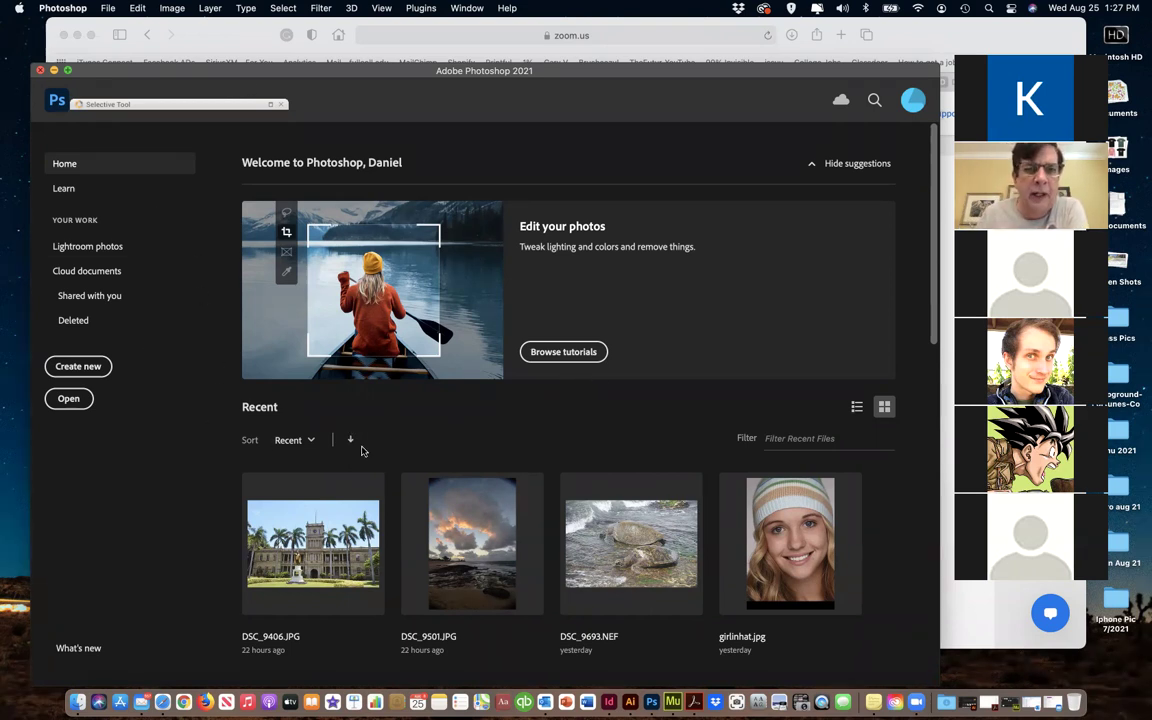
Switch to the Safari window and open the PHOTO 1 image from the class web page
left_click(242, 32)
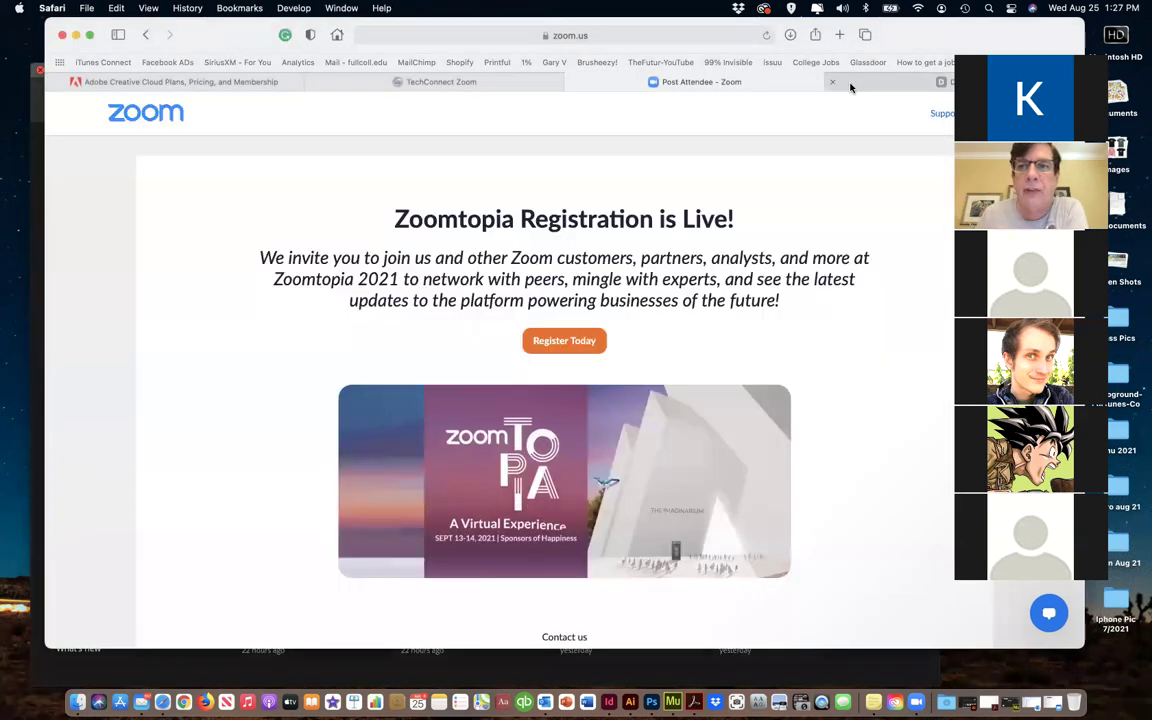
left_click(850, 88)
scroll(668, 406, "up", 3)
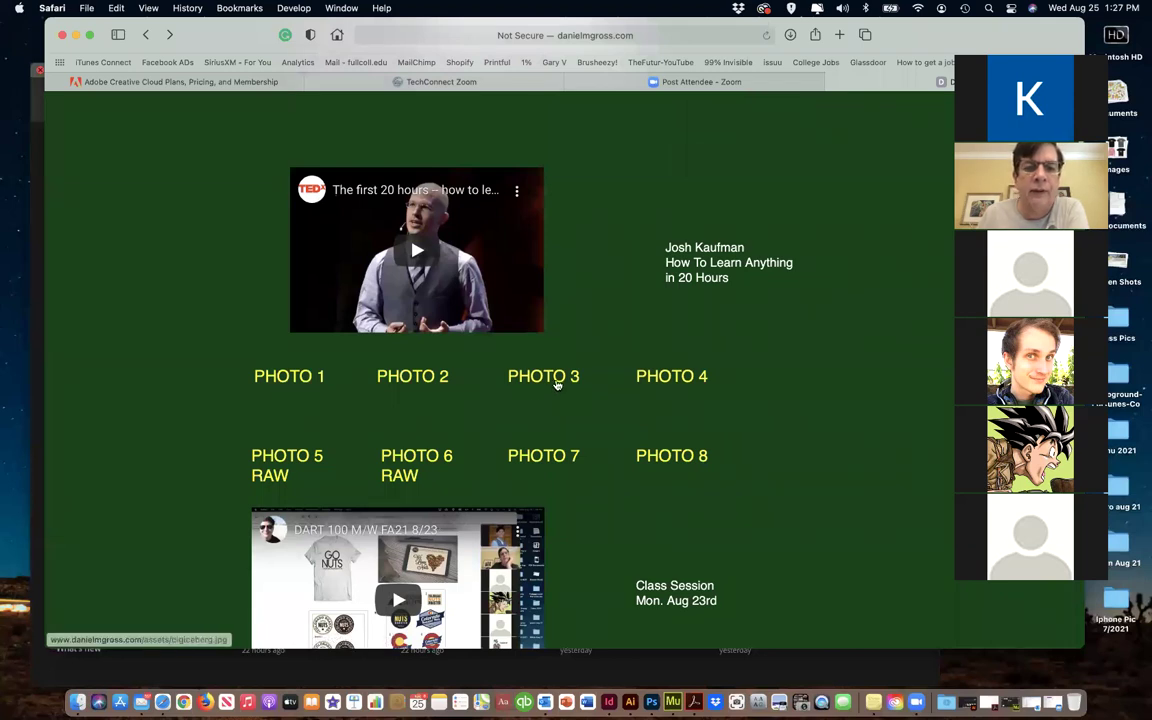
left_click(290, 378)
left_click_drag(520, 268, 521, 336)
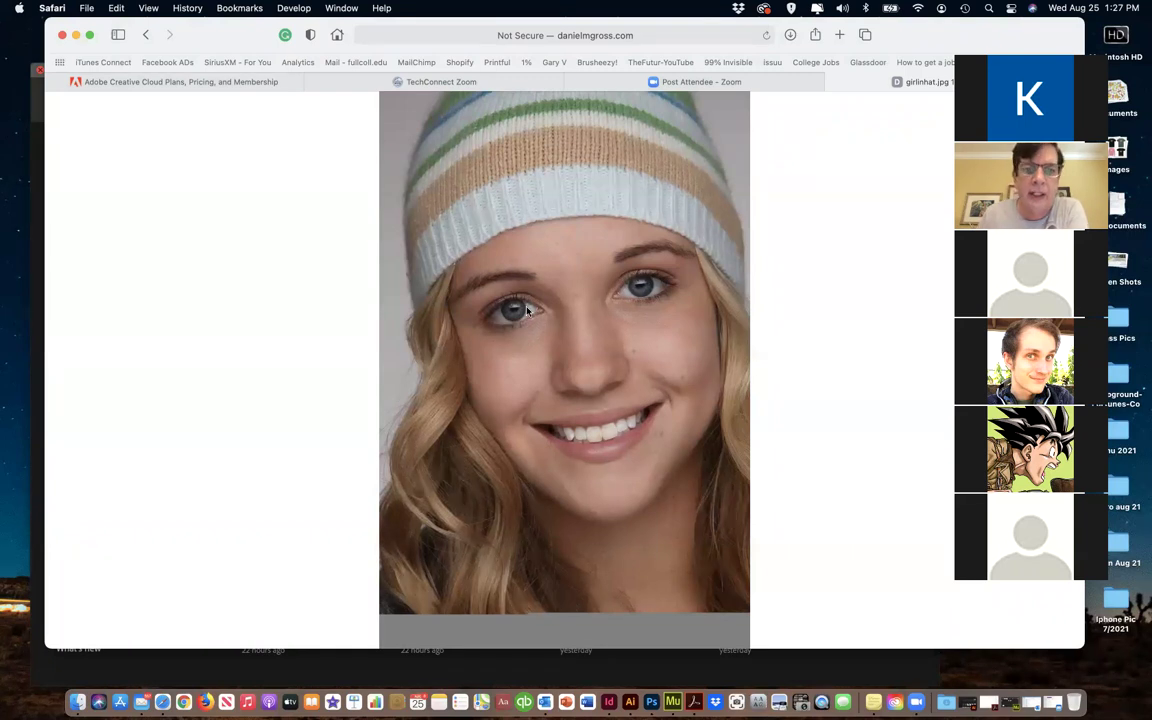
Show the options for saving the girl-in-hat image and dismiss them without saving
right_click(520, 317)
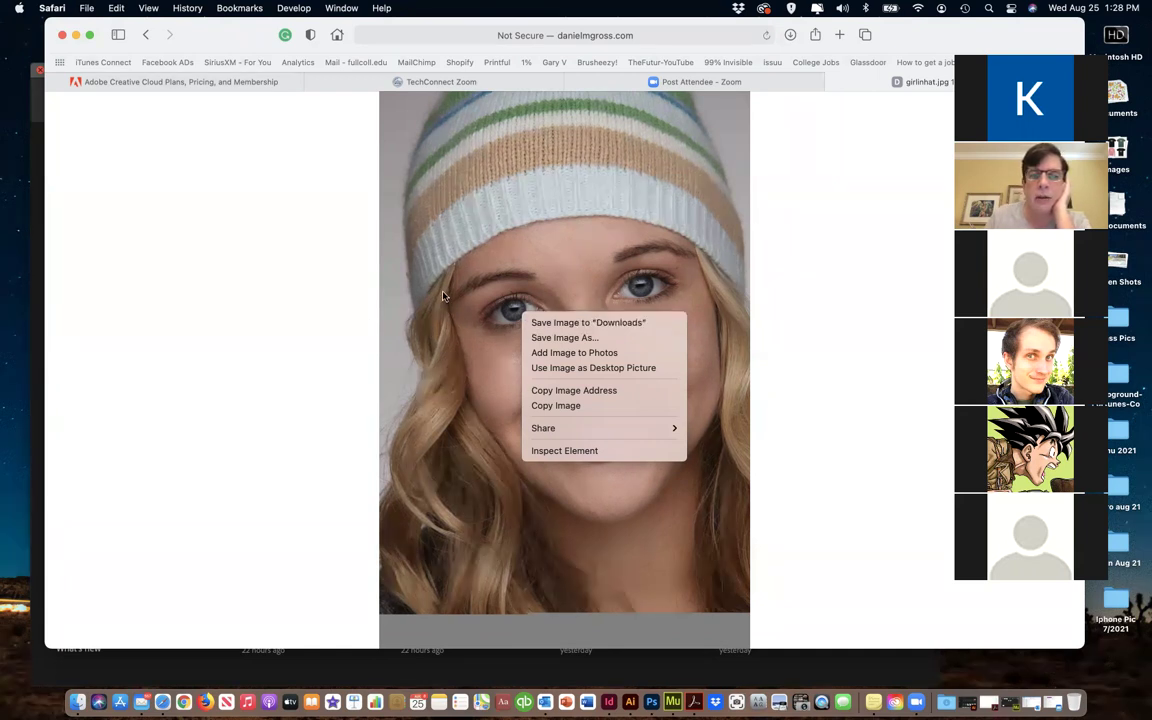
left_click(418, 260)
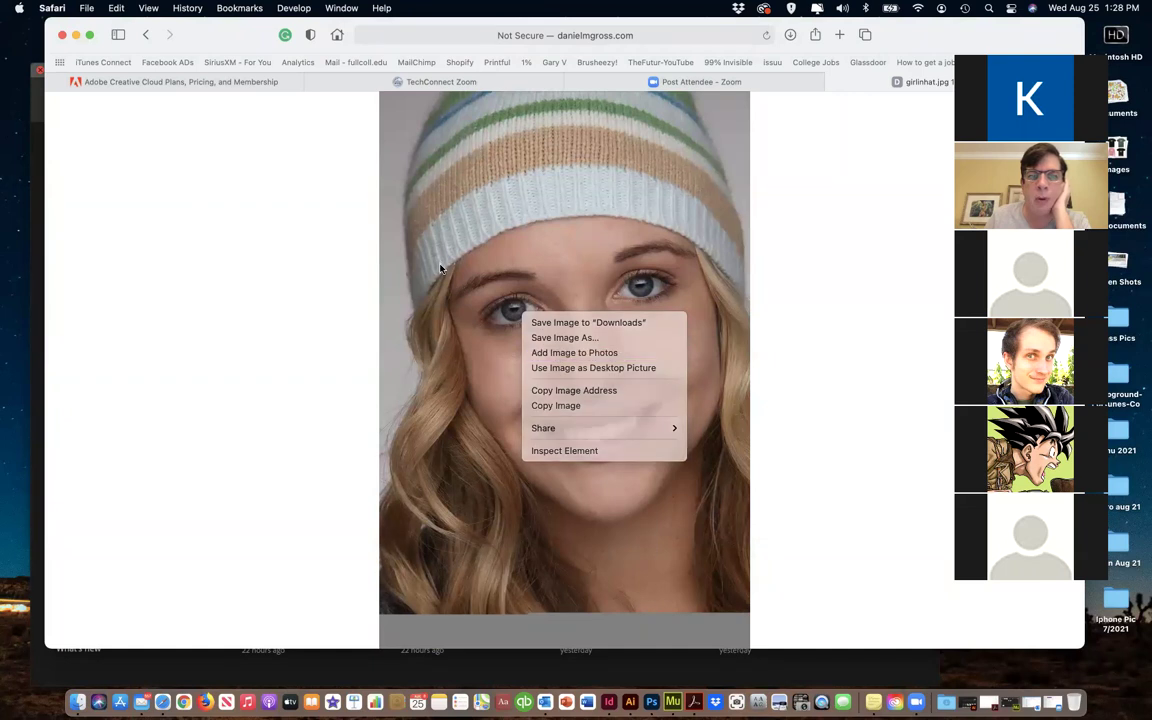
left_click_drag(490, 270, 474, 395)
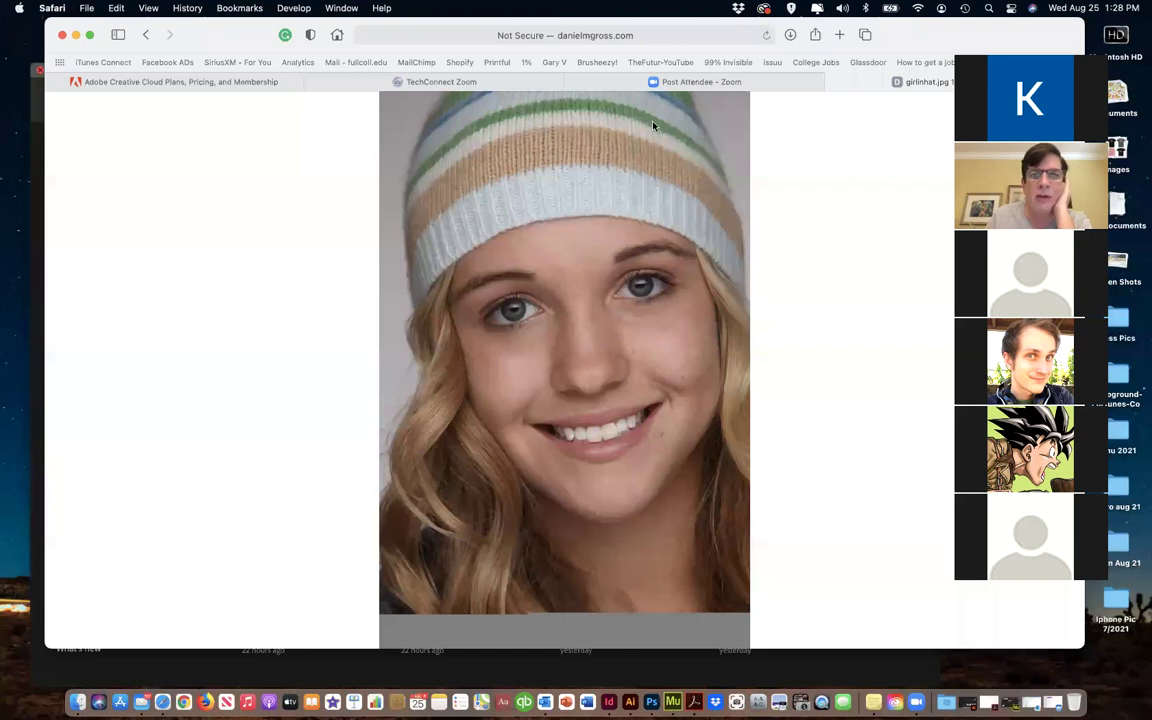
Return to the class page with the photo links and reveal its full web address
left_click(143, 34)
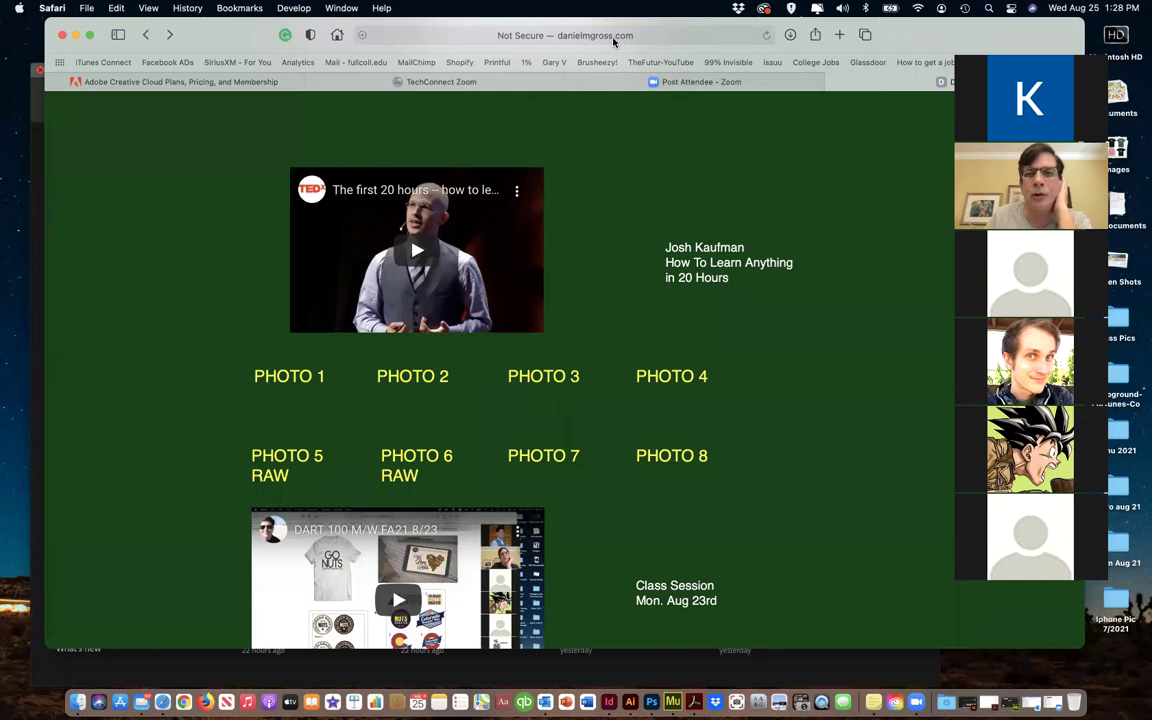
left_click(643, 36)
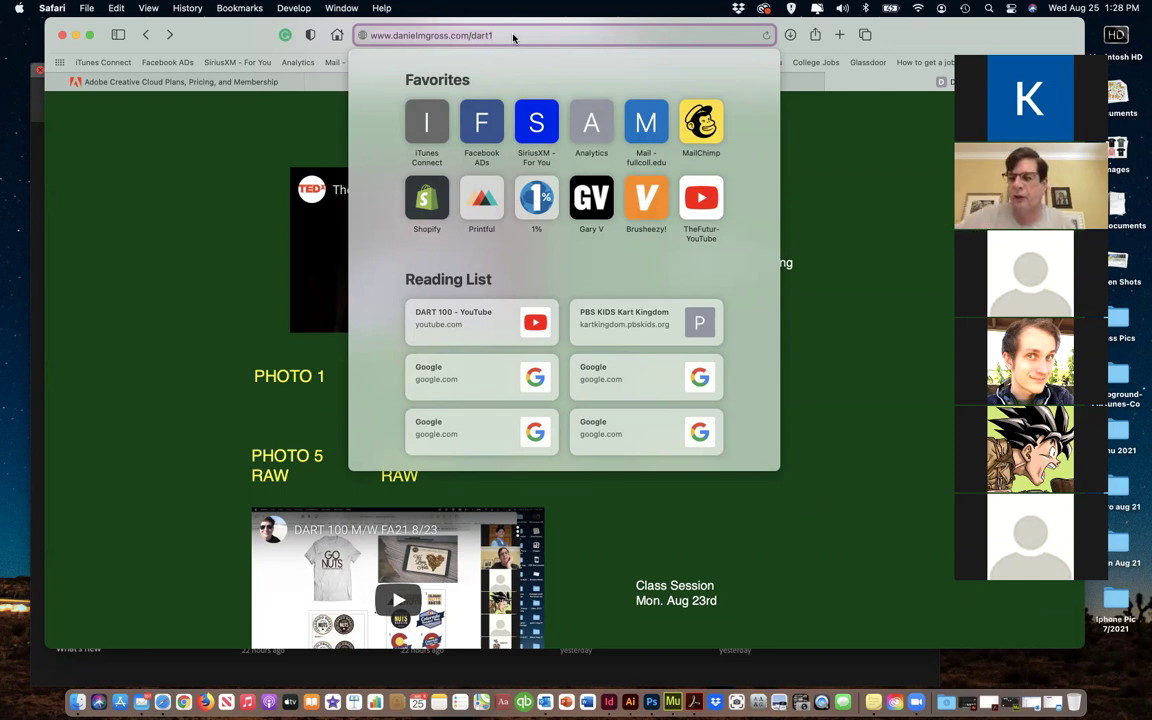
key("Escape")
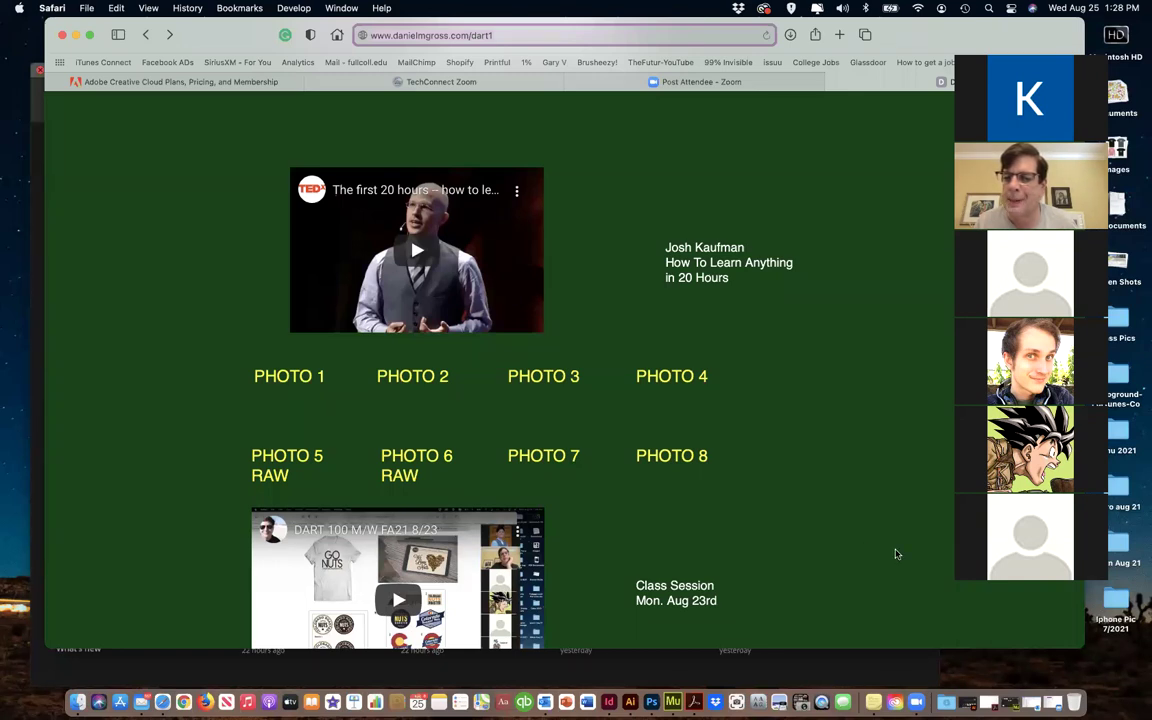
Minimize the Safari window and switch back to Photoshop
left_click(75, 35)
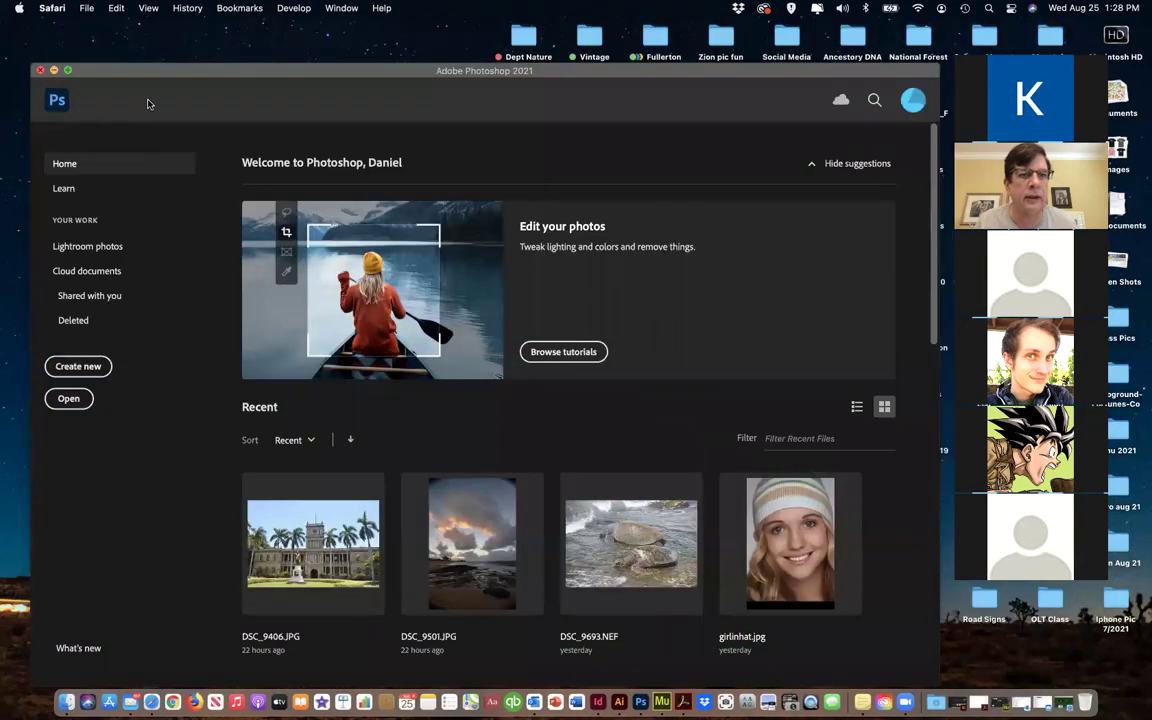
left_click(179, 280)
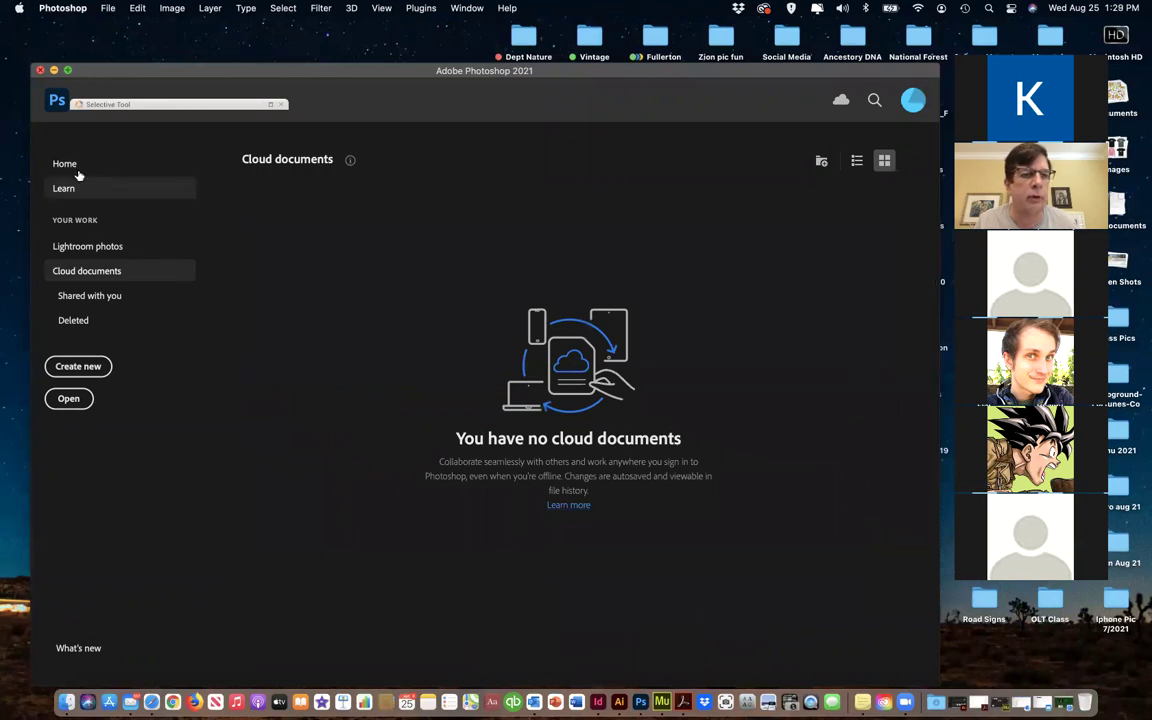
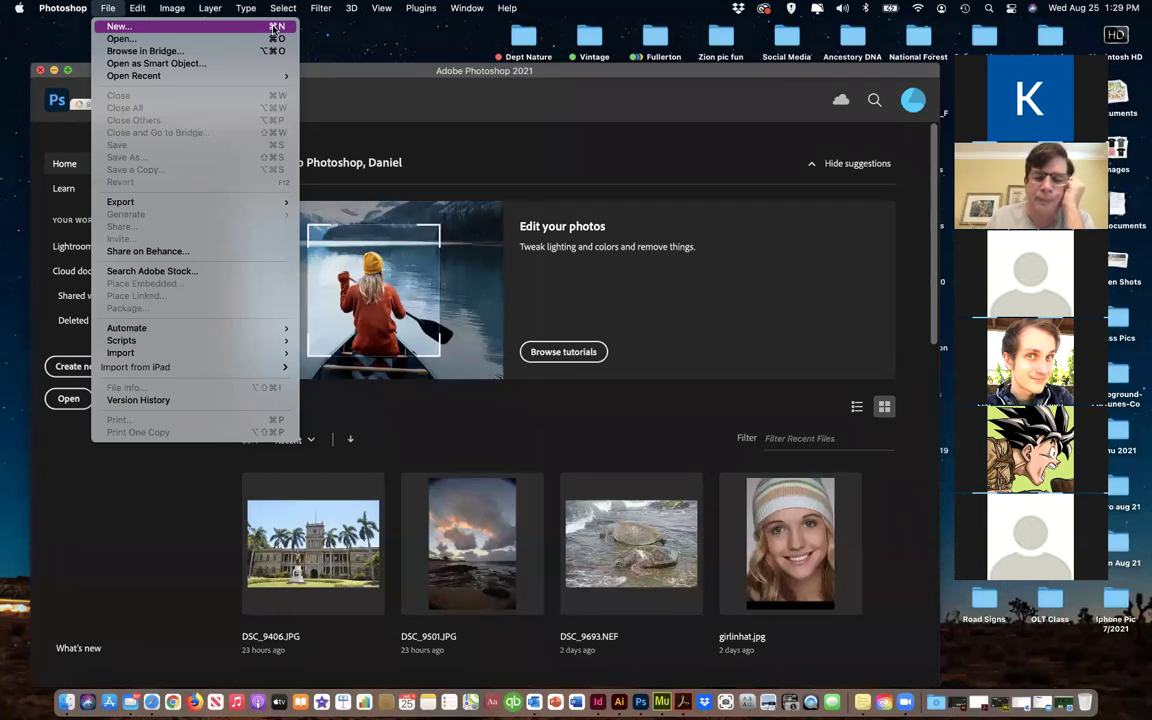
mouse_move(210, 9)
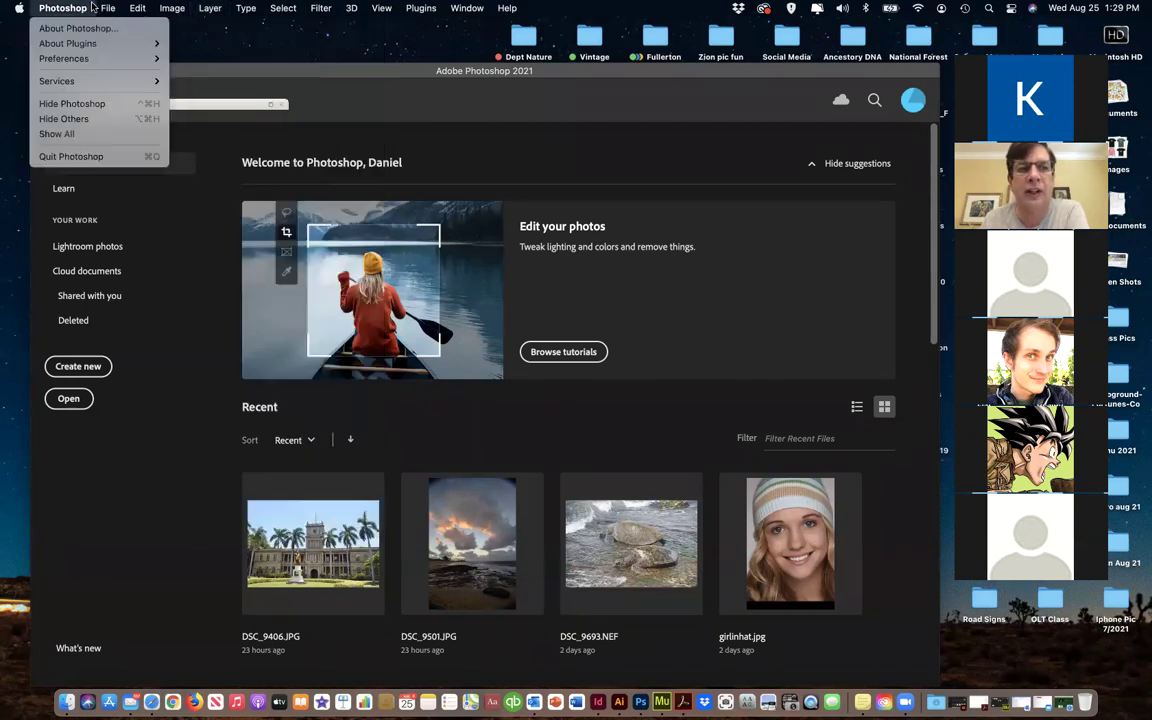
mouse_move(108, 8)
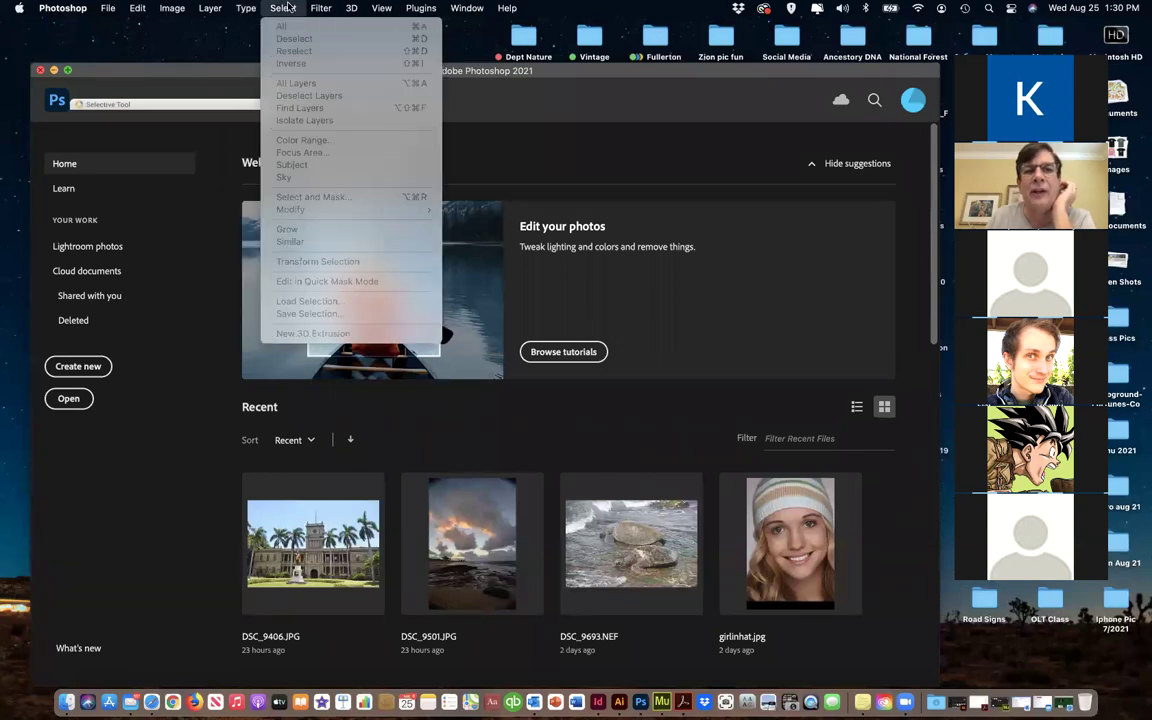
mouse_move(330, 10)
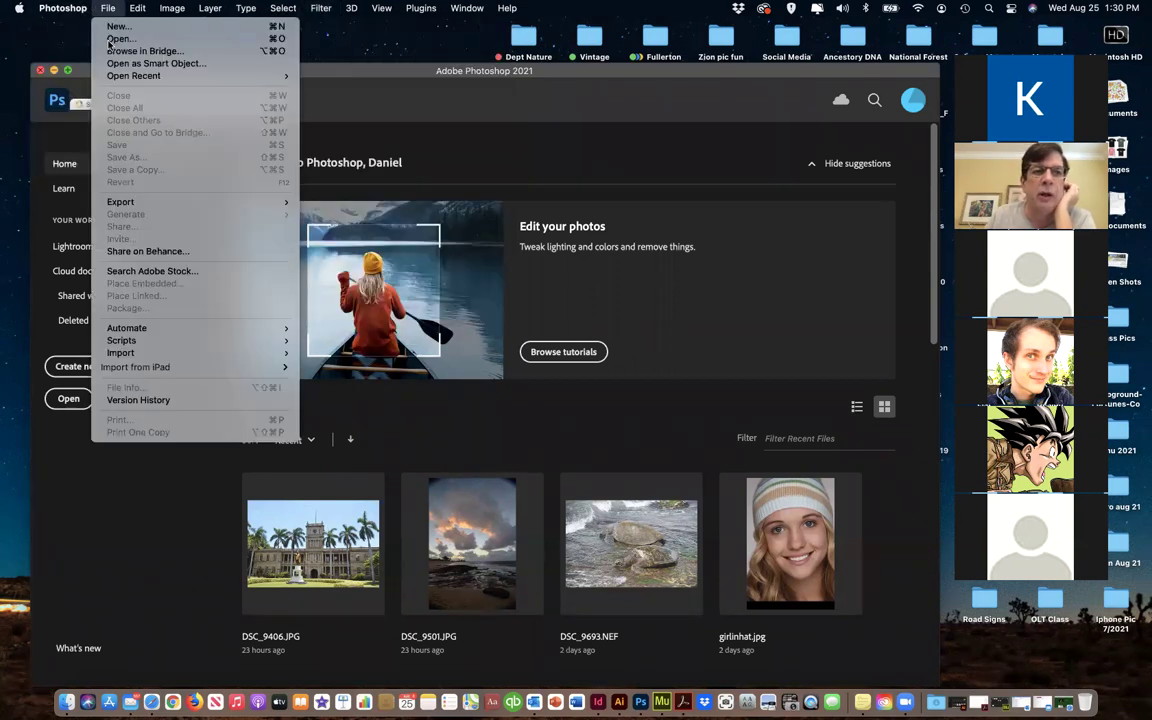
Open girlinhat.jpg from the Class Pics folder on the Desktop, continuing past the damaged-document warning
left_click(110, 40)
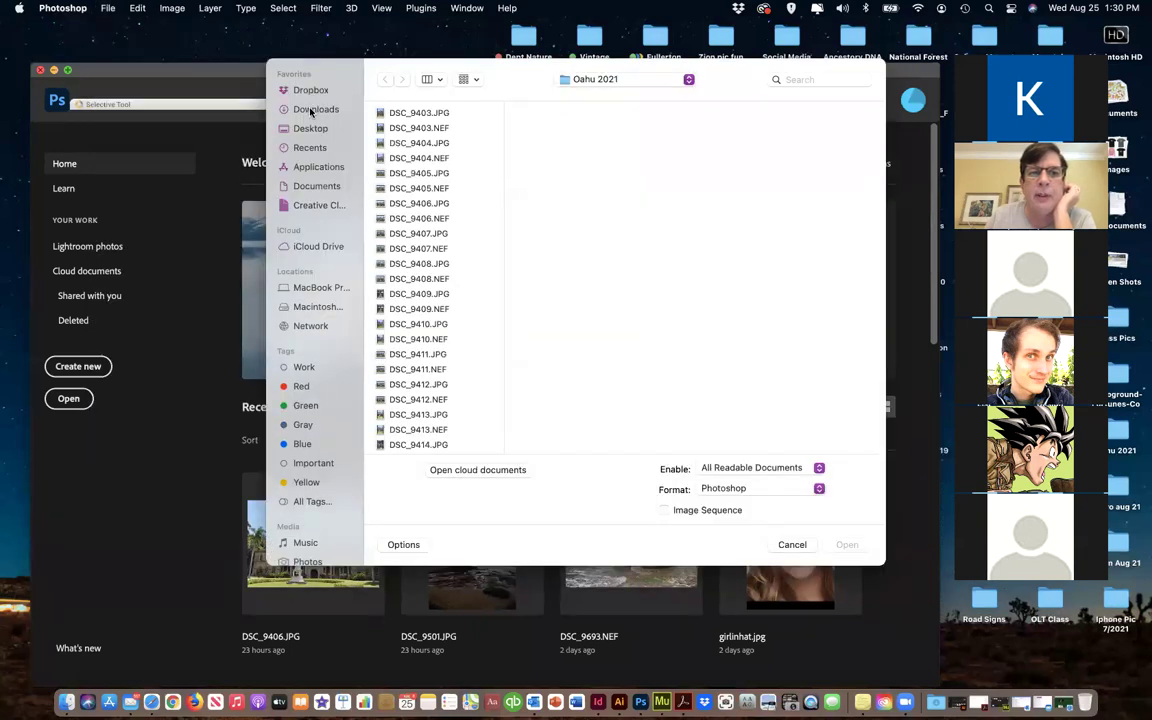
left_click(312, 130)
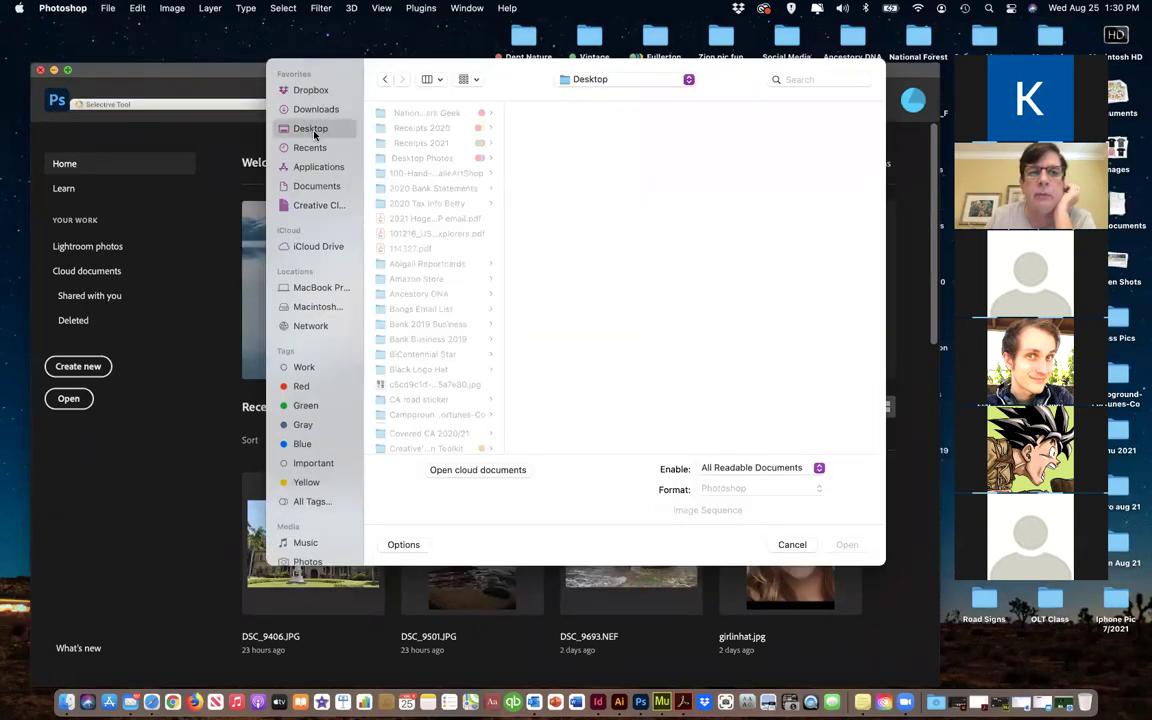
scroll(437, 244, "down", 3)
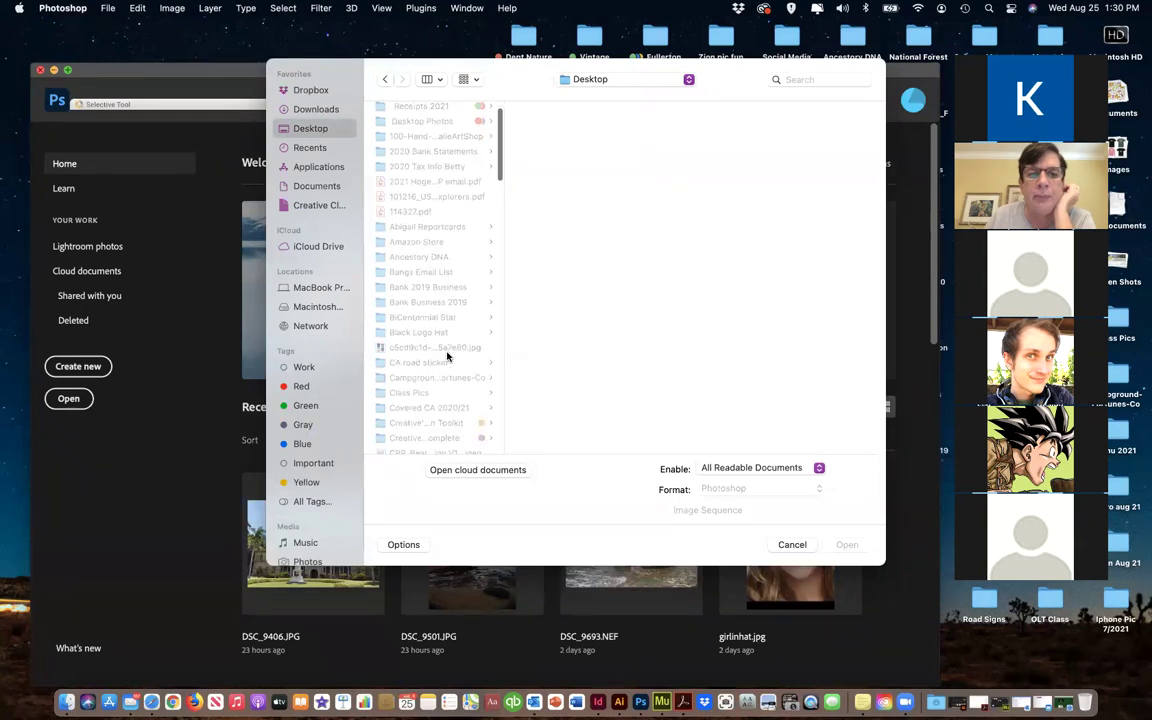
scroll(447, 356, "down", 3)
left_click(414, 331)
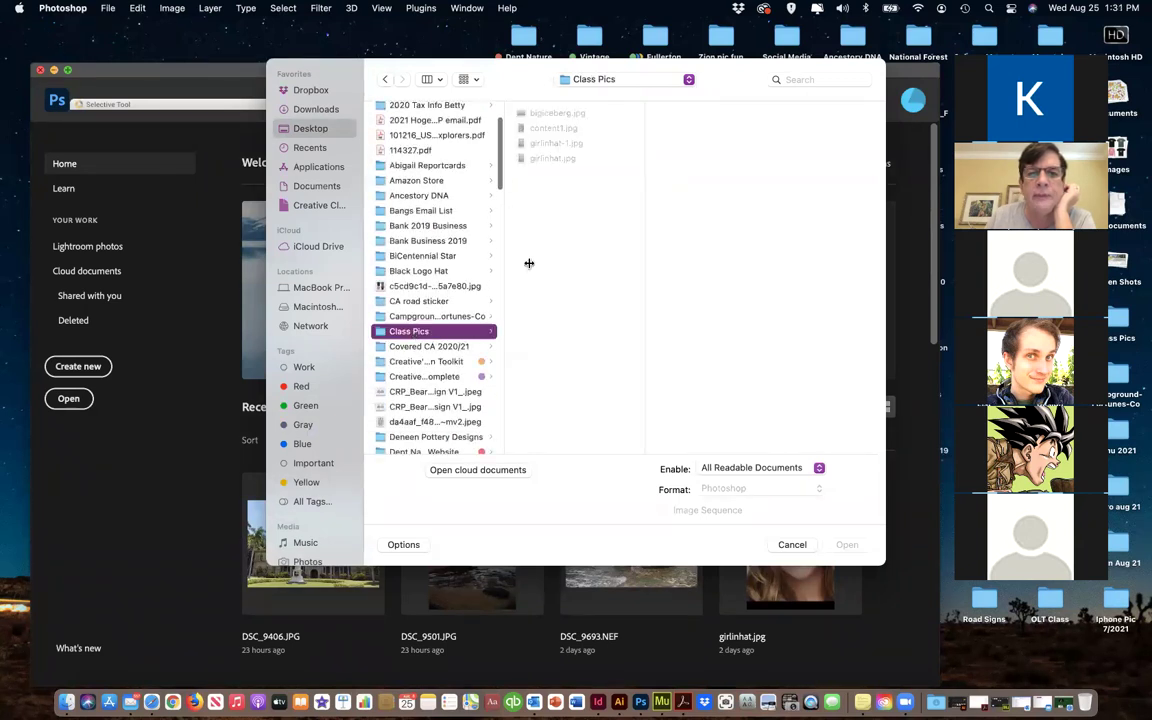
left_click(536, 158)
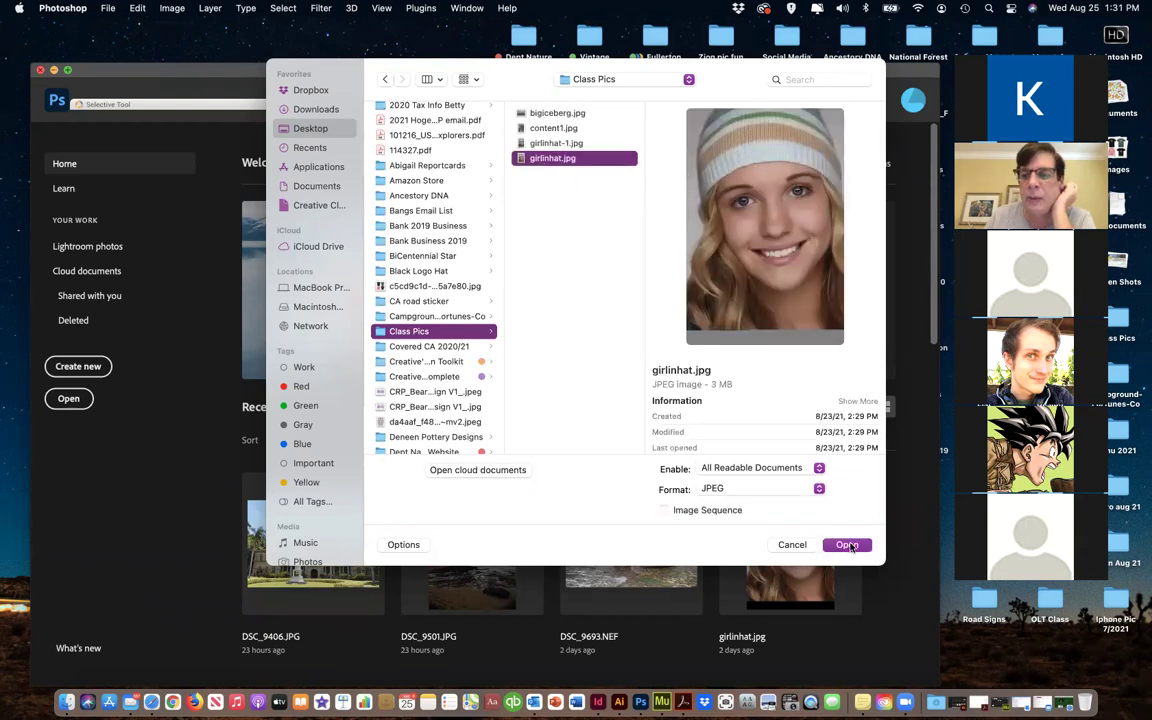
left_click(847, 545)
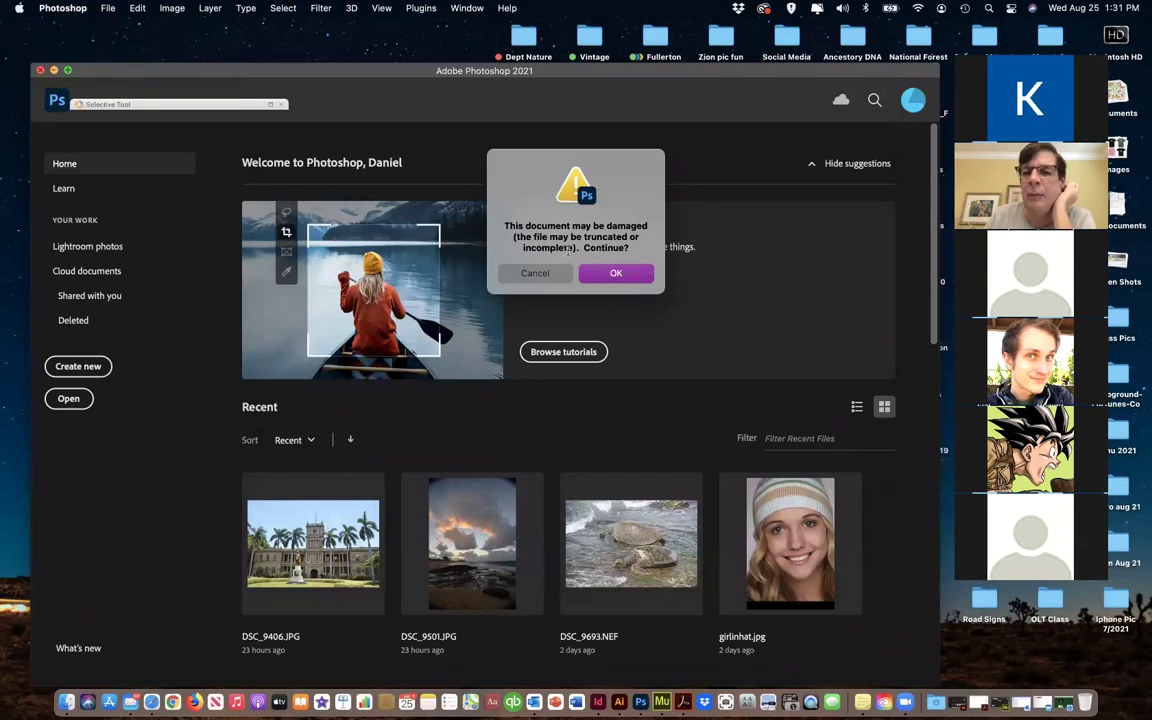
left_click(616, 275)
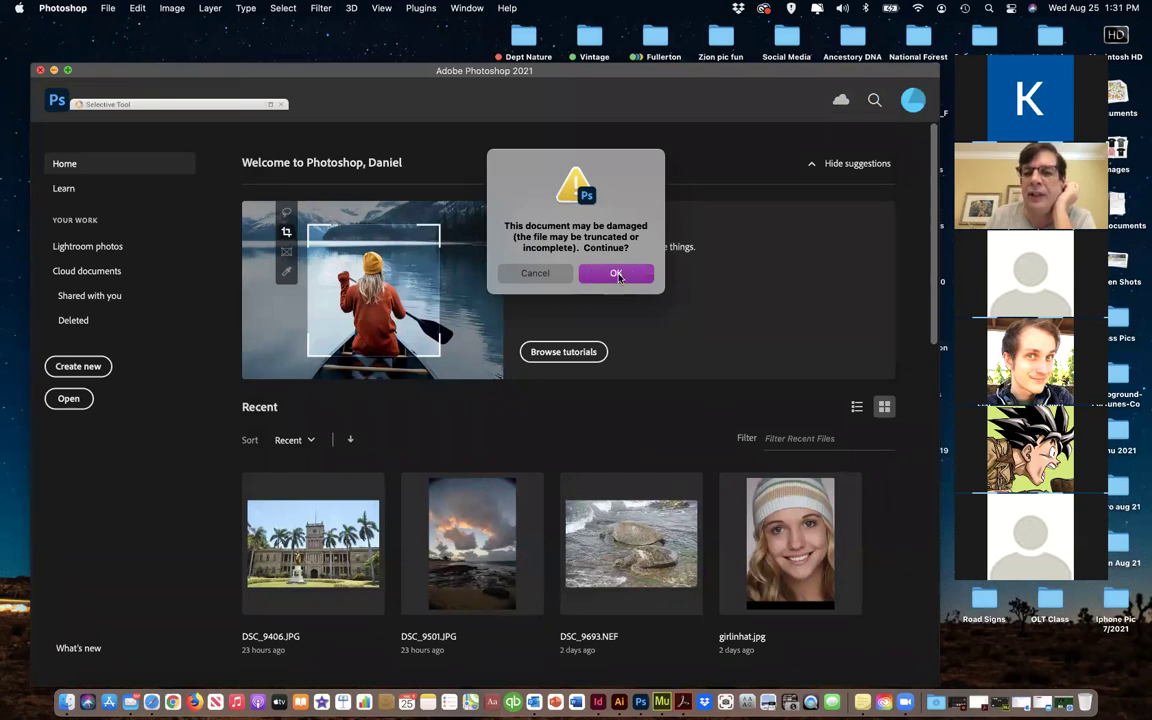
left_click(618, 284)
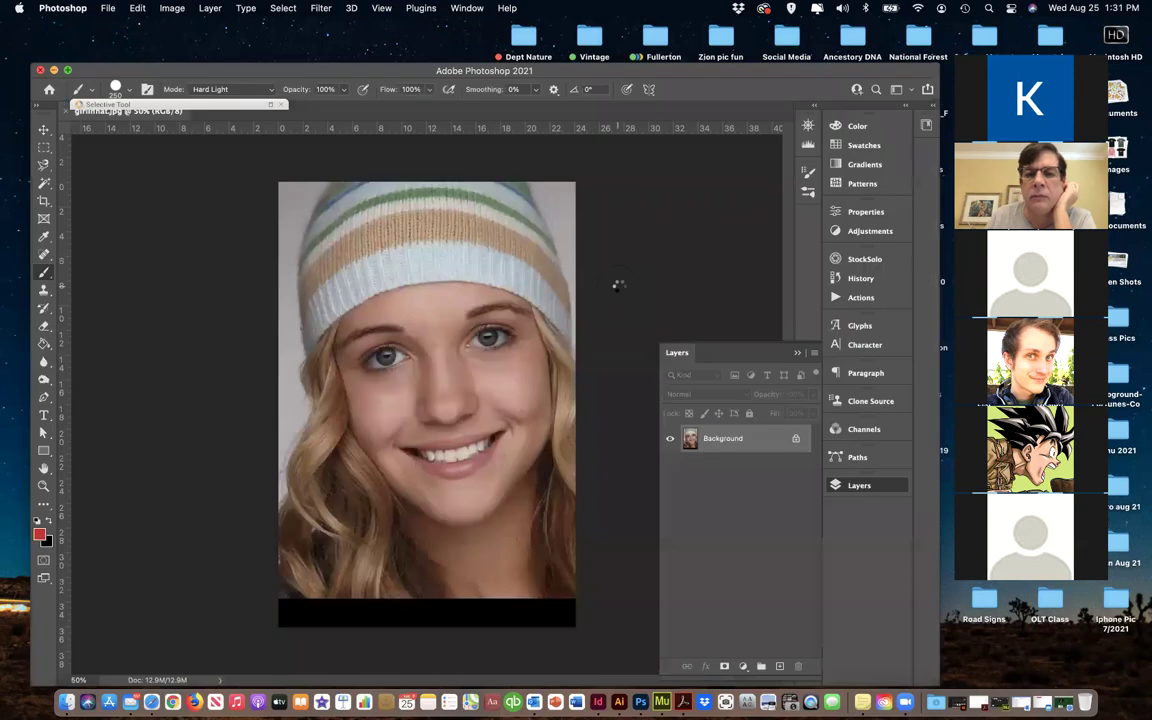
Activate the Move tool, then reposition the application window and enlarge it slightly
left_click(43, 130)
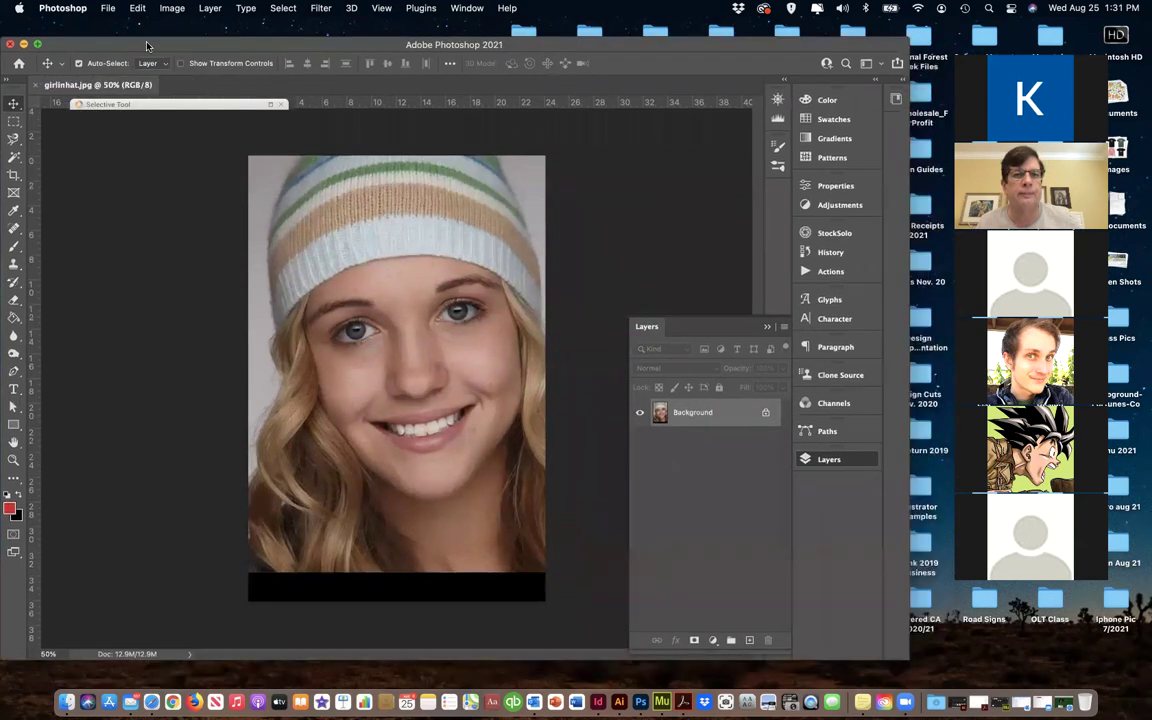
mouse_move(165, 72)
left_mouse_down()
mouse_move(147, 48)
mouse_move(164, 63)
left_mouse_up()
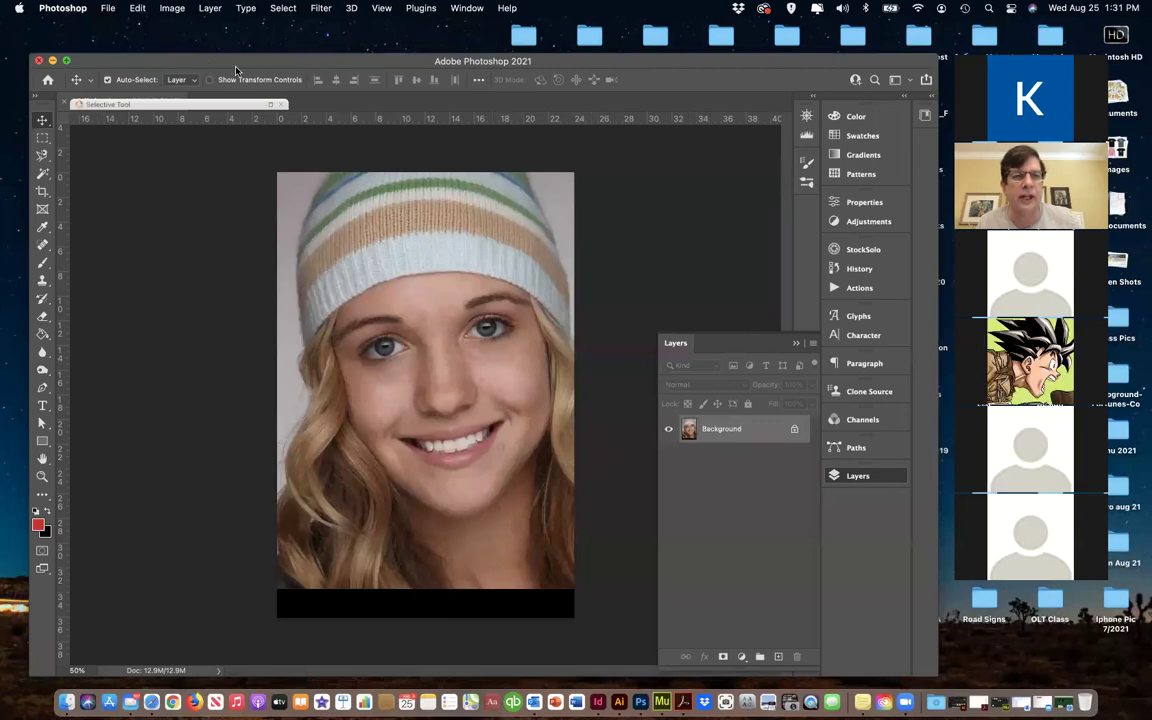
left_click_drag(212, 58, 231, 66)
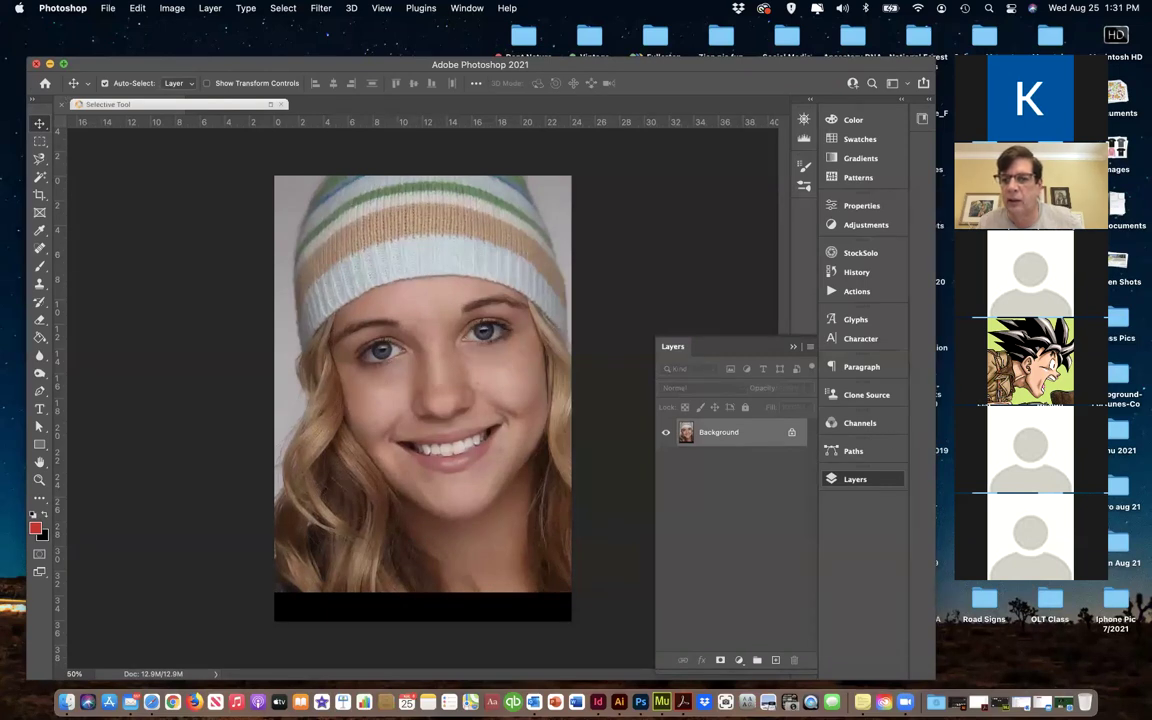
left_click(938, 676)
left_click(932, 674)
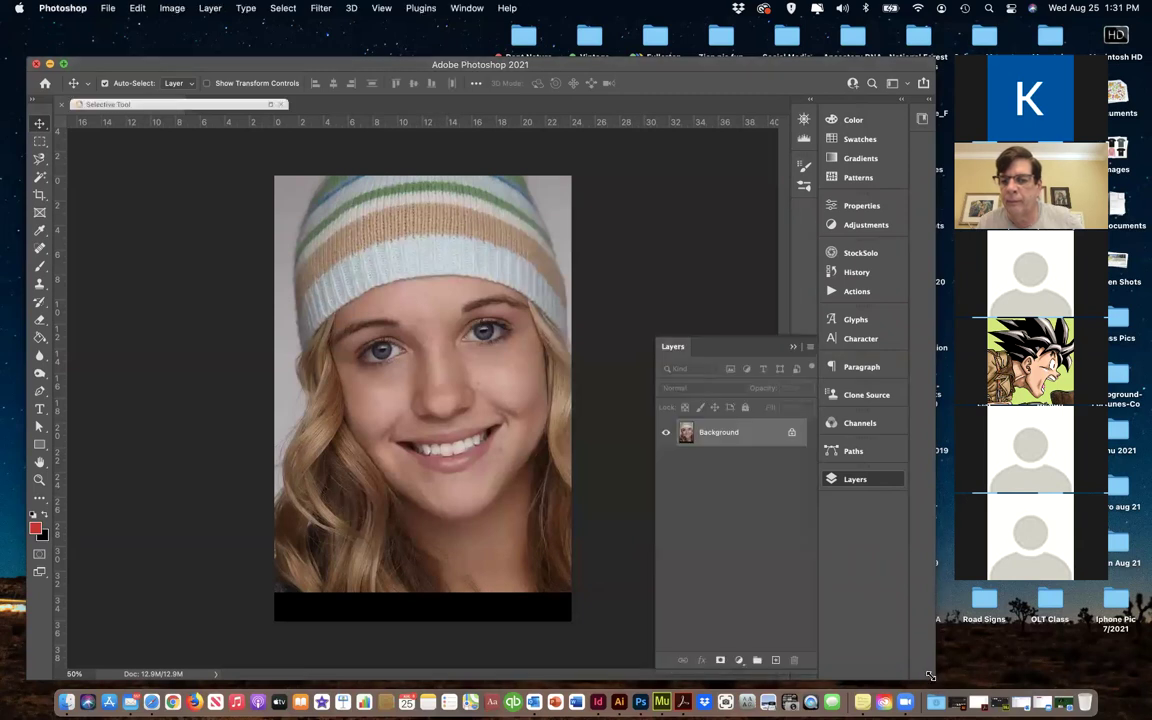
left_click_drag(932, 674, 951, 680)
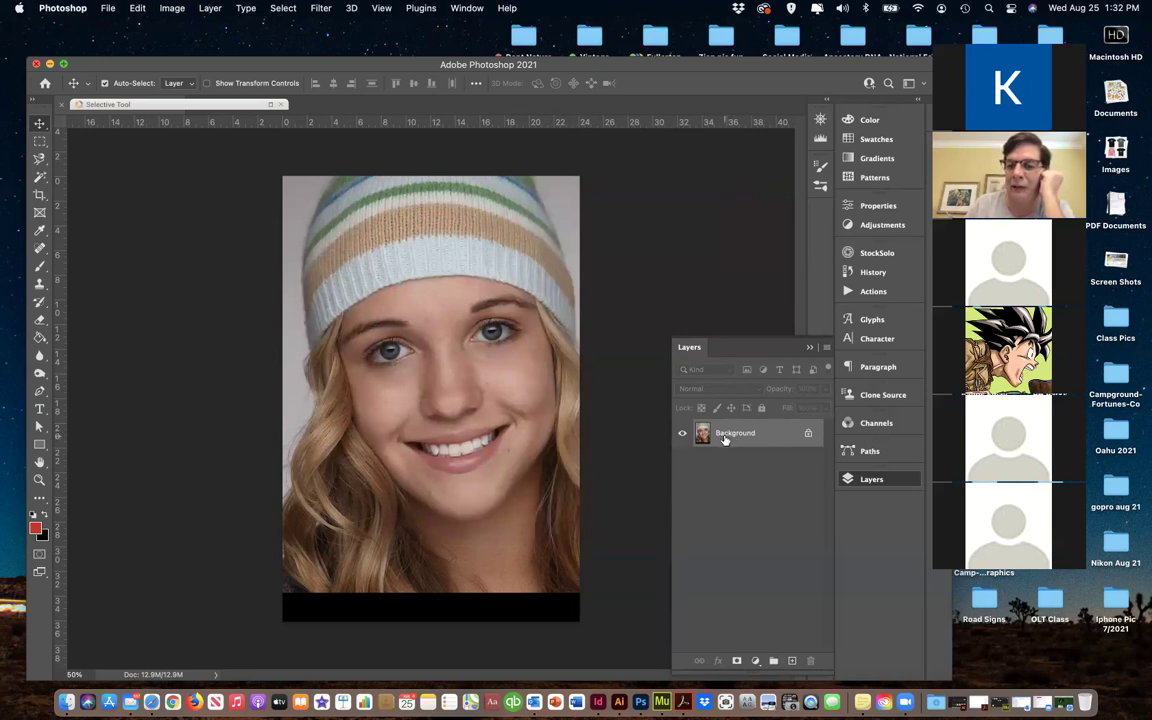
Duplicate the Background layer
left_click_drag(718, 440, 790, 661)
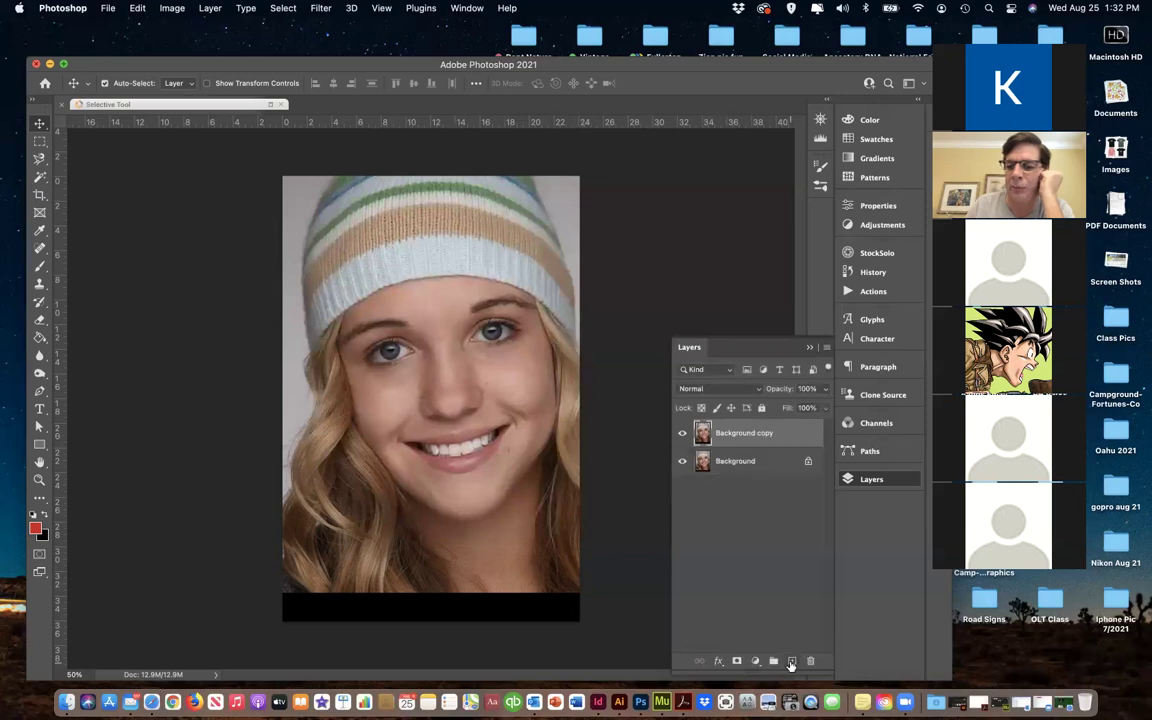
Collapse the Layers panel and bring it back to demonstrate both ways of showing it
left_click(864, 480)
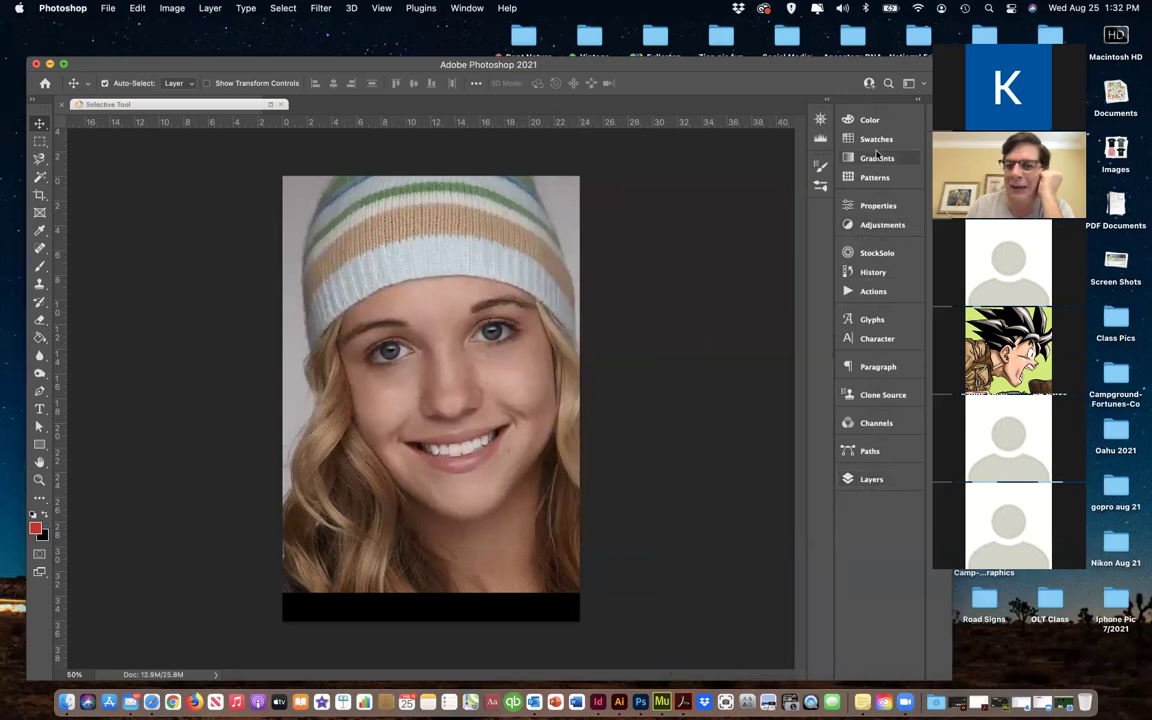
left_click(871, 479)
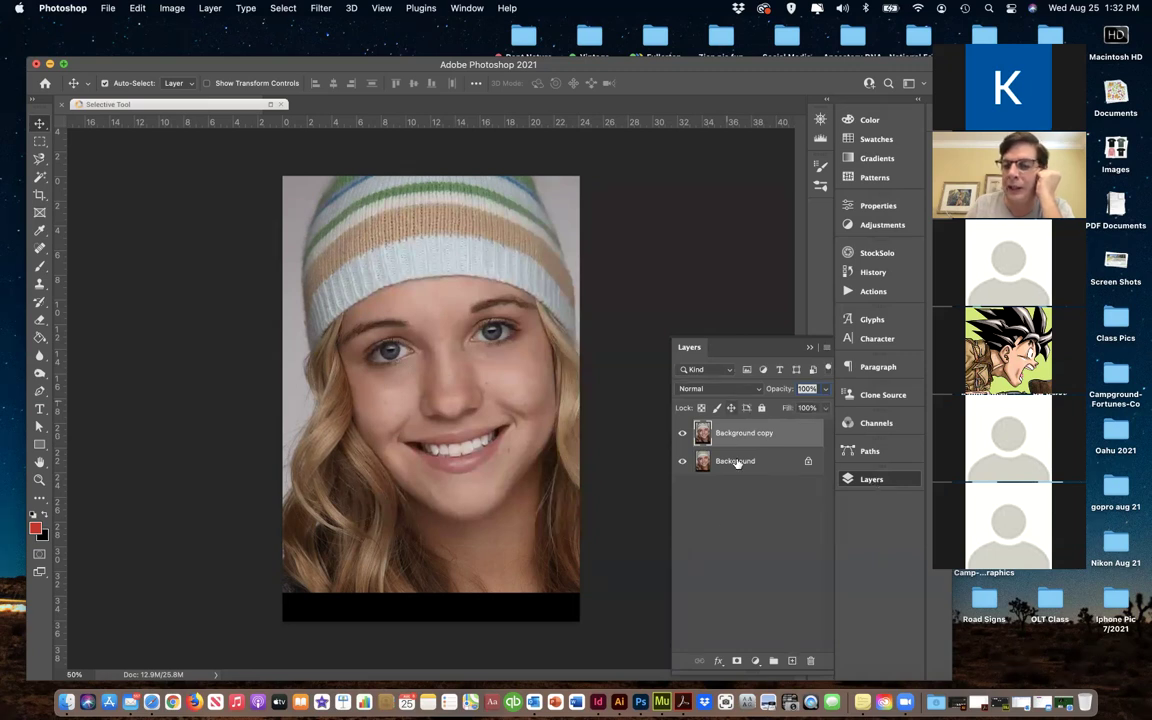
left_click(872, 480)
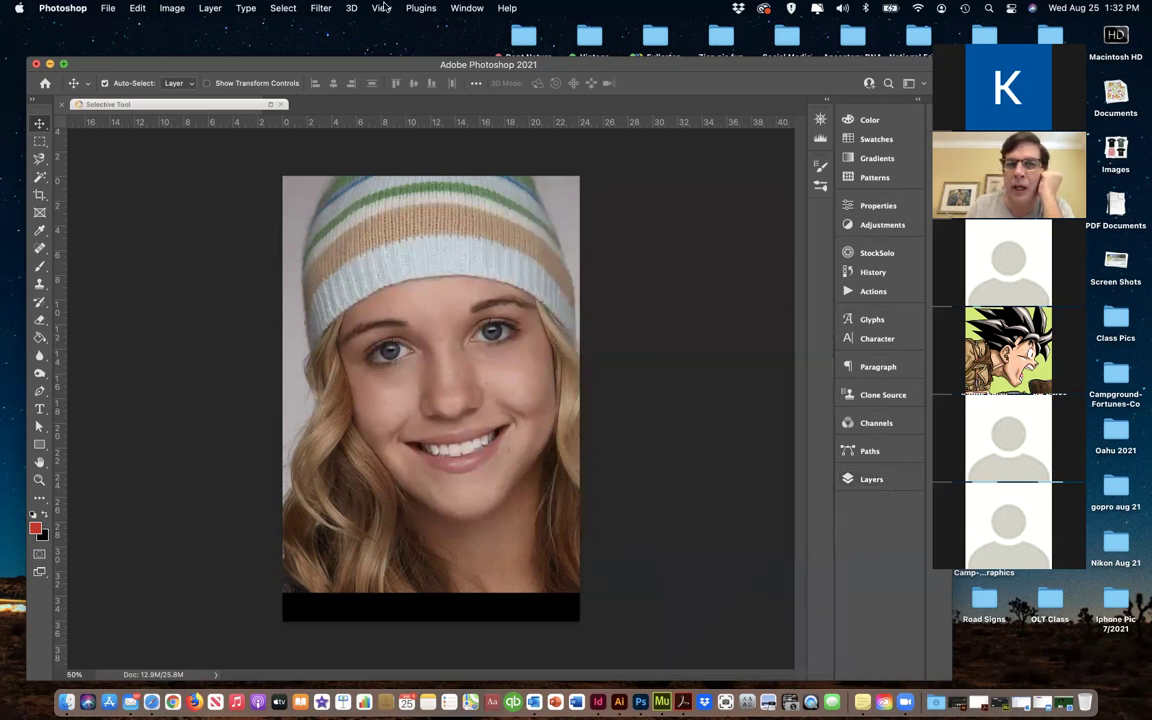
left_click(466, 8)
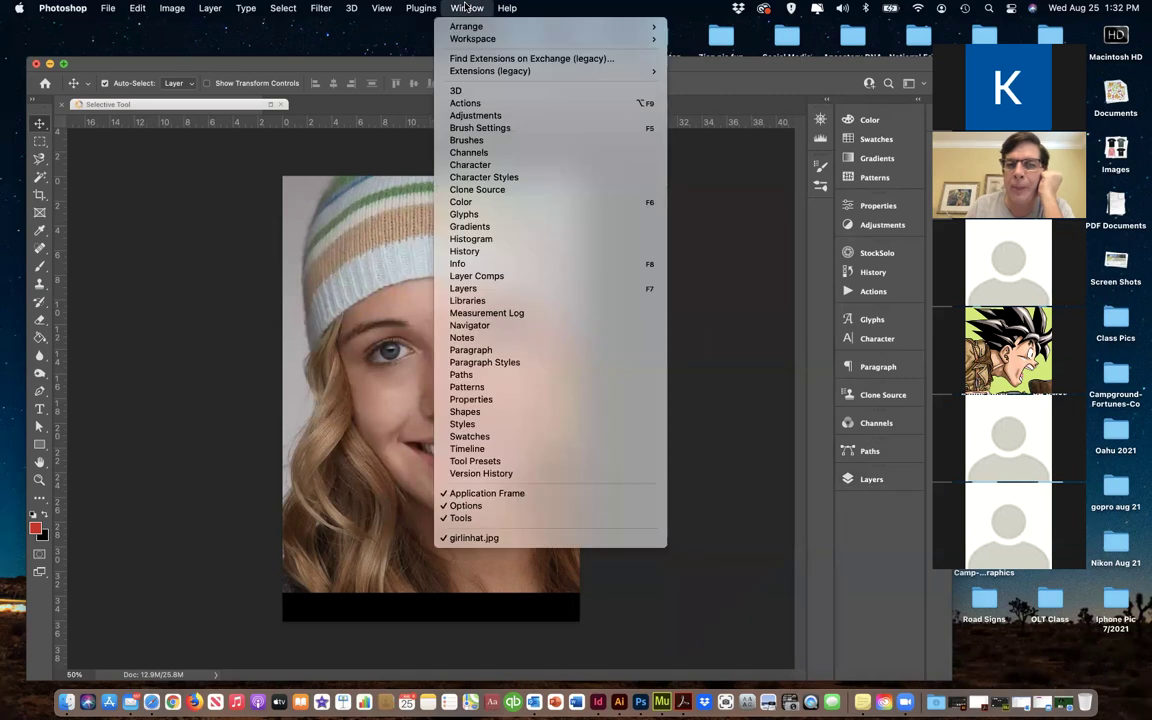
left_click(471, 289)
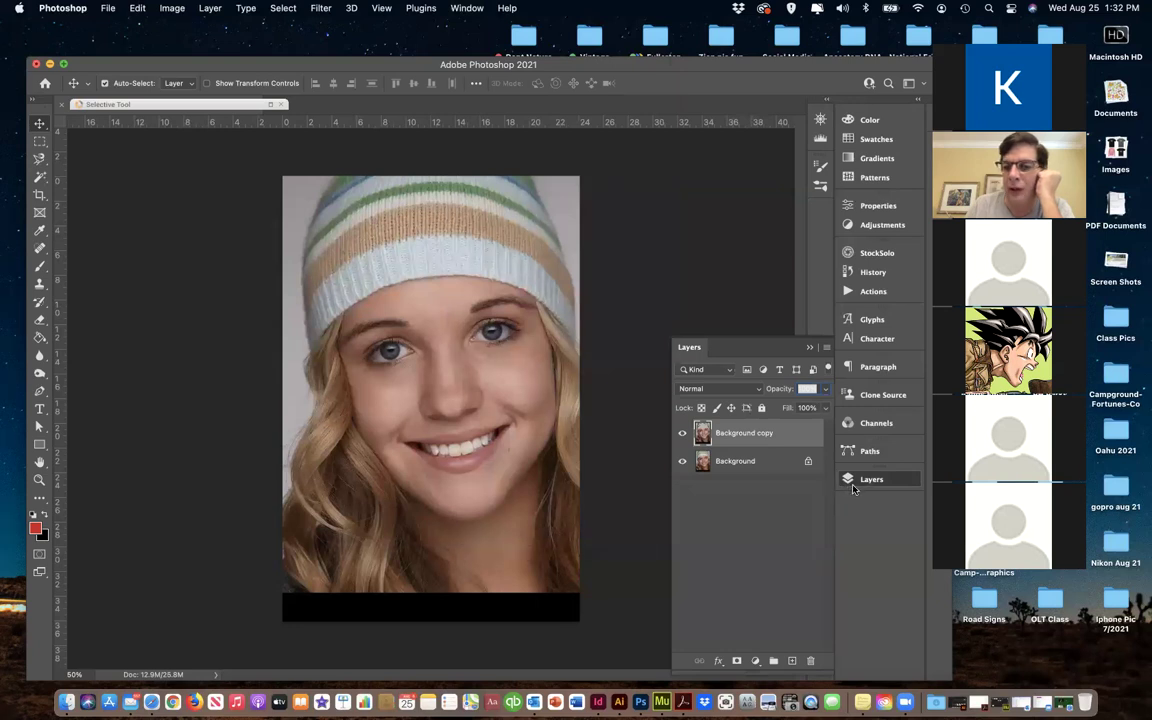
Rearrange the docked panels so that Paths is grouped with Channels
left_click_drag(857, 486, 872, 425)
left_click_drag(874, 479, 869, 426)
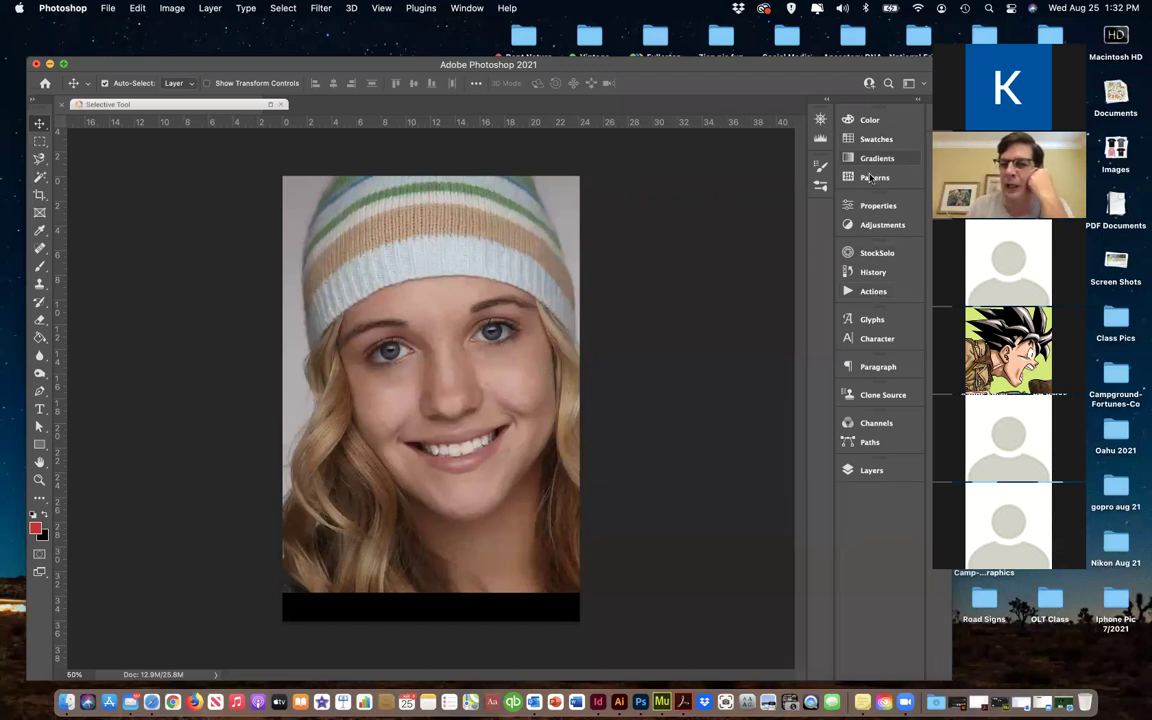
Show the Layers panel, then read through the Crop tool's help article and close it
left_click(870, 472)
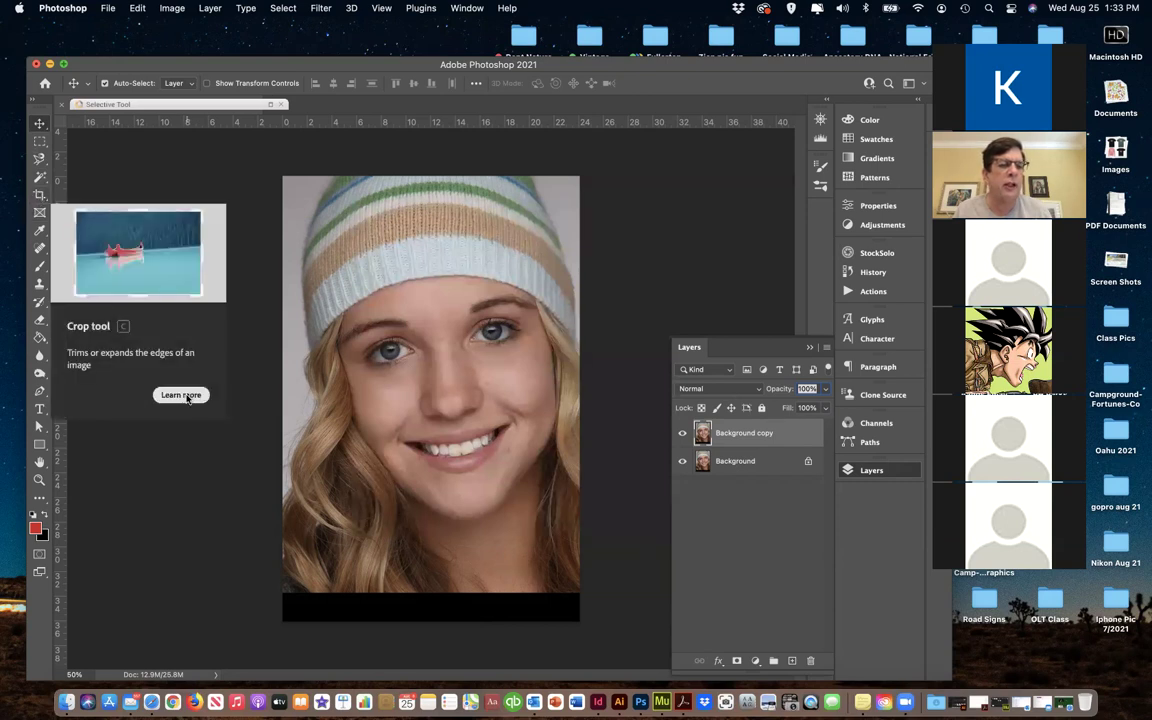
key("super+f")
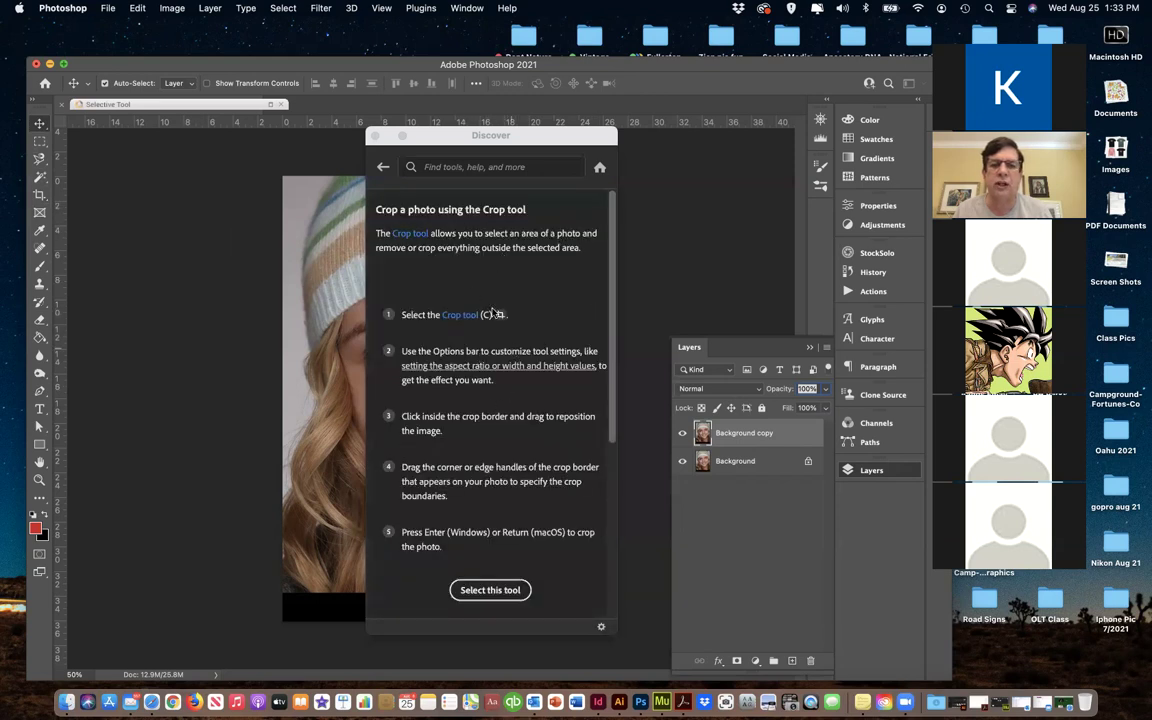
scroll(513, 387, "down", 10)
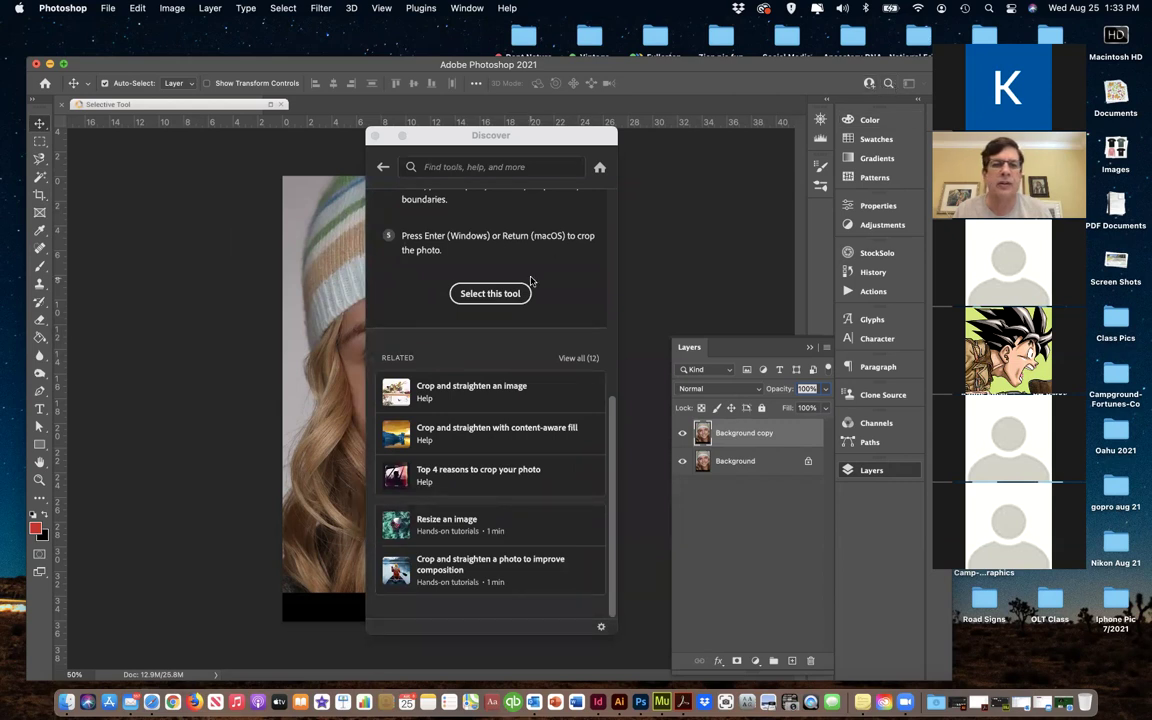
scroll(532, 281, "up", 3)
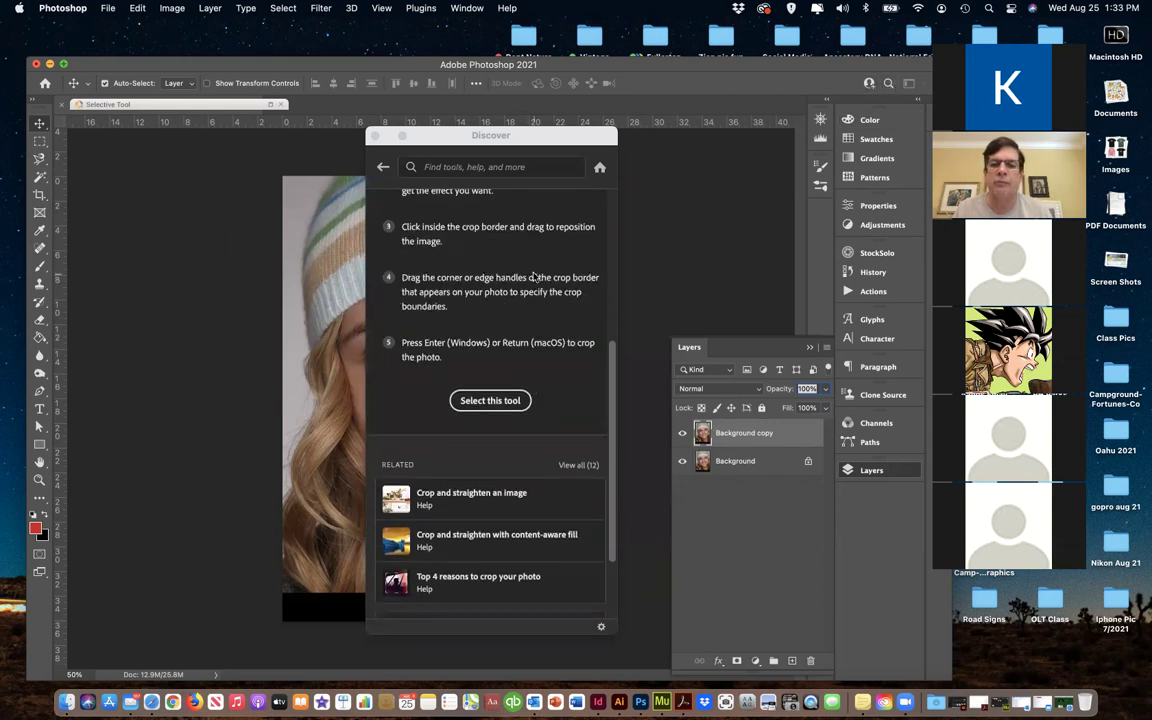
left_click(375, 136)
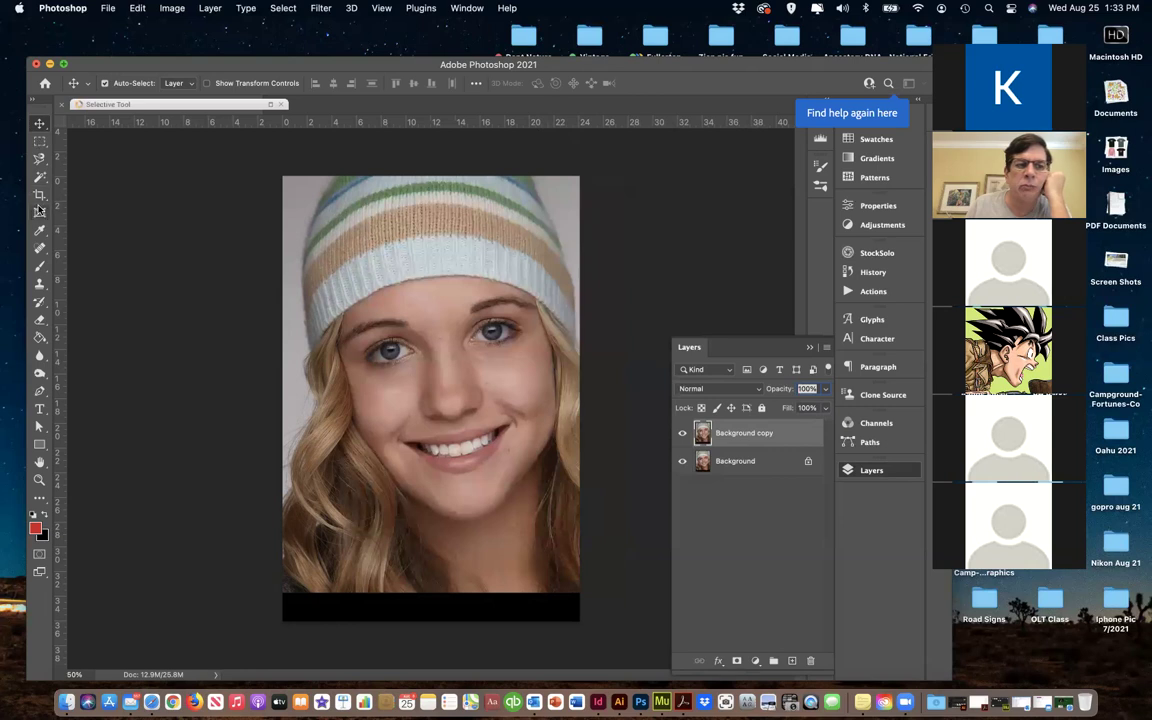
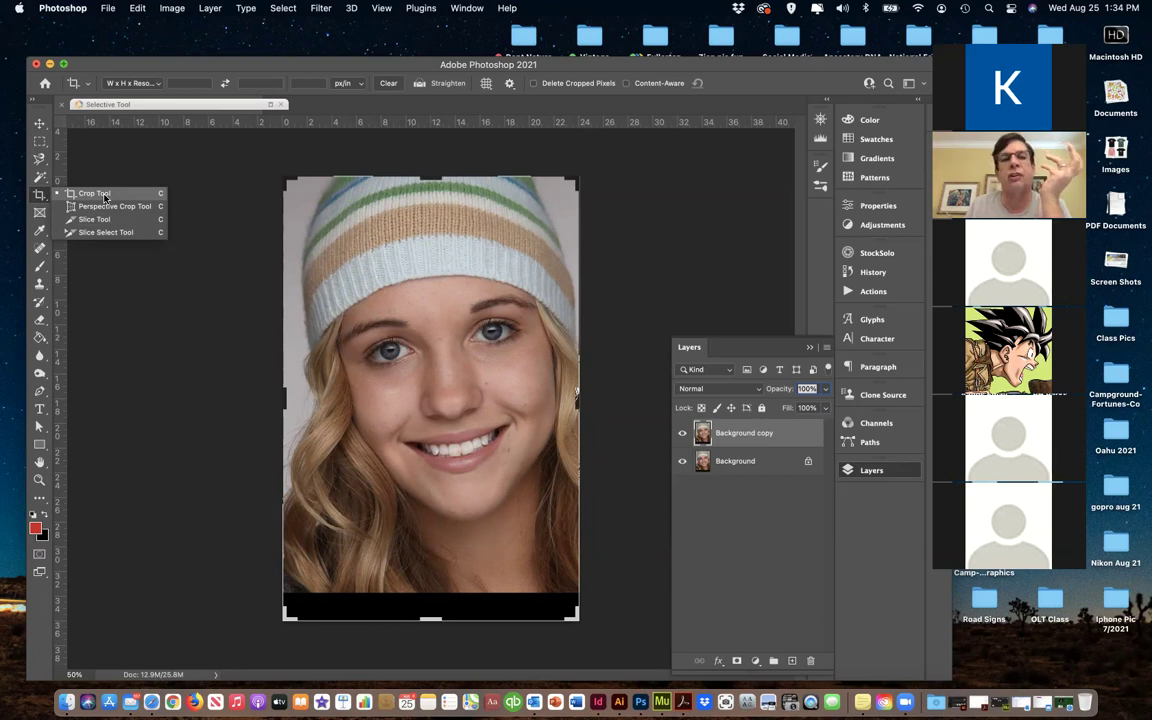
Activate the Crop tool from its tool group
left_click(104, 197)
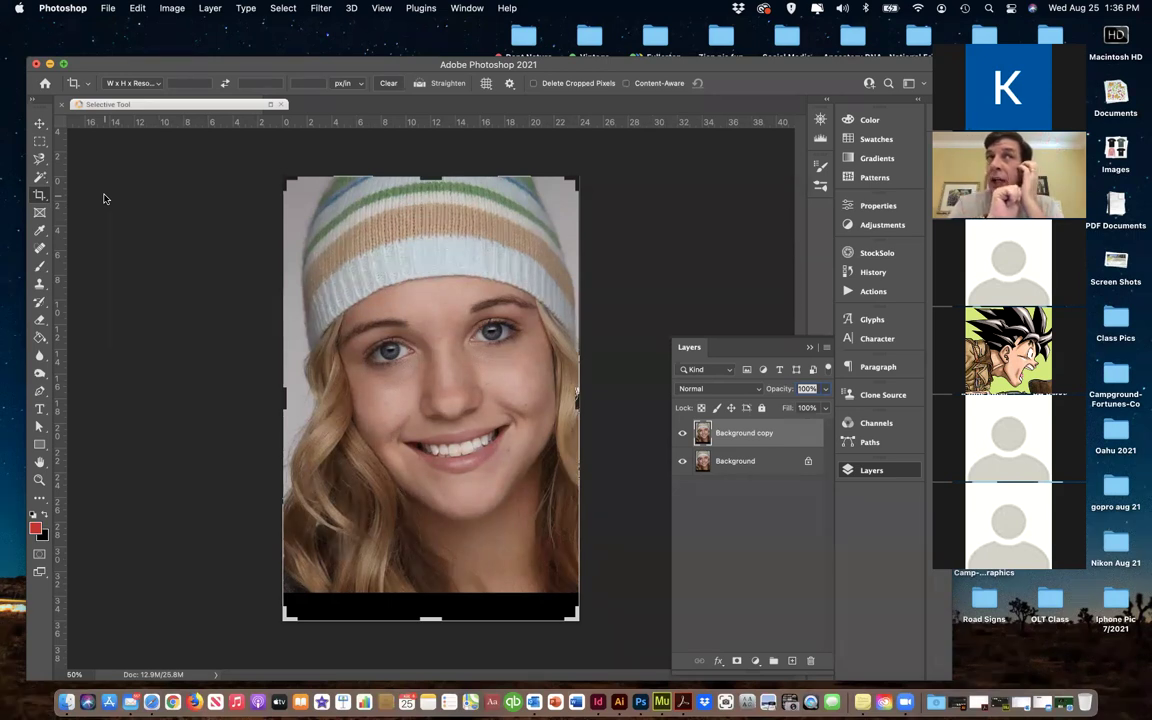
left_click(40, 192)
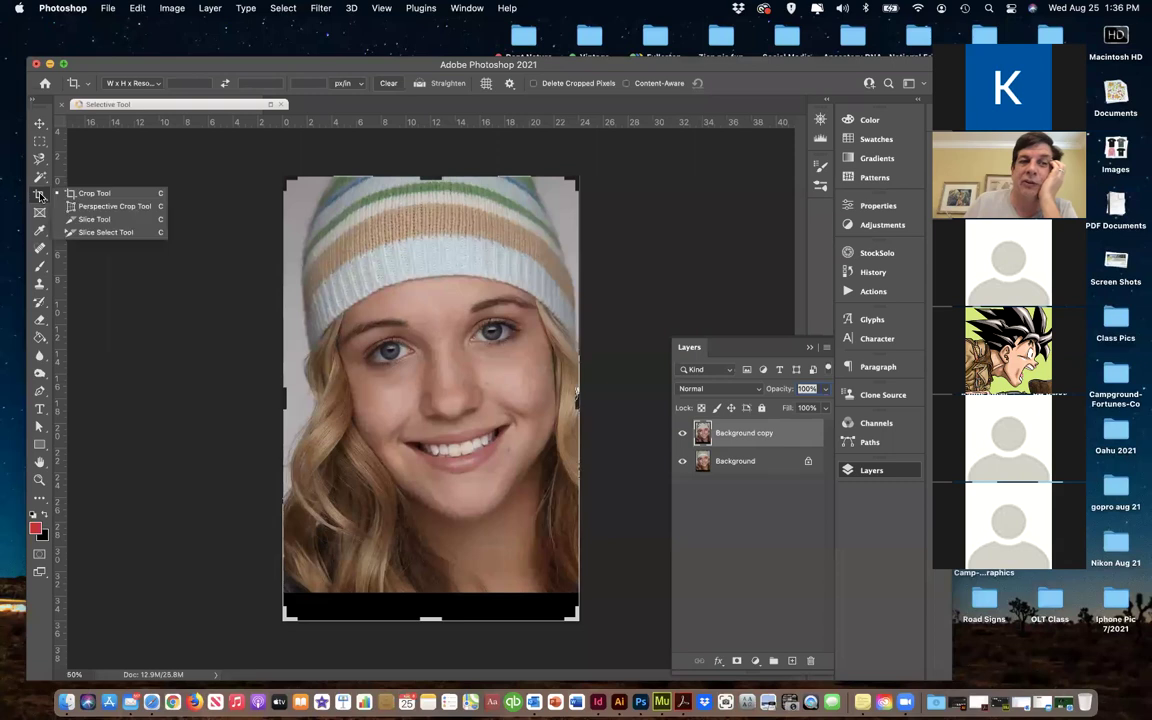
left_click(98, 196)
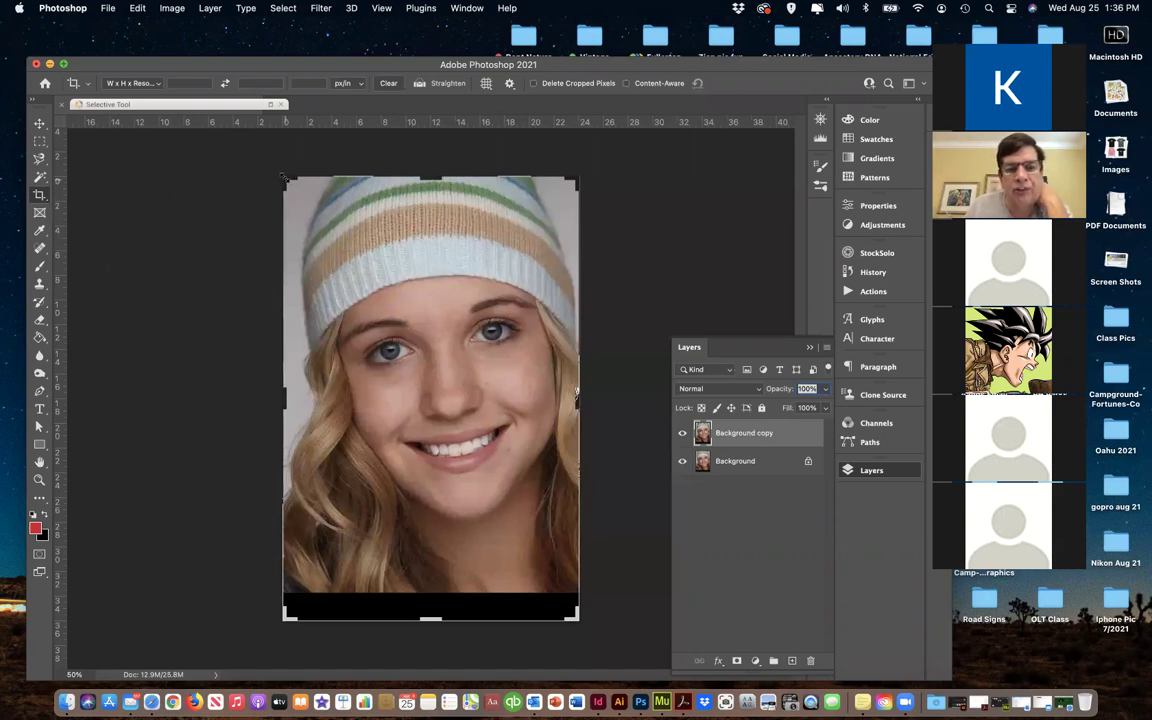
Extend the crop border outward beyond the photo on every side
mouse_move(281, 172)
left_mouse_down()
mouse_move(300, 225)
mouse_move(262, 182)
mouse_move(305, 237)
mouse_move(406, 290)
mouse_move(315, 215)
mouse_move(267, 242)
mouse_move(307, 235)
mouse_move(283, 171)
mouse_move(285, 180)
mouse_move(271, 173)
mouse_move(302, 229)
mouse_move(281, 198)
mouse_move(356, 290)
mouse_move(246, 186)
mouse_move(257, 192)
mouse_move(255, 170)
mouse_move(289, 249)
mouse_move(330, 300)
mouse_move(295, 218)
mouse_move(305, 245)
mouse_move(288, 238)
mouse_move(300, 198)
mouse_move(283, 160)
mouse_move(284, 179)
mouse_move(273, 170)
left_mouse_up()
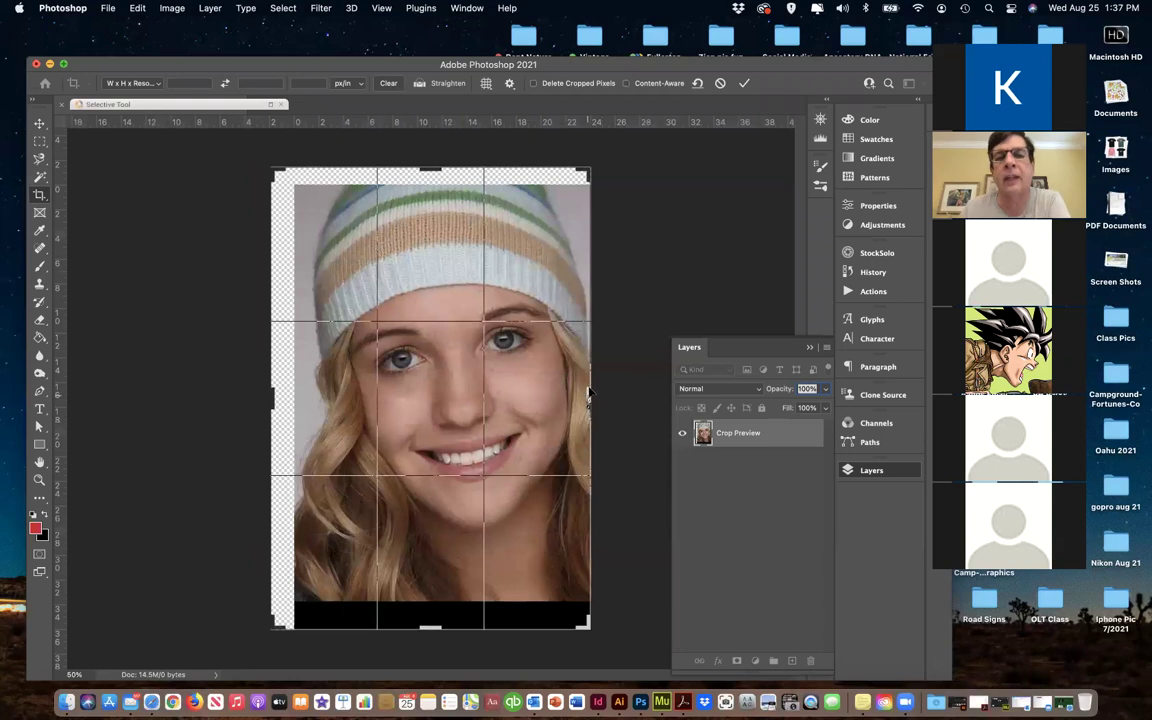
left_click_drag(588, 397, 598, 398)
left_click_drag(429, 627, 429, 635)
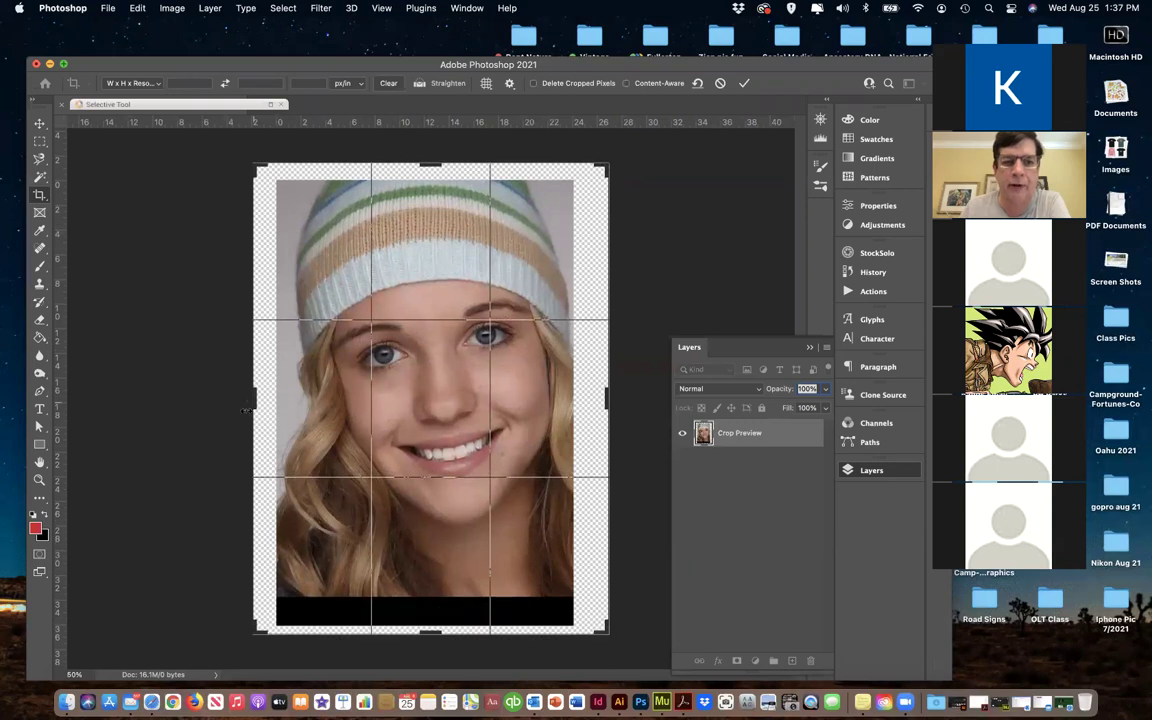
left_click(170, 8)
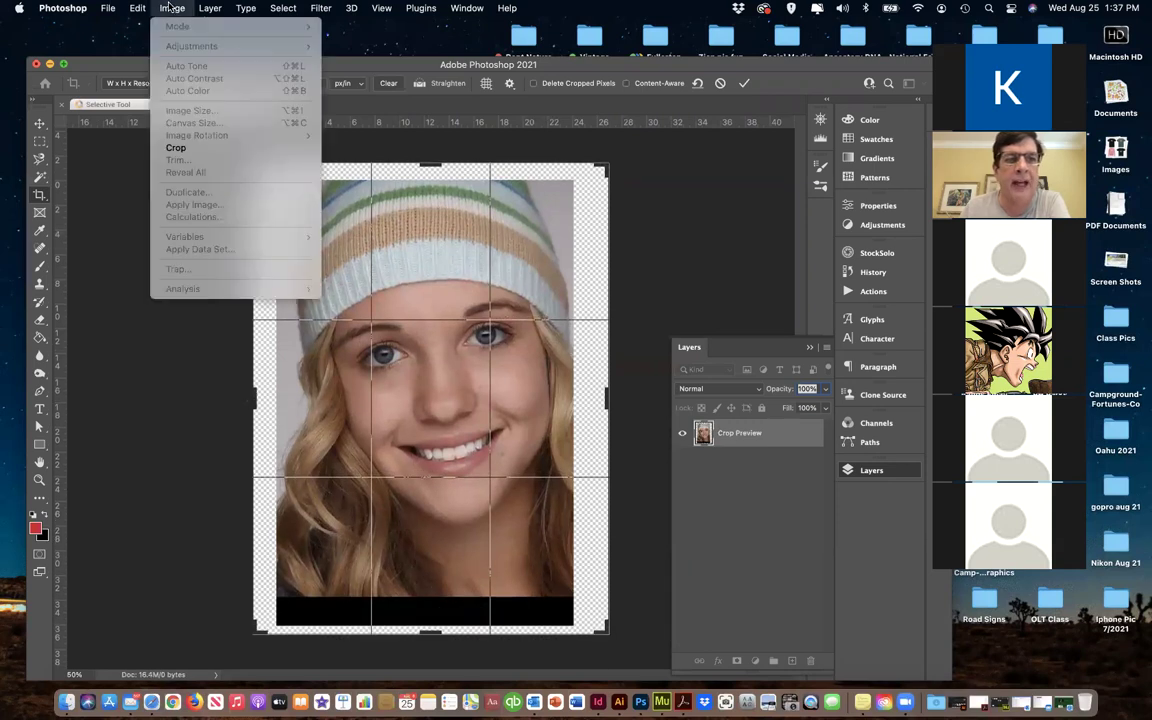
left_click(110, 261)
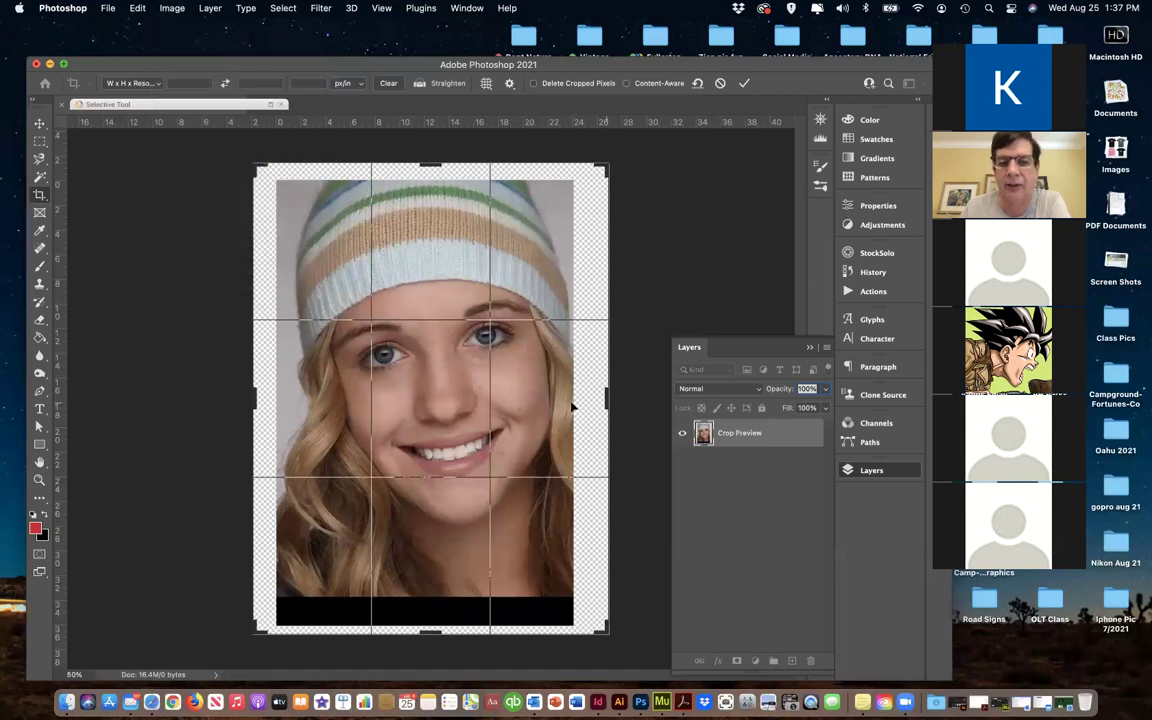
Tighten the crop border to the photo's edges, excluding the black strip below it, and apply the crop
left_click_drag(604, 395, 601, 397)
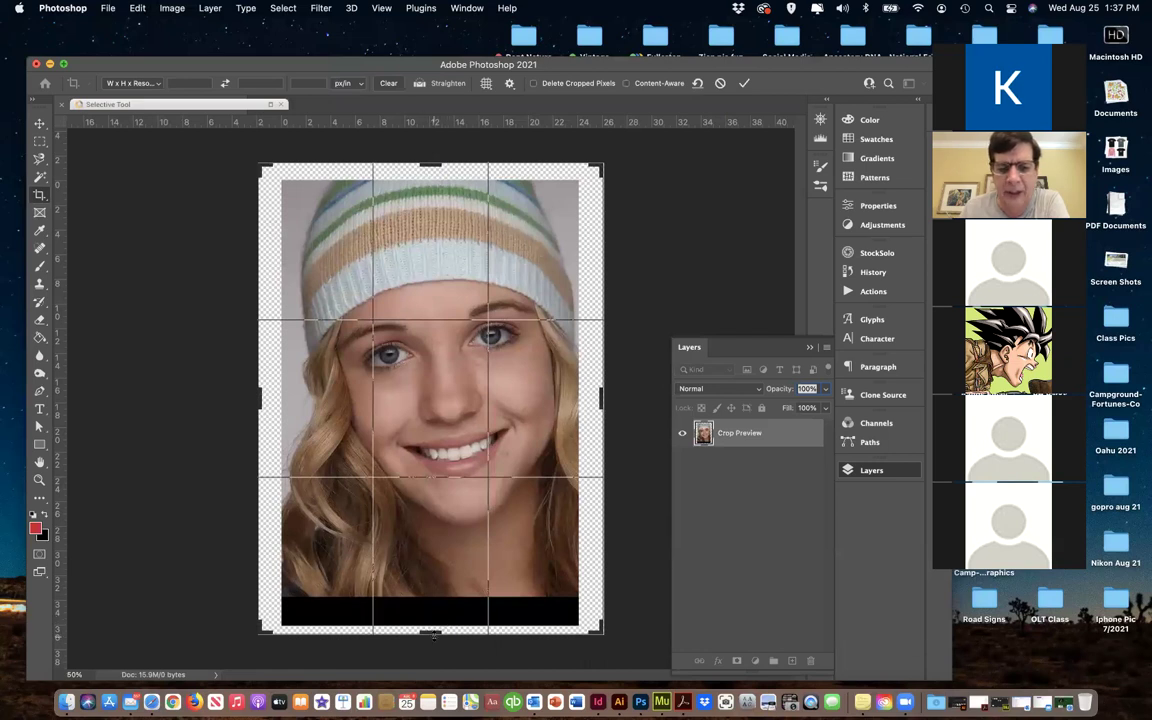
left_click_drag(433, 636, 433, 614)
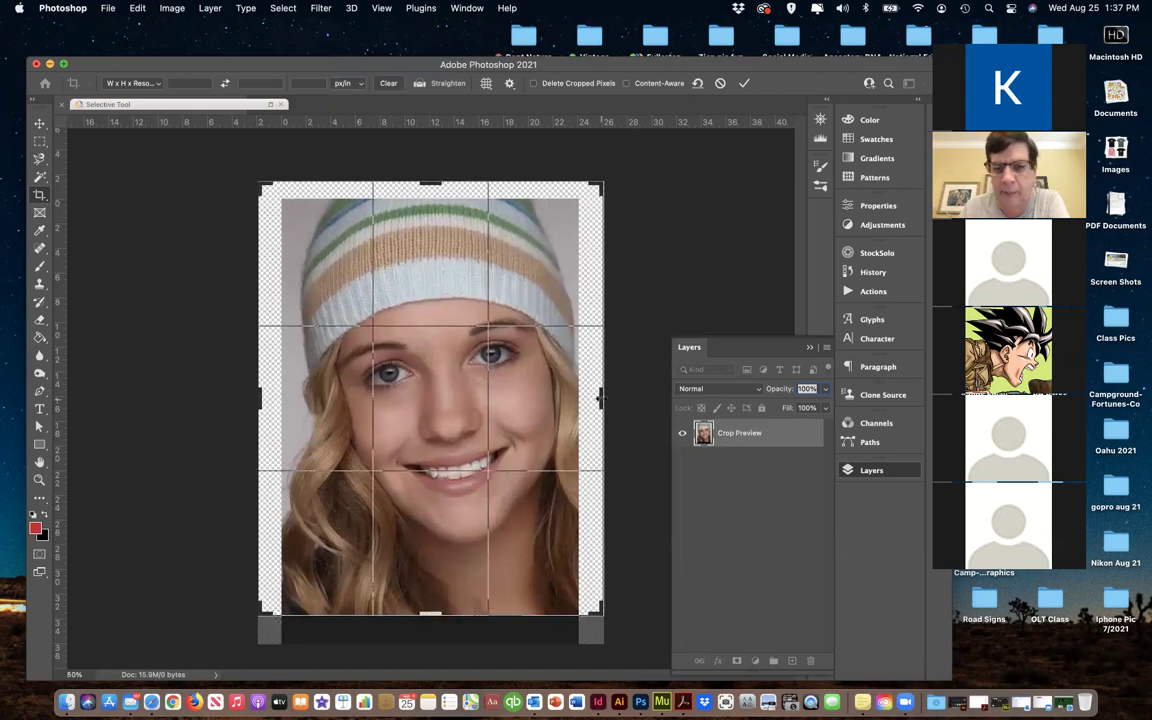
left_click_drag(600, 398, 589, 398)
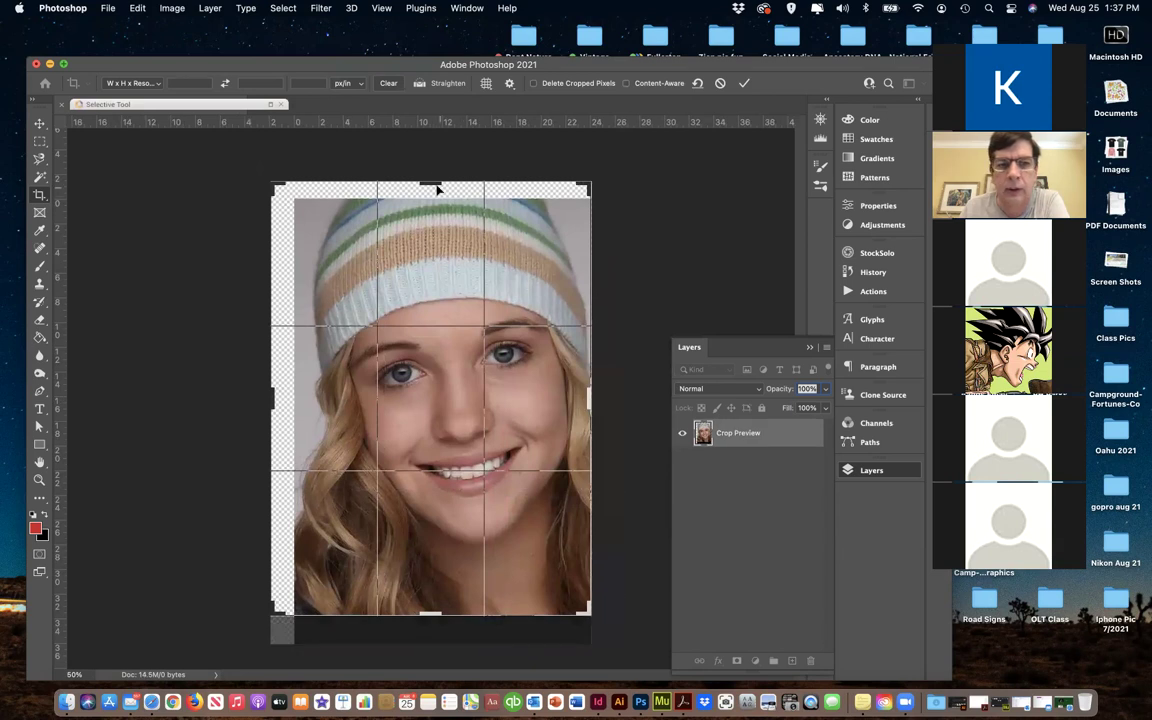
left_click_drag(430, 184, 431, 192)
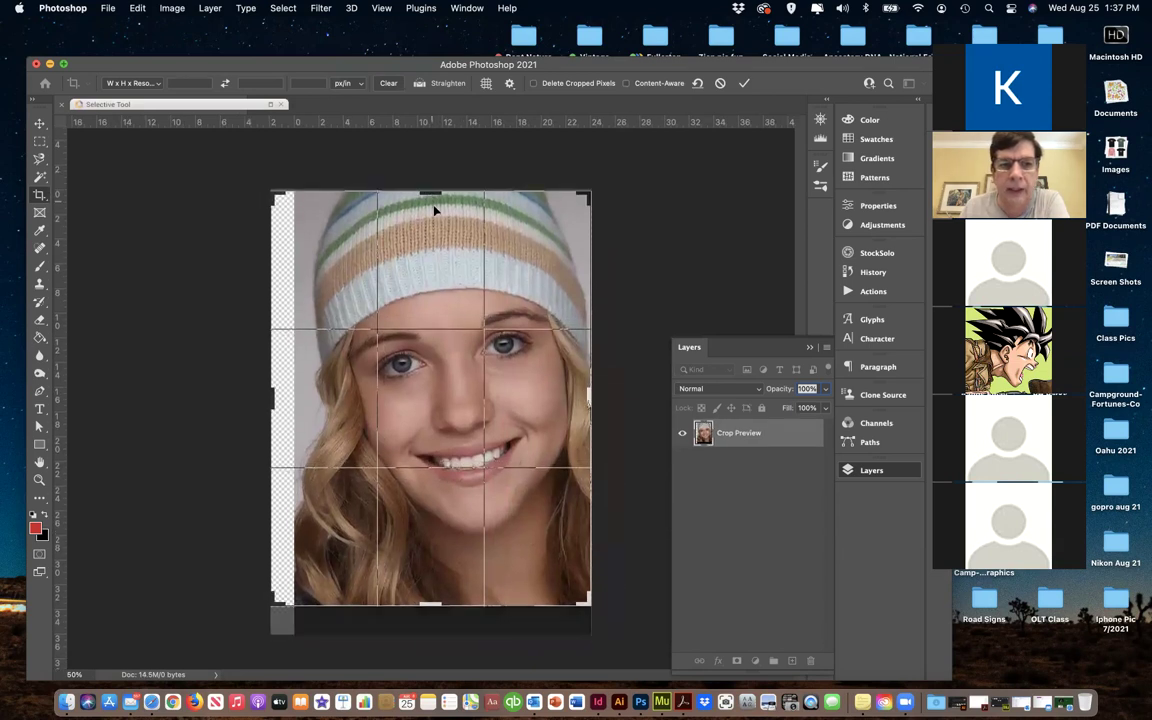
left_click_drag(280, 397, 285, 396)
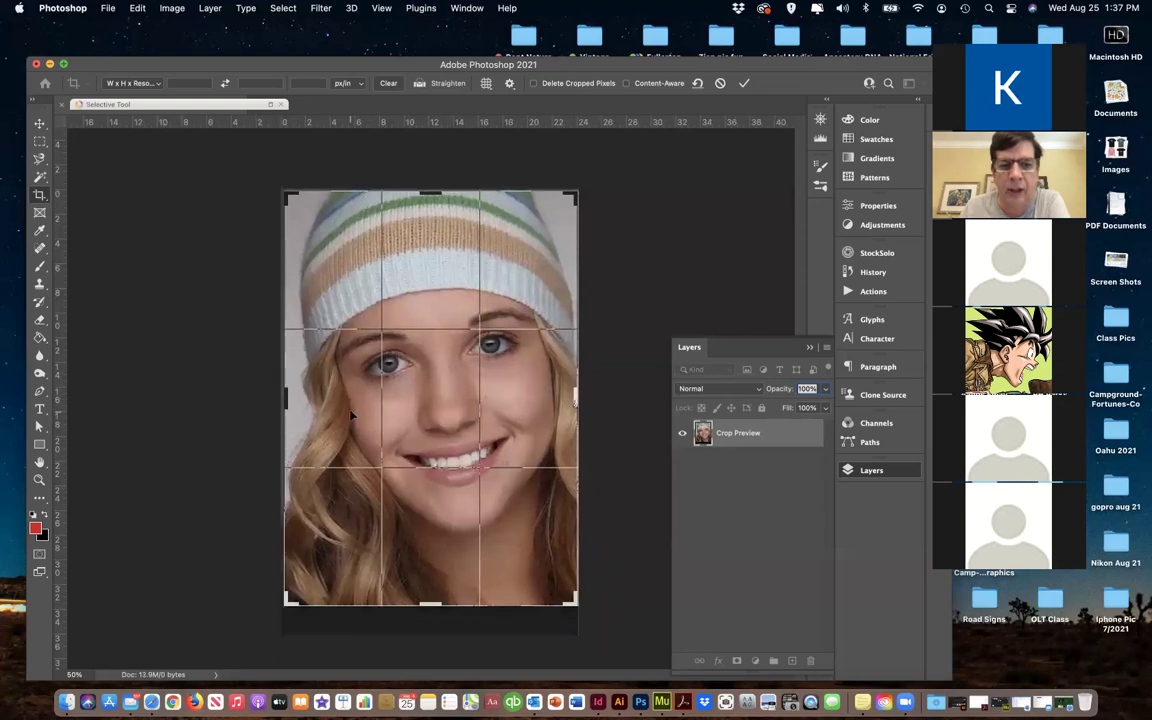
key("Return")
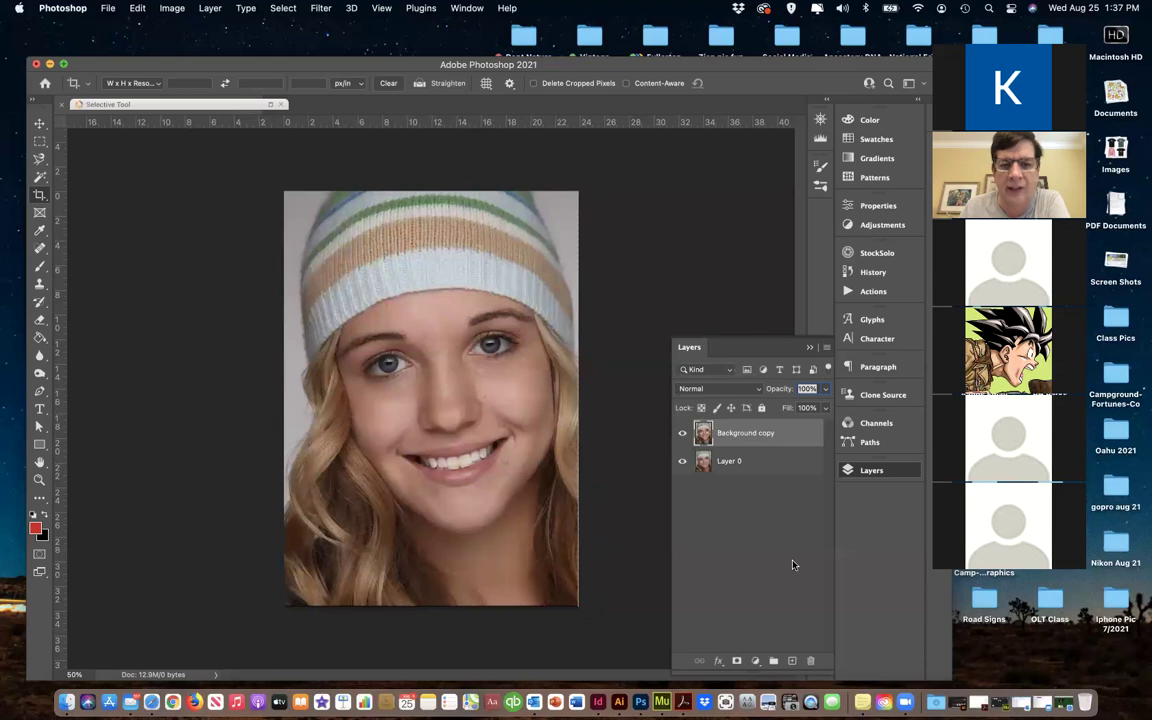
Hide Layer 0 so only the Background copy layer is shown
left_click(683, 432)
left_click(683, 432, "alt")
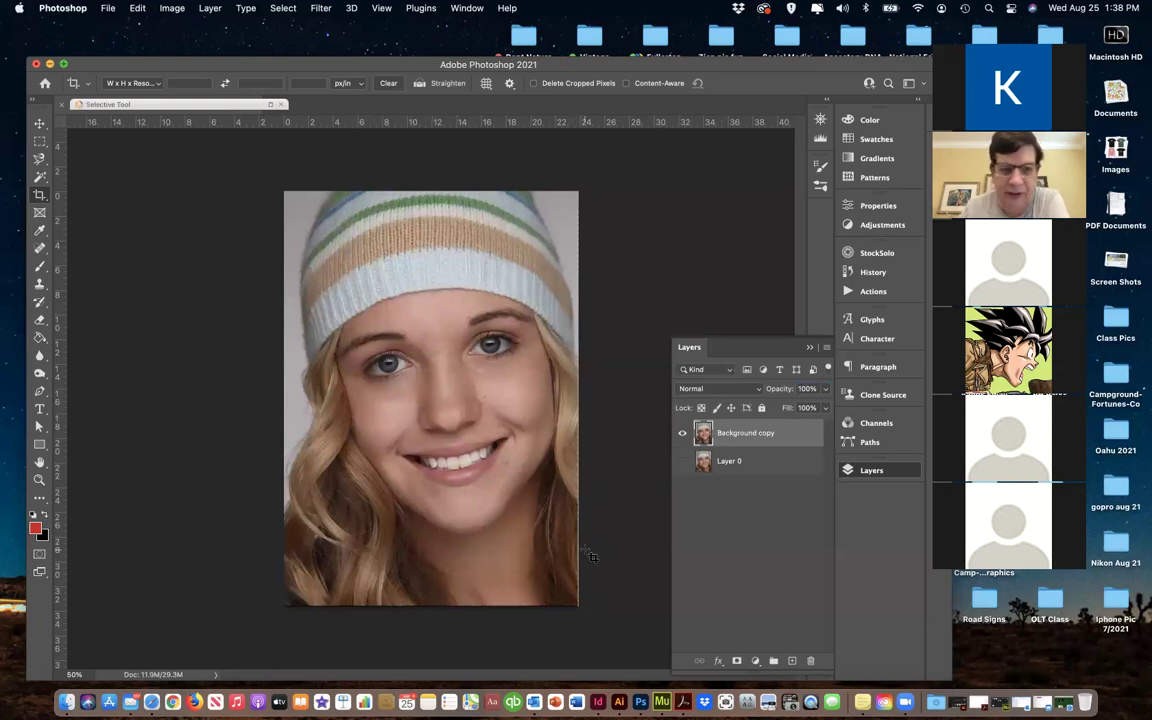
Crop a thin sliver off the photo's right edge, then another off its bottom edge
left_click(40, 194)
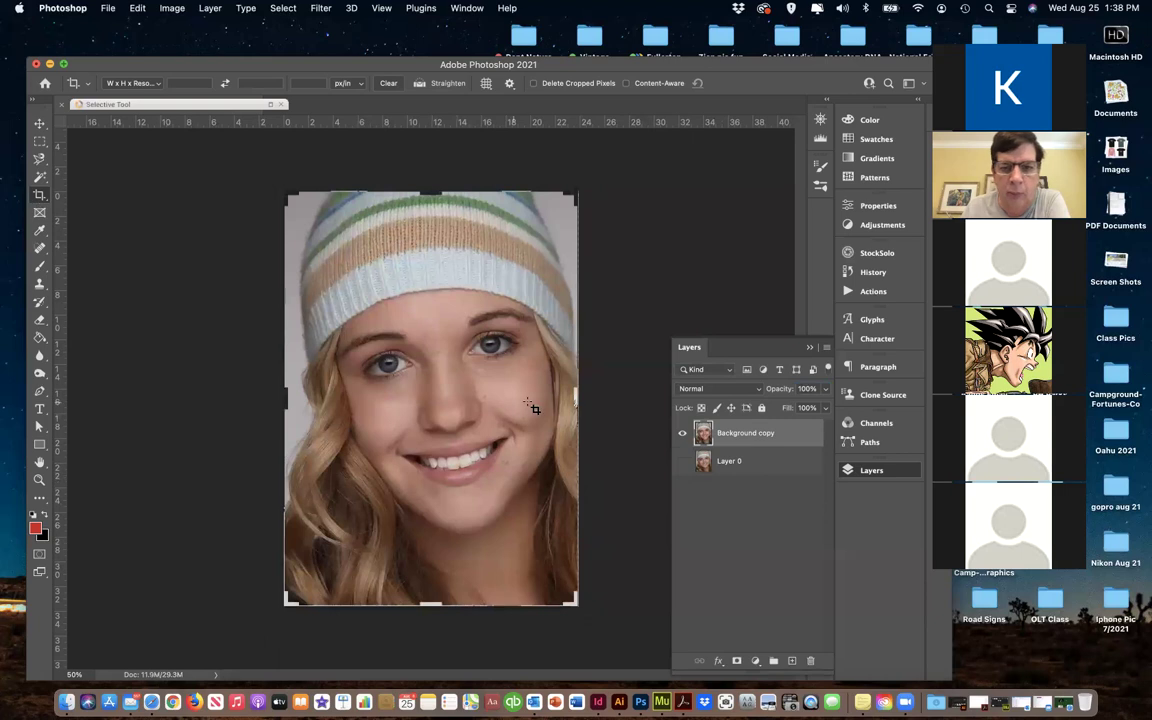
left_click_drag(576, 401, 572, 405)
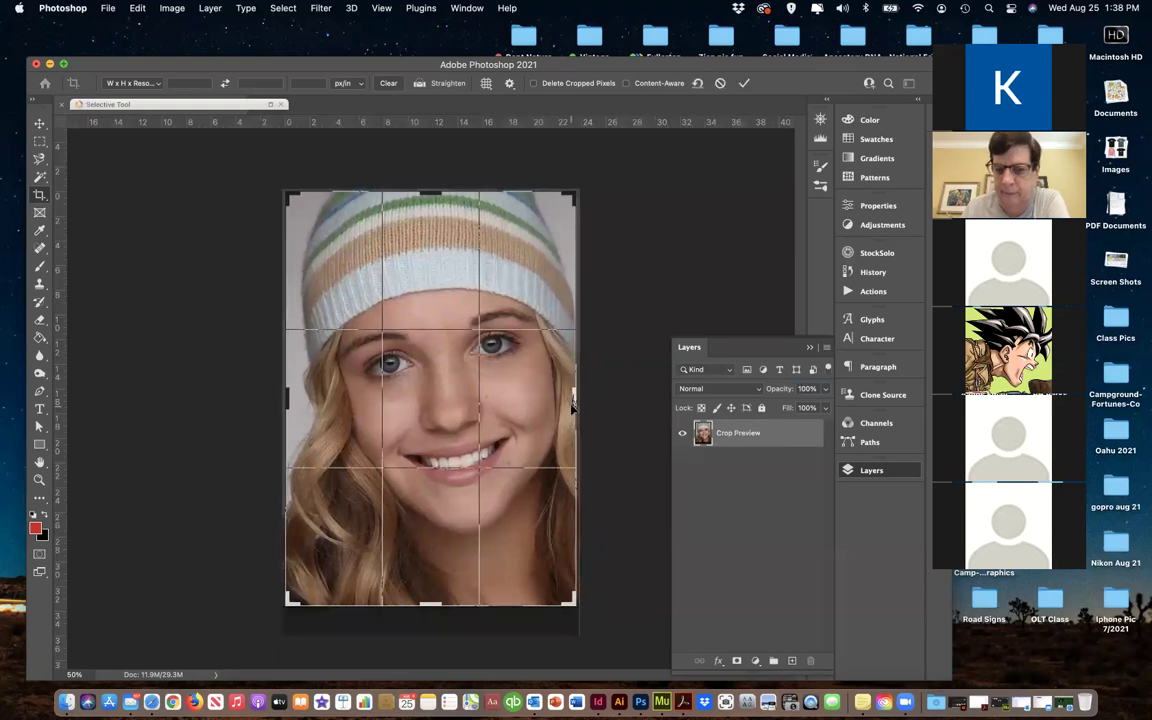
key("Return")
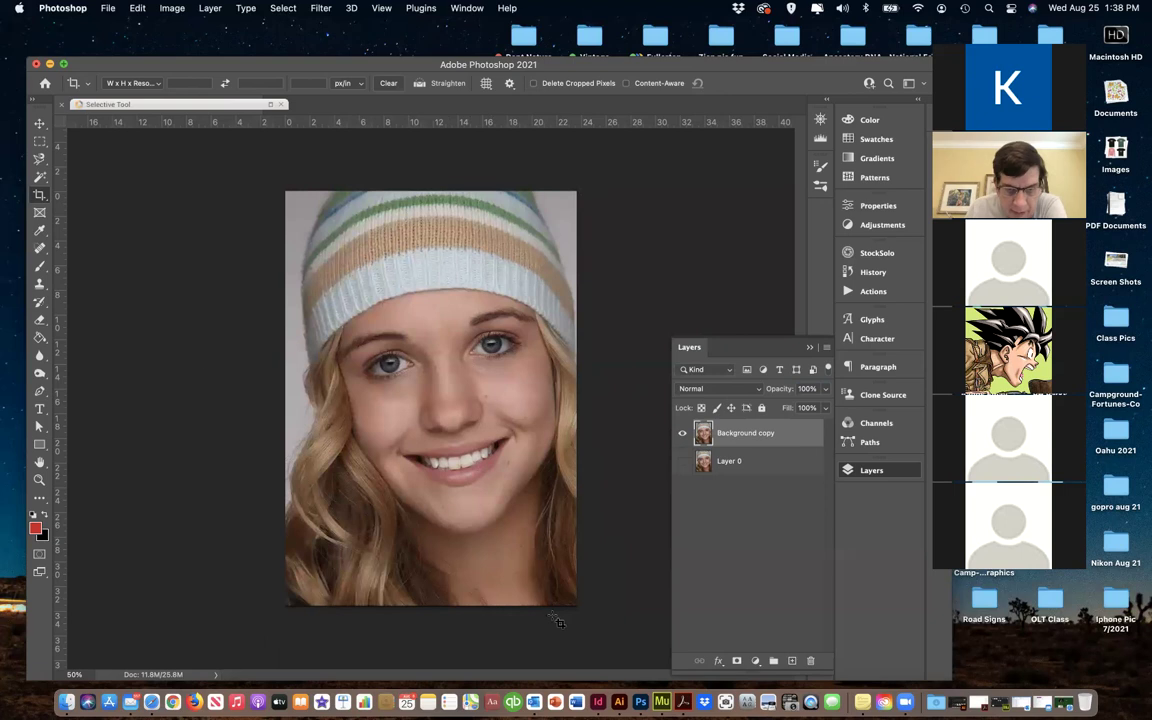
left_click(455, 617)
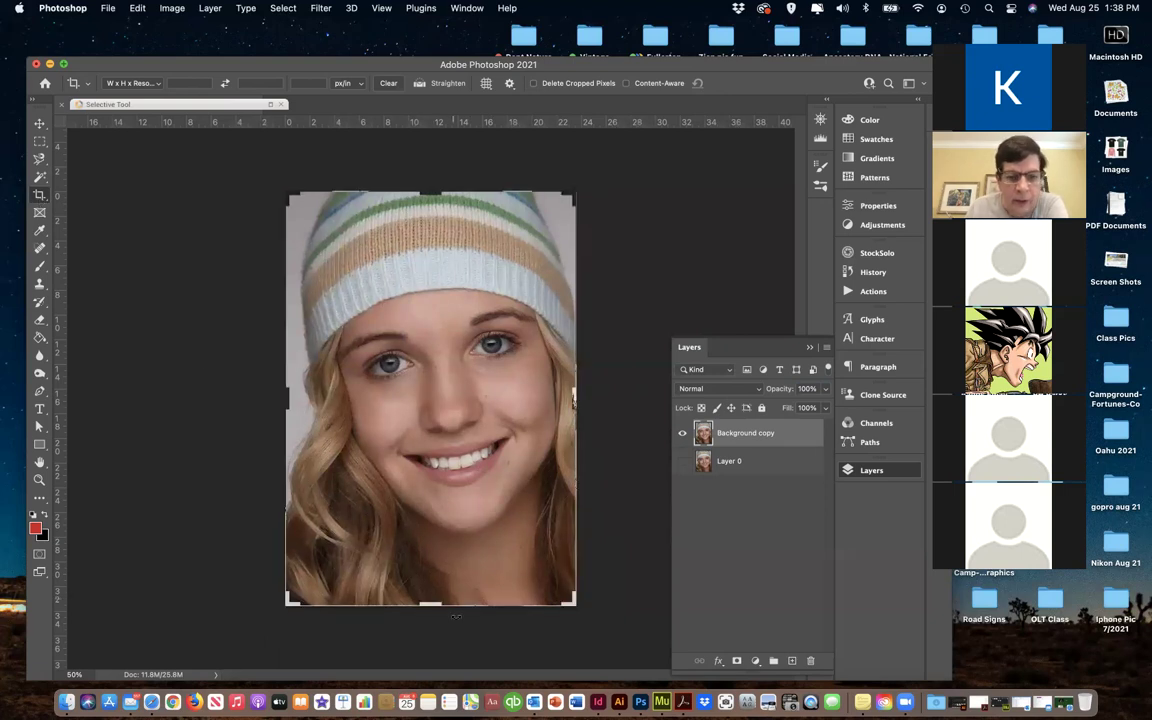
left_click_drag(430, 604, 434, 605)
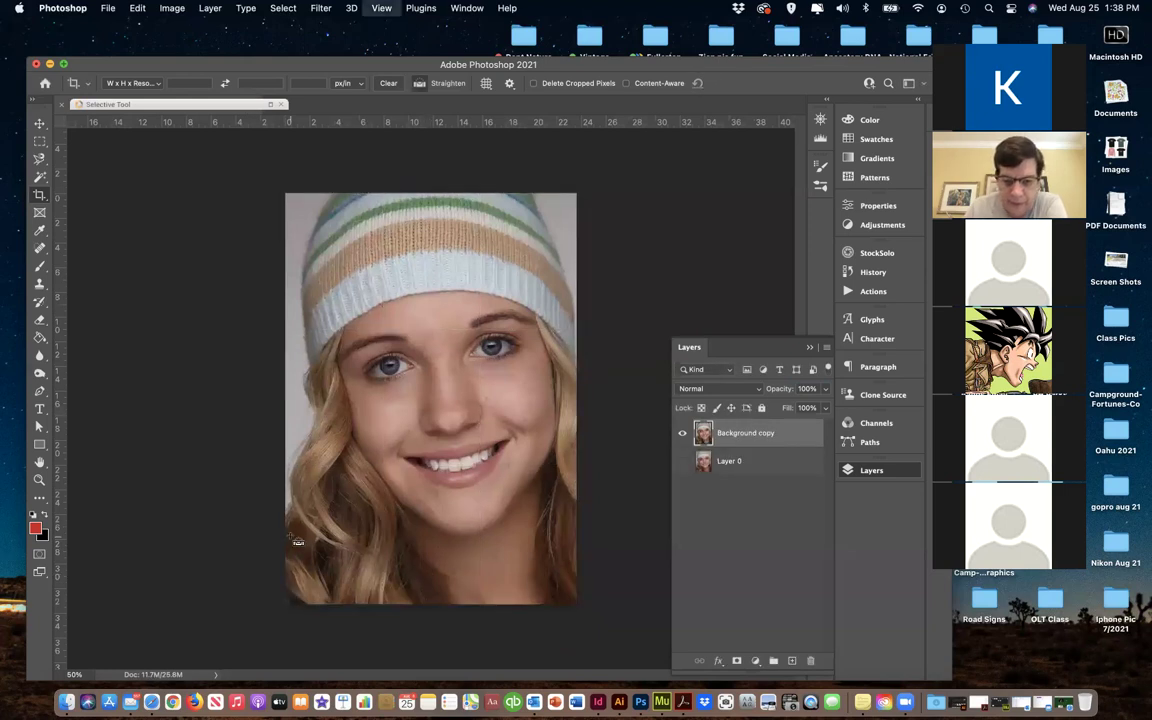
Examine the cropped bottom edge and the skin around the eyes and nose at up to 300% magnification
key("super+plus")
scroll(400, 540, "down", 10)
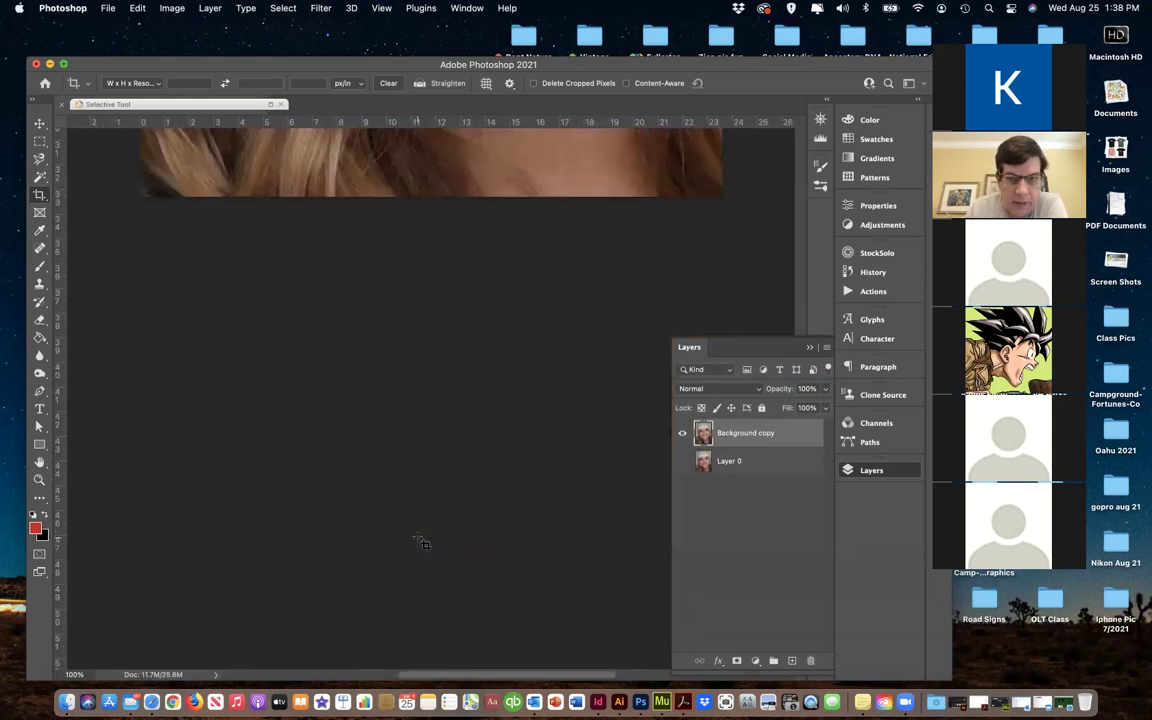
scroll(422, 541, "up", 3)
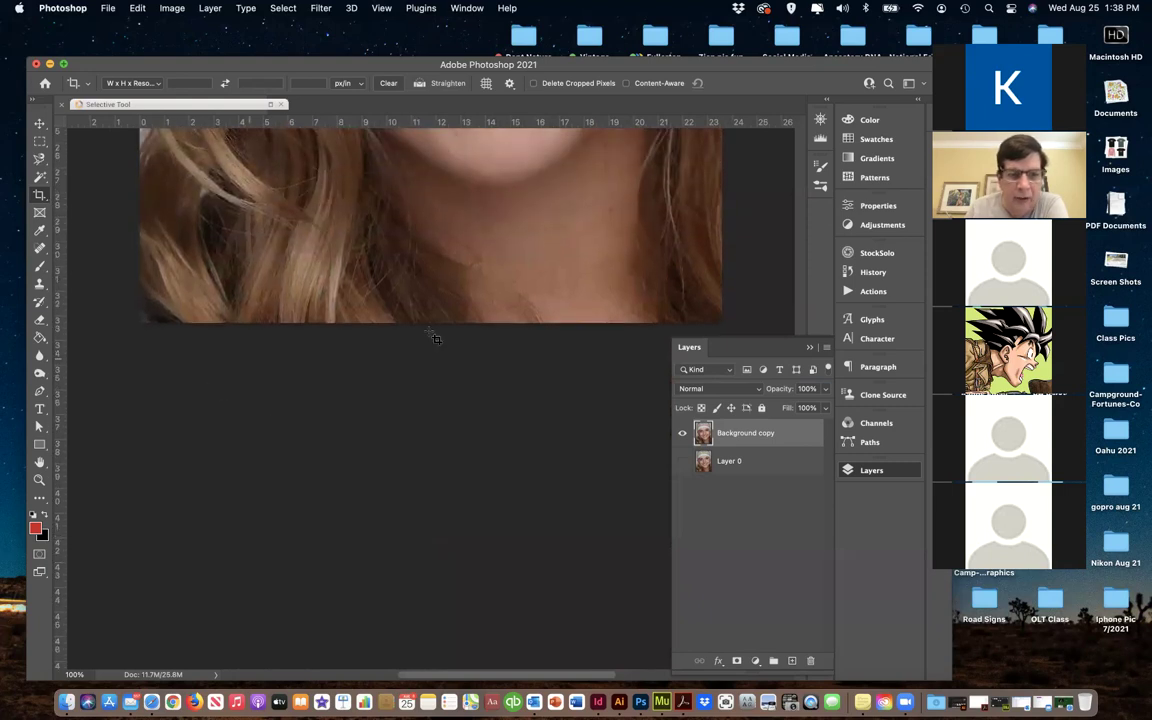
scroll(256, 330, "up", 4)
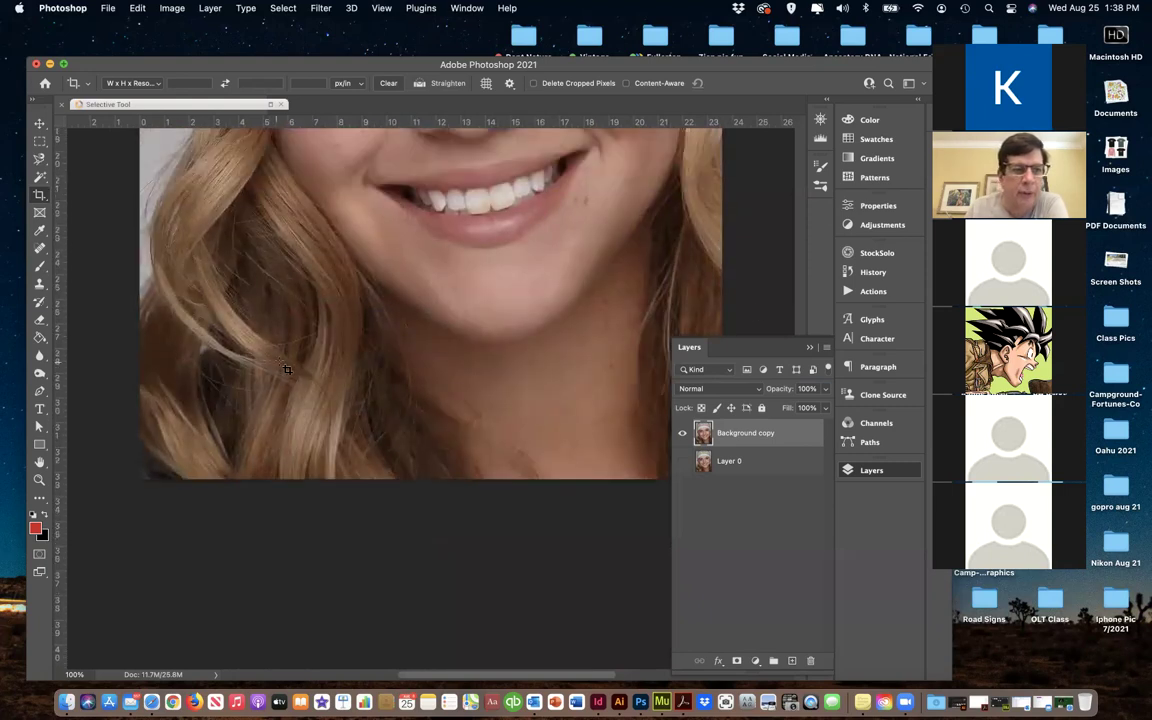
left_click(40, 122)
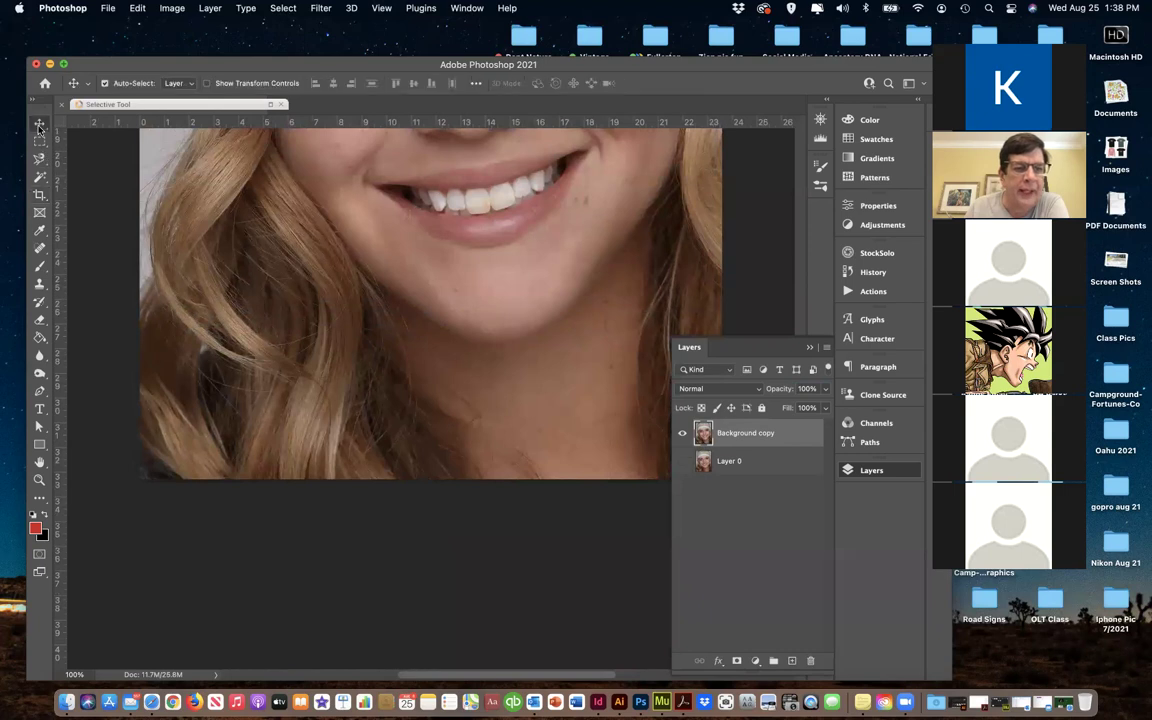
scroll(428, 572, "up", 1)
scroll(428, 572, "up", 8)
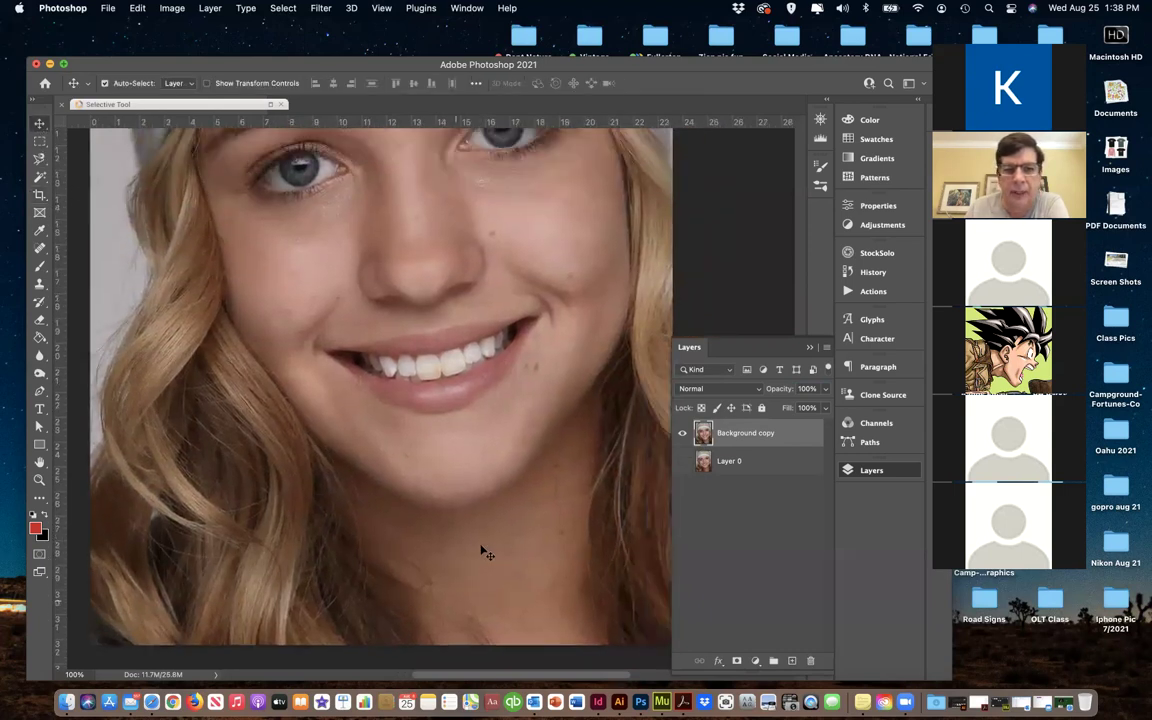
scroll(479, 540, "up", 2)
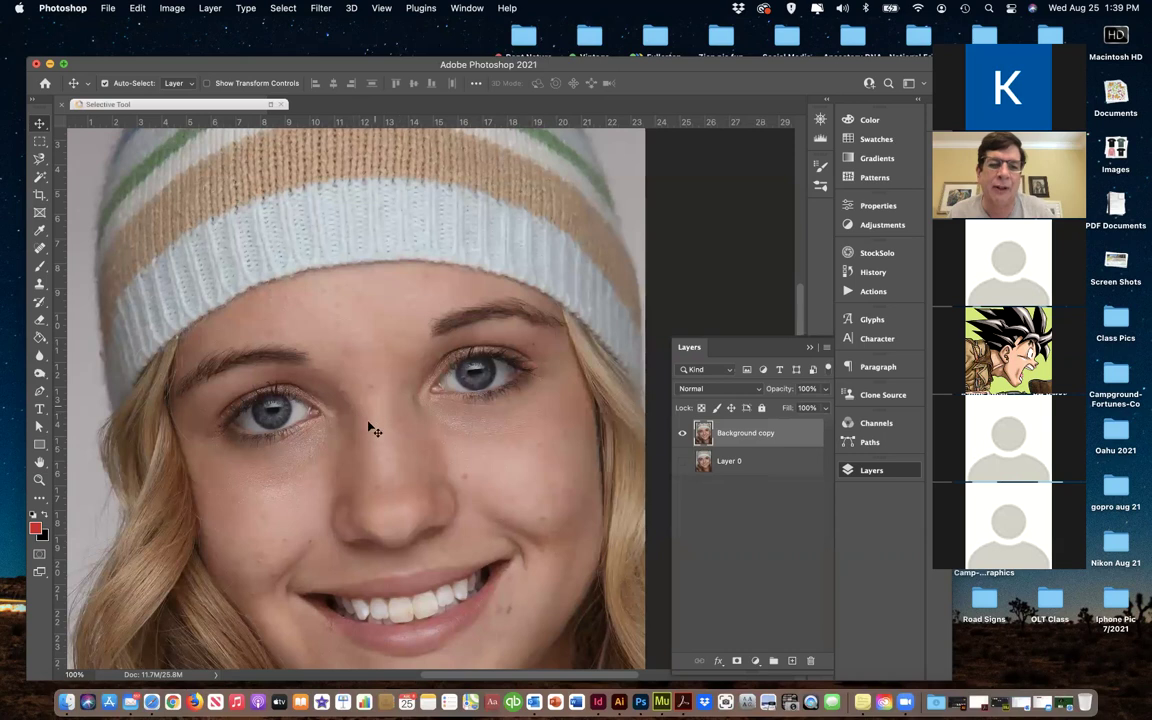
scroll(415, 420, "up", 2)
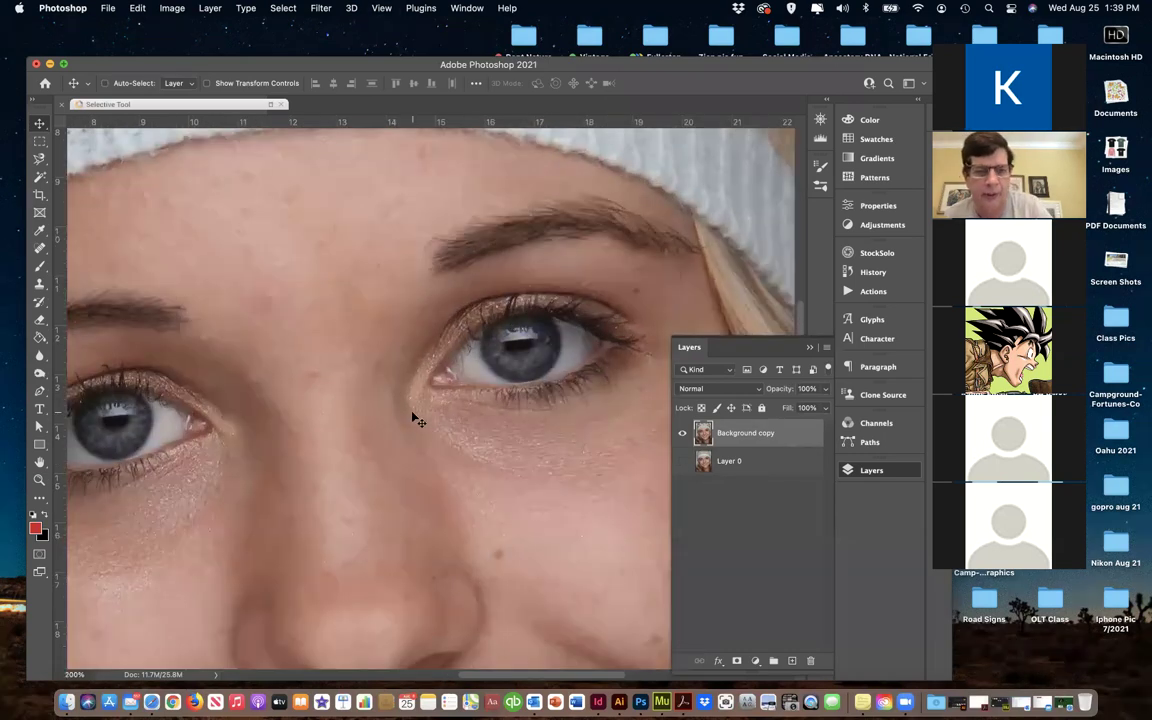
scroll(385, 427, "left", 3)
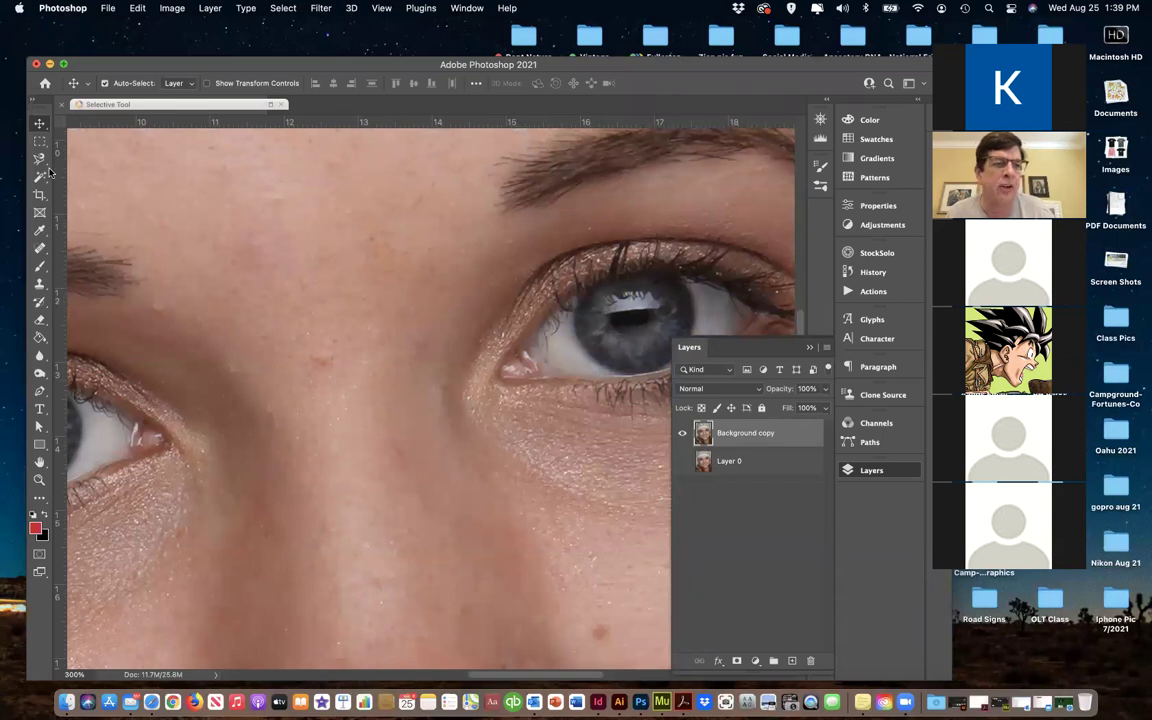
Activate the Spot Healing Brush tool from the healing tool group
left_click(39, 250)
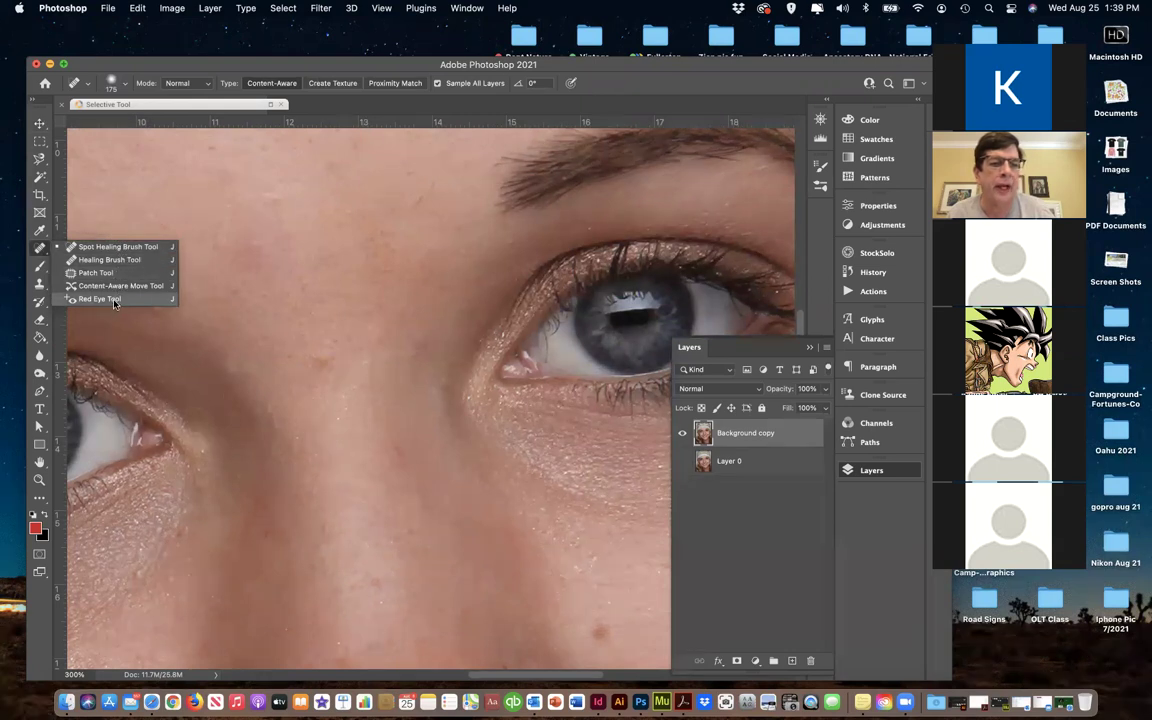
left_click(117, 246)
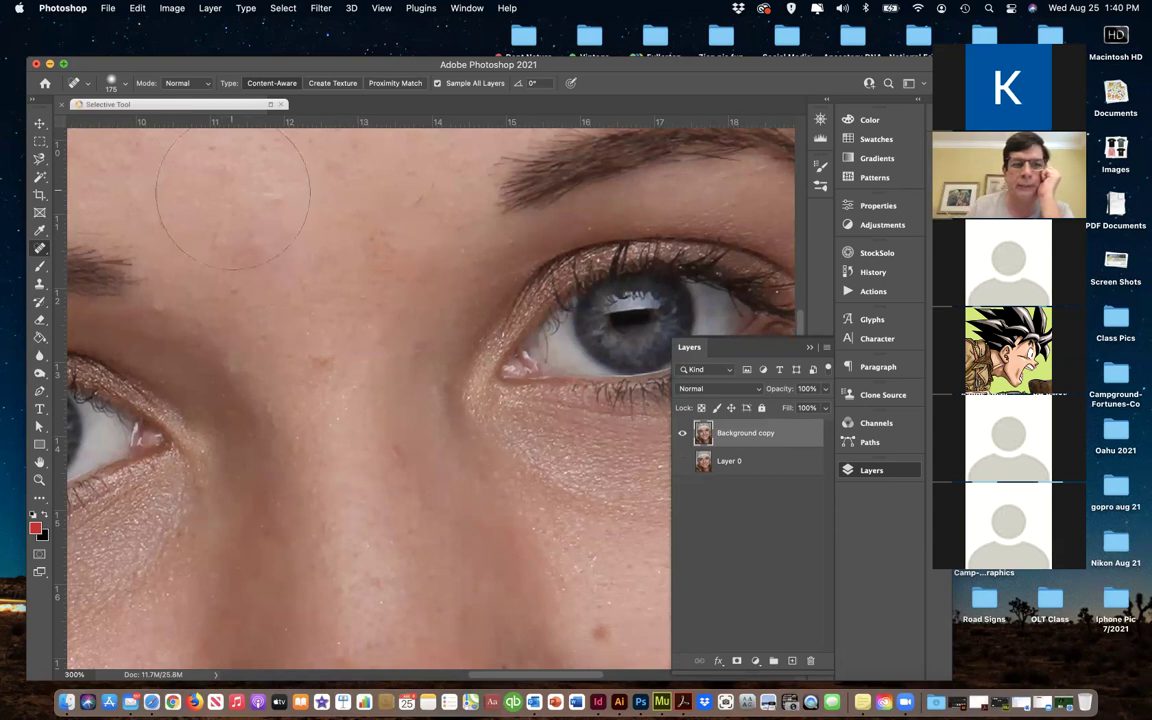
Set the healing brush to 64 px size and 46% hardness, leaving its size control on Pen Pressure
left_click(123, 84)
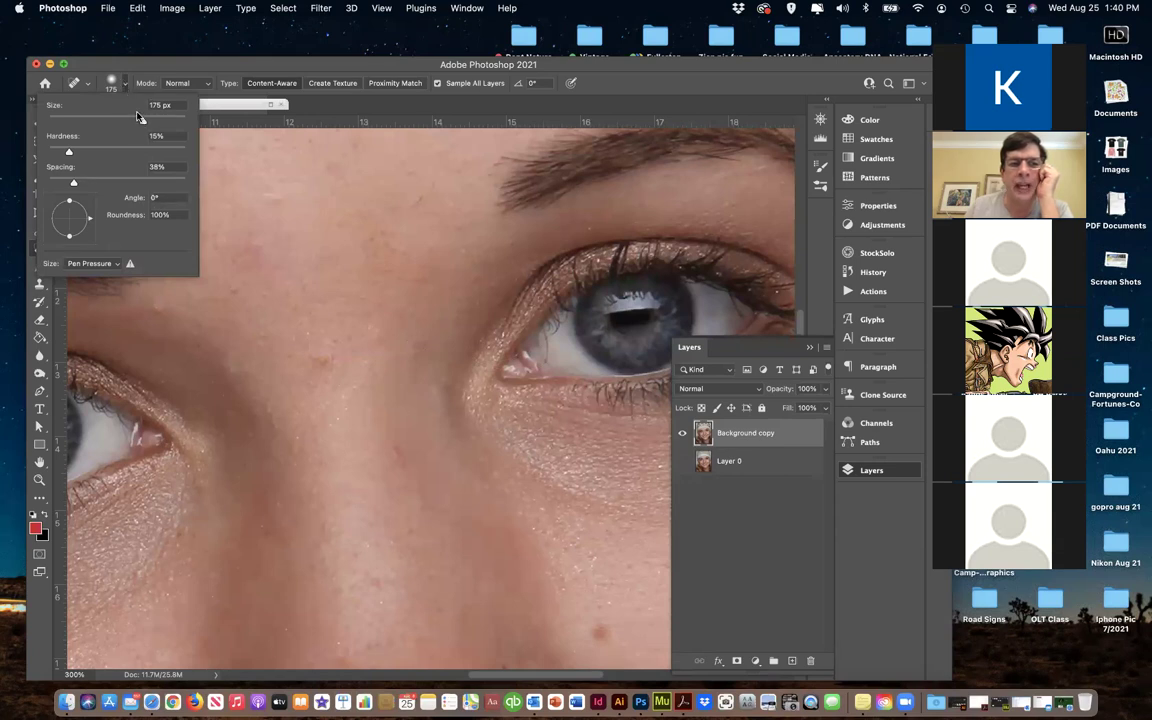
left_click_drag(143, 122, 90, 121)
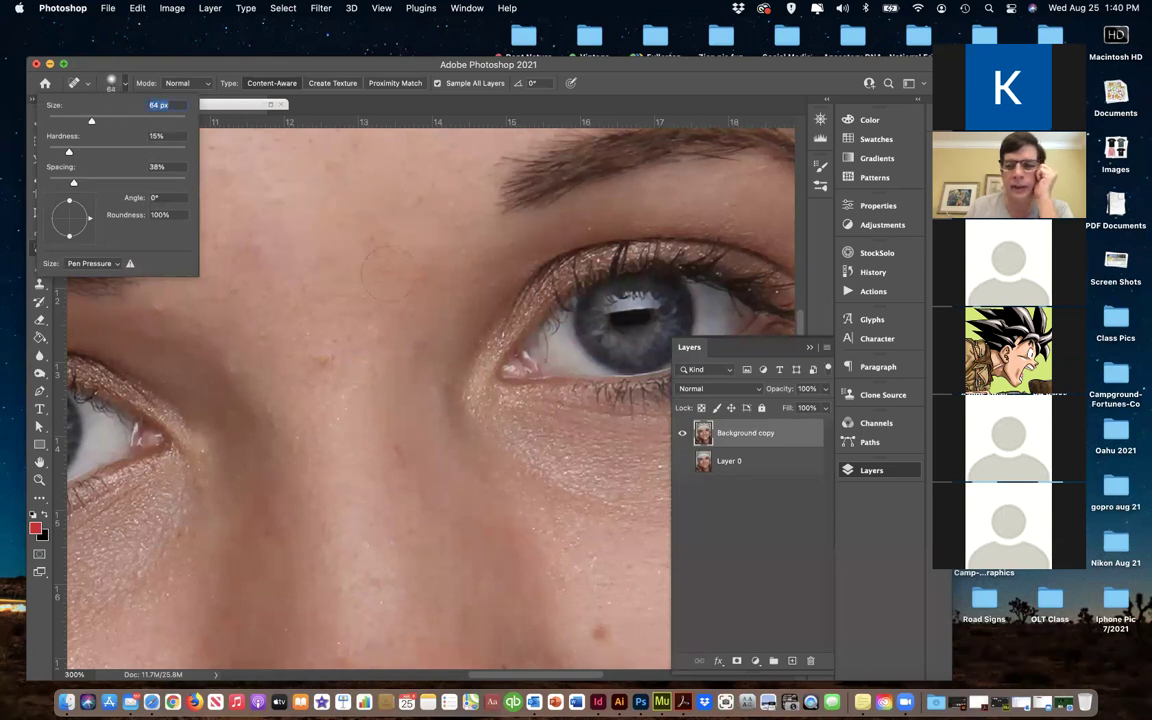
left_click_drag(67, 151, 110, 151)
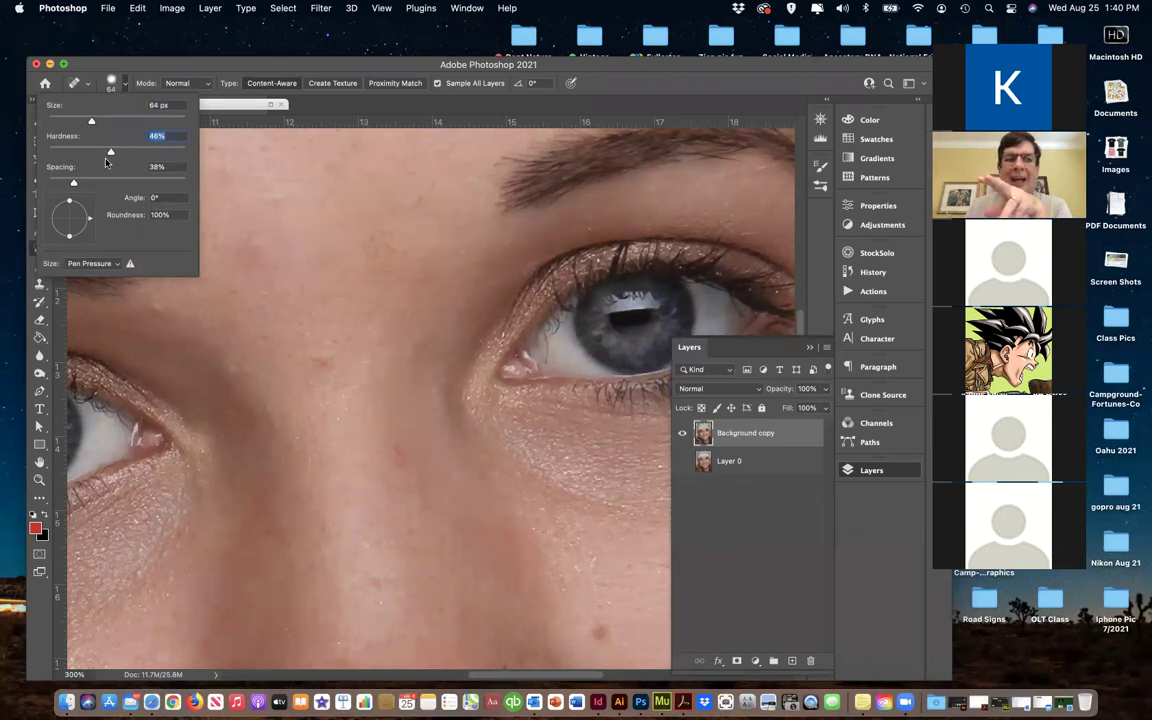
mouse_move(110, 151)
left_mouse_down()
mouse_move(145, 140)
mouse_move(186, 151)
mouse_move(28, 147)
mouse_move(111, 152)
left_mouse_up()
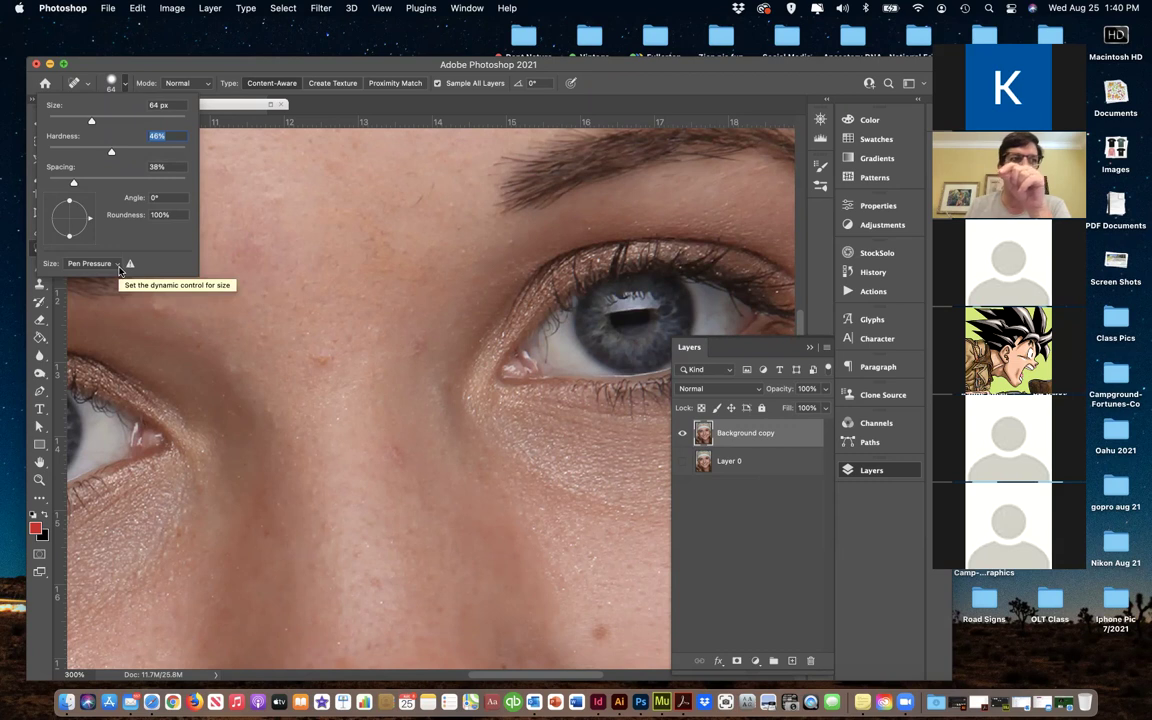
left_click(117, 266)
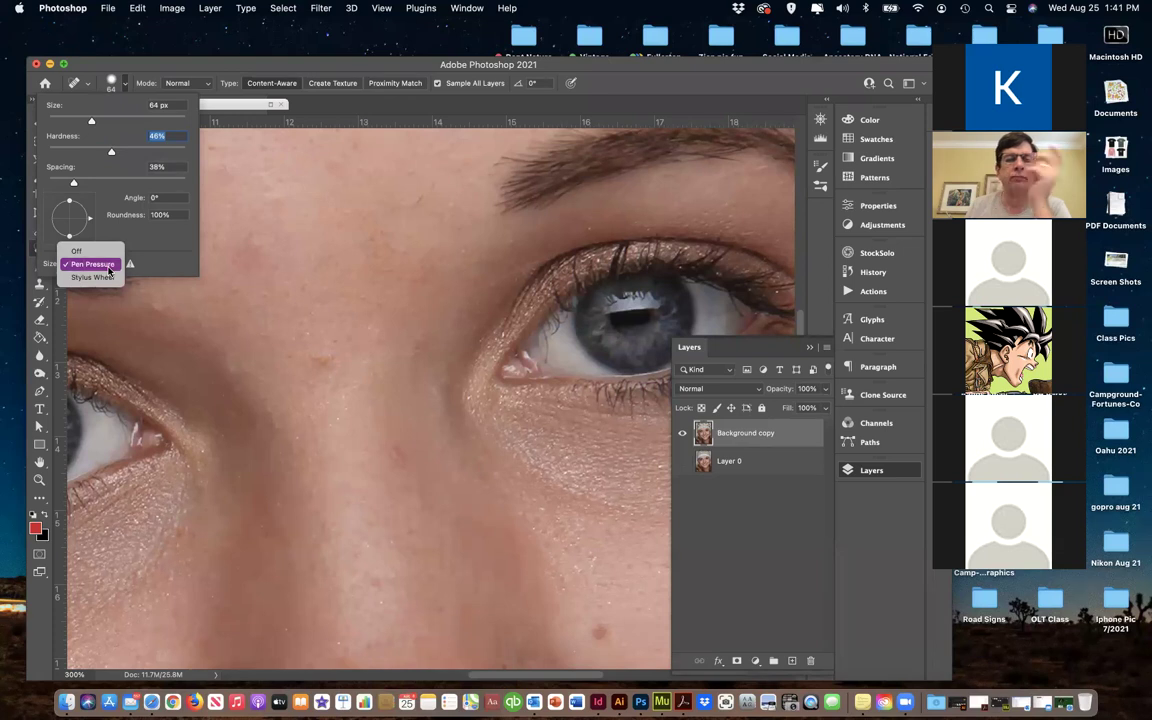
left_click(109, 266)
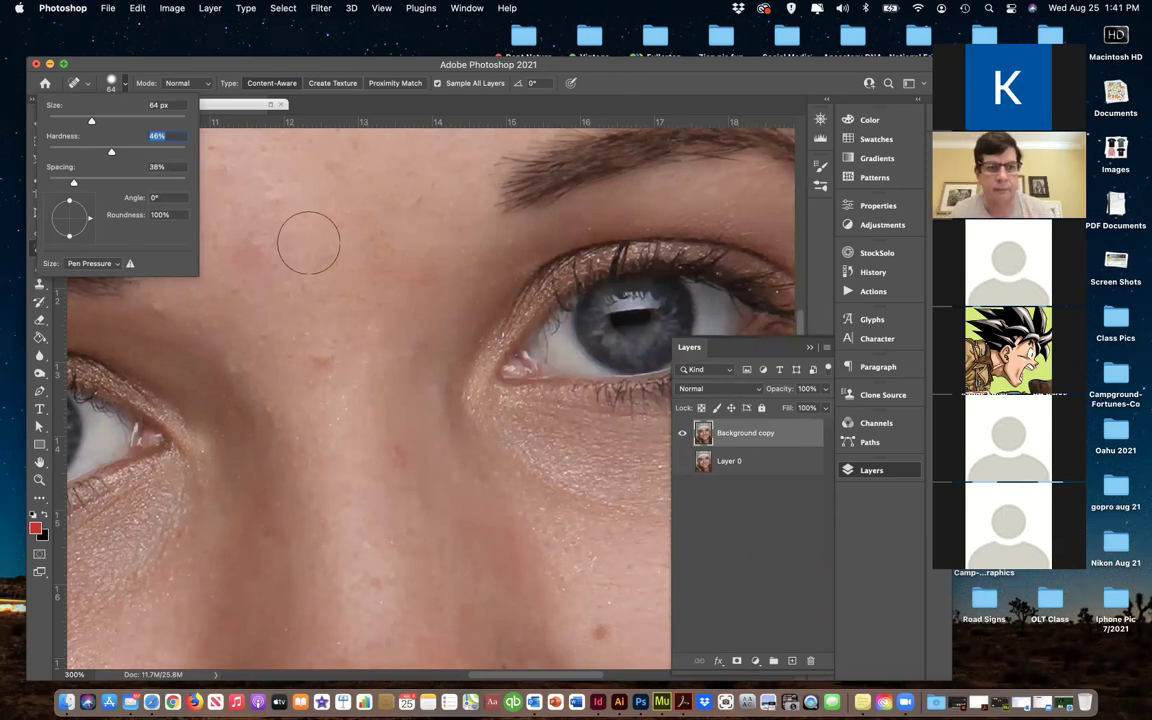
key("Return")
Try out smaller and larger healing brush sizes up to 100 px, ending at 30 px
key("bracketleft")
key("bracketleft")
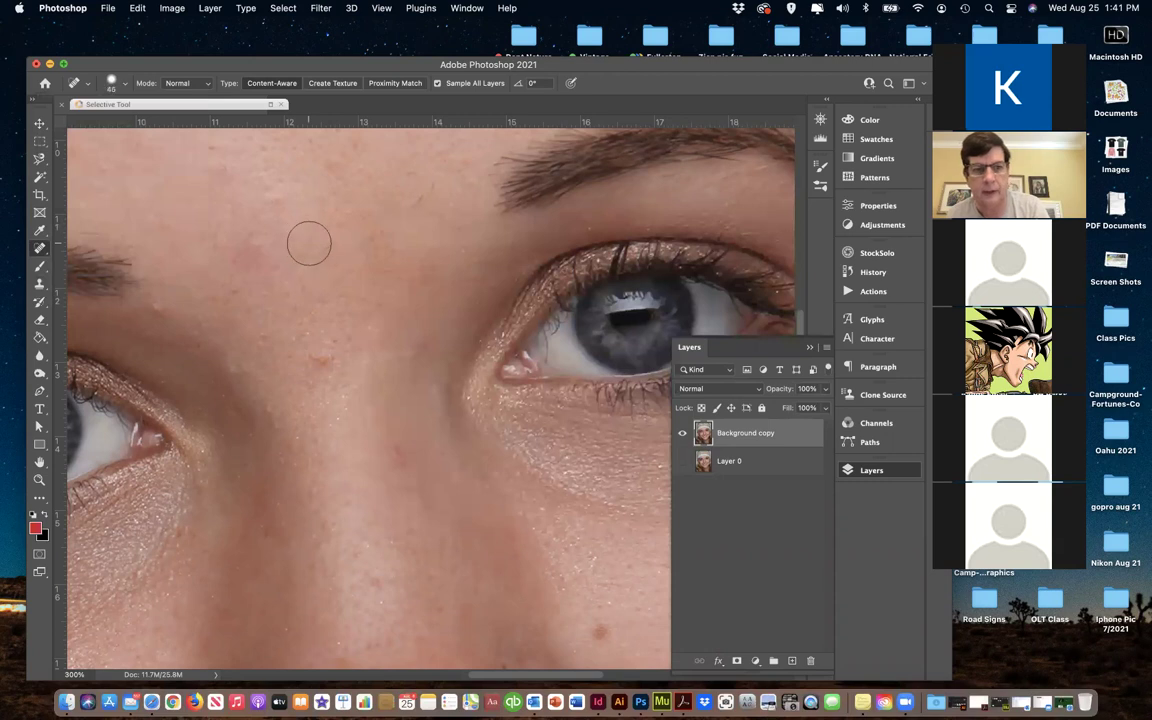
key("bracketleft")
key("bracketleft")
key("bracketleft")
key("bracketright")
key("bracketright")
key("bracketright")
key("bracketright")
key("bracketright")
key("bracketright")
key("bracketright")
key("bracketright")
key("bracketleft")
key("bracketleft")
key("bracketleft")
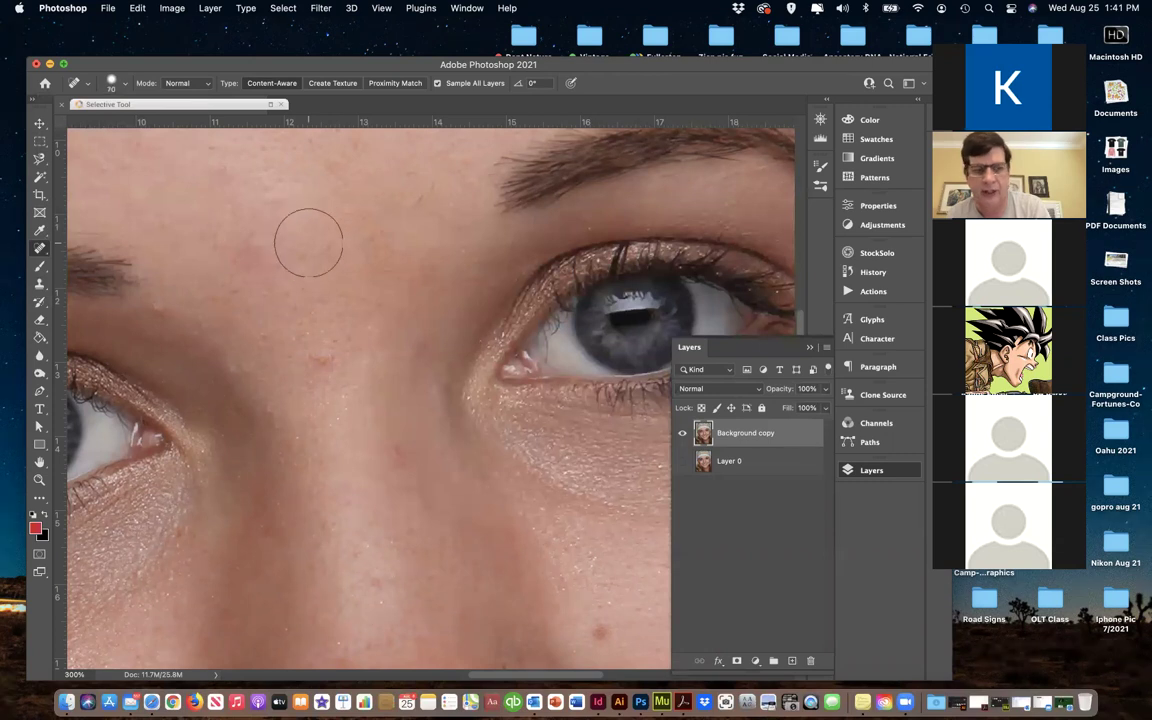
key("bracketright")
key("bracketright")
key("bracketright")
key("bracketleft")
key("bracketleft")
key("bracketleft")
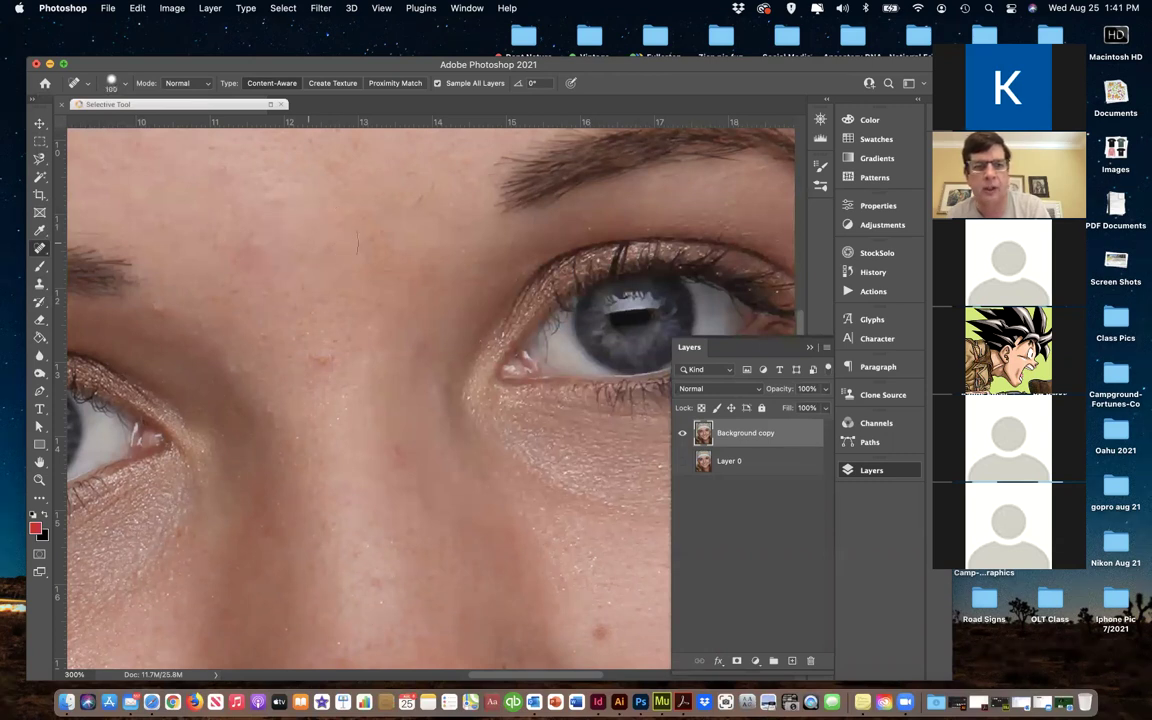
key("bracketright")
key("bracketright")
key("bracketright")
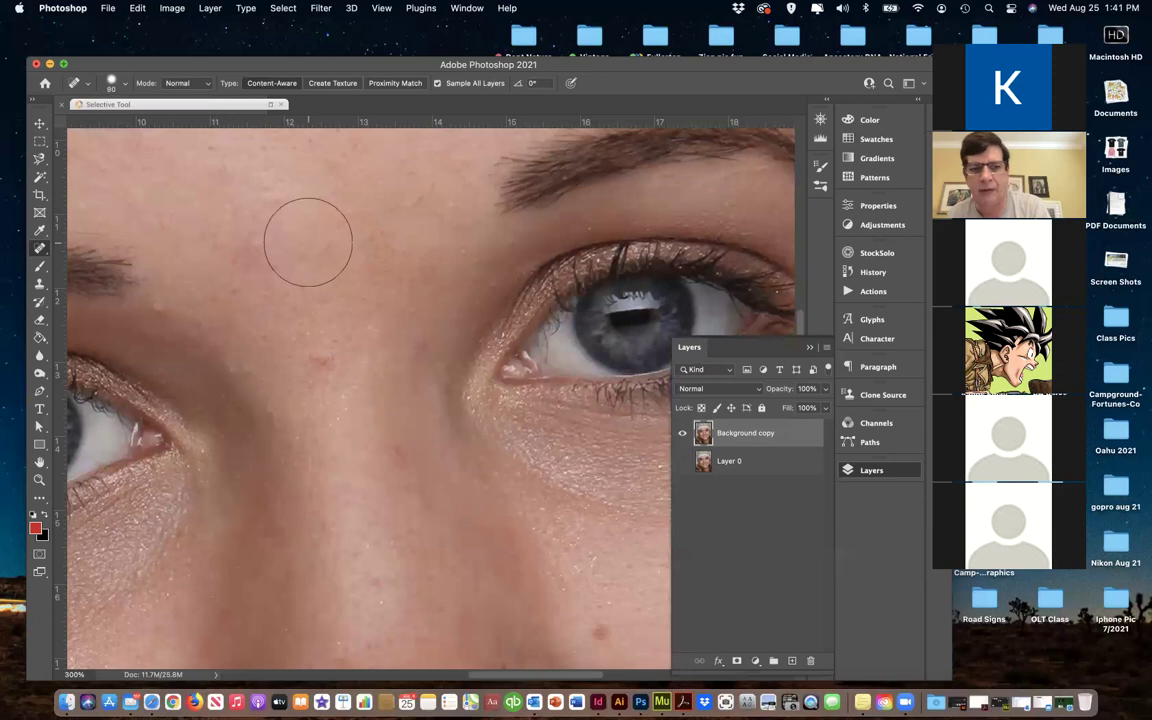
key("bracketleft")
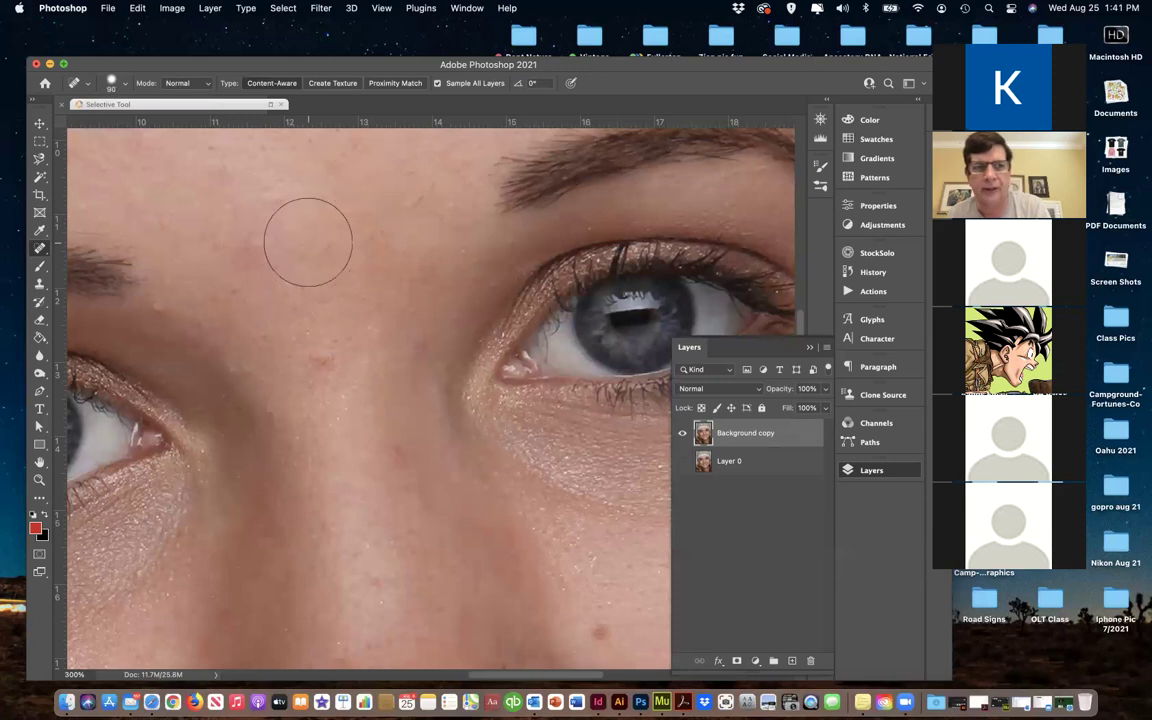
key("bracketright")
key("bracketright")
key("bracketright")
key("bracketright")
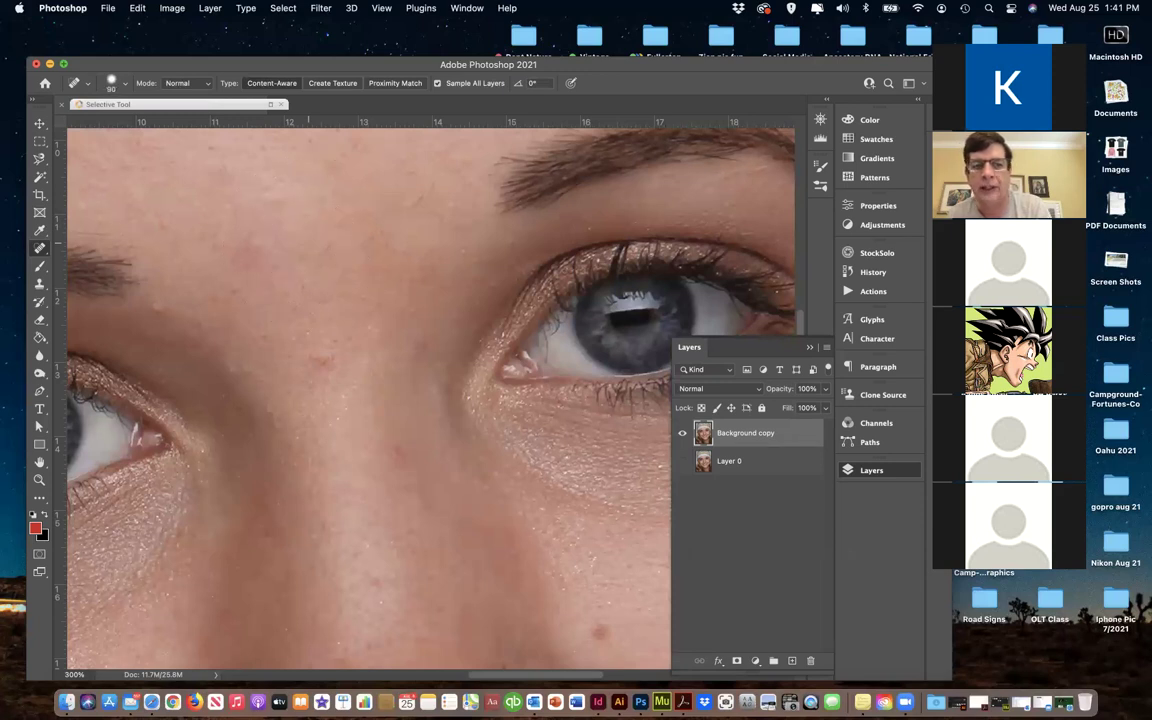
key("bracketleft")
key("bracketleft")
key("bracketleft")
key("bracketleft")
key("bracketleft")
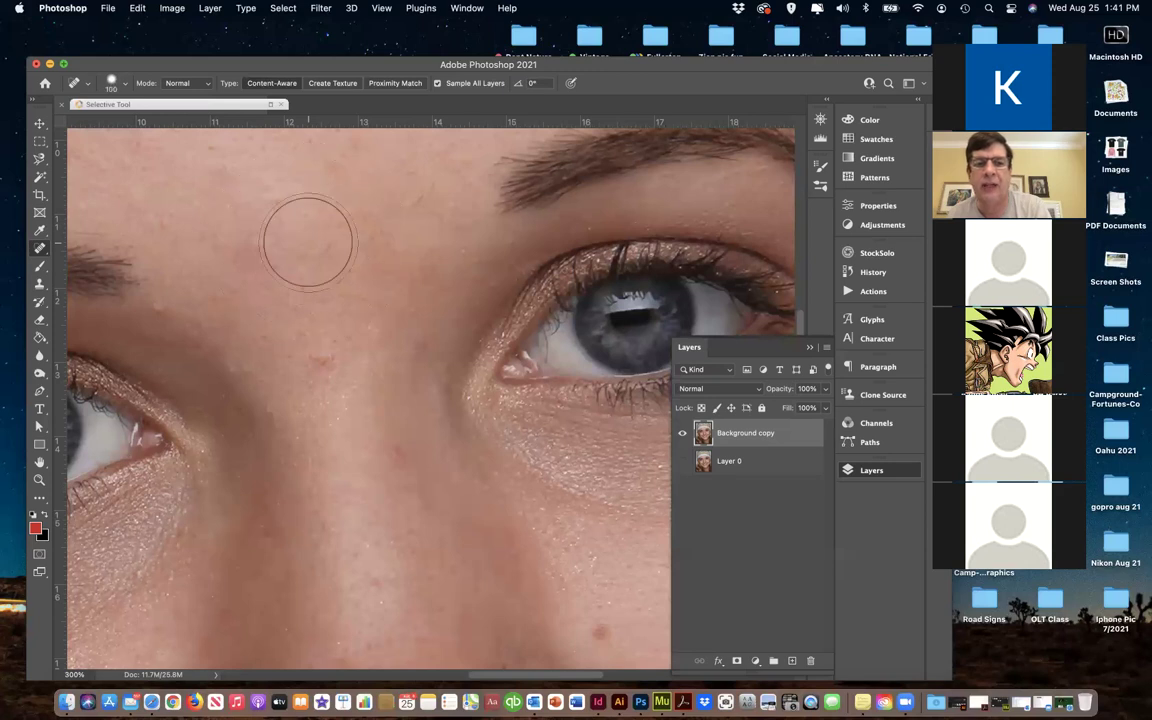
key("bracketleft")
key("bracketleft")
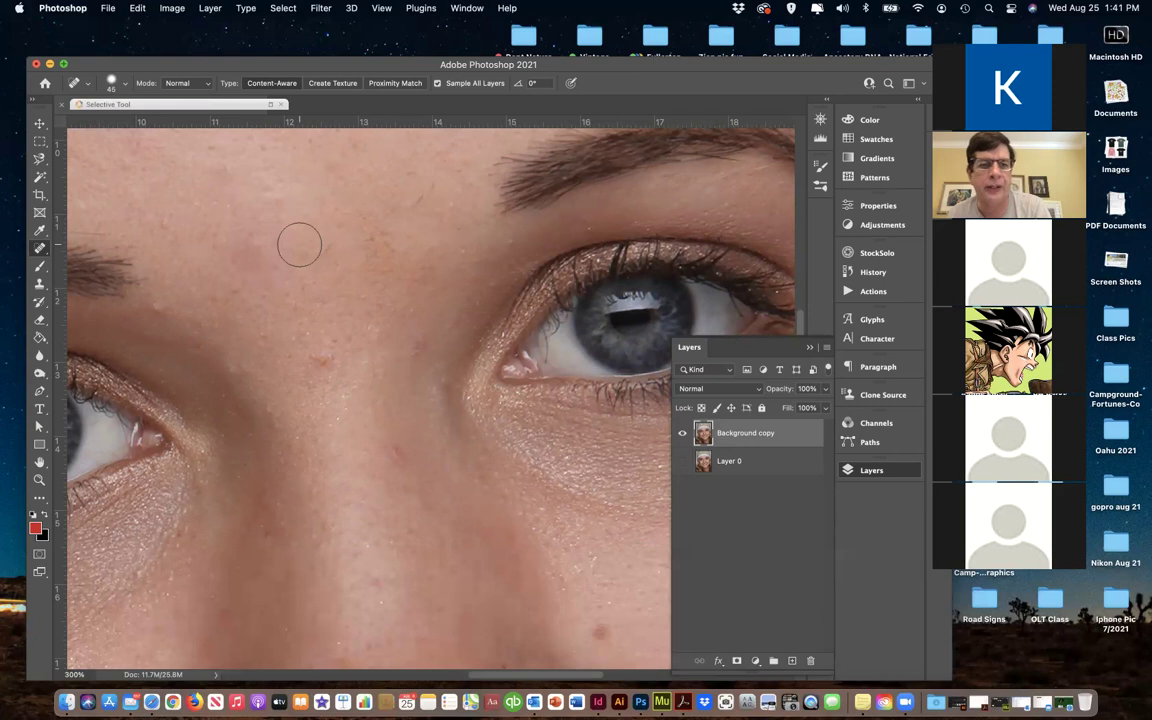
key("bracketleft")
key("bracketleft")
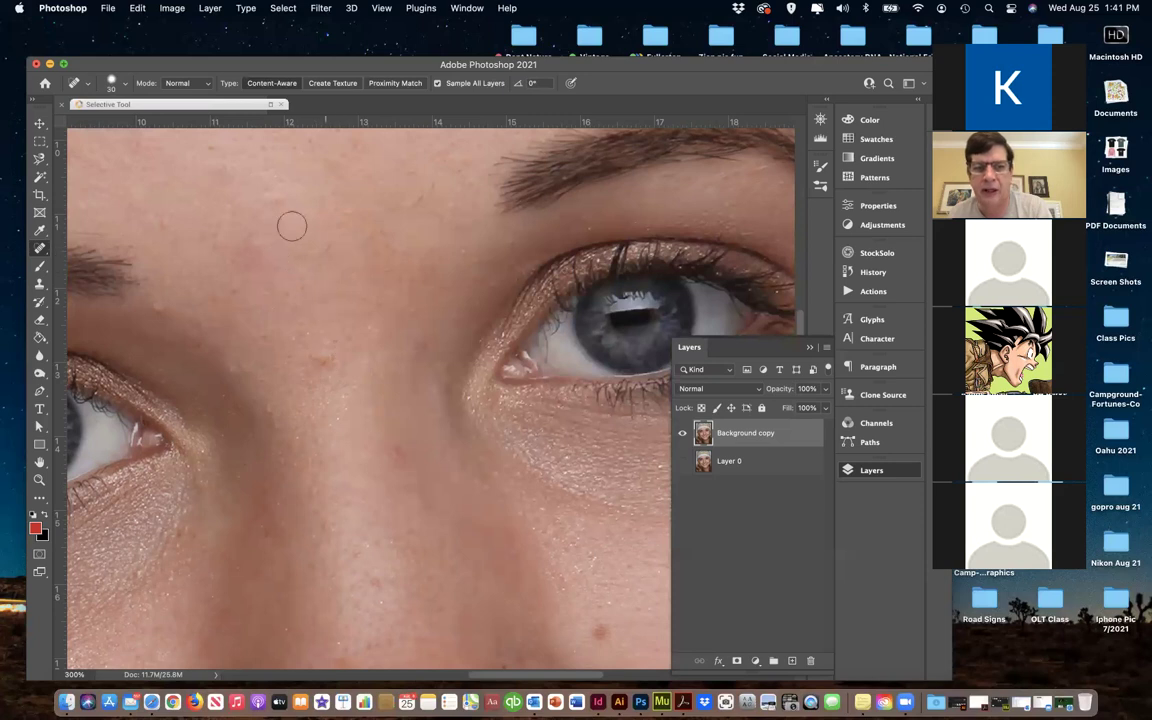
Enlarge the healing brush to 500 px, then shrink it to 90 px
key("bracketright")
key("bracketright")
key("bracketright")
key("bracketright")
key("bracketright")
key("bracketright")
key("bracketright")
key("bracketright")
key("bracketright")
key("bracketright")
key("bracketright")
key("bracketright")
key("bracketright")
key("bracketright")
key("bracketright")
key("bracketright")
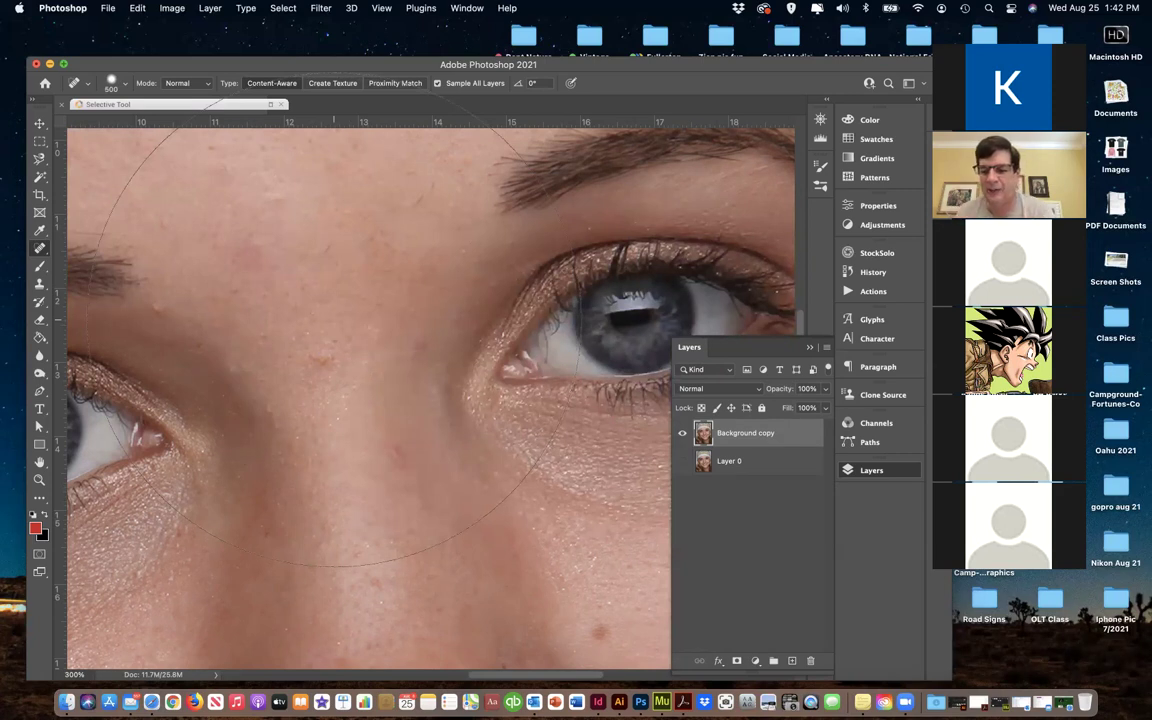
key("bracketleft")
key("bracketleft")
key("bracketleft")
key("bracketleft")
key("bracketleft")
key("bracketleft")
key("bracketleft")
key("bracketleft")
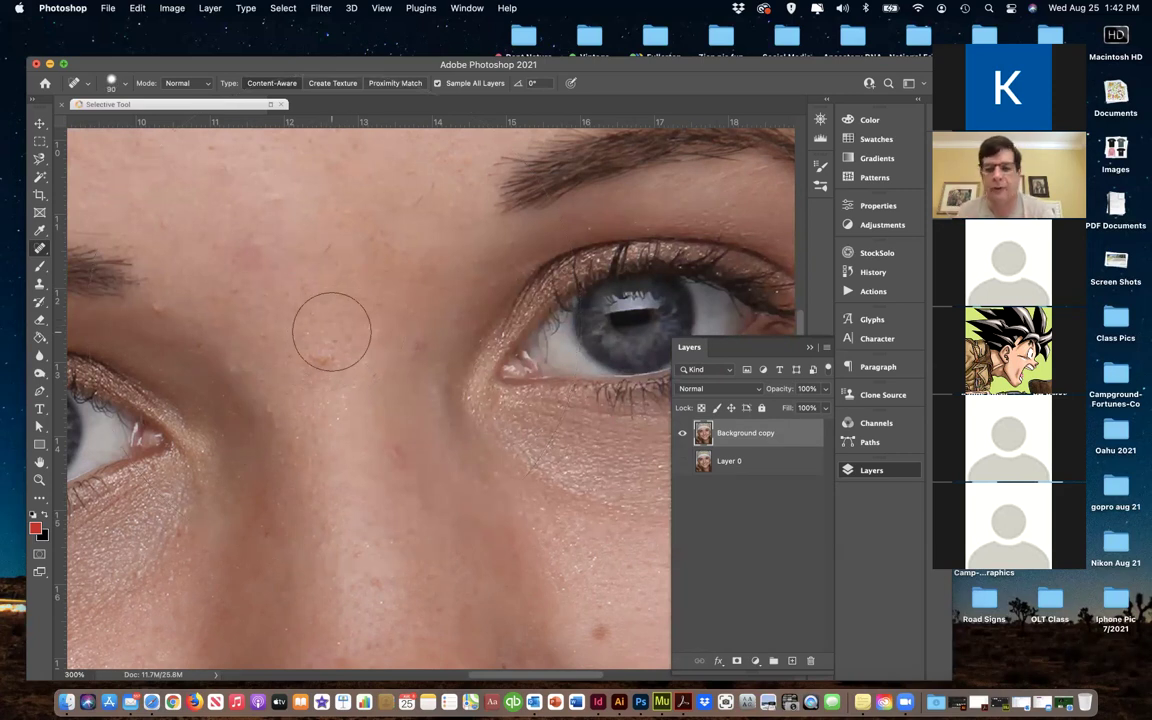
Try healing the whole area between the eyes with a 600 px brush, then undo the stroke
key("bracketright")
key("bracketright")
key("bracketright")
key("bracketright")
key("bracketright")
key("bracketright")
key("bracketright")
key("bracketright")
key("bracketright")
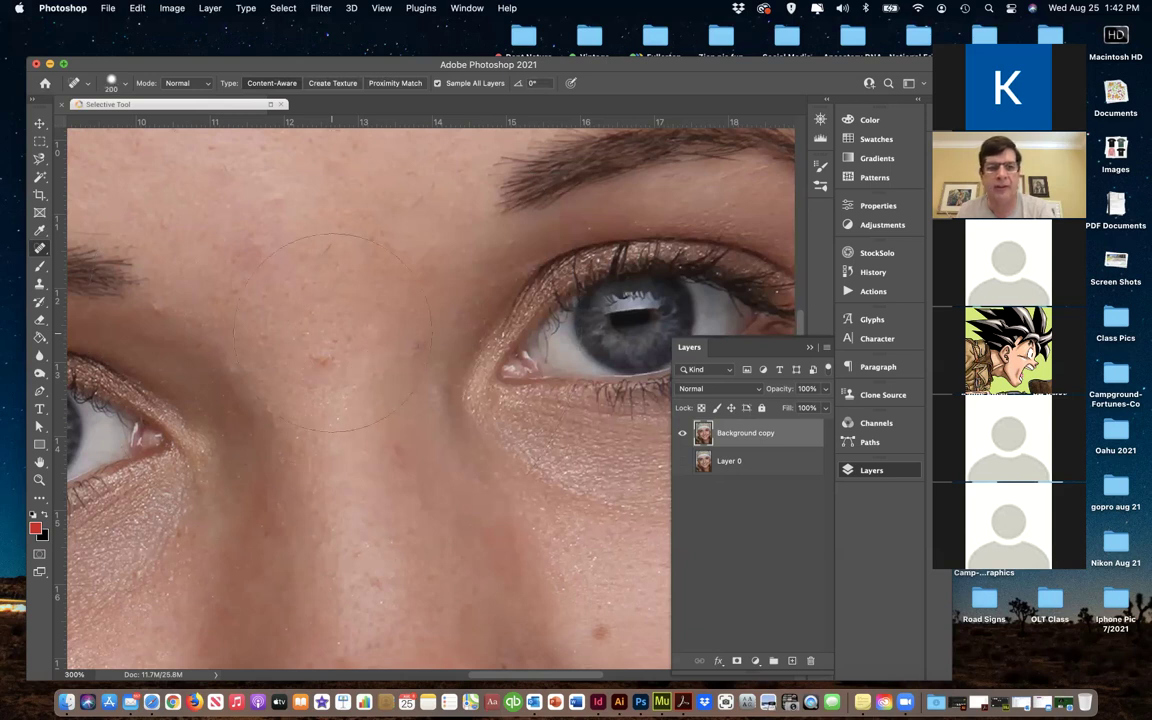
key("bracketright")
left_click_drag(325, 345, 440, 510)
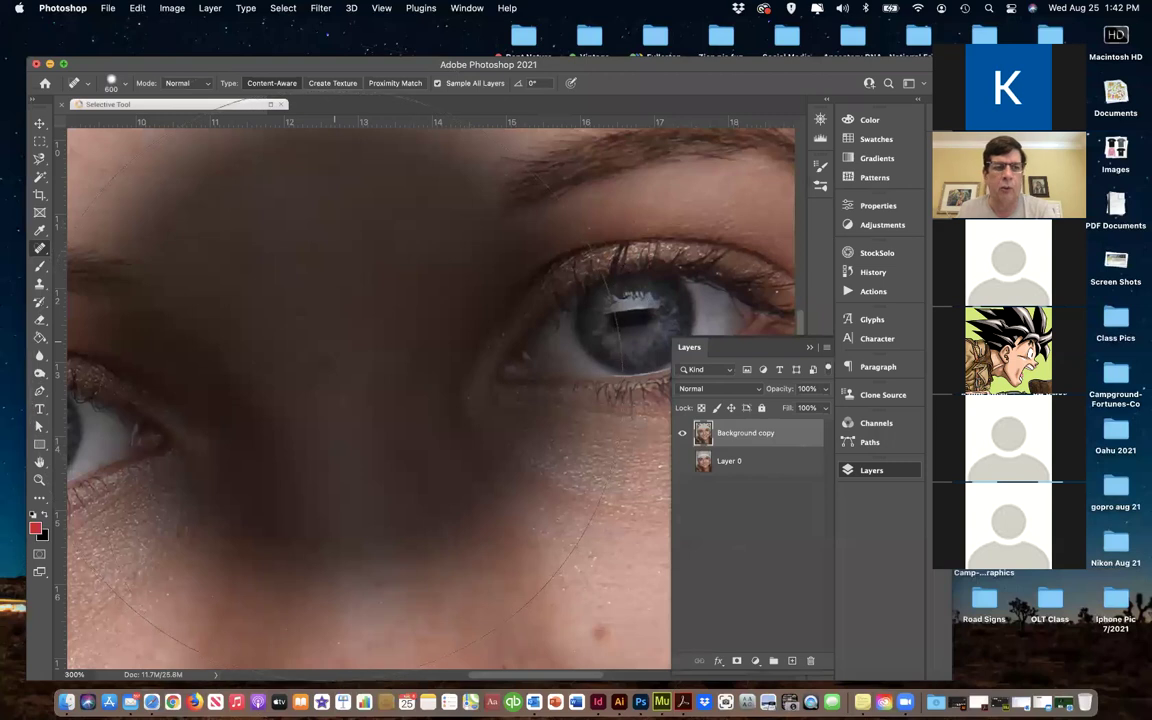
left_click(270, 380)
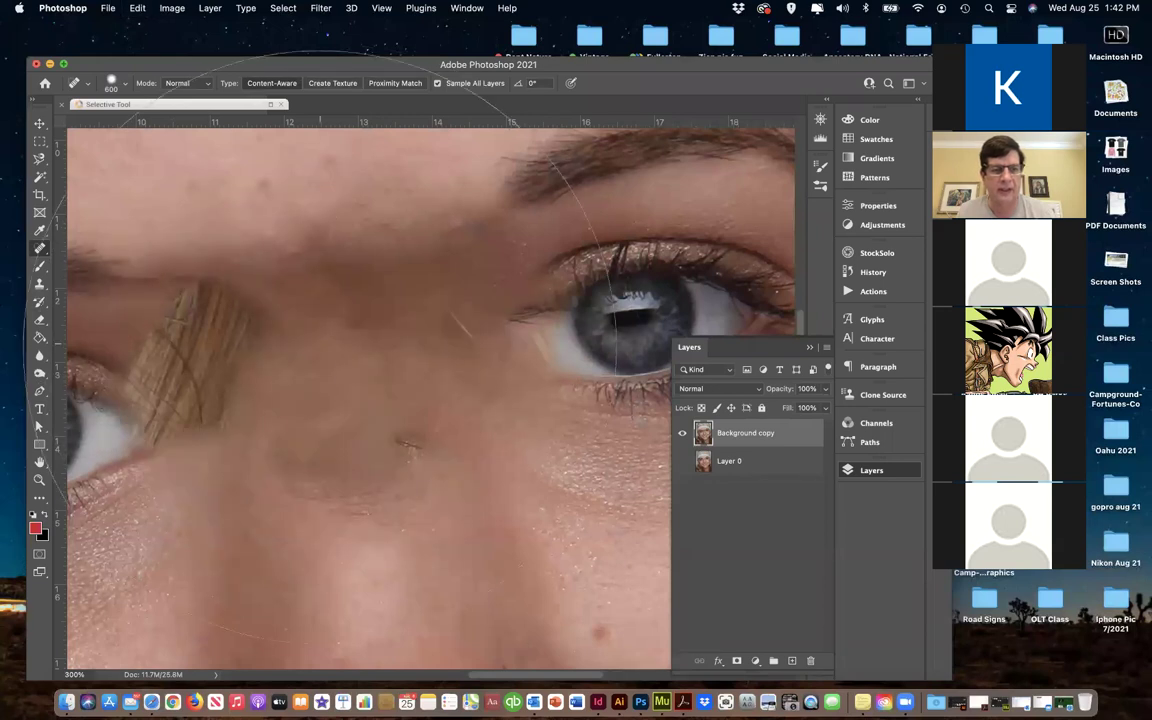
key("super+z")
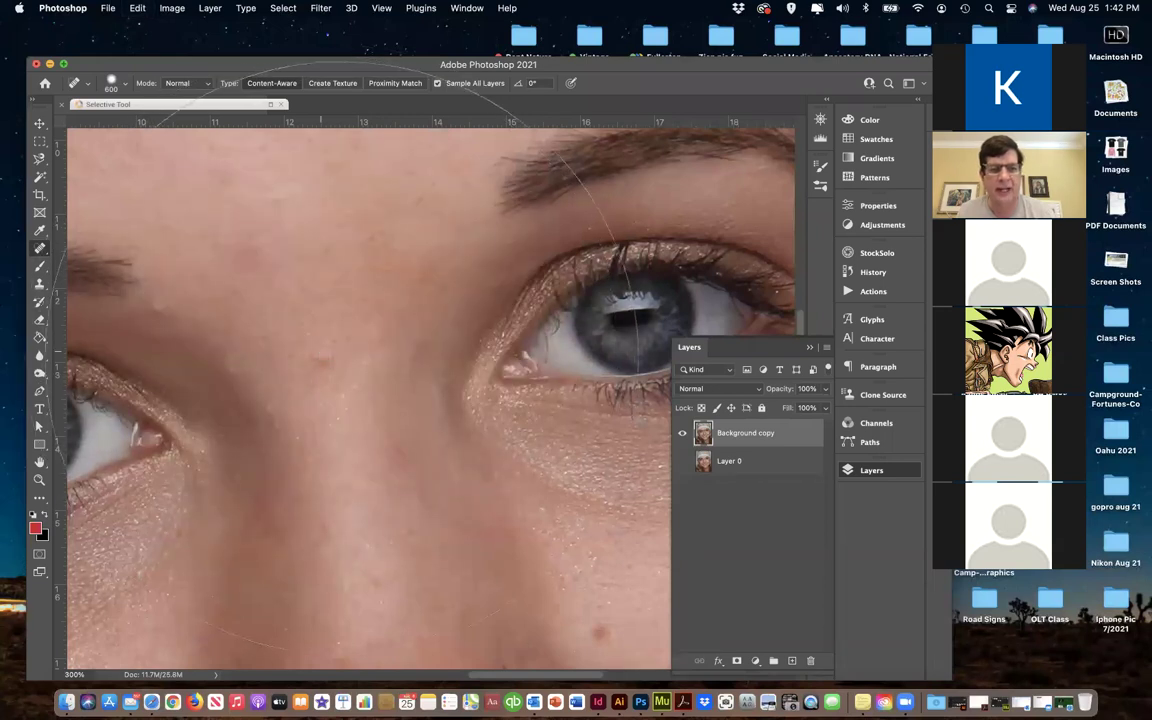
Reduce the healing brush to 45 px and heal the red spot between the eyes and the mark beside the upper nose bridge
key("bracketleft")
key("bracketleft")
key("bracketleft")
key("bracketleft")
key("bracketleft")
key("bracketleft")
key("bracketleft")
key("bracketleft")
key("bracketleft")
key("bracketleft")
key("bracketleft")
key("bracketleft")
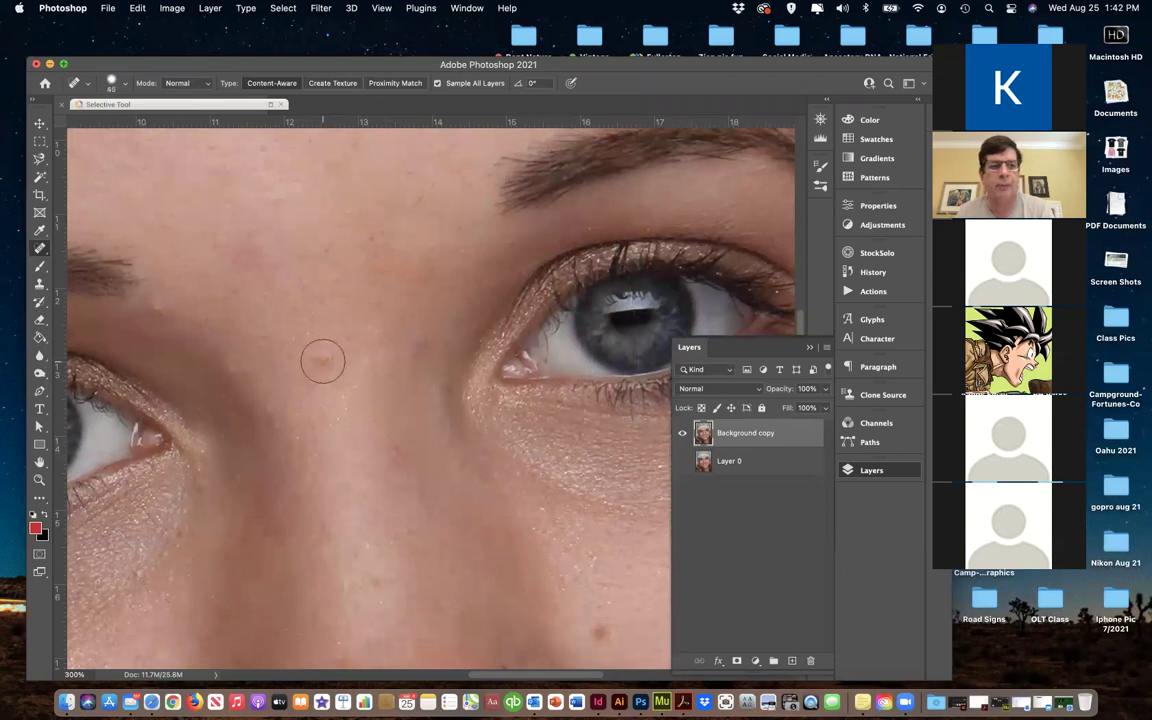
left_click(322, 361)
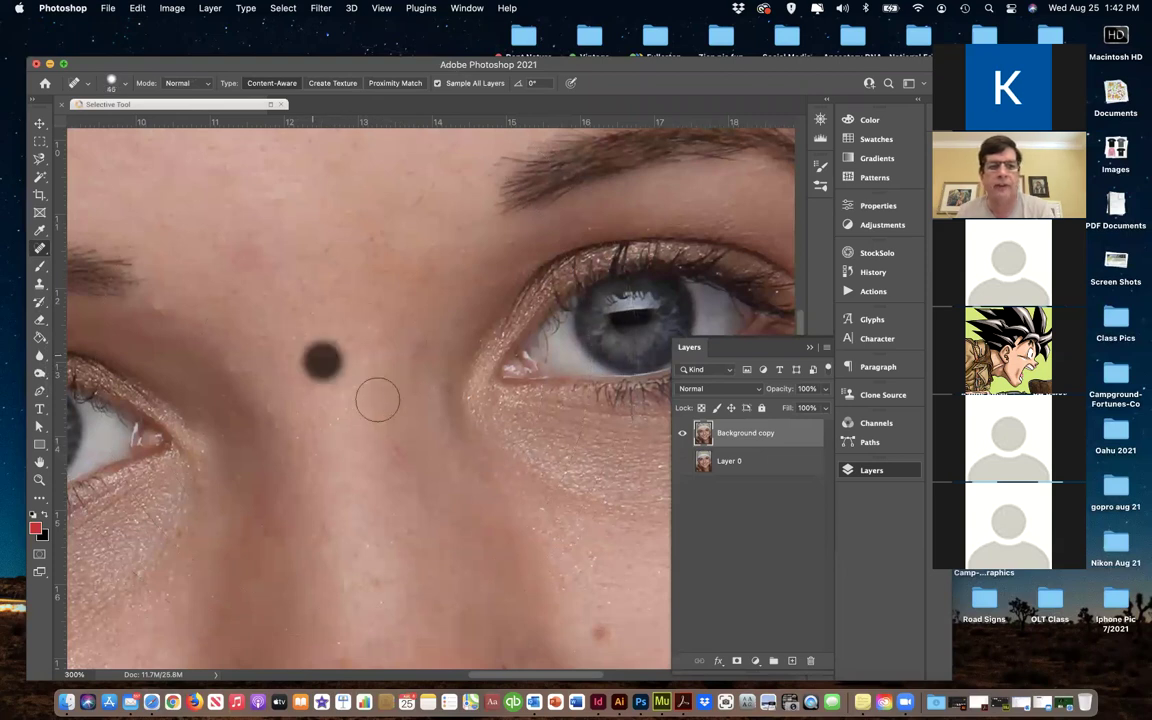
left_click(413, 342)
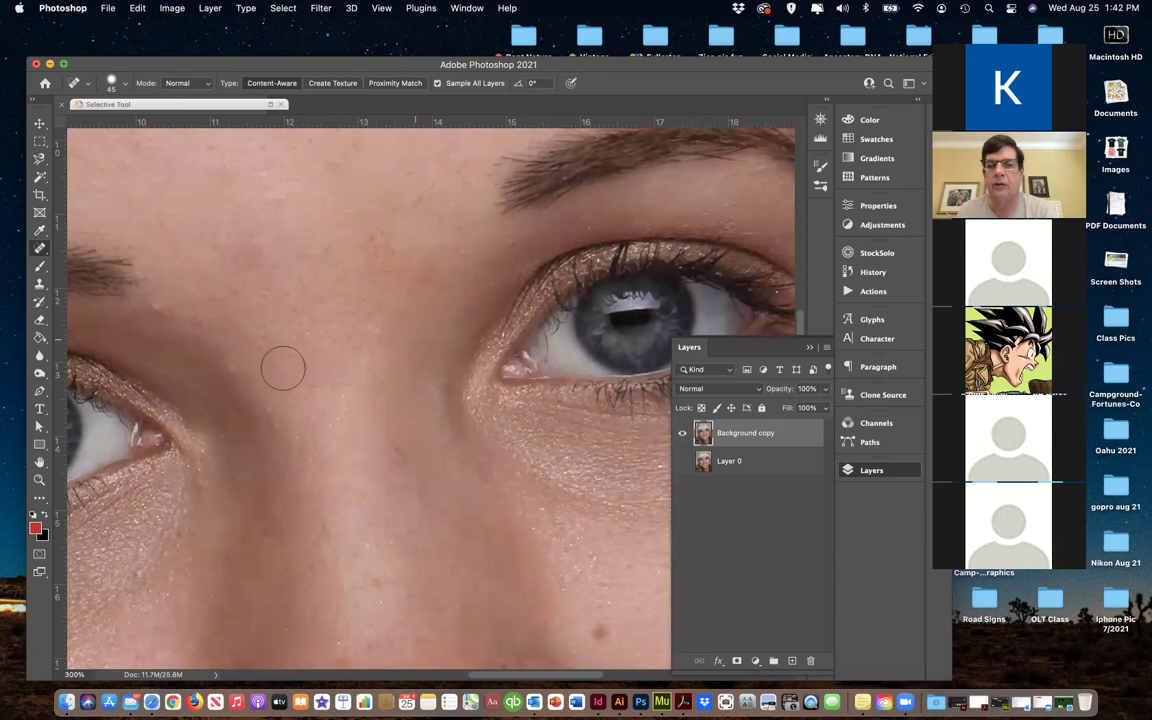
Reduce the healing brush to 25 px and heal a small spot on the nose bridge
key("bracketleft")
key("bracketleft")
key("bracketleft")
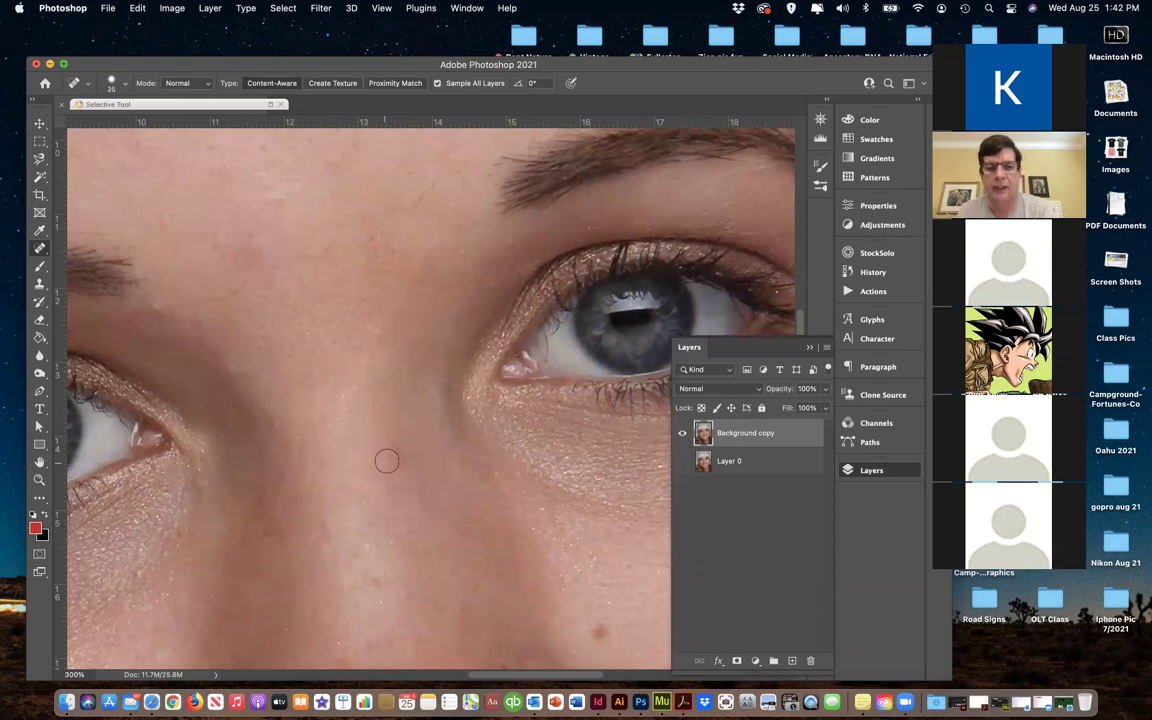
left_click(355, 410)
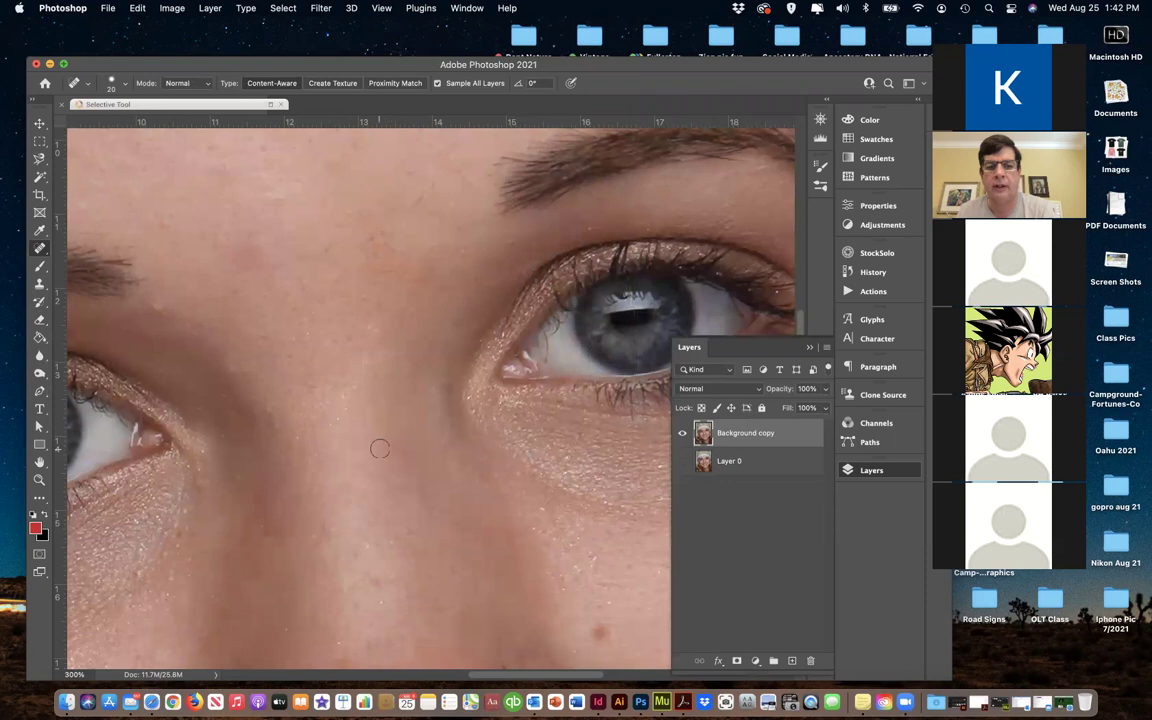
Heal the brown mole on the cheek beside the nose with a 30 px brush
scroll(609, 608, "down", 3)
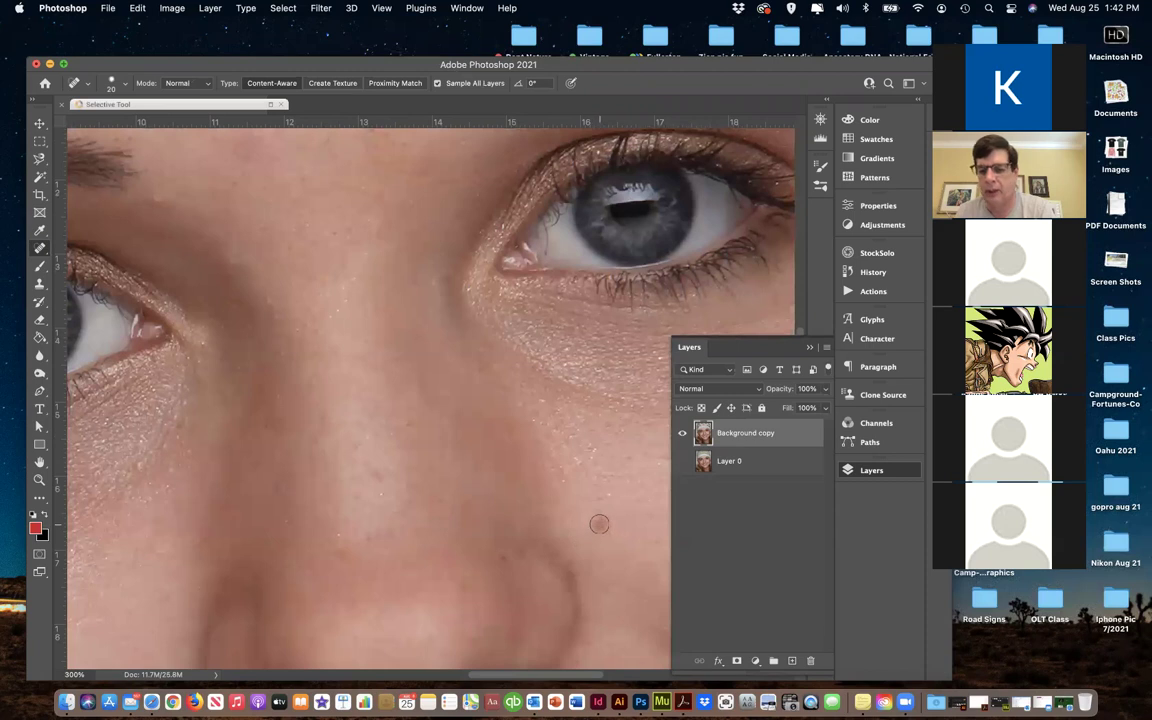
key("bracketright")
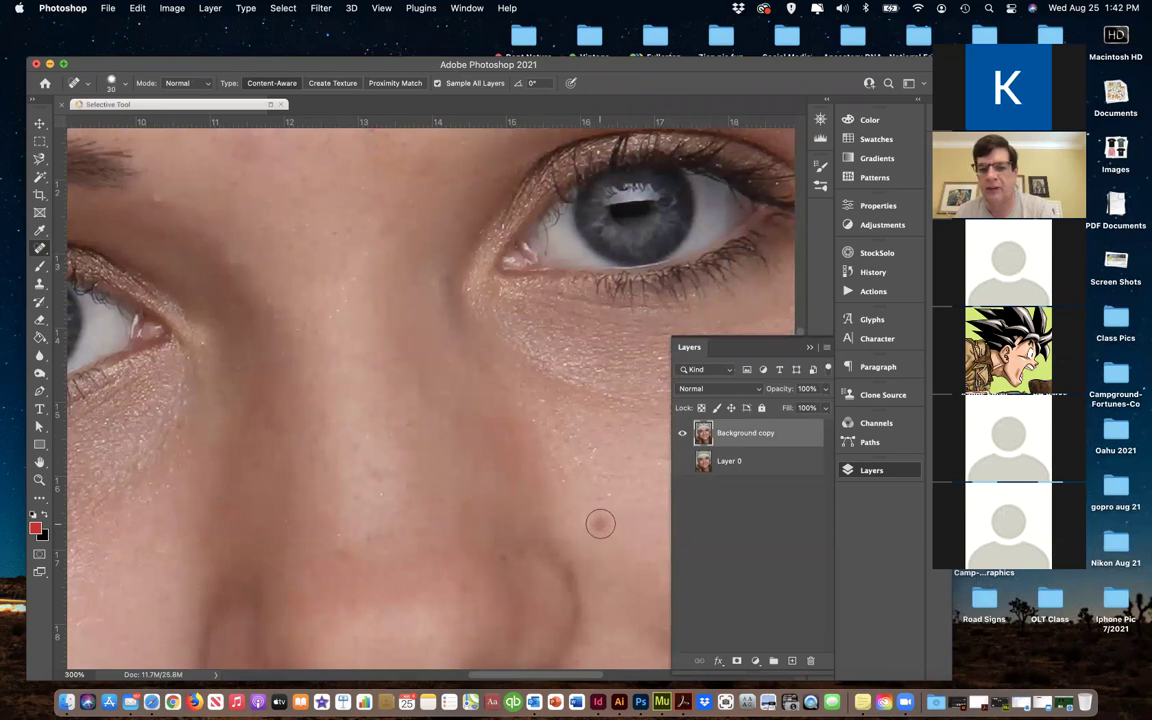
left_click(600, 523)
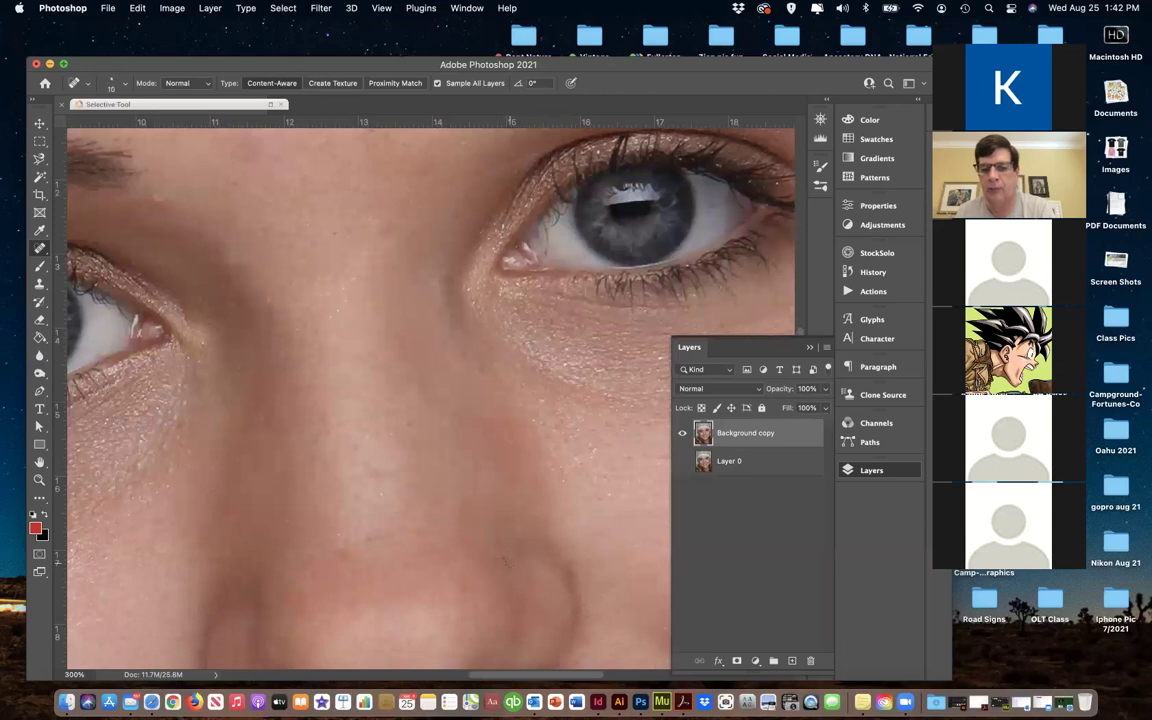
Heal the tiny dark specks on the lower nose and around the nostril with a brush of about 10 px
left_click(507, 560)
left_click(415, 524)
left_click(341, 553)
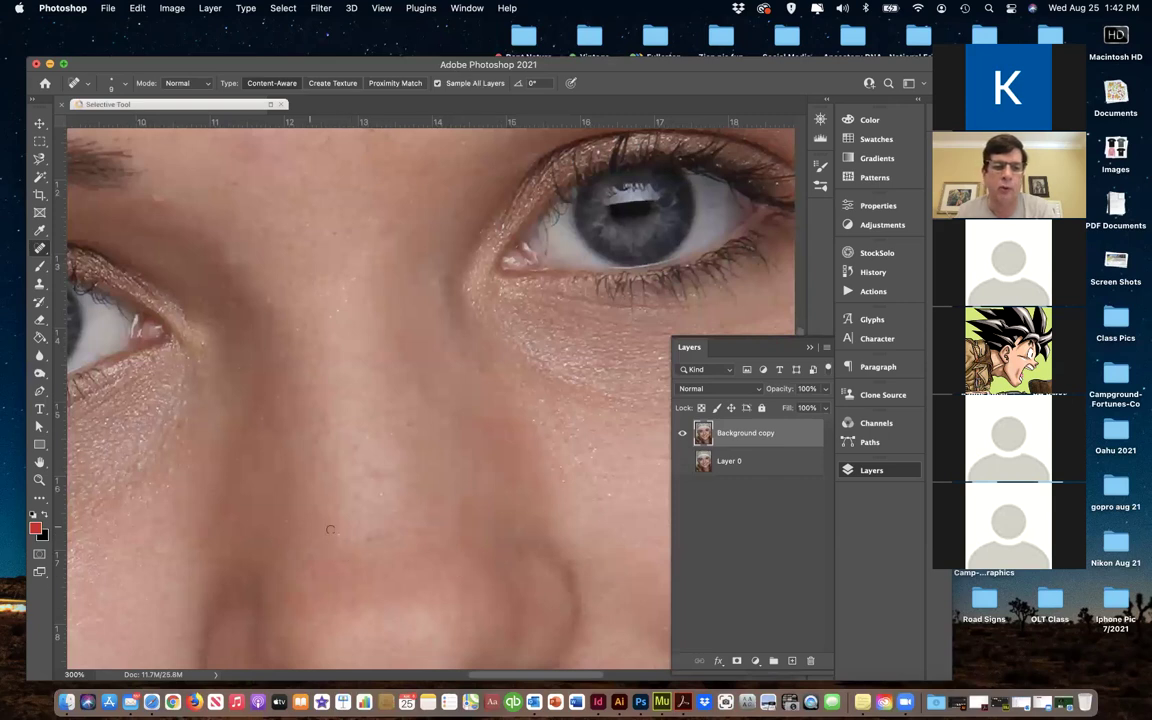
left_click(575, 576)
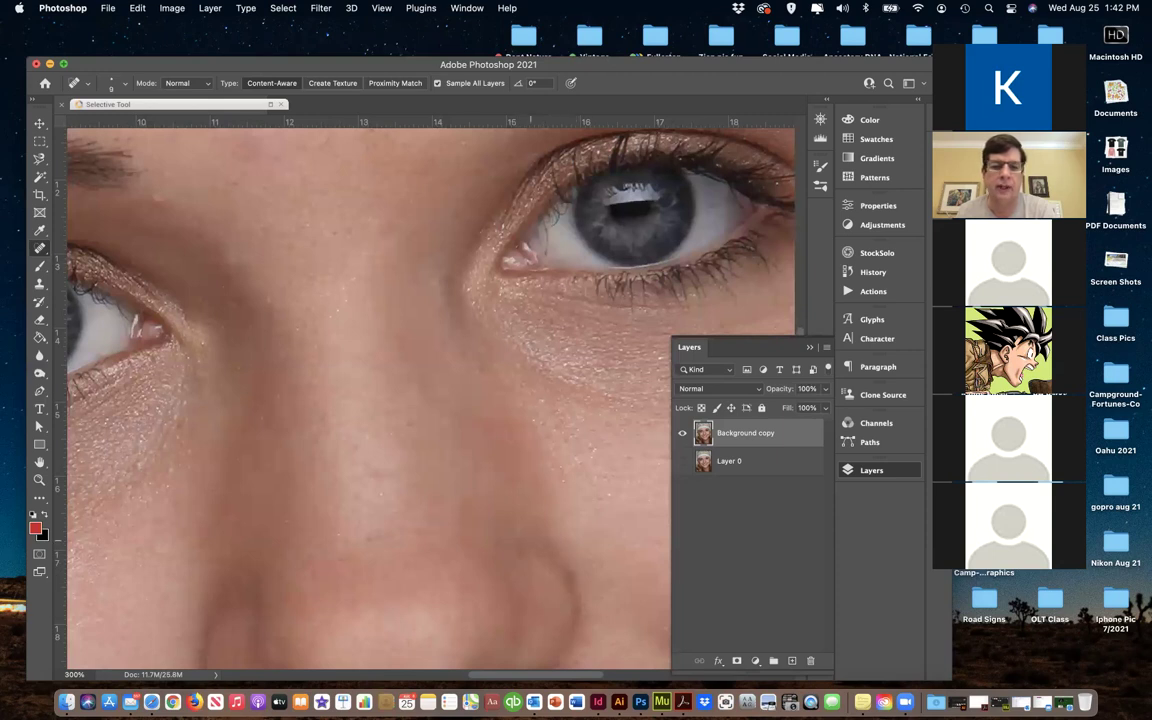
Heal the small specks between the eyebrows and near the inner brow with a 9 px brush
left_click(336, 235)
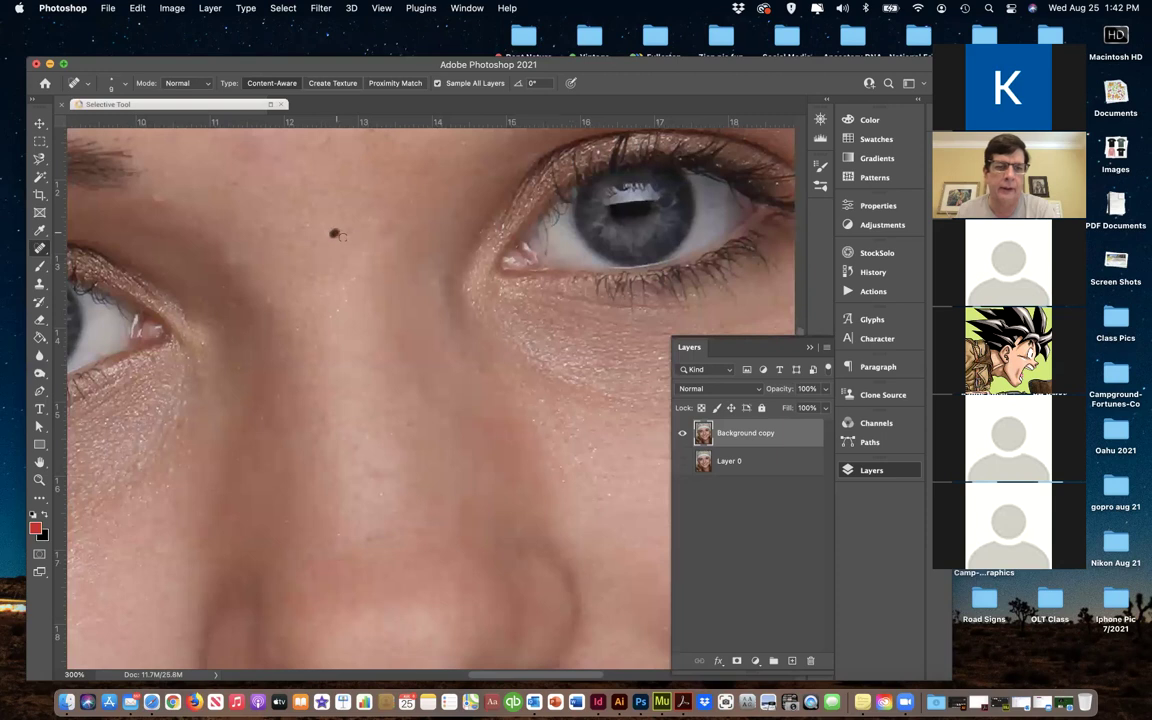
left_click(349, 230)
left_click(218, 218)
left_click(238, 201)
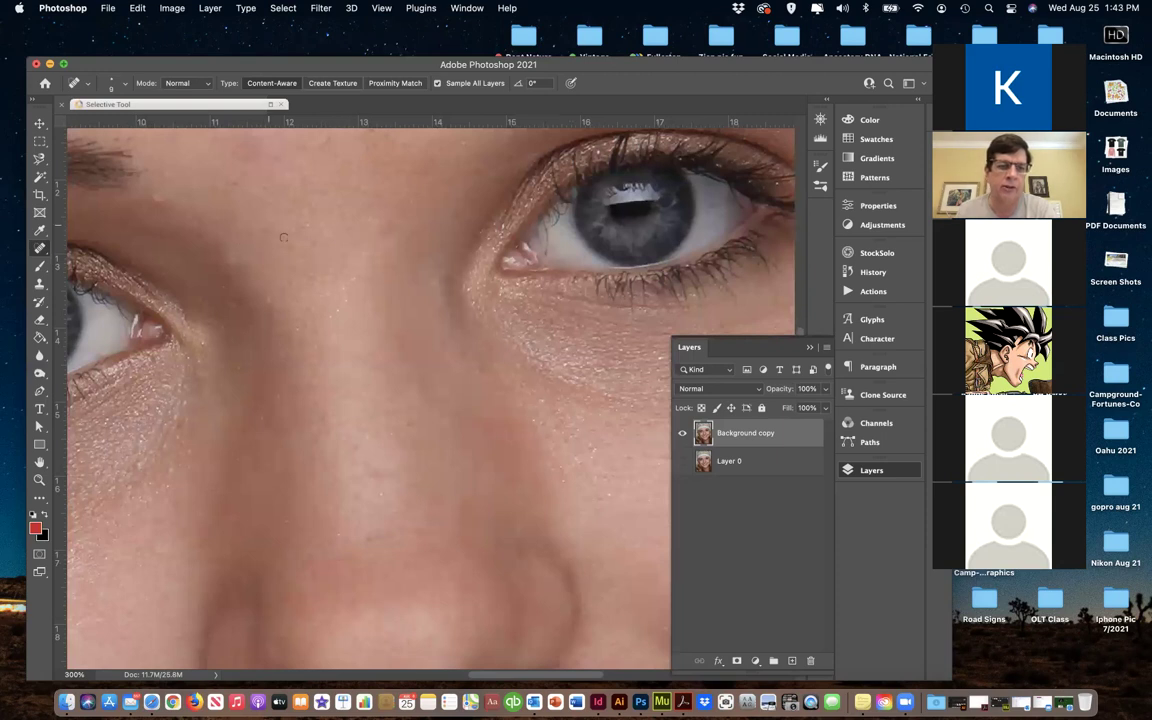
Enlarge the healing brush to 20 px and heal the bumps just below the inner end of the eyebrow
key("bracketright")
key("bracketright")
key("bracketright")
left_click(141, 180)
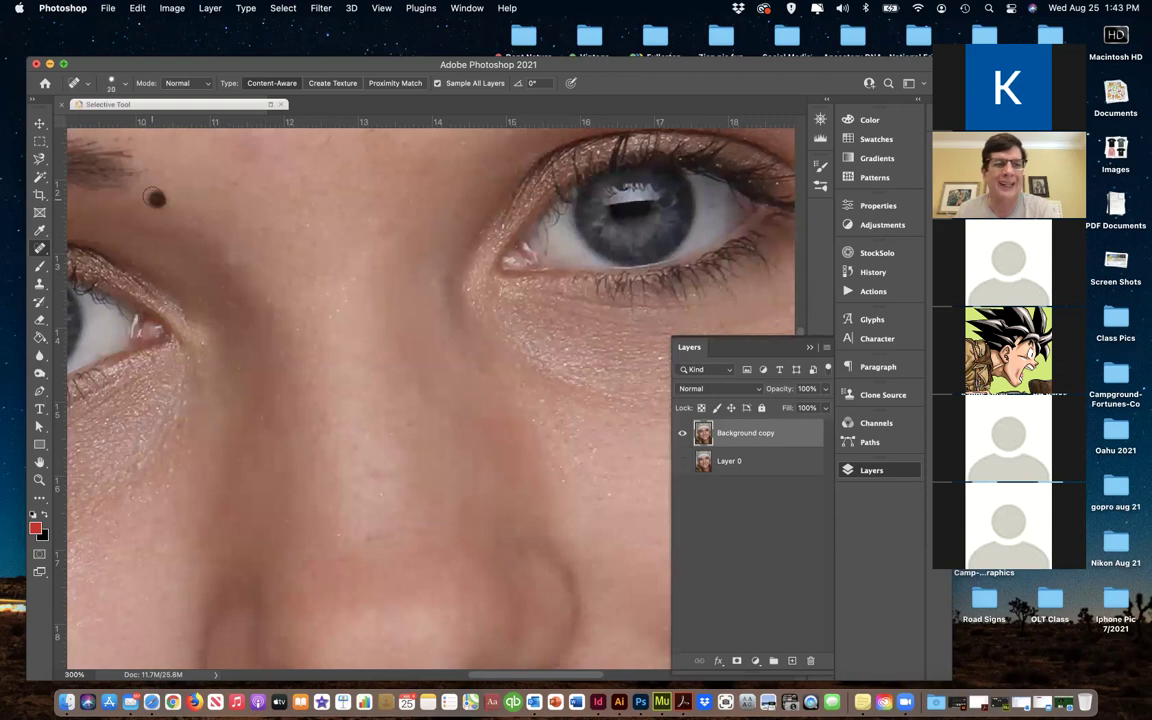
left_click(181, 213)
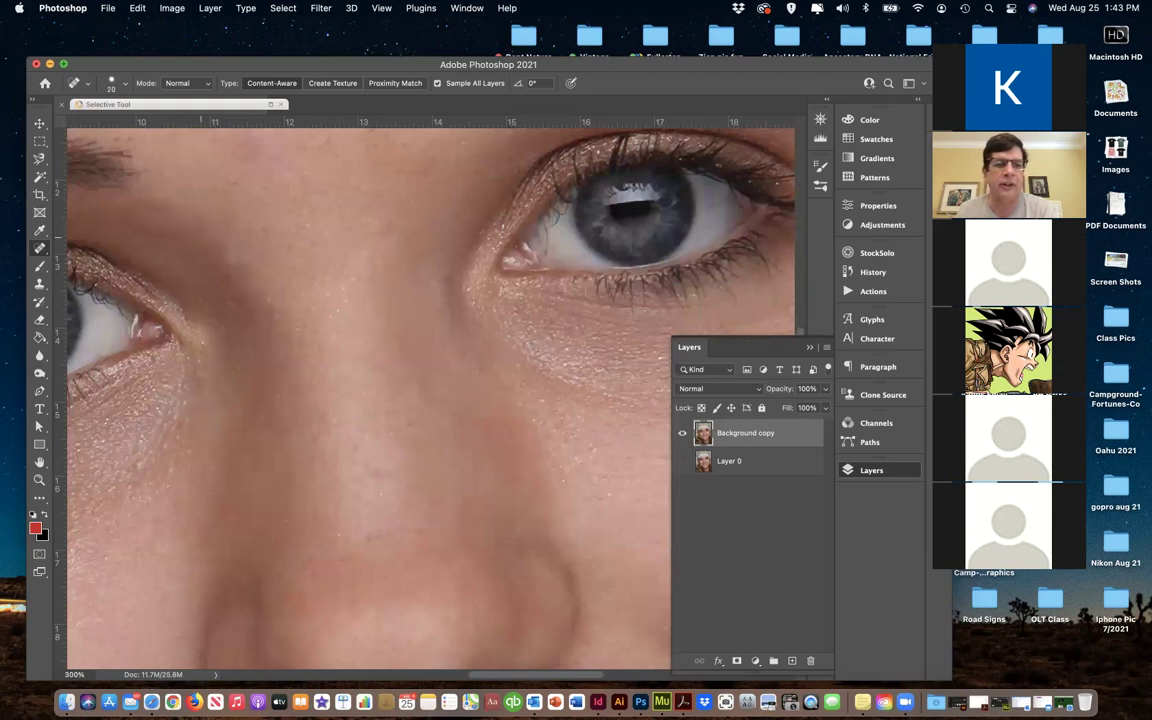
Heal the small specks along the middle of the nose bridge, reducing the healing brush to 10 px
scroll(376, 368, "down", 10)
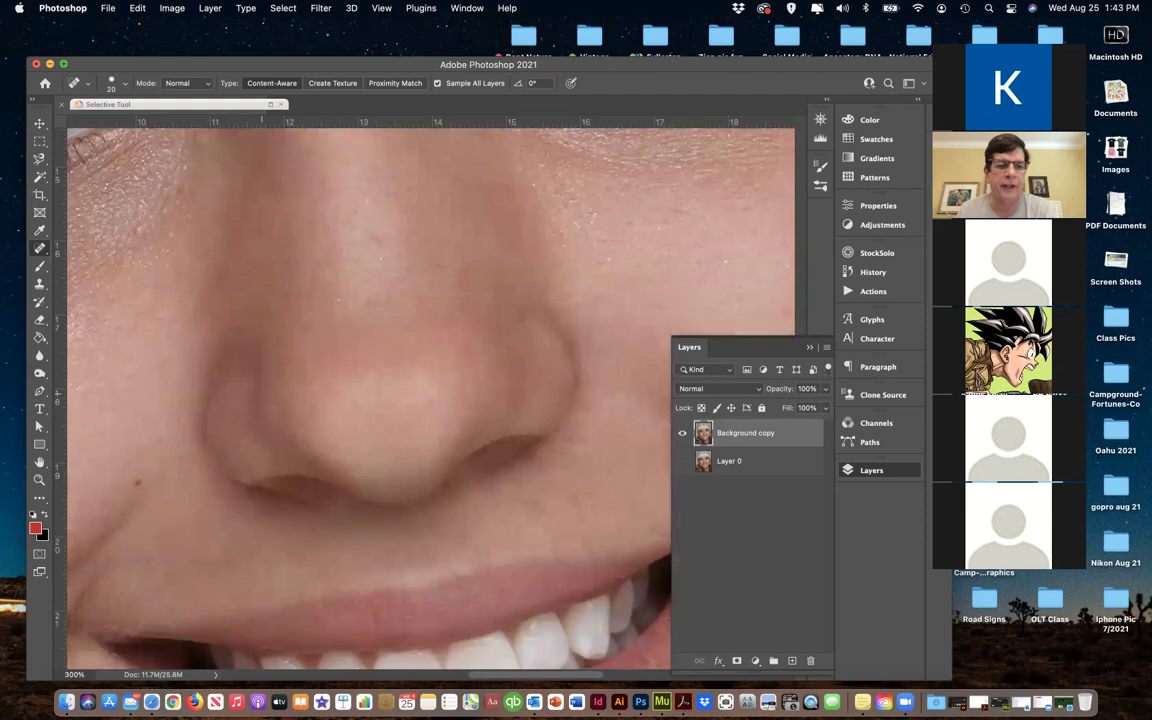
left_click(334, 303)
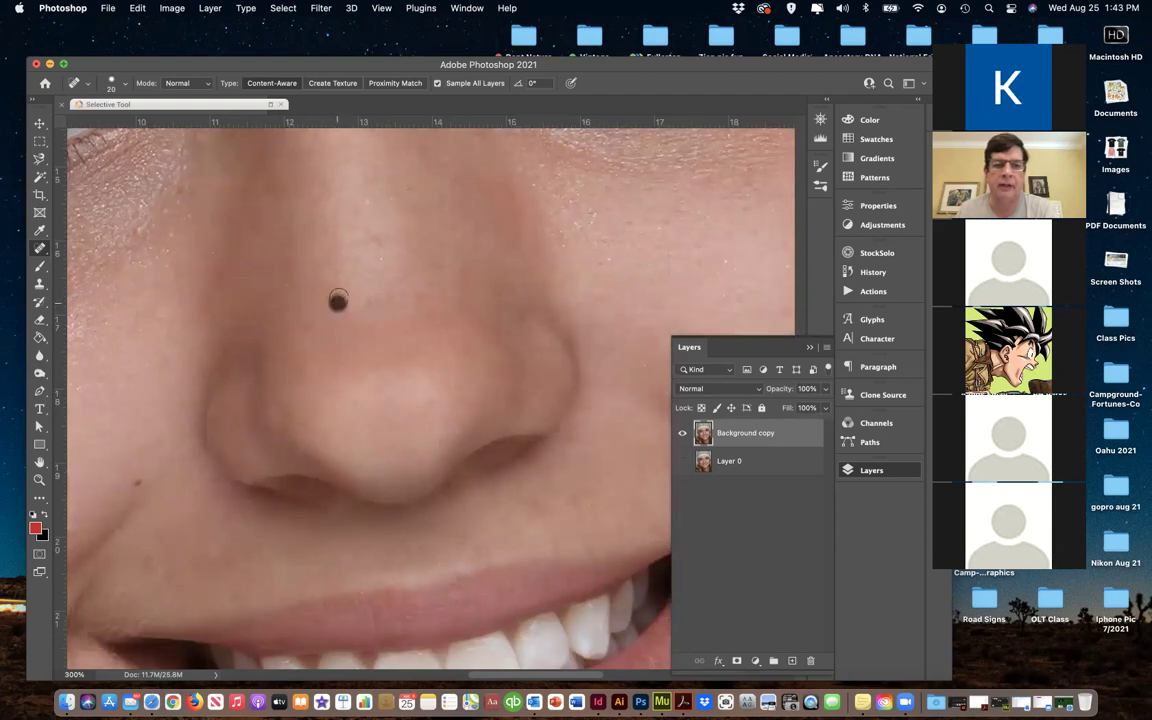
key("bracketleft")
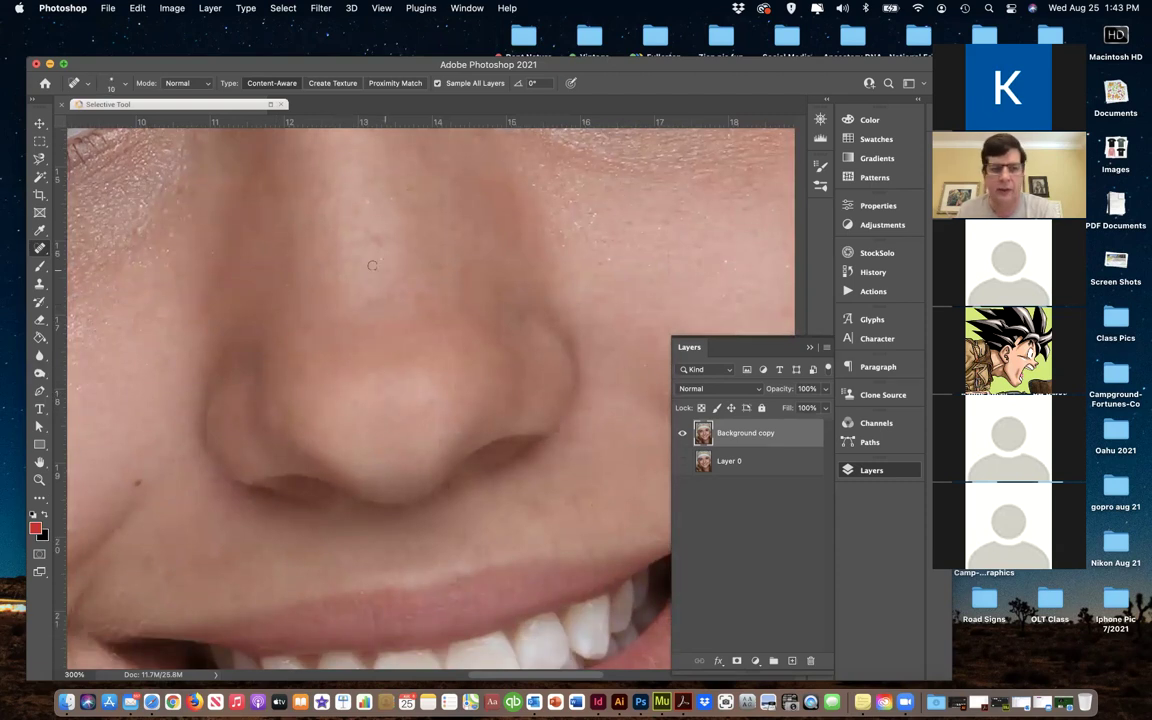
left_click(379, 236)
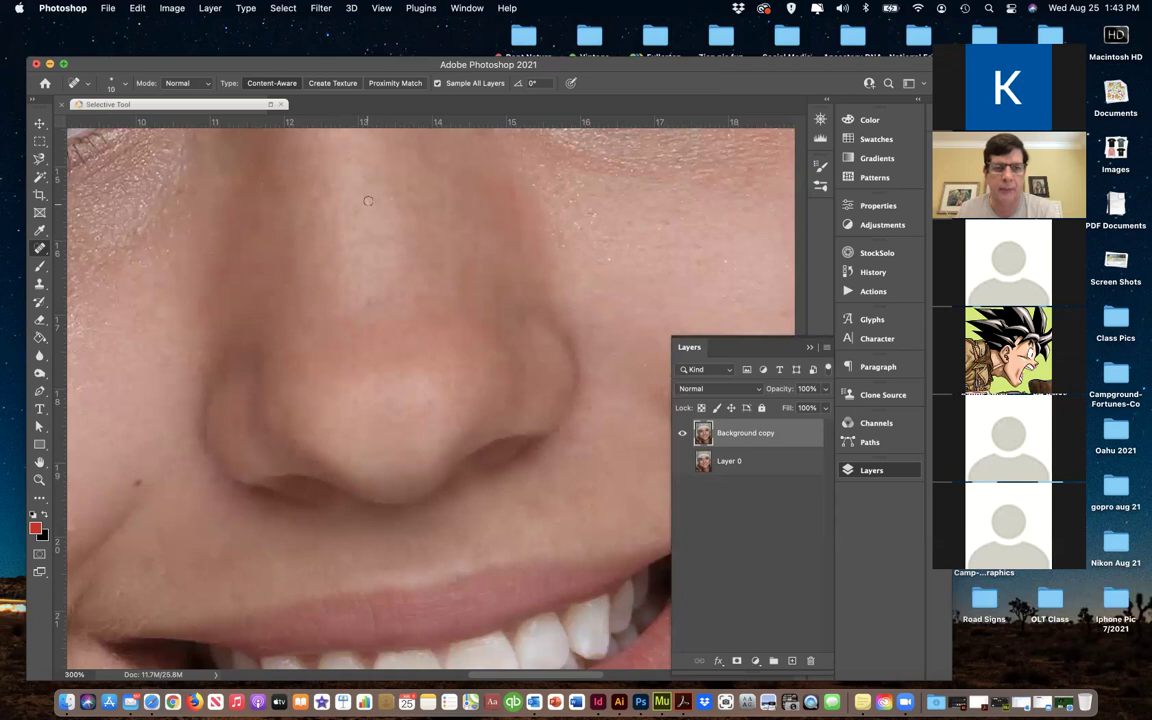
left_click(320, 188)
left_click(294, 164)
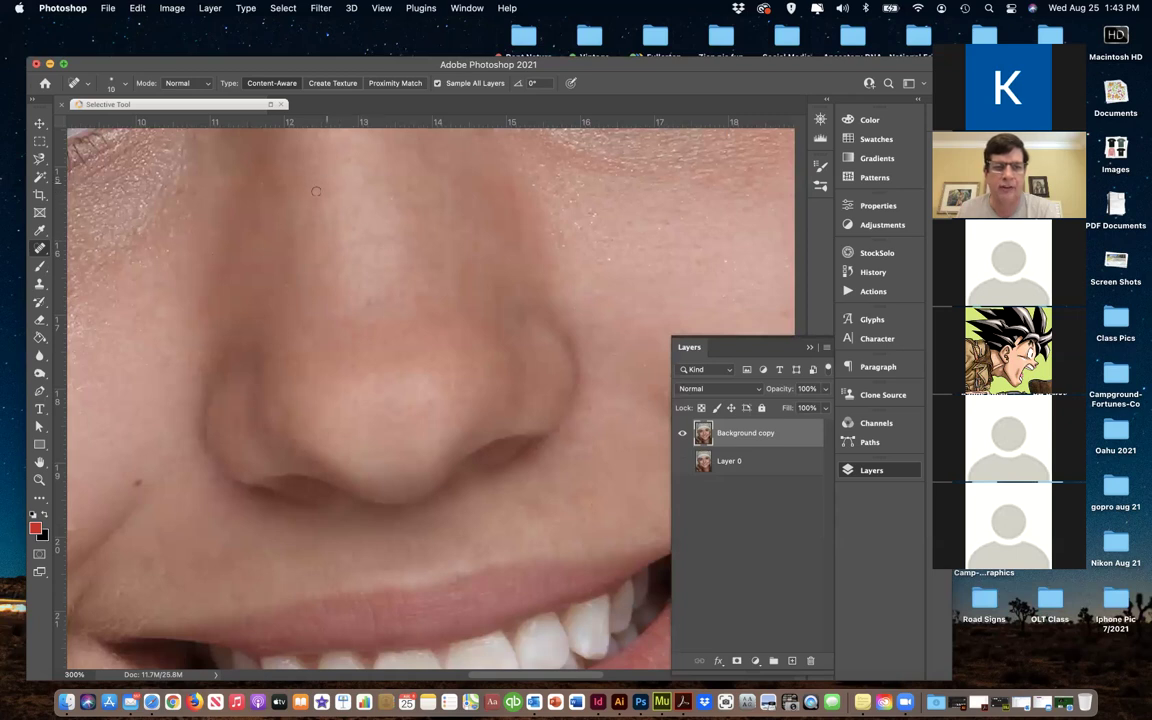
left_click(329, 195)
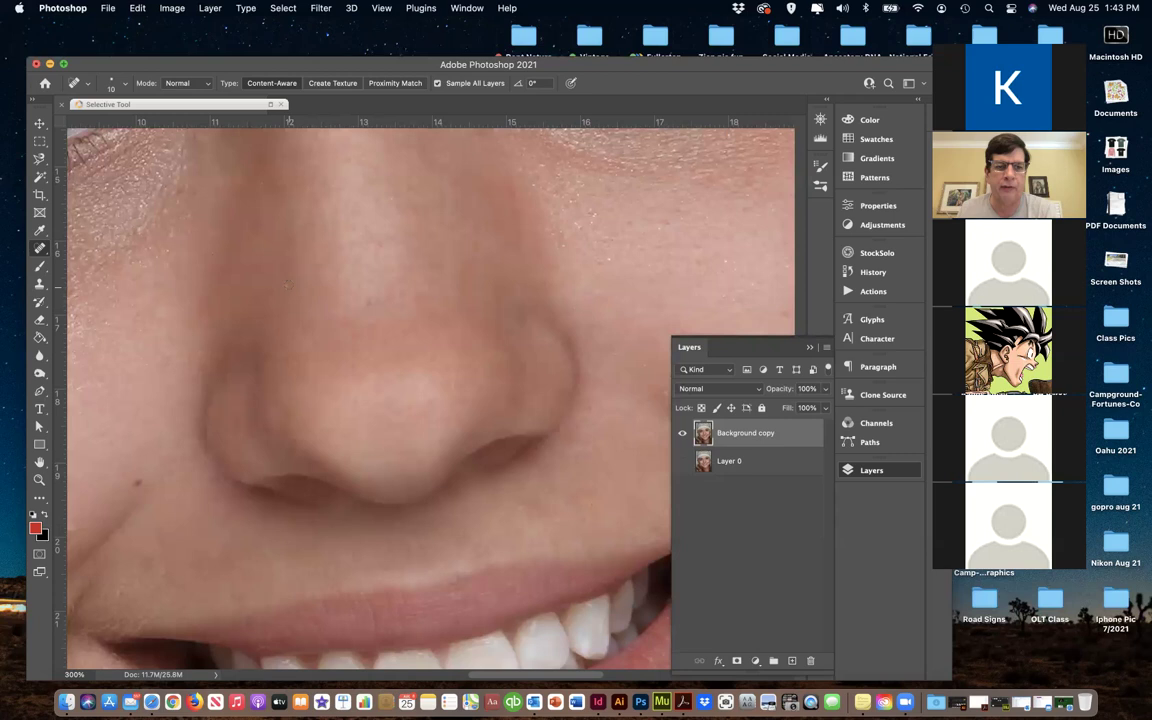
Heal the faint specks along the shaded side of the nose and beside it with the 10 px brush
left_click(284, 253)
left_click(315, 301)
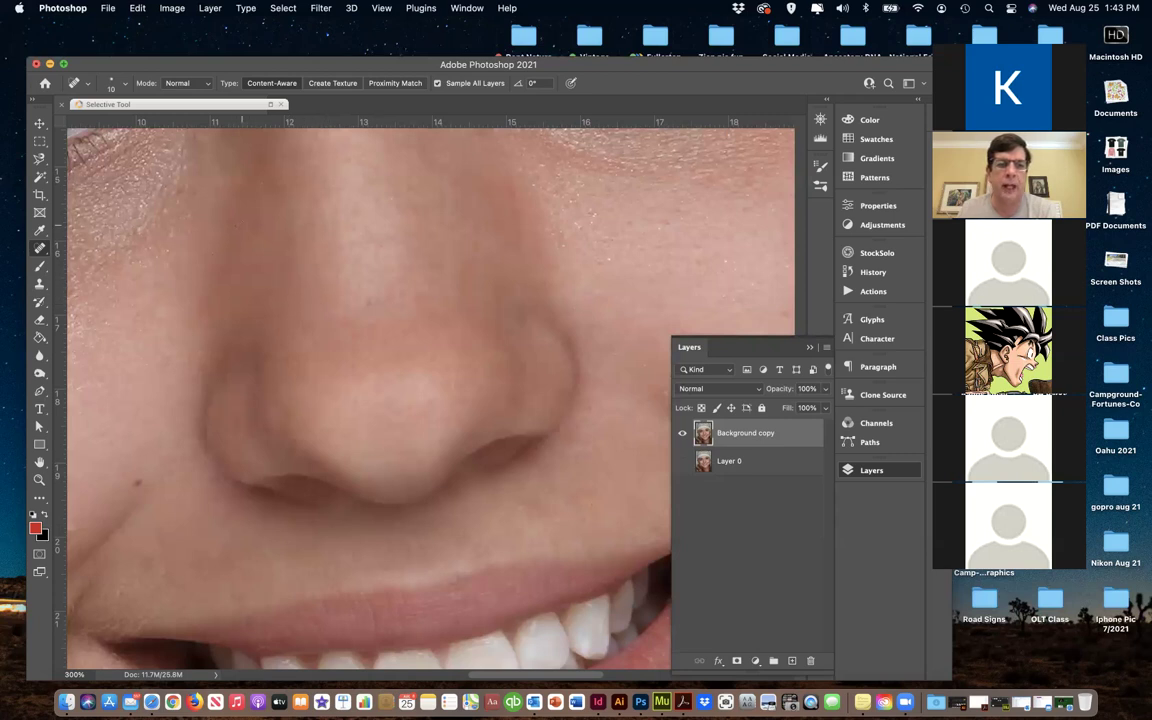
left_click(262, 180)
left_click(212, 256)
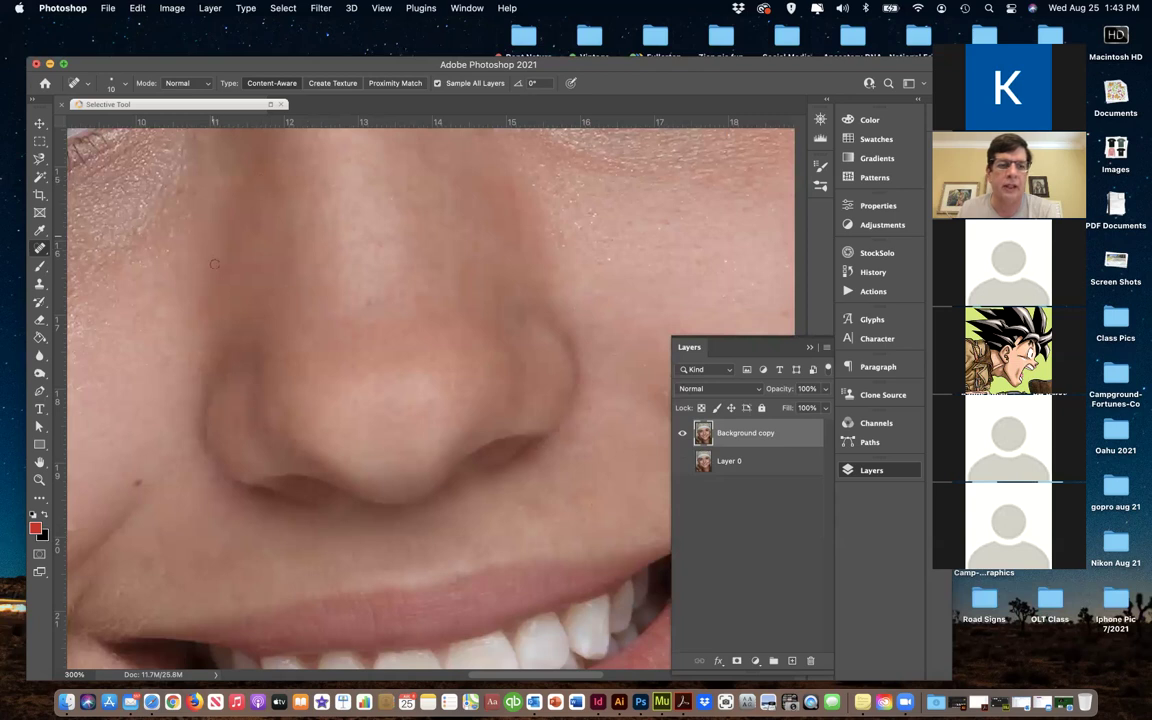
Zoom out to the whole portrait and examine the overall look of the retouched face
scroll(194, 513, "down", 3)
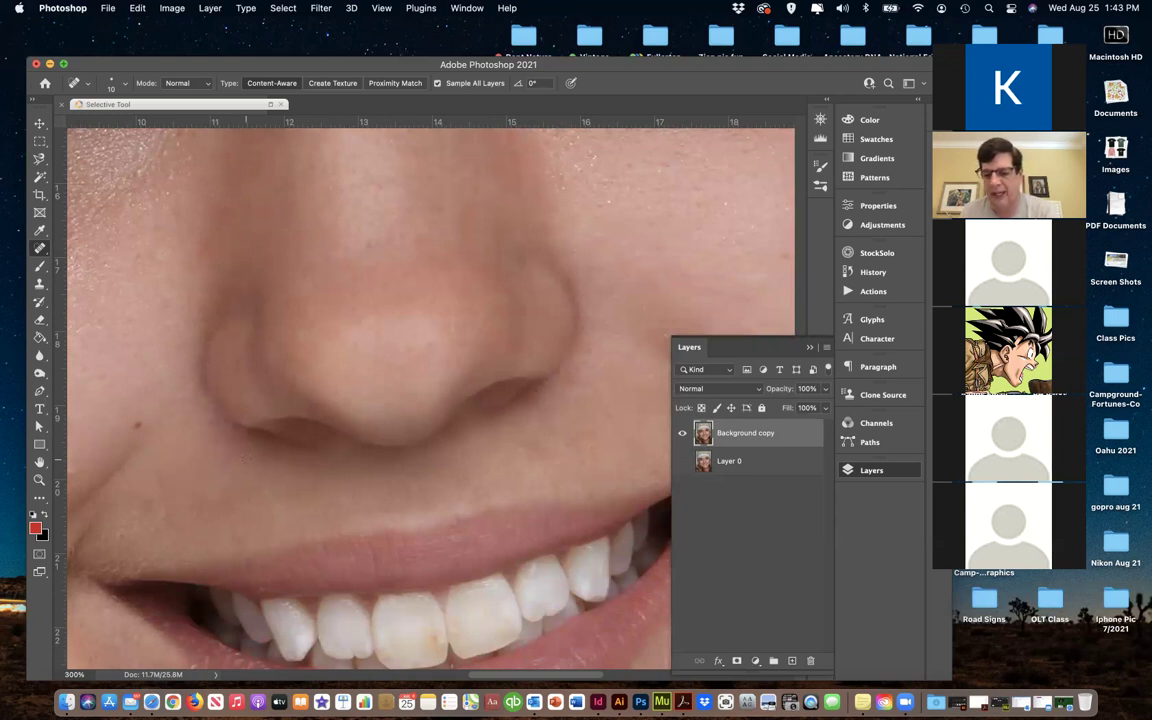
key("super+minus")
key("super+minus")
key("super+minus")
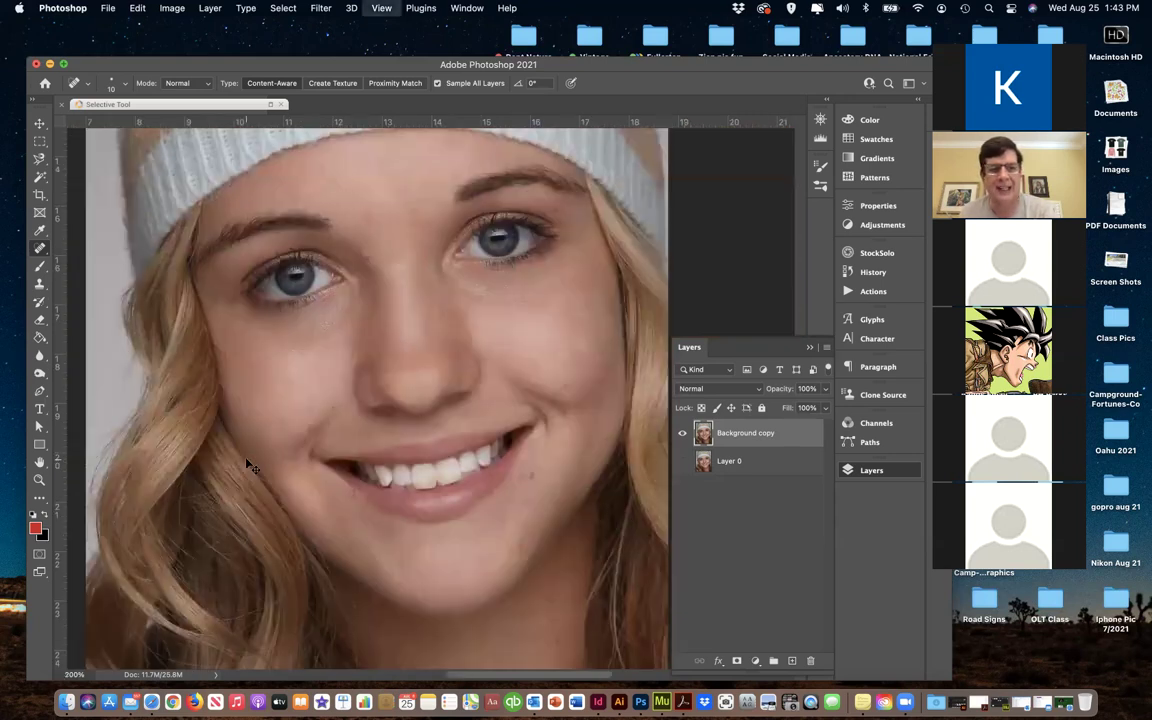
left_click(40, 481)
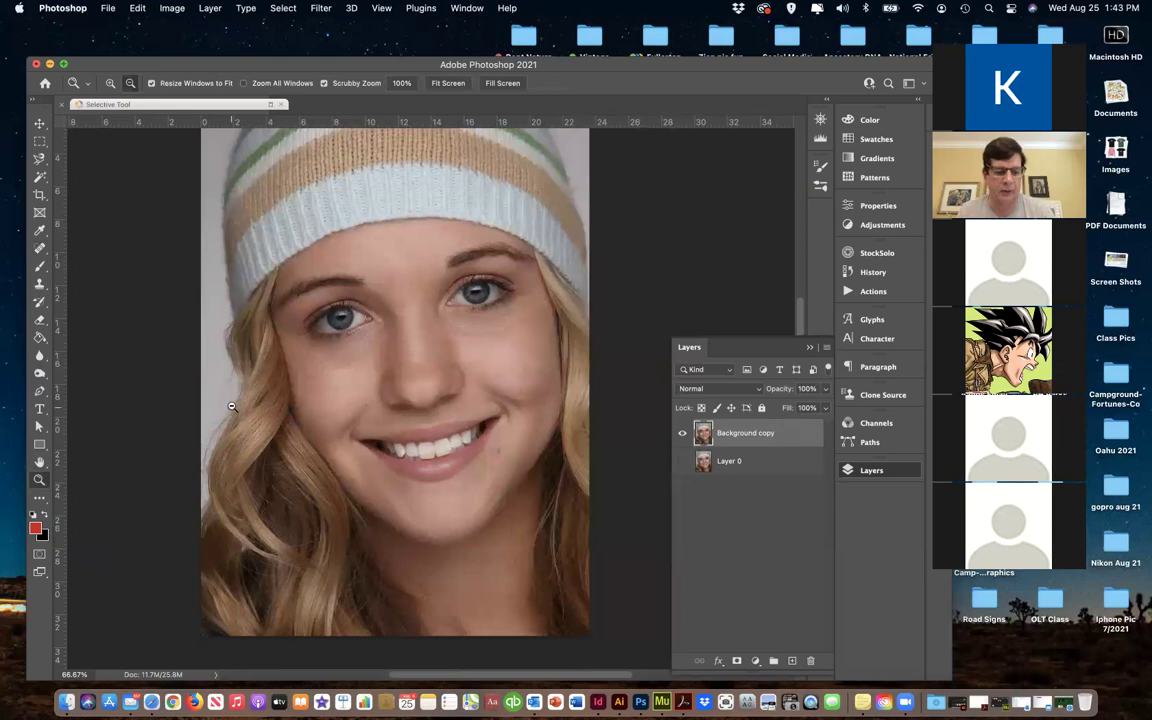
key("alt")
key("alt")
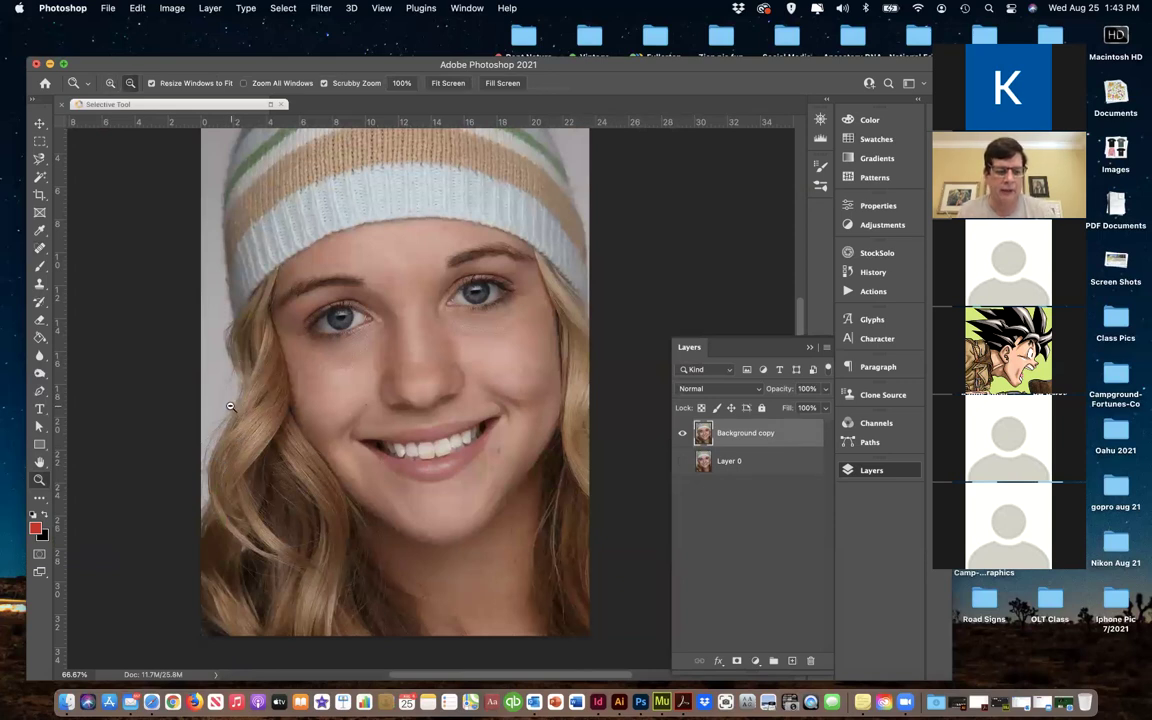
left_click_drag(230, 406, 230, 406)
key("alt")
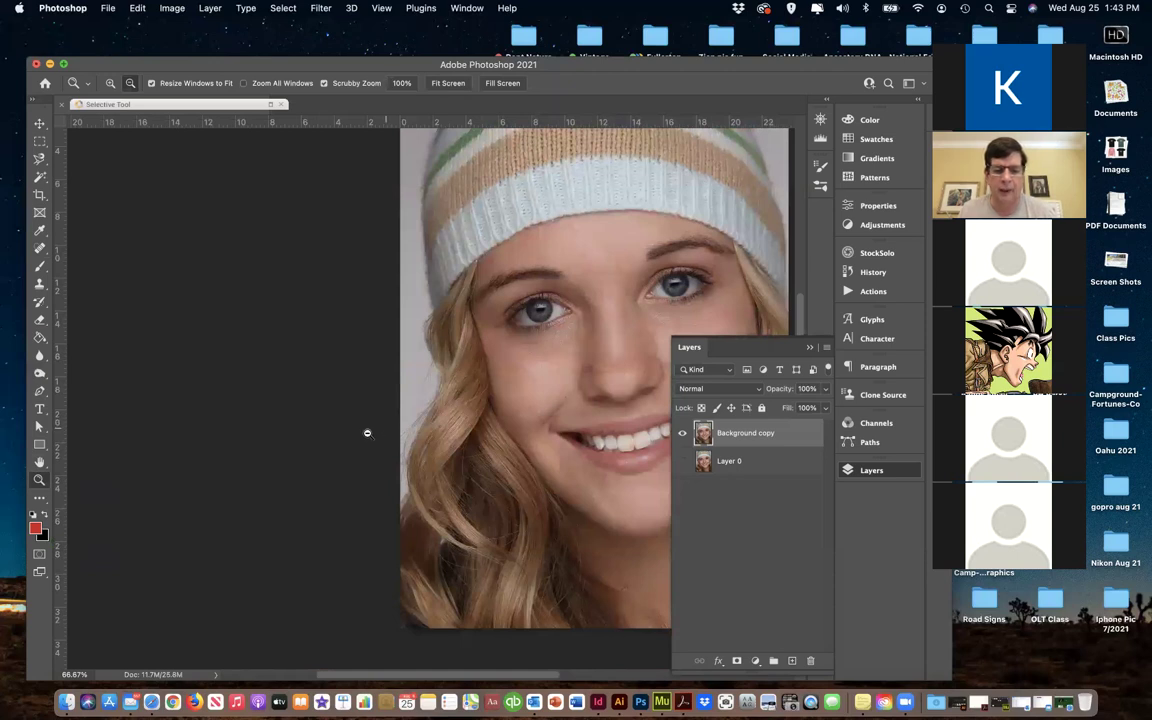
left_click_drag(496, 419, 285, 419)
left_click_drag(355, 386, 370, 436)
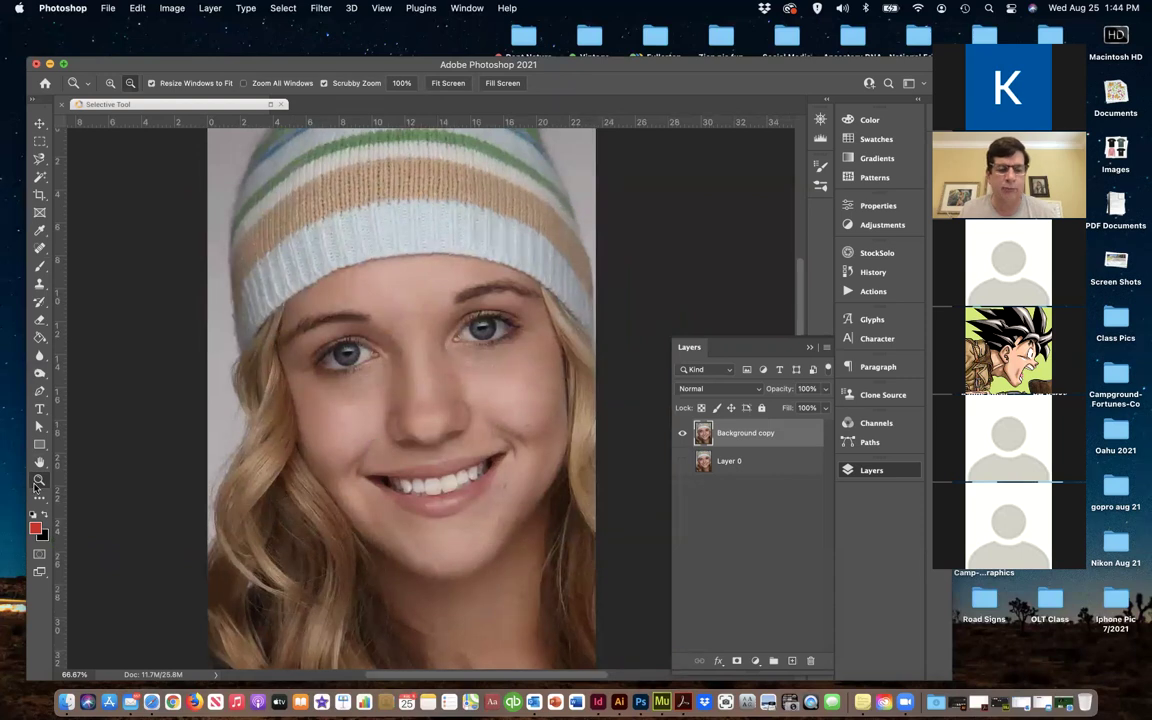
left_click(38, 481)
key("F7")
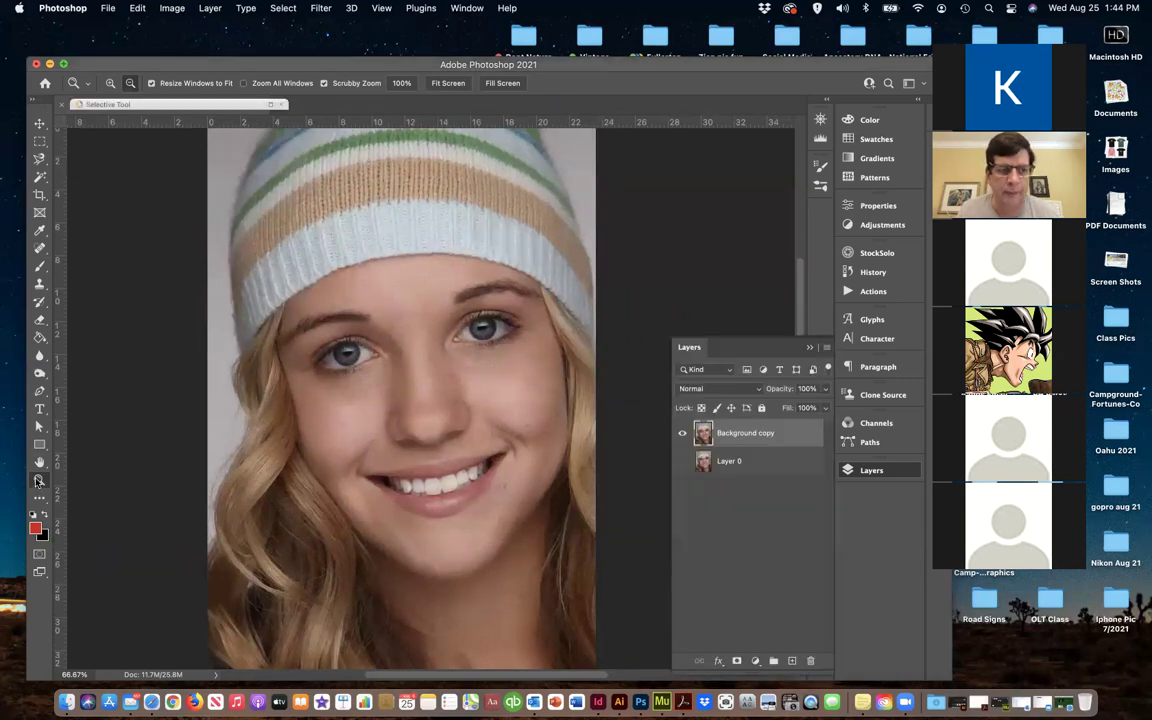
Heal the light brown mole in the middle of the cheek with a 25 px Spot Healing Brush
left_click(40, 248)
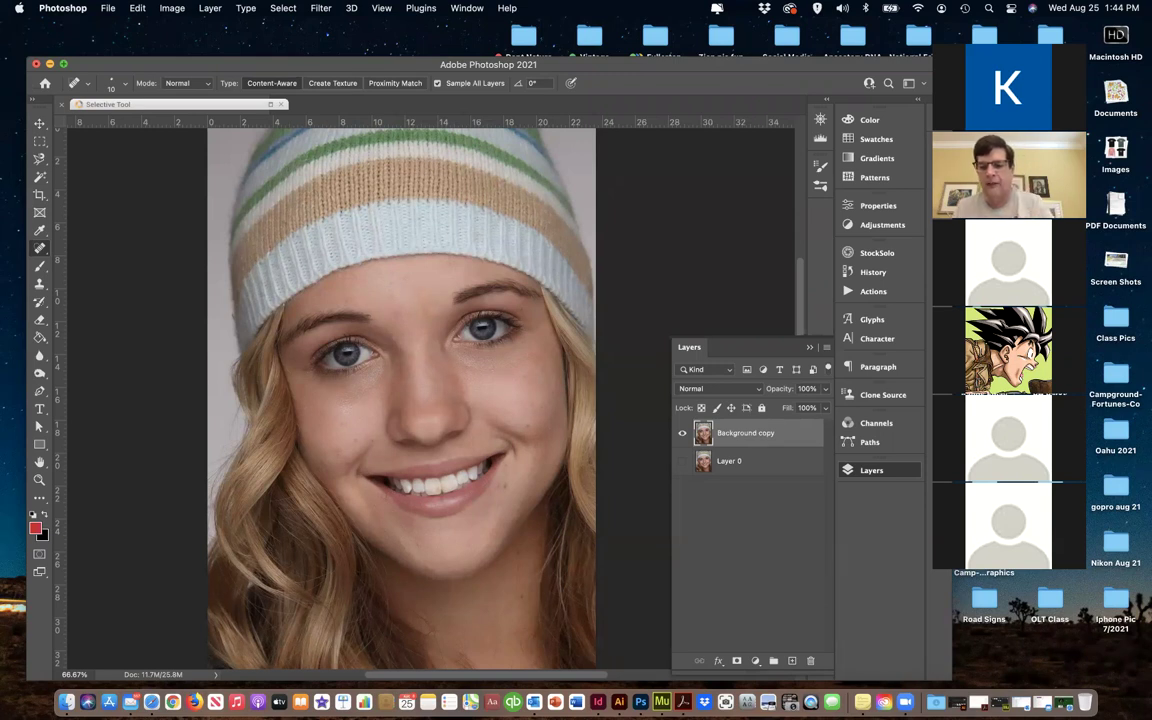
key("super+plus")
key("super+plus")
key("super+plus")
key("super+plus")
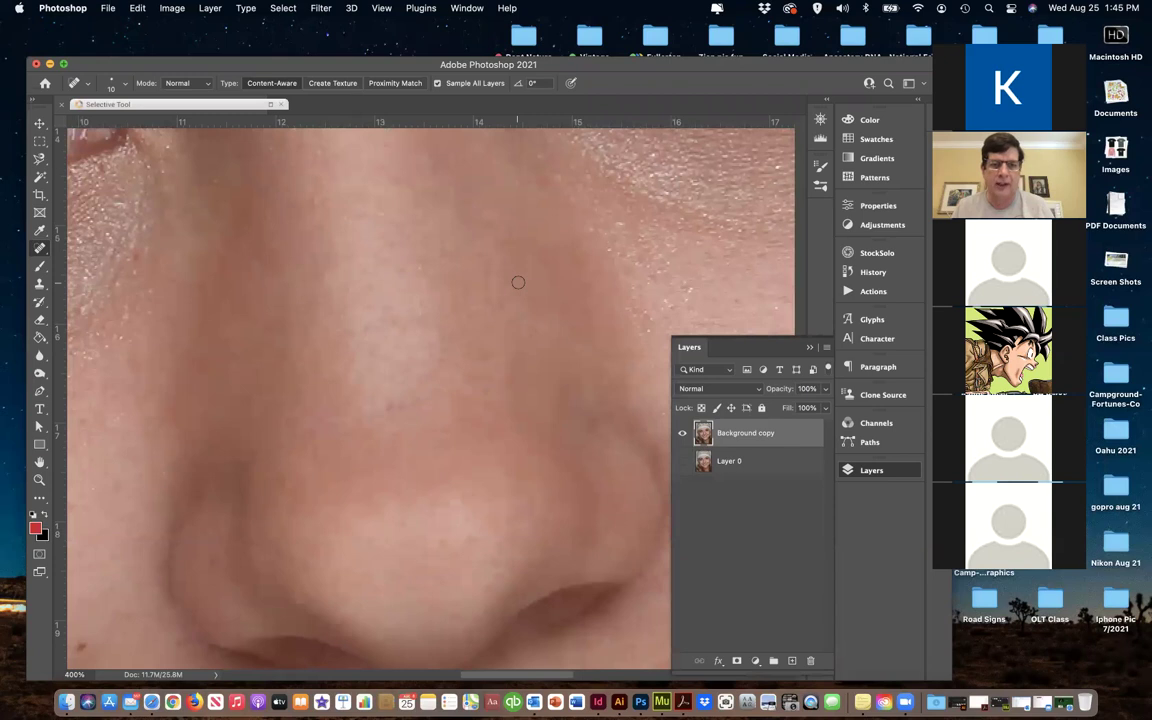
scroll(518, 282, "down", 3)
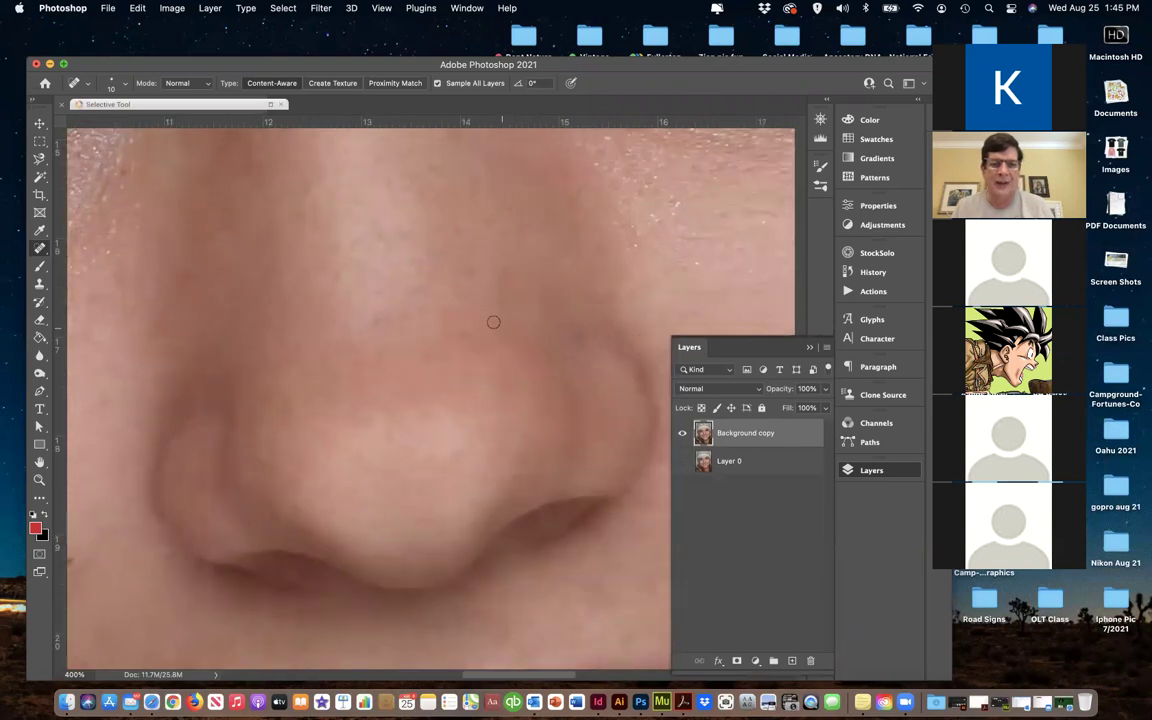
scroll(494, 322, "left", 2)
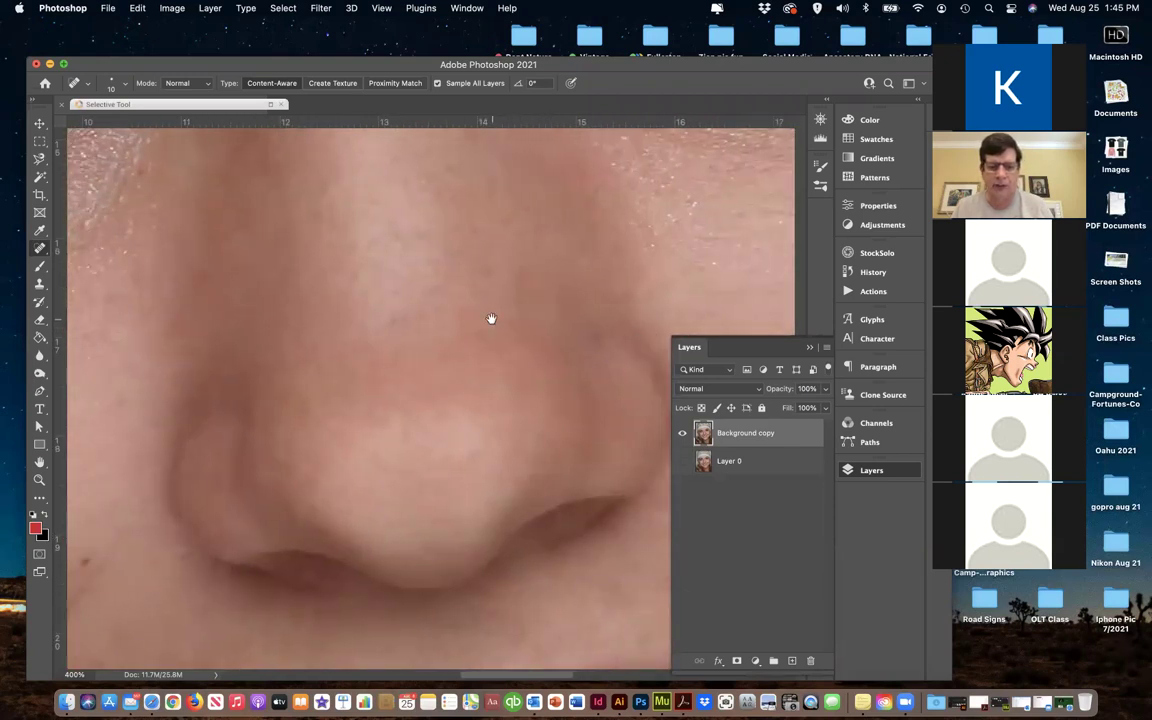
scroll(494, 318, "left", 5)
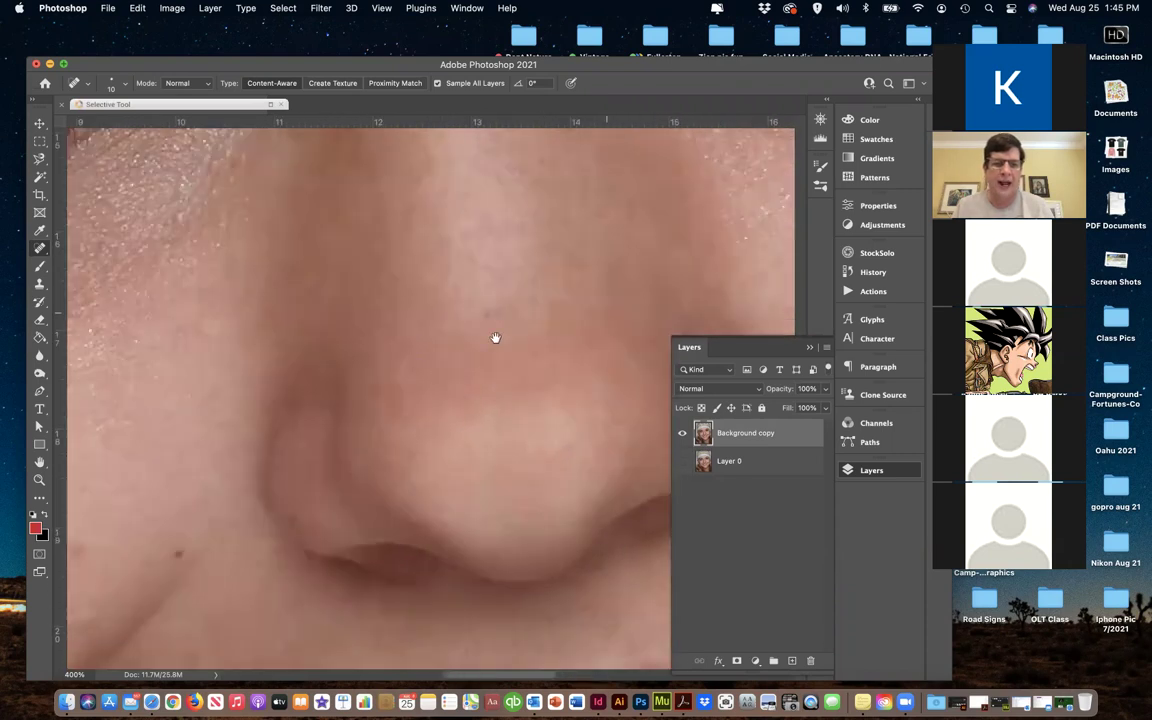
scroll(578, 233, "down", 4)
scroll(578, 233, "left", 4)
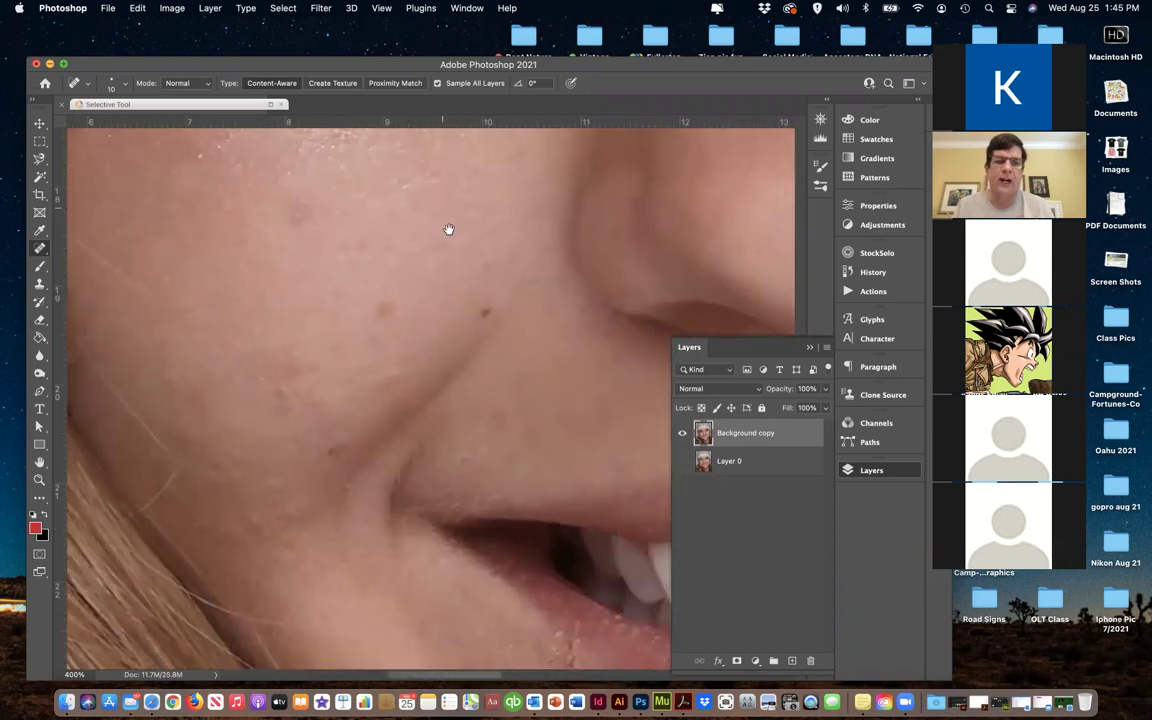
scroll(483, 202, "down", 2)
scroll(483, 202, "left", 3)
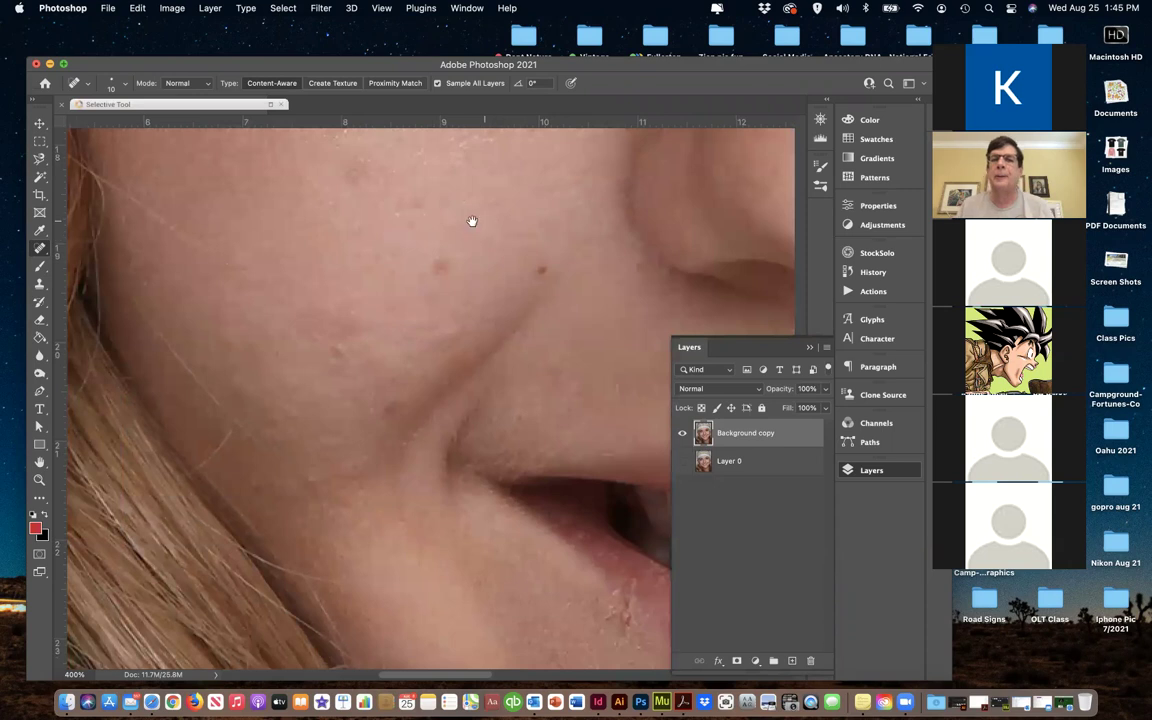
scroll(490, 220, "left", 3)
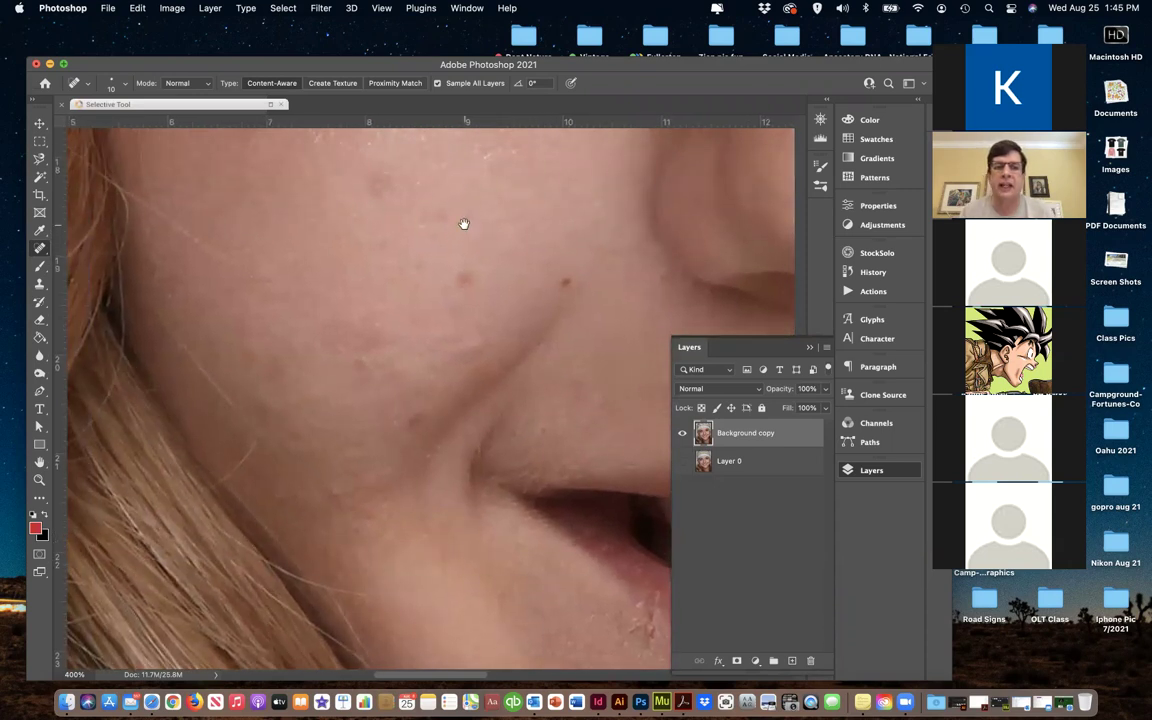
scroll(507, 254, "up", 2)
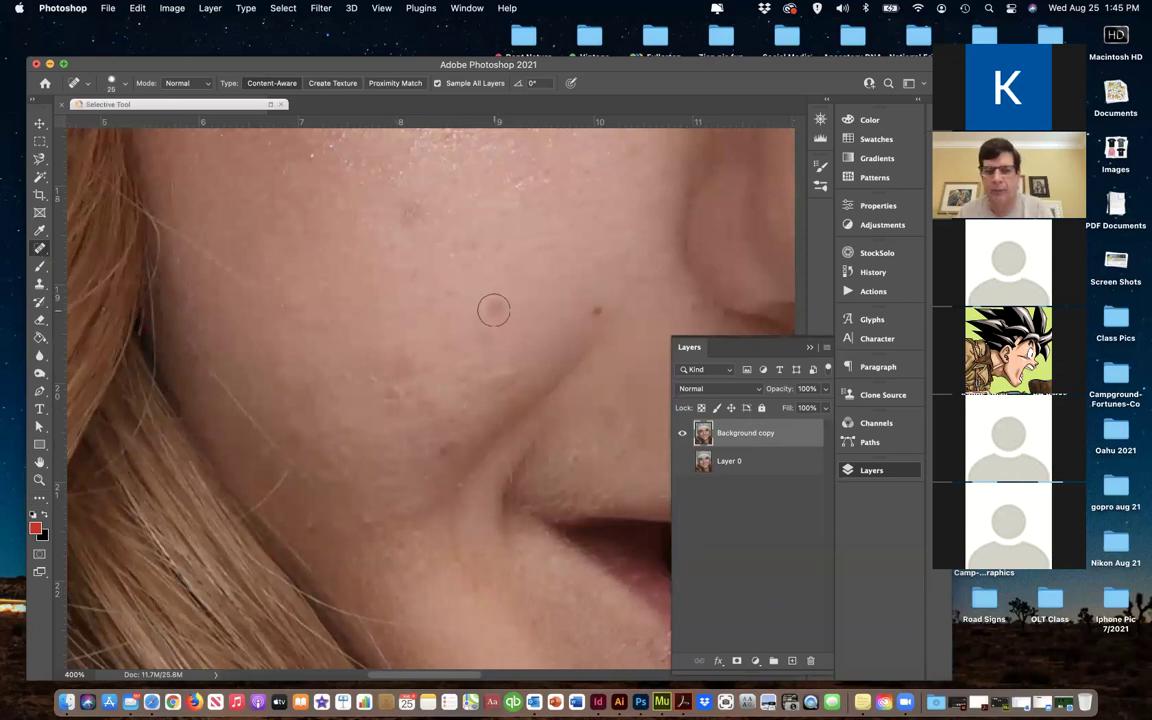
key("bracketright")
key("bracketright")
key("bracketright")
Reduce the brush to 10 px and heal the dark mole above the smile line and the small marks on the cheek
key("bracketleft")
key("bracketleft")
key("bracketleft")
left_click_drag(591, 311, 604, 308)
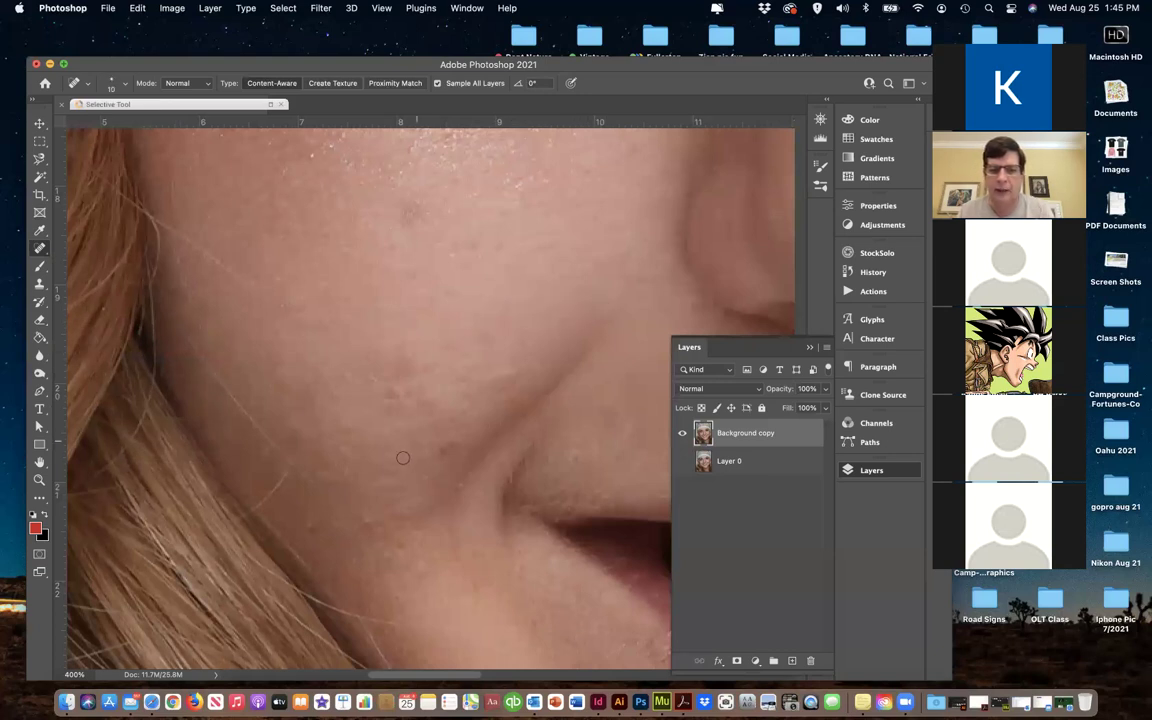
left_click(449, 445)
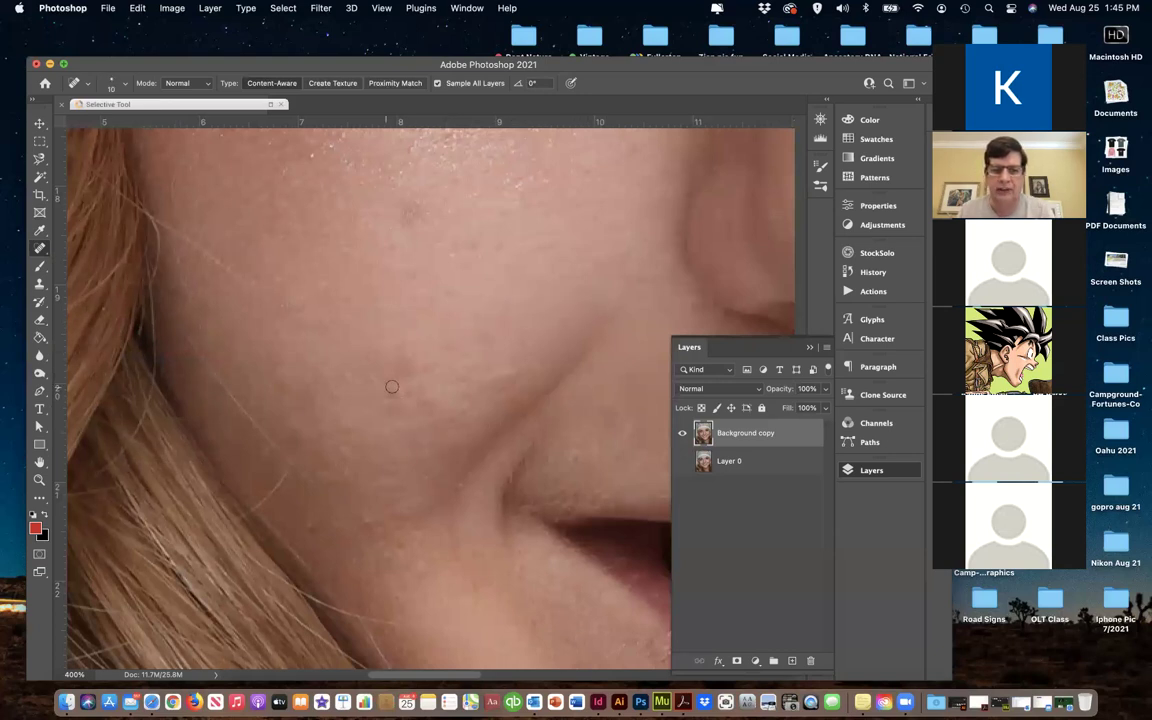
left_click(370, 376)
mouse_move(413, 302)
left_mouse_down()
mouse_move(414, 381)
mouse_move(409, 342)
mouse_move(390, 345)
left_mouse_up()
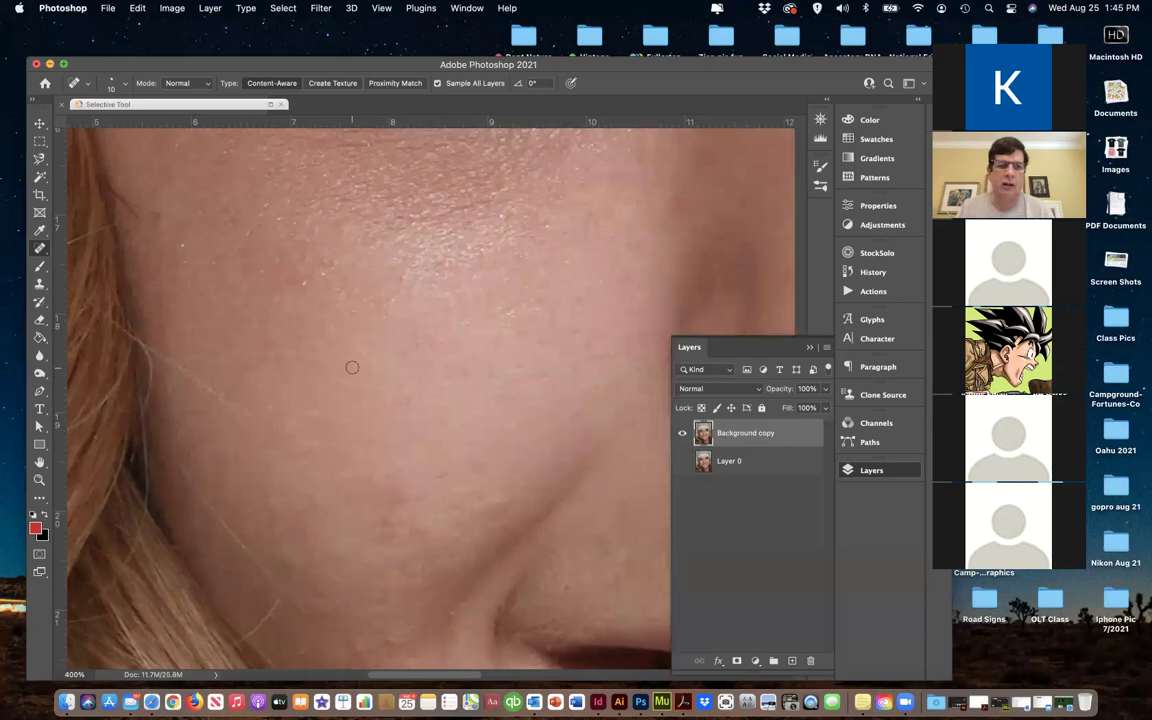
Heal the small bumps and specks on the forehead just above the eyebrow with the 10 px brush
scroll(352, 367, "up", 8)
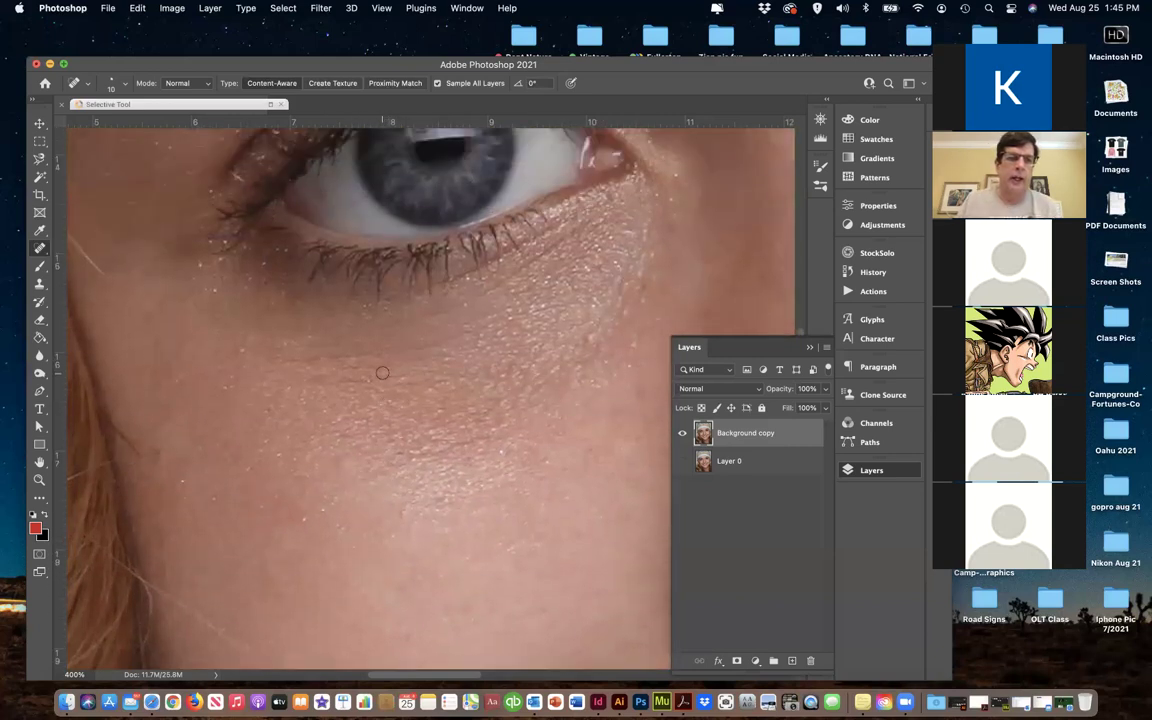
scroll(382, 372, "up", 5)
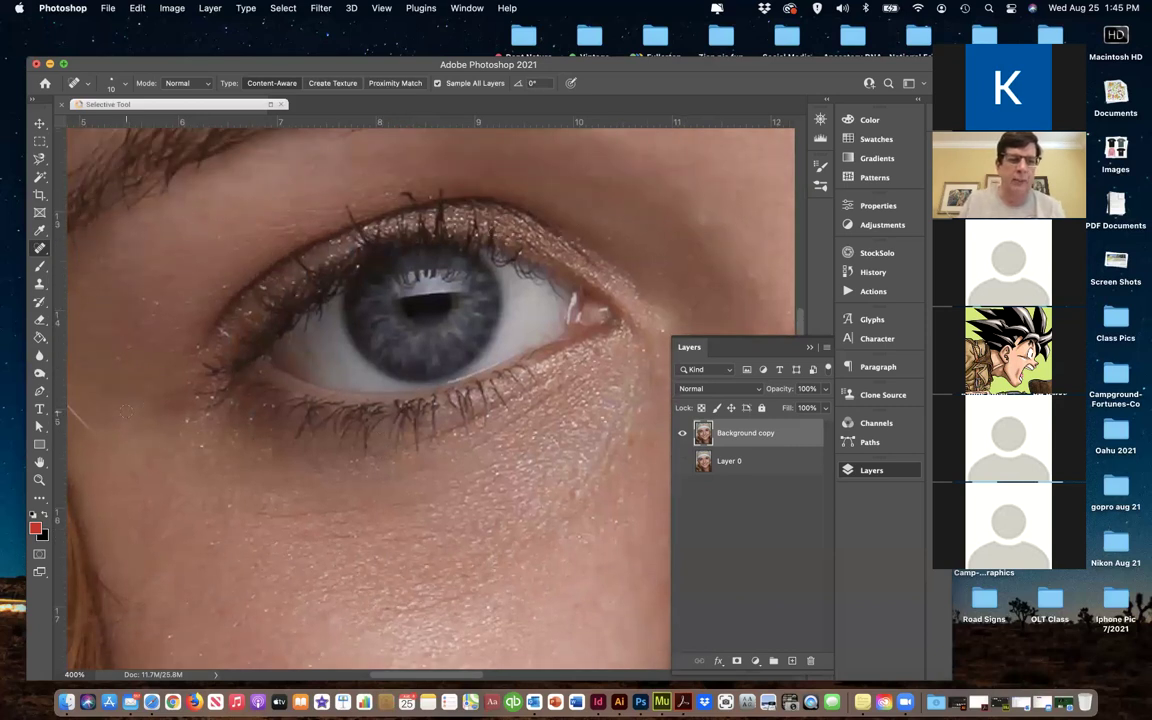
scroll(127, 410, "up", 10)
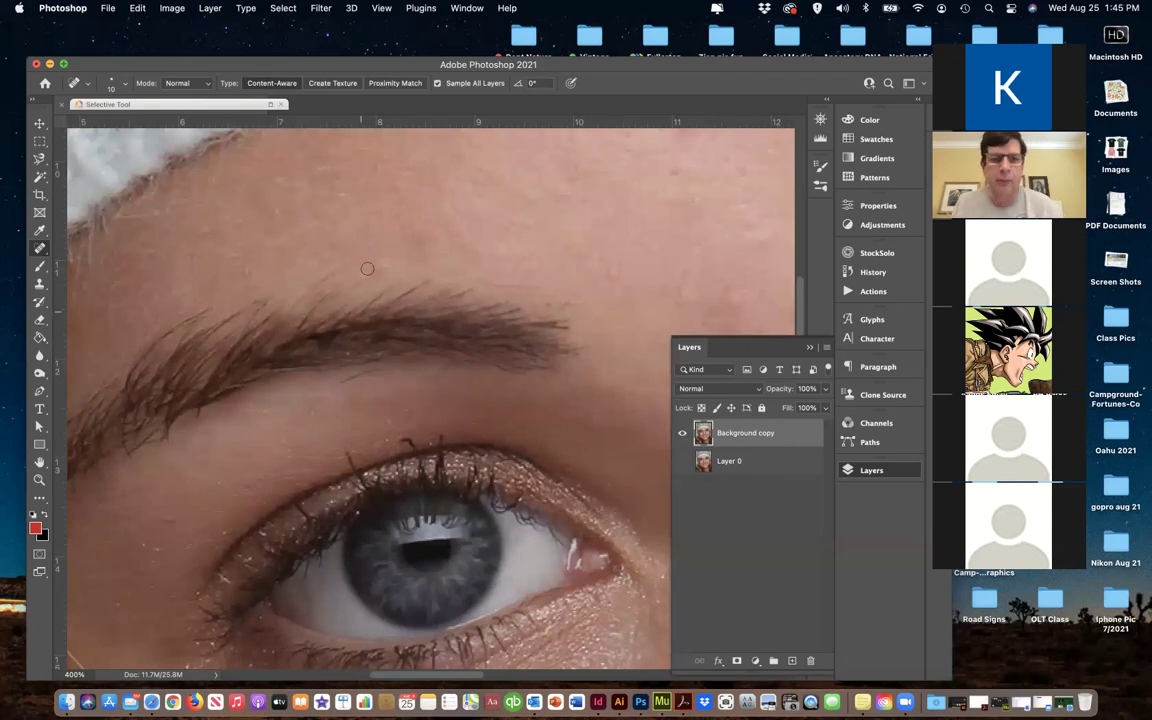
left_click(578, 167)
left_click(617, 267)
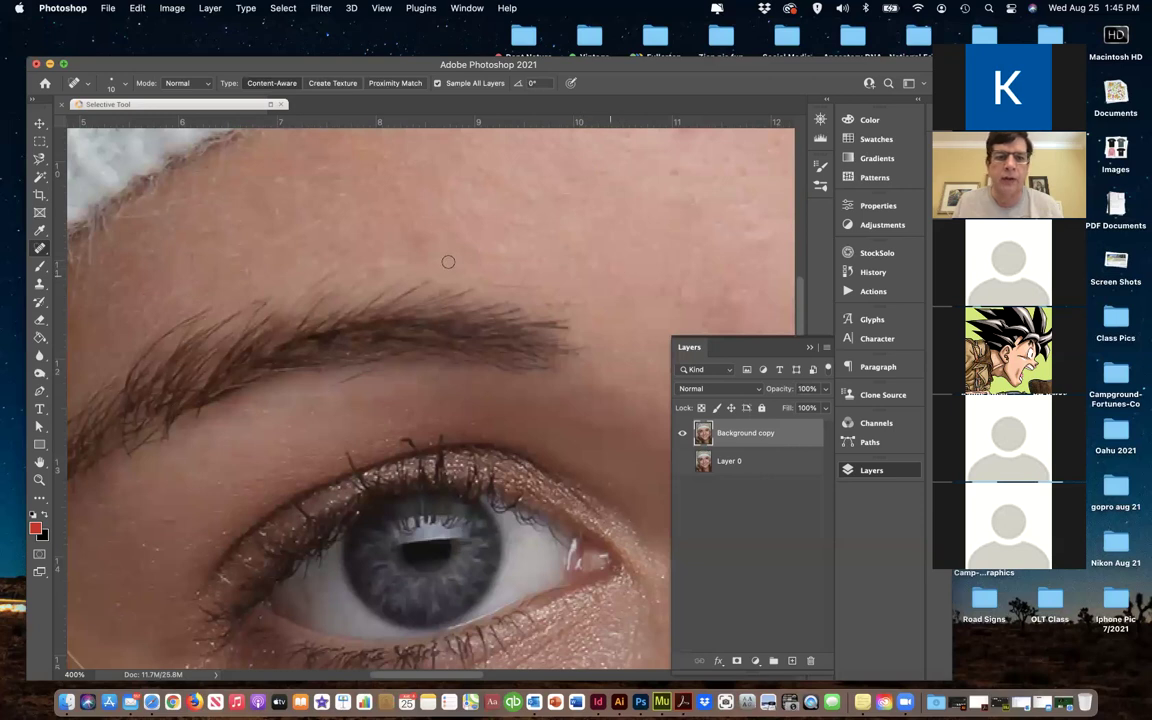
left_click(406, 249)
left_click(380, 265)
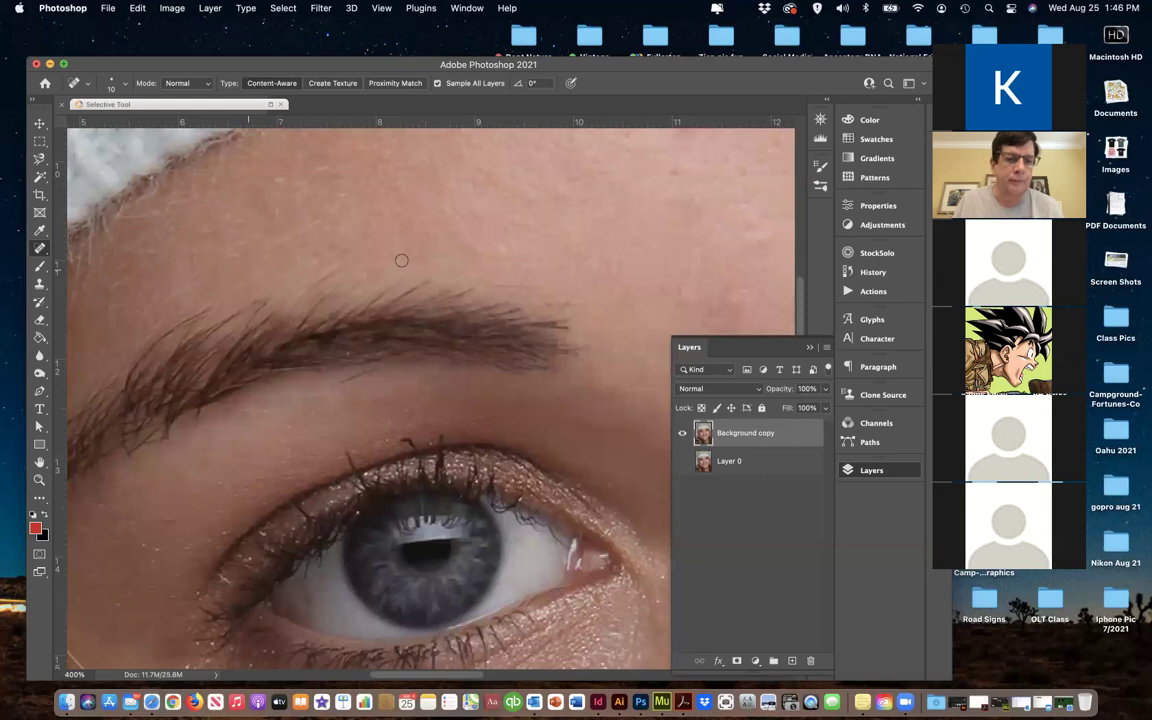
Heal the small specks on the upper forehead just below the hat brim with the 10 px brush
scroll(437, 249, "up", 5)
scroll(437, 249, "right", 5)
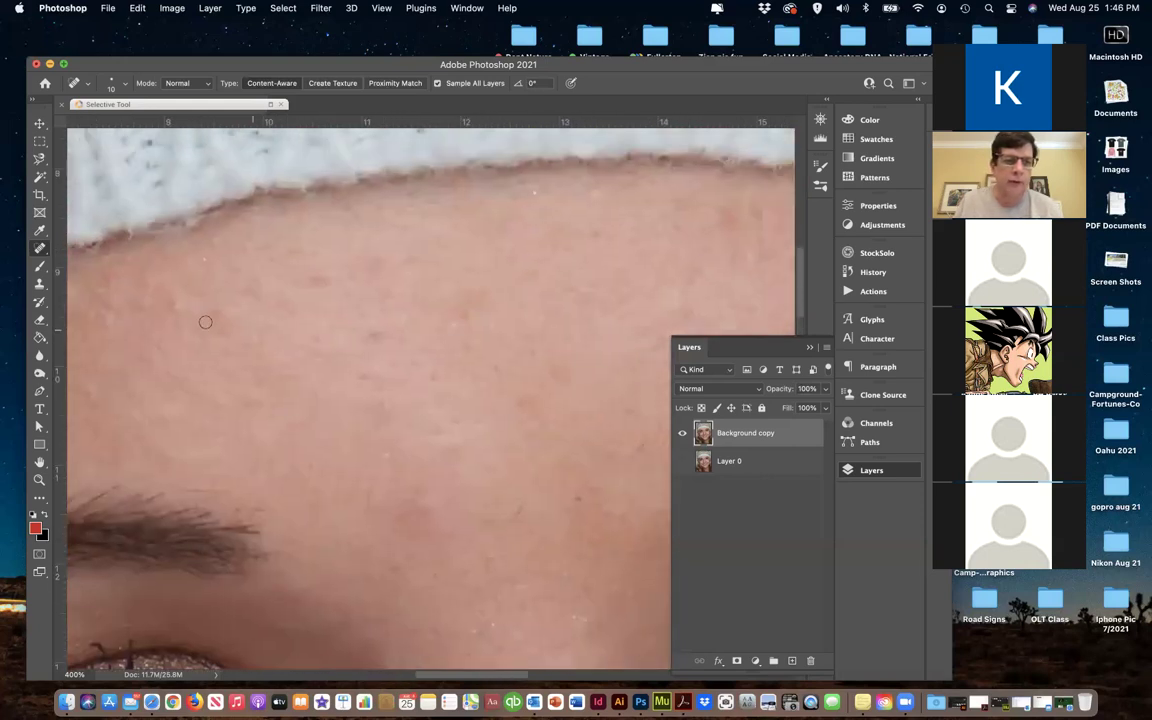
left_click(157, 276)
left_click_drag(412, 300, 234, 337)
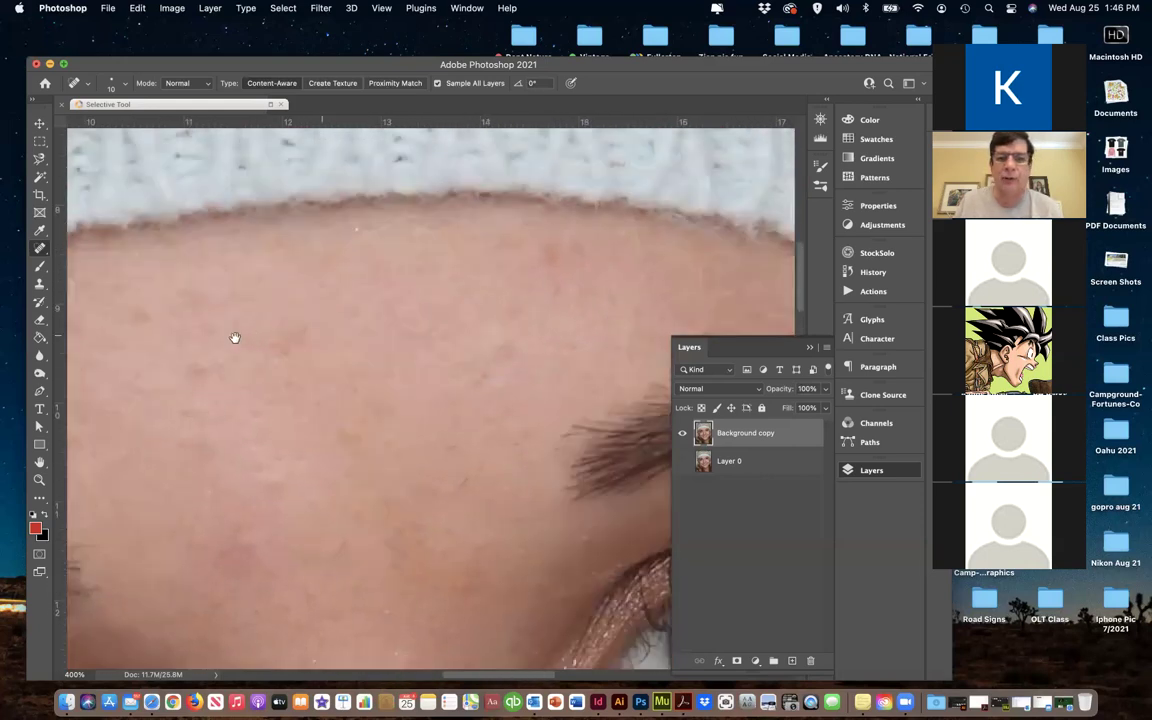
scroll(478, 352, "right", 5)
left_click(308, 220)
left_click_drag(383, 290, 357, 290)
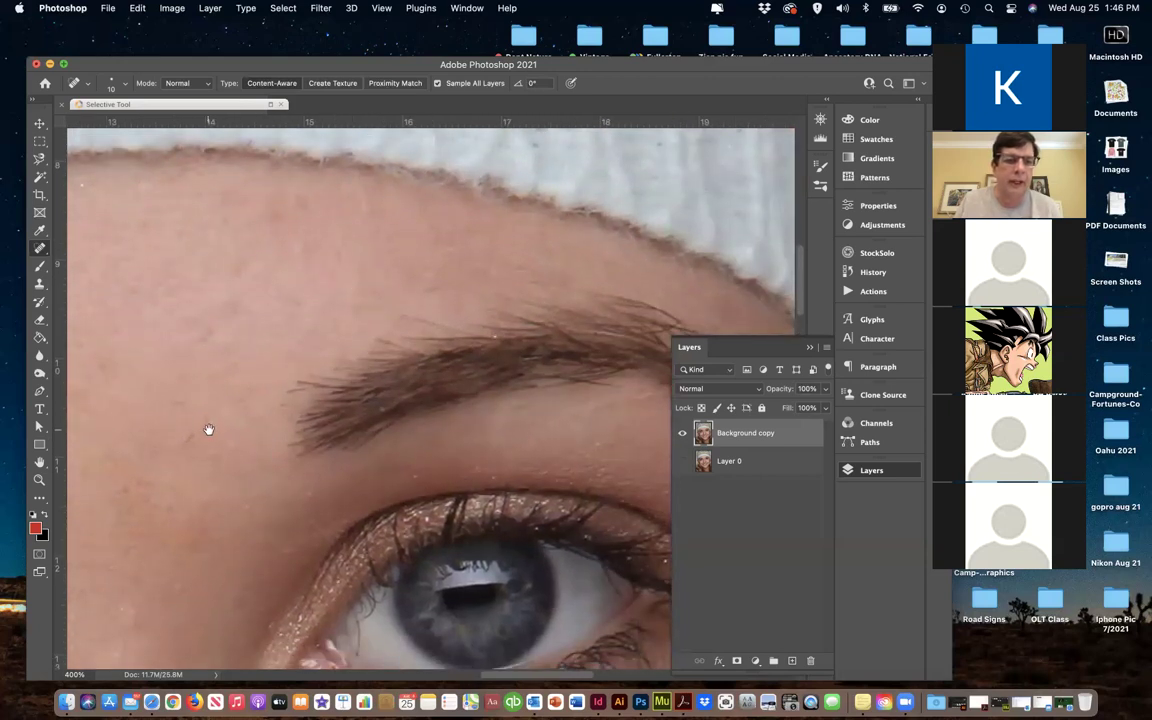
Heal the marks on the forehead beside the eyebrow's inner end and the small mole below its outer end
mouse_move(203, 411)
left_mouse_down()
mouse_move(189, 435)
mouse_move(156, 412)
left_mouse_up()
left_click_drag(166, 366, 143, 380)
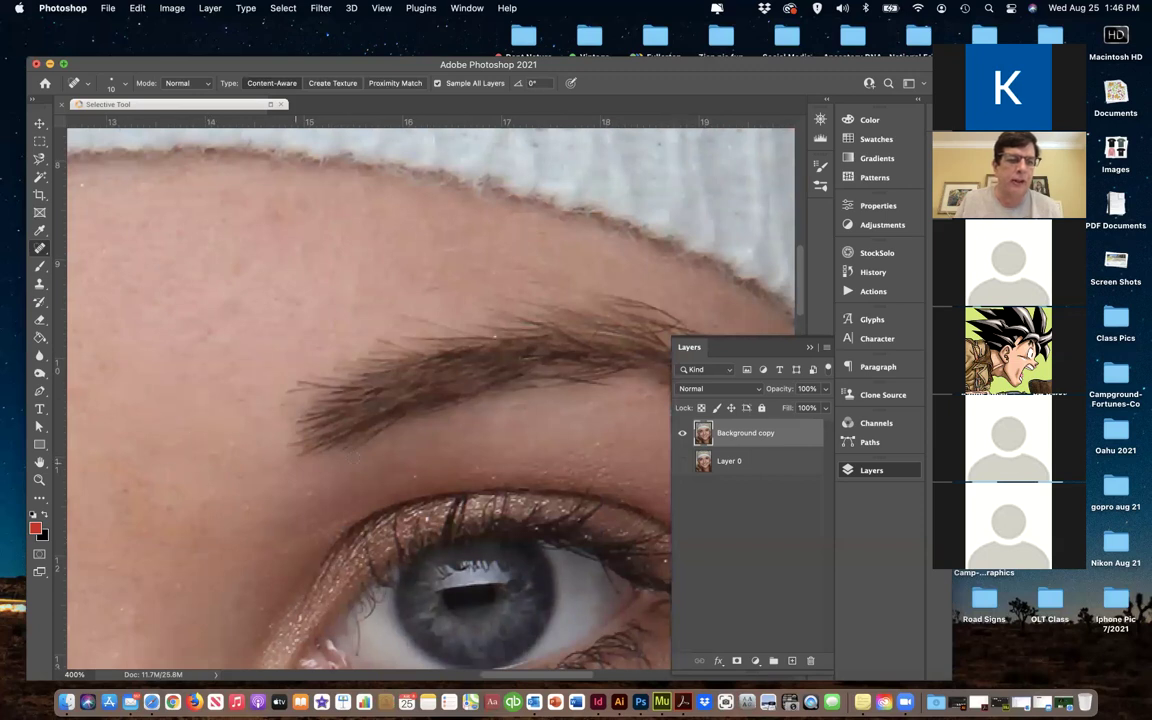
scroll(413, 462, "right", 10)
scroll(413, 462, "down", 4)
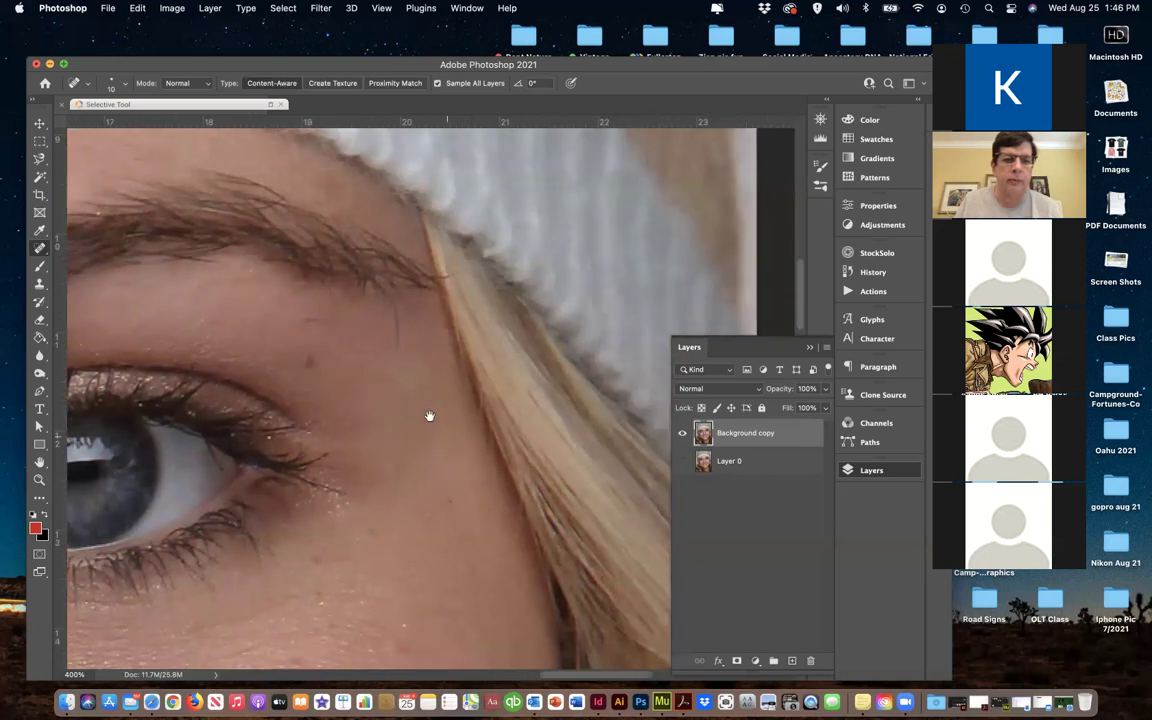
left_click(255, 297)
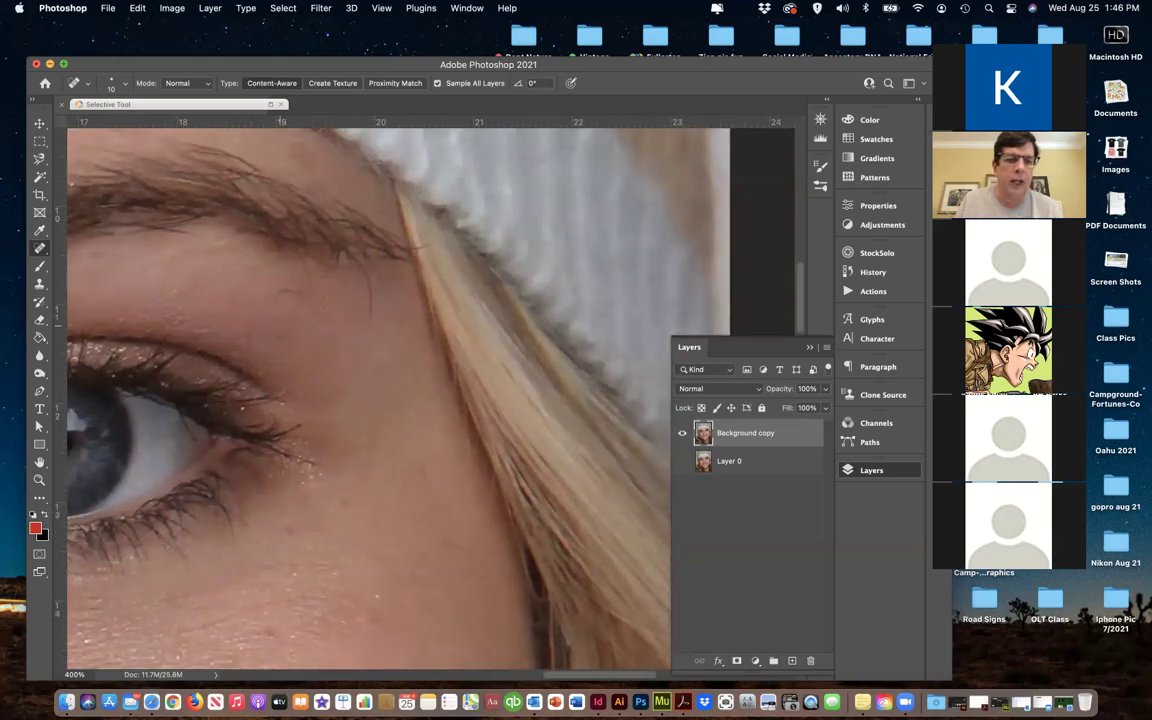
left_click(278, 291)
Heal the small specks on the temple and below the outer corner of the eye with the 10 px brush
left_click(424, 474)
left_click(380, 476)
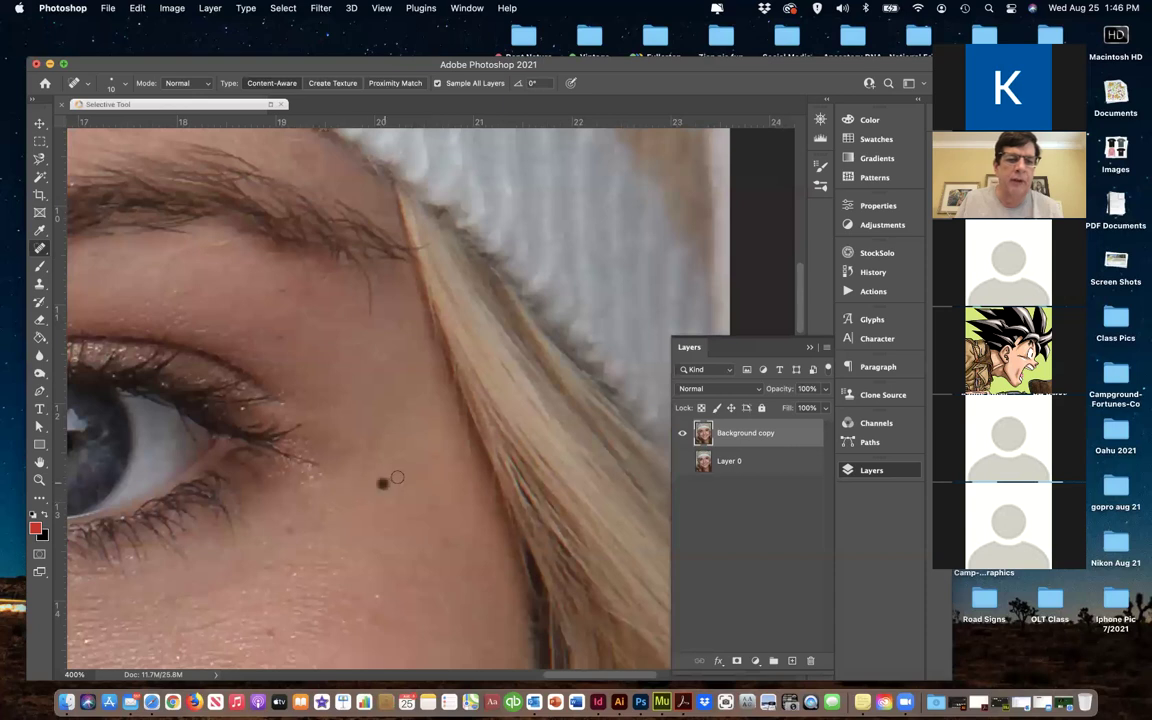
left_click(291, 530)
left_click_drag(365, 548, 359, 487)
left_click(319, 432)
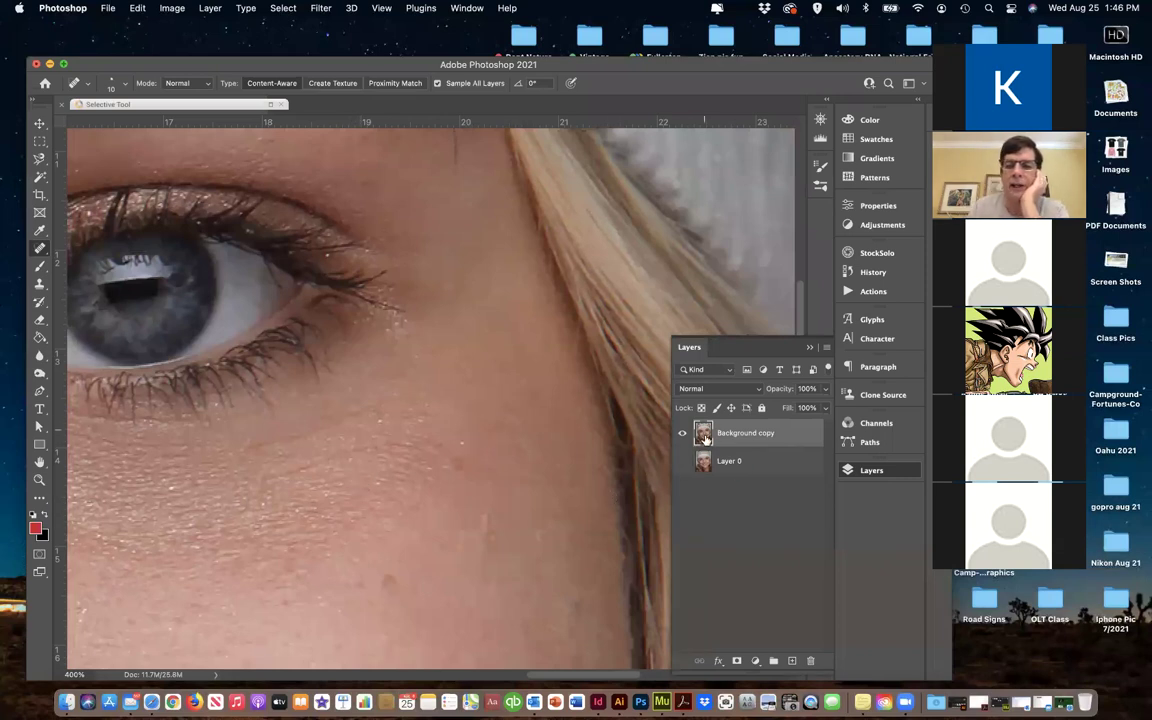
Compare the retouched Background copy with the original Layer 0 around the eyes and brows by toggling layer visibility
left_click(682, 461, "alt")
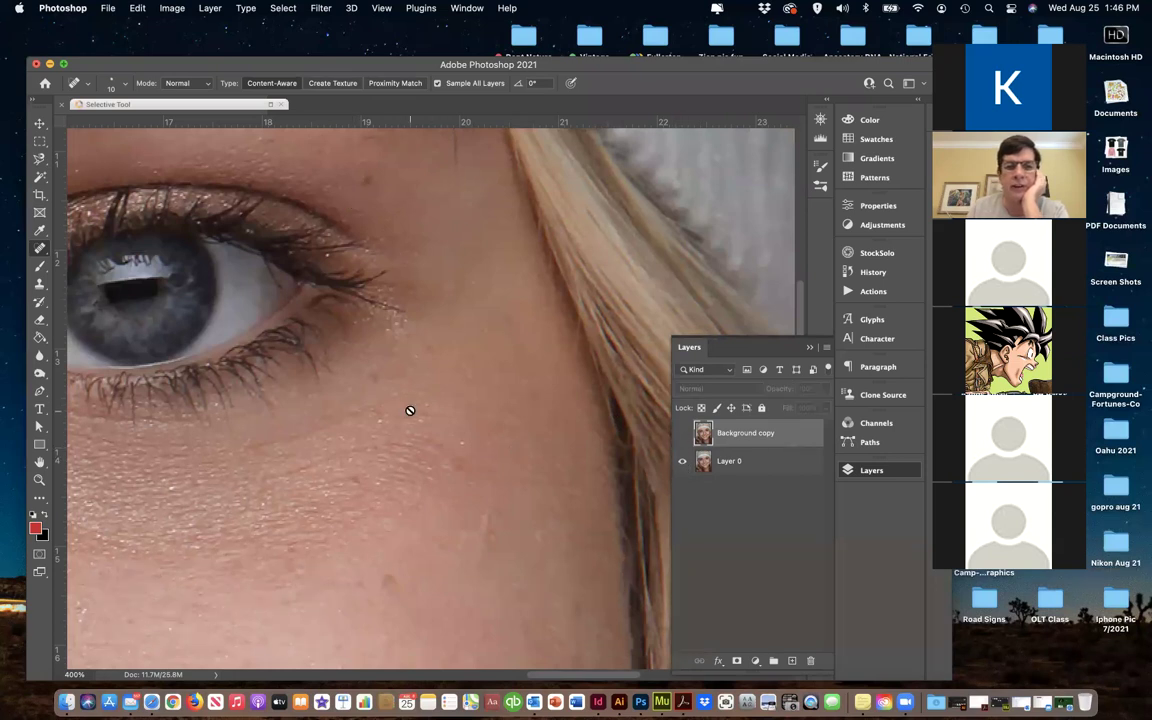
scroll(414, 401, "left", 10)
scroll(414, 401, "left", 2)
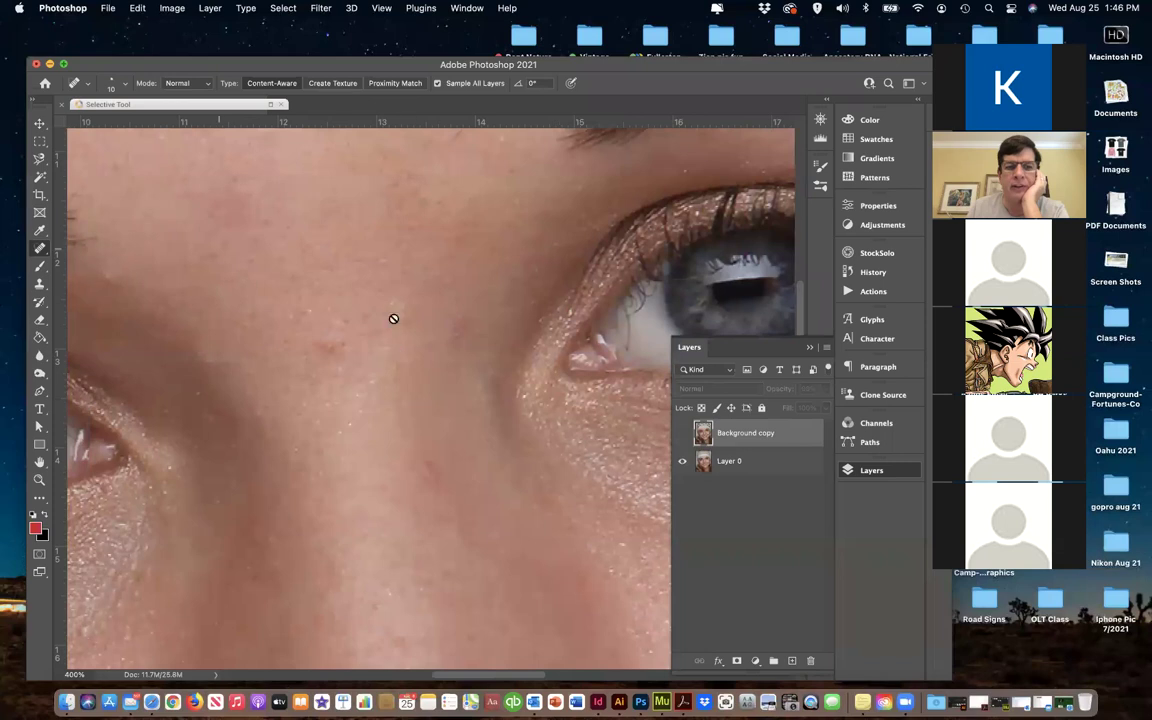
left_click(681, 433)
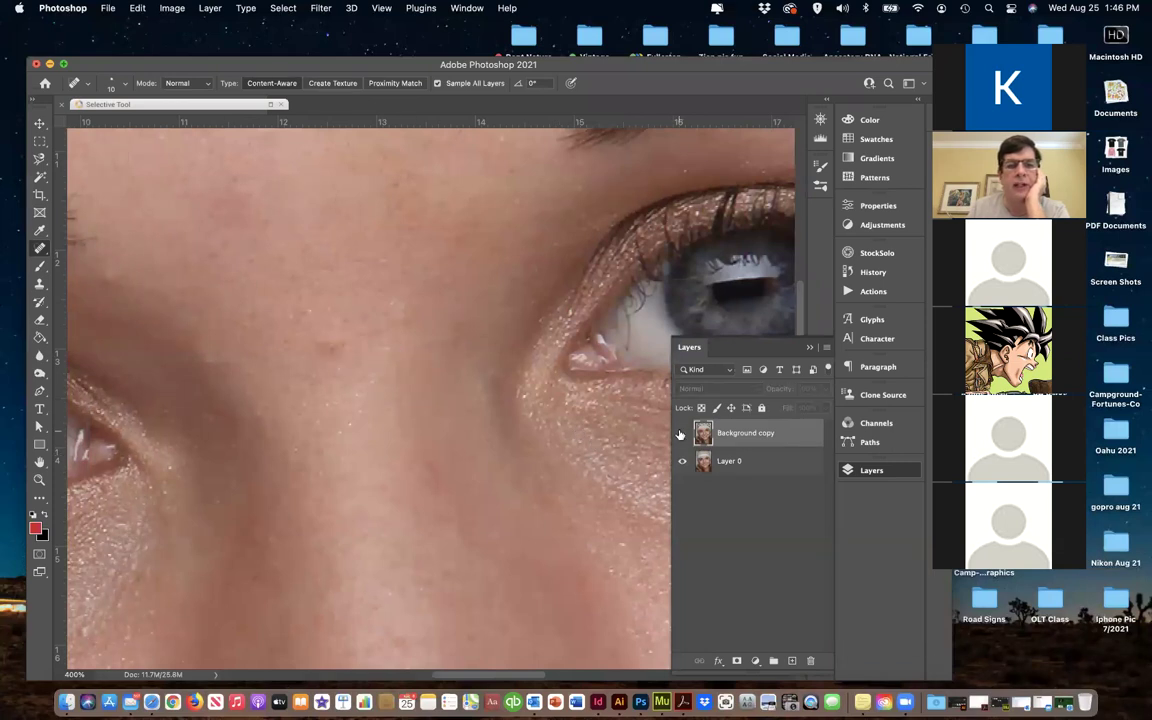
scroll(462, 352, "up", 2)
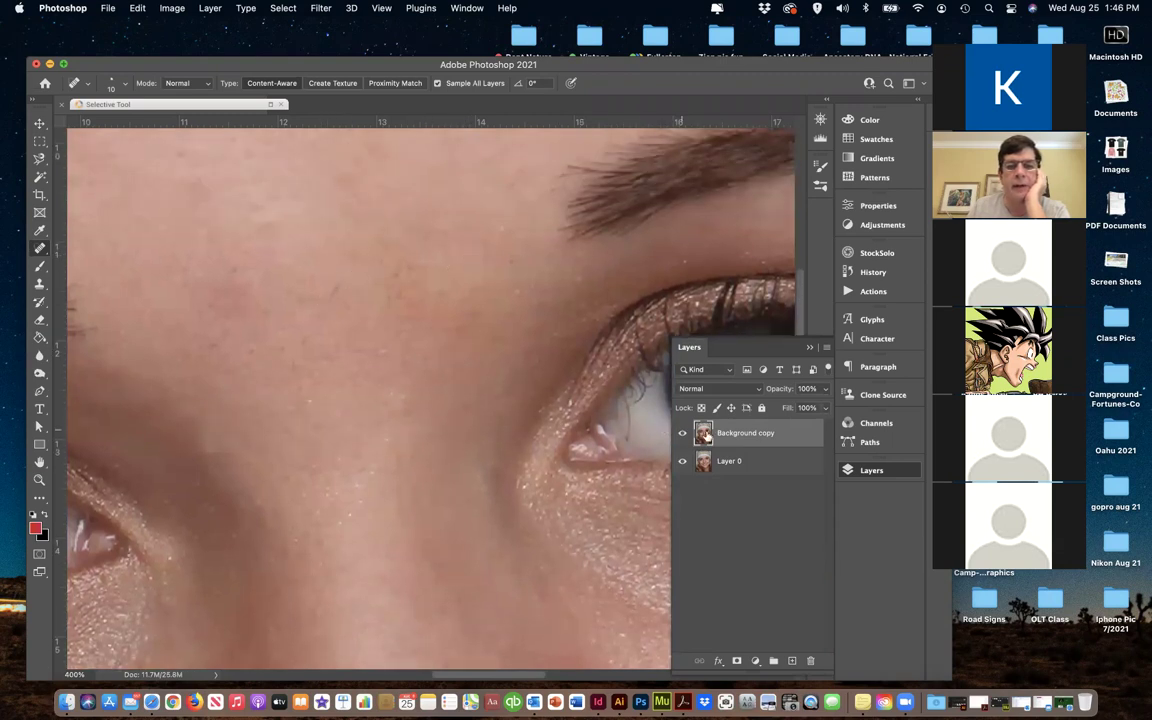
left_click(681, 433)
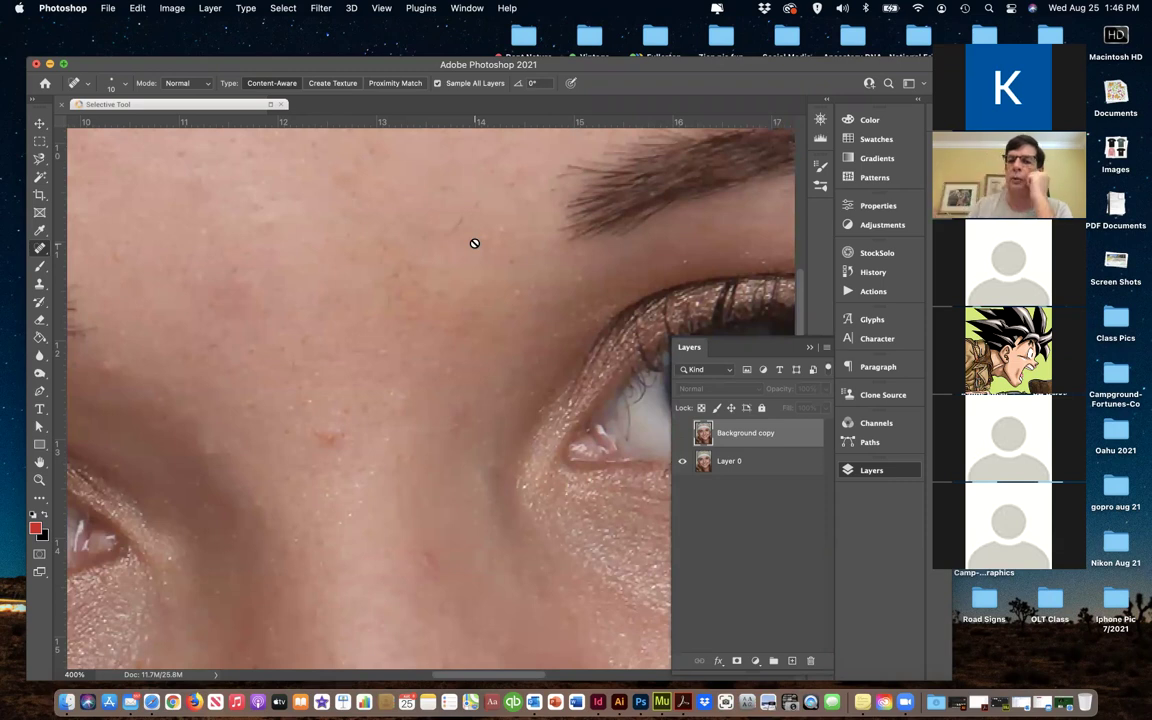
left_click(683, 434)
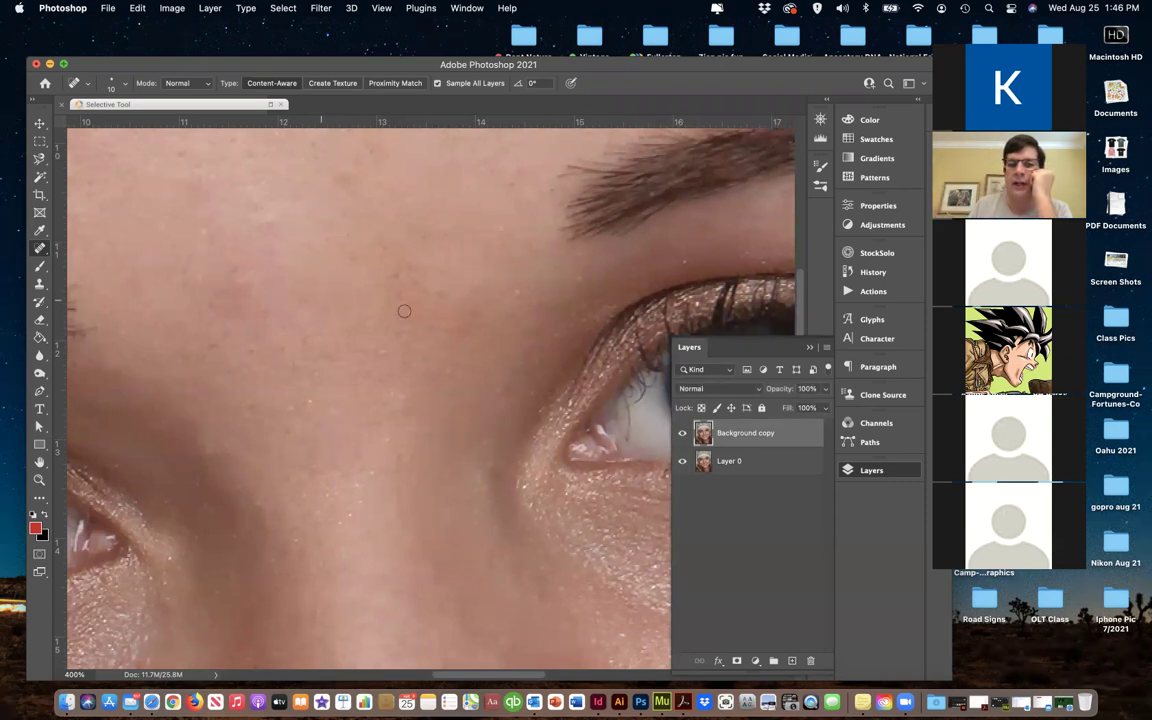
left_click(682, 434)
left_click(683, 434)
left_click(683, 434)
left_click(684, 435)
left_click(685, 436)
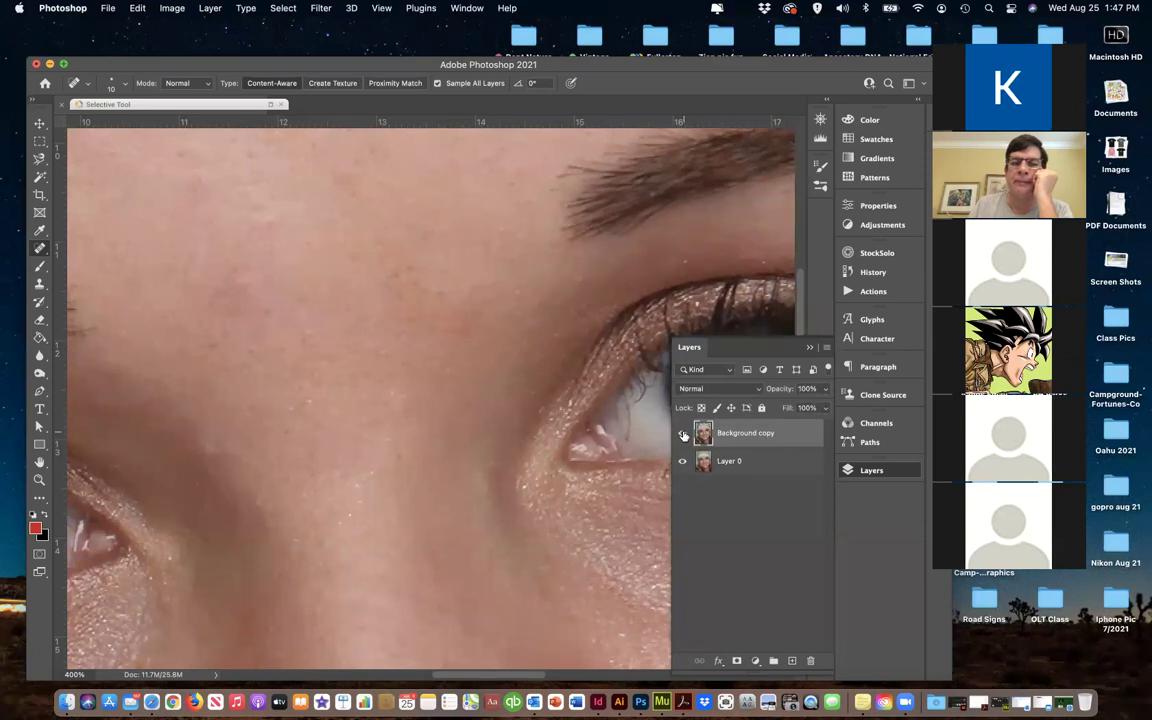
left_click(683, 435)
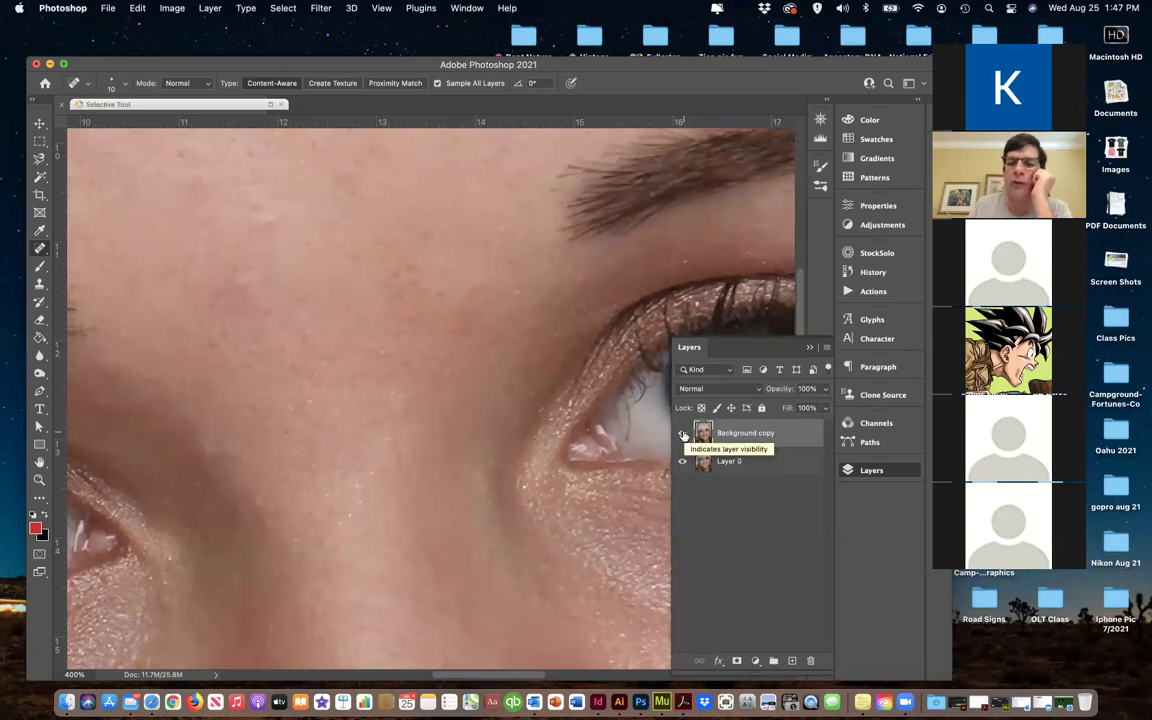
Hide the Background copy layer and duplicate Layer 0
left_click(683, 435)
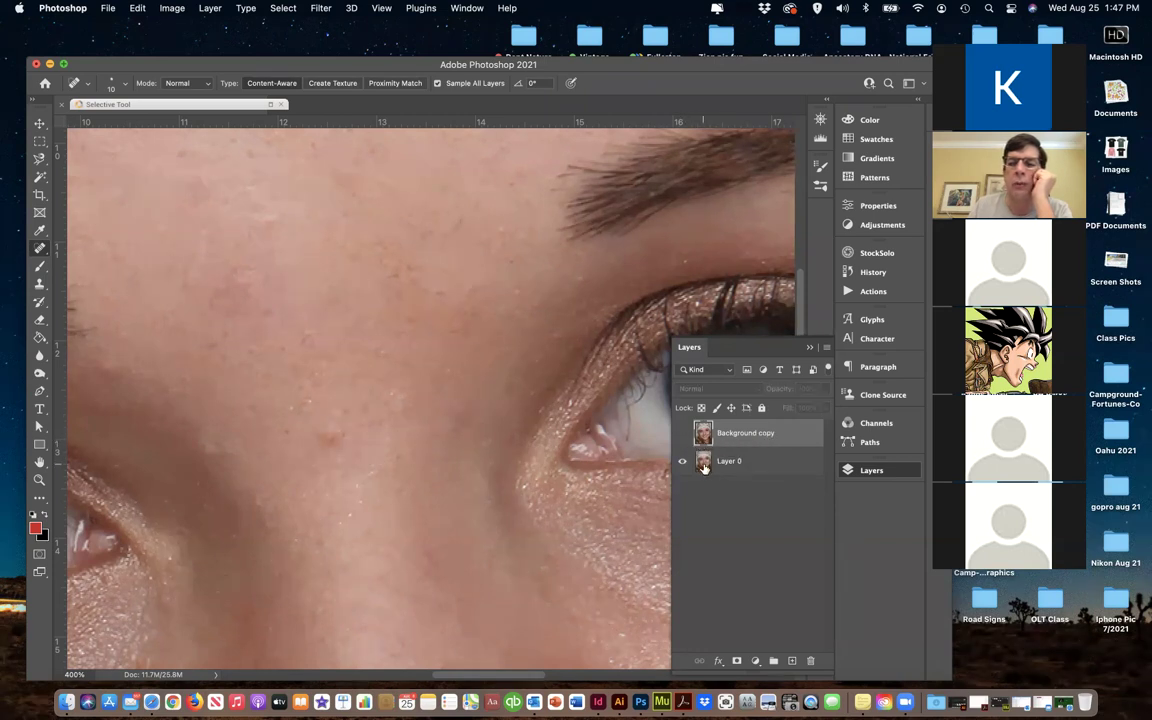
left_click(703, 462)
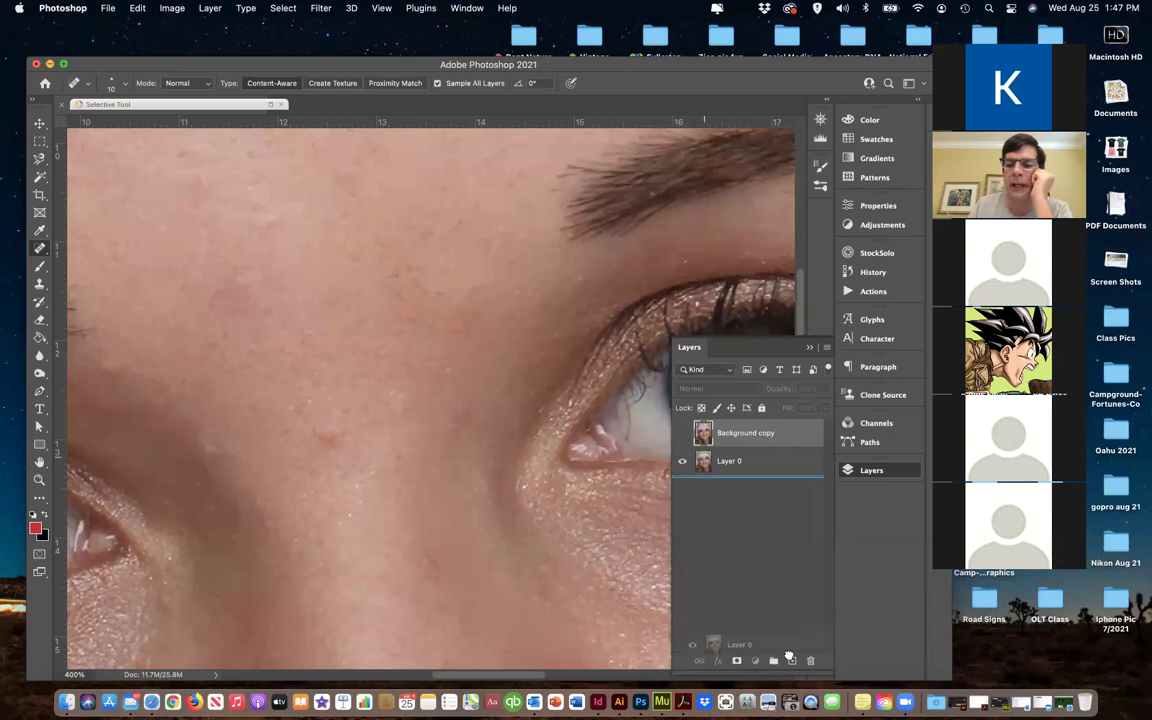
key("super+j")
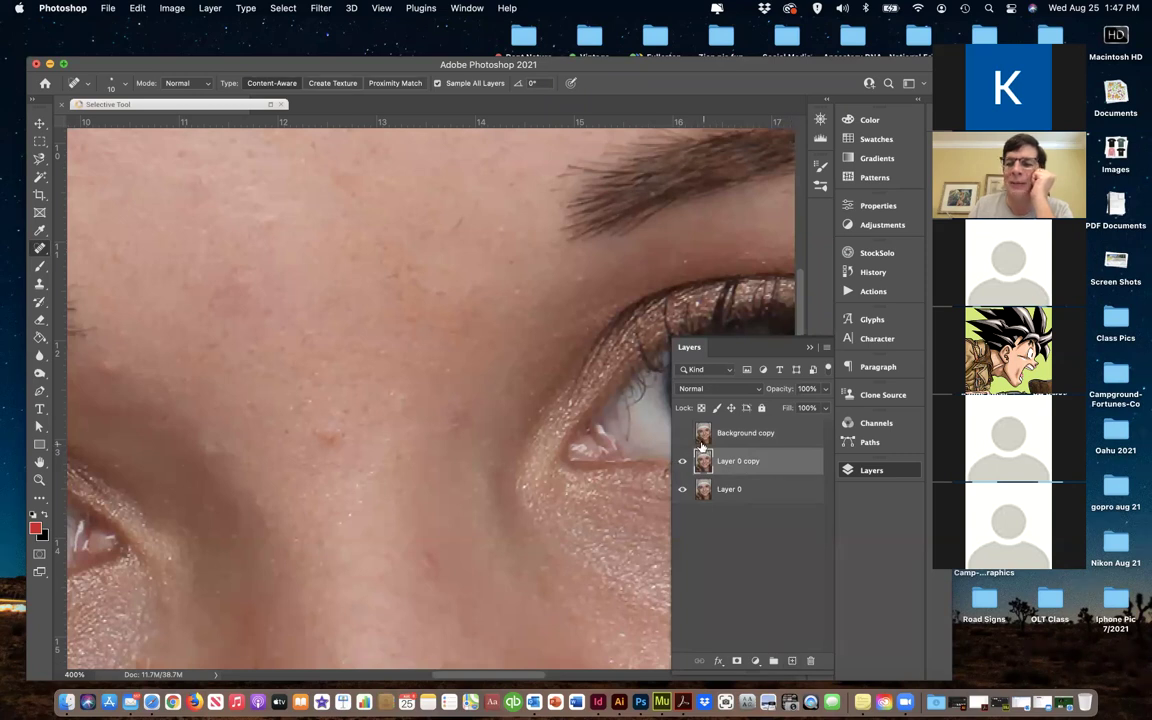
Add a new empty layer above Layer 0 copy and move Background copy down directly above Layer 0
left_click(792, 662)
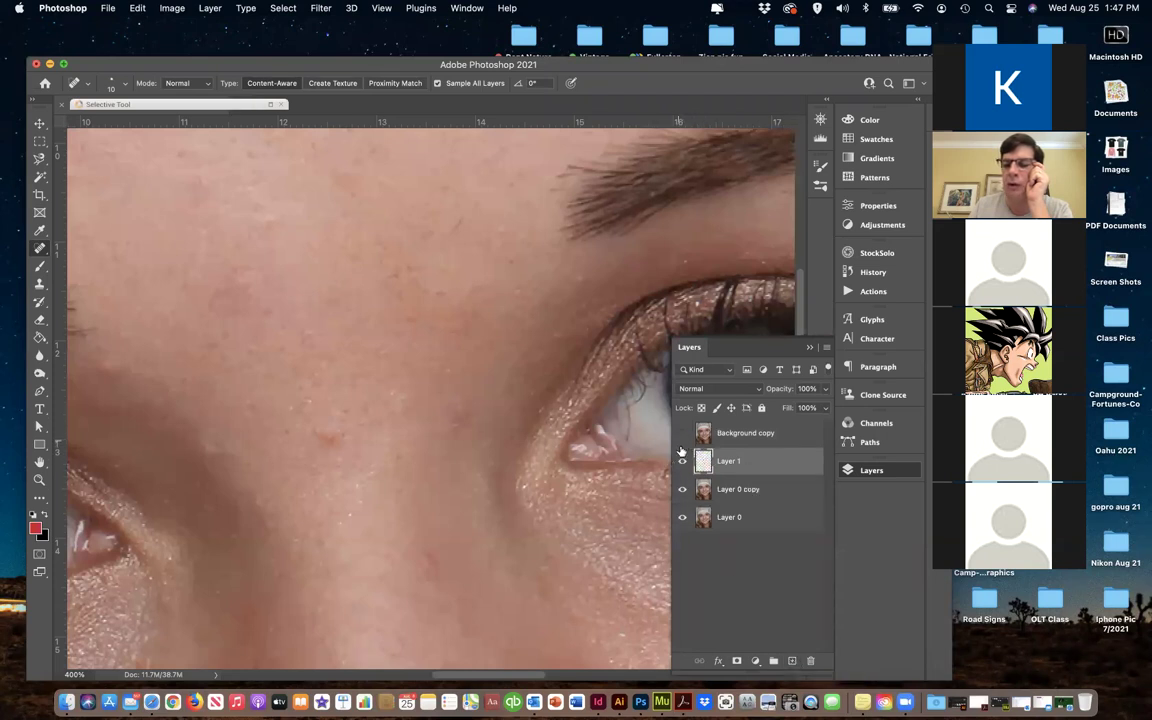
left_click_drag(742, 433, 676, 527)
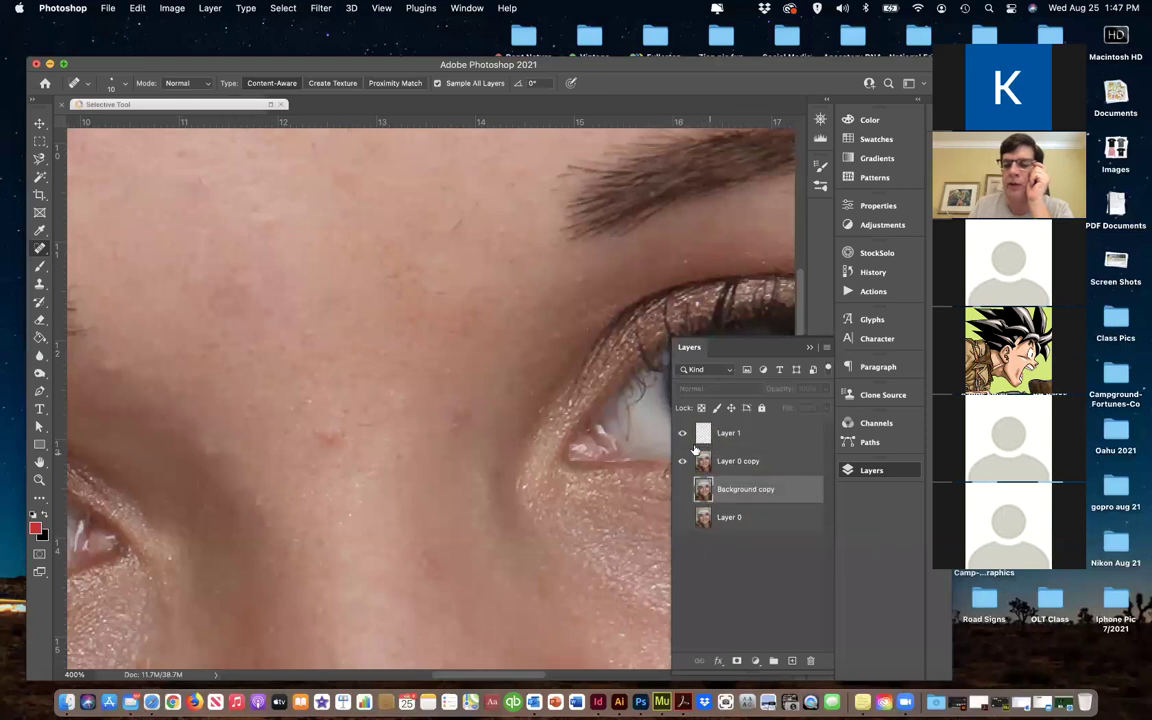
left_click(724, 437)
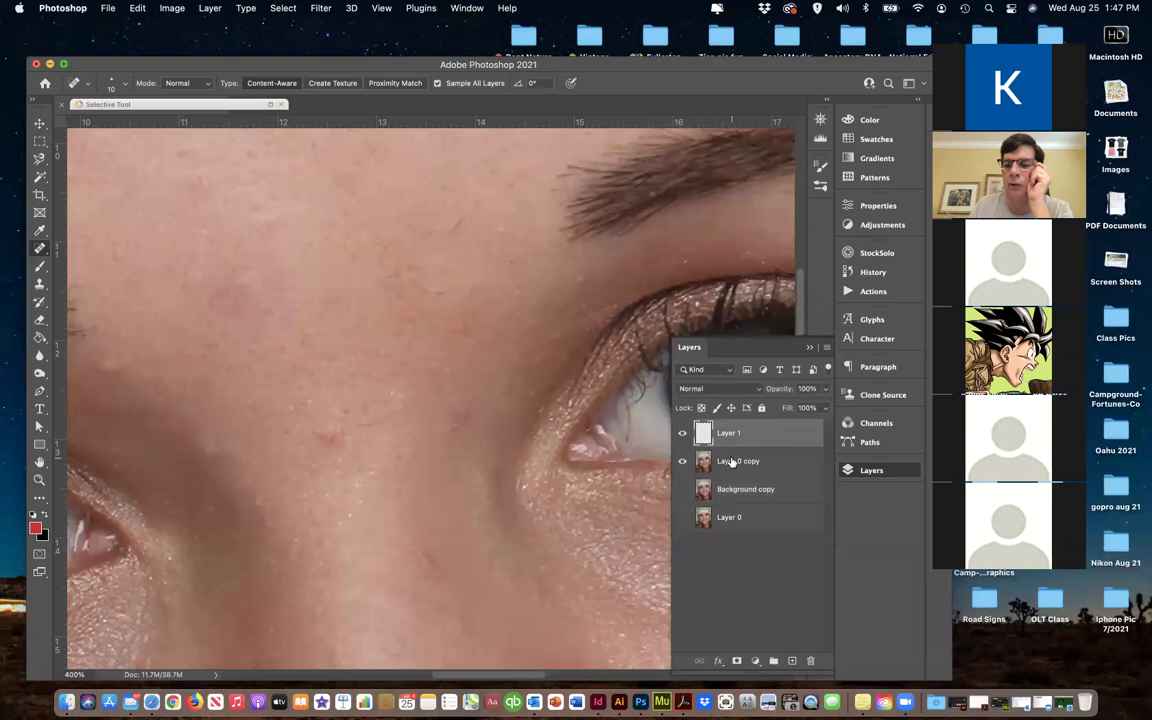
Toggle the visibility of Layer 0 copy to check what it contributes beneath the empty layer
left_click(735, 462)
left_click(682, 461)
left_click(682, 461)
Select the empty Layer 1 and set up the Spot Healing Brush with Normal mode, Content-Aware and Sample All Layers
left_click(722, 433)
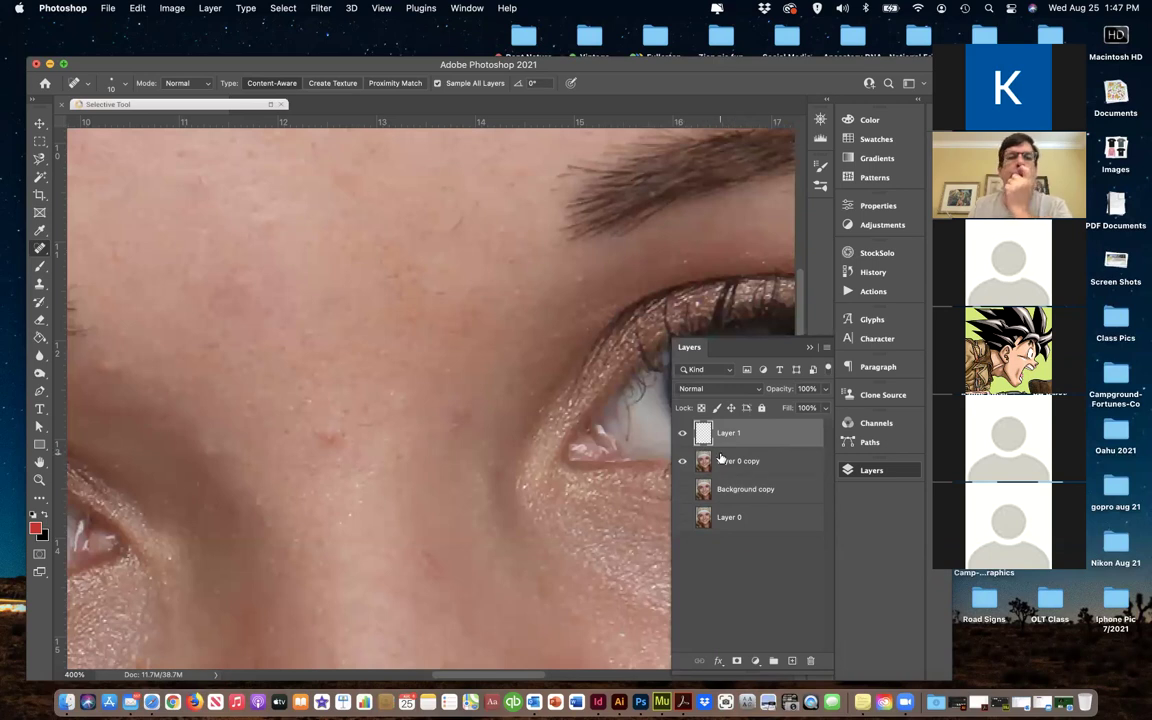
left_click(40, 248)
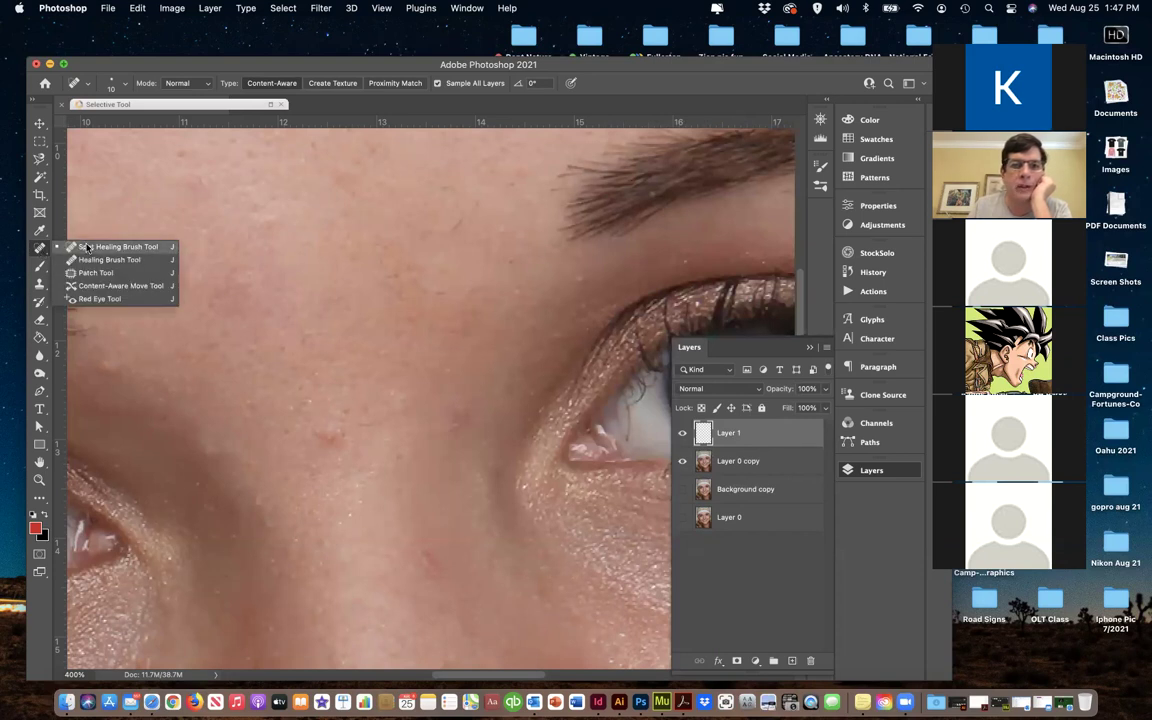
left_click(87, 247)
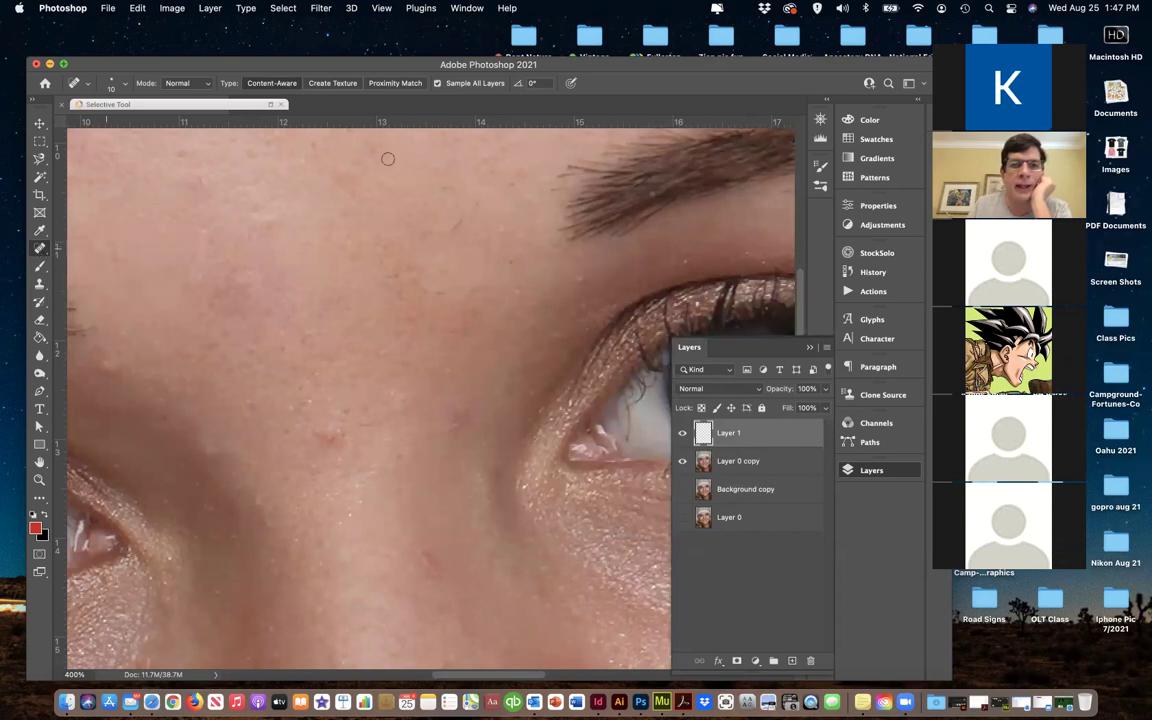
left_click(461, 86)
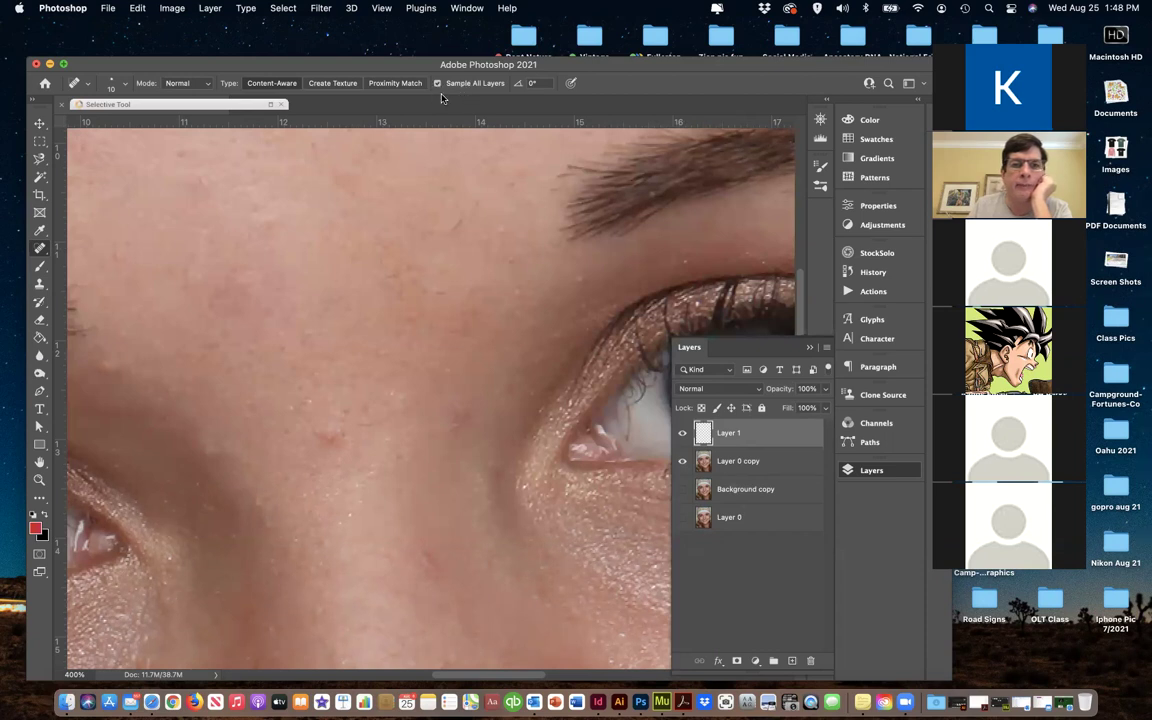
left_click(207, 85)
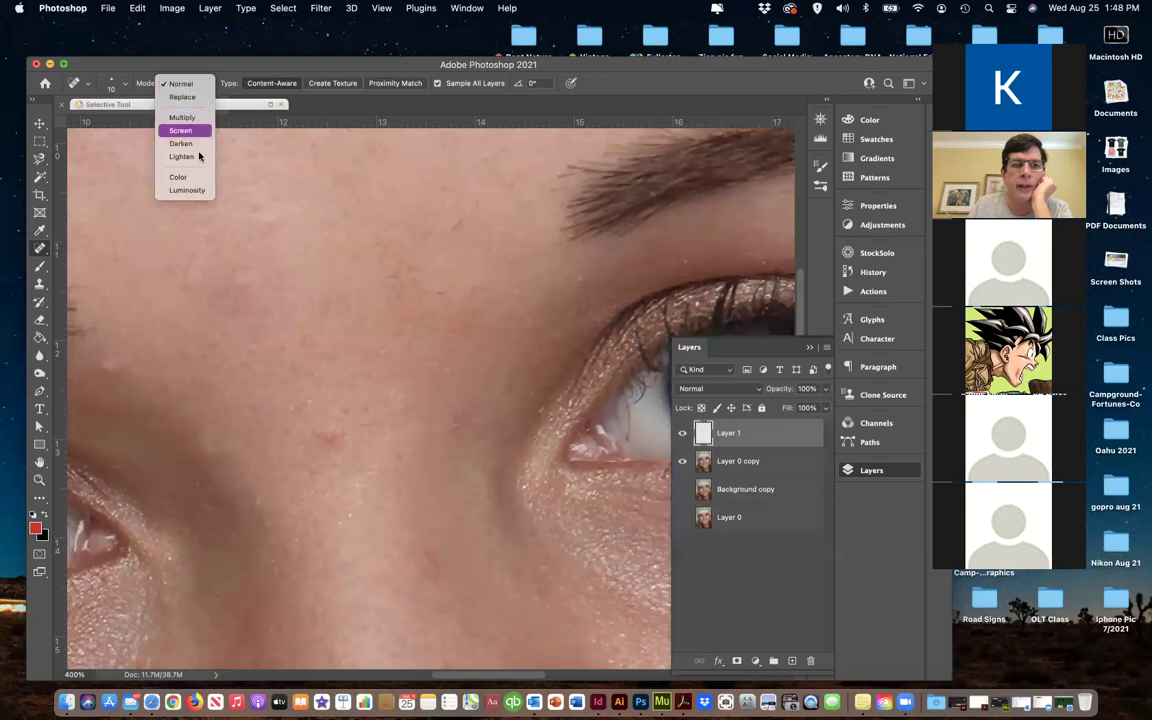
left_click(200, 84)
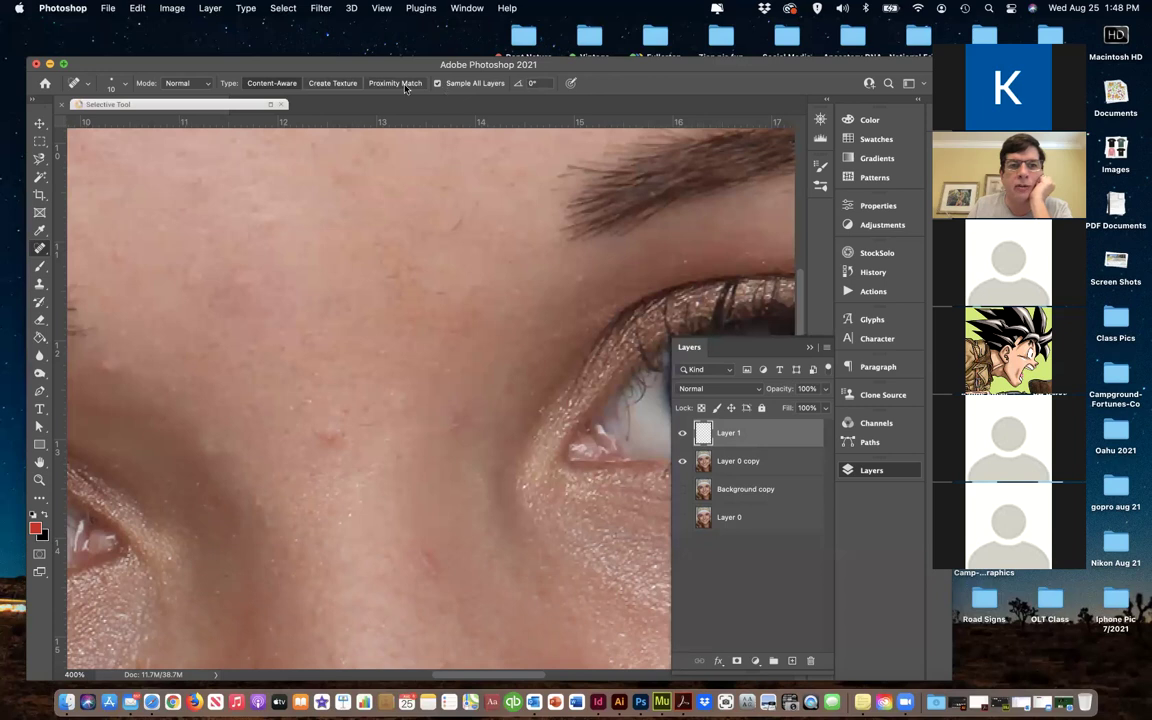
Heal the stray hairs and speck on the forehead and the red spot between the eyes on Layer 1
left_click(460, 216)
mouse_move(460, 216)
left_mouse_down()
mouse_move(447, 236)
mouse_move(471, 223)
mouse_move(448, 205)
left_mouse_up()
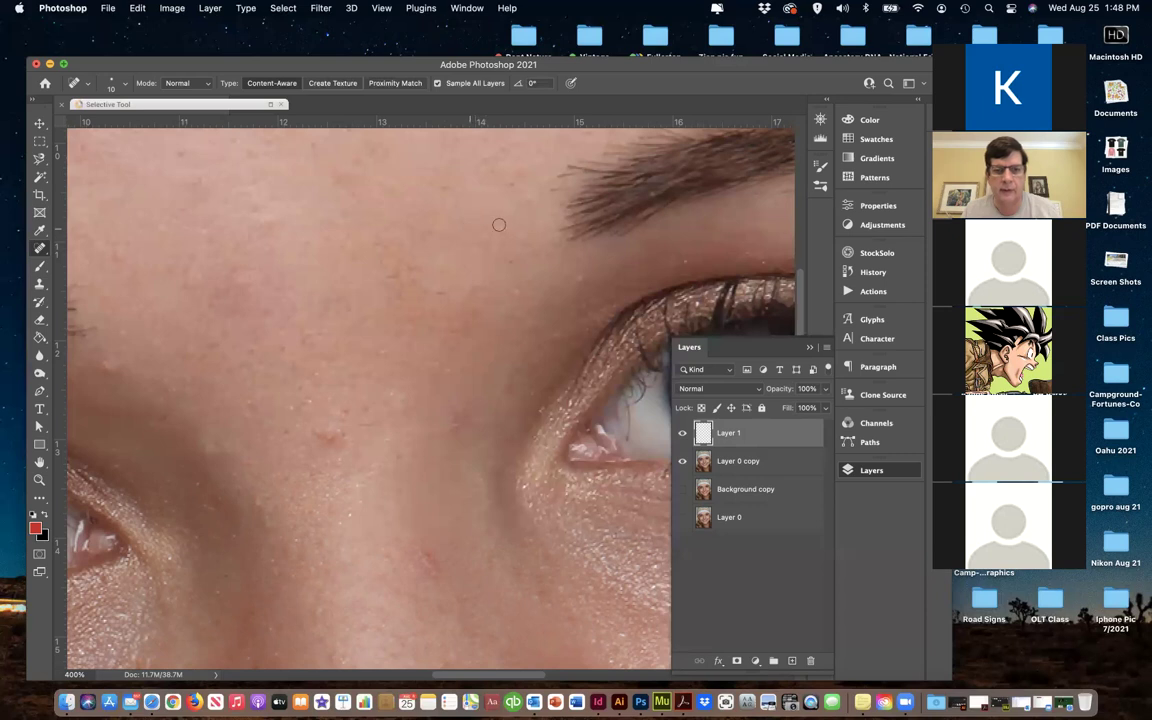
left_click(388, 277)
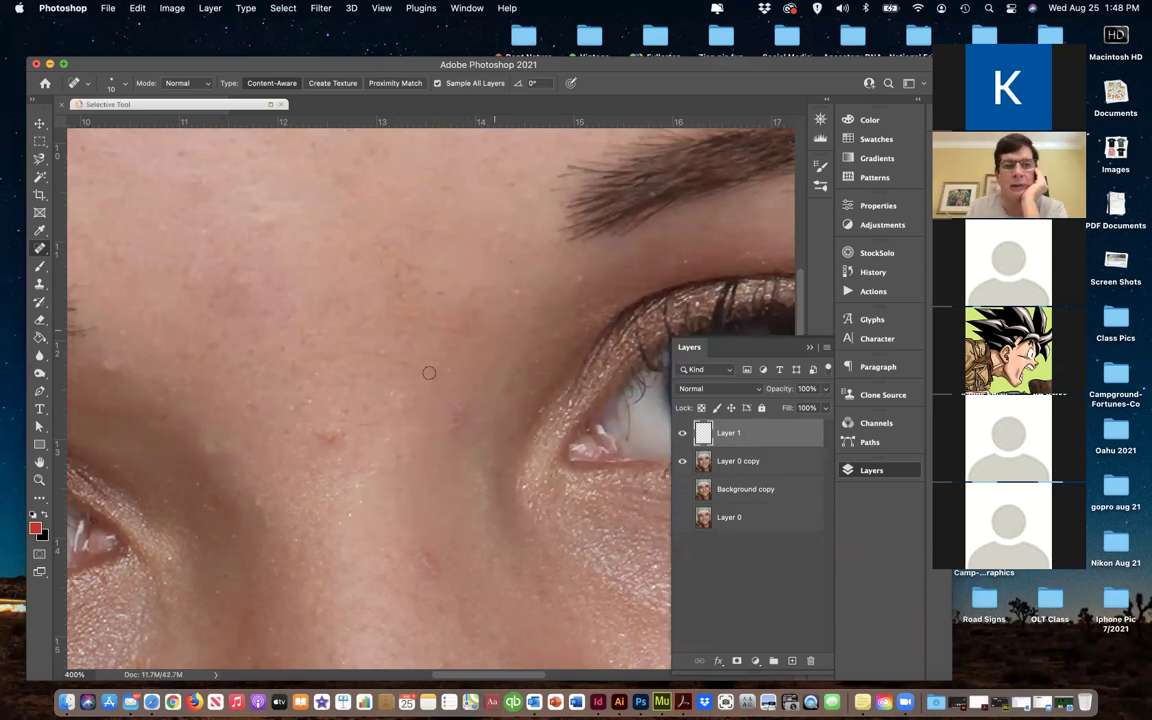
left_click(333, 434)
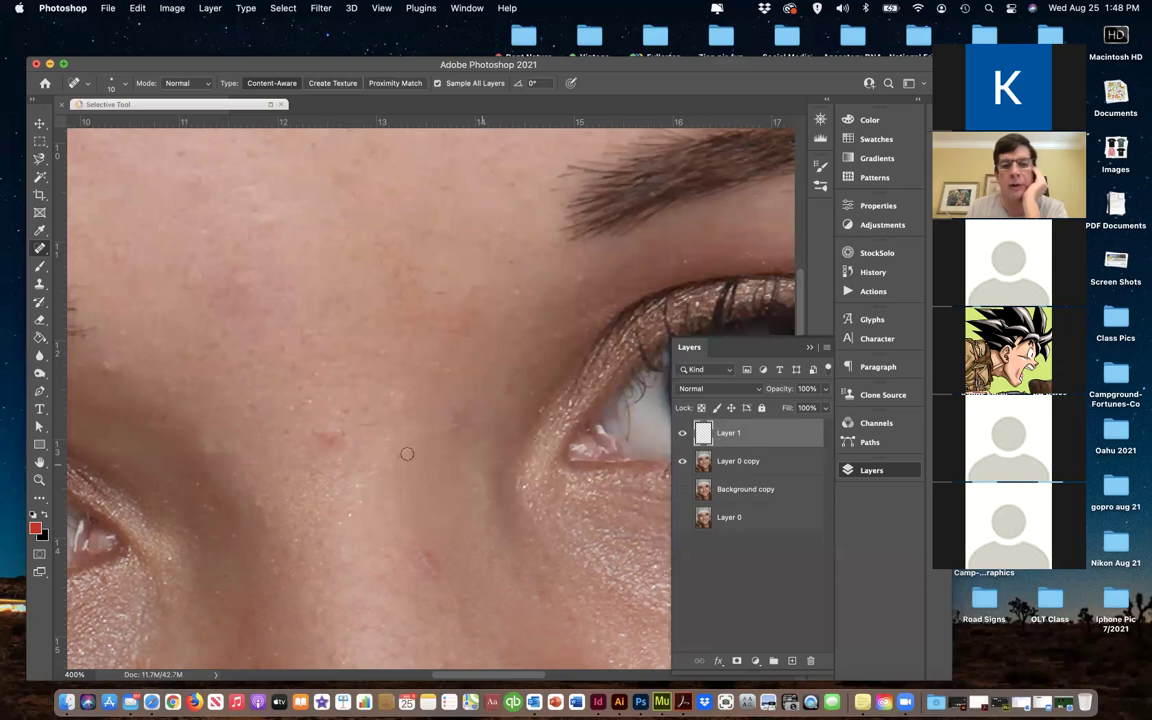
left_click_drag(336, 437, 333, 430)
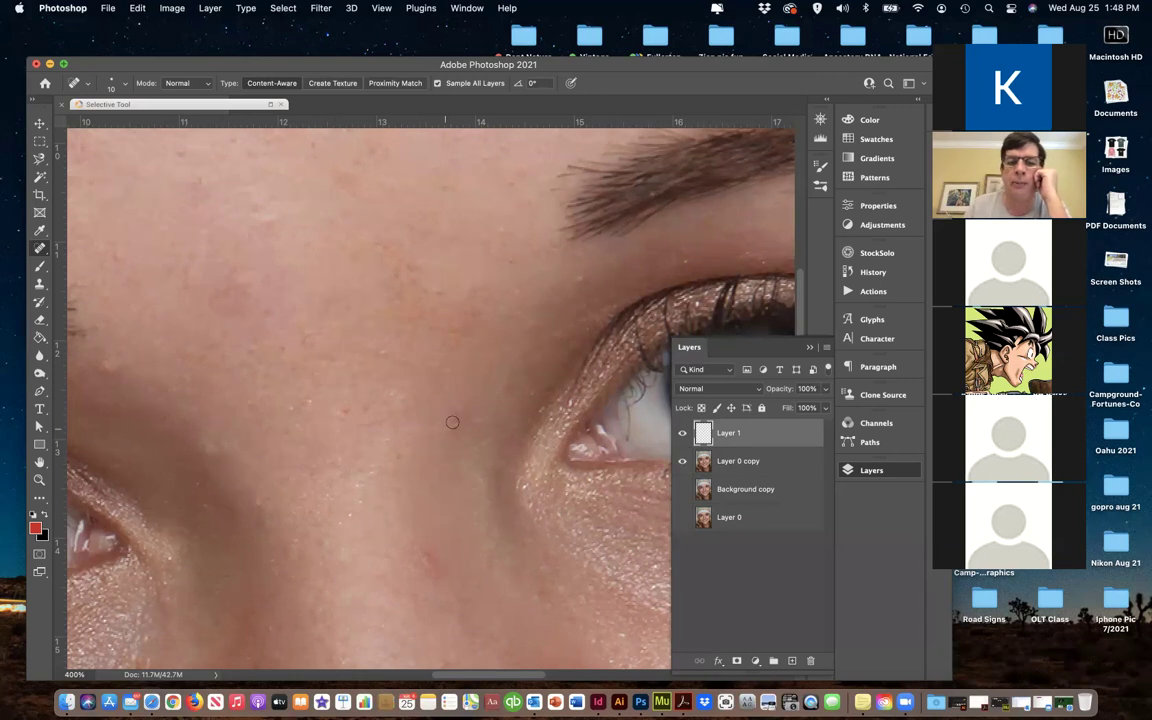
Heal the remaining specks along the bridge of the nose and on the forehead above the other eye on Layer 1
left_click_drag(455, 435, 457, 402)
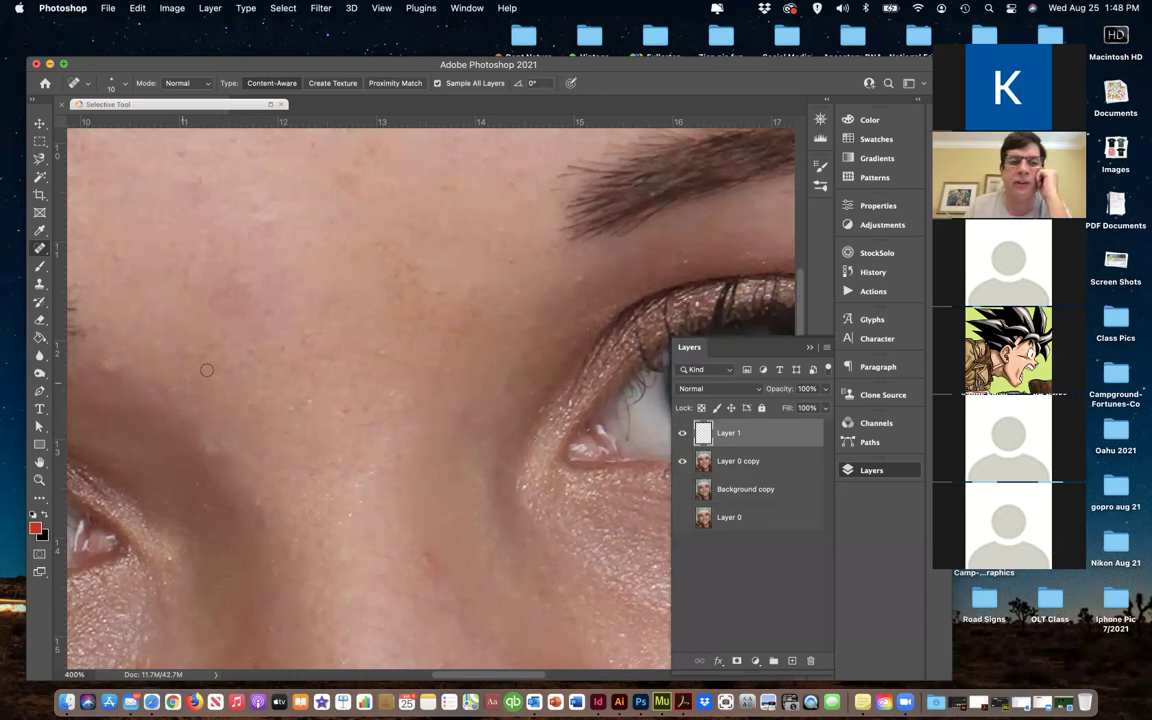
left_click(102, 364)
left_click_drag(116, 256, 141, 252)
left_click_drag(422, 566, 410, 550)
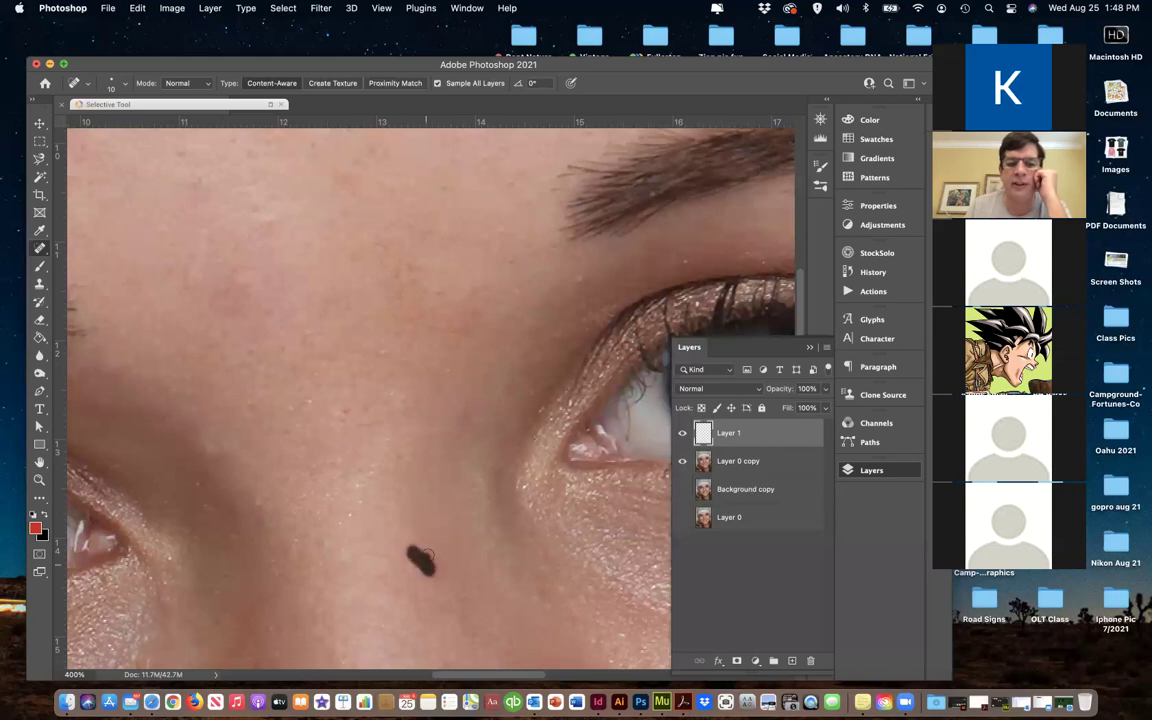
left_click(294, 542)
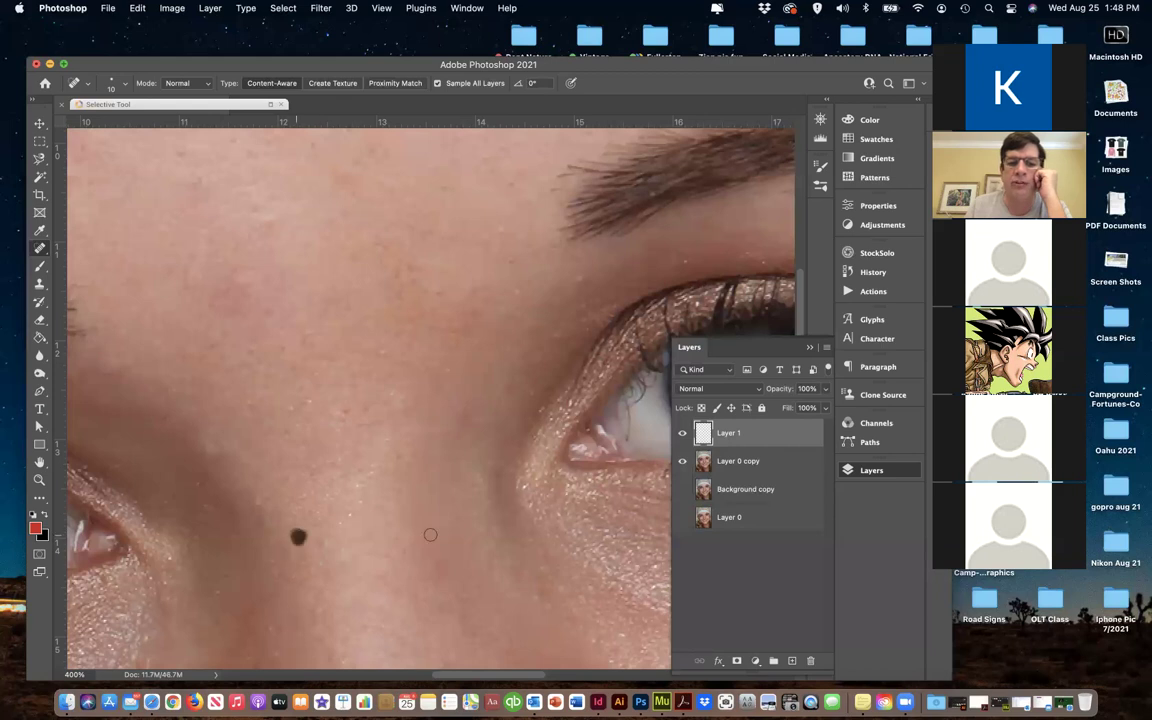
Compare the skin with and without Layer 1, view Layer 1's healing strokes alone, and show Layer 0 copy again
left_click(682, 433)
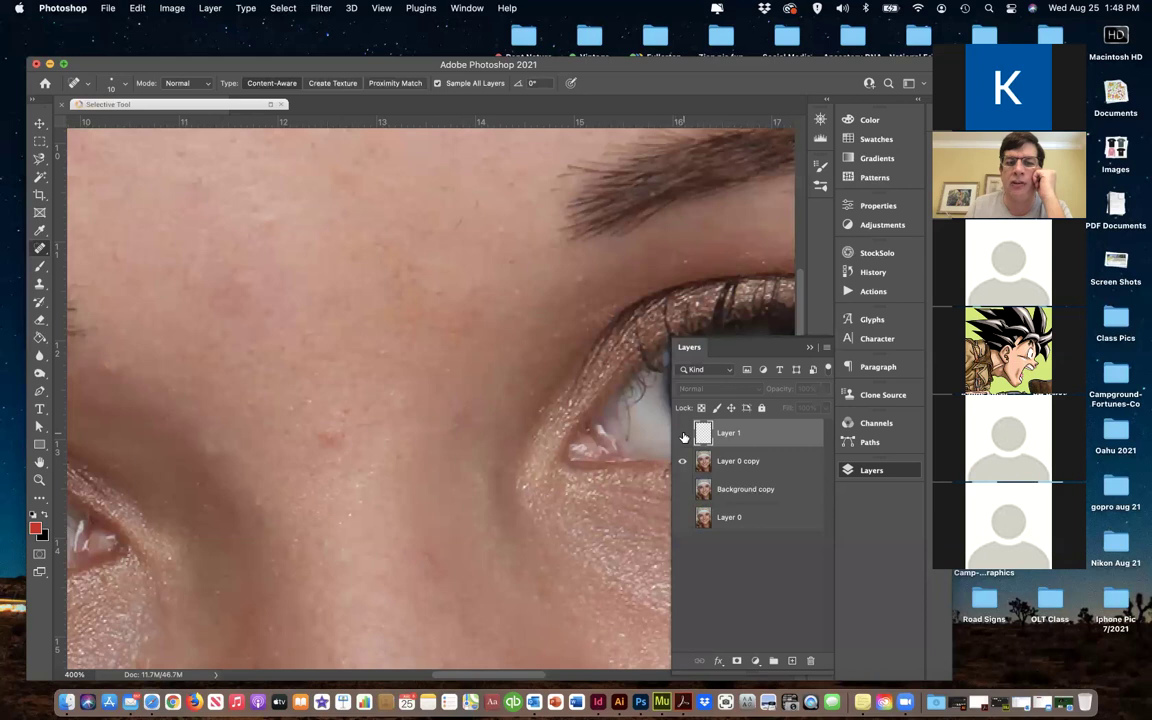
left_click(683, 434)
left_click(683, 434, "alt")
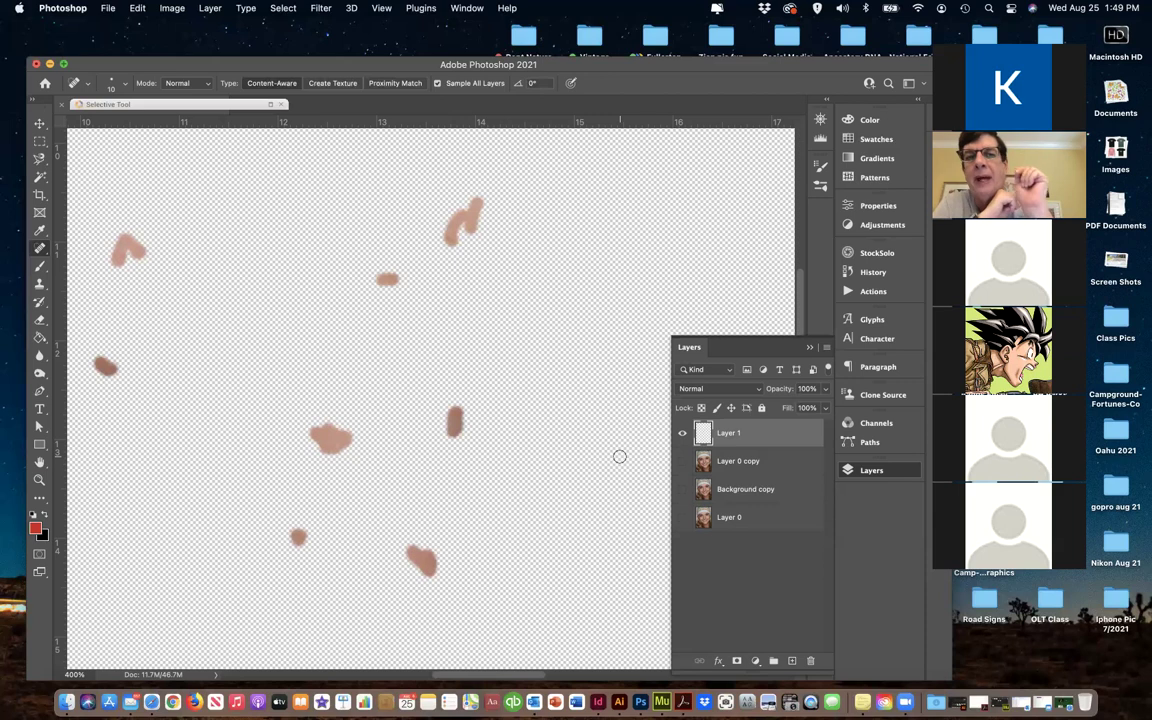
left_click(682, 461, "alt")
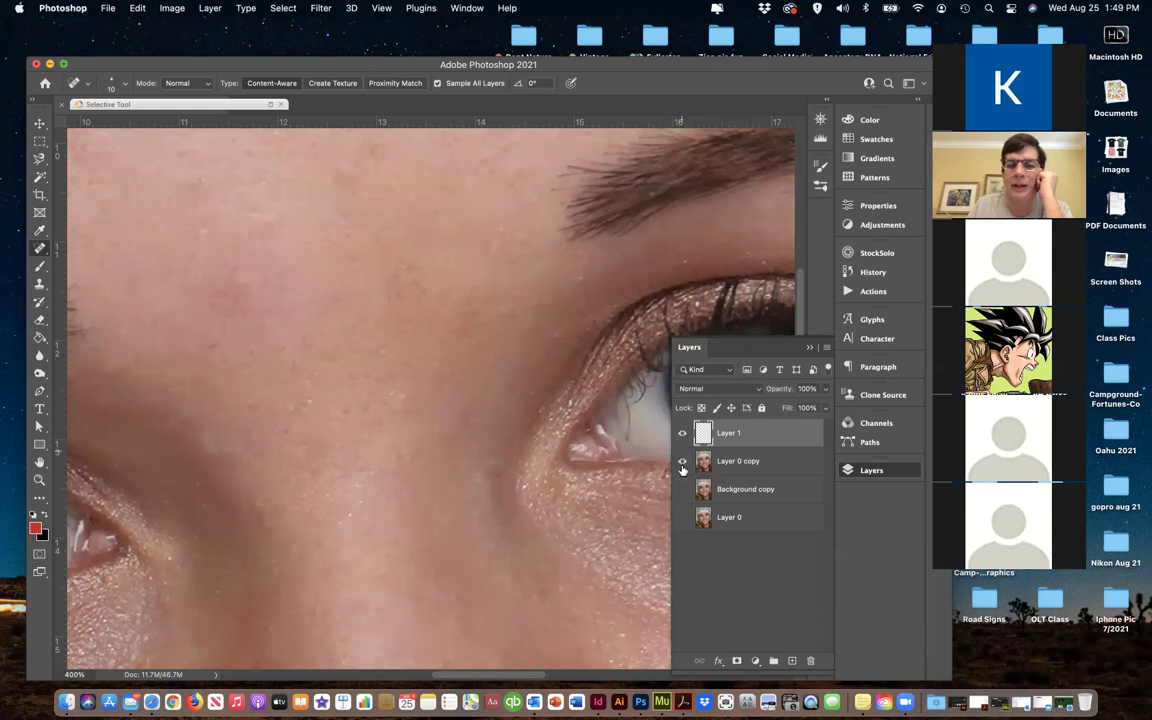
Show only Layer 1, erase its healed patch between the eyes with the Eraser, and show Layer 0 copy again
left_click(682, 433, "alt")
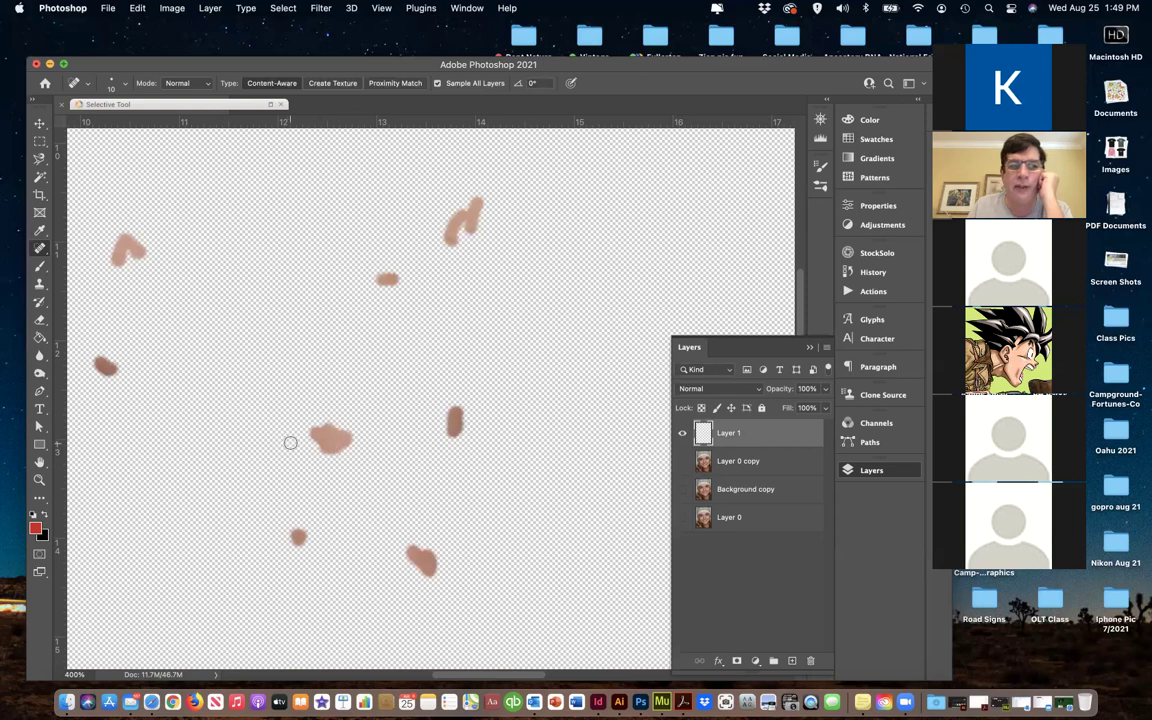
left_click(40, 321)
left_click(93, 288)
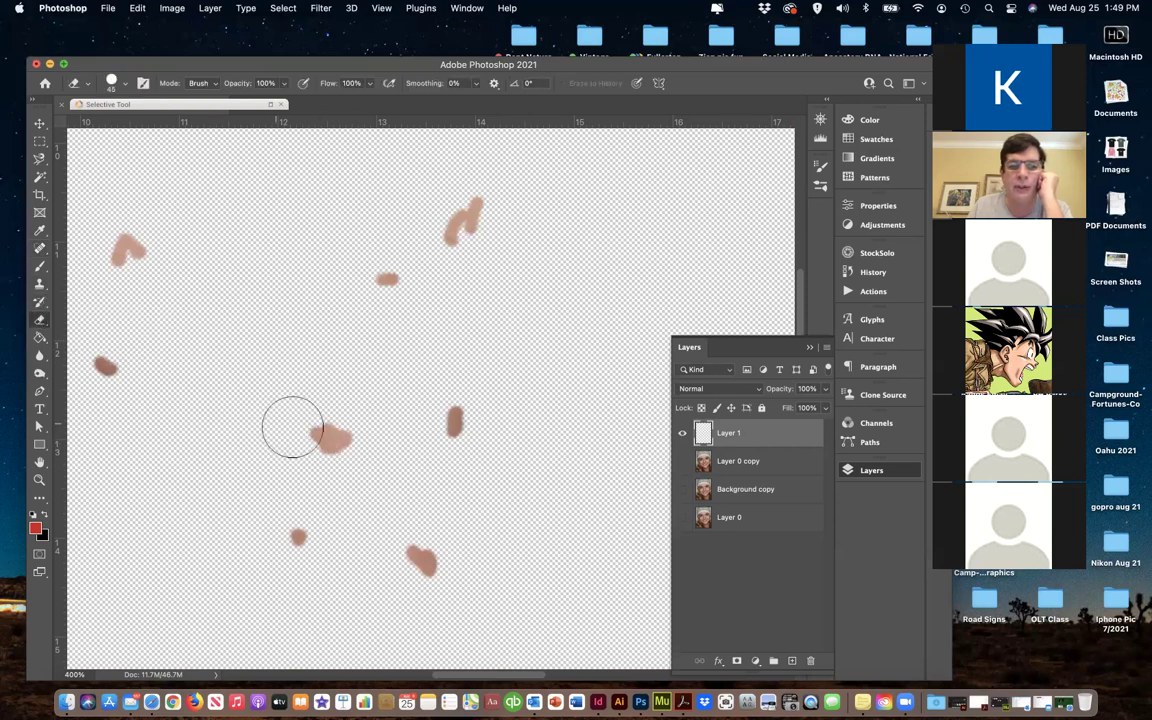
left_click(683, 462)
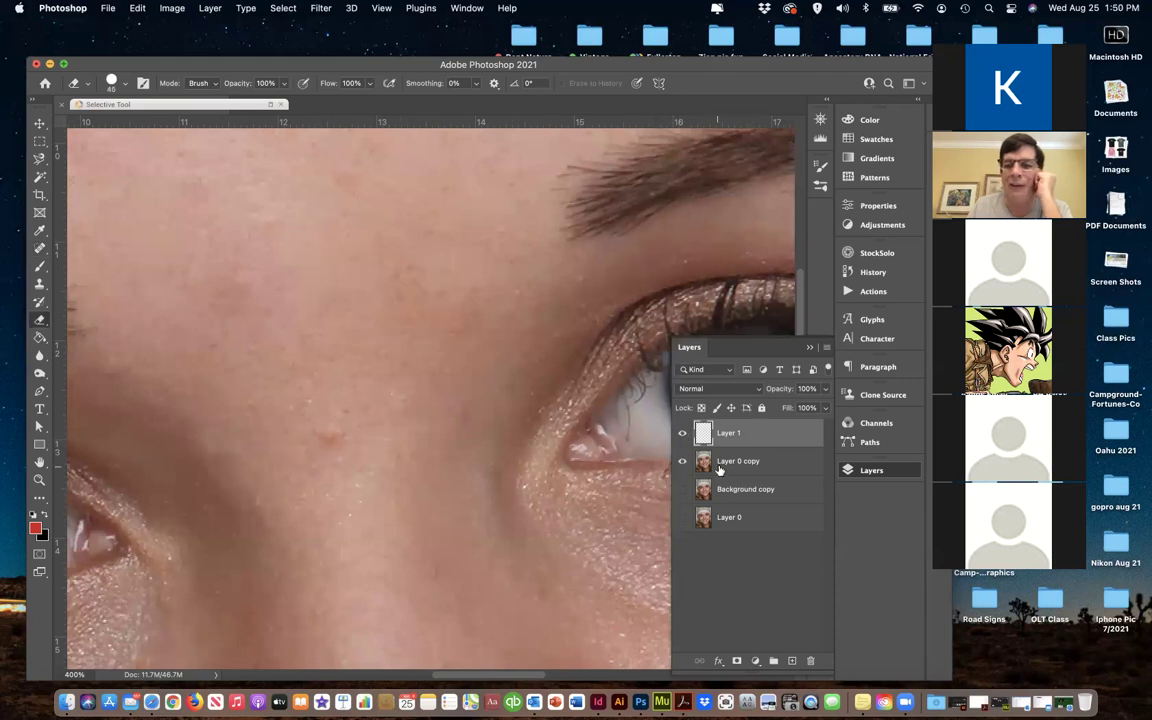
Hide Layer 0 copy and Layer 1, and show and select Background copy to view the retouching made directly on it
left_click(683, 458)
left_click(682, 433)
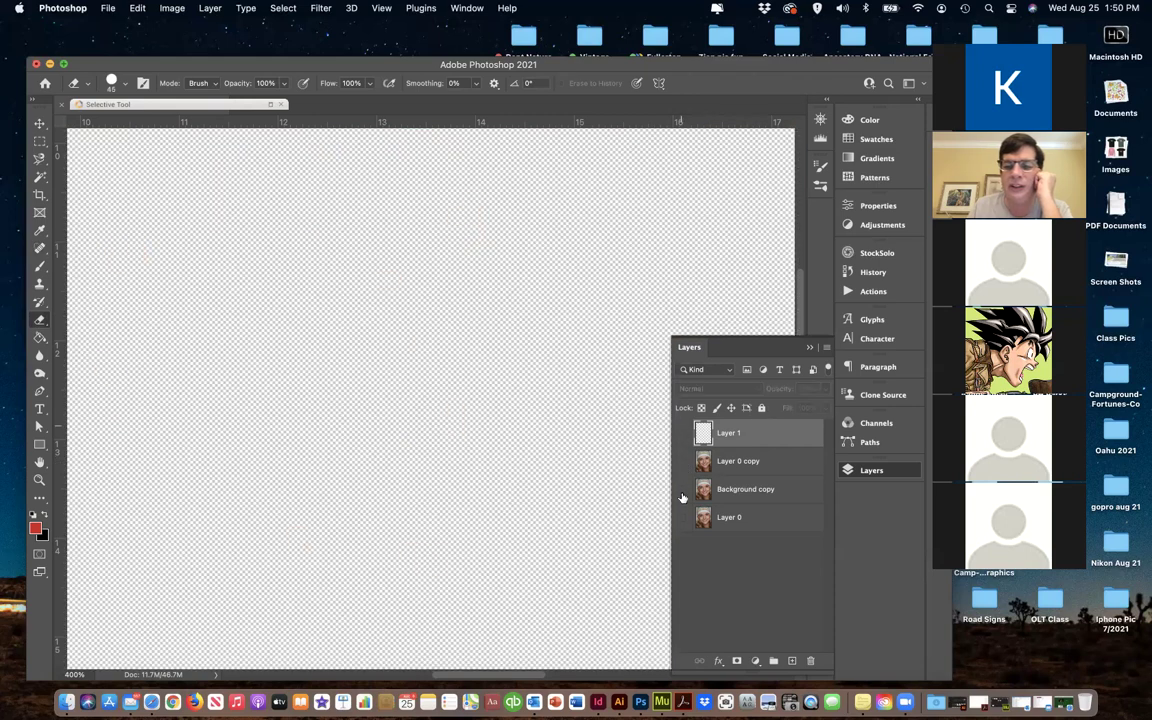
left_click(682, 489)
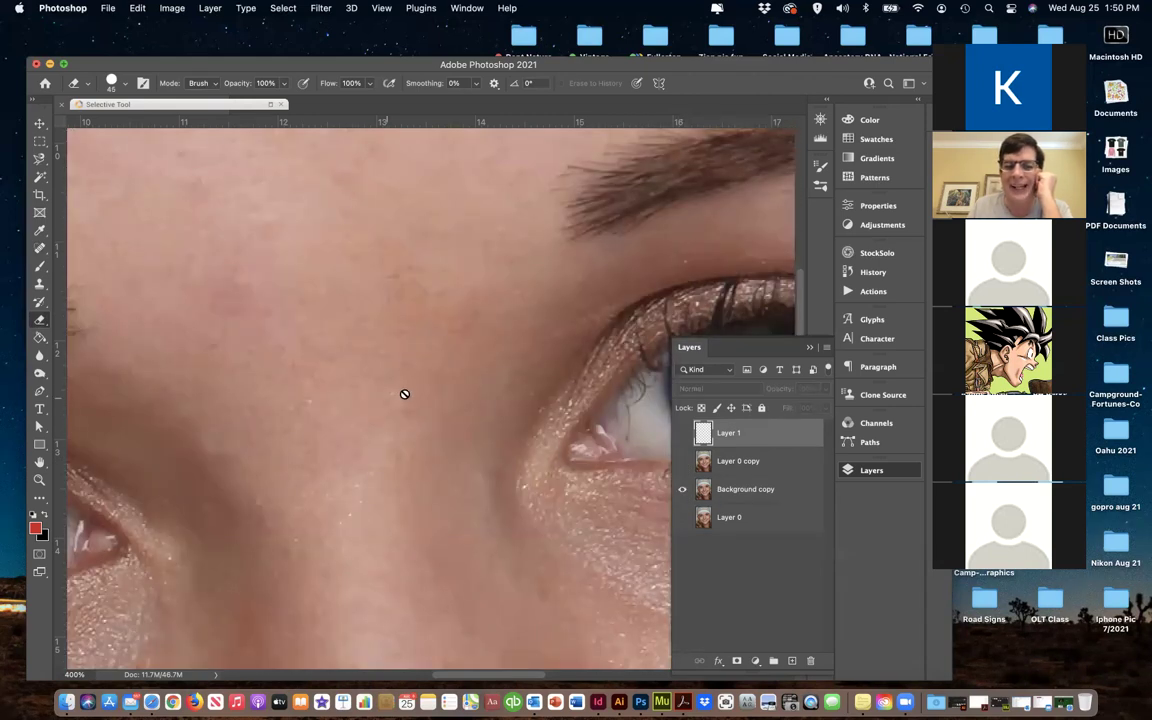
left_click(748, 497)
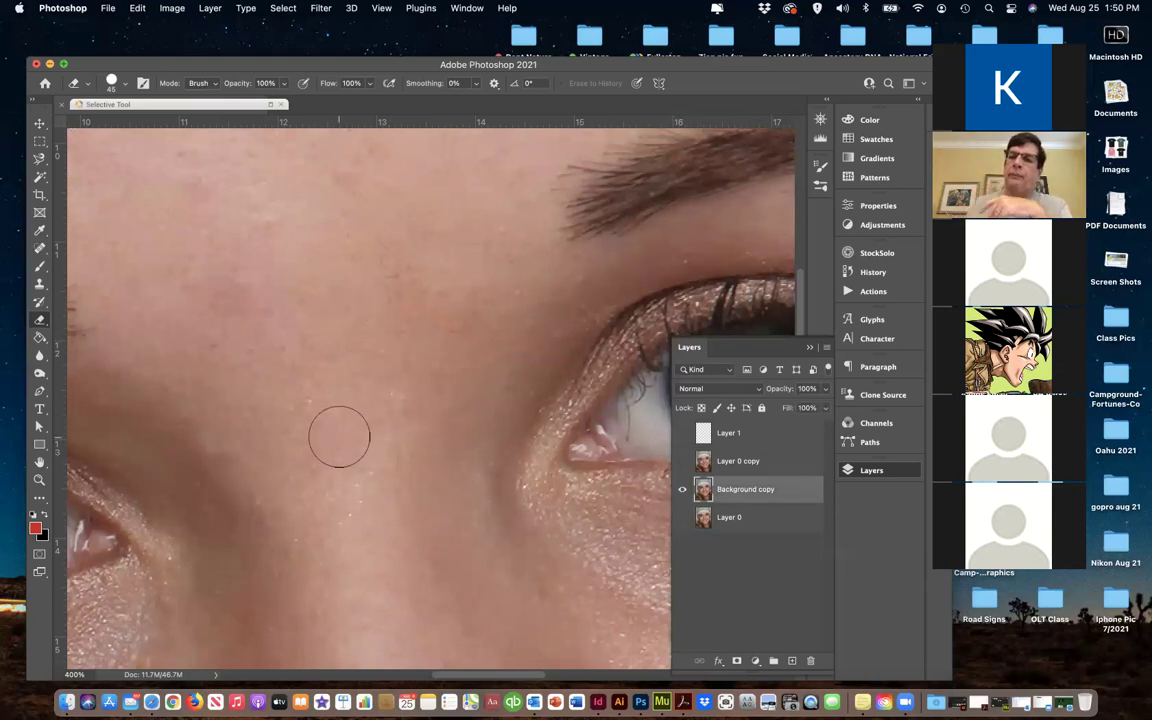
Review the document's history from the latest state back to the opening girlinhat.jpg snapshot
scroll(339, 437, "left", 2)
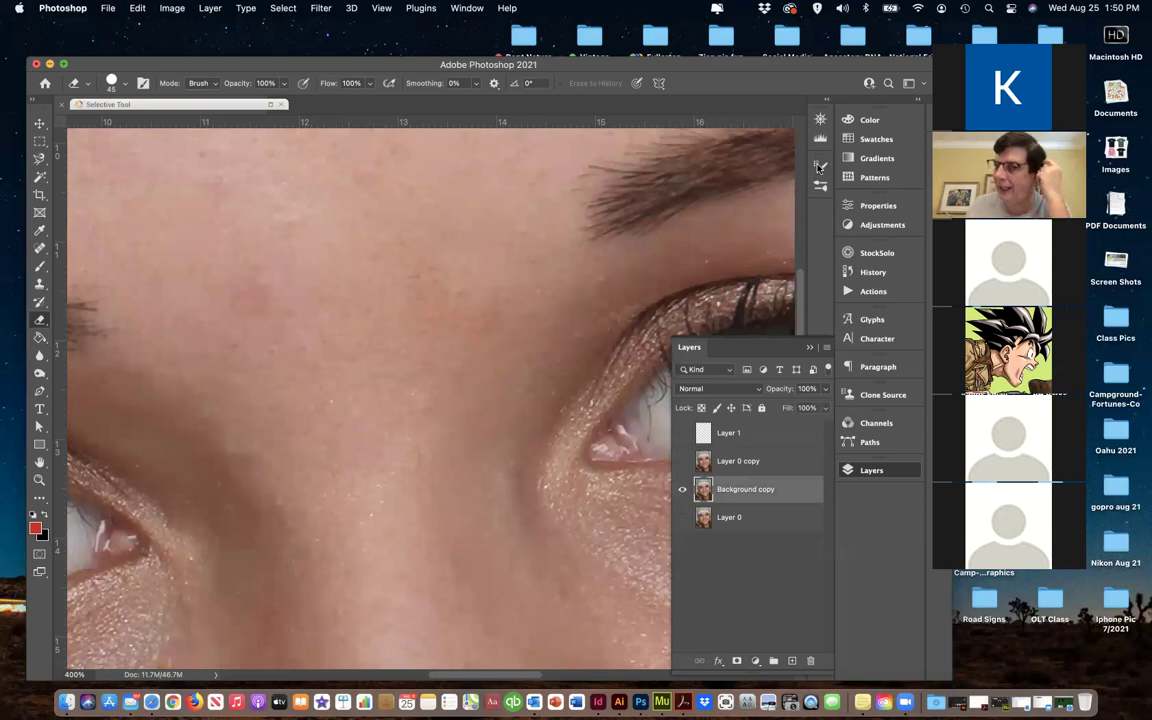
left_click(819, 166)
left_click(819, 166)
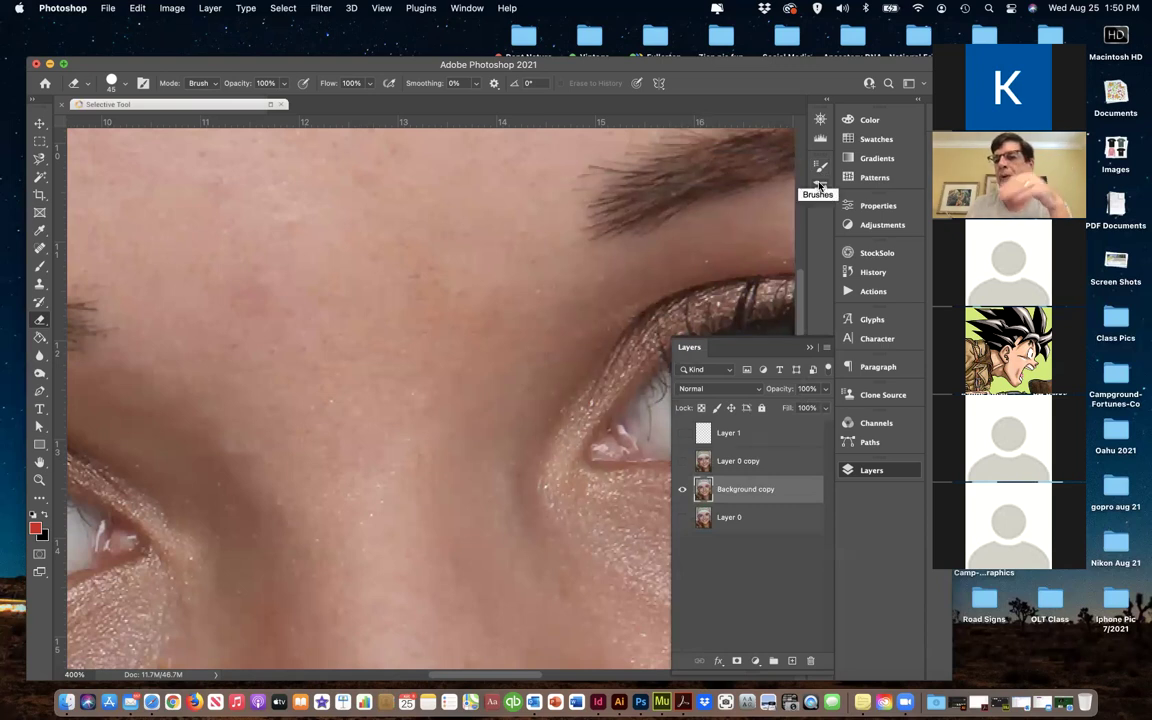
left_click(871, 272)
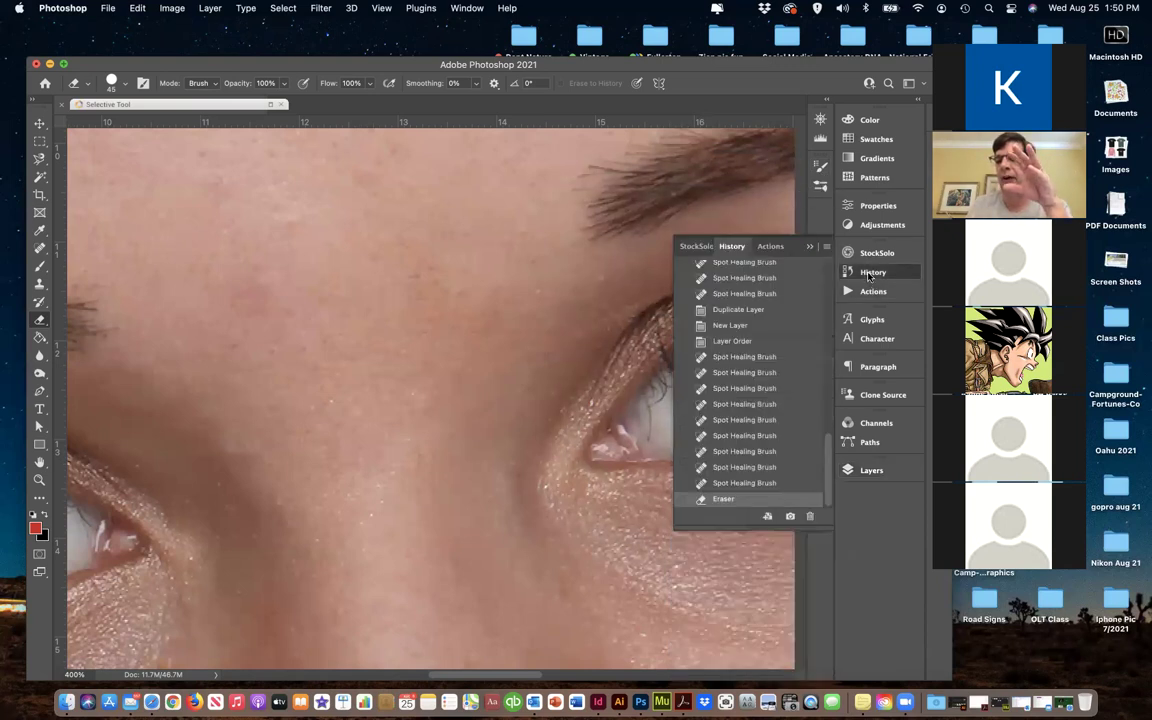
scroll(760, 392, "up", 5)
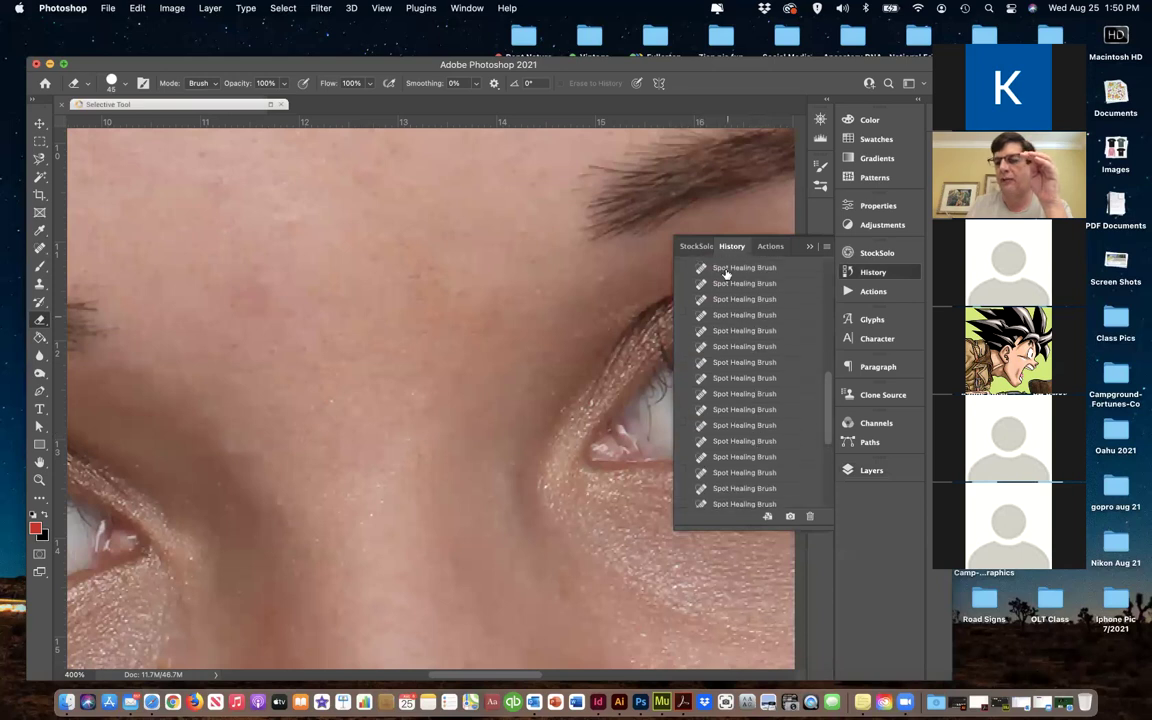
scroll(748, 308, "up", 5)
scroll(750, 320, "up", 5)
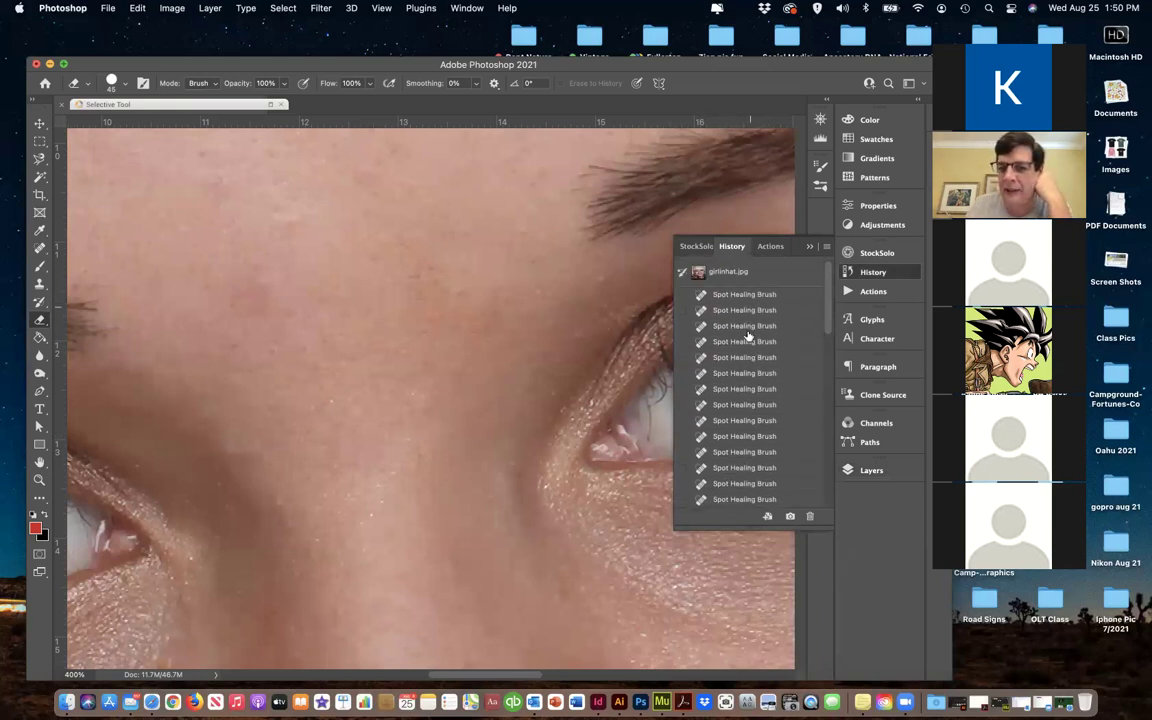
scroll(748, 339, "down", 5)
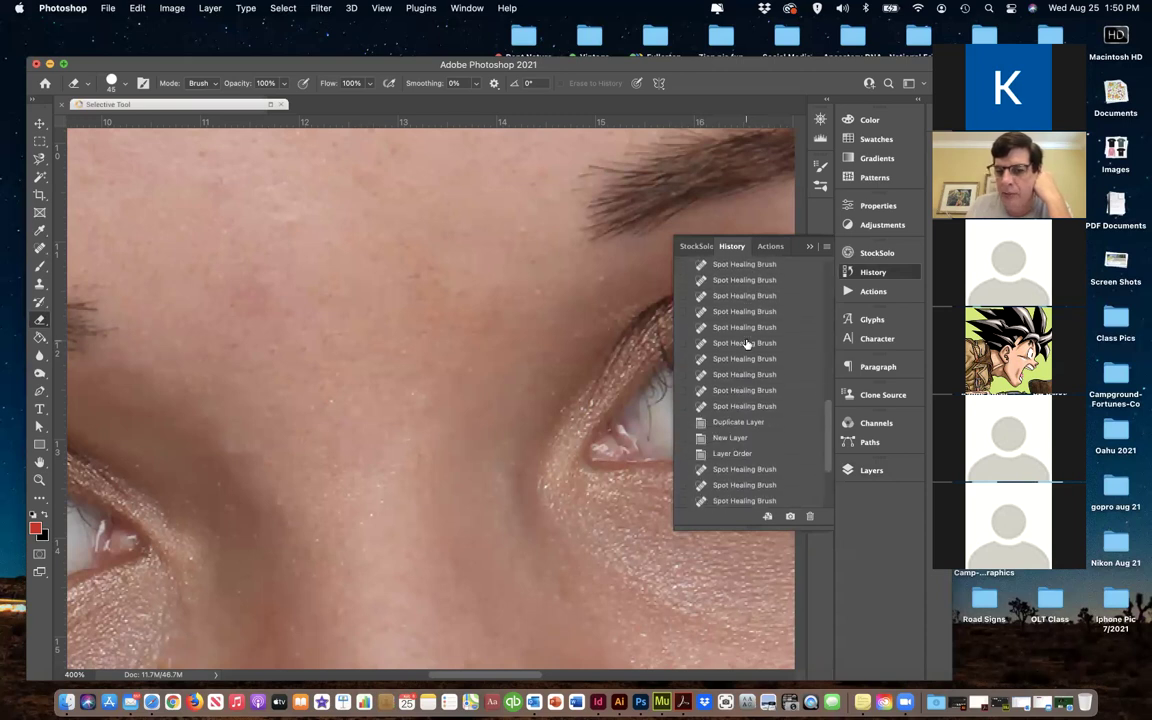
left_click(810, 246)
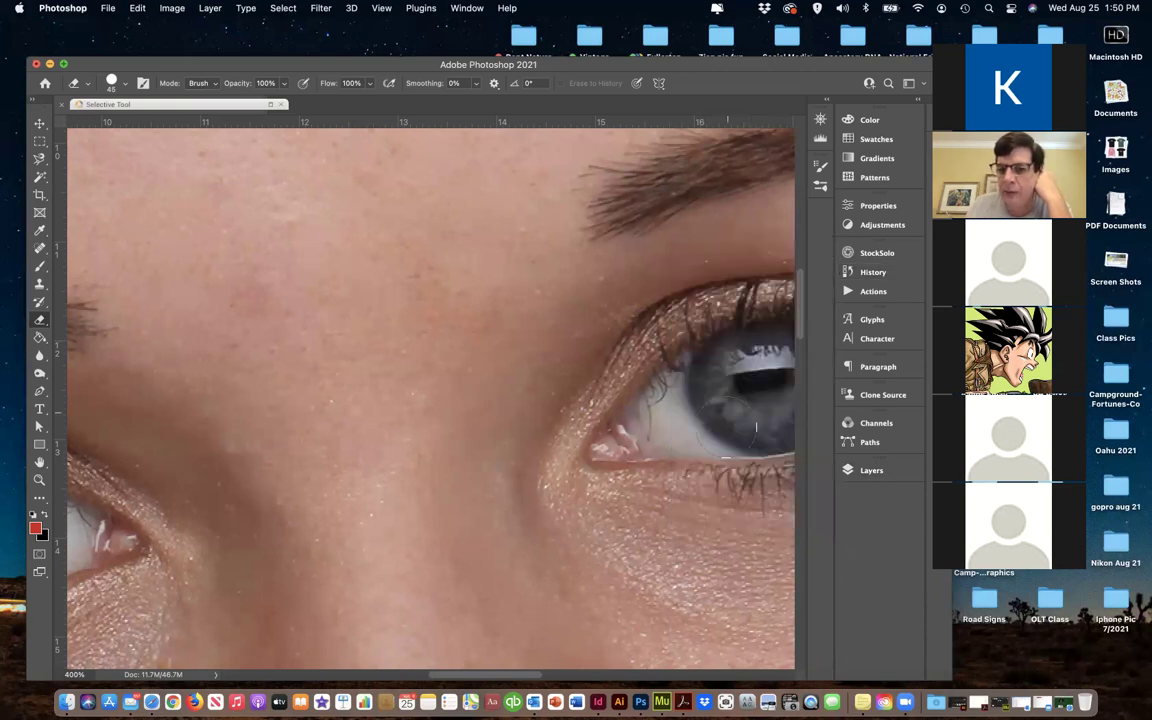
Hide Background copy, view Layer 1's healing patches alone and over Layer 0 copy, and compare the skin with and without them
left_click(870, 470)
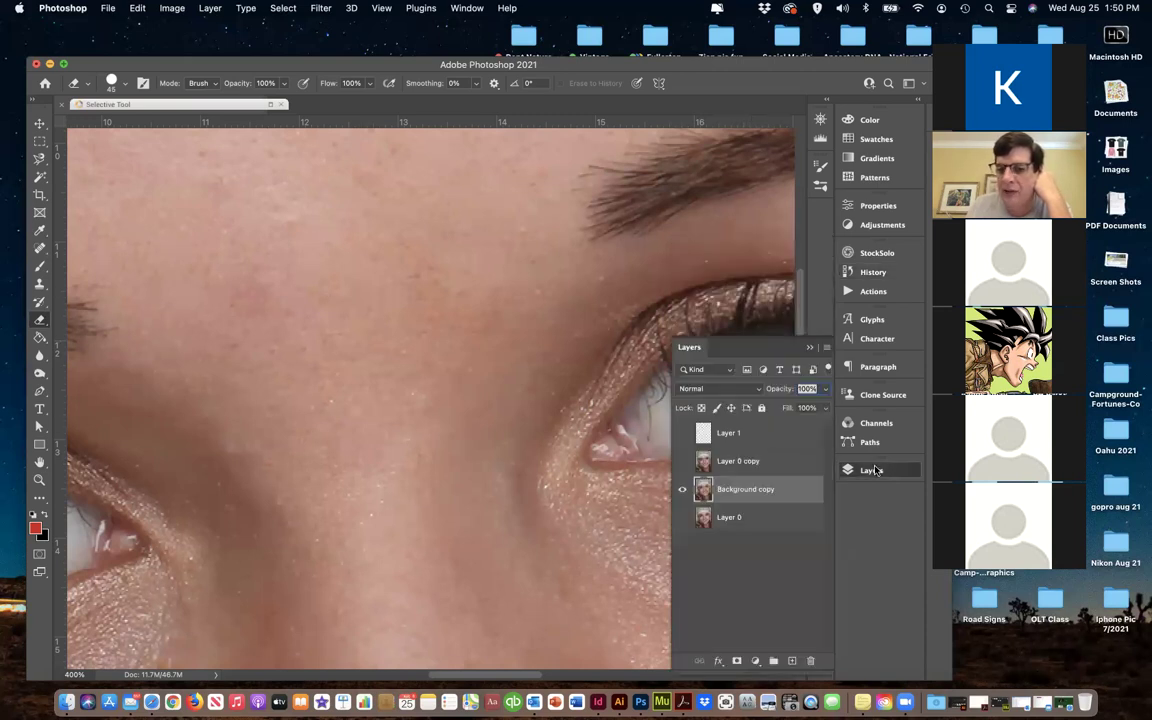
left_click(682, 486, "alt")
left_click(682, 432, "alt")
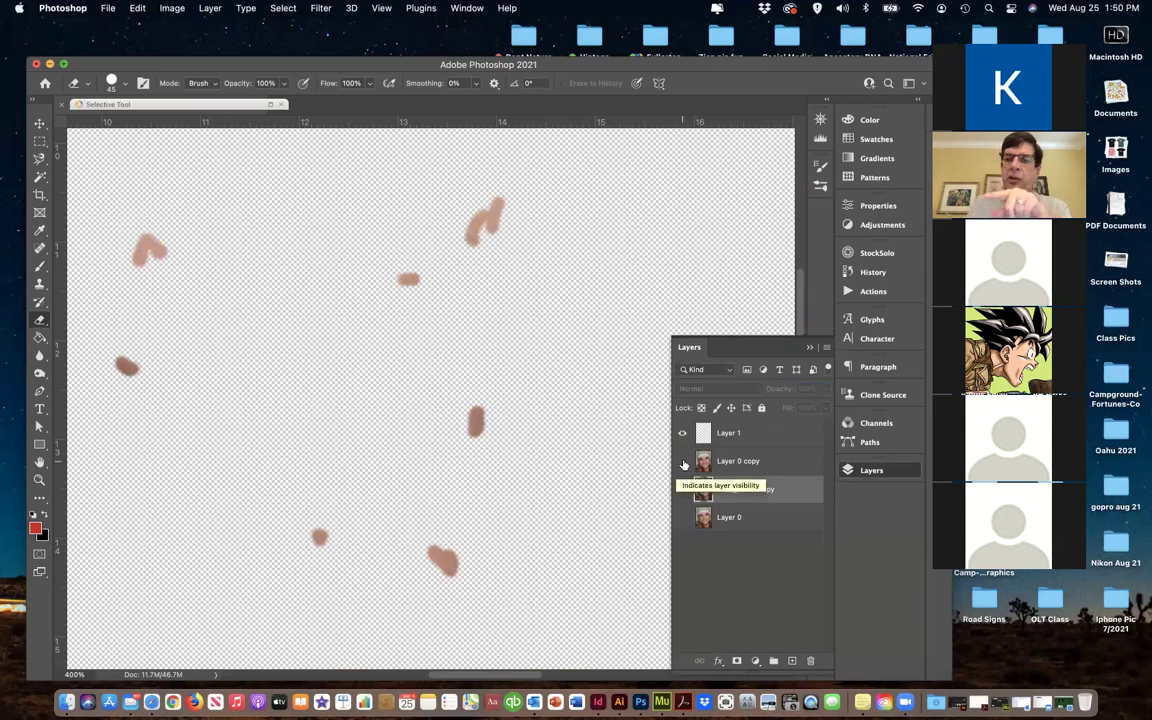
left_click(684, 463)
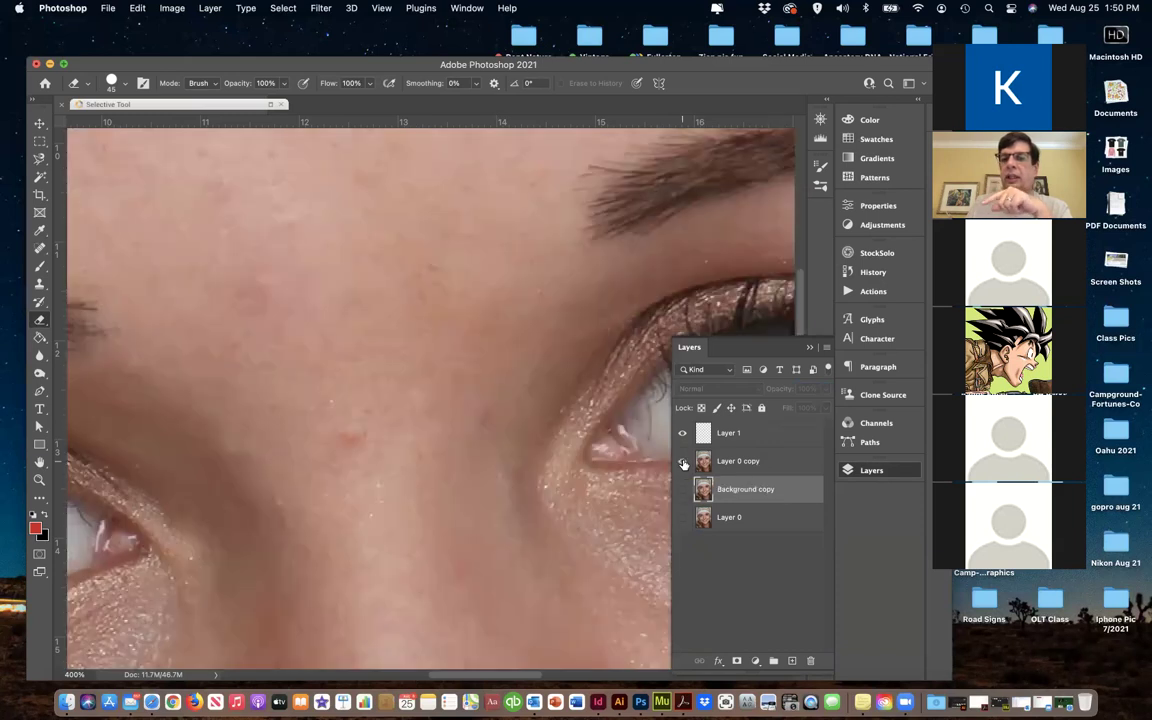
left_click(683, 434)
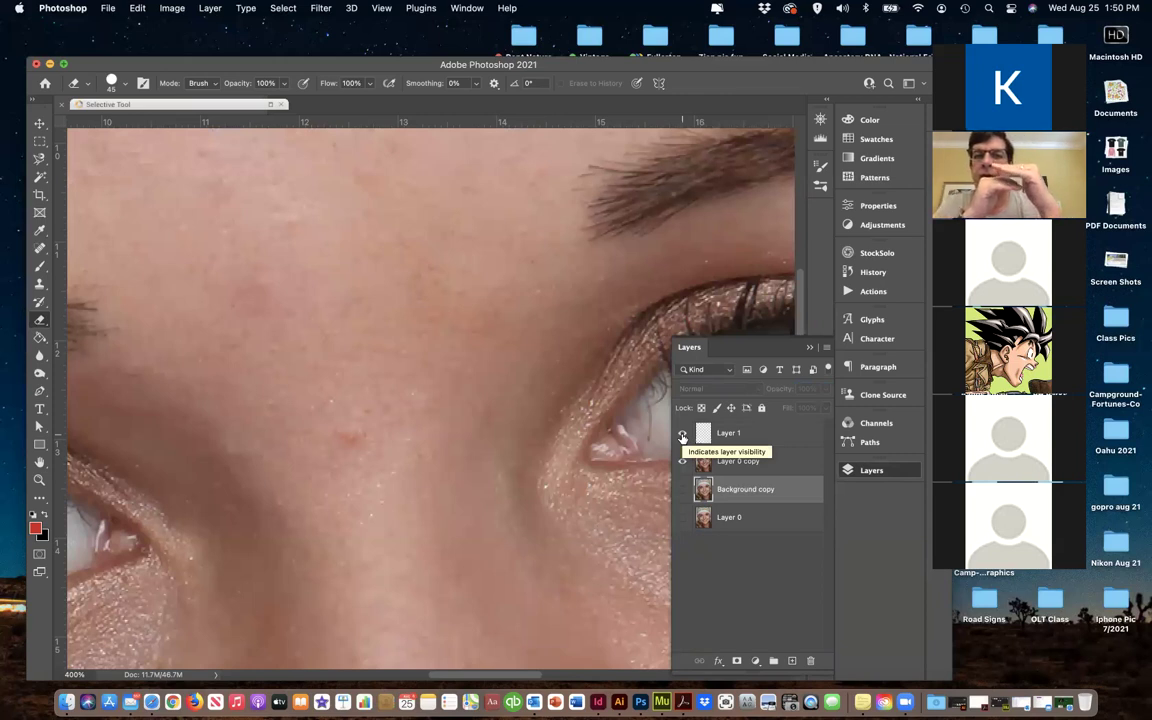
left_click(683, 435)
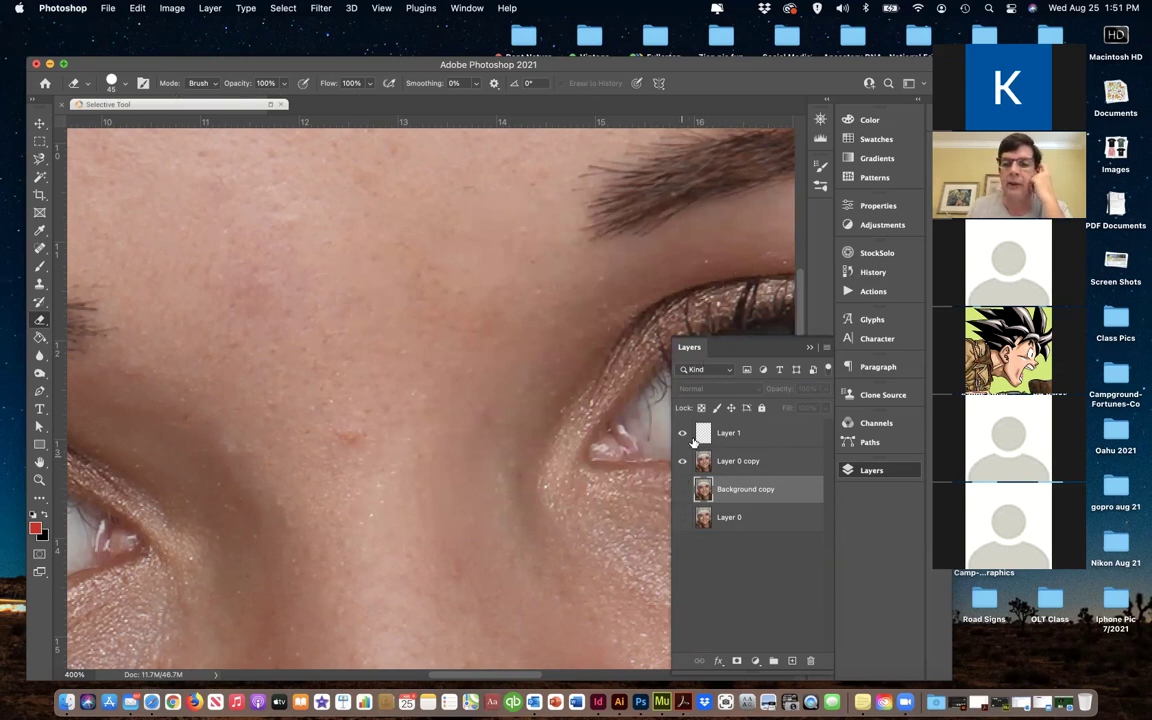
On Layer 1, heal the red spot between the eyes, the mole on the cheek and the marks beside the nose with a size 30 Spot Healing Brush
left_click(728, 432)
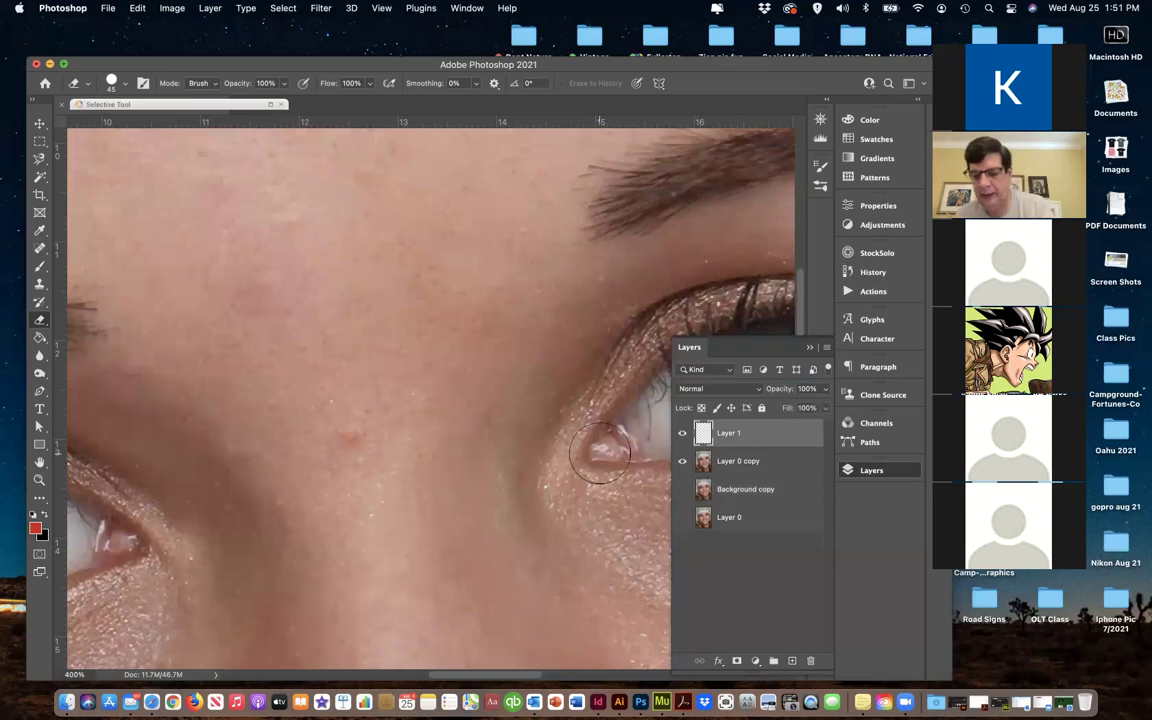
key("super+minus")
key("super+minus")
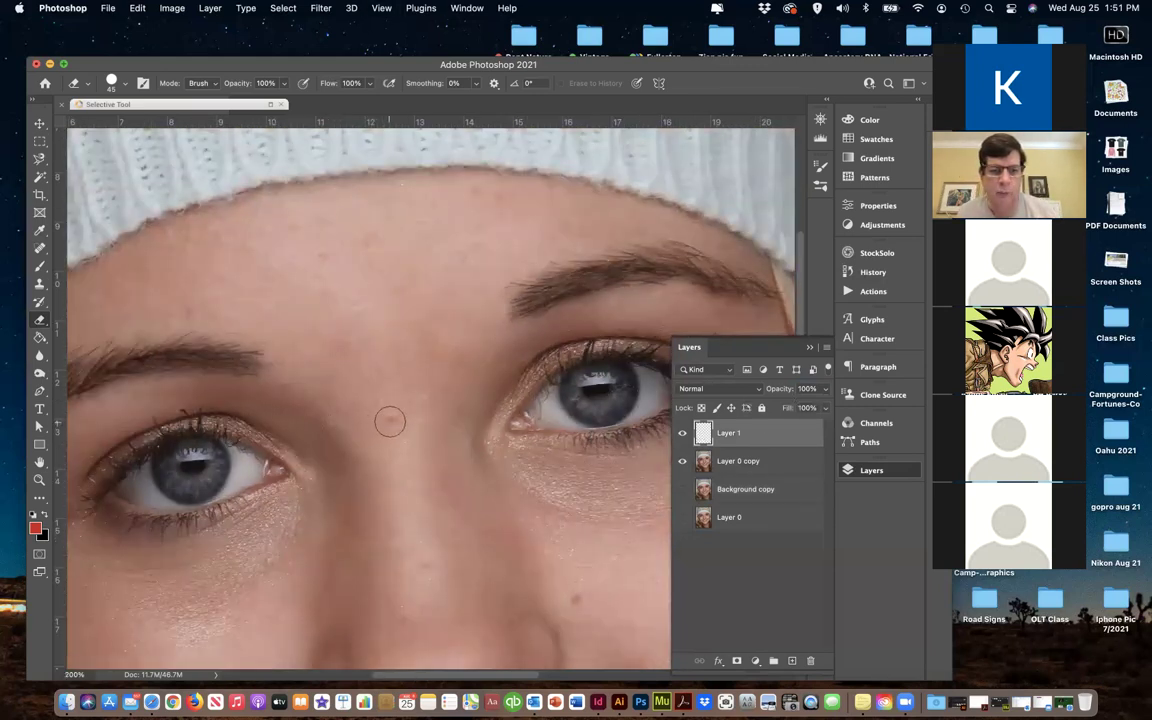
left_click(40, 247)
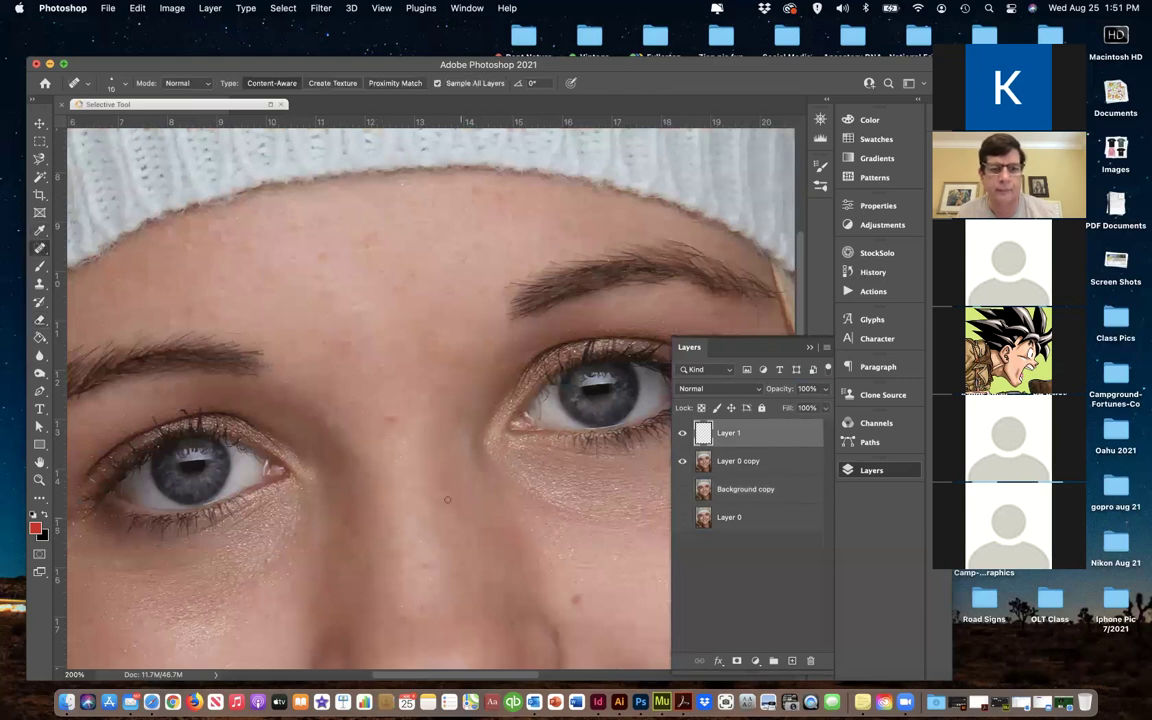
key("bracketright")
left_click(391, 419)
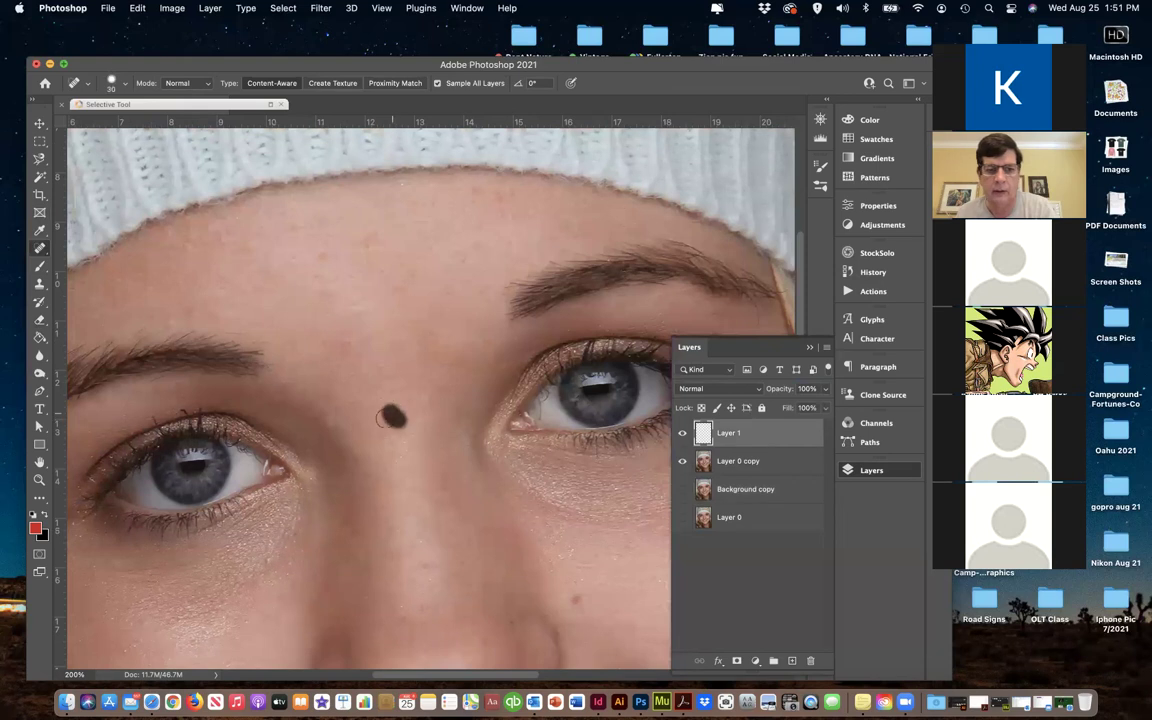
left_click(575, 598)
mouse_move(500, 621)
left_mouse_down()
mouse_move(513, 621)
mouse_move(490, 628)
left_mouse_up()
left_click(483, 632)
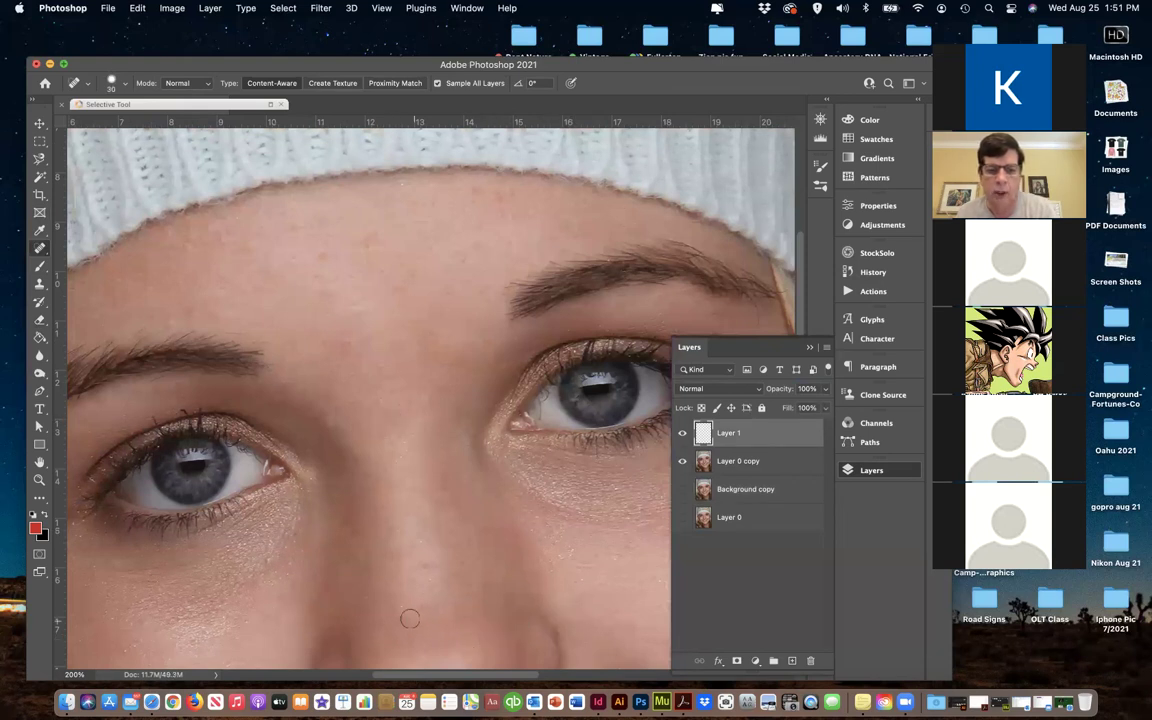
Heal the blemishes across the forehead and the spots on the cheek above the smile line on Layer 1
left_click_drag(325, 333, 300, 315)
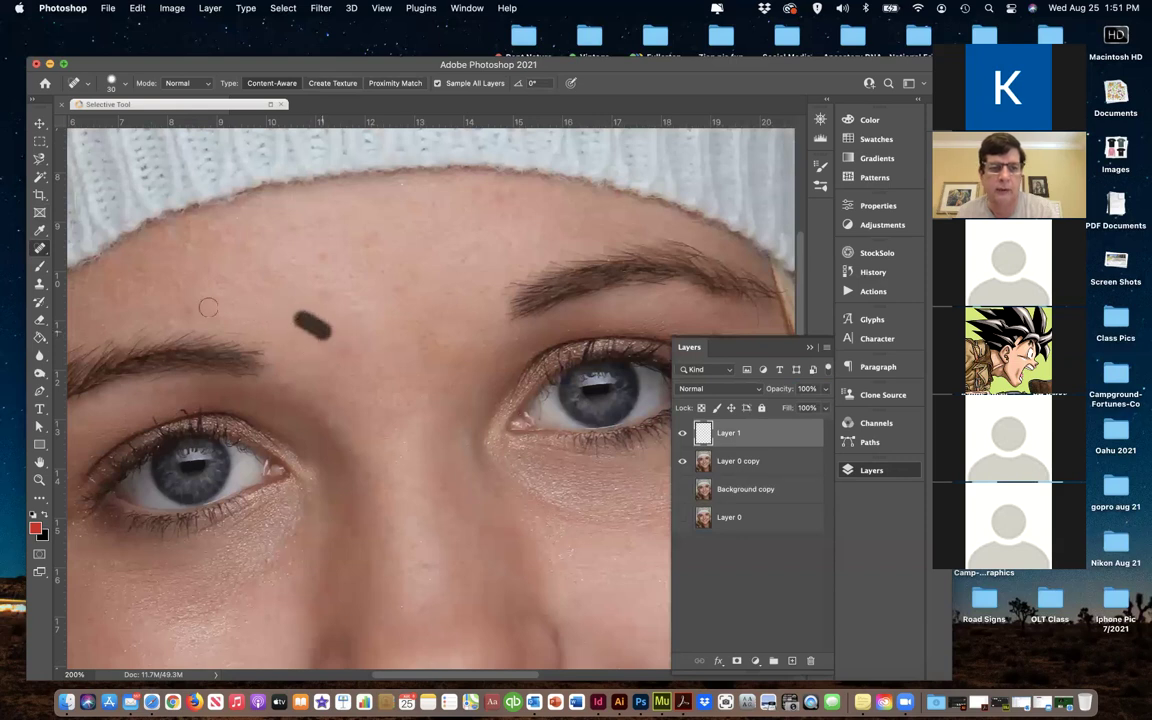
left_click(180, 281)
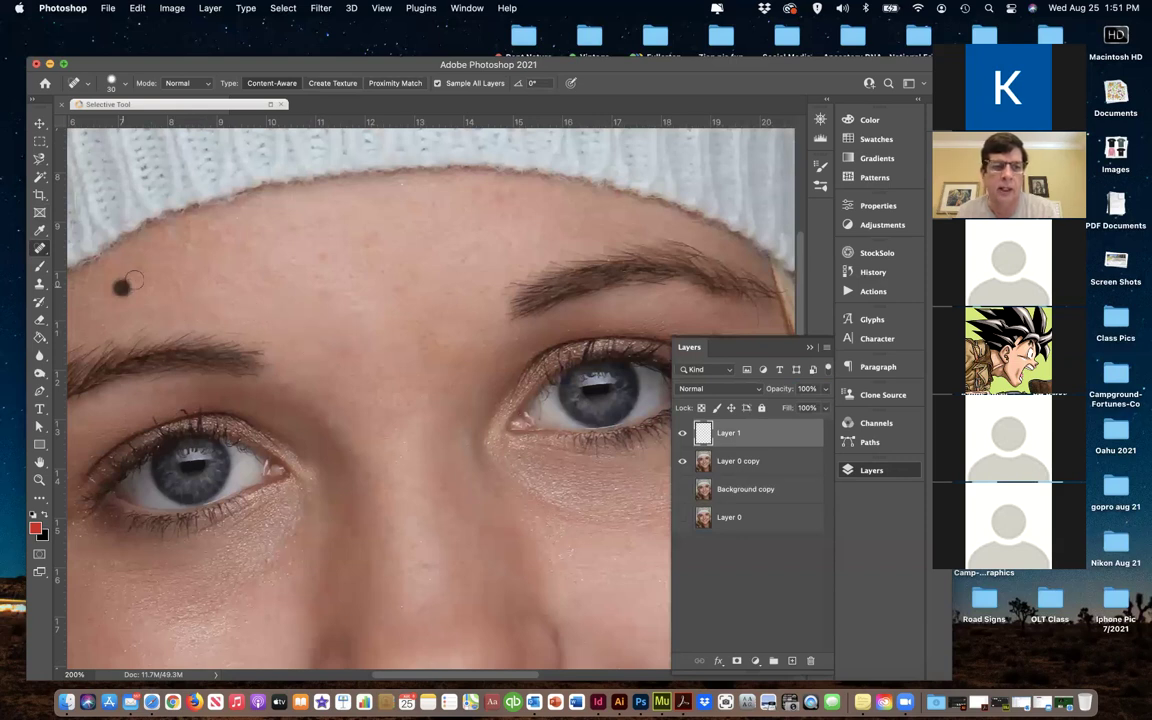
left_click_drag(375, 250, 335, 248)
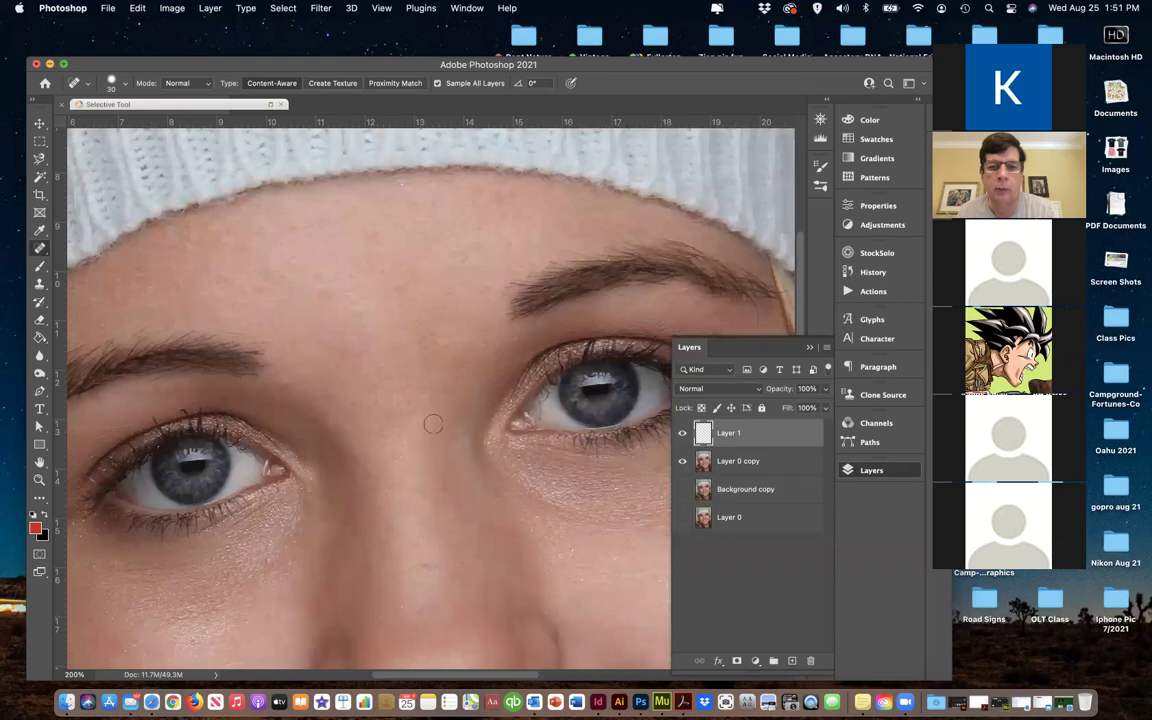
scroll(535, 480, "down", 8)
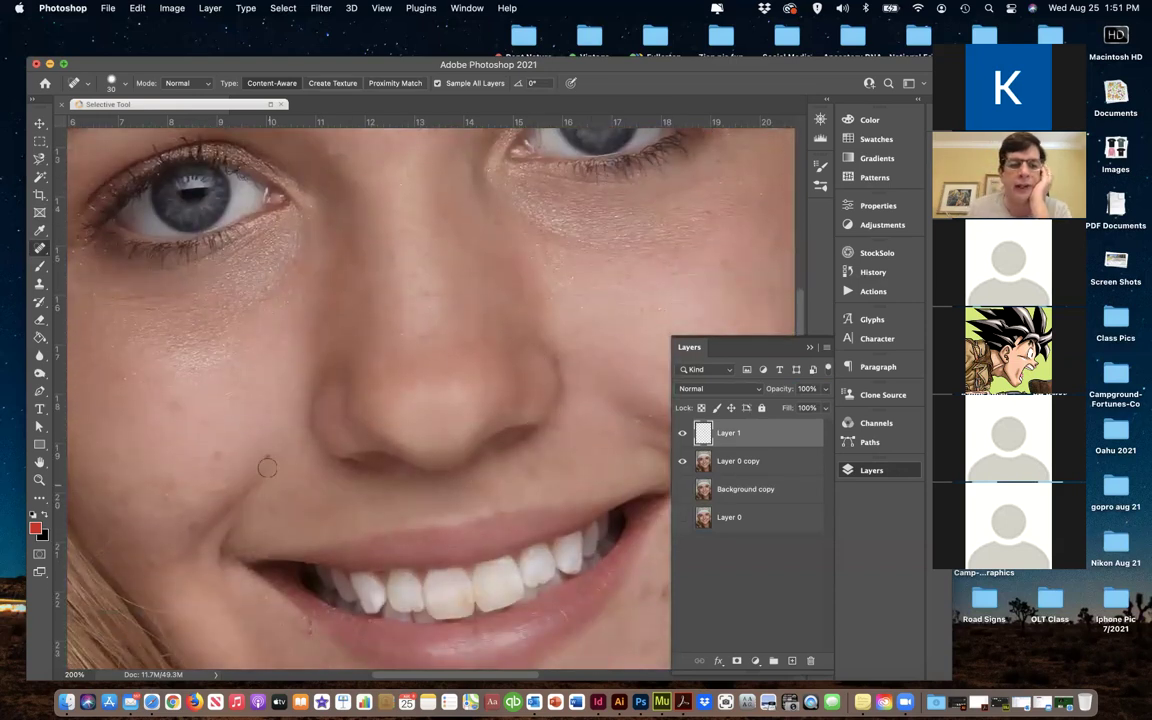
left_click_drag(222, 442, 200, 474)
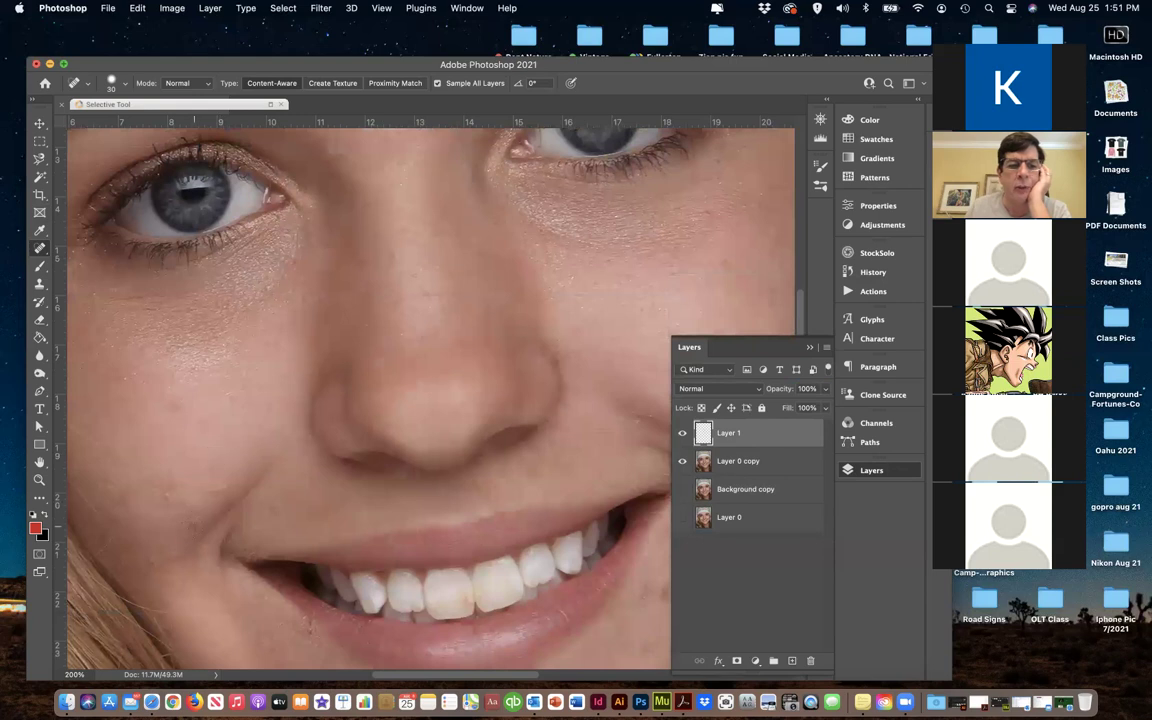
left_click_drag(184, 417, 166, 408)
Paint a deliberately wrong healing stroke across the iris and inner corner of the eye on Layer 1
scroll(245, 338, "up", 3)
mouse_move(225, 242)
left_mouse_down()
mouse_move(188, 268)
mouse_move(274, 272)
left_mouse_up()
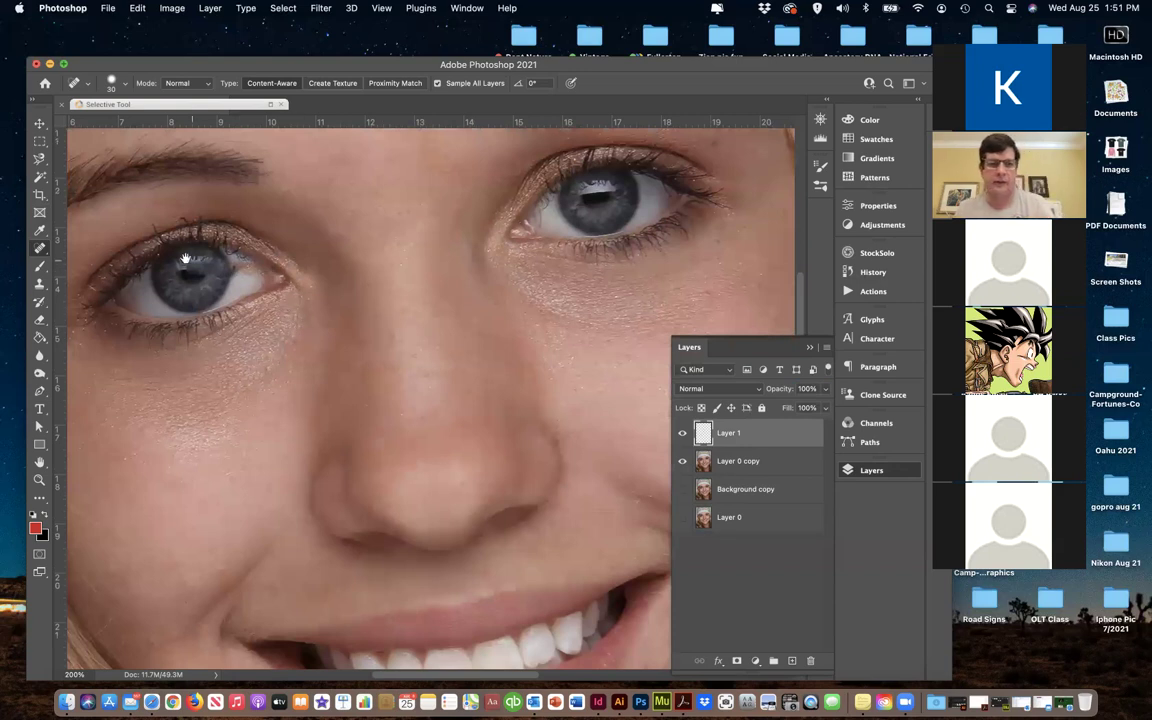
left_click_drag(296, 319, 411, 374)
key("super+equal")
key("super+equal")
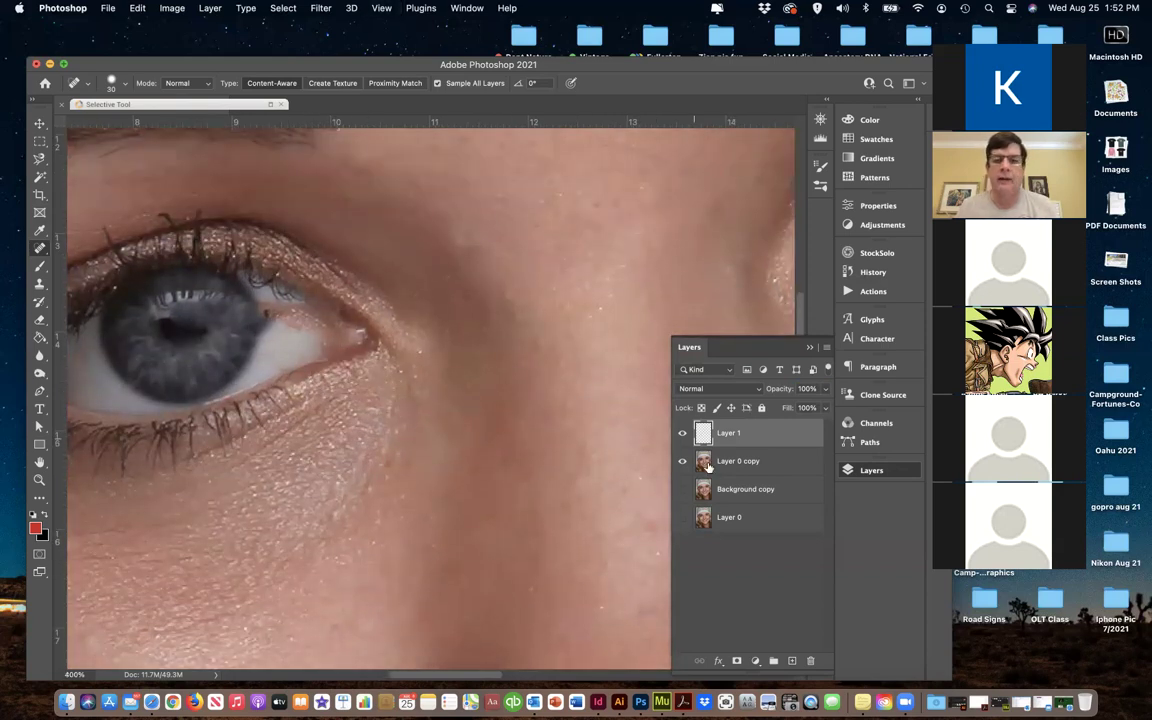
Show only Layer 1, erase the healing stroke over the eye, and show Layer 0 copy again
left_click(682, 432, "alt")
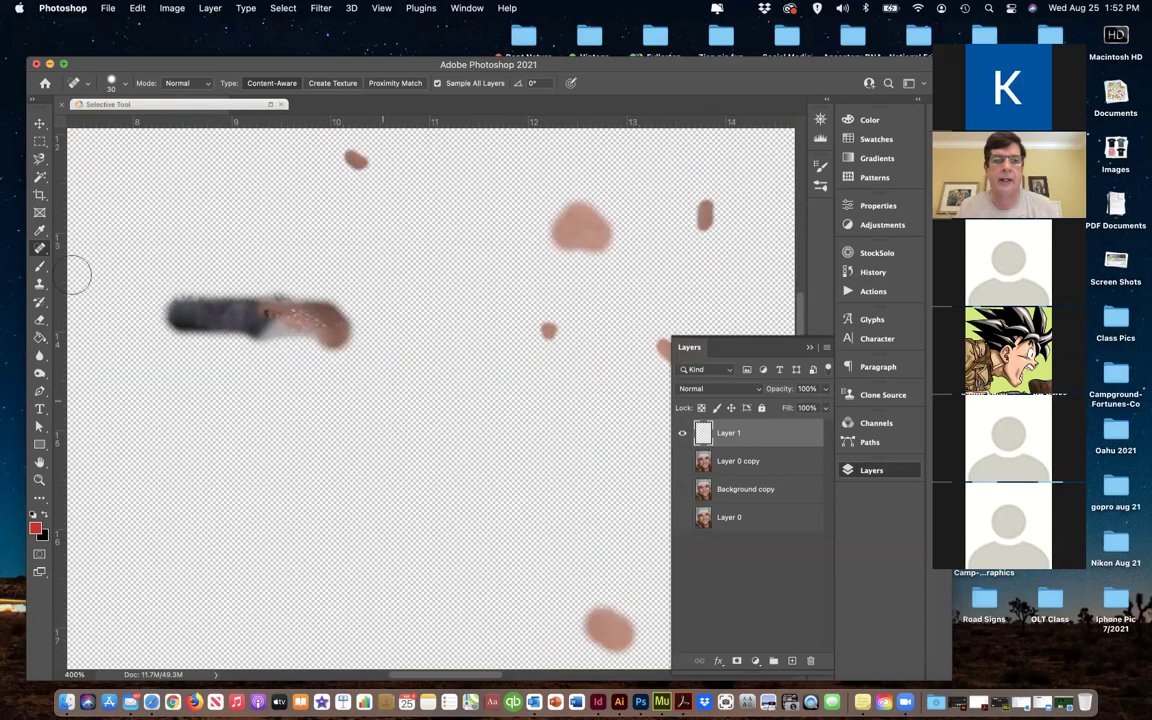
left_click_drag(218, 310, 268, 327)
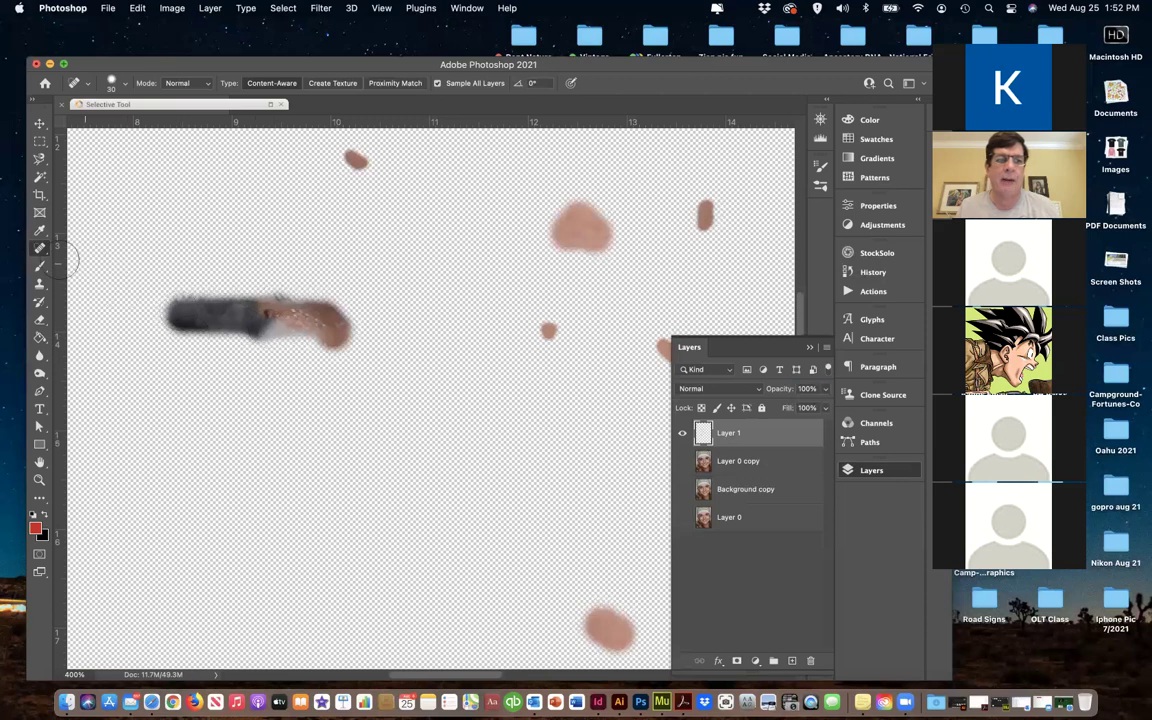
left_click(40, 320)
mouse_move(200, 301)
left_mouse_down()
mouse_move(224, 327)
mouse_move(309, 321)
mouse_move(366, 367)
left_mouse_up()
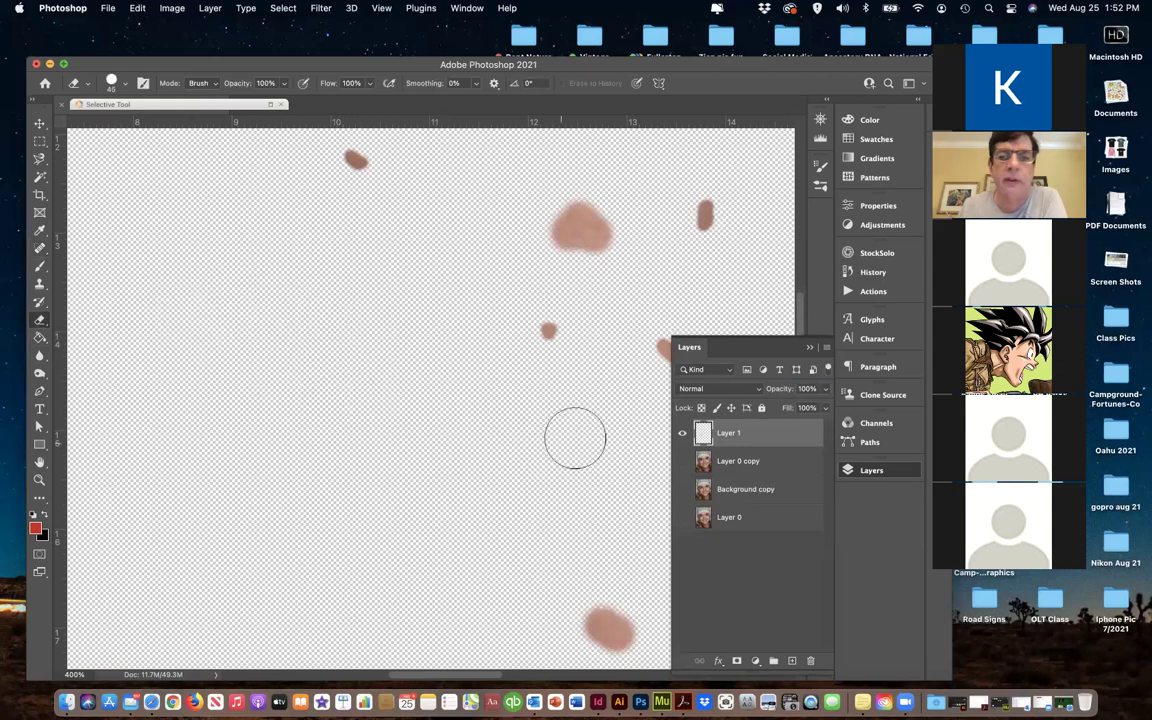
left_click(683, 461)
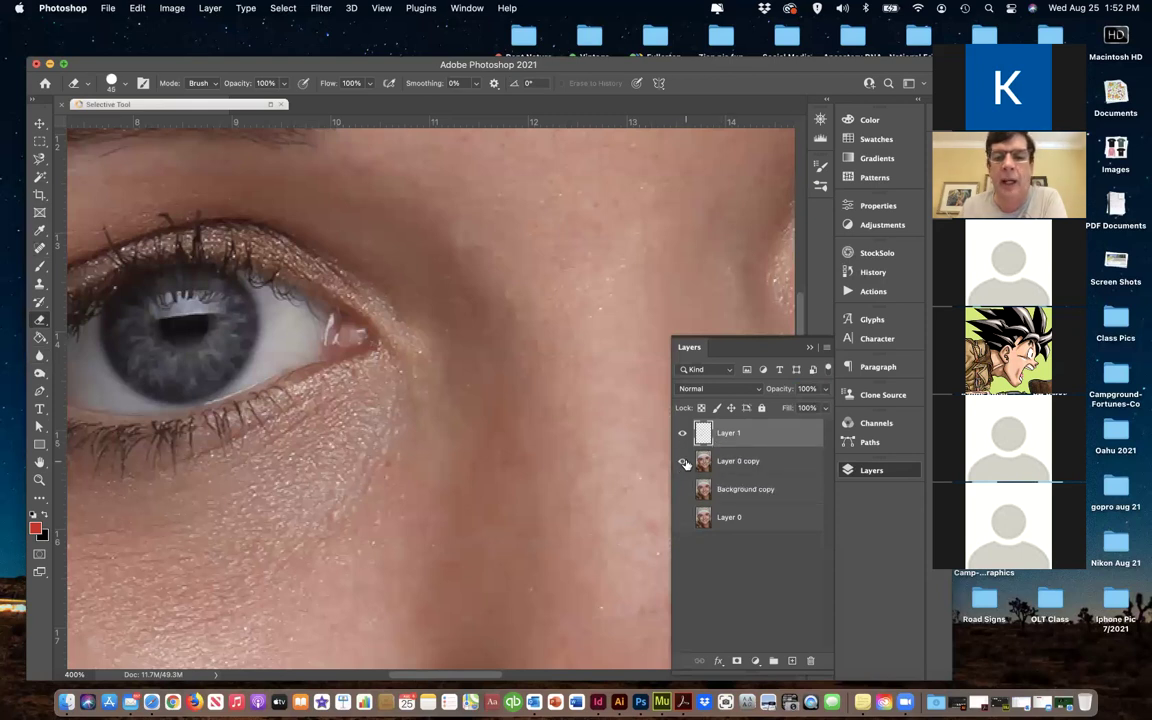
Show only the Background copy layer, erase a stroke across the iris and inner eye corner, and undo the erasure
left_click(683, 461)
left_click(682, 432)
left_click(745, 489)
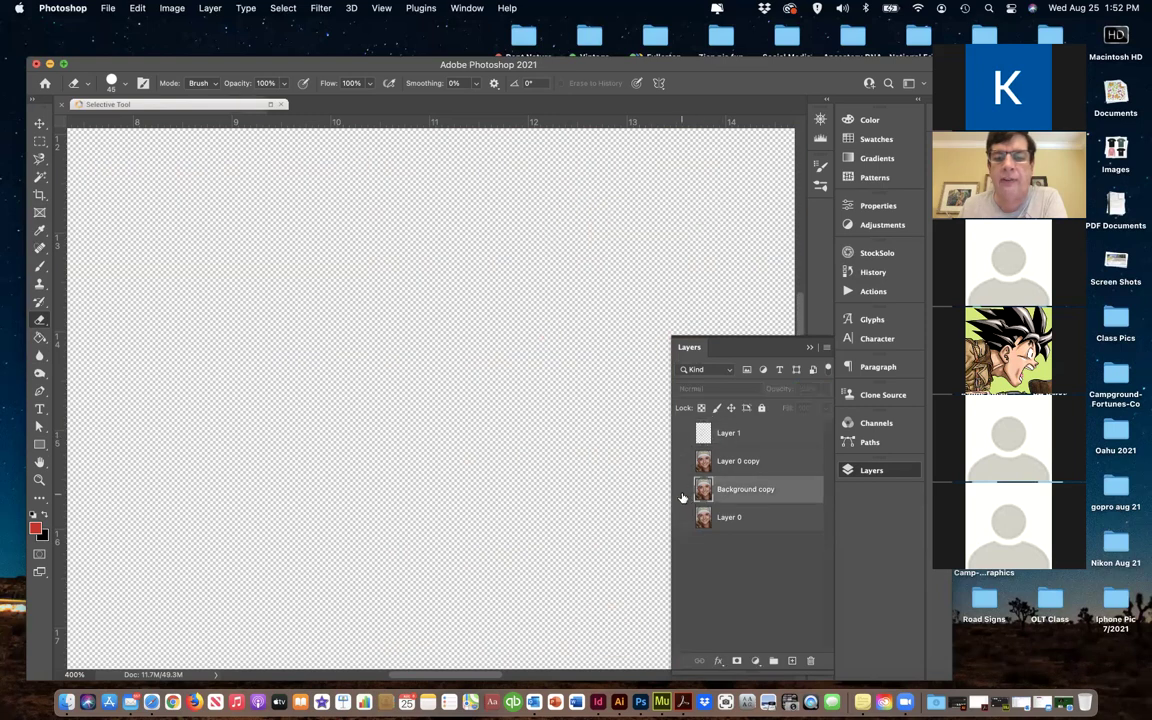
left_click(682, 489)
left_click_drag(222, 316, 388, 320)
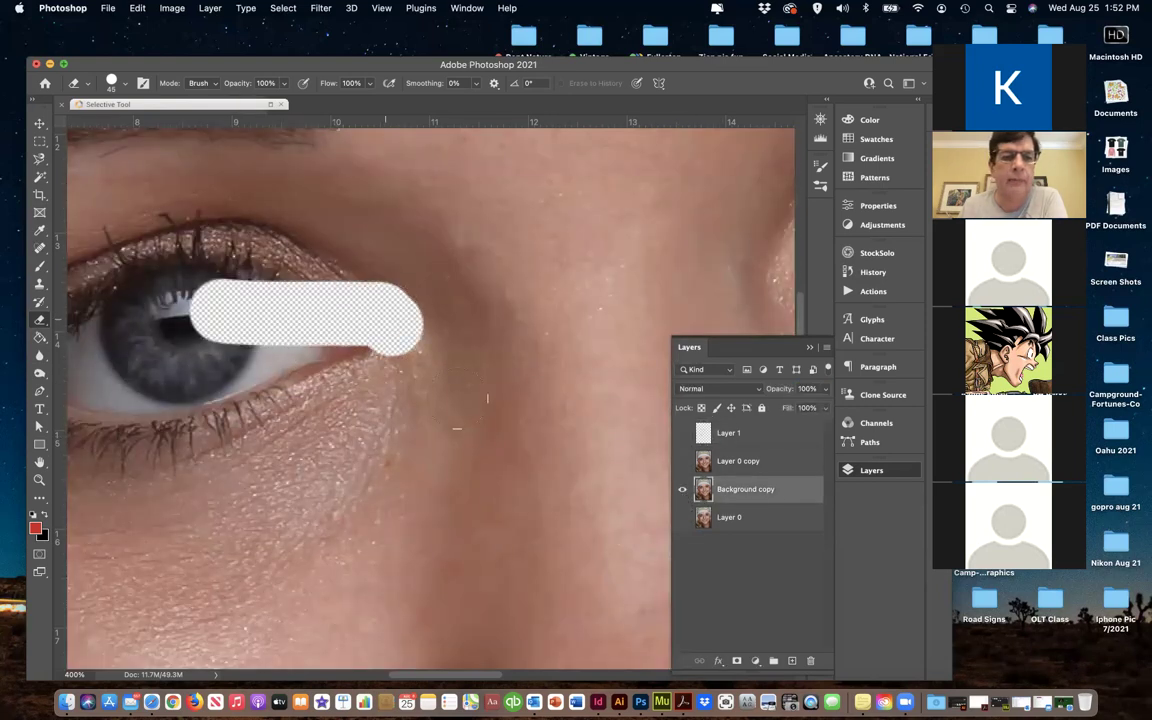
key("super+z")
Paint a Spot Healing Brush stroke across the eye on Background copy and undo it
left_click(40, 247)
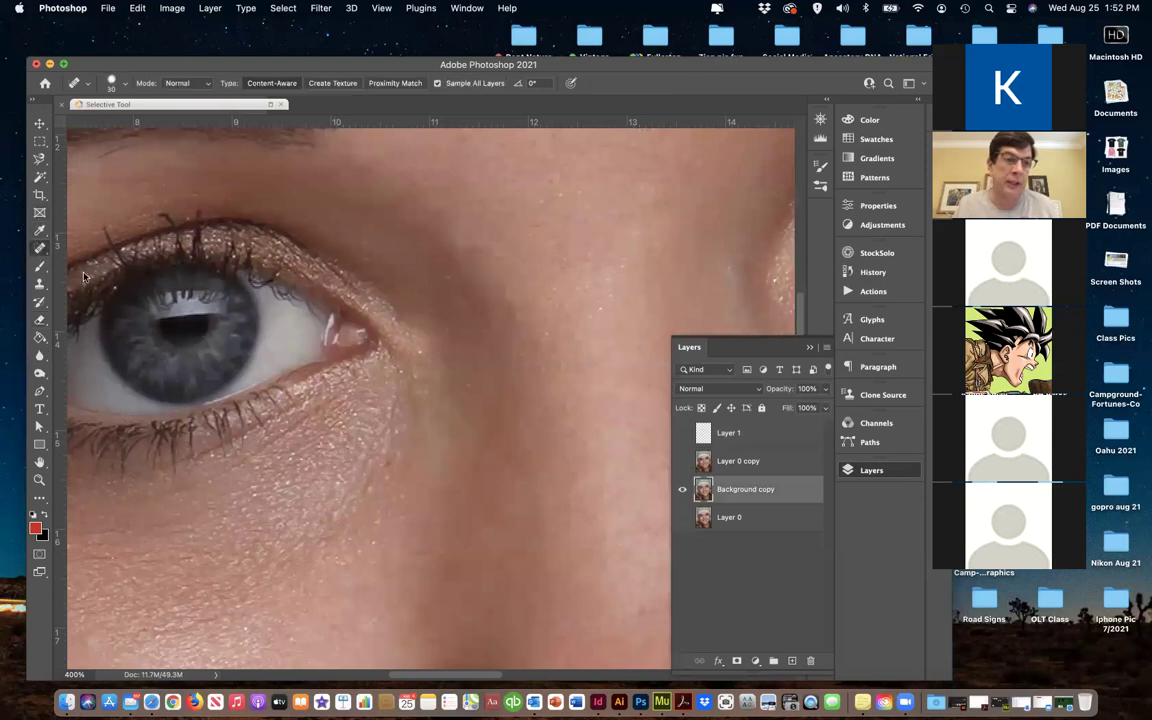
mouse_move(208, 297)
left_mouse_down()
mouse_move(305, 290)
mouse_move(232, 270)
mouse_move(345, 292)
left_mouse_up()
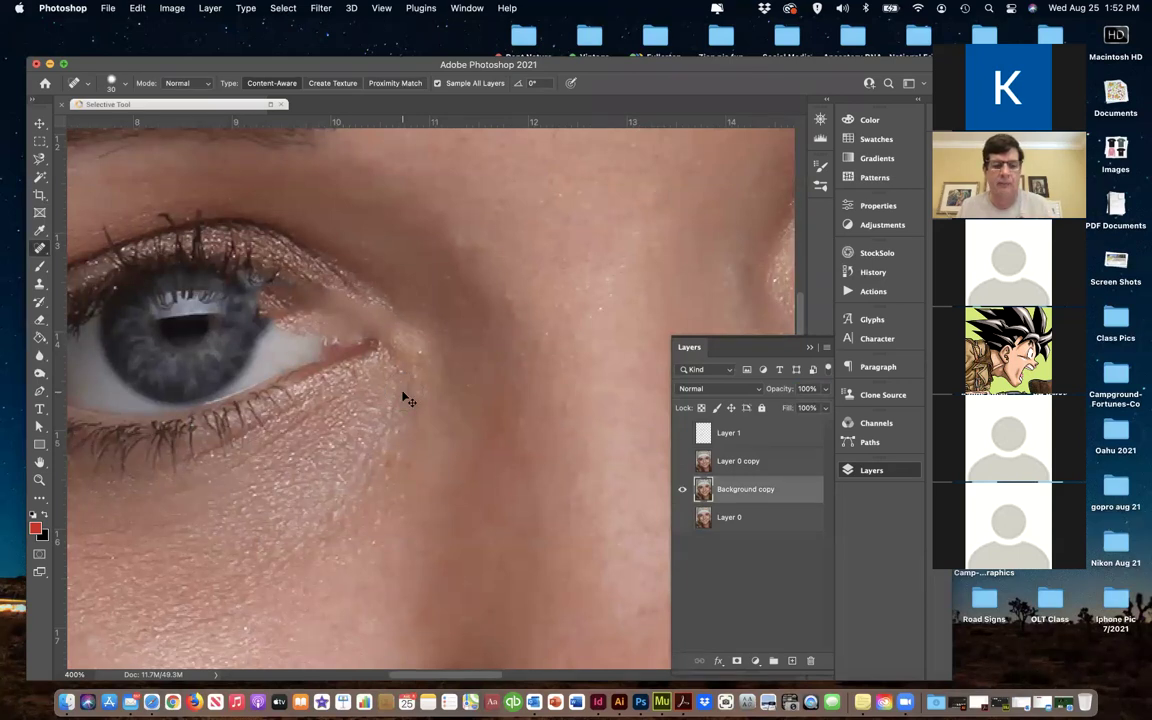
key("super+z")
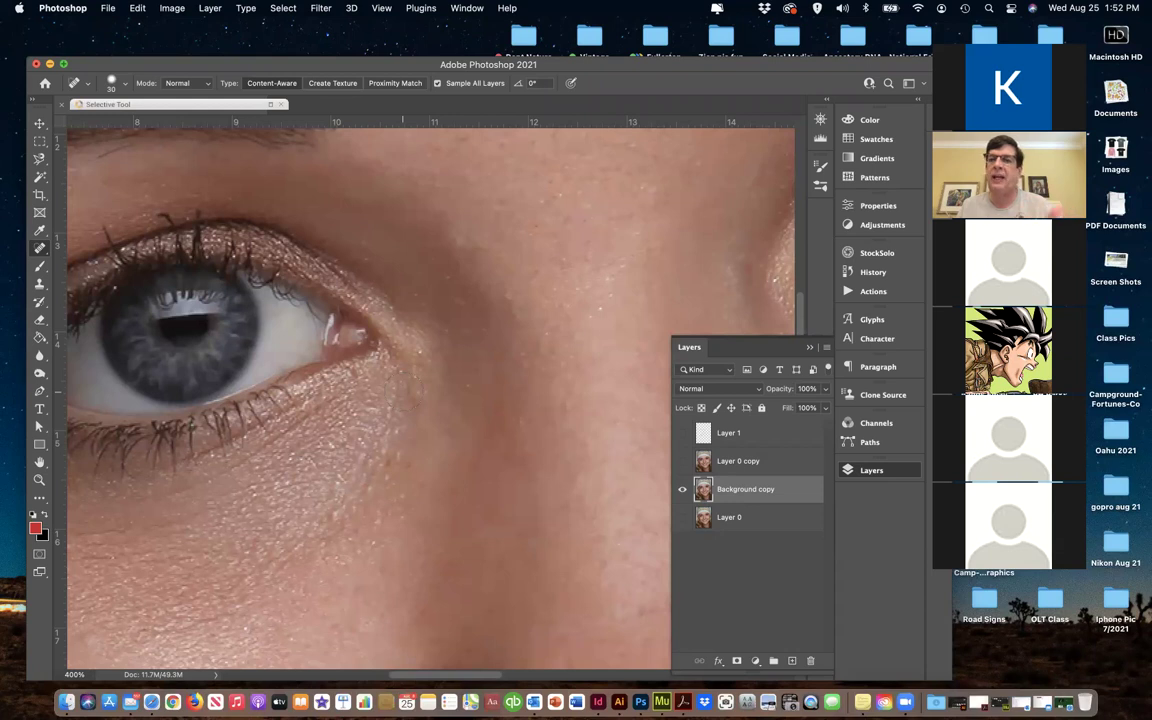
Step the history back to before the Eraser stroke, set the source to the preceding Spot Healing Brush state, and redo the Eraser stroke
left_click(870, 273)
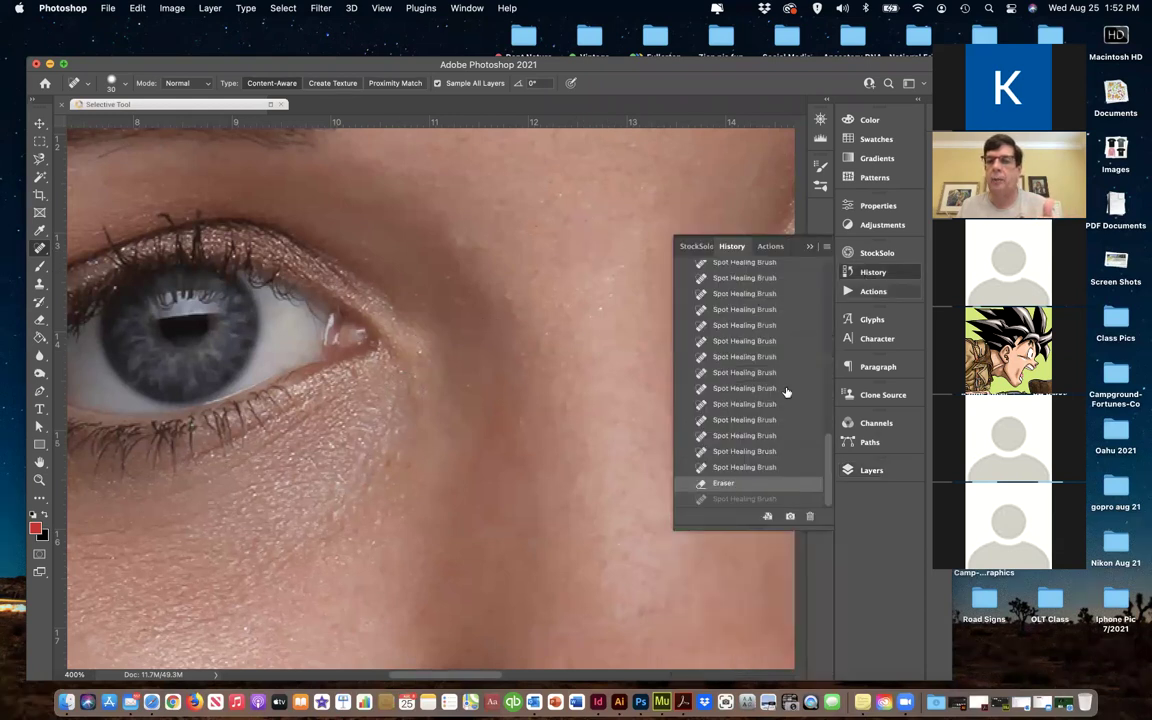
left_click(731, 468)
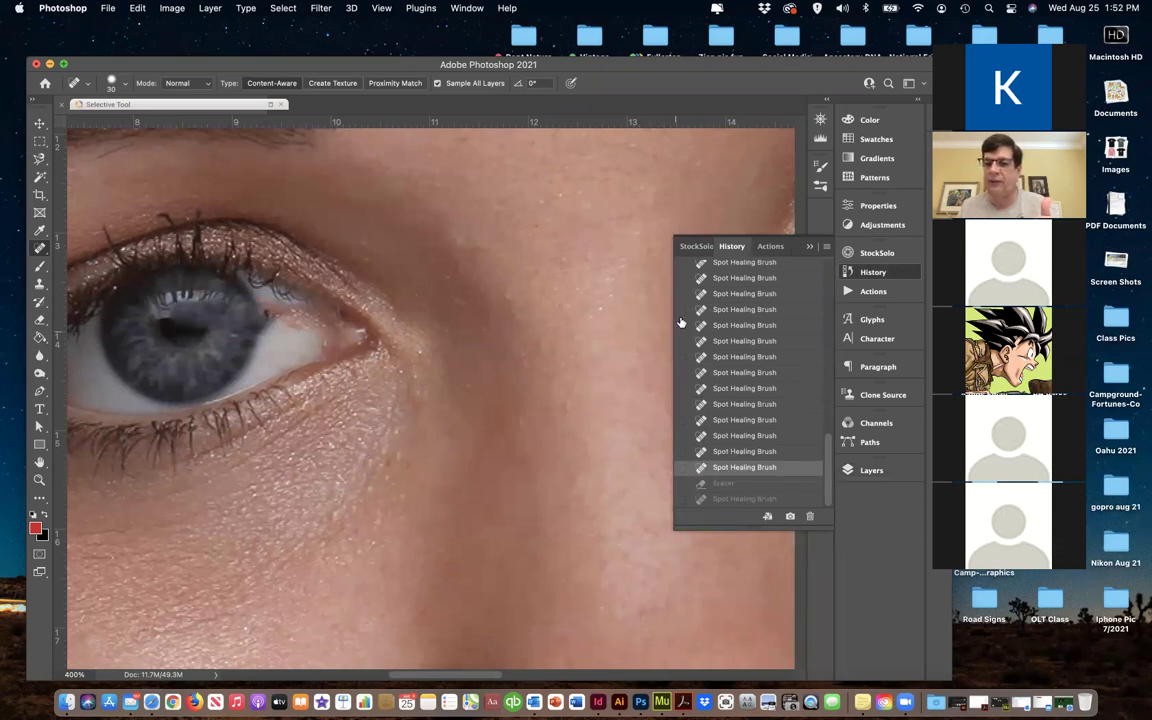
scroll(737, 478, "up", 5)
scroll(737, 478, "down", 5)
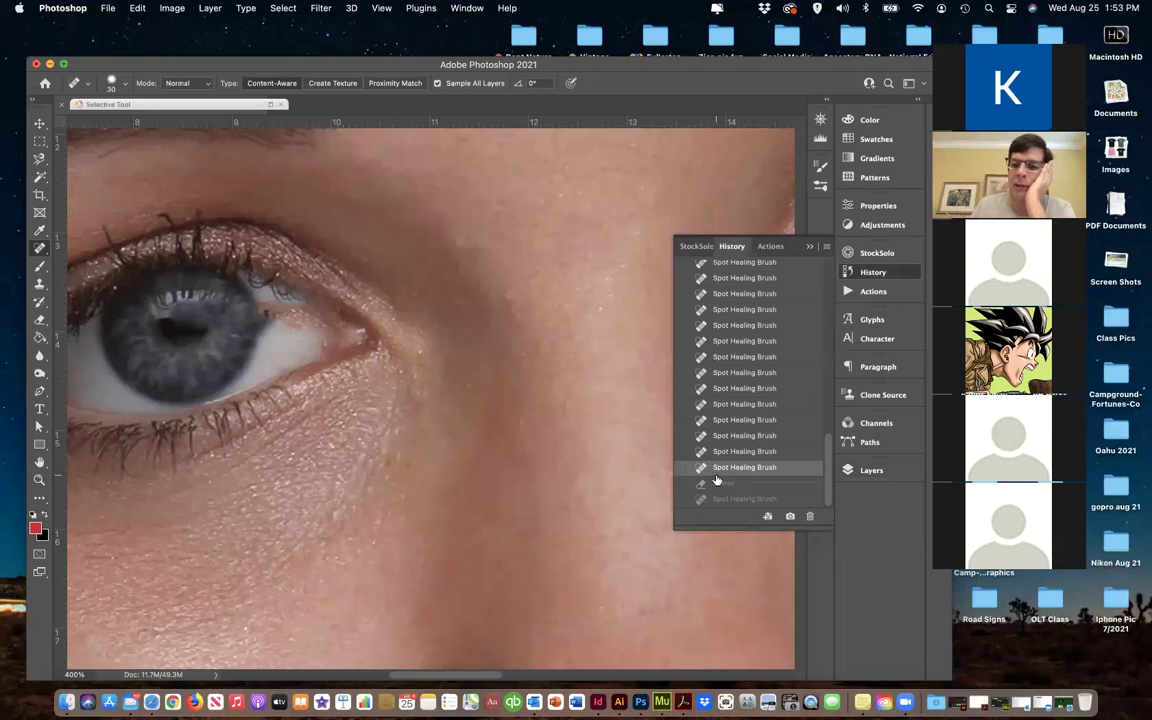
left_click(682, 452)
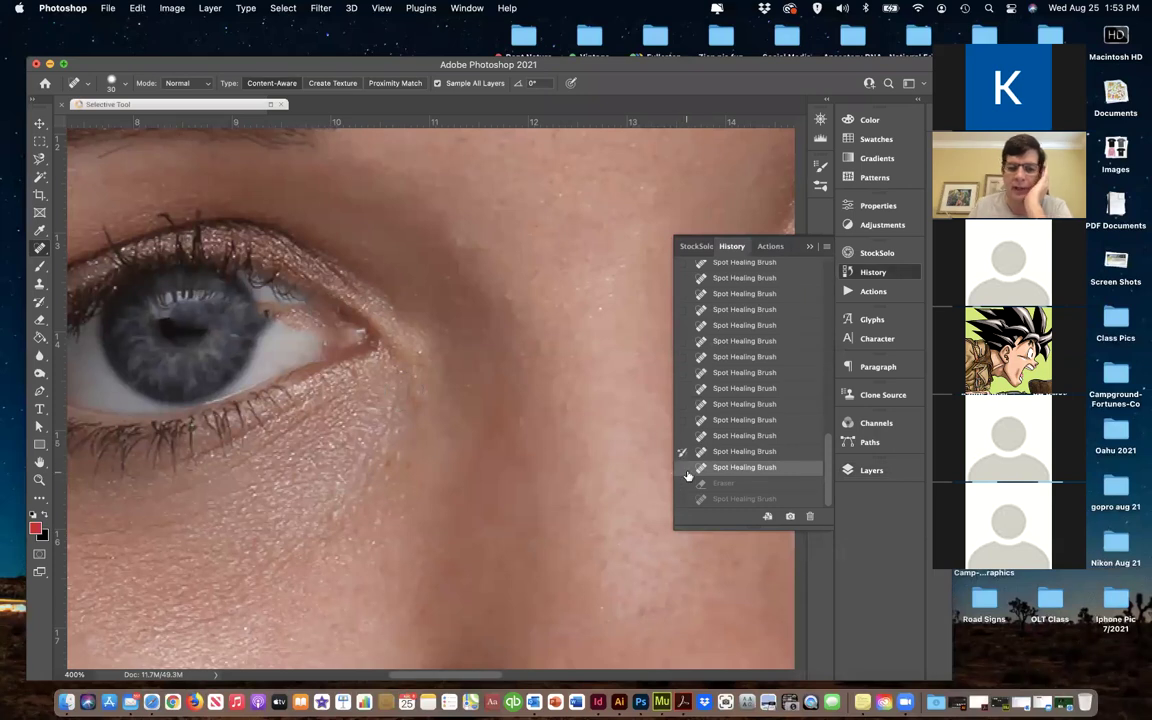
key("super+shift+z")
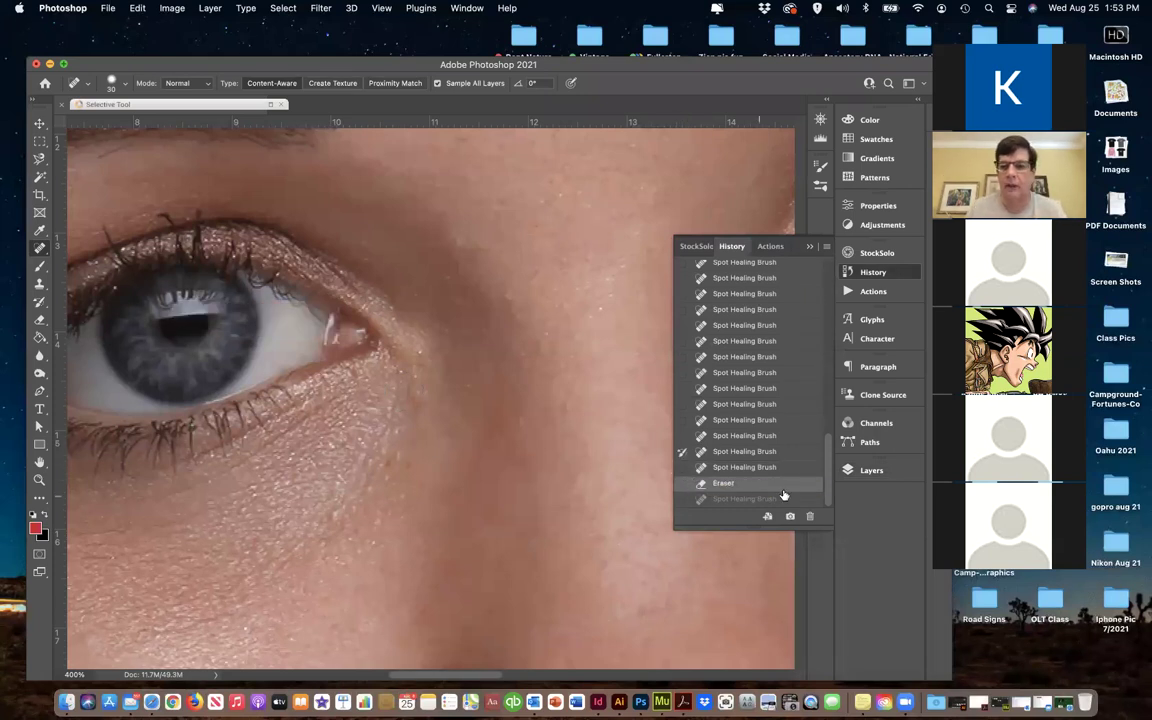
Show Layer 1 and Layer 0 copy, hide Background copy, and make Layer 1 the active layer
key("F7")
left_click_drag(682, 433, 682, 489)
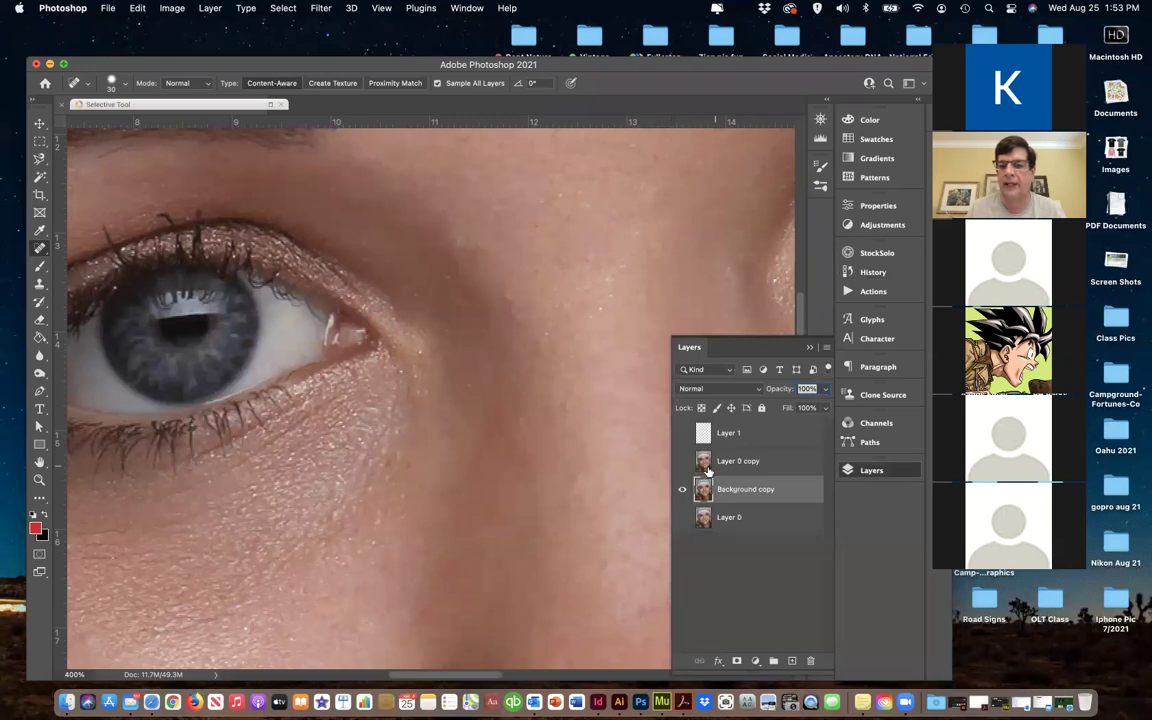
left_click(682, 489)
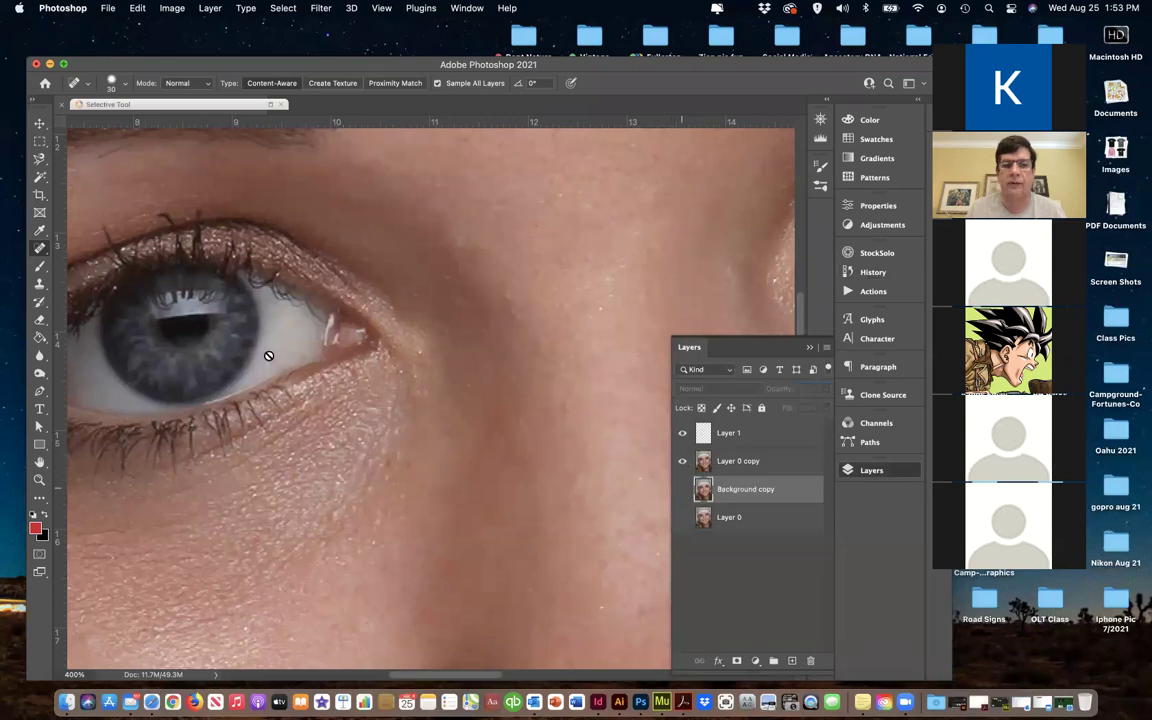
scroll(380, 391, "down", 6)
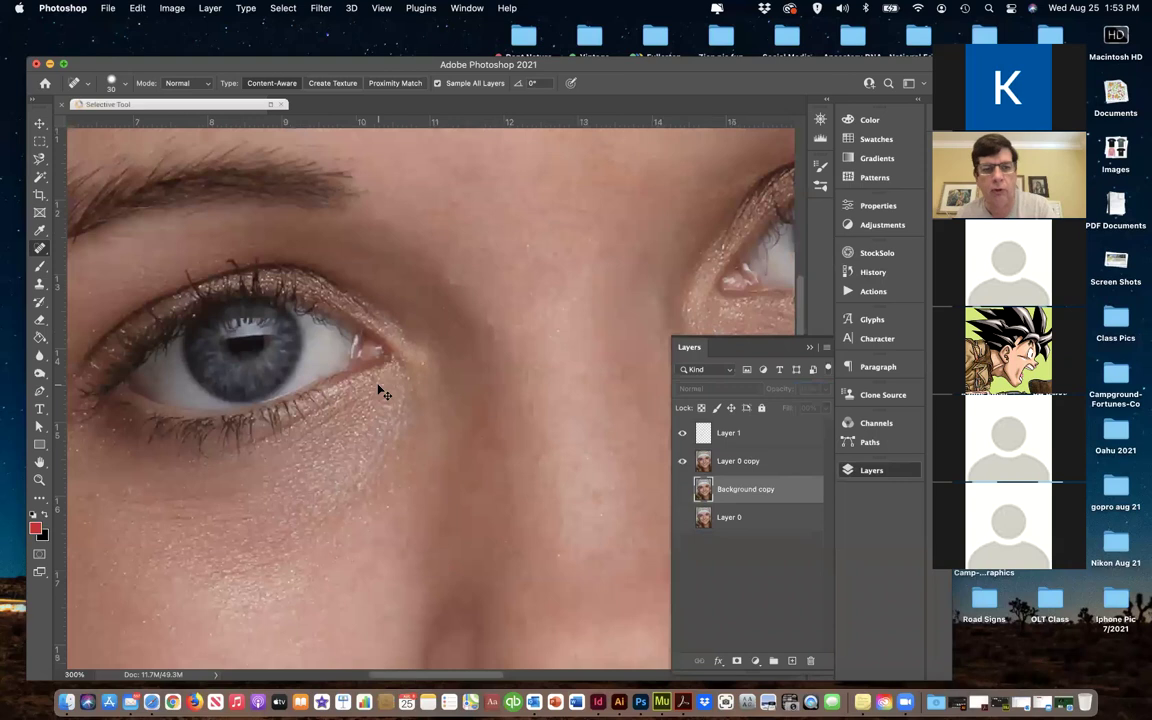
scroll(504, 488, "down", 2)
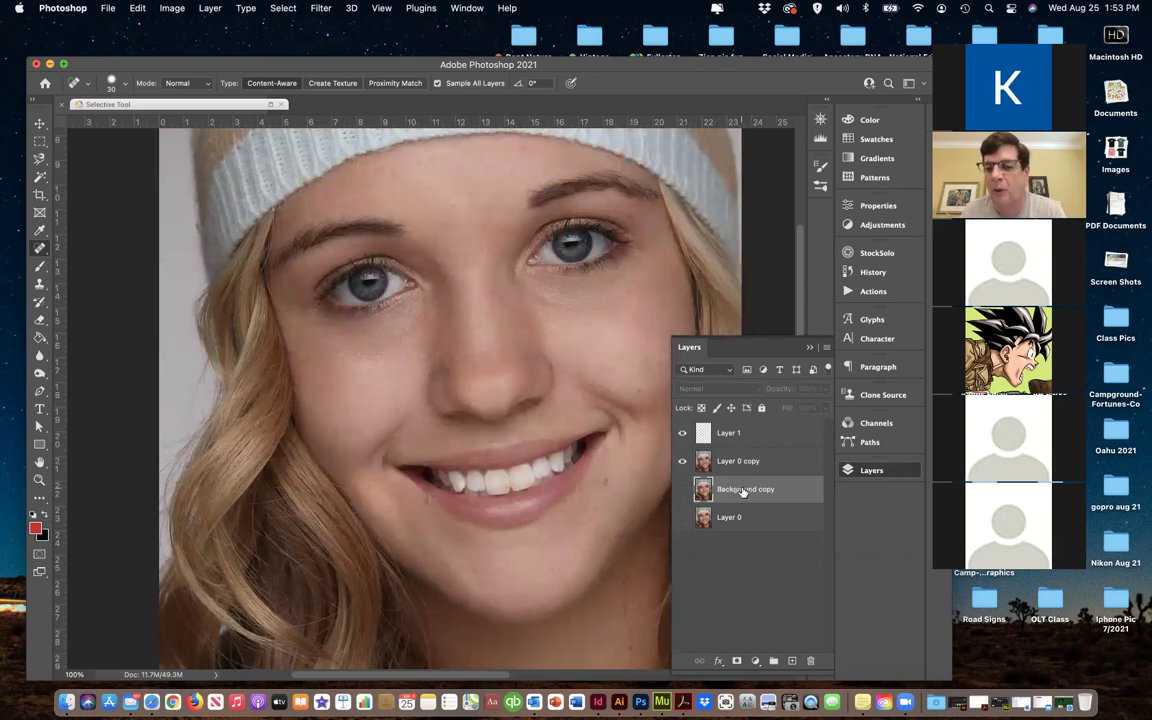
left_click(682, 490)
left_click(682, 490)
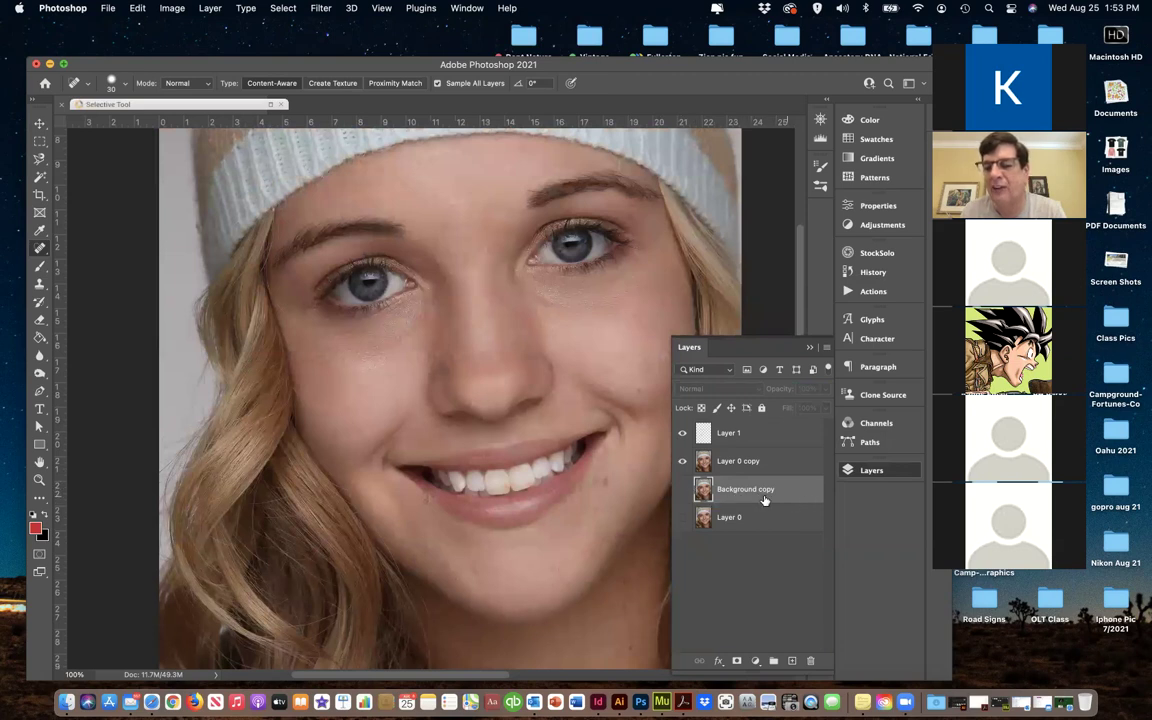
left_click(751, 435)
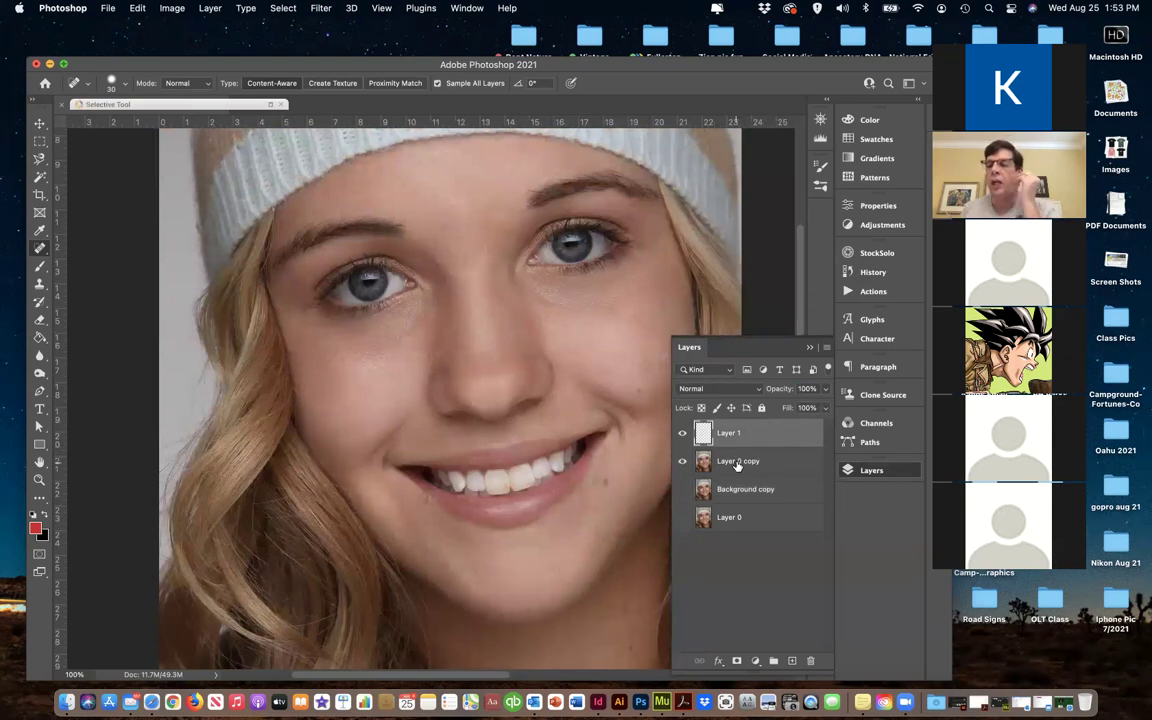
Rename the Layer 0 copy layer as Girl
right_click(737, 463)
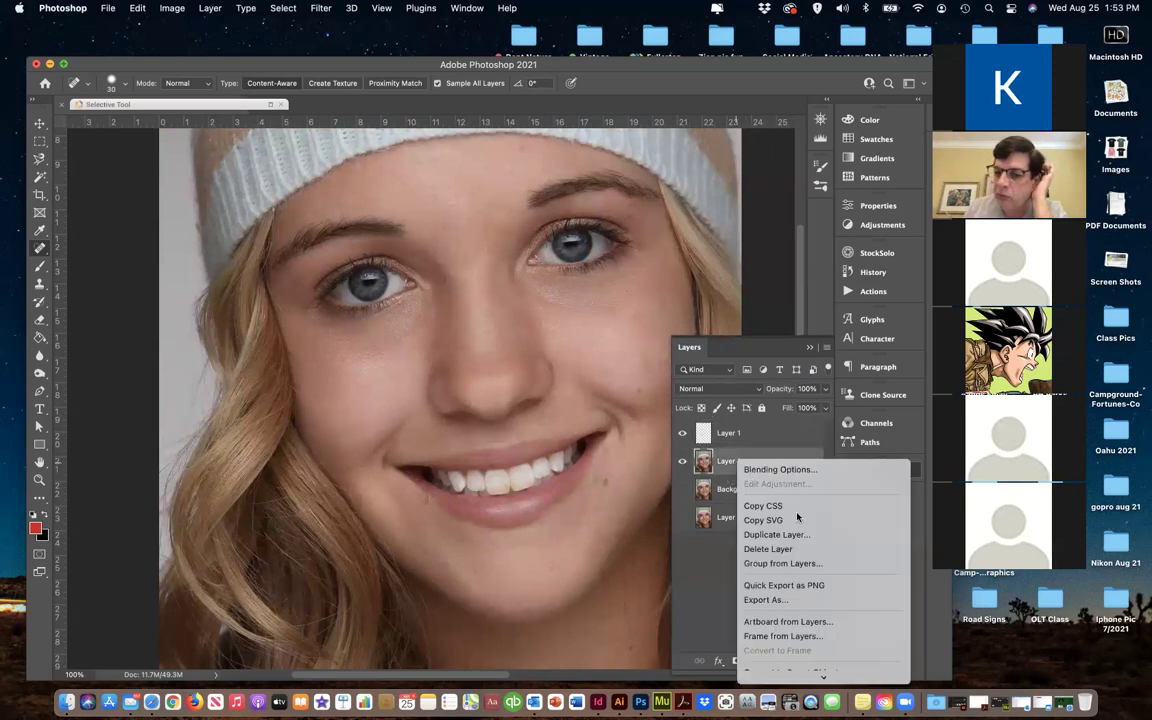
scroll(797, 516, "down", 5)
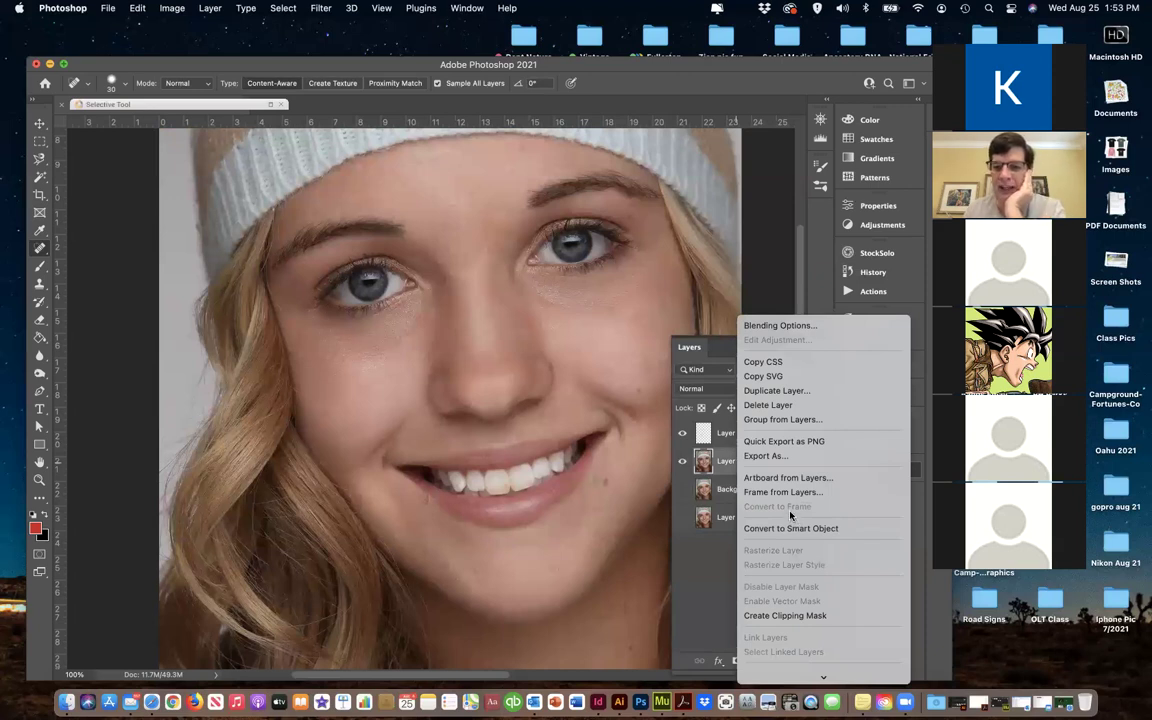
key("Escape")
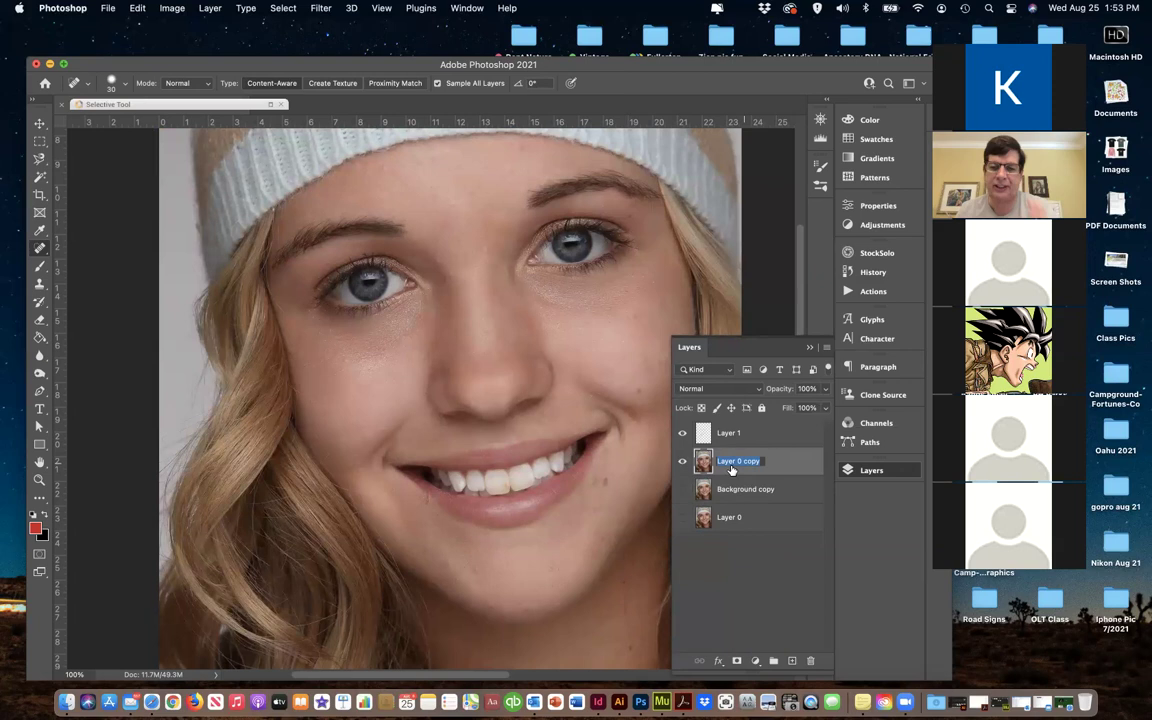
type("L")
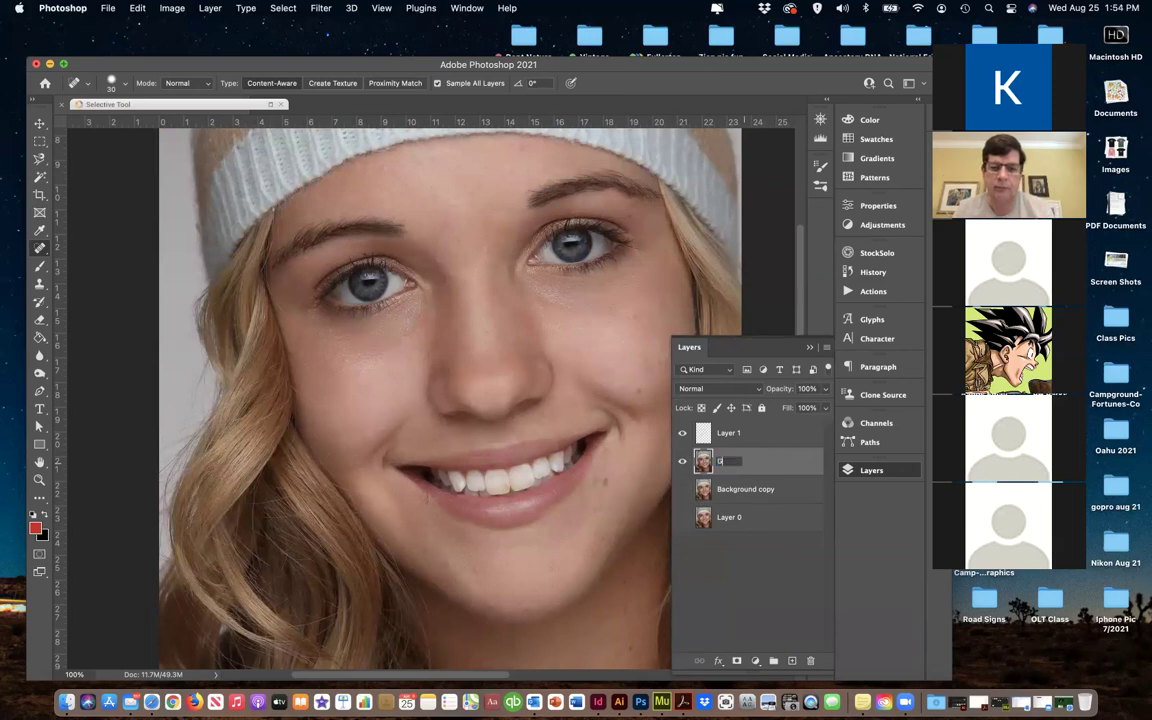
key("Return")
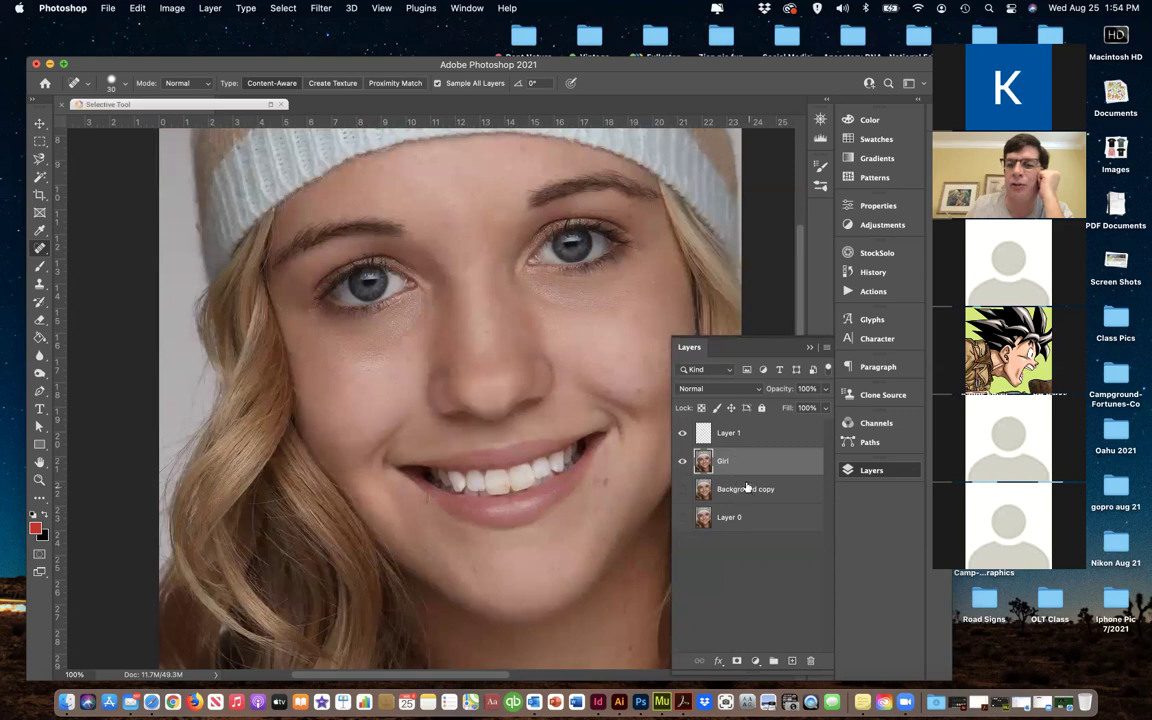
On Layer 1, heal the mole beside the mouth, the spot on the cheek and the marks on the chin with the Spot Healing Brush
left_click(734, 434)
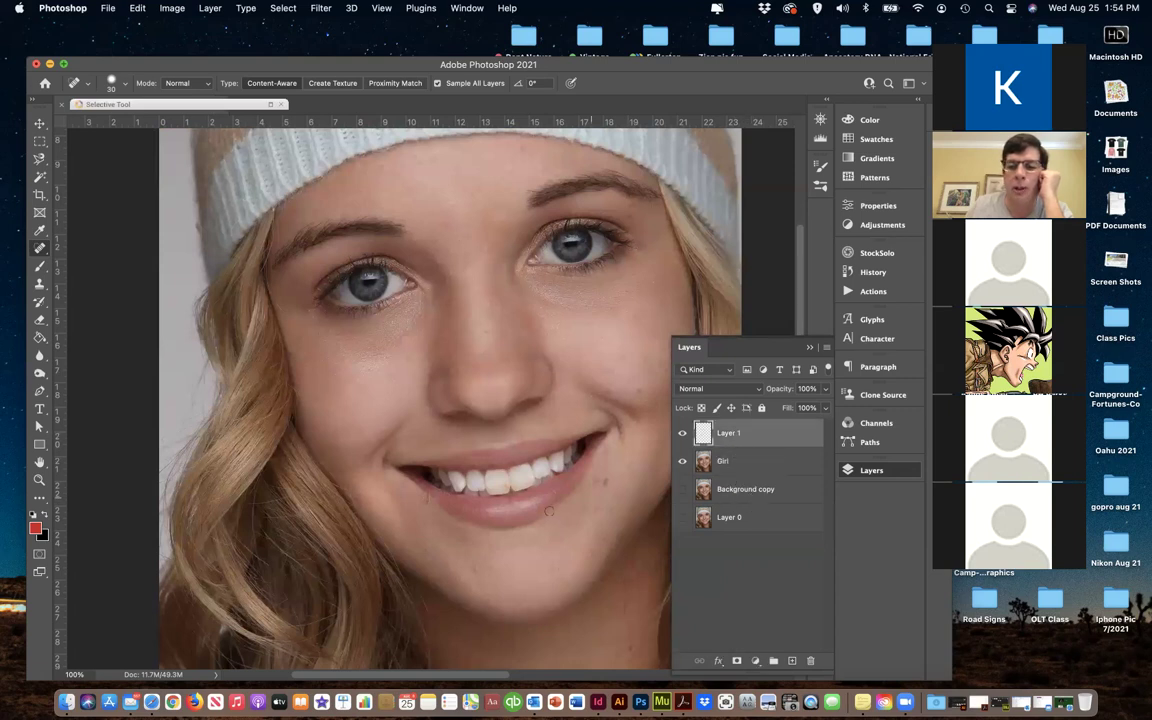
left_click(599, 482)
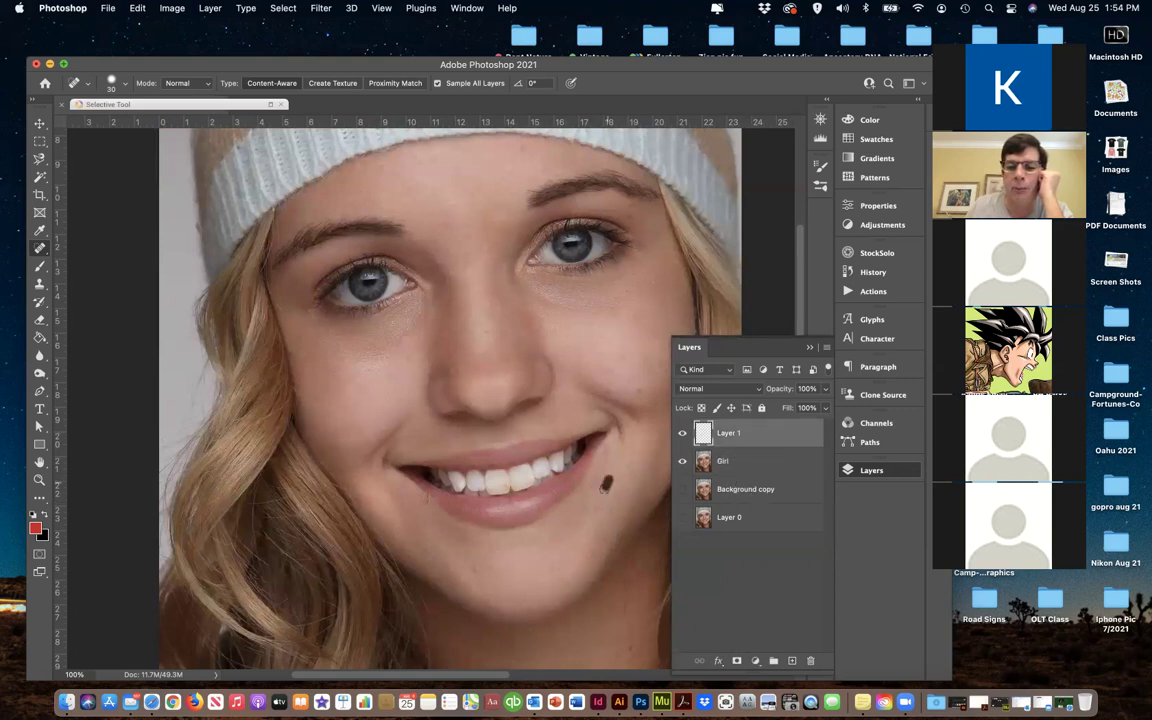
left_click_drag(599, 481, 599, 484)
left_click(633, 381)
left_click(427, 555)
left_click(462, 562)
left_click(457, 579)
left_click(451, 561)
Examine the skin beside the nose at magnifications up to 6400%
key("super+equal")
key("super+equal")
key("super+equal")
key("super+equal")
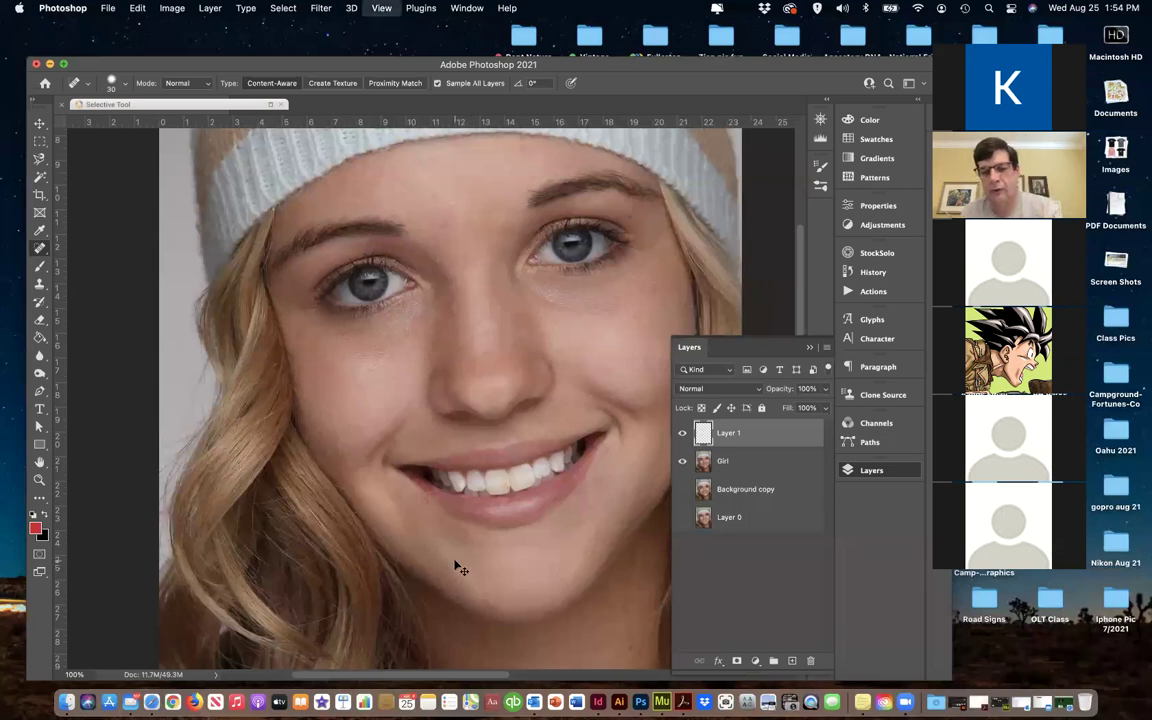
key("super+equal")
key("super+equal")
key("super+equal")
key("super+equal")
key("super+equal")
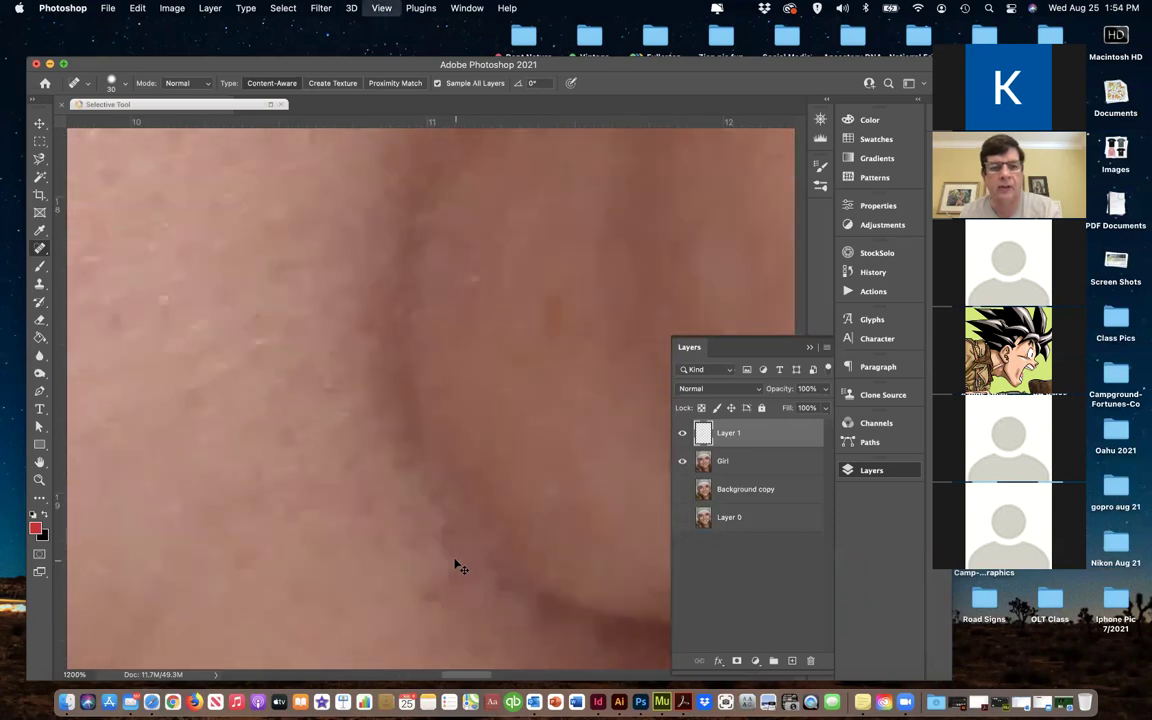
key("super+equal")
key("super+equal")
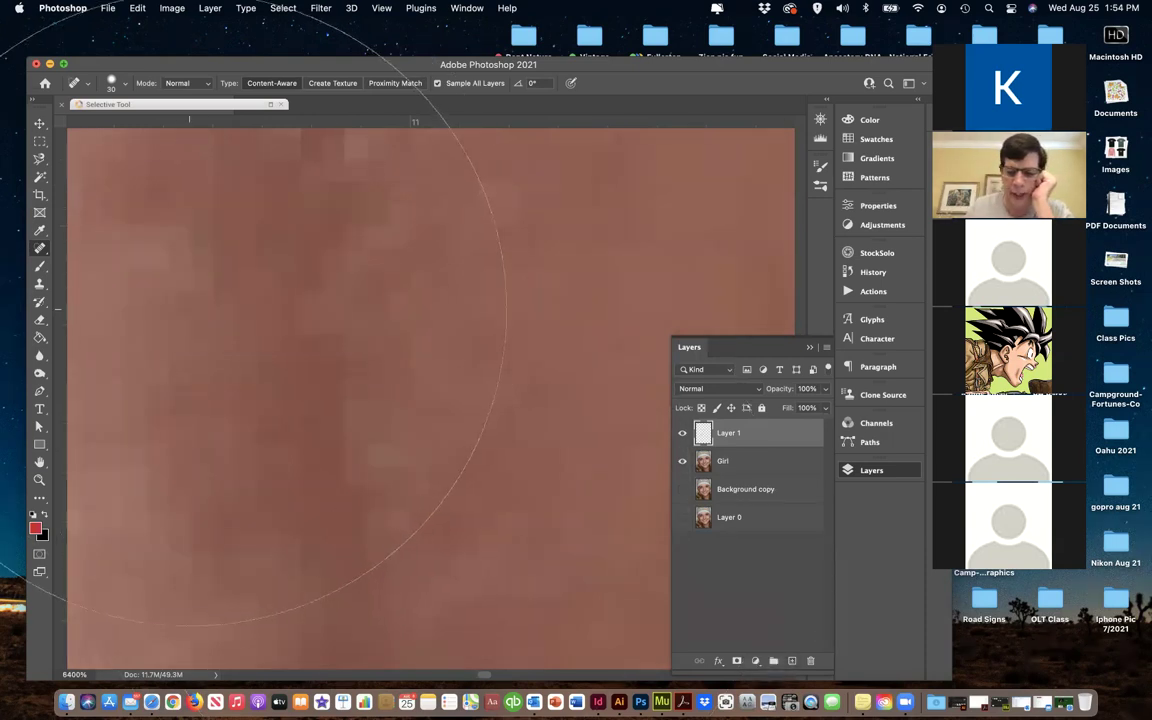
Reduce the Spot Healing Brush size to 4 and inspect individual pixels at 12800% magnification
key("bracketleft")
key("bracketleft")
key("bracketleft")
key("bracketleft")
key("bracketleft")
key("bracketleft")
key("bracketleft")
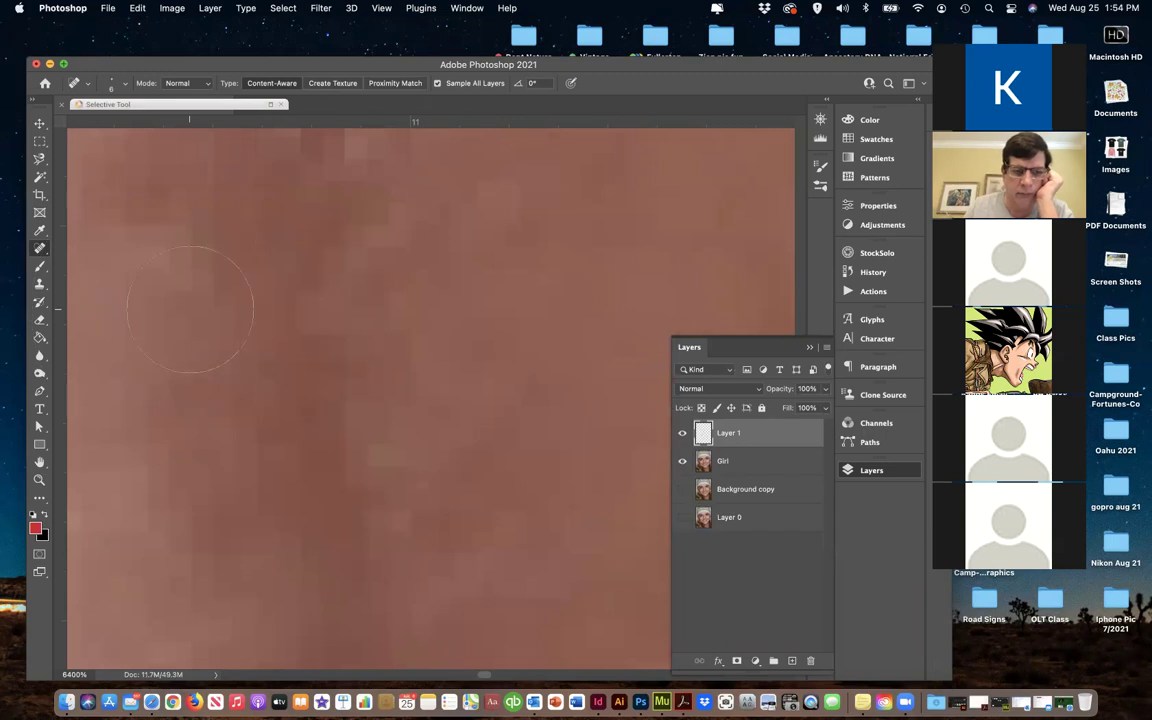
key("super+equal")
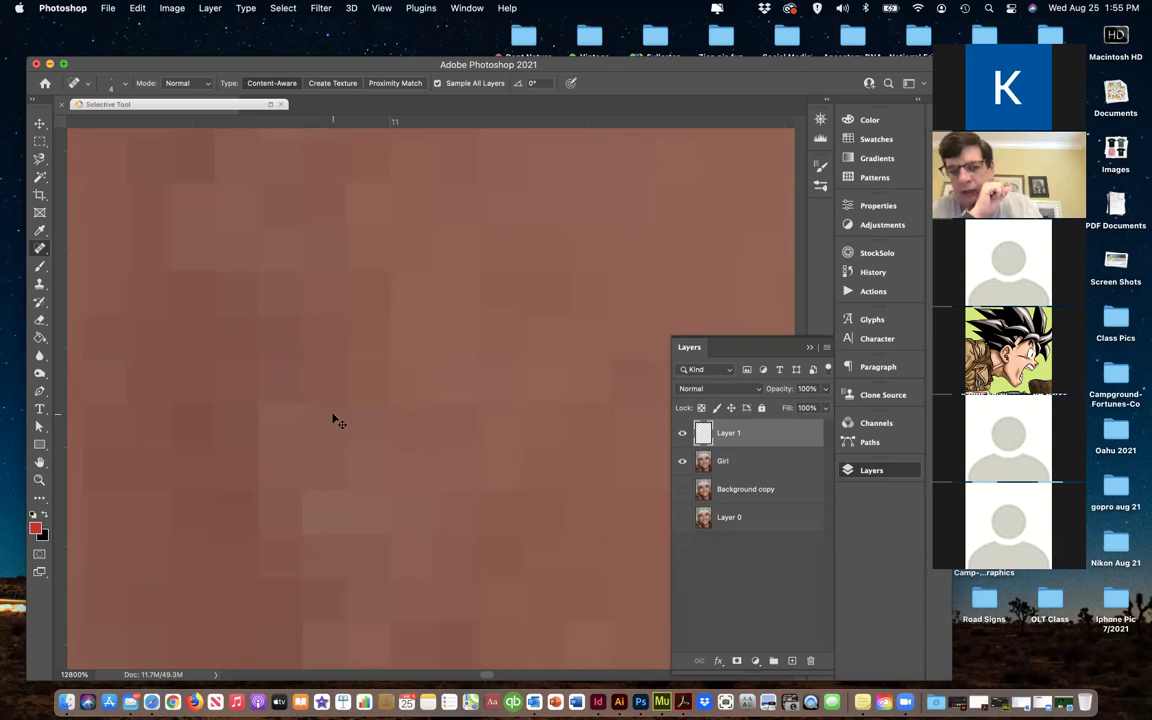
Examine the retouched portrait as a whole at 66.67% magnification
key("super+minus")
key("super+minus")
key("super+minus")
key("super+minus")
key("super+minus")
key("super+minus")
key("super+minus")
key("super+minus")
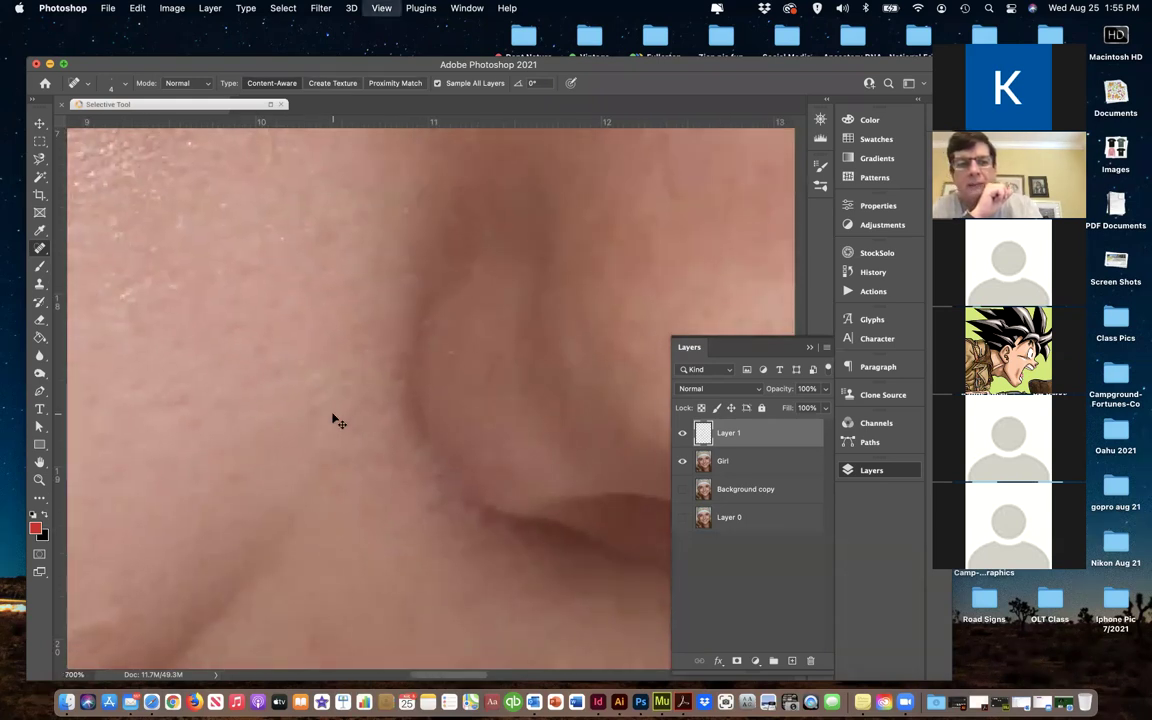
key("super+minus")
key("super+minus")
key("super+minus")
key("super+minus")
key("super+minus")
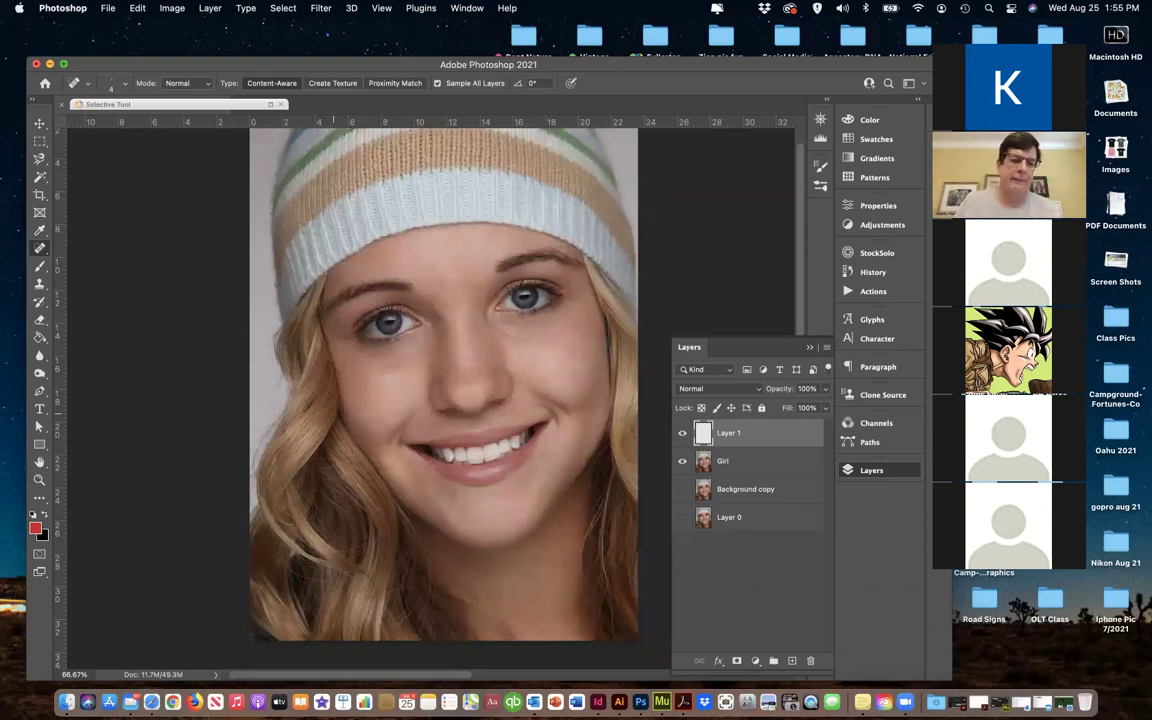
Switch to Safari and view the Adobe Creative Cloud Plans, Pricing, and Membership page
left_click(152, 702)
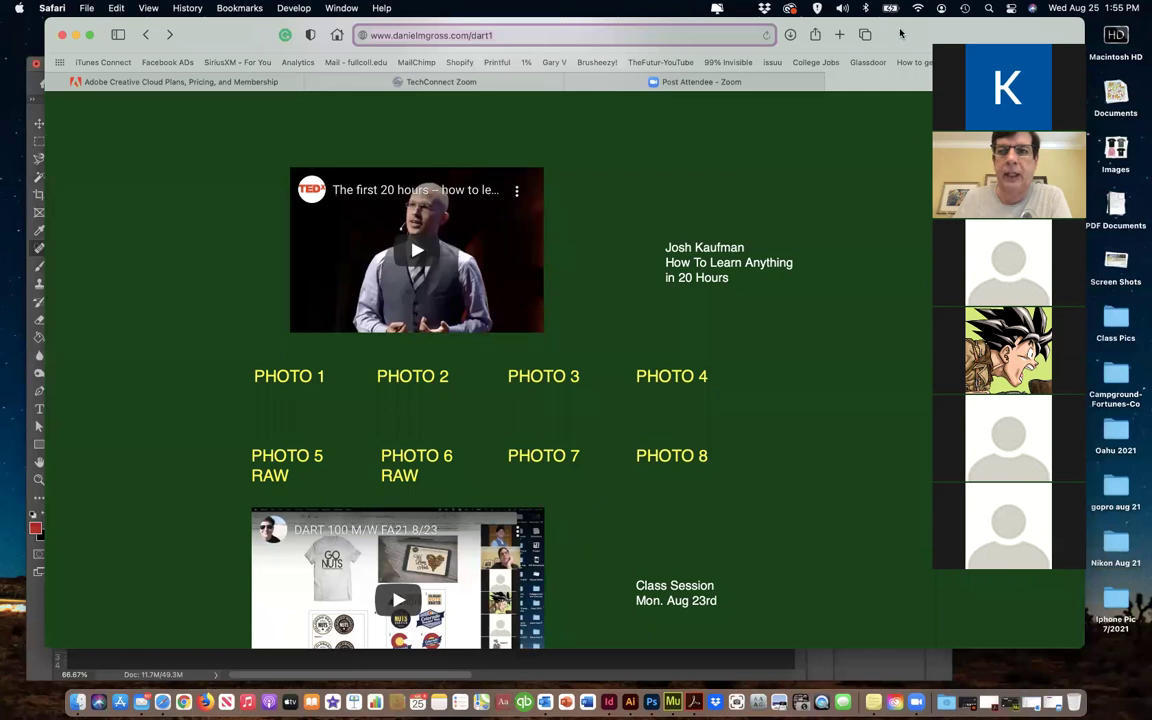
left_click_drag(806, 40, 784, 104)
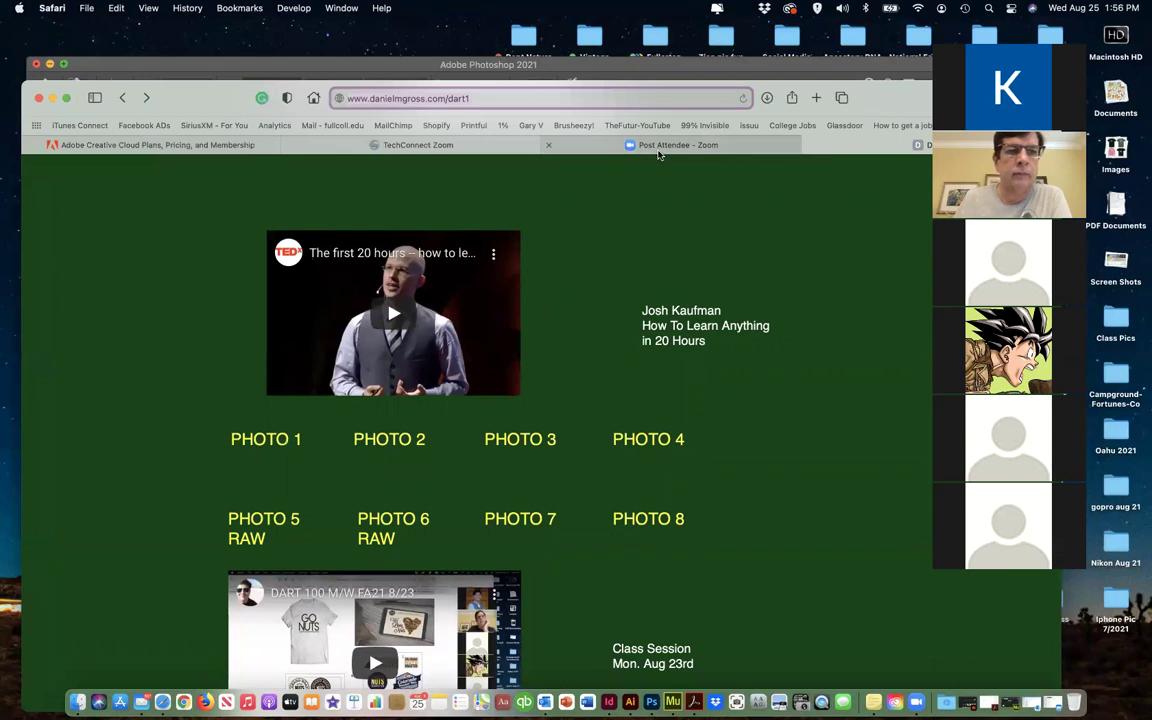
left_click(190, 147)
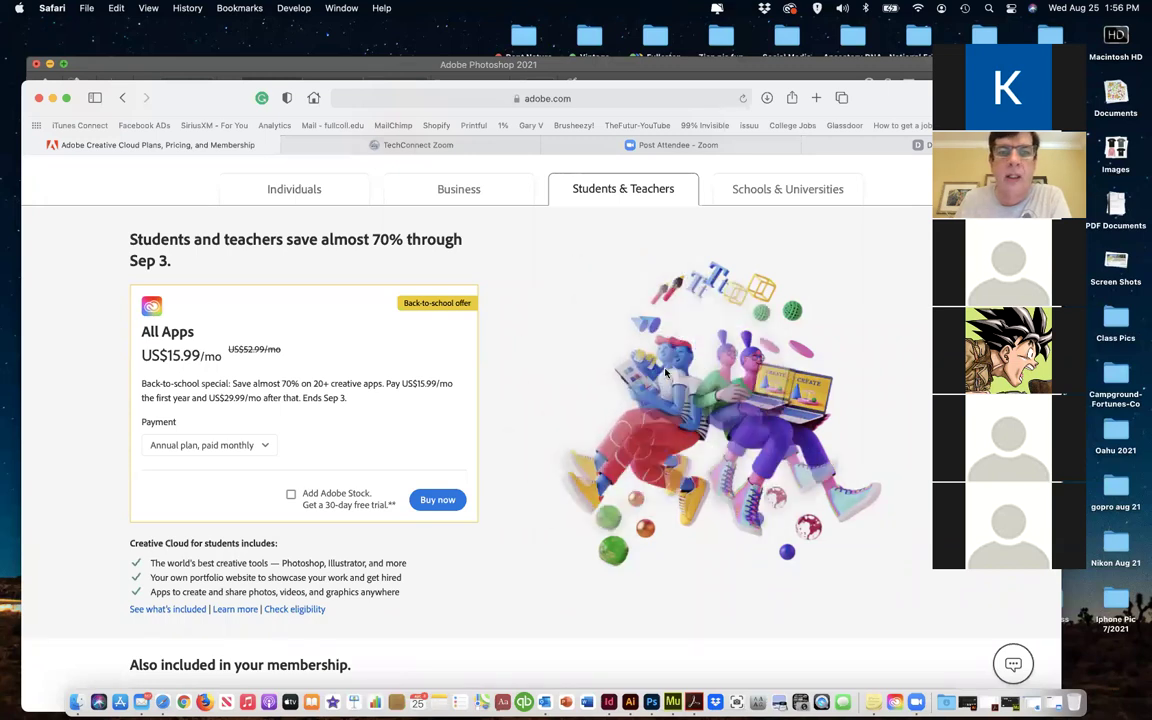
Search Google for yellowstone and look through the web results
left_click(469, 98)
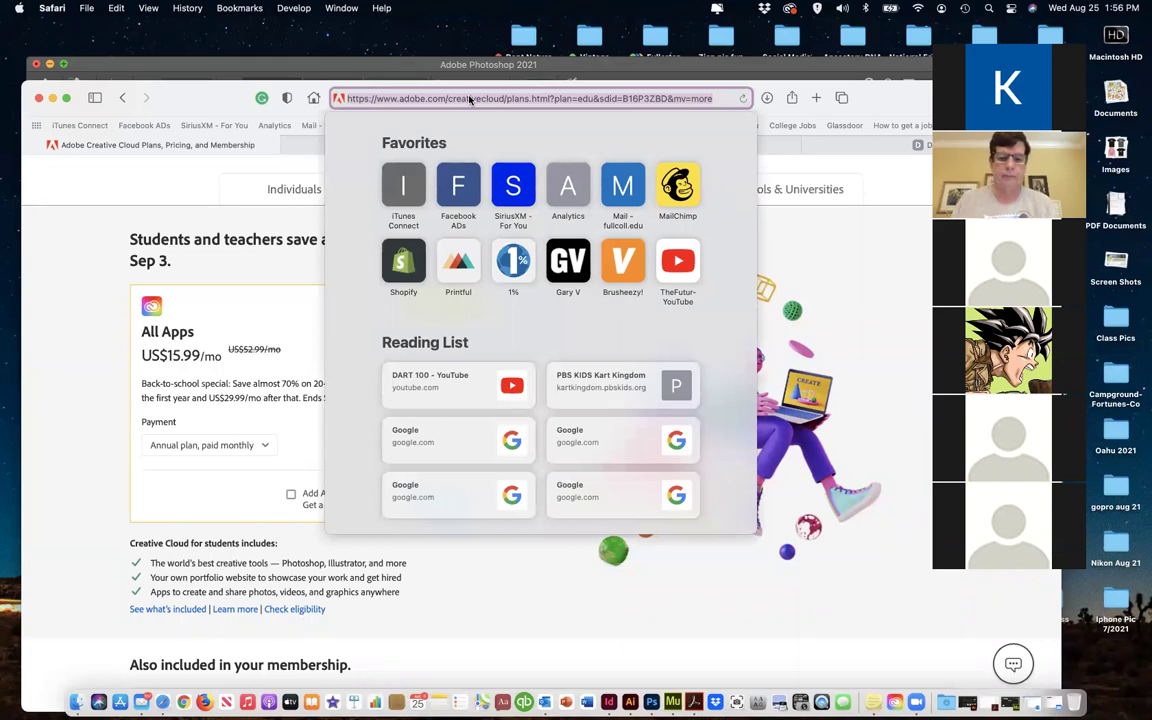
type("yello")
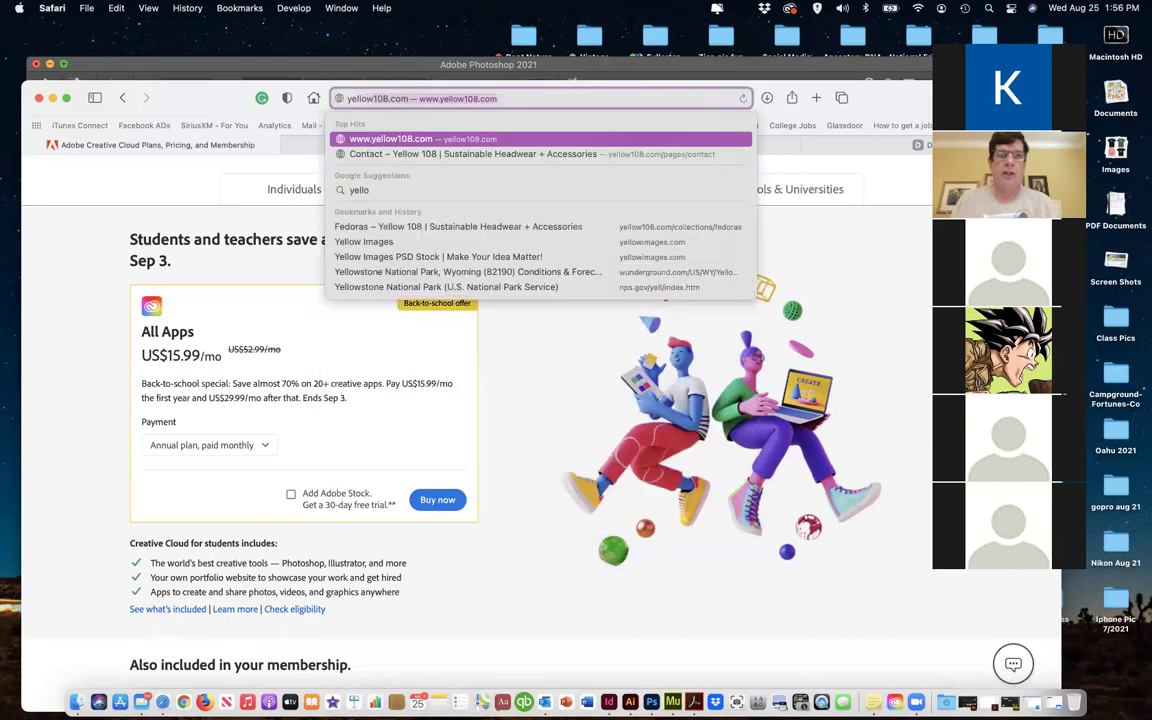
type("wstone")
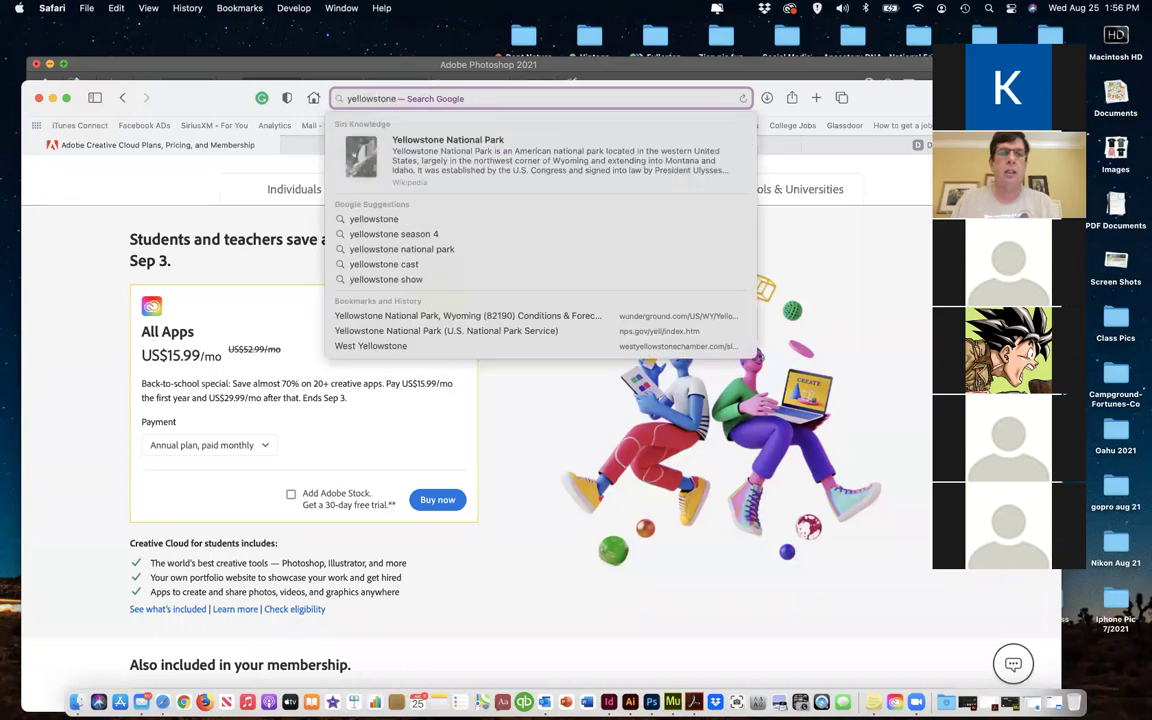
key("Return")
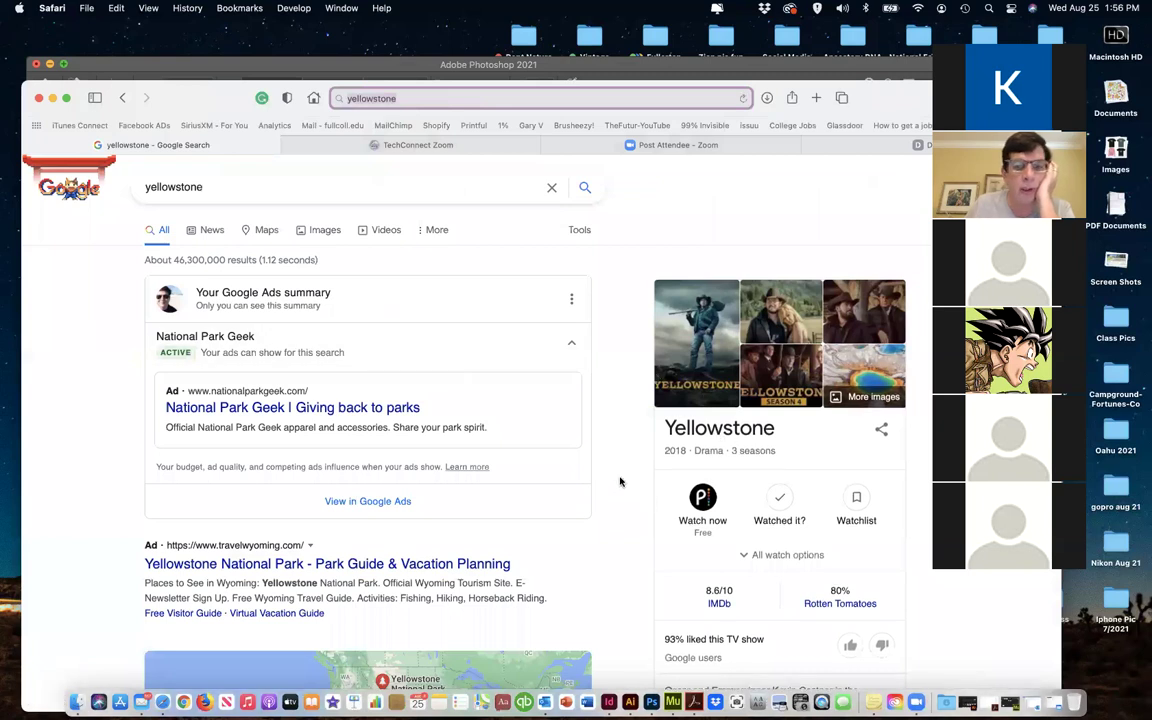
scroll(619, 481, "down", 3)
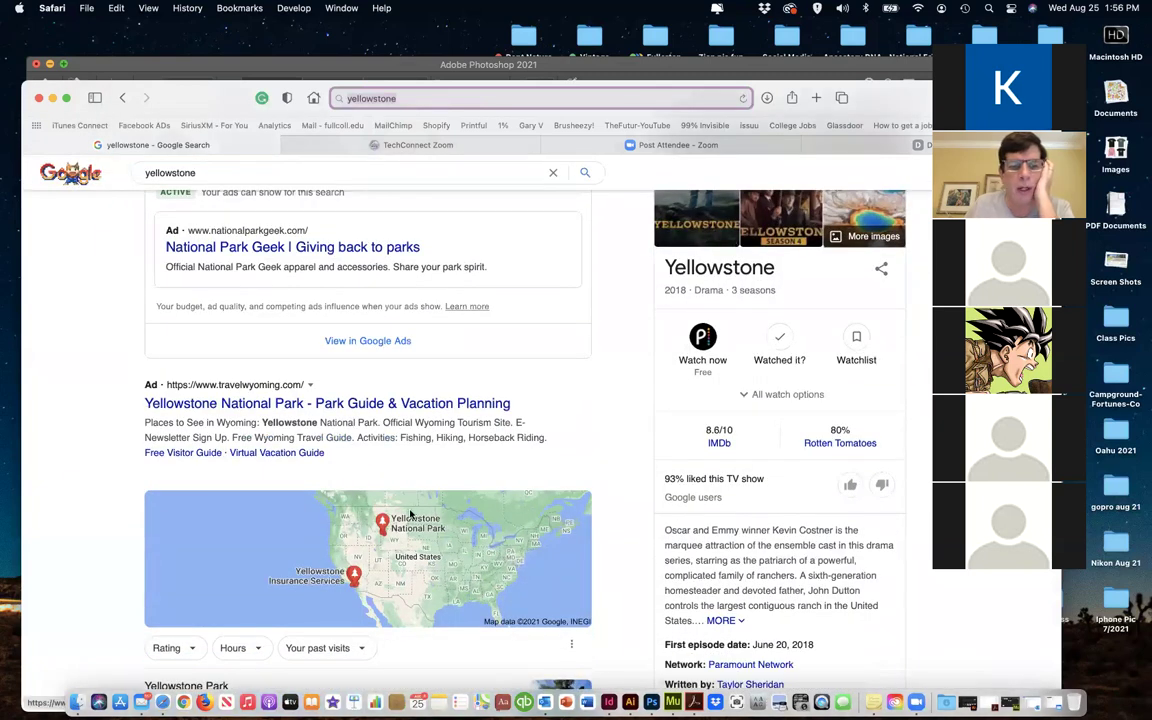
scroll(412, 512, "down", 4)
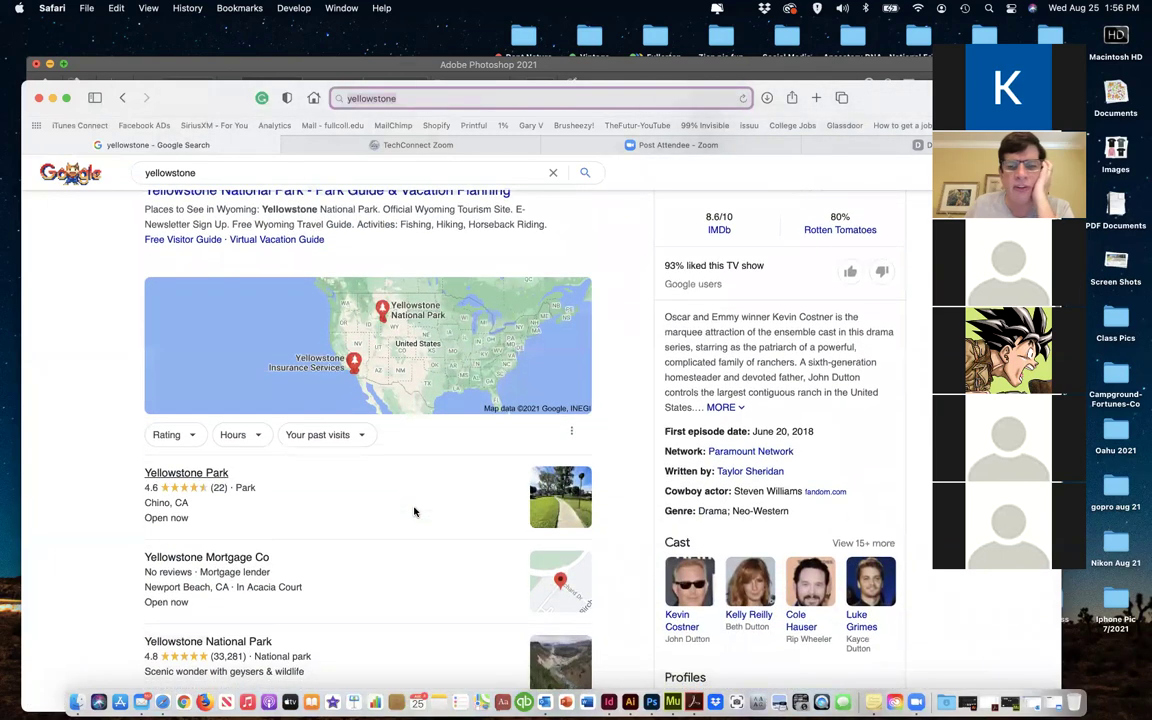
scroll(412, 512, "down", 3)
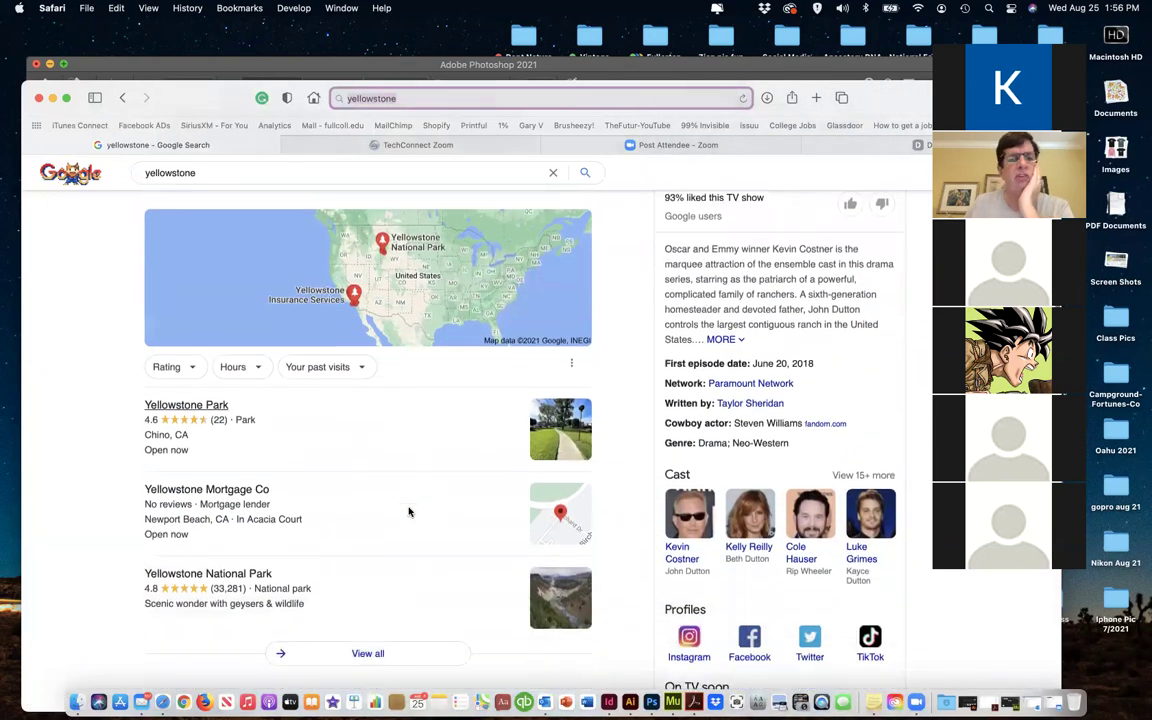
scroll(406, 511, "down", 6)
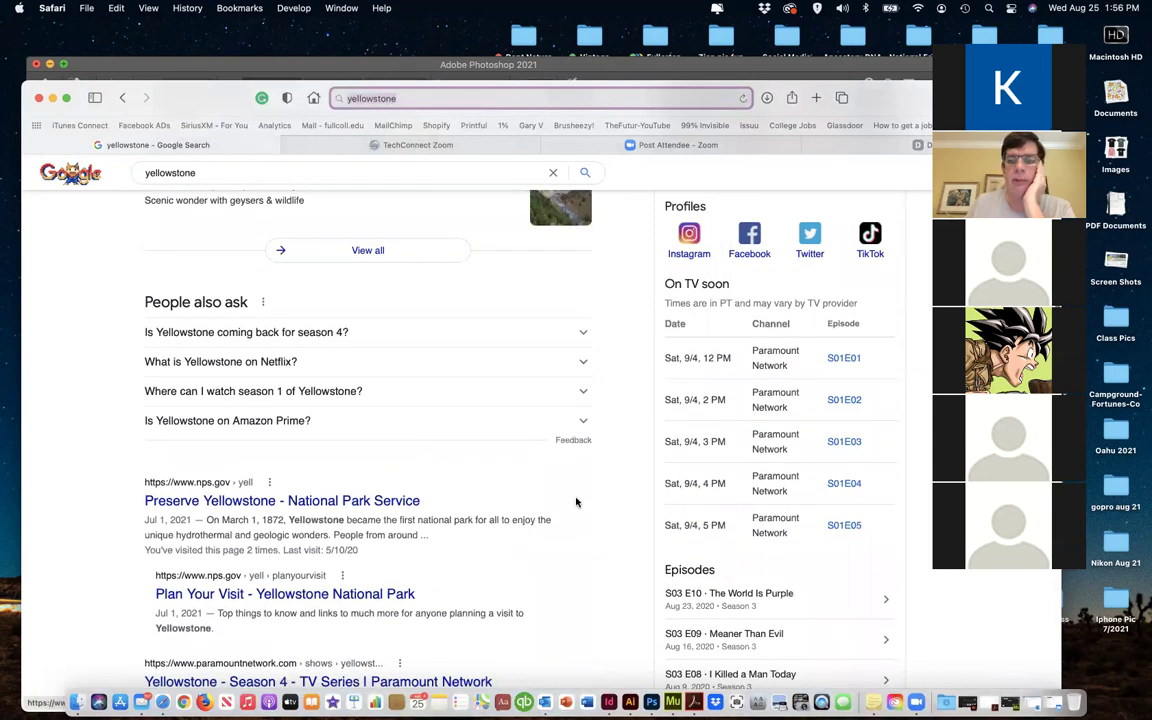
scroll(425, 409, "up", 15)
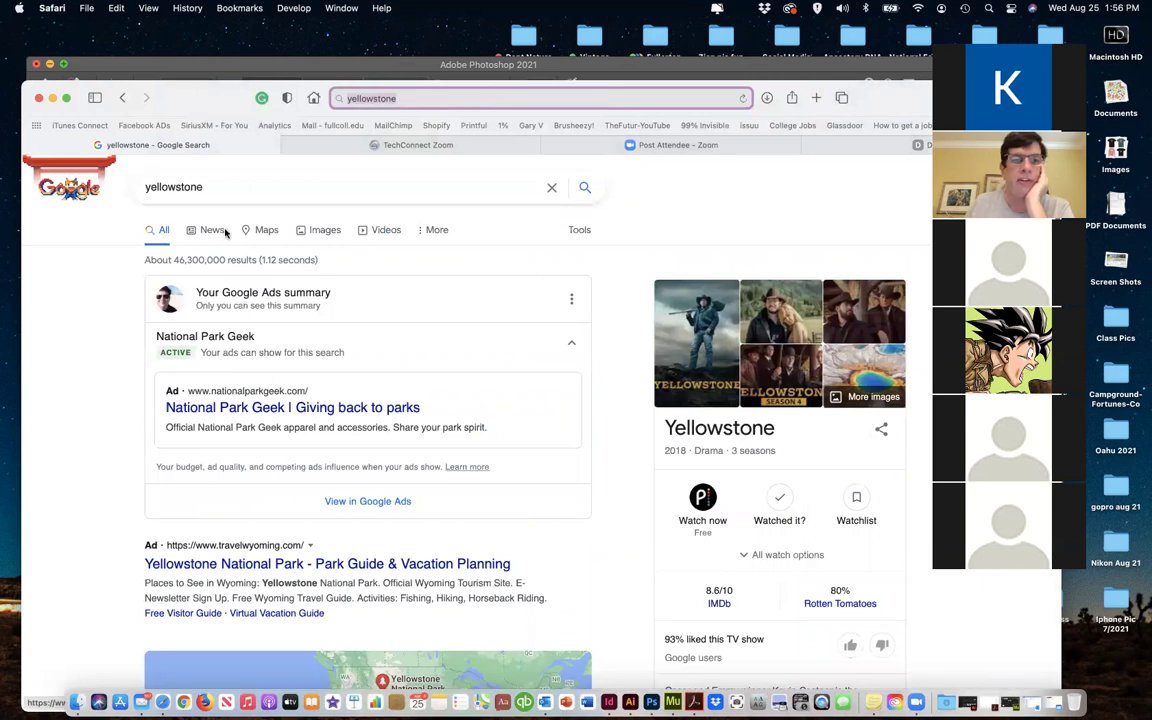
Switch the yellowstone search to image results and browse the pictures
left_click(318, 230)
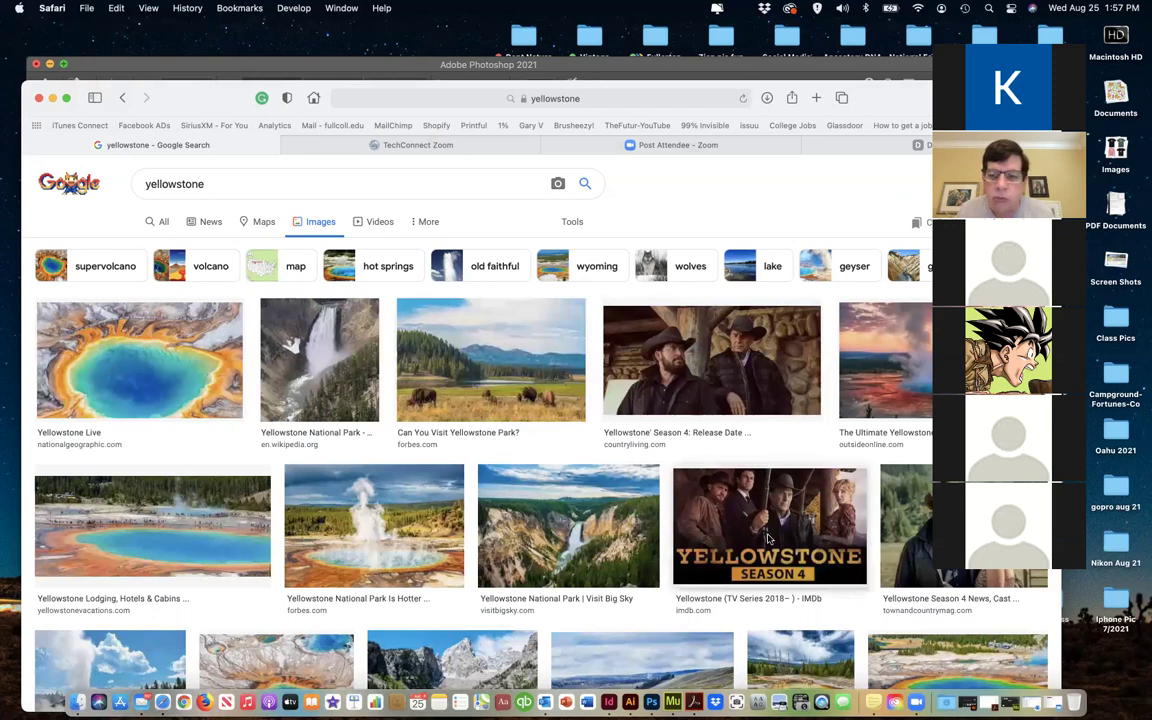
scroll(760, 540, "down", 1)
scroll(760, 540, "down", 3)
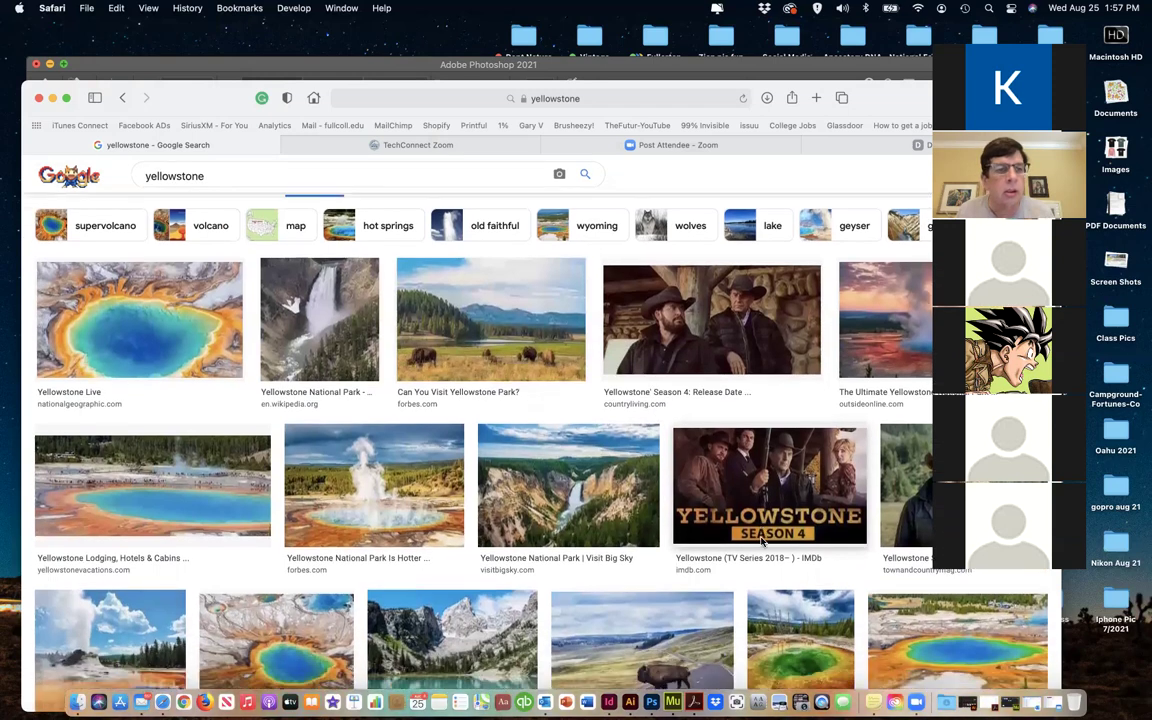
scroll(760, 542, "up", 2)
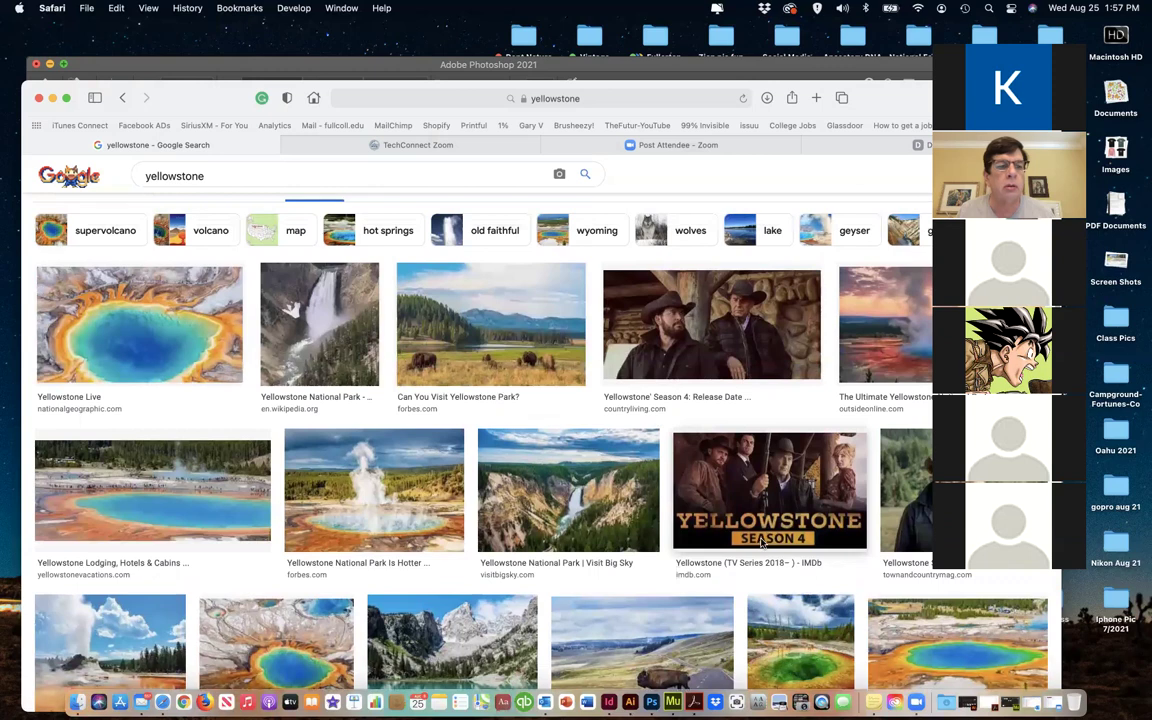
scroll(760, 541, "down", 3)
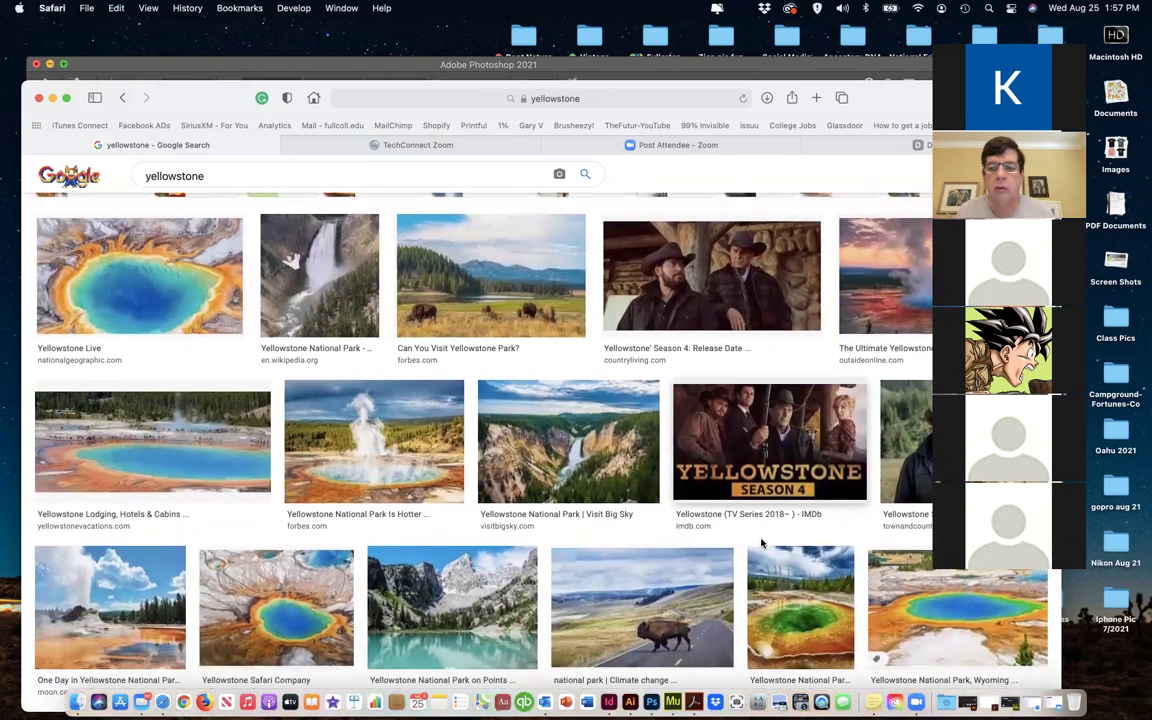
scroll(762, 542, "down", 2)
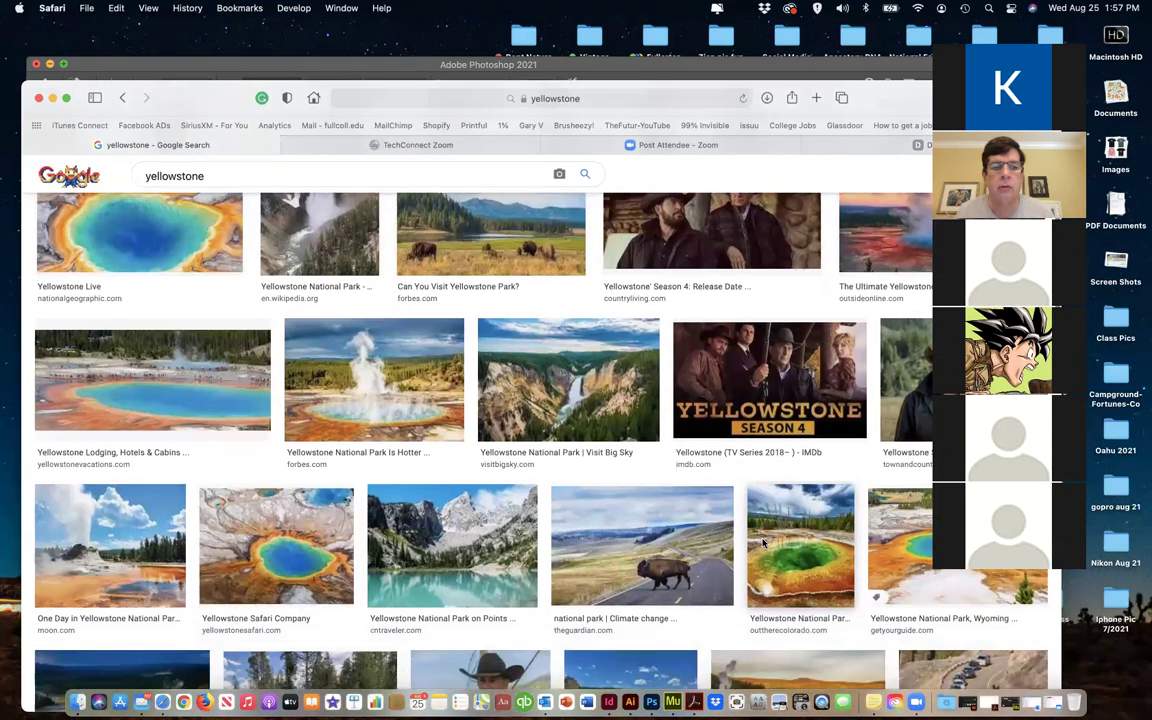
scroll(763, 543, "up", 3)
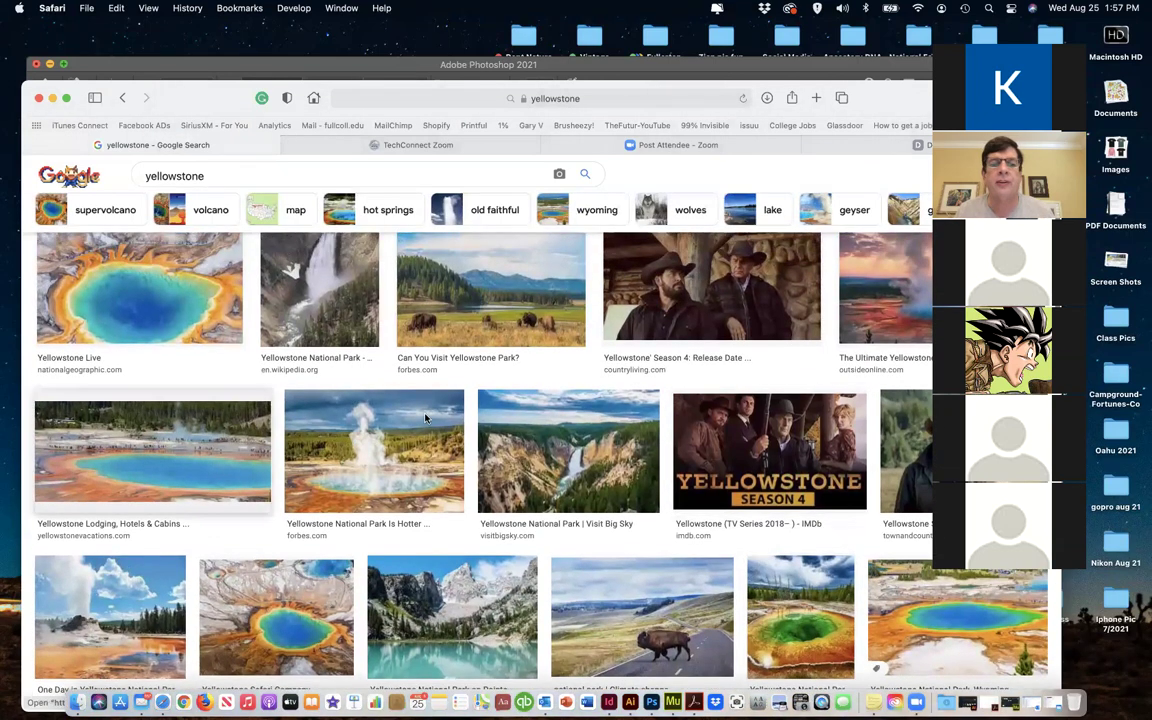
scroll(762, 483, "down", 3)
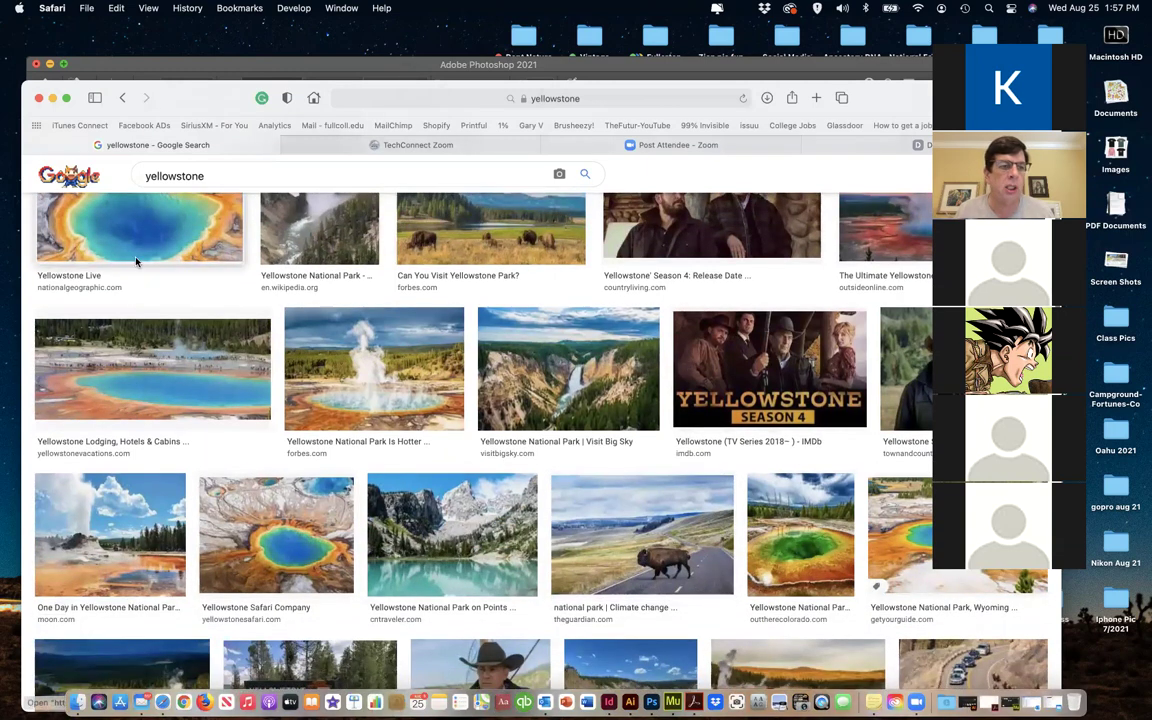
scroll(141, 295, "up", 3)
Preview the Yellowstone Live hot spring image, visit its National Geographic source page and look through the stories
left_click(141, 291)
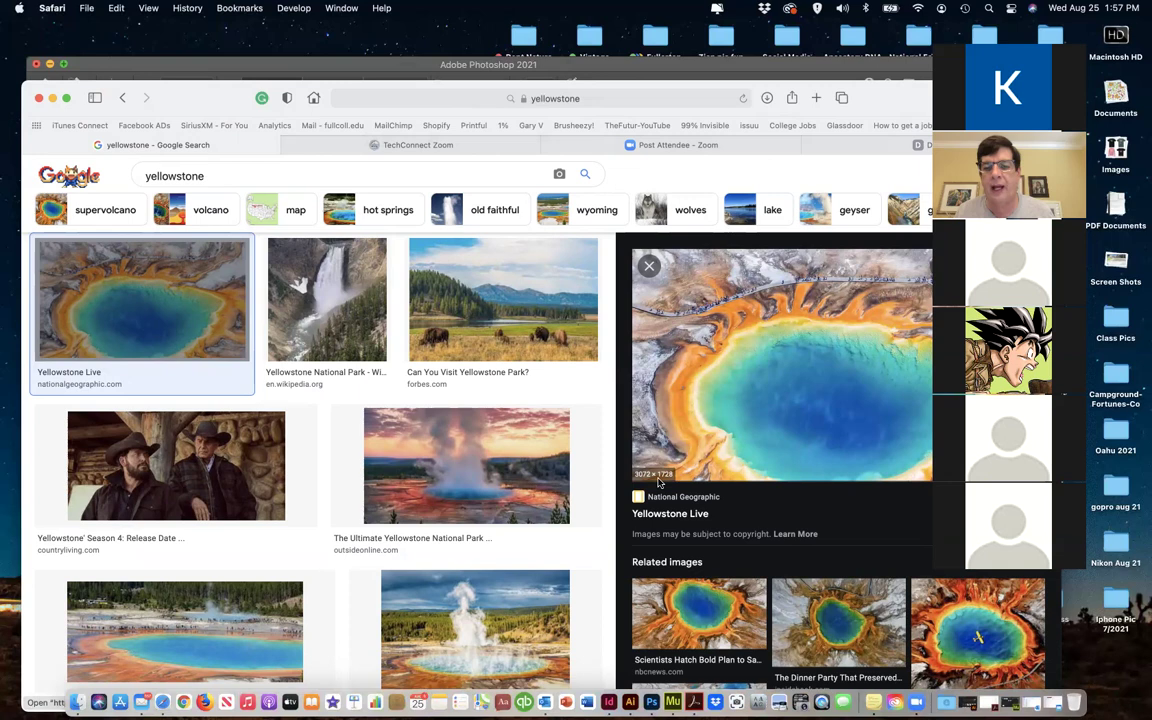
left_click(741, 430)
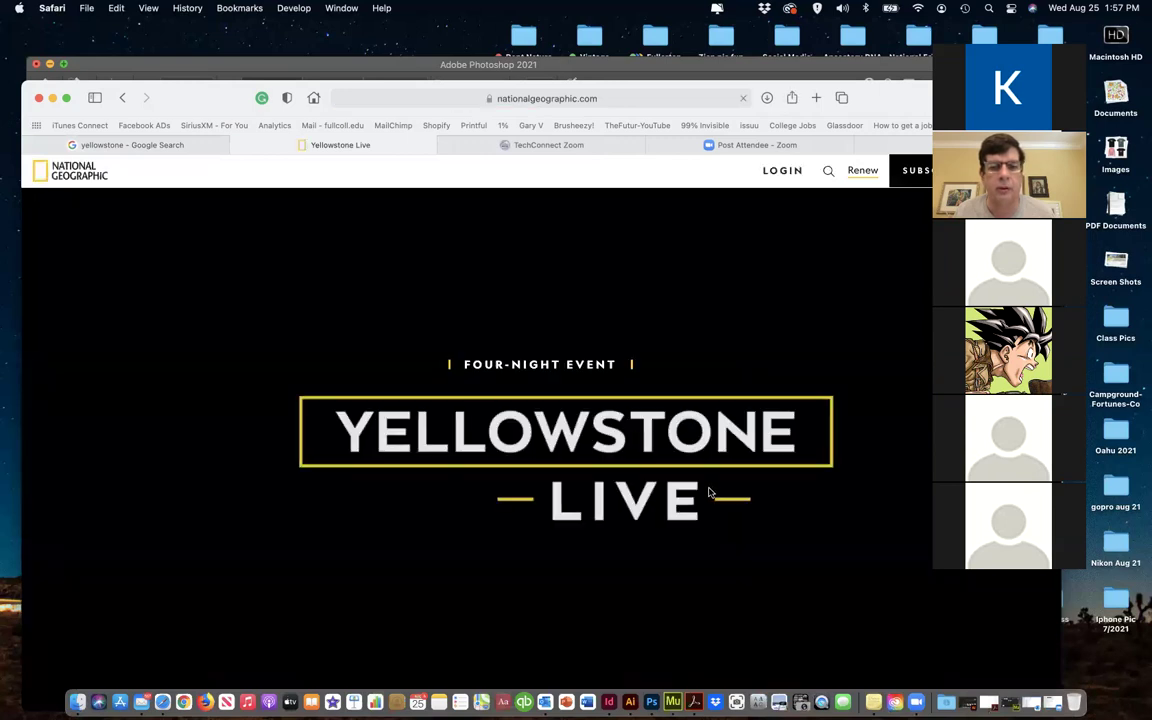
scroll(710, 495, "down", 5)
scroll(710, 492, "down", 10)
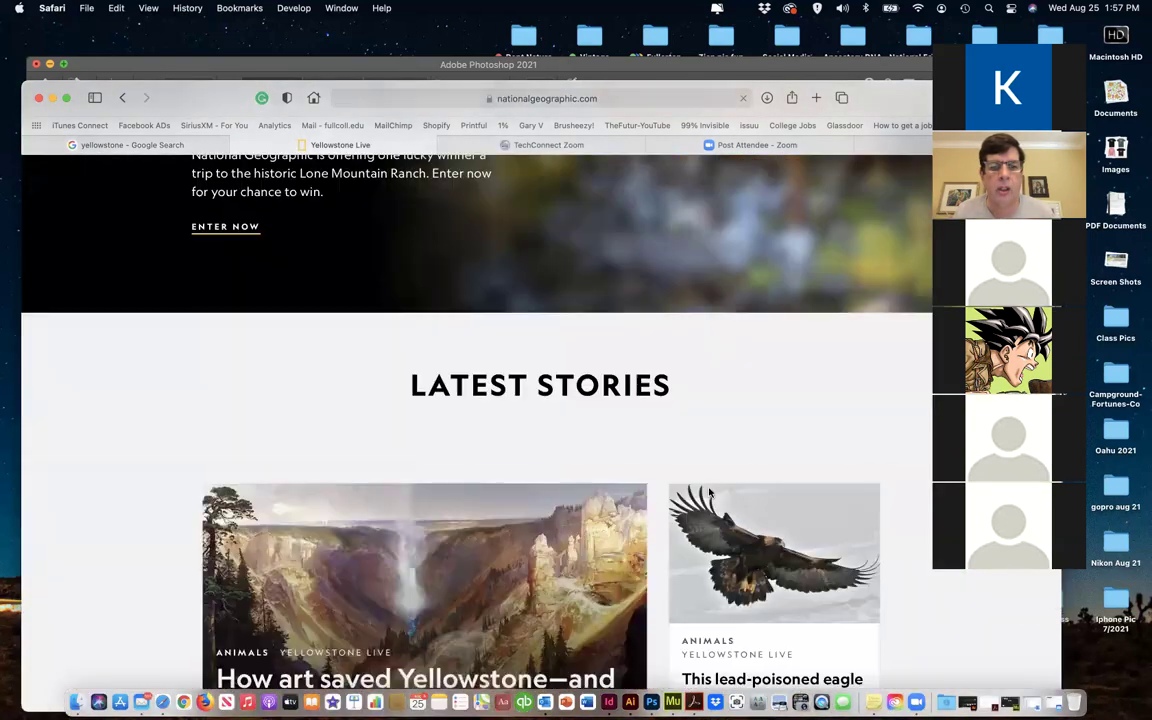
scroll(710, 492, "down", 6)
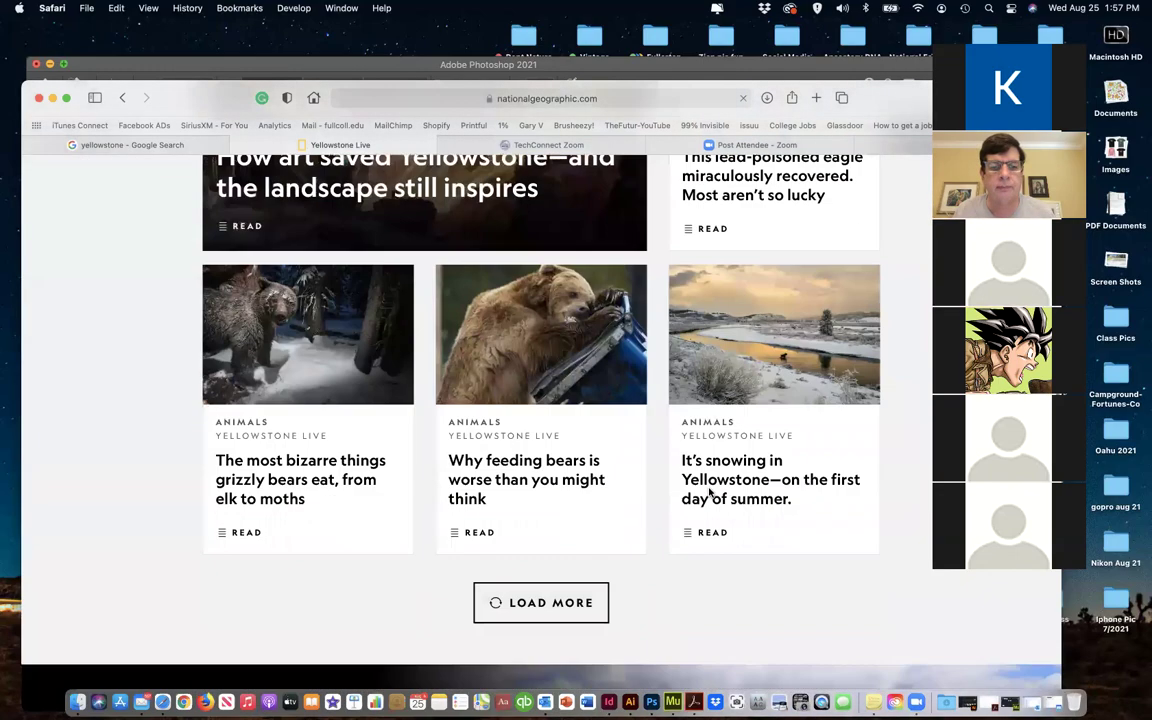
scroll(710, 492, "down", 15)
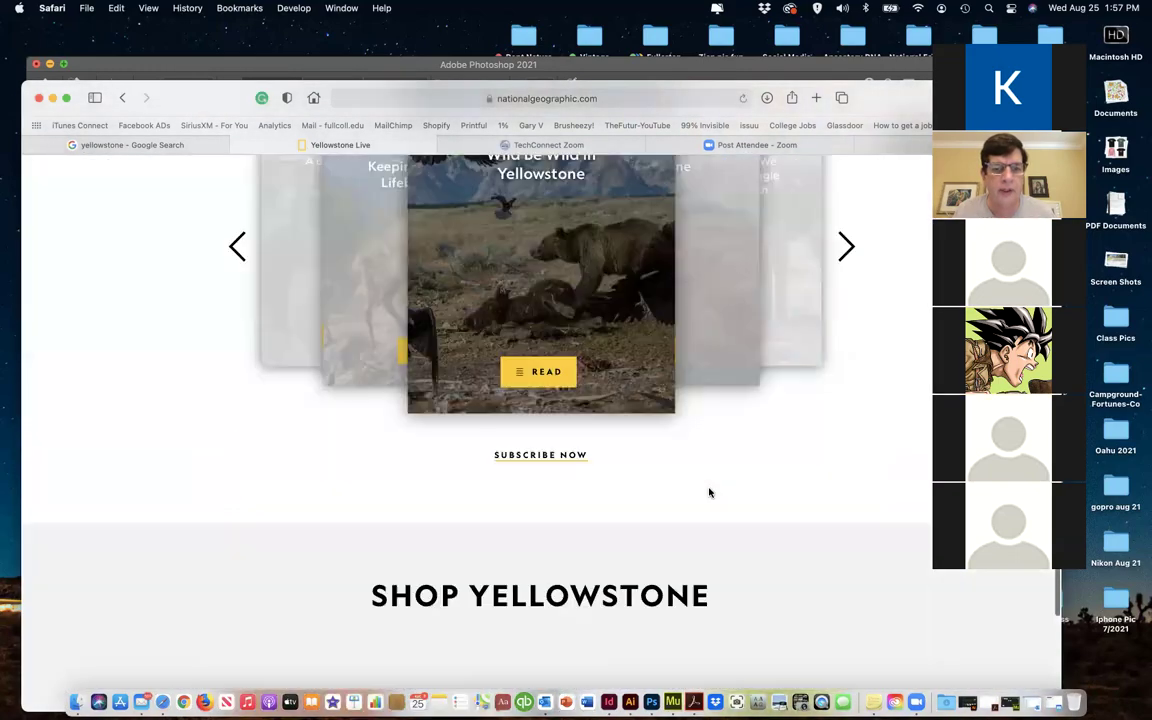
scroll(710, 492, "down", 5)
scroll(710, 492, "up", 15)
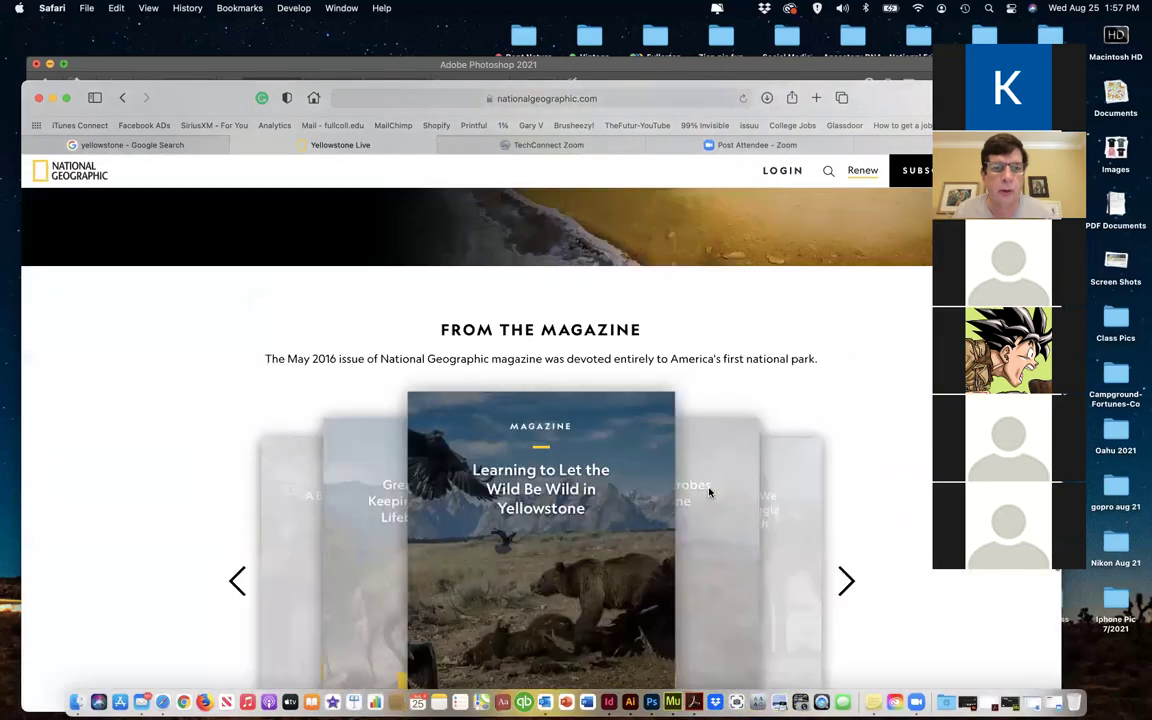
scroll(710, 492, "up", 3)
scroll(640, 437, "up", 3)
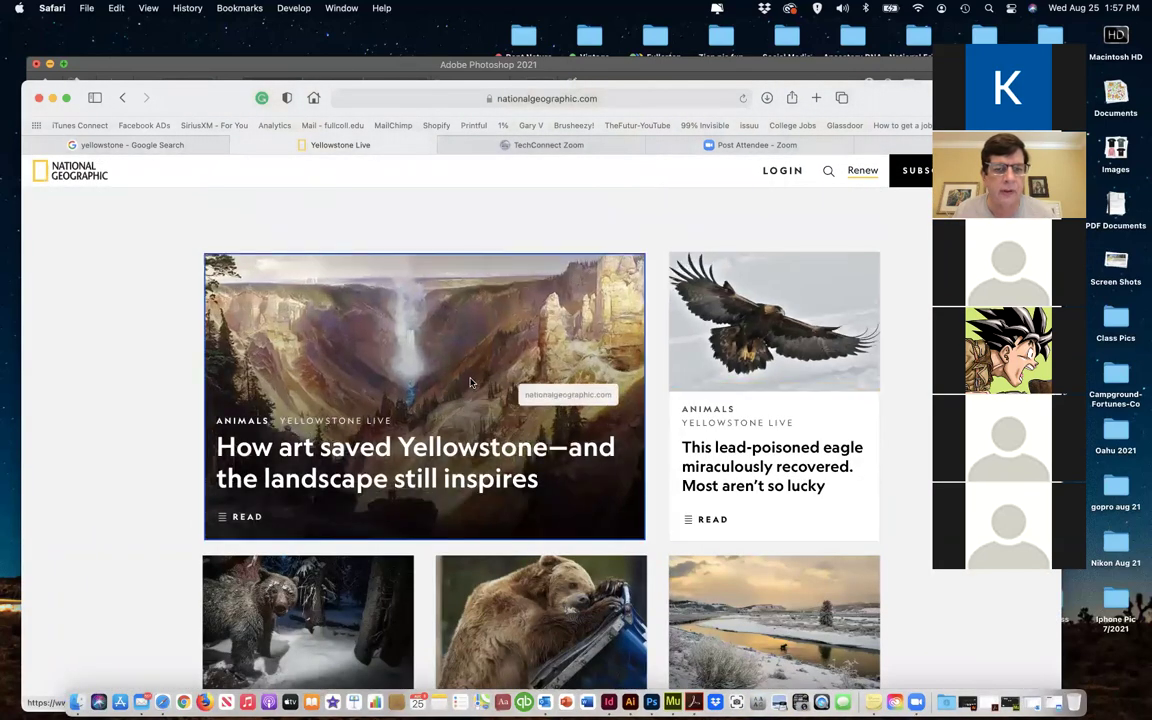
Open the article "How art saved Yellowstone—and the landscape still inspires" and save its canyon painting to the desktop
left_click(502, 386)
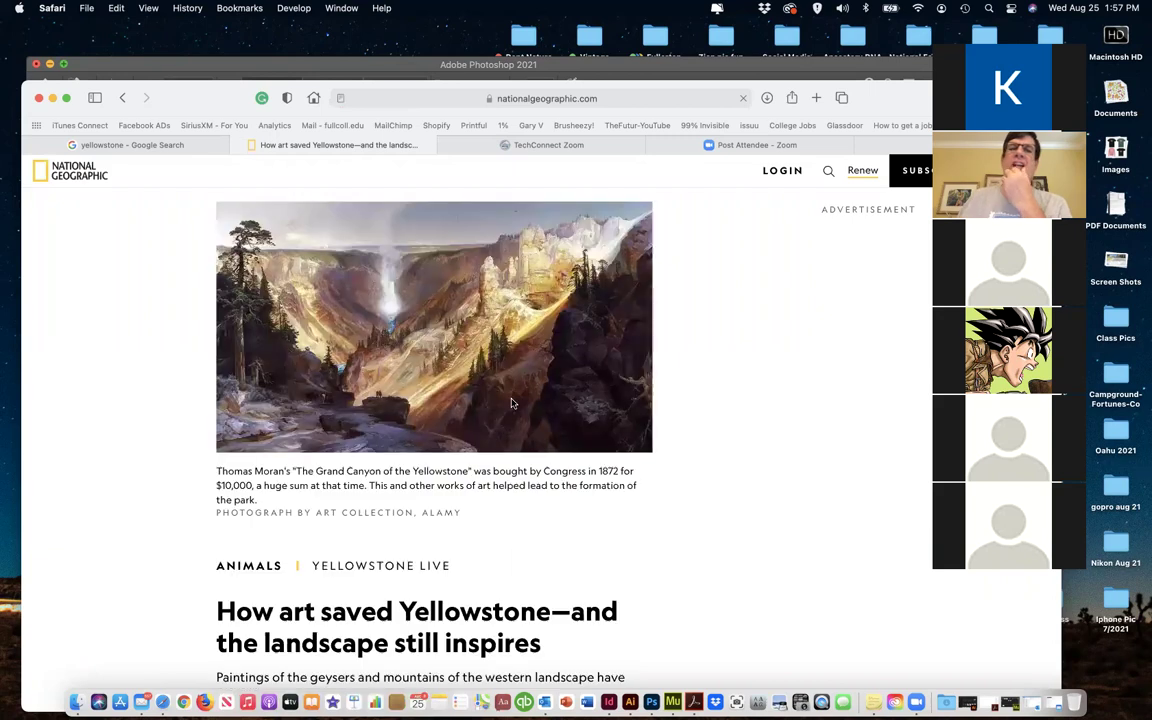
right_click(461, 347)
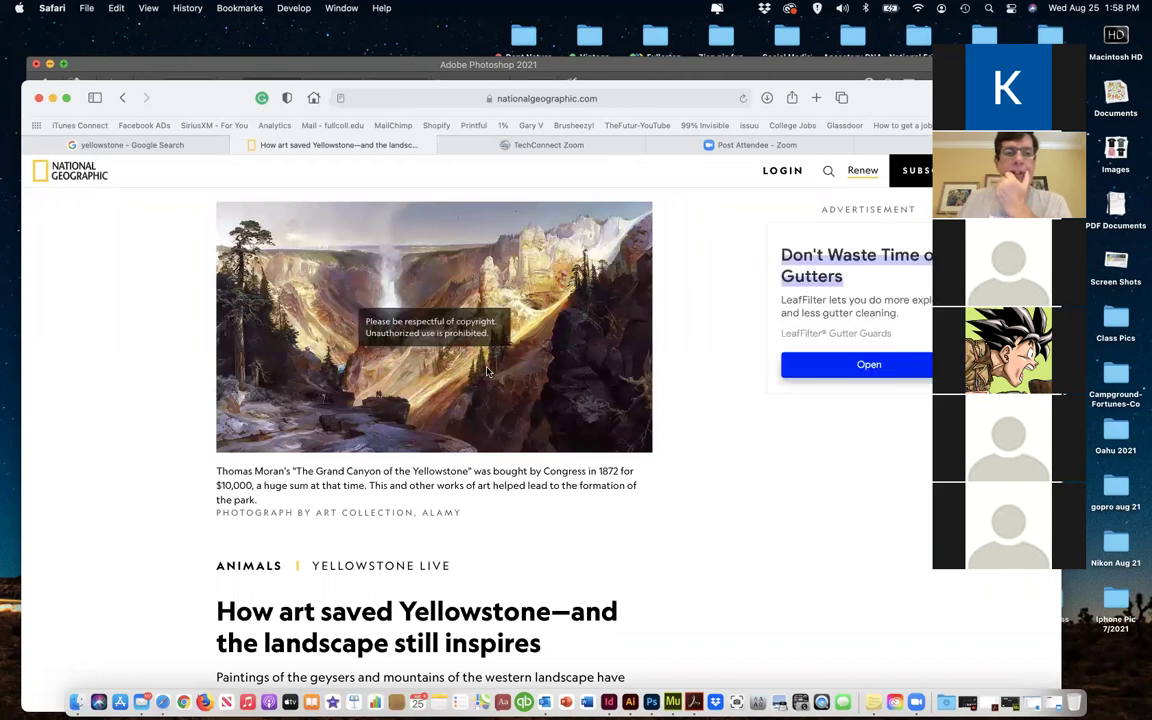
mouse_move(252, 307)
left_mouse_down()
mouse_move(240, 330)
mouse_move(262, 338)
mouse_move(248, 343)
left_mouse_up()
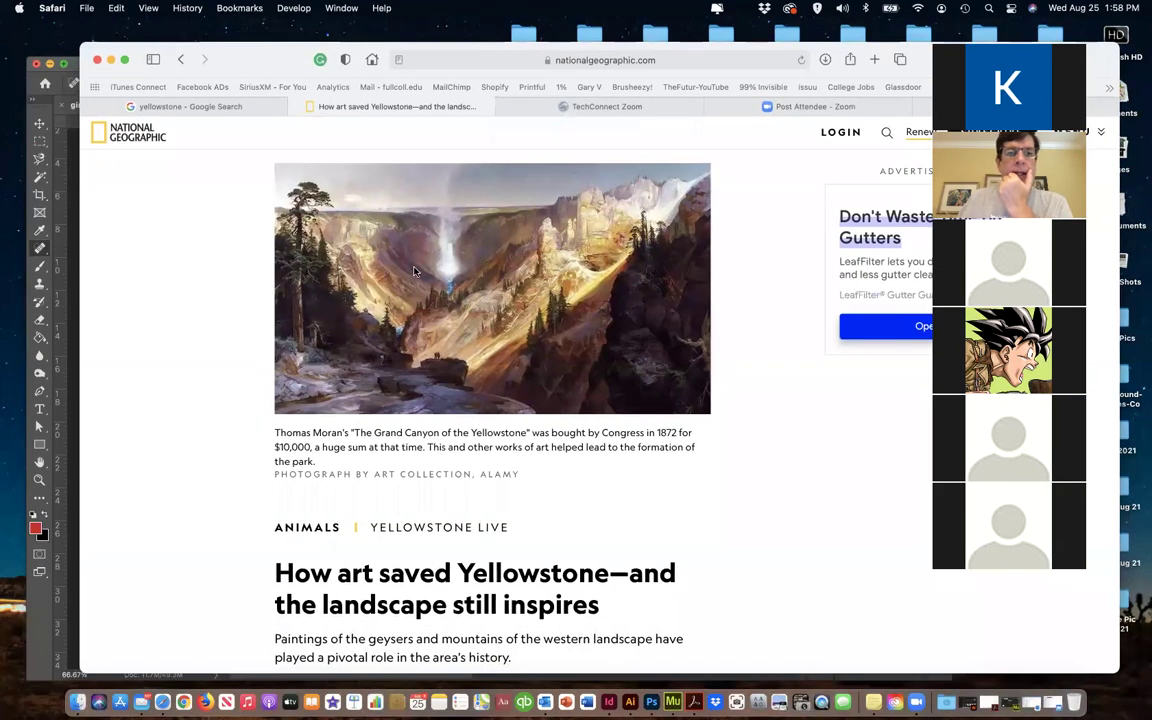
mouse_move(414, 270)
left_mouse_down()
mouse_move(175, 268)
mouse_move(12, 382)
mouse_move(10, 368)
left_mouse_up()
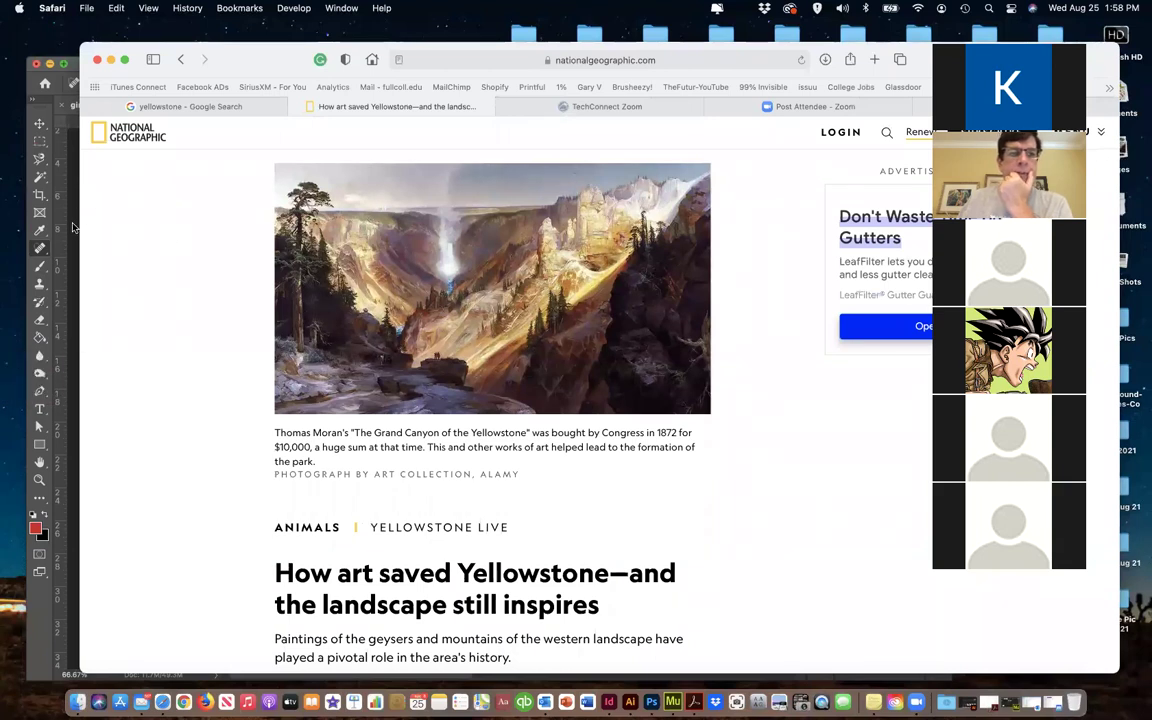
Switch to Photoshop and open 01-yellowstone-art-htnge9.jpg from the Desktop folder
left_click(72, 228)
left_click(107, 8)
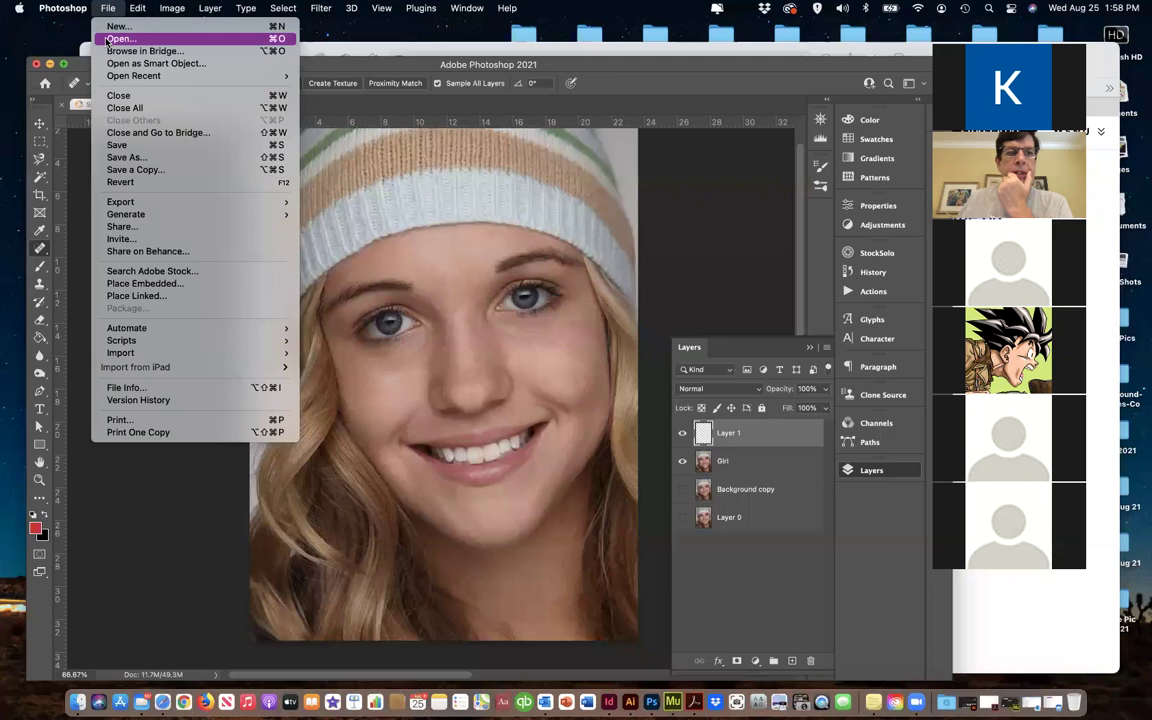
left_click(307, 240)
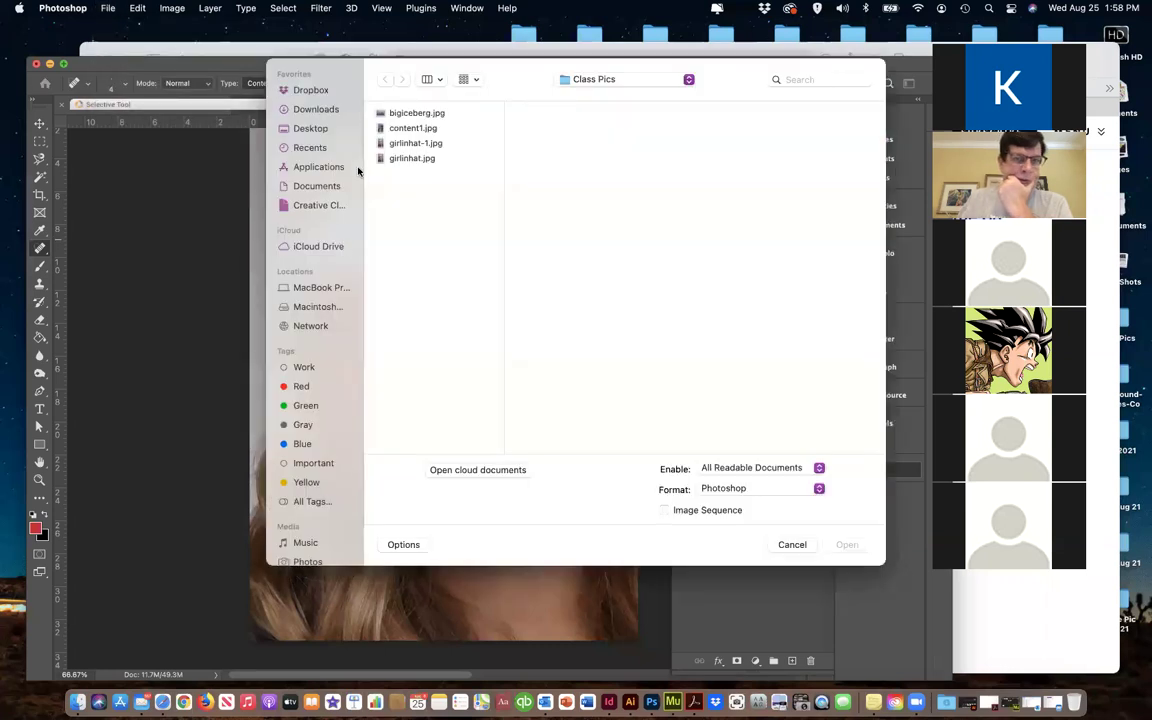
left_click(316, 110)
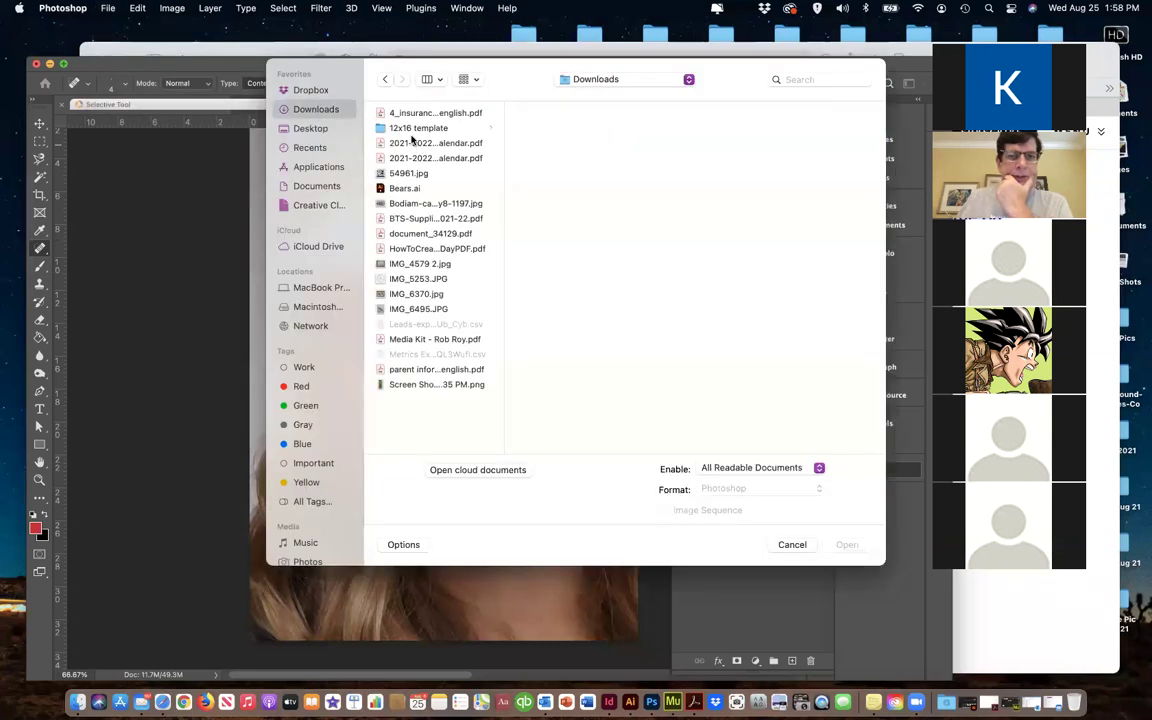
left_click(312, 129)
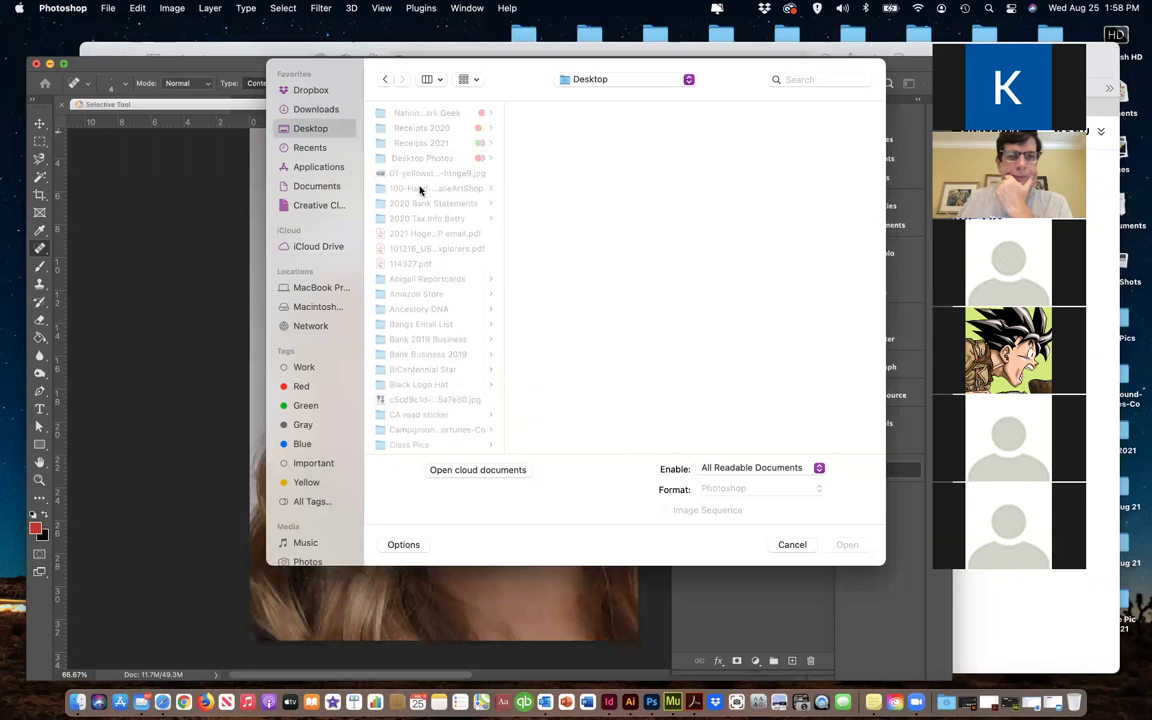
left_click(418, 174)
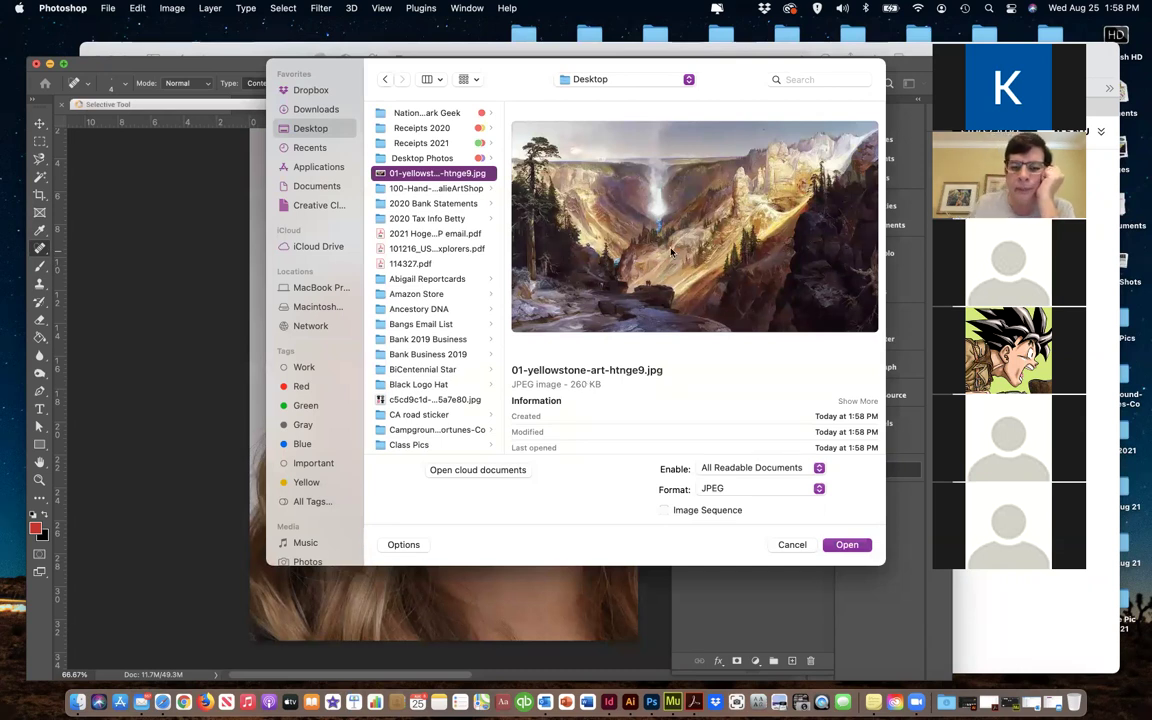
left_click(846, 544)
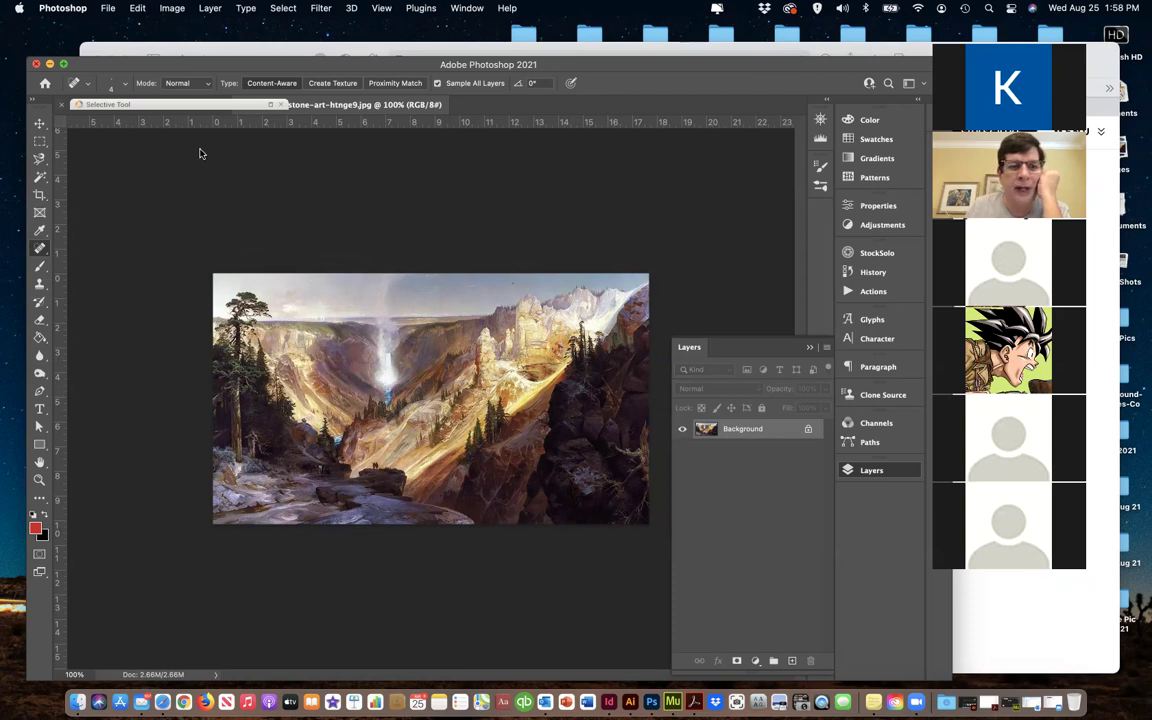
Examine the detail of the canyon painting near the waterfall at 600% magnification
key("super+equal")
key("super+equal")
key("super+equal")
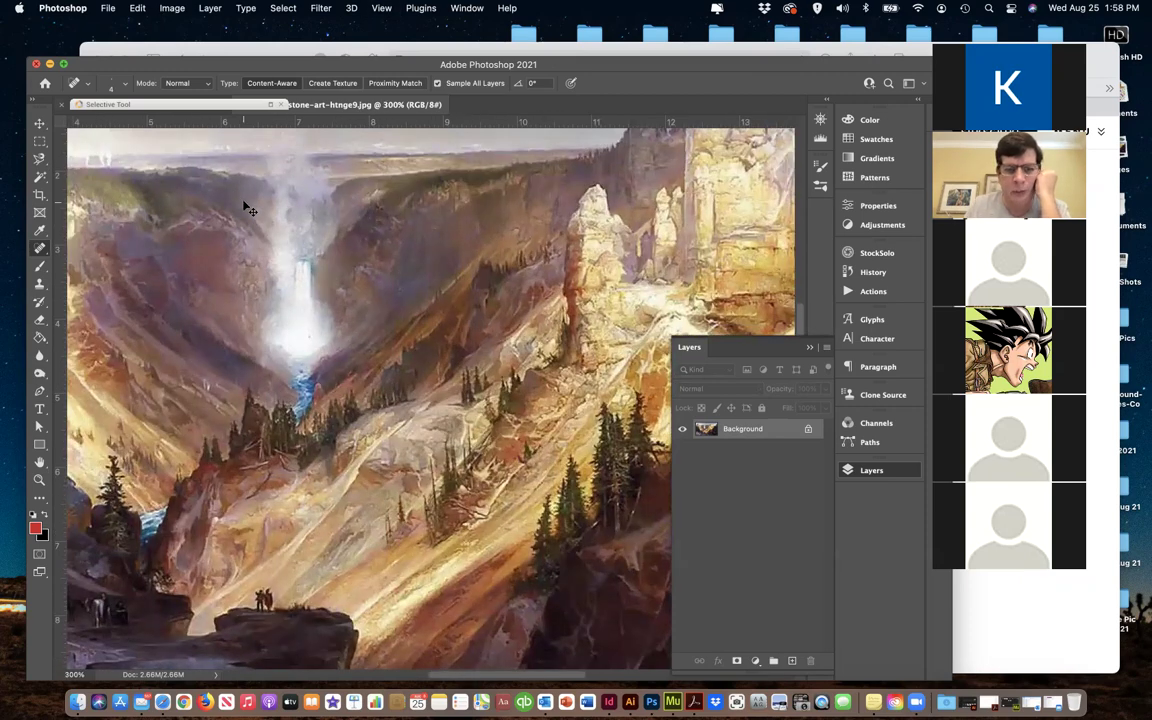
key("super+equal")
key("super+equal")
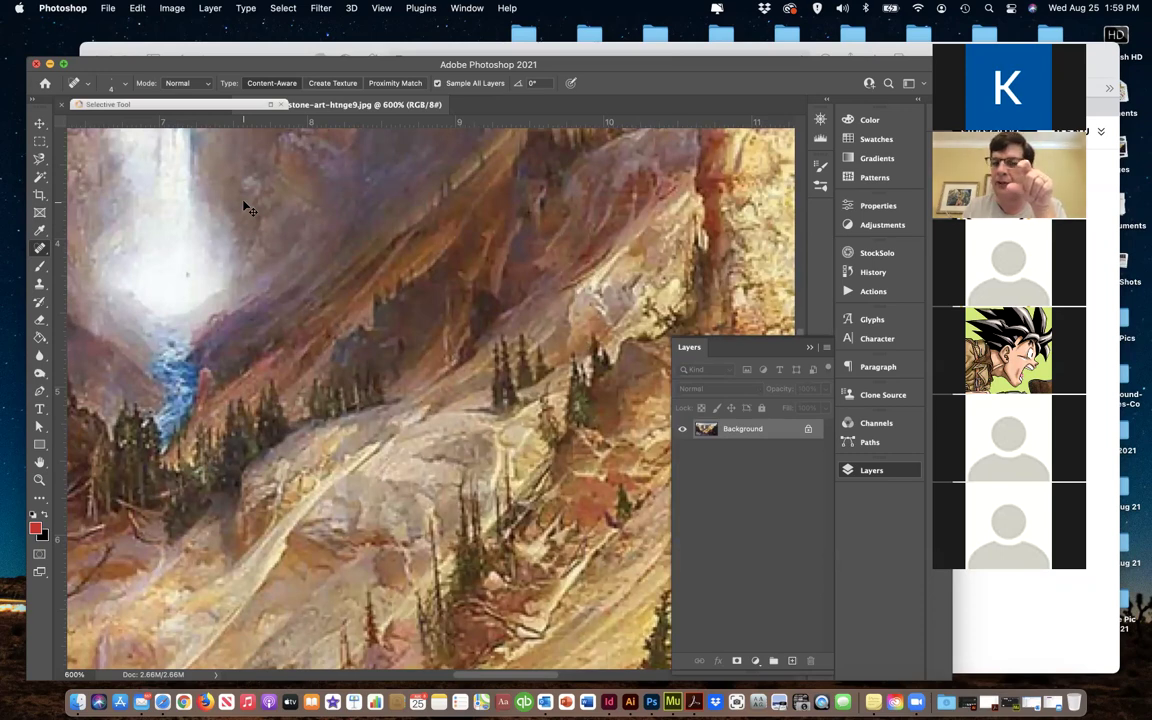
Examine the pixels of the canyon painting at up to 3200% magnification and return to 400%
key("super+equal")
key("super+equal")
key("super+equal")
key("super+equal")
key("super+equal")
key("super+equal")
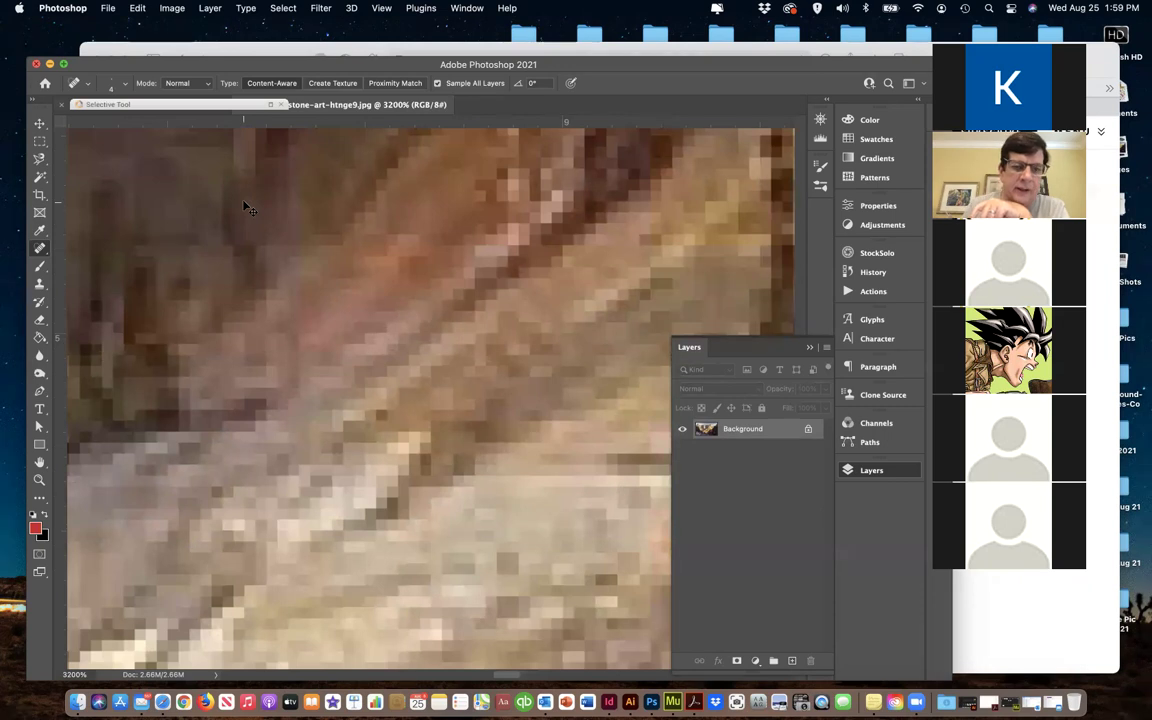
key("super+minus")
key("super+minus")
key("super+minus")
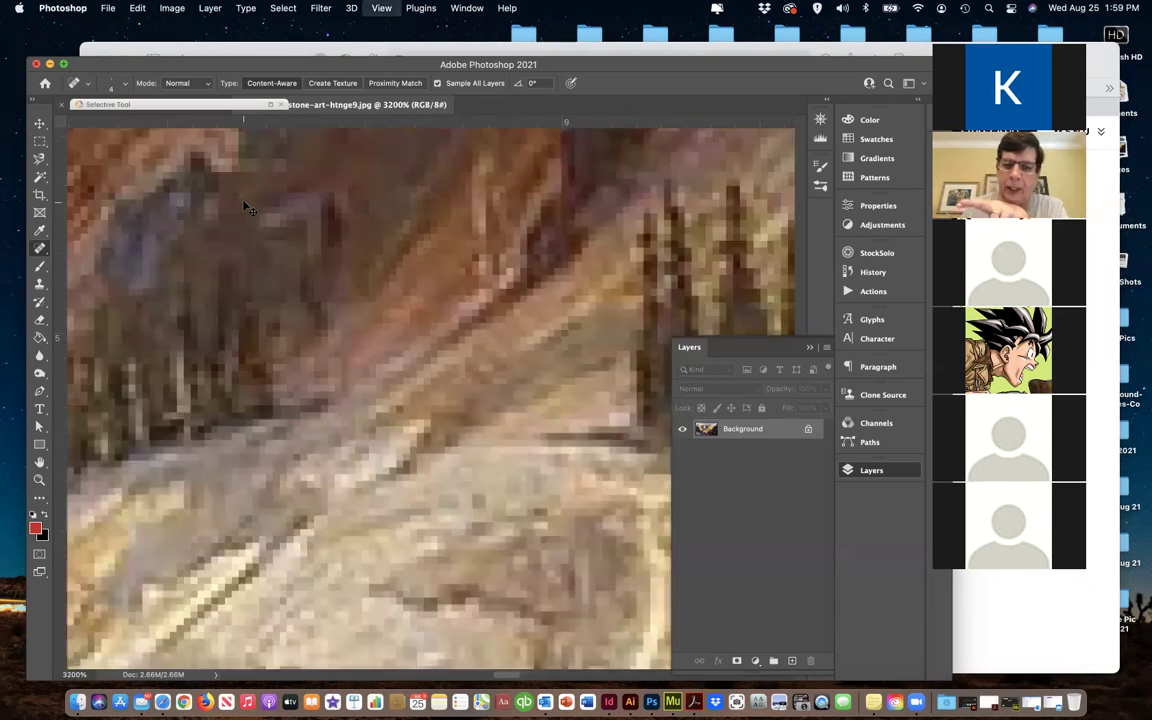
key("super+minus")
key("super+minus")
key("super+minus")
key("super+minus")
key("super+minus")
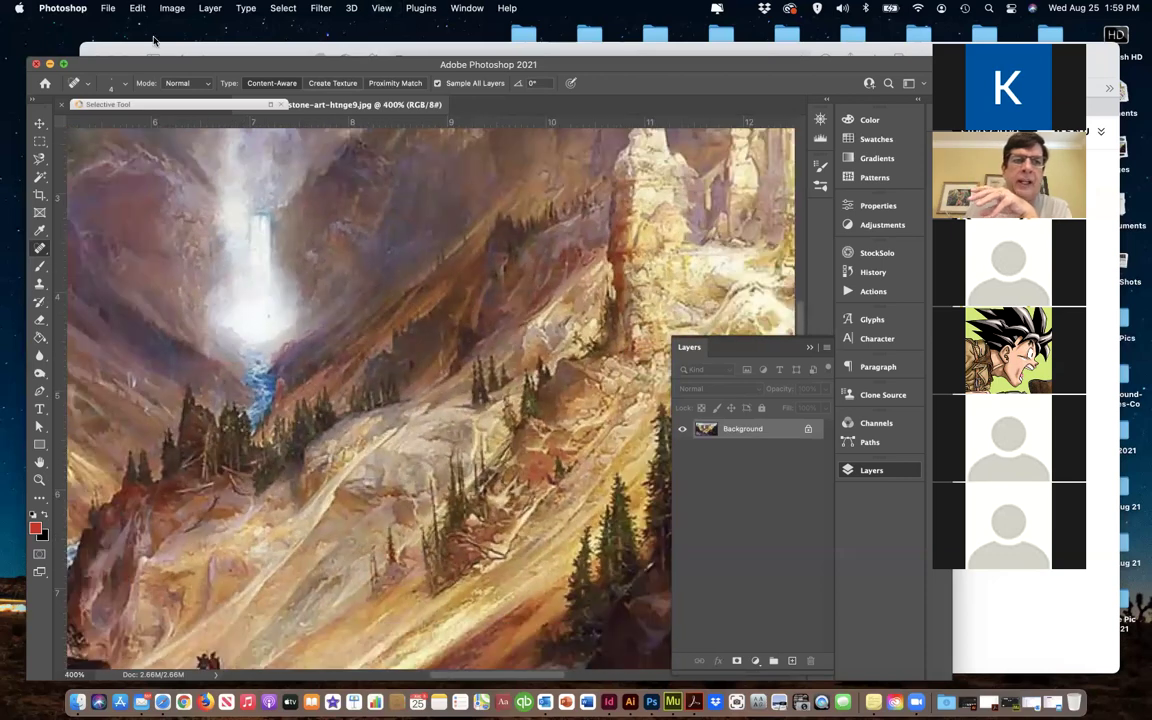
Inspect the painting's dimensions and resolution in Image Size and close it without changes
left_click(173, 8)
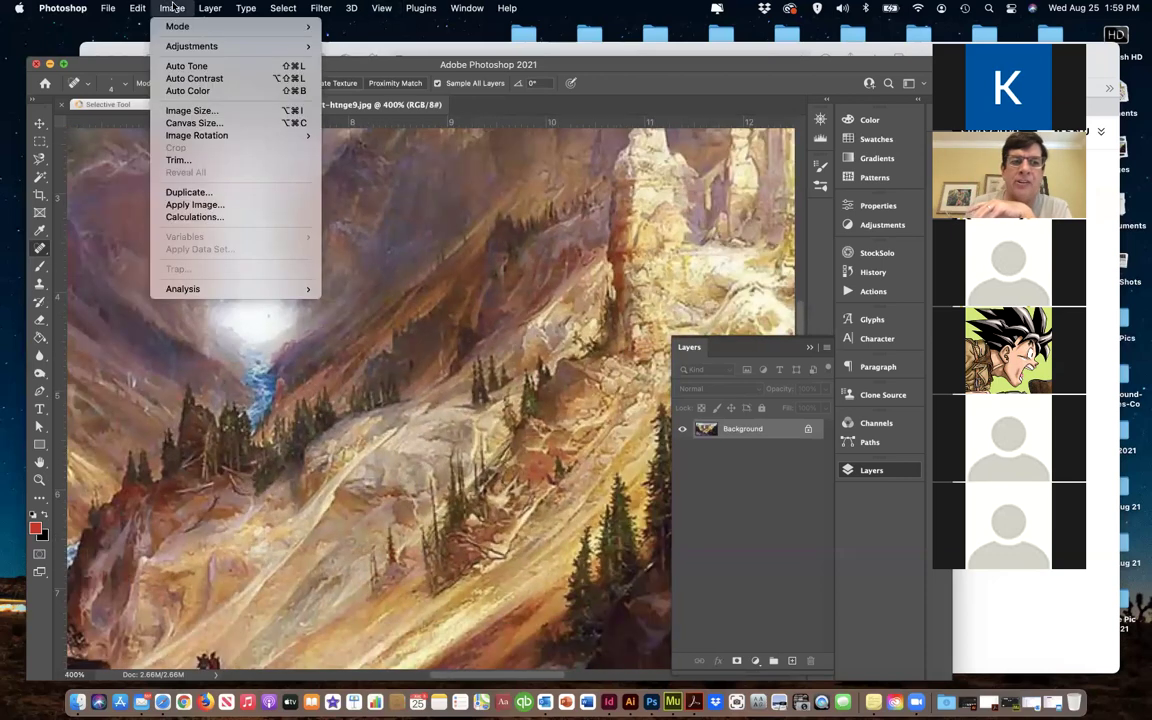
left_click(191, 111)
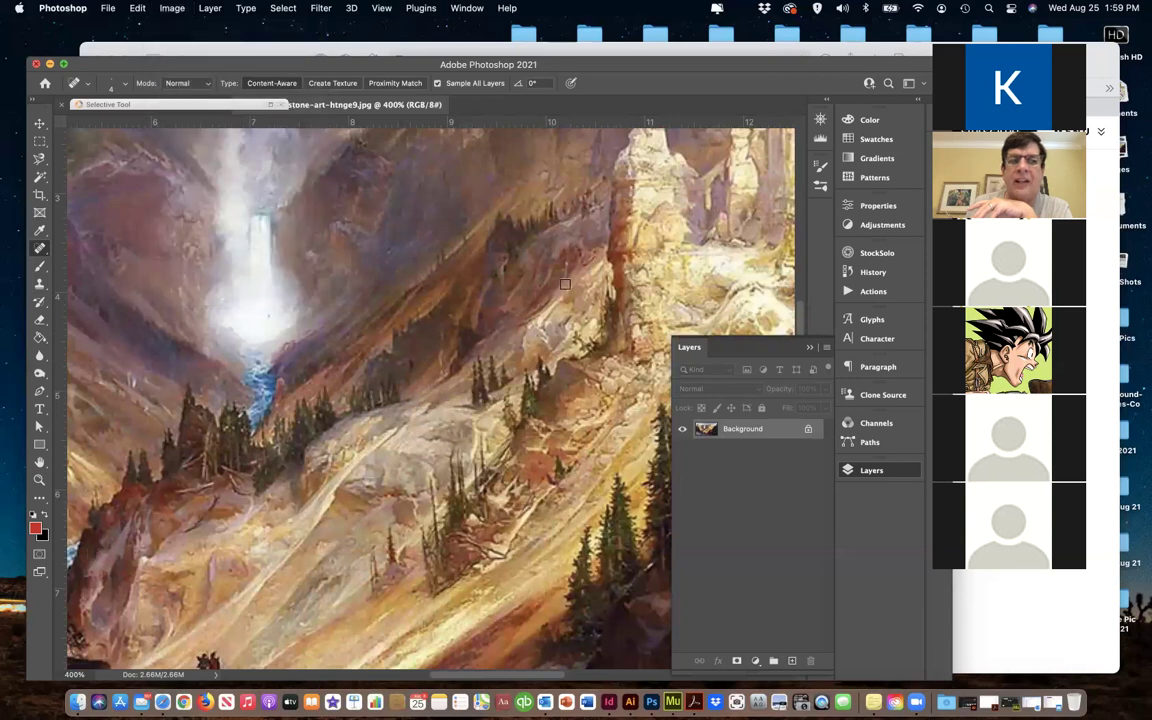
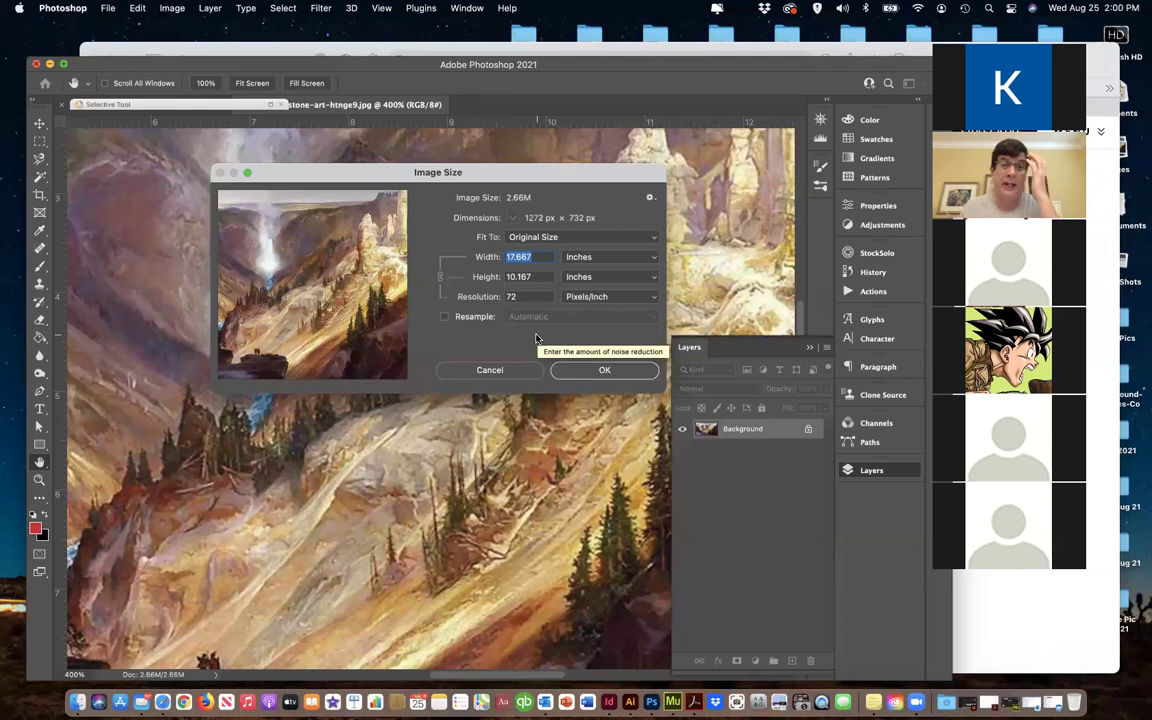
left_click(490, 370)
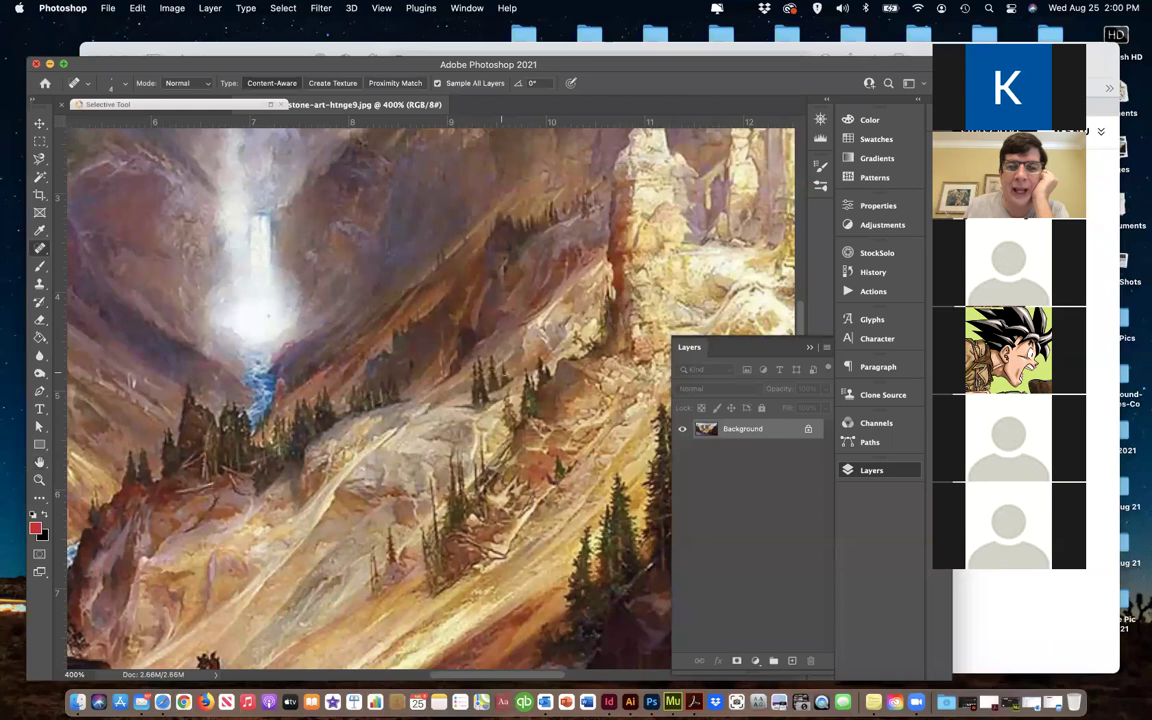
Try a resolution of 300 pixels/inch for the whole painting in Image Size with resampling off
key("super+minus")
key("super+minus")
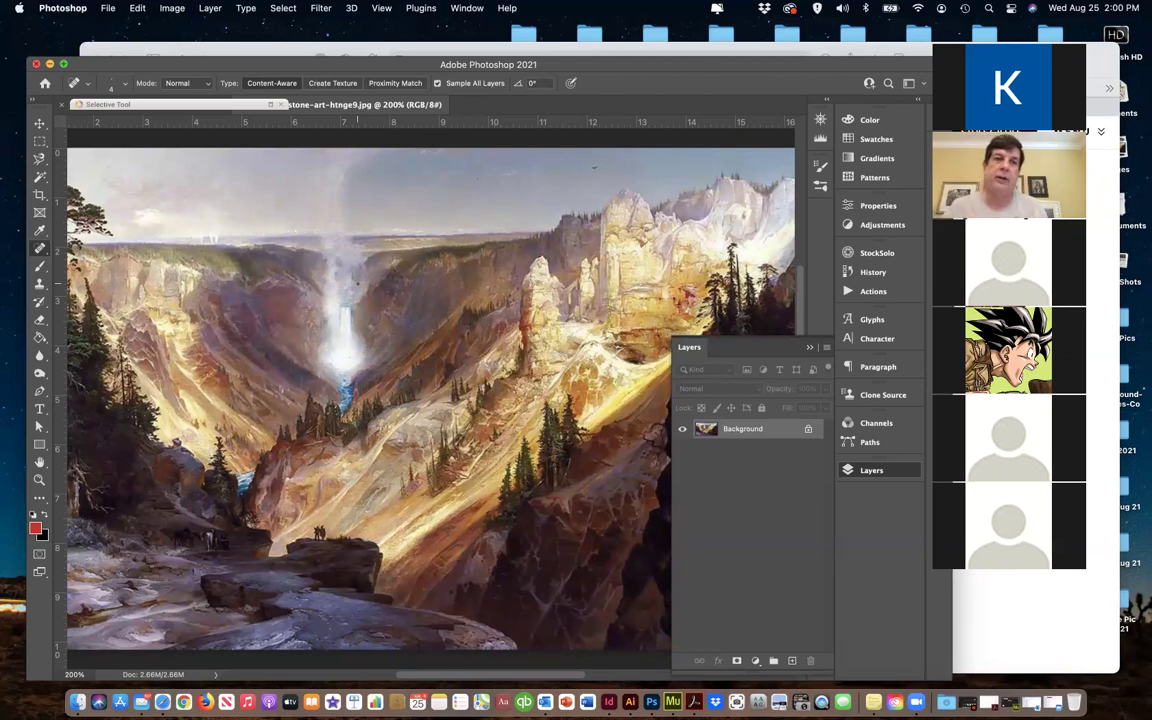
left_click(158, 8)
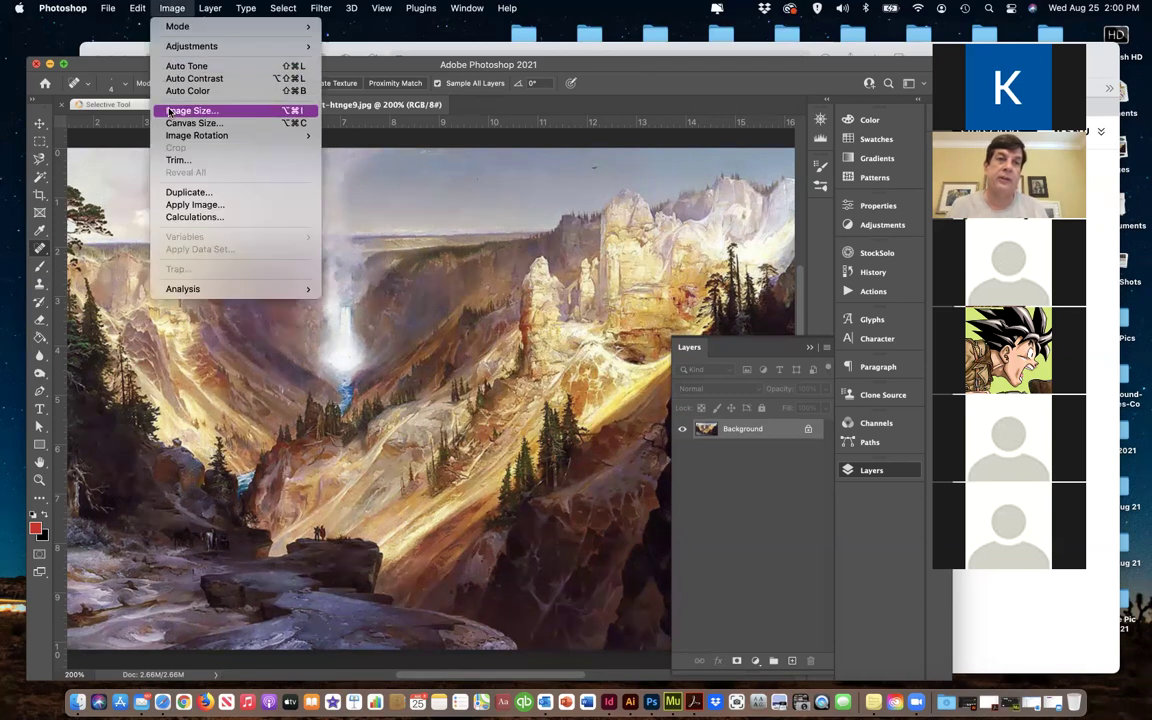
left_click(172, 110)
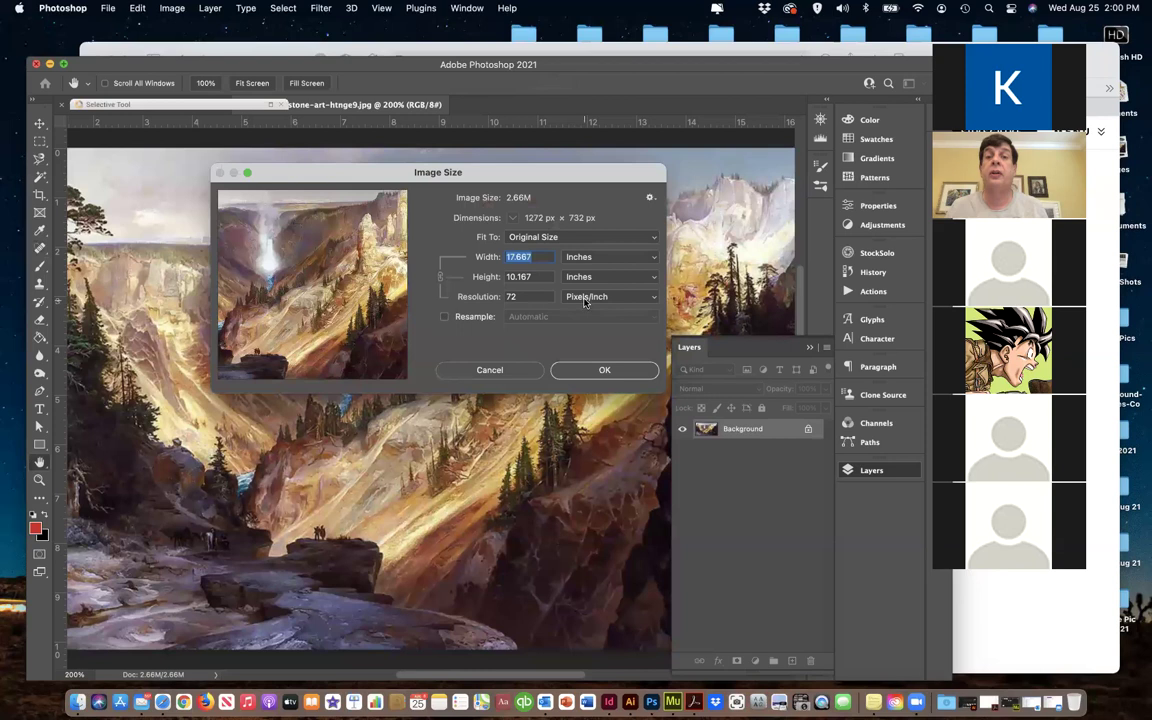
left_click(586, 300)
left_click(588, 297)
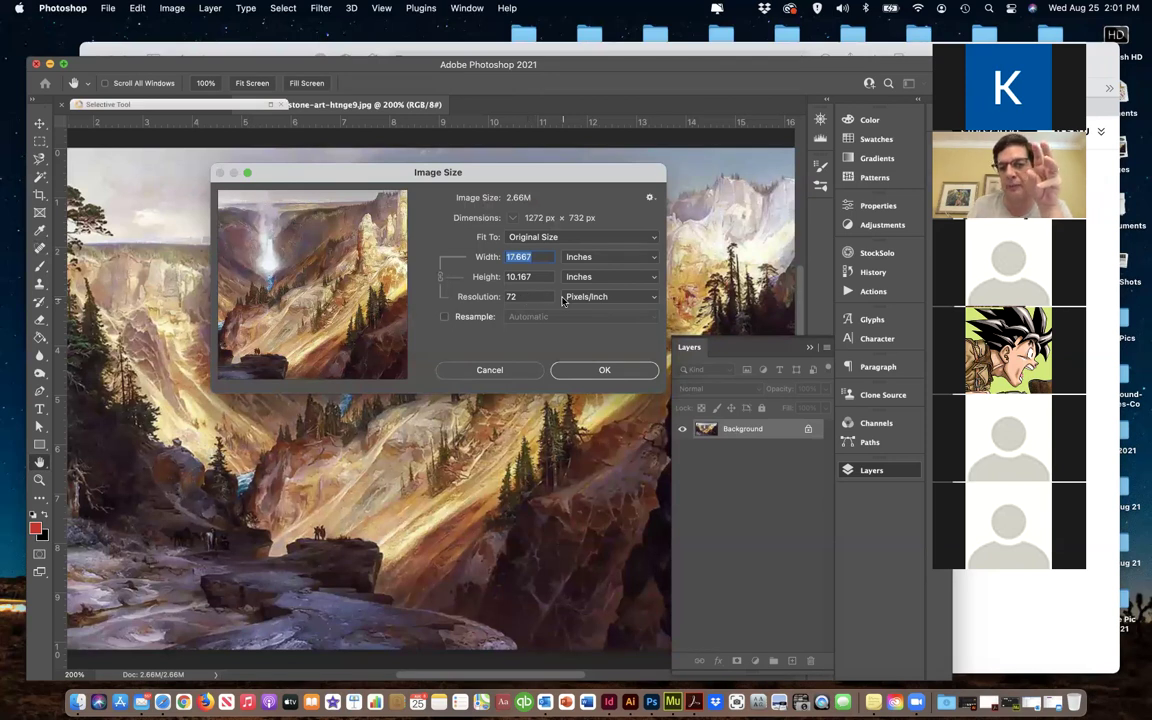
left_click(492, 299)
type("300")
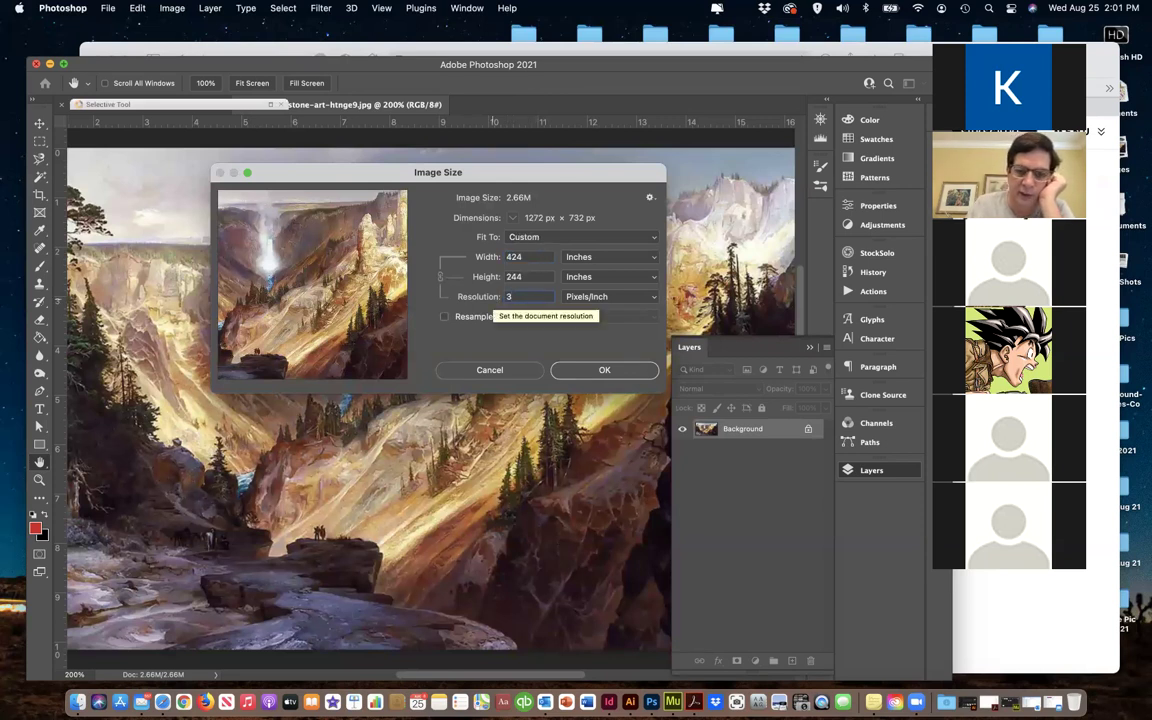
double_click(511, 298)
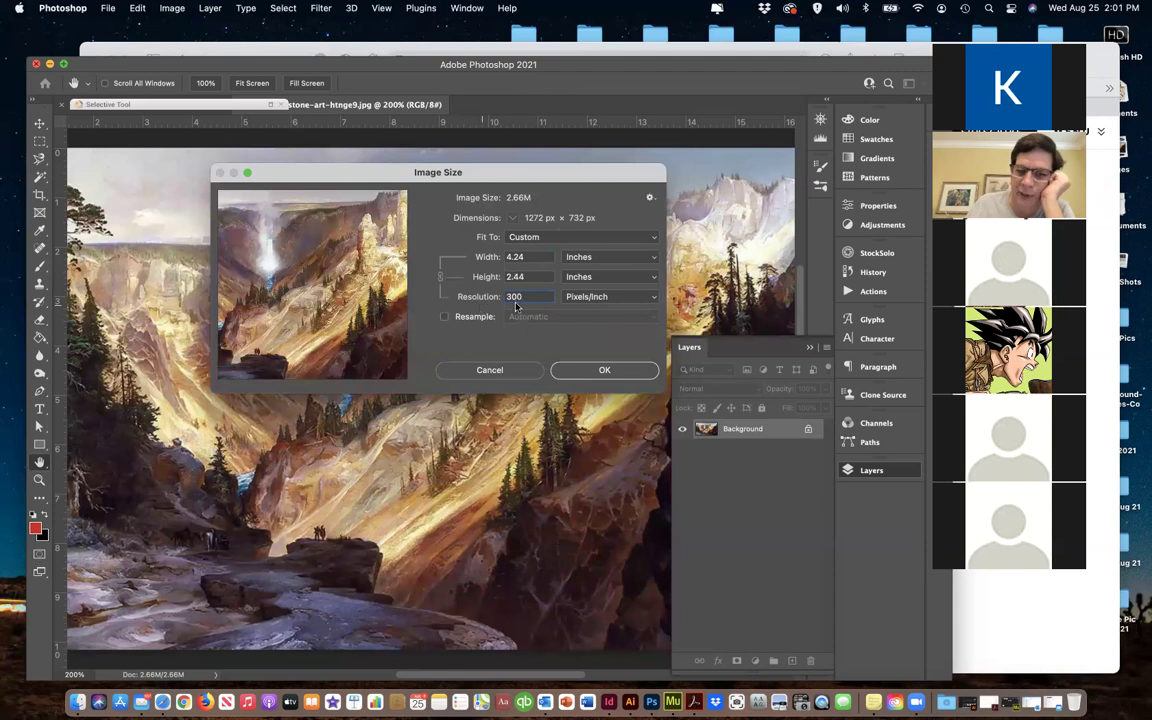
left_click(509, 303)
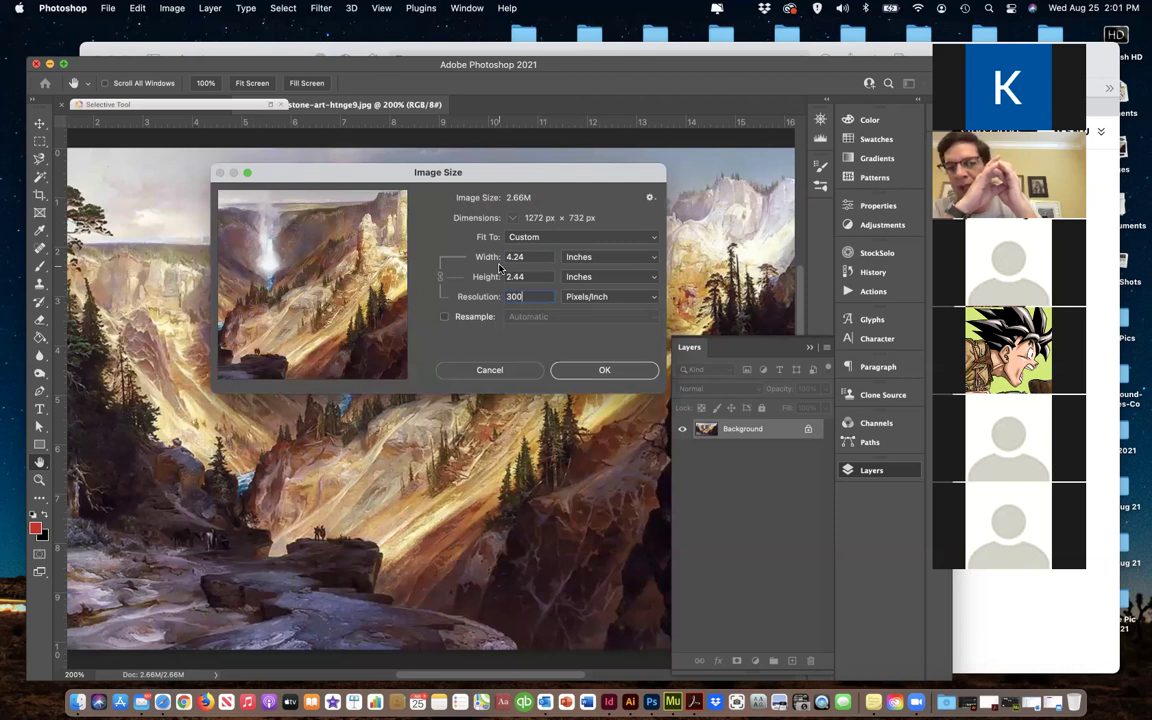
Try a resolution of 150 pixels/inch without resampling and leave Image Size without applying it
key("BackSpace")
key("BackSpace")
key("BackSpace")
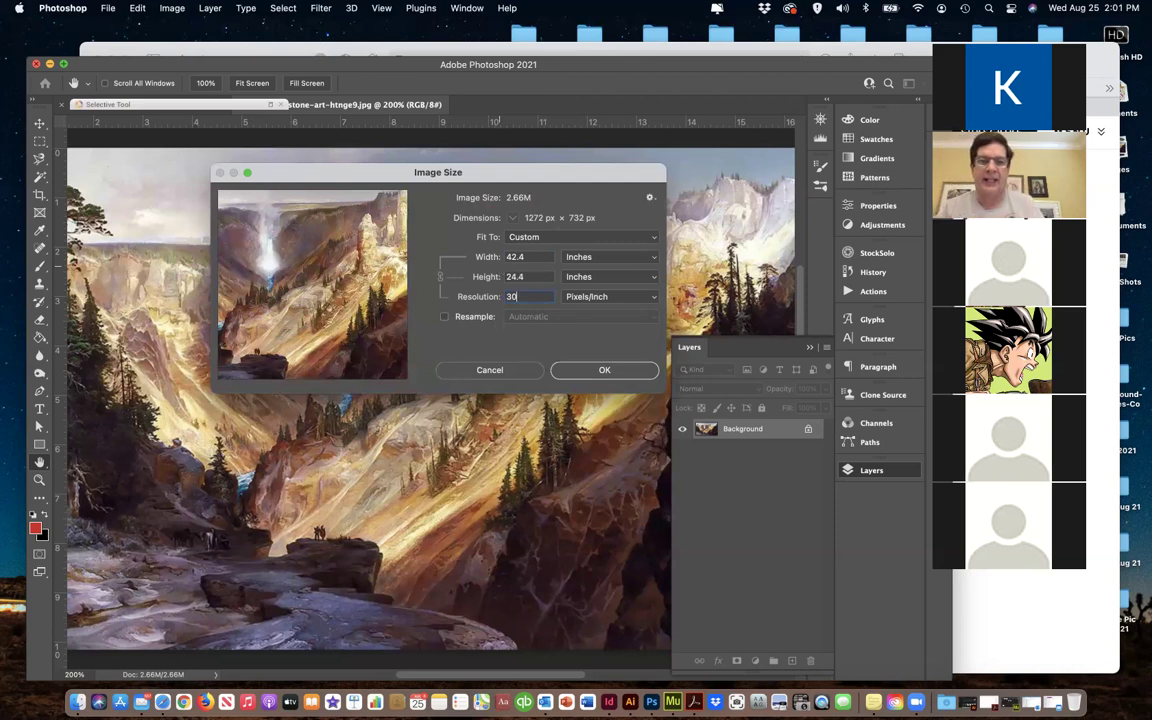
type("150")
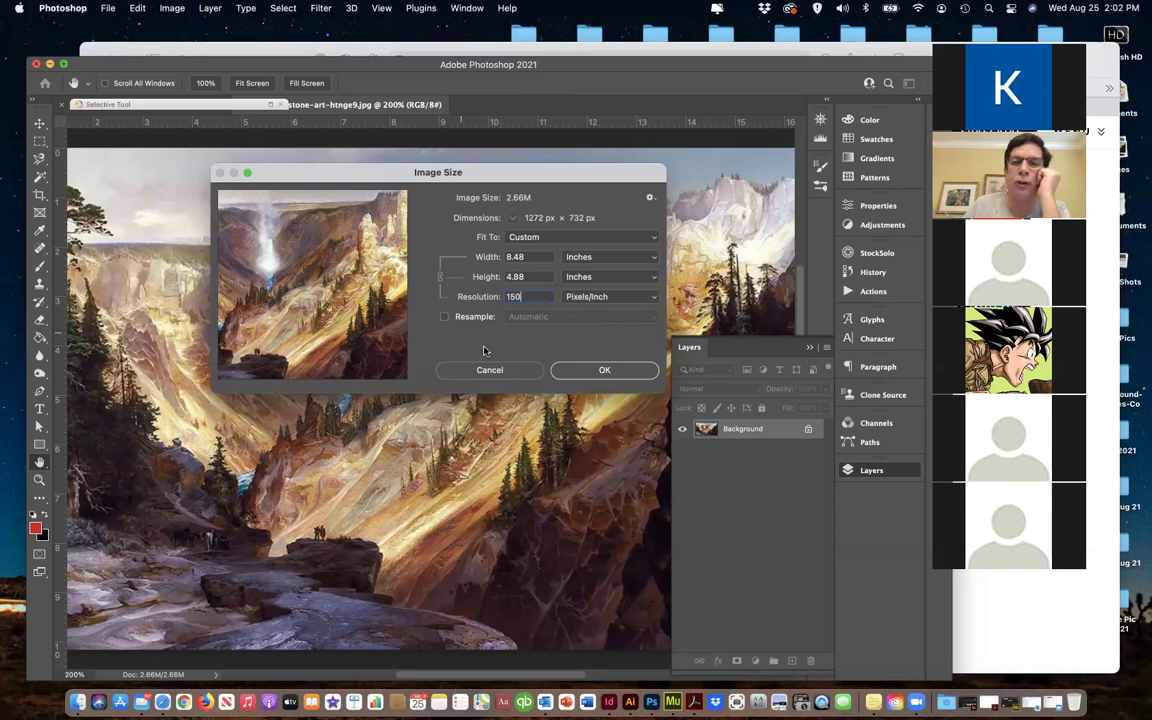
left_click(594, 370)
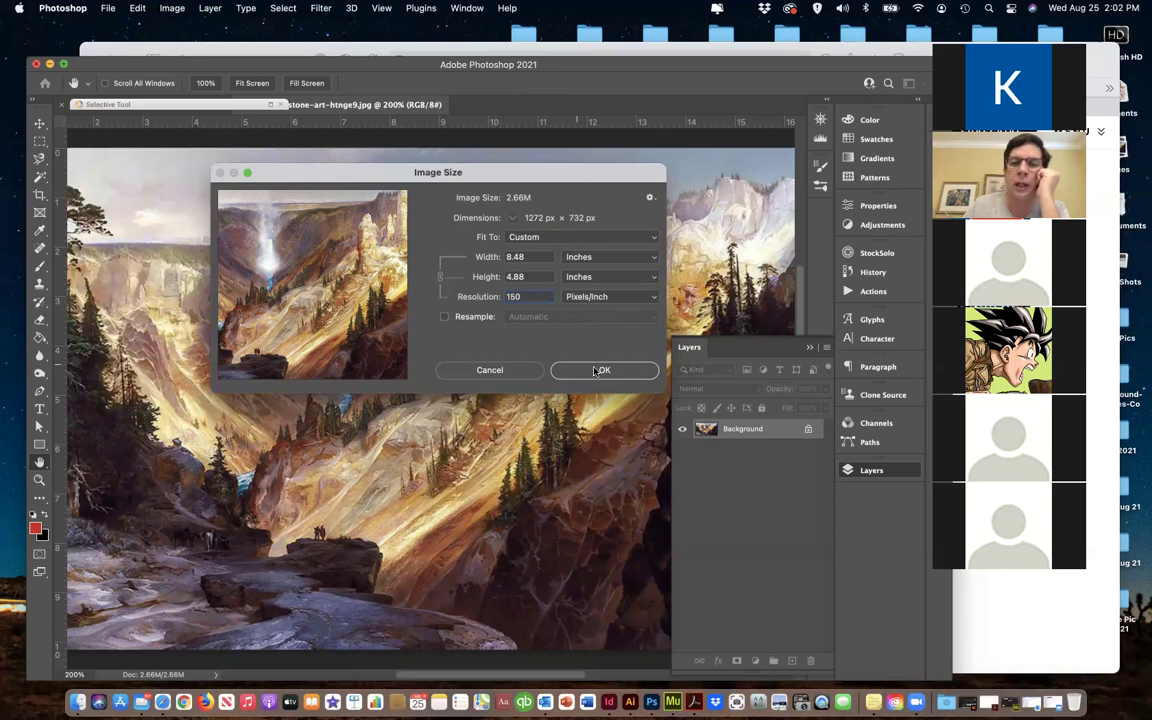
left_click(490, 370)
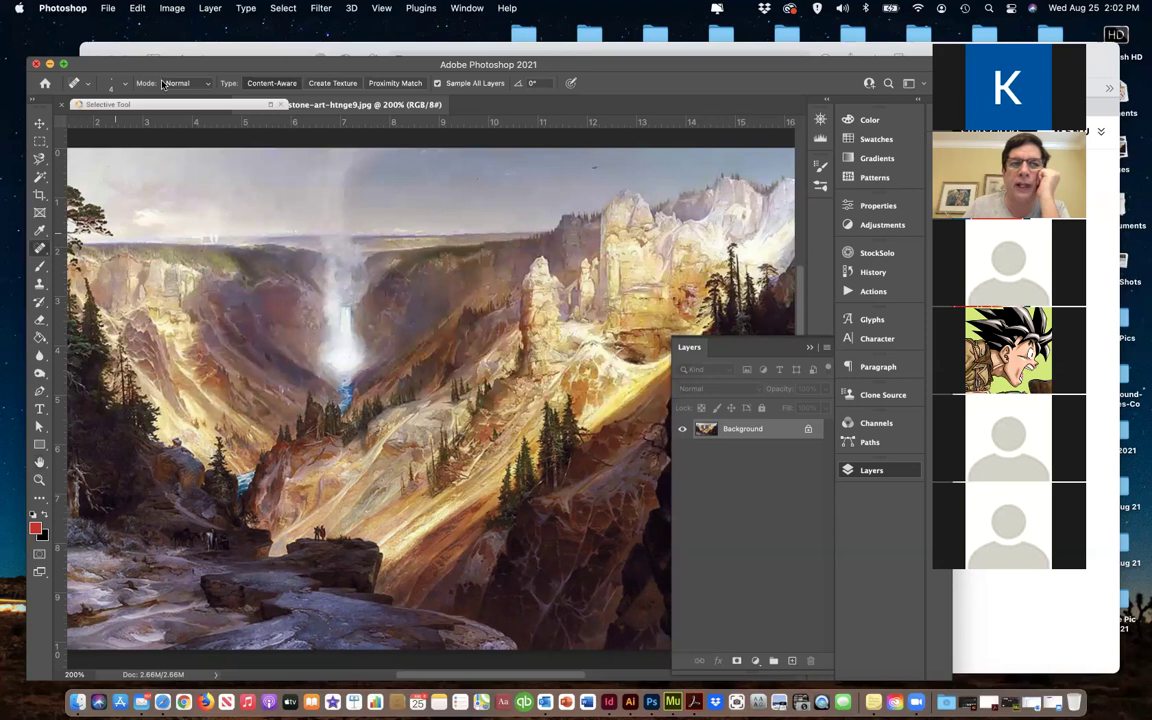
Move the floating Selective Tool panel to return to girlinhat.jpg, and compare the face with Layer 1 hidden and shown
left_click_drag(144, 104, 144, 131)
left_click(144, 104)
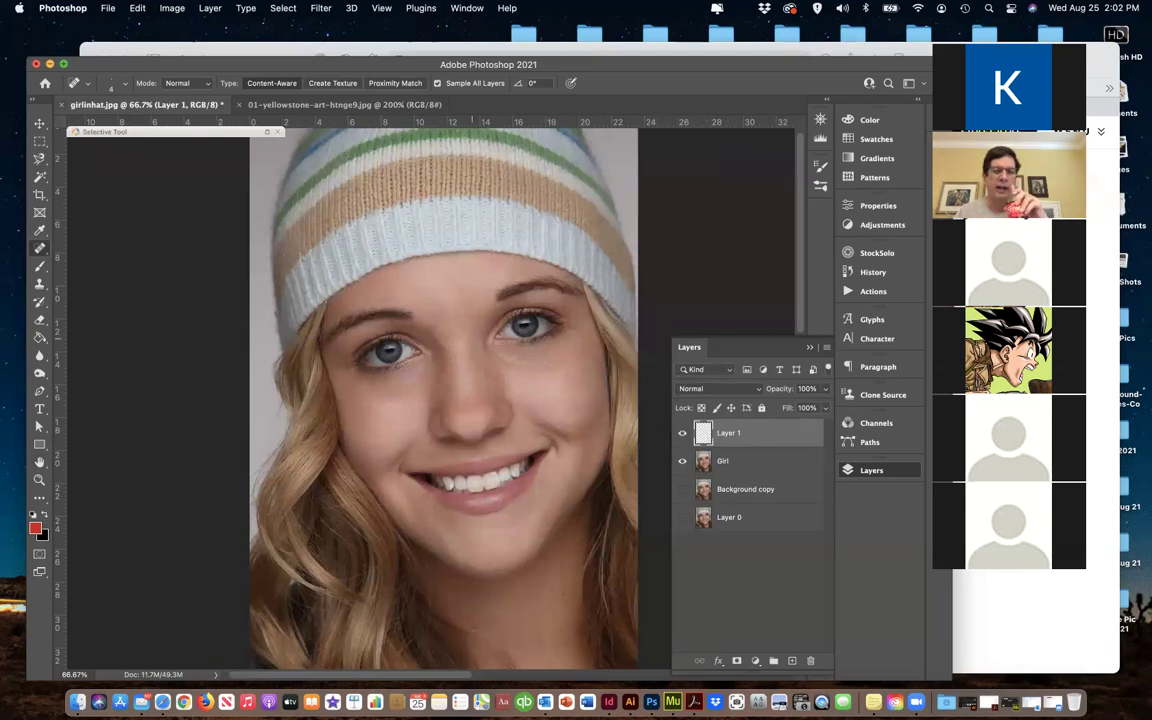
left_click(682, 433)
left_click(682, 433)
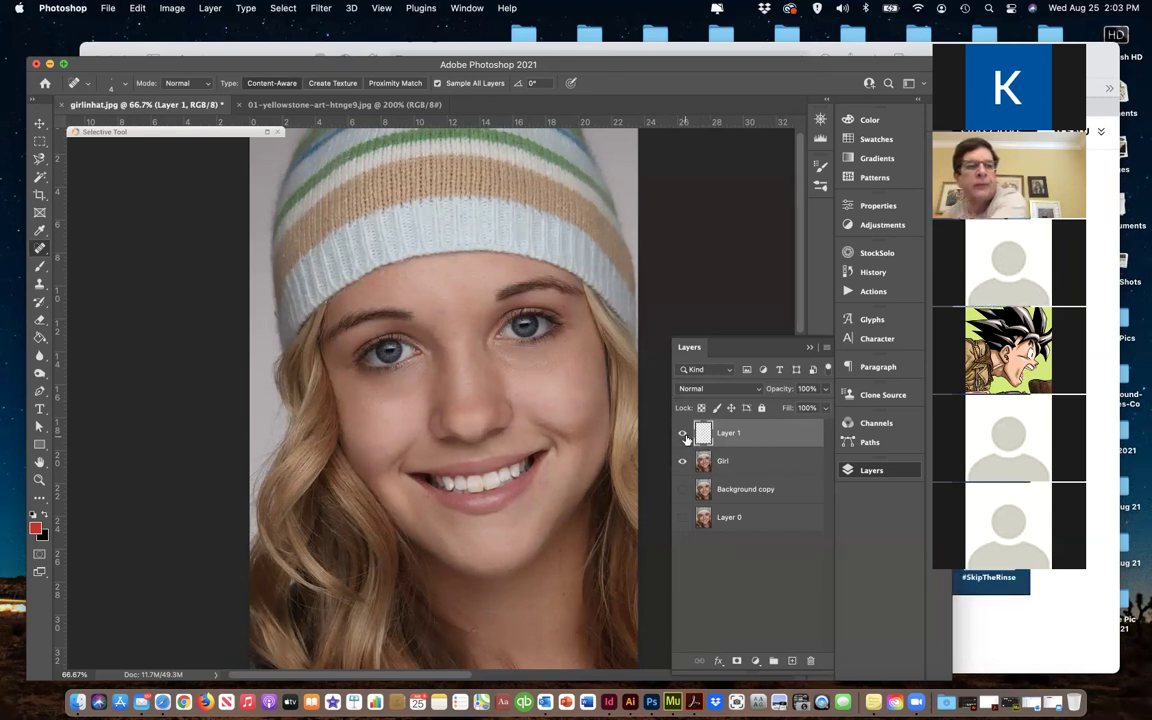
Choose the Healing Brush Tool and add a new empty layer above Layer 1
left_click(40, 249)
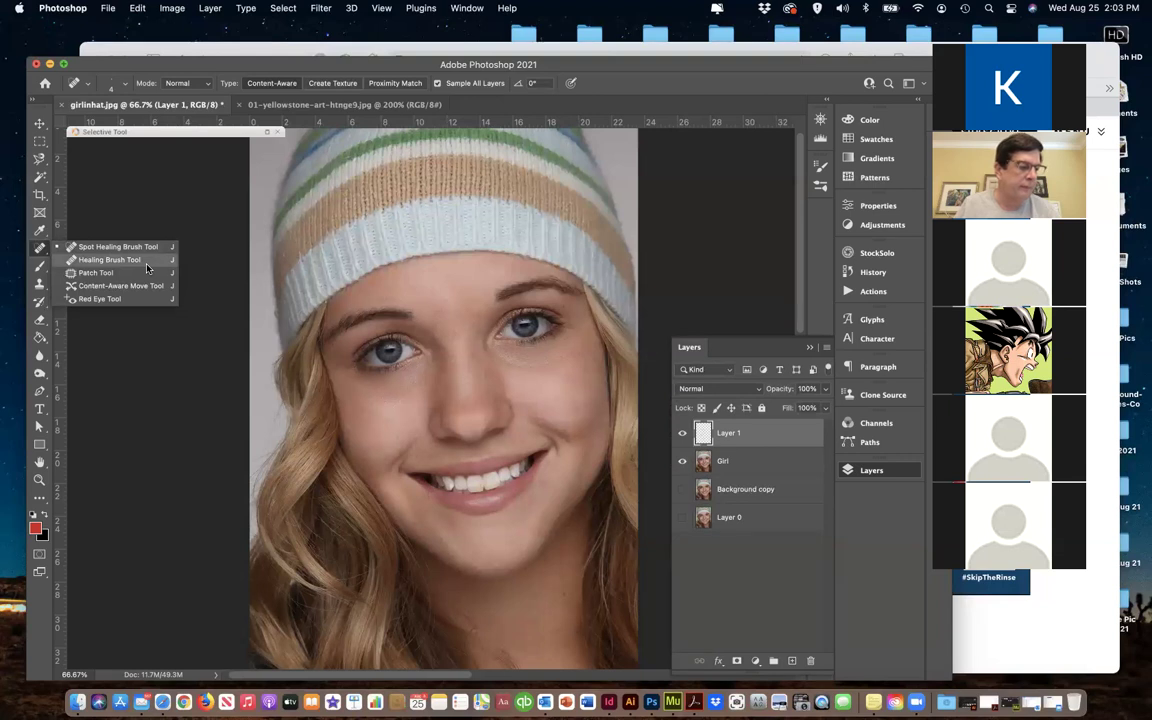
left_click(147, 262)
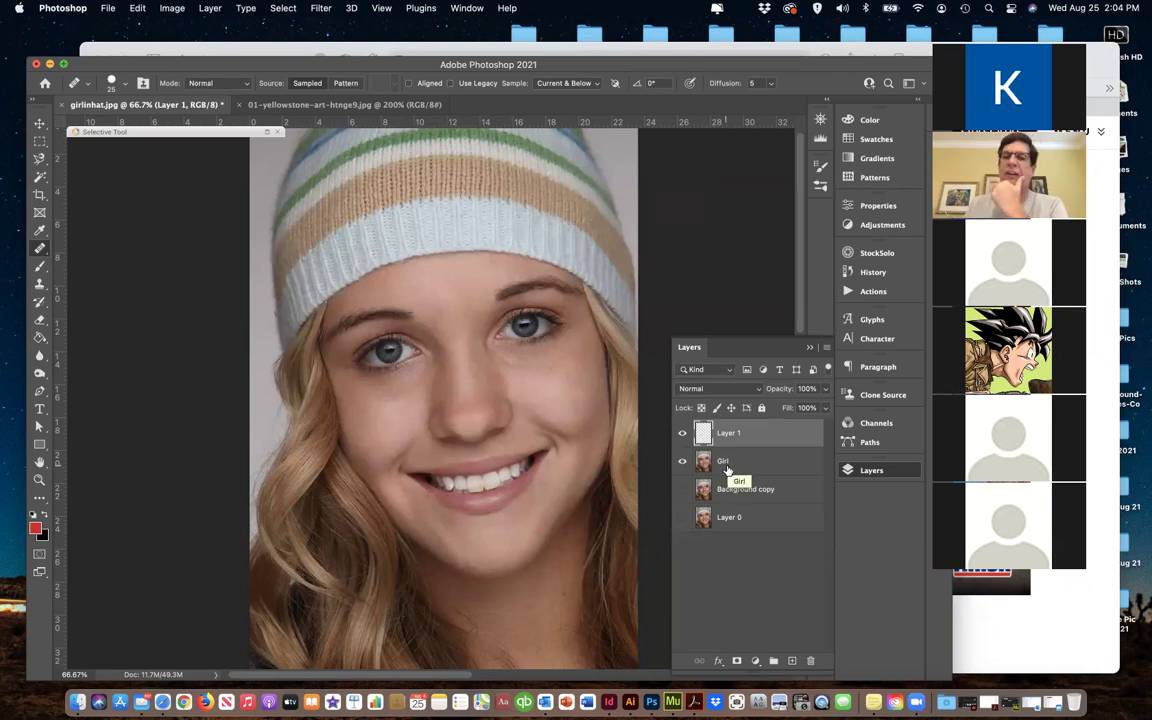
left_click(791, 660)
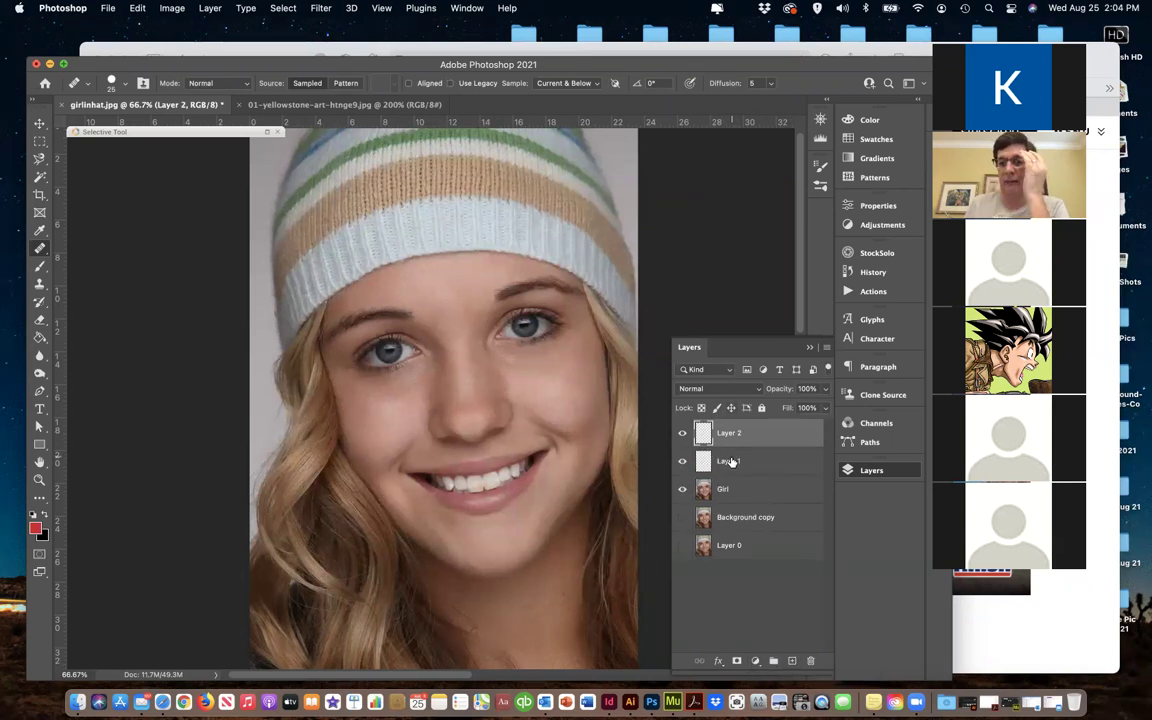
Rename Layer 1, which holds the spot healing, as Blemish
left_click(731, 462)
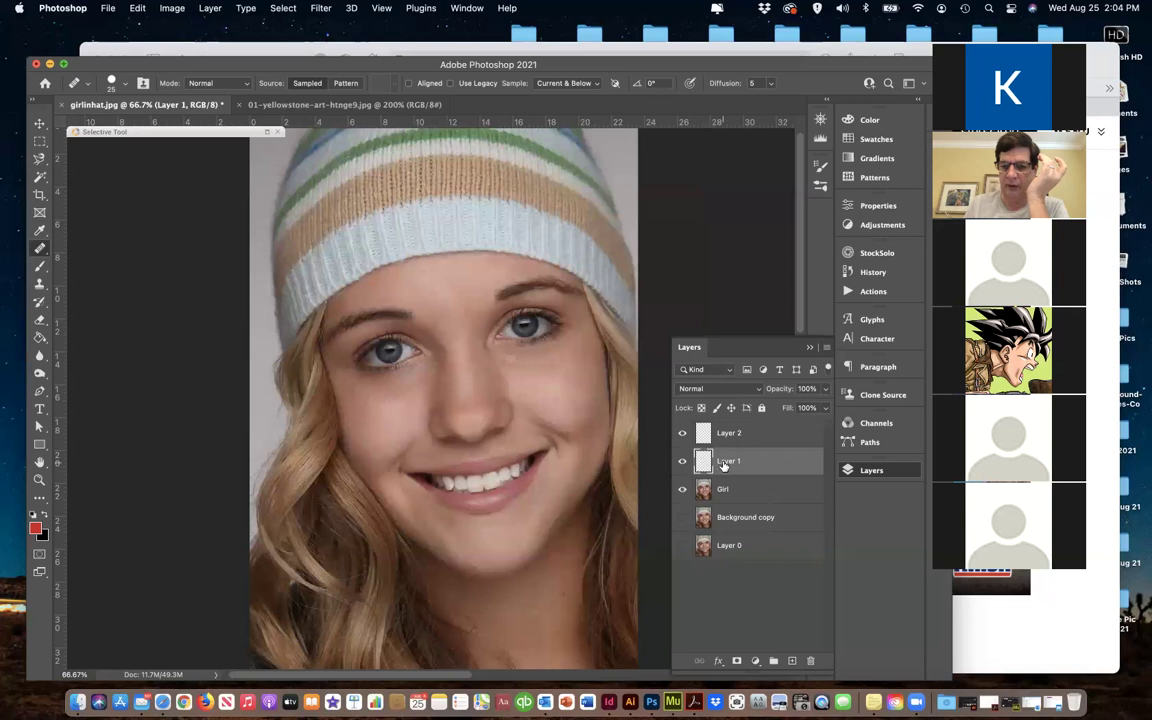
right_click(724, 466)
left_click(723, 464)
double_click(724, 462)
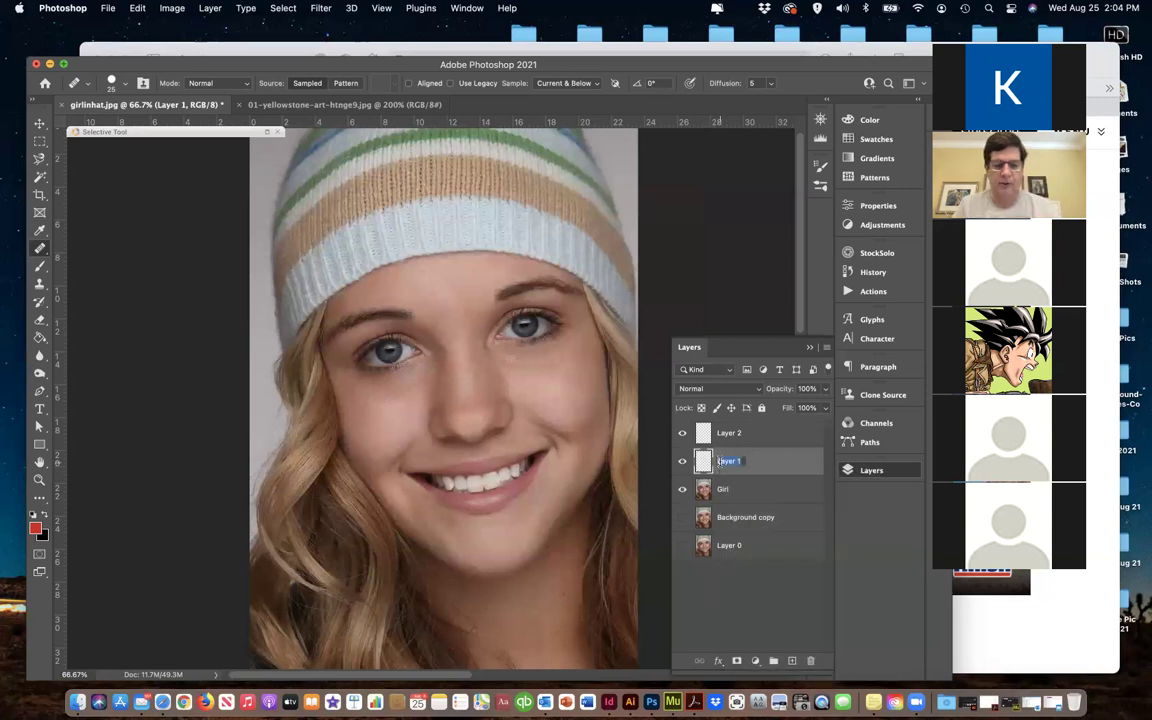
type("B")
type("la")
type("ish")
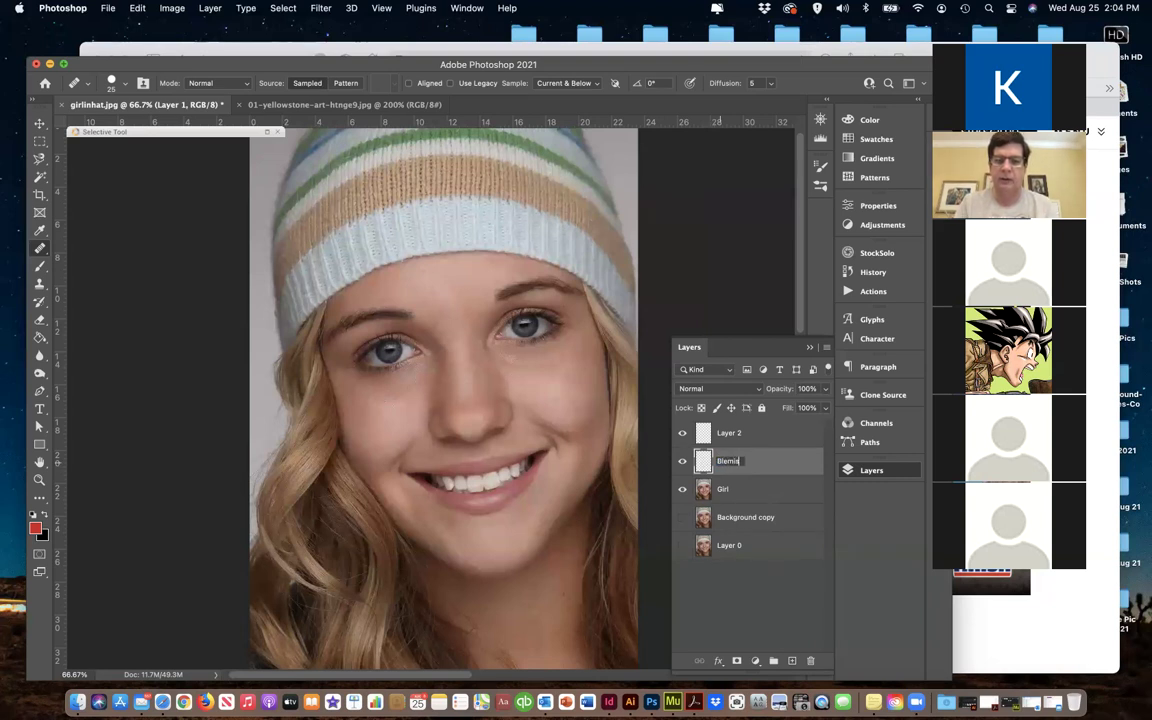
key("Return")
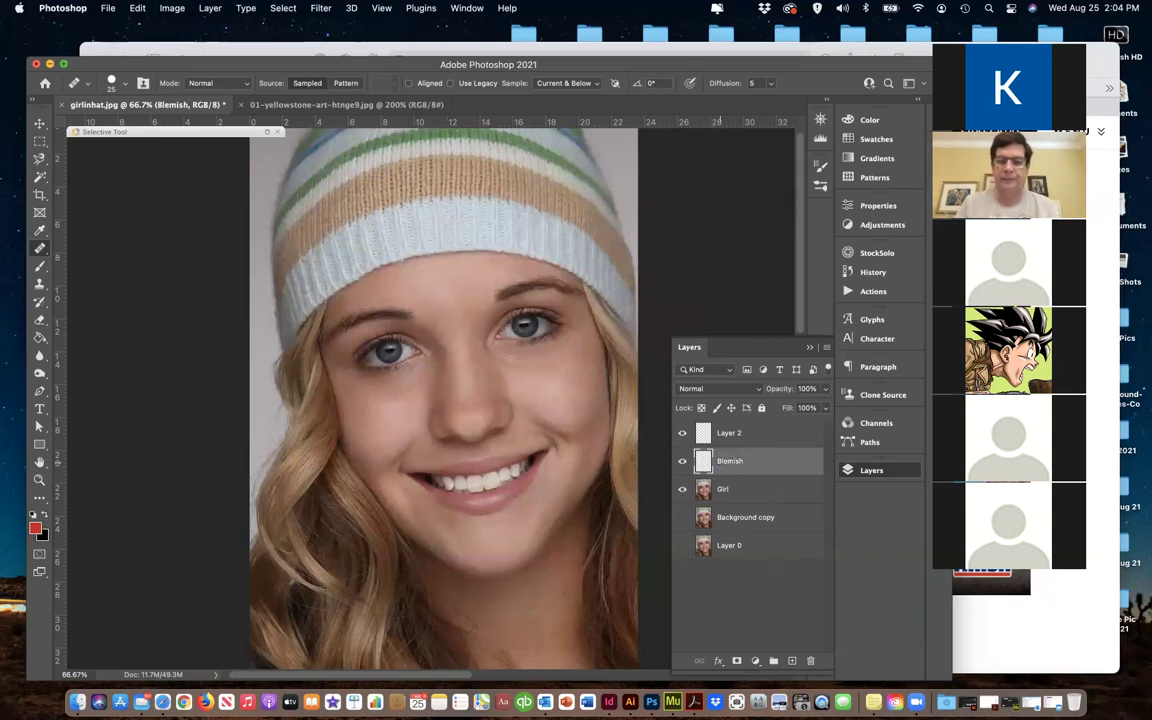
Rename the new empty layer above Blemish as 3rd Eye
left_click(732, 434)
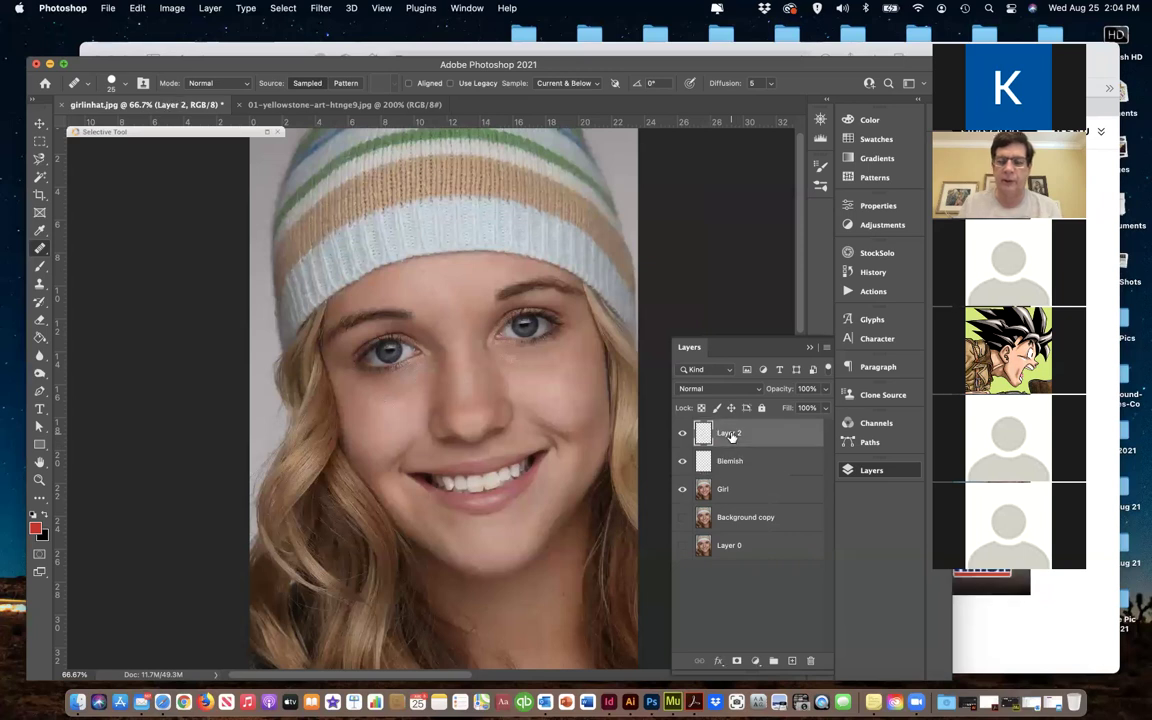
right_click(732, 435)
key("Escape")
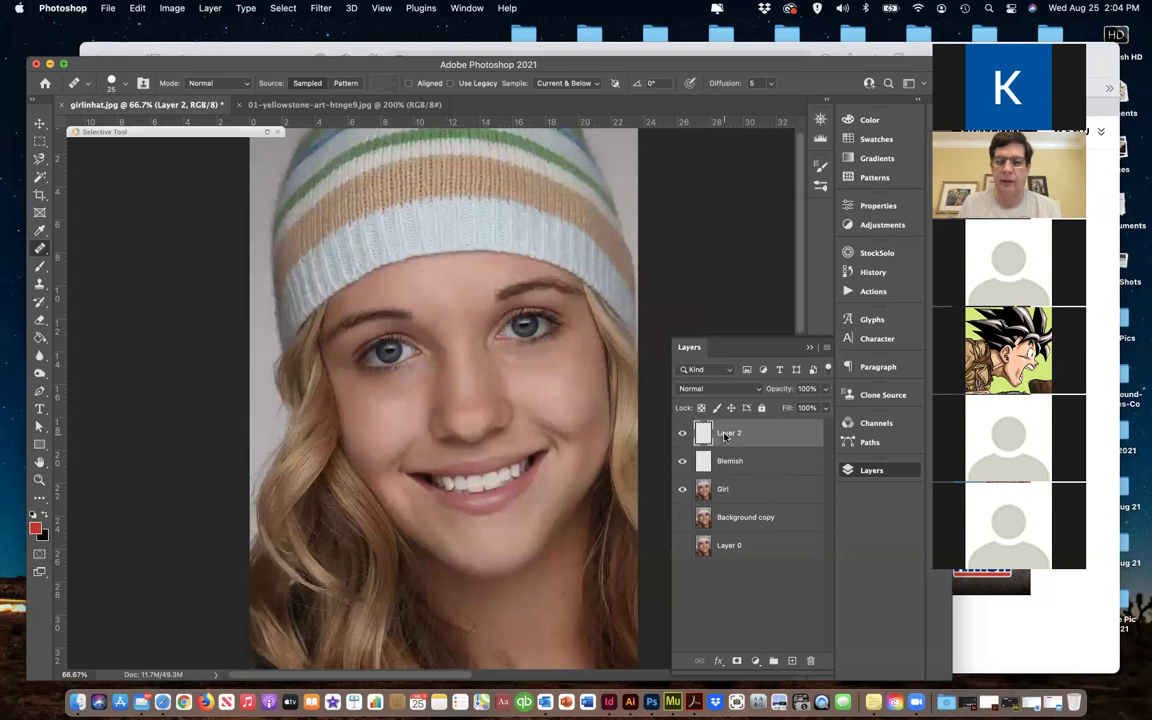
right_click(725, 437)
key("Escape")
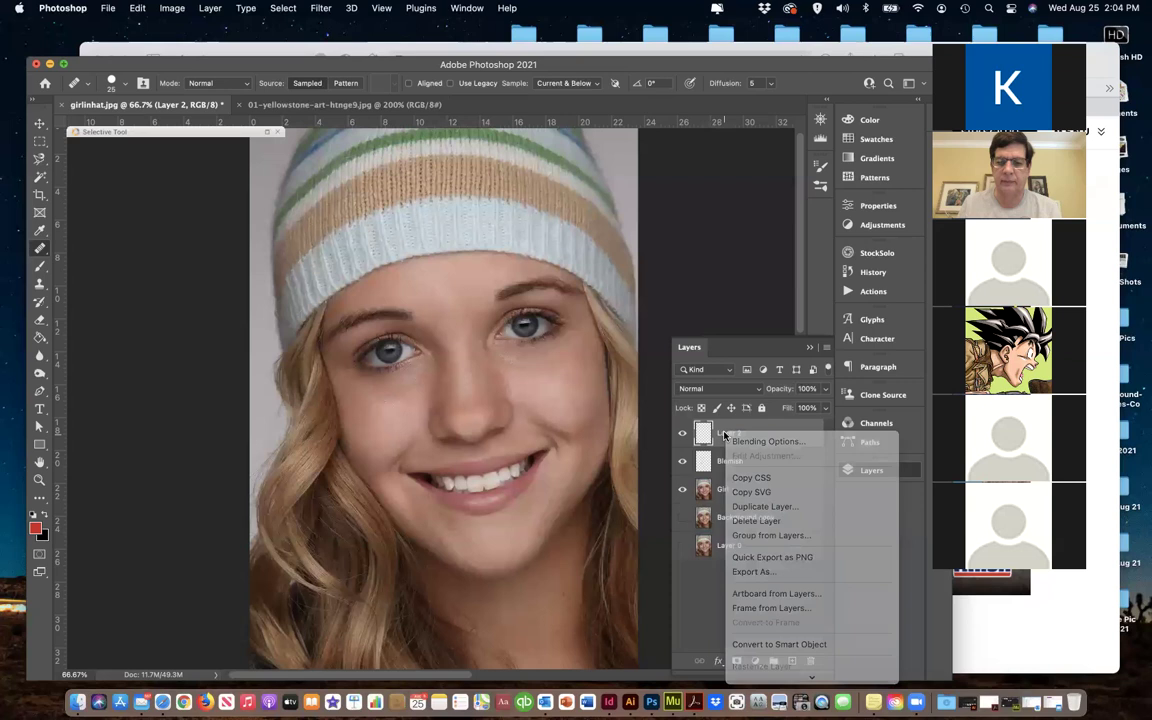
double_click(725, 435)
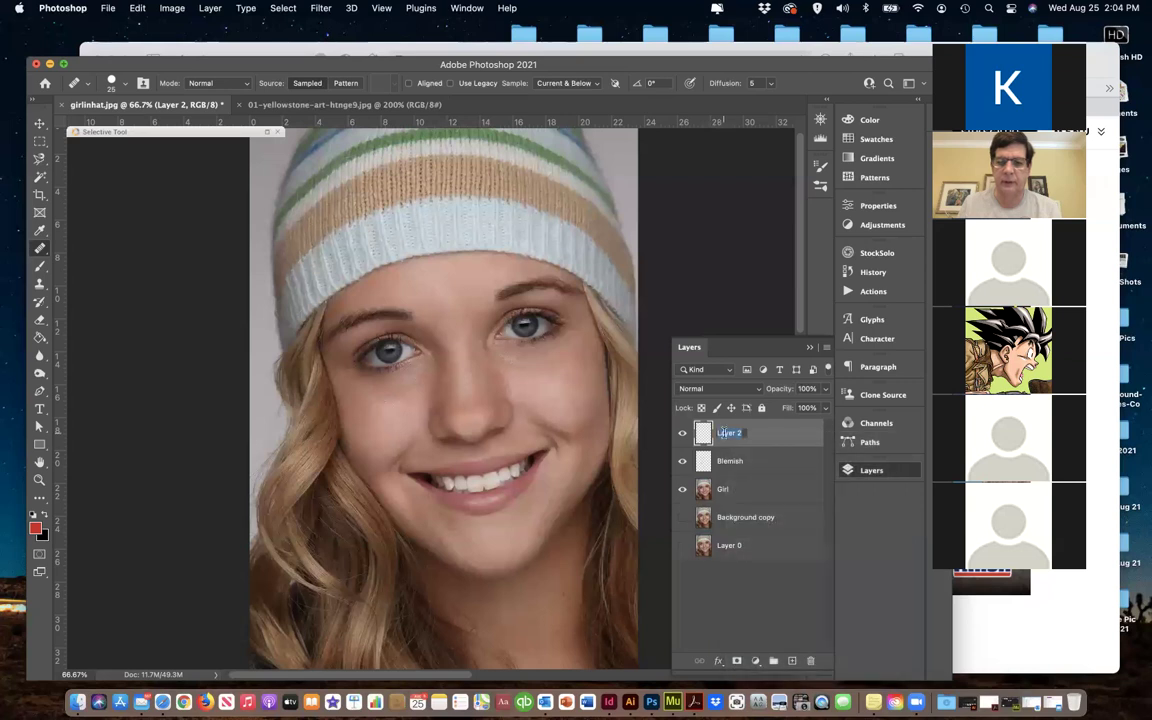
key("BackSpace")
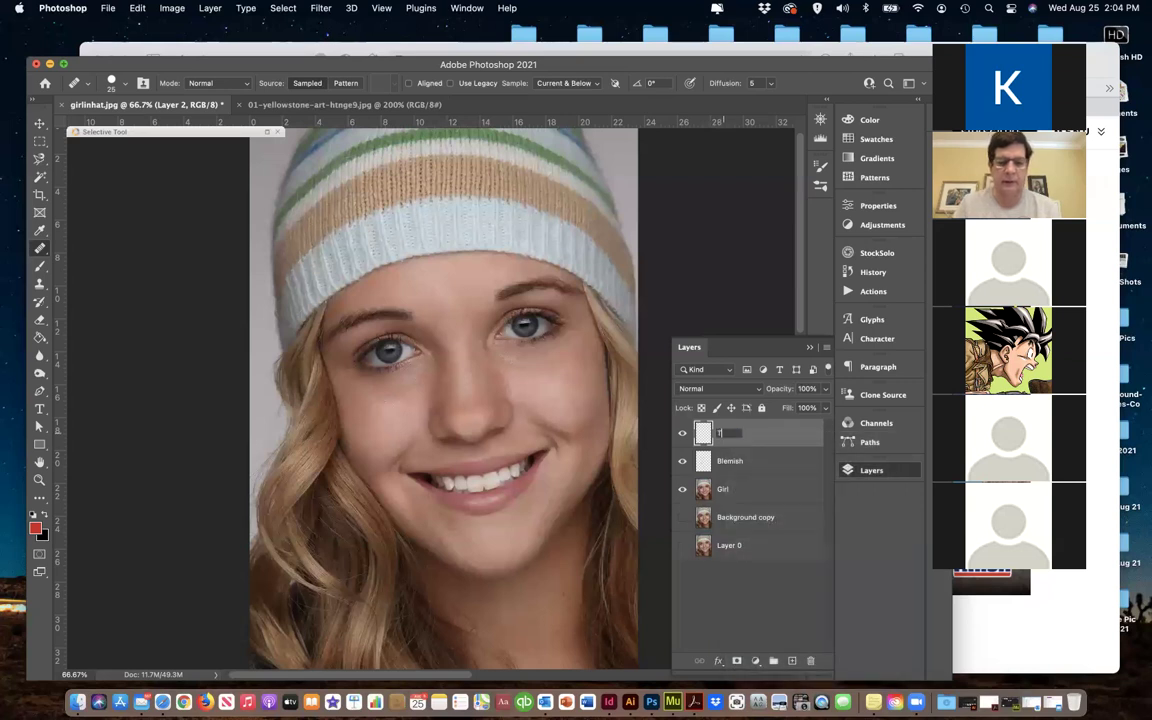
type("Srd Eye")
key("Return")
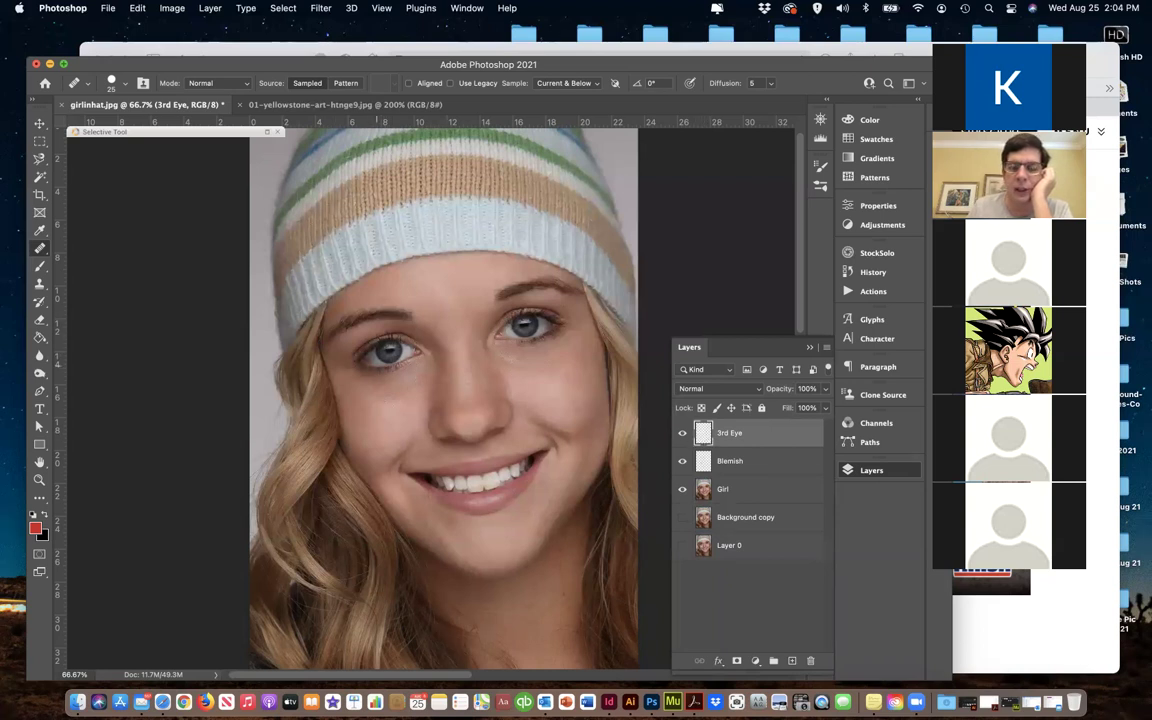
On the Girl layer, draw an elliptical marquee selection around the eye on the image's left side
left_click(733, 490)
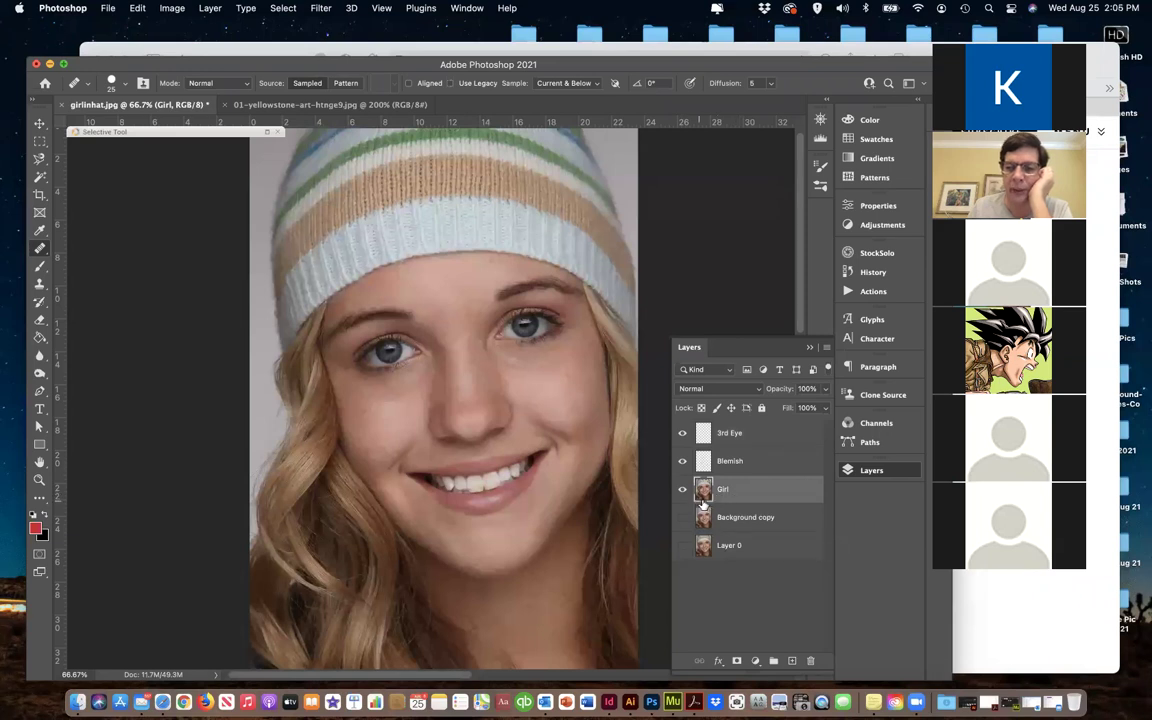
left_click(40, 140)
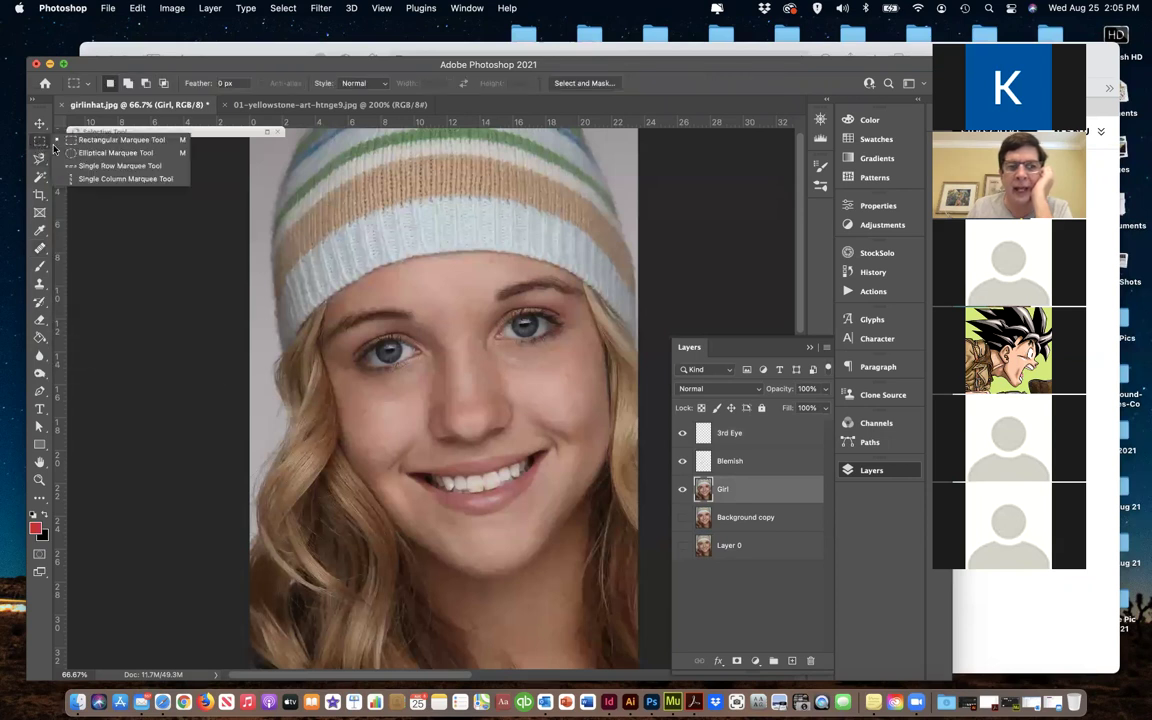
left_click(105, 154)
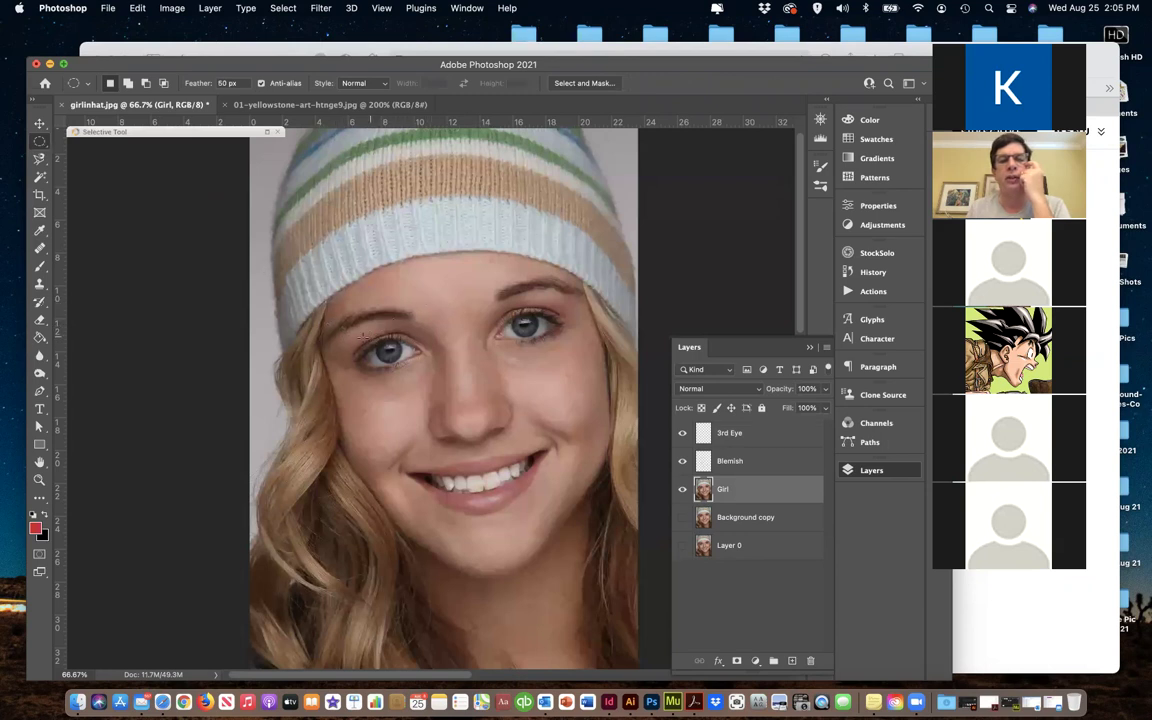
left_click_drag(342, 336, 435, 374)
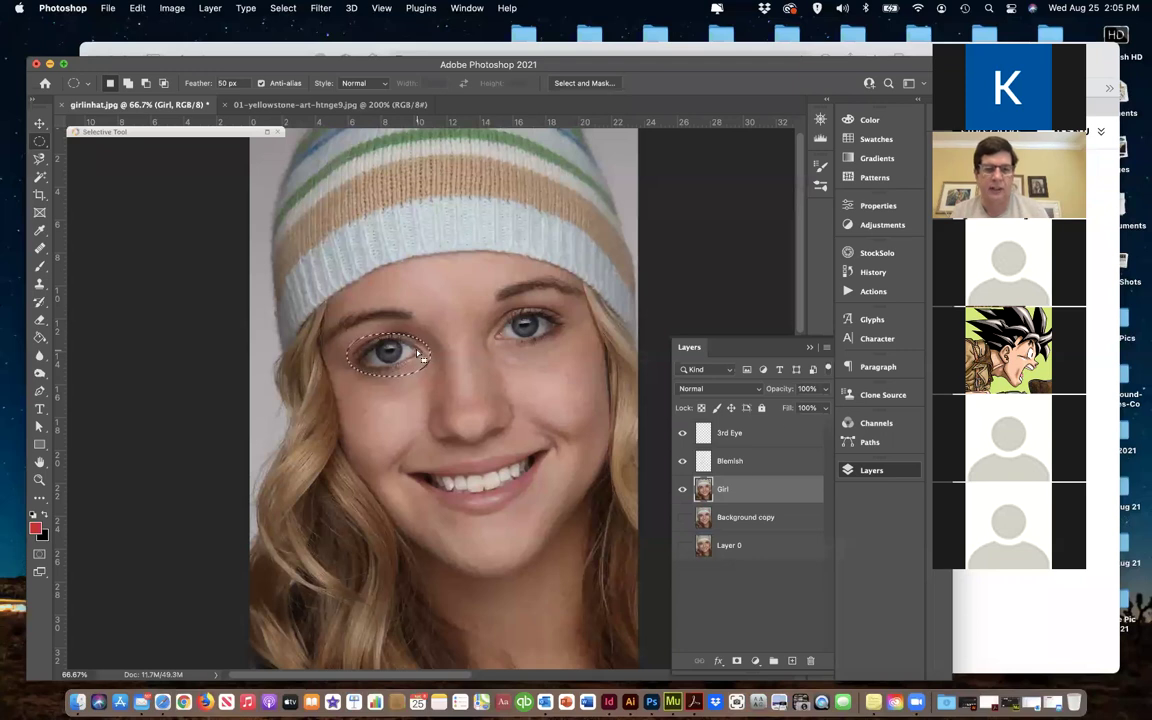
Copy the selected eye from the Girl layer and make the 3rd Eye layer active
left_click(174, 8)
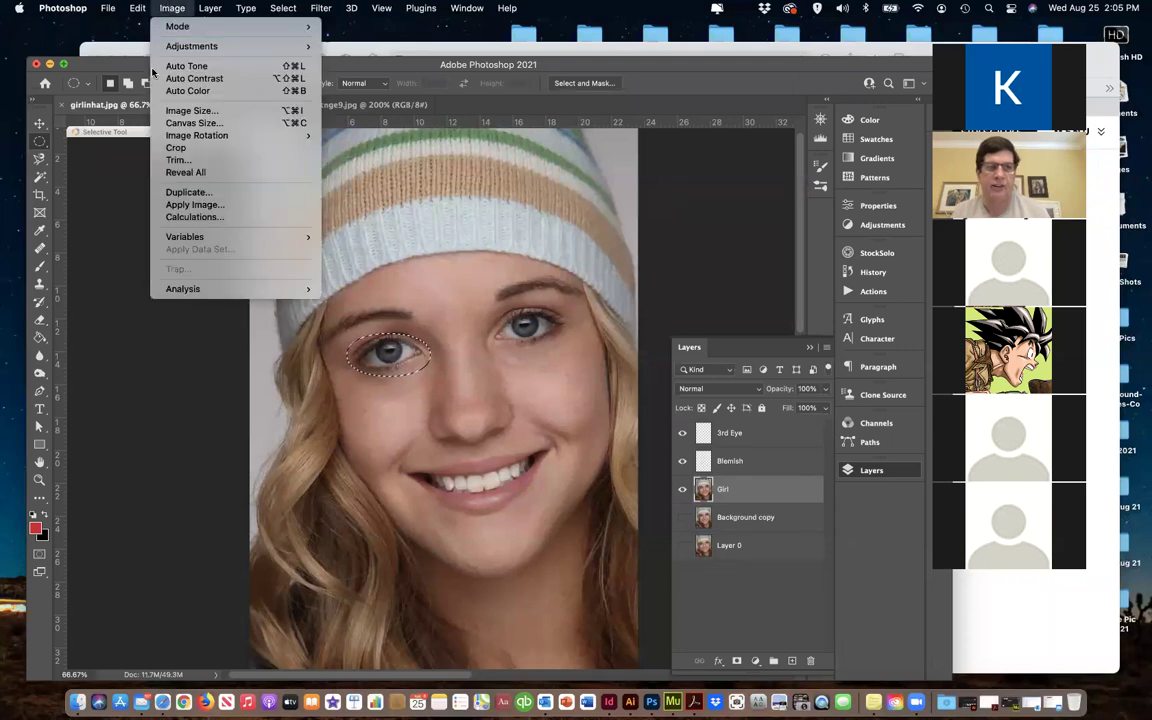
mouse_move(137, 8)
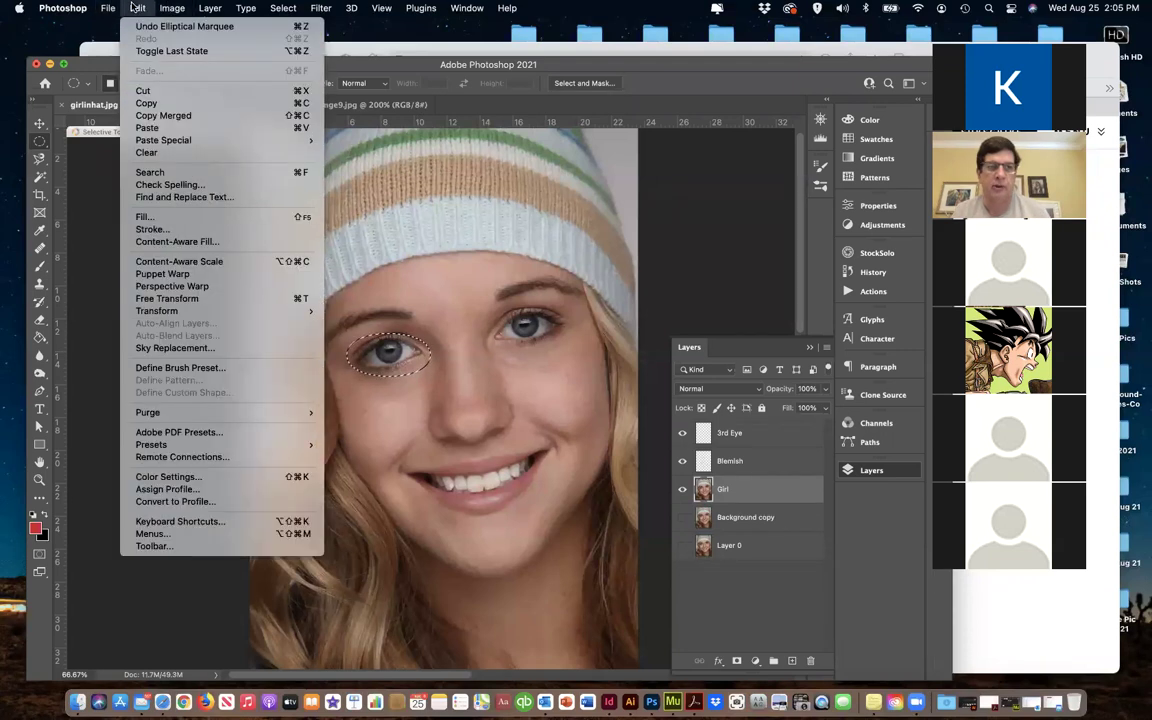
left_click(145, 103)
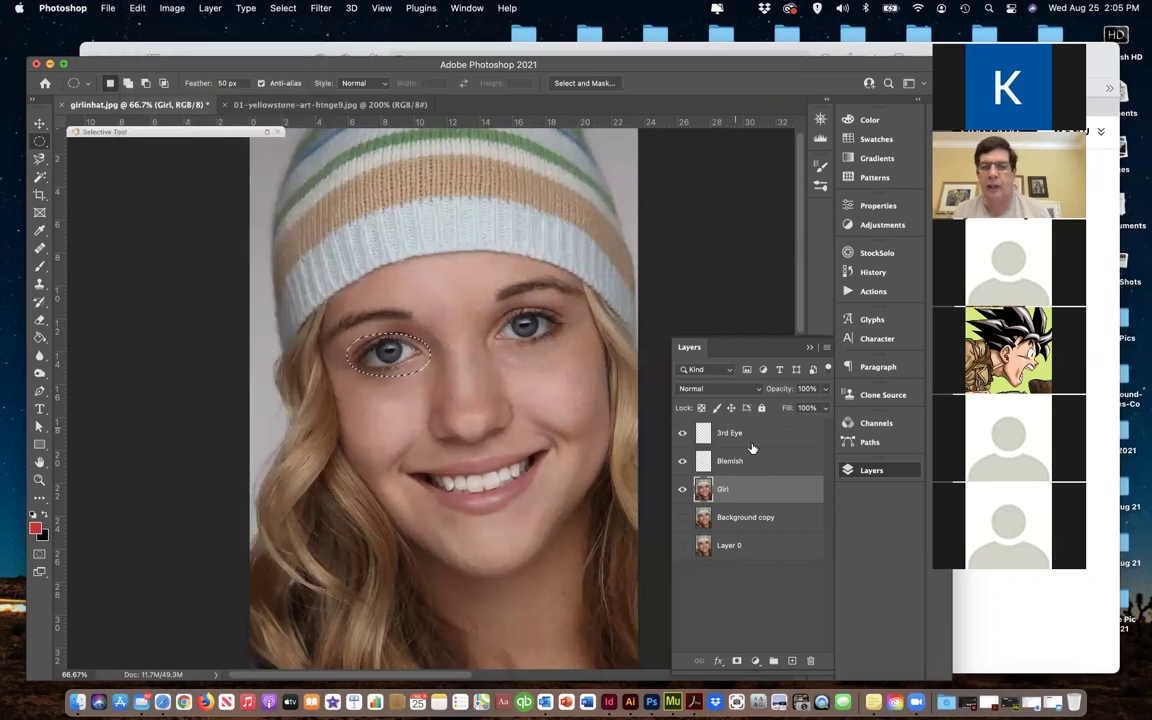
left_click(748, 436)
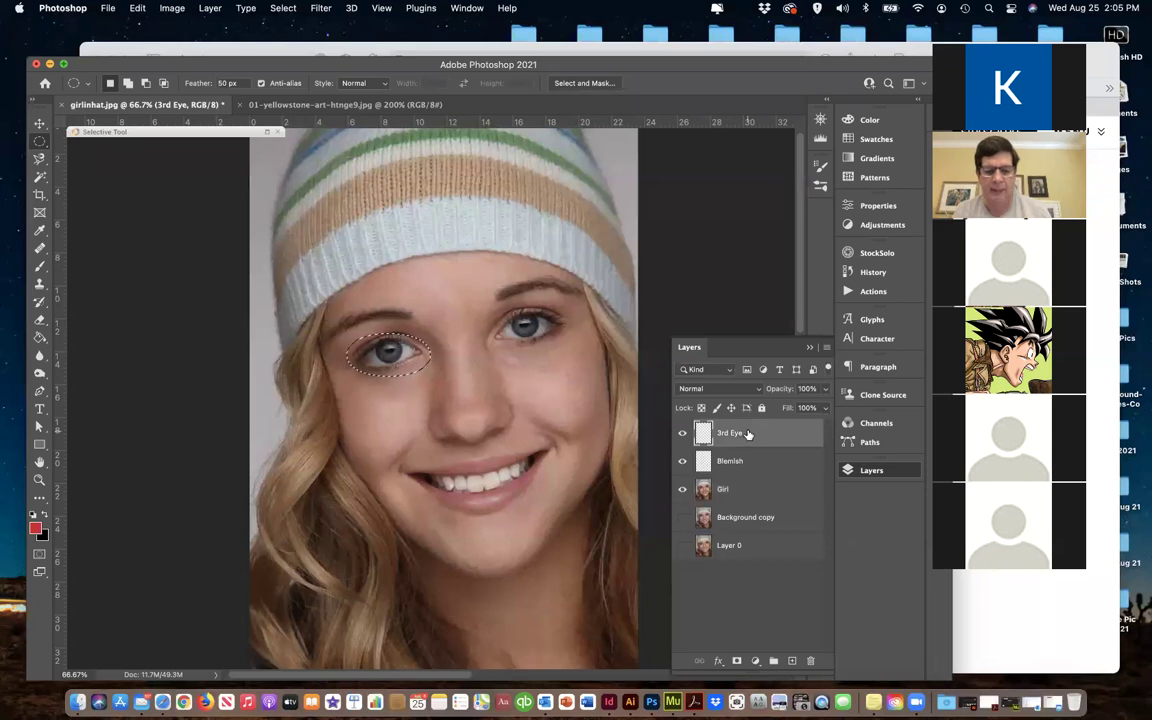
Paste the copied feathered eye onto the 3rd Eye layer and show only that layer
key("super+v")
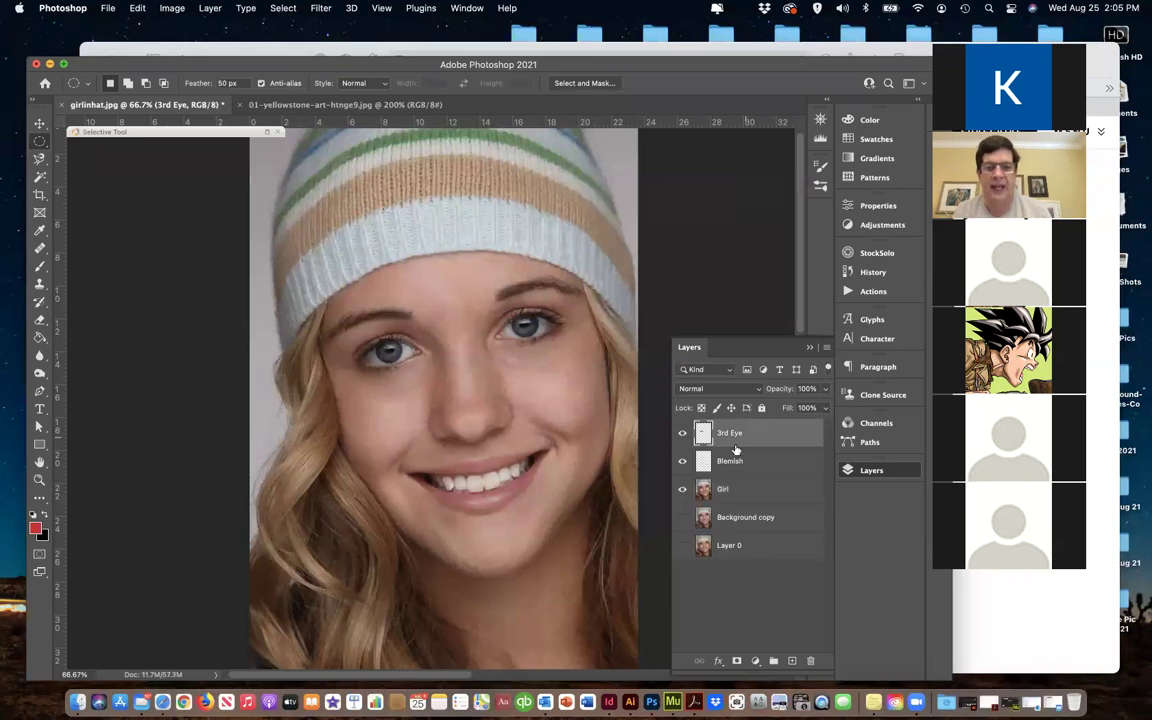
left_click(683, 489)
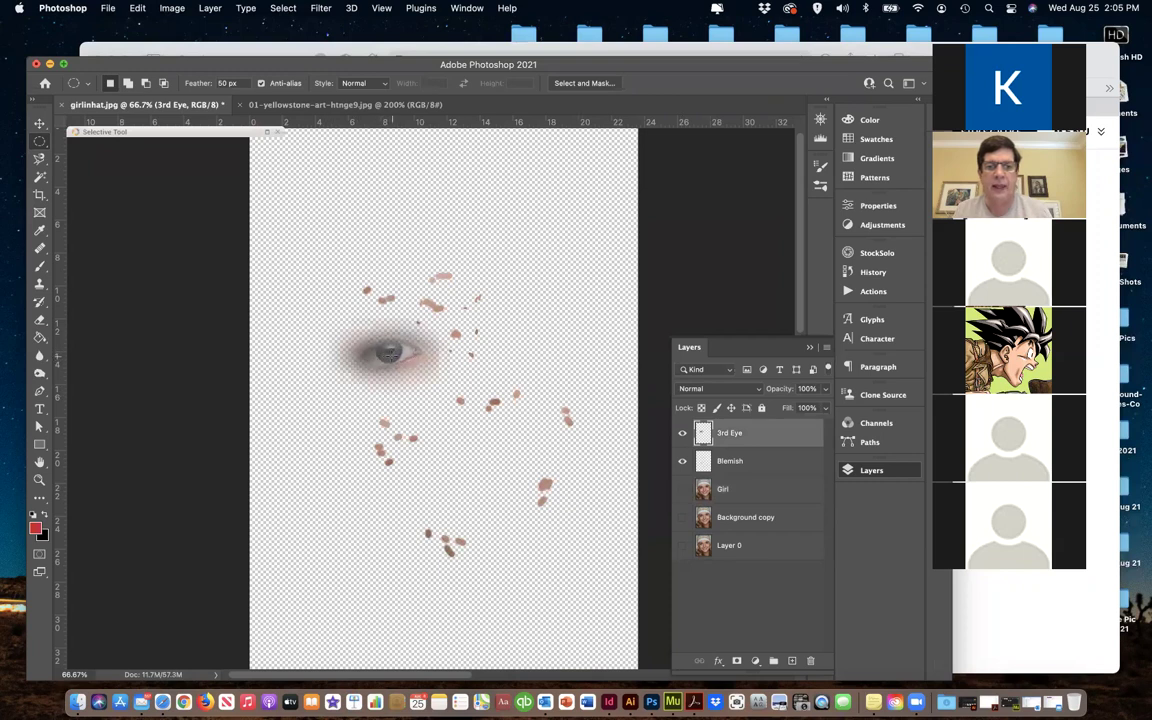
left_click(682, 462)
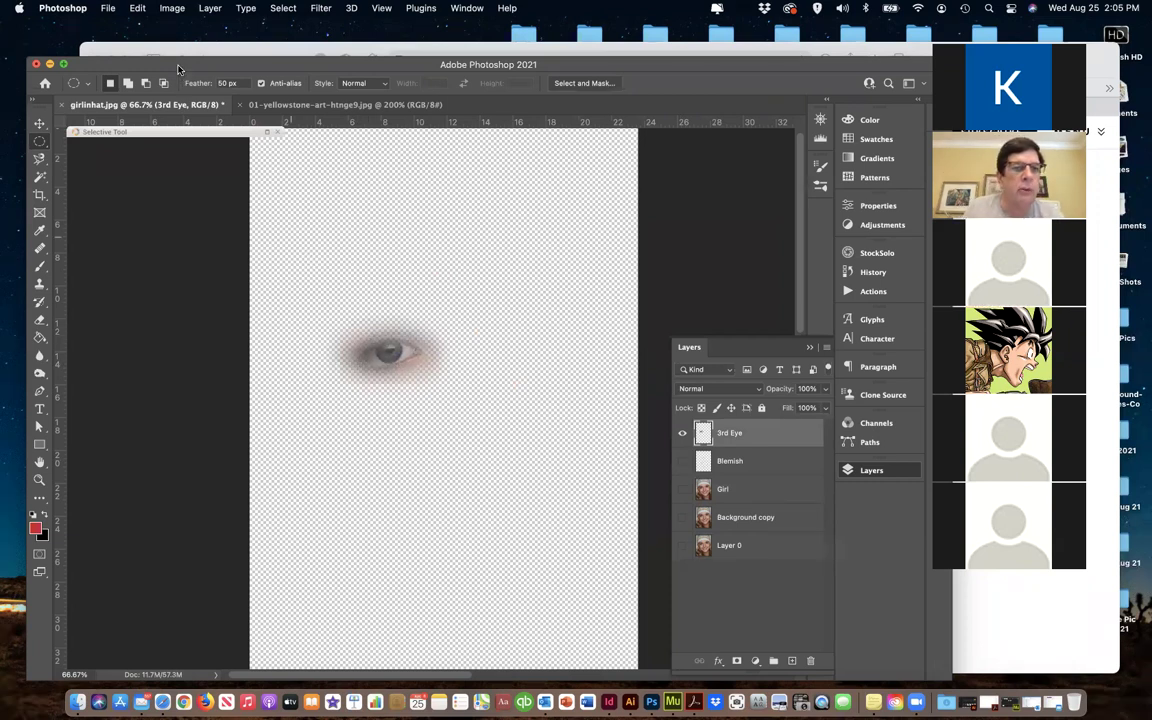
left_click(682, 462)
left_click(683, 487)
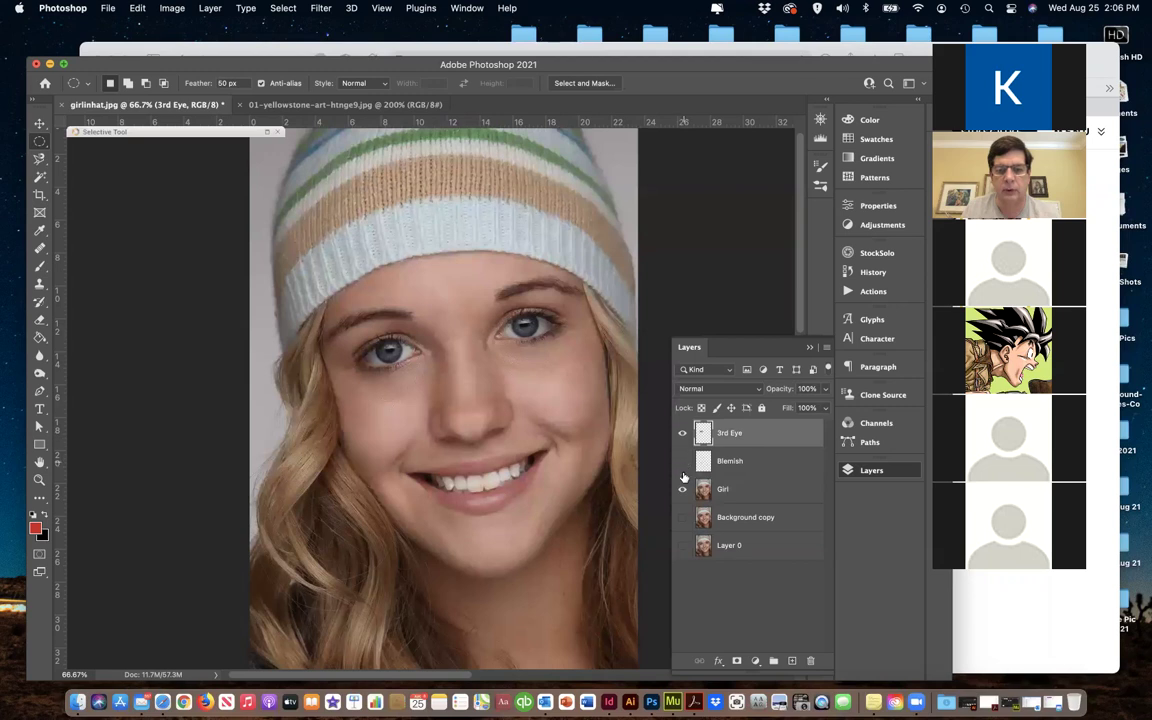
left_click(682, 432, "alt")
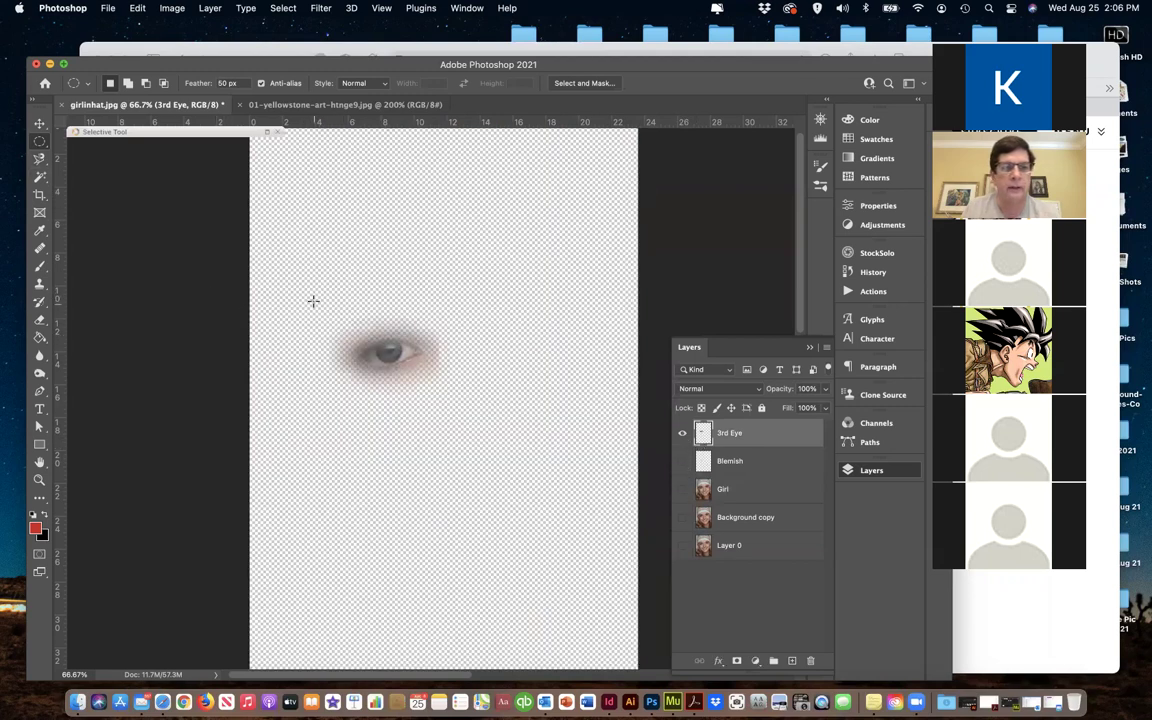
Clear the feathered eye from the 3rd Eye layer with a rectangular marquee selection around it
left_click(40, 122)
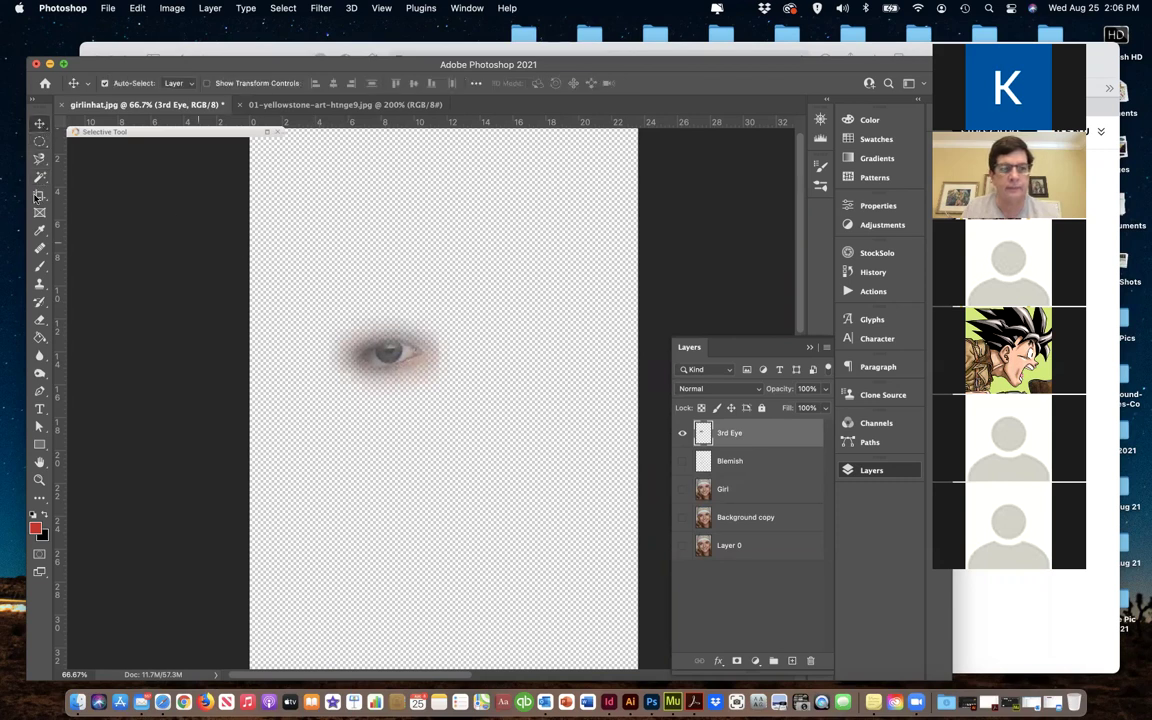
left_click(40, 140)
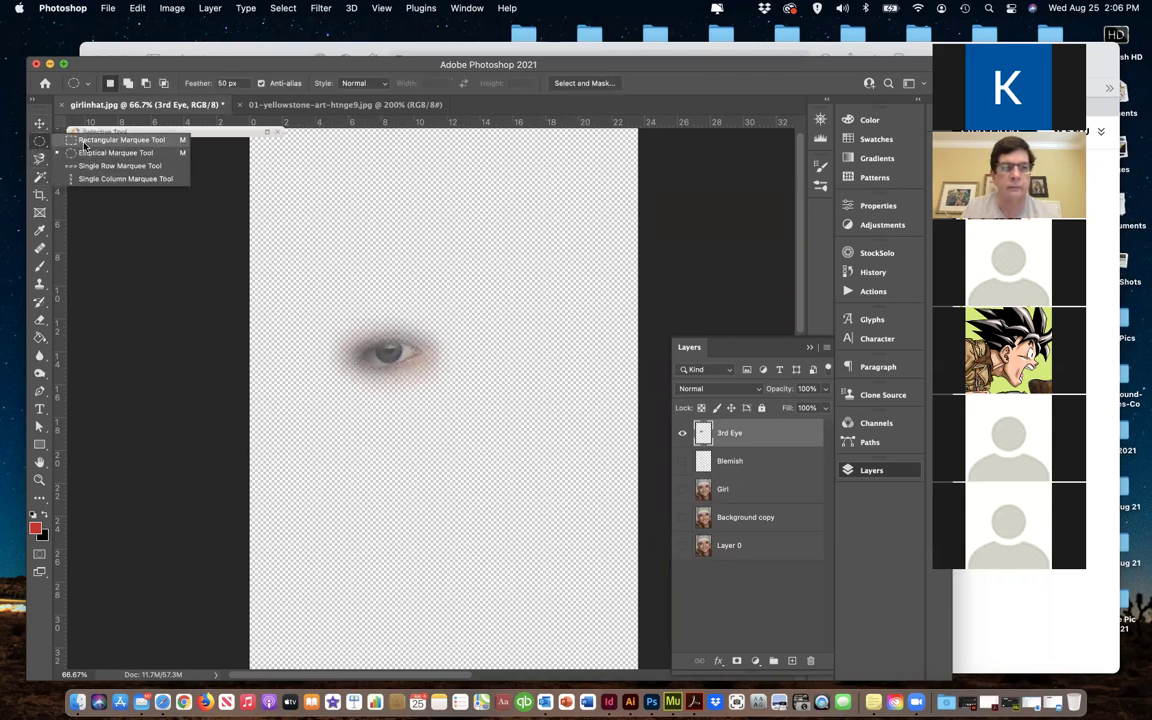
left_click(100, 137)
left_click_drag(321, 309, 492, 447)
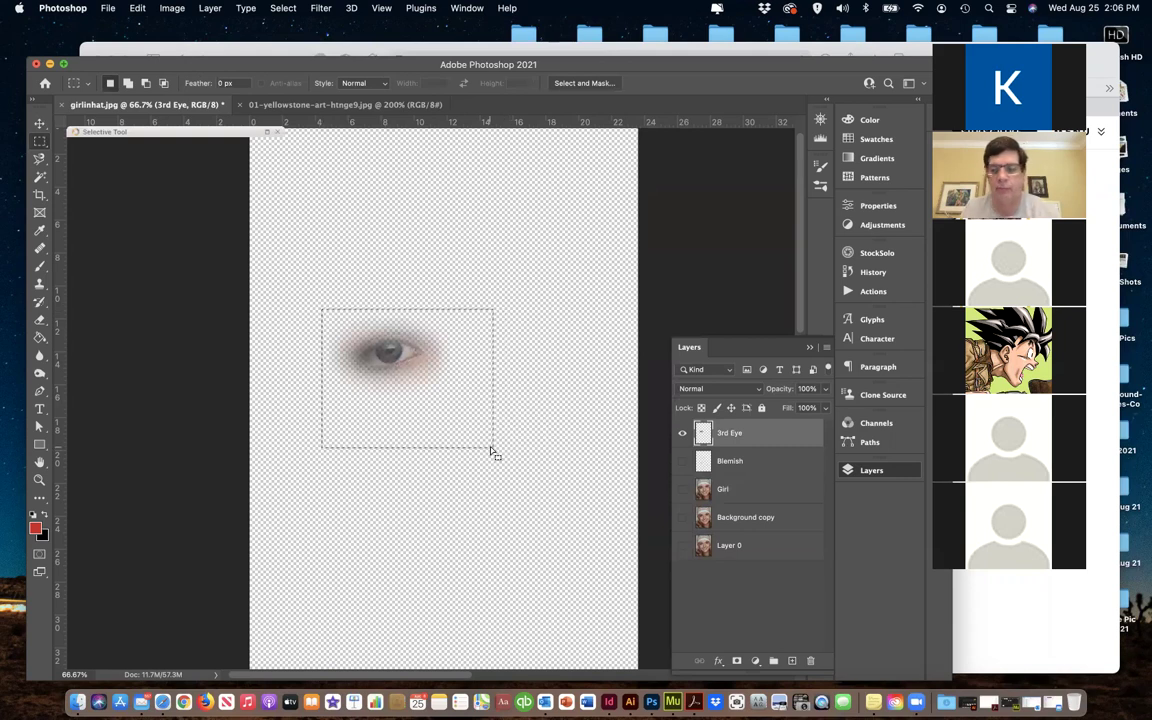
key("BackSpace")
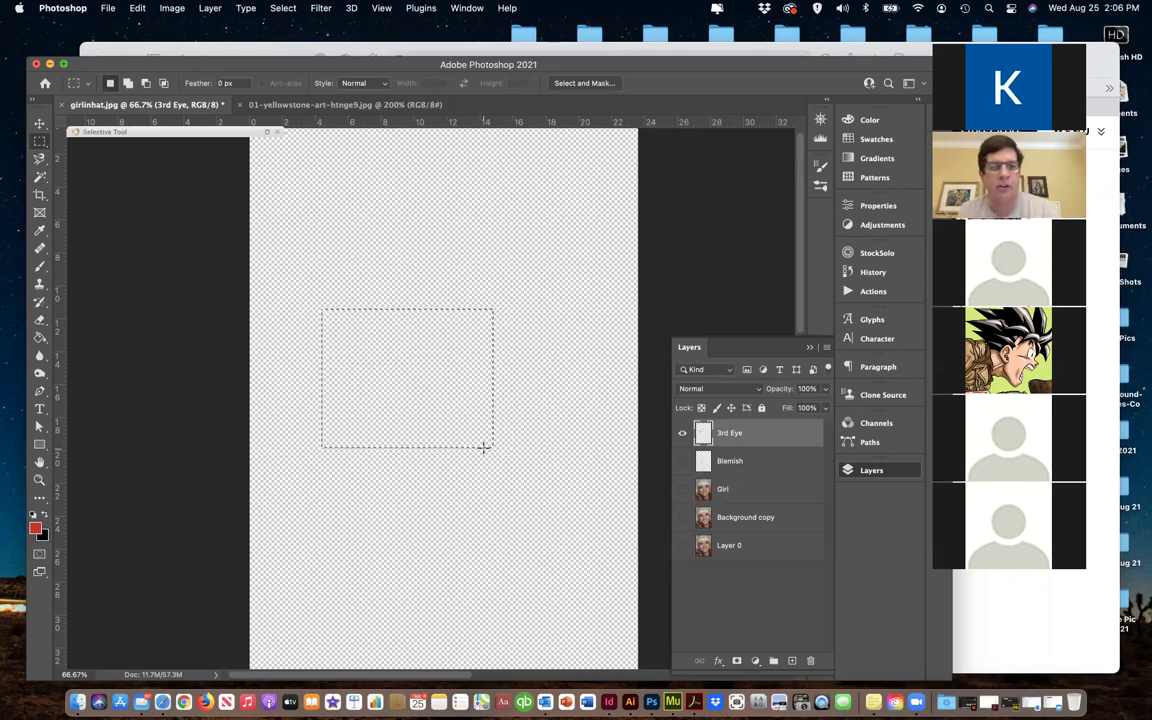
Switch to the Elliptical Marquee tool, set its feather to 0 px and deselect the rectangular area
left_click(40, 122)
left_click(40, 140)
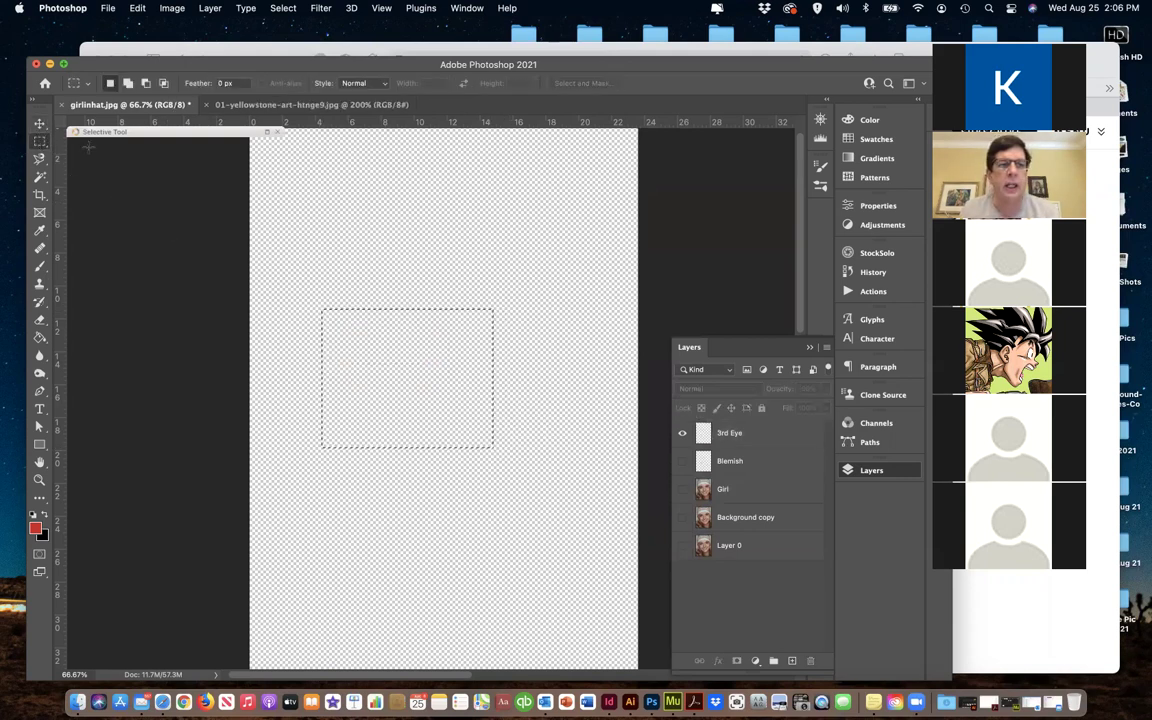
left_click_drag(37, 143, 100, 153)
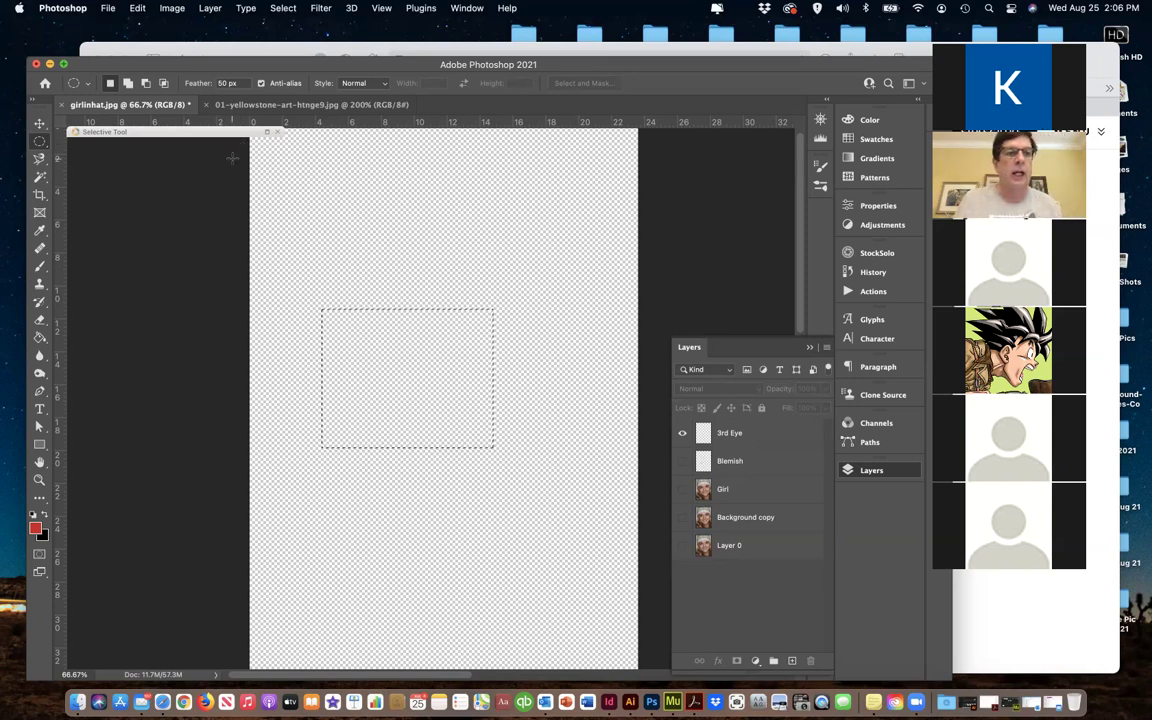
left_click(204, 80)
type("0")
left_click(155, 177)
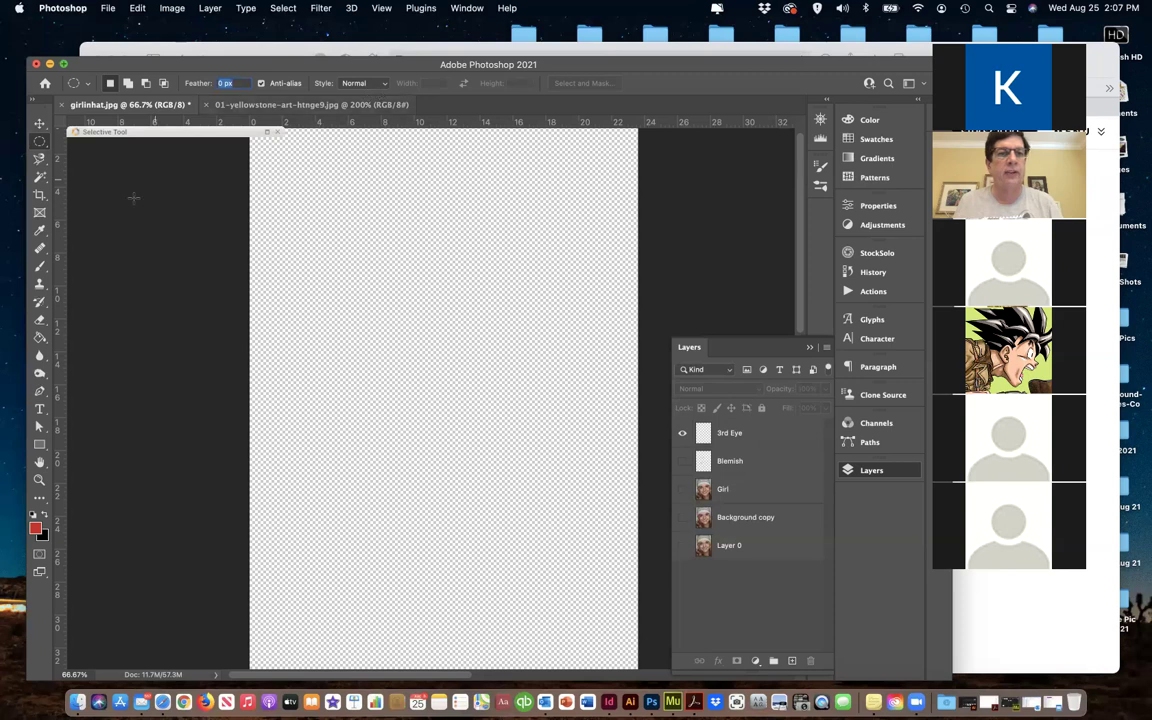
Show the Girl layer, draw an elliptical selection around her eye on the image's left side, and try to copy it
left_click(682, 489)
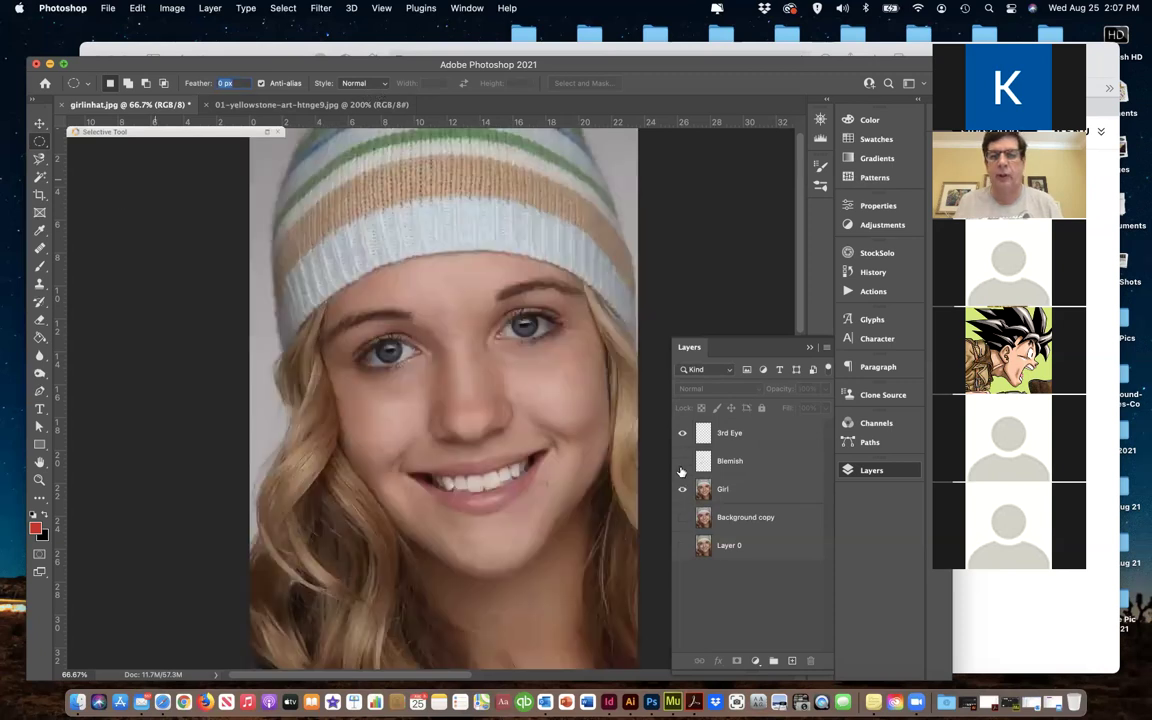
left_click_drag(340, 322, 433, 391)
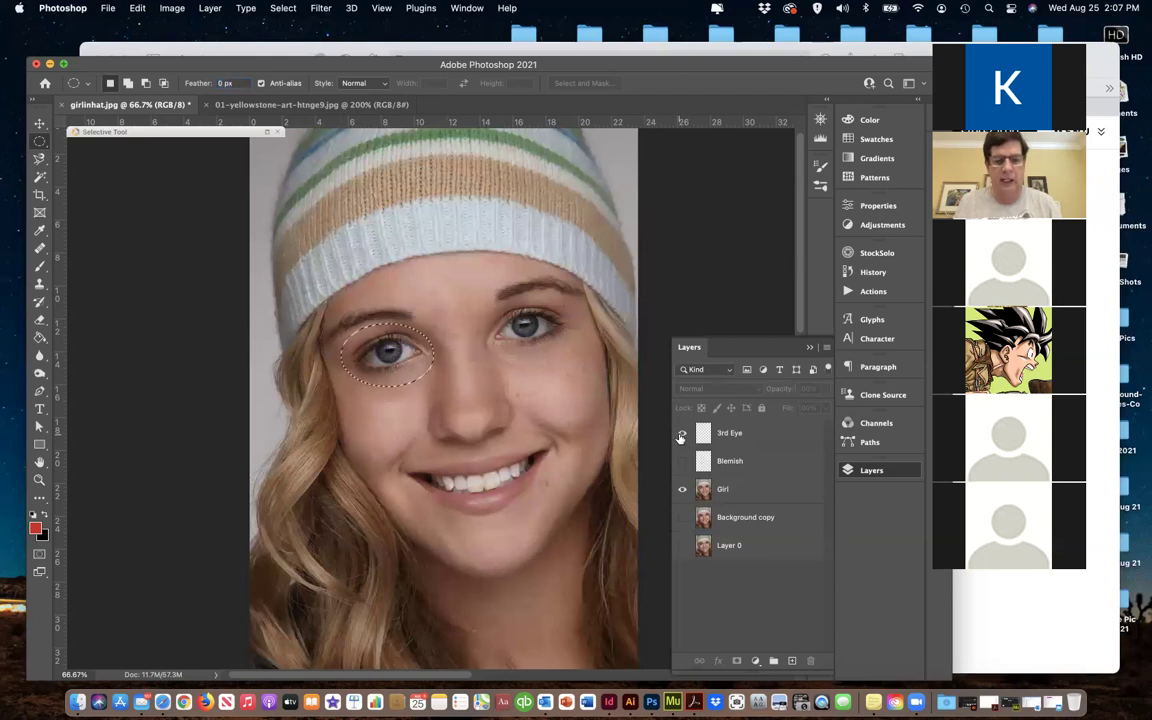
key("super+c")
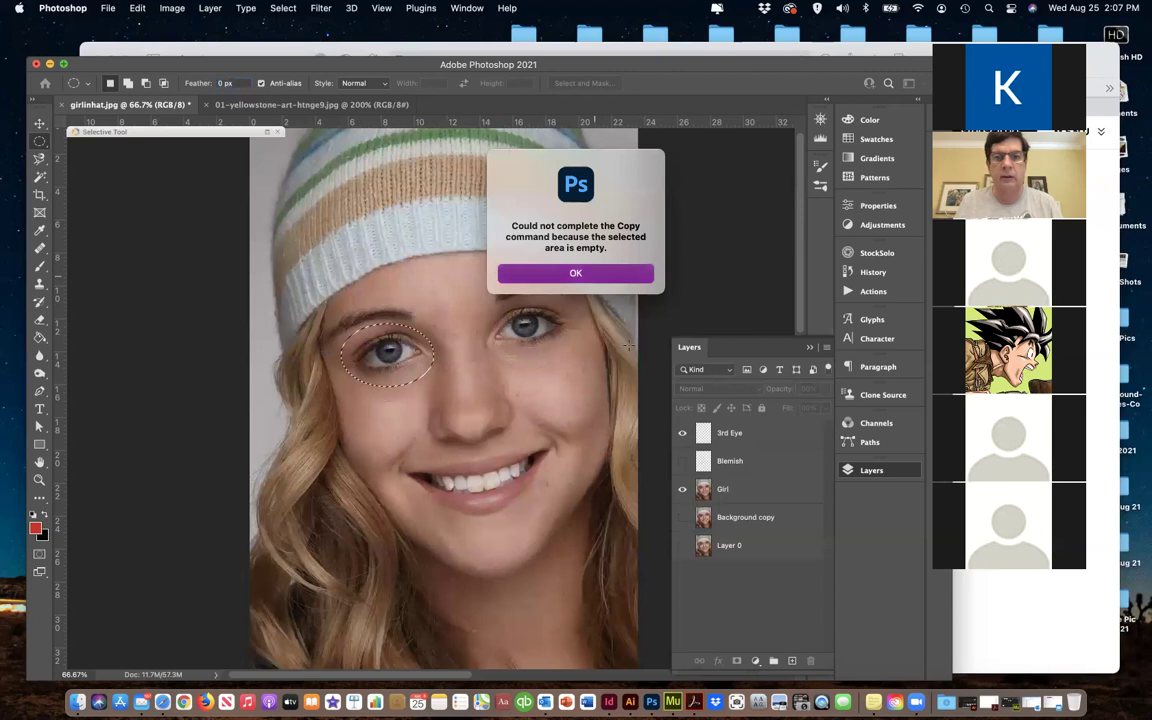
key("Return")
Copy the selected eye from the Girl layer onto a new layer above 3rd Eye
left_click(738, 489)
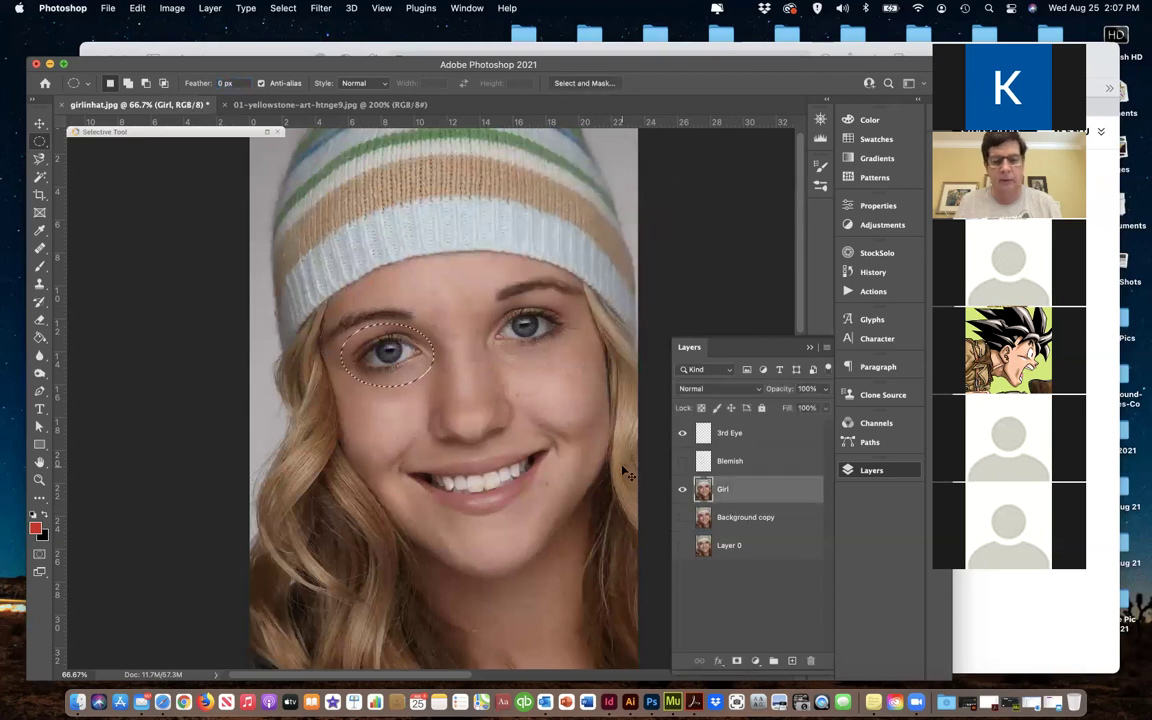
left_click(740, 433)
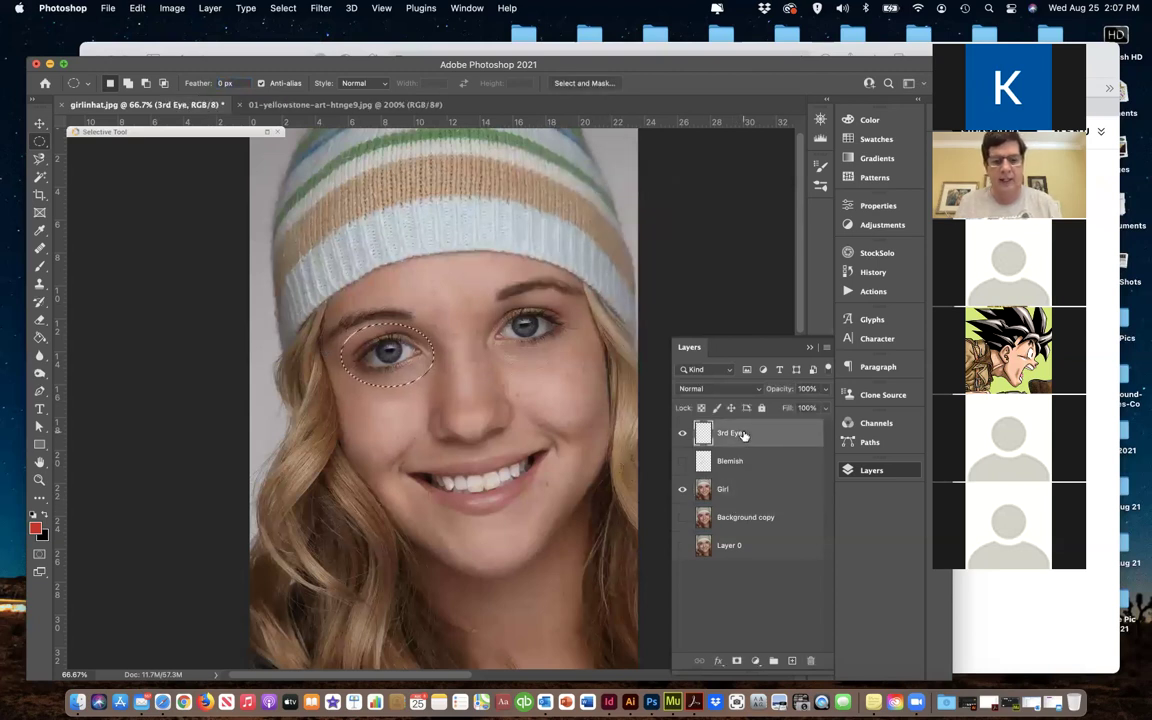
key("super+j")
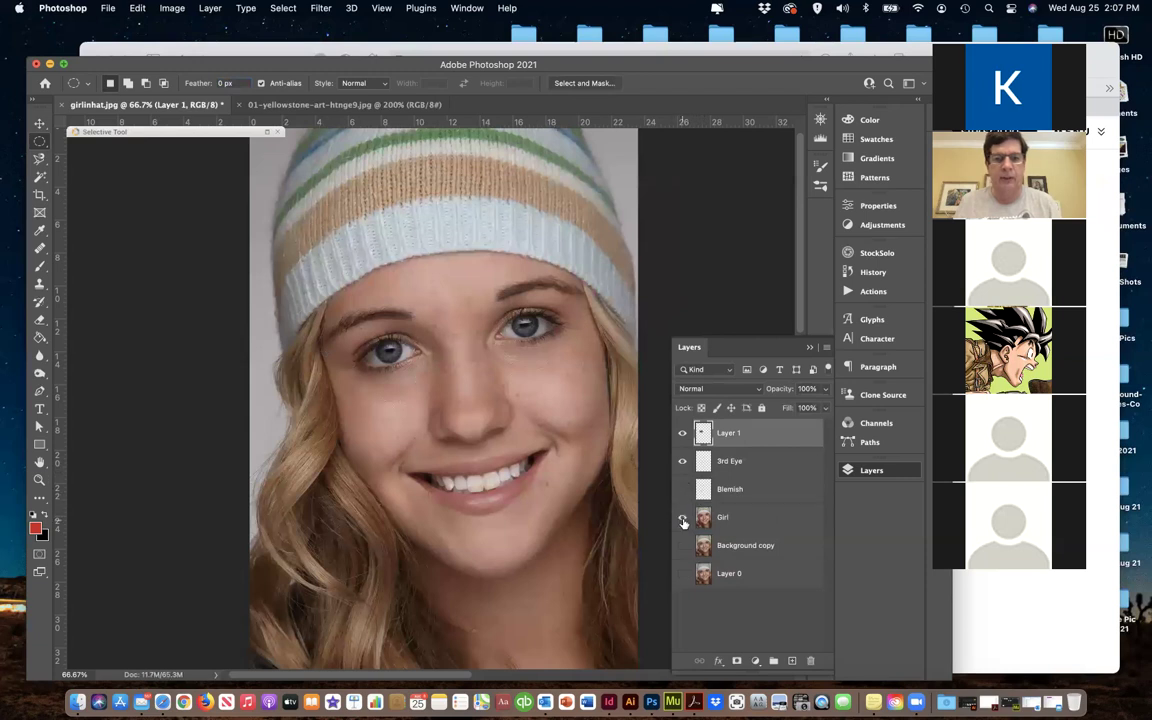
Hide the 3rd Eye layer and move the copied eye onto the forehead, above and between the two eyes
left_click(683, 518)
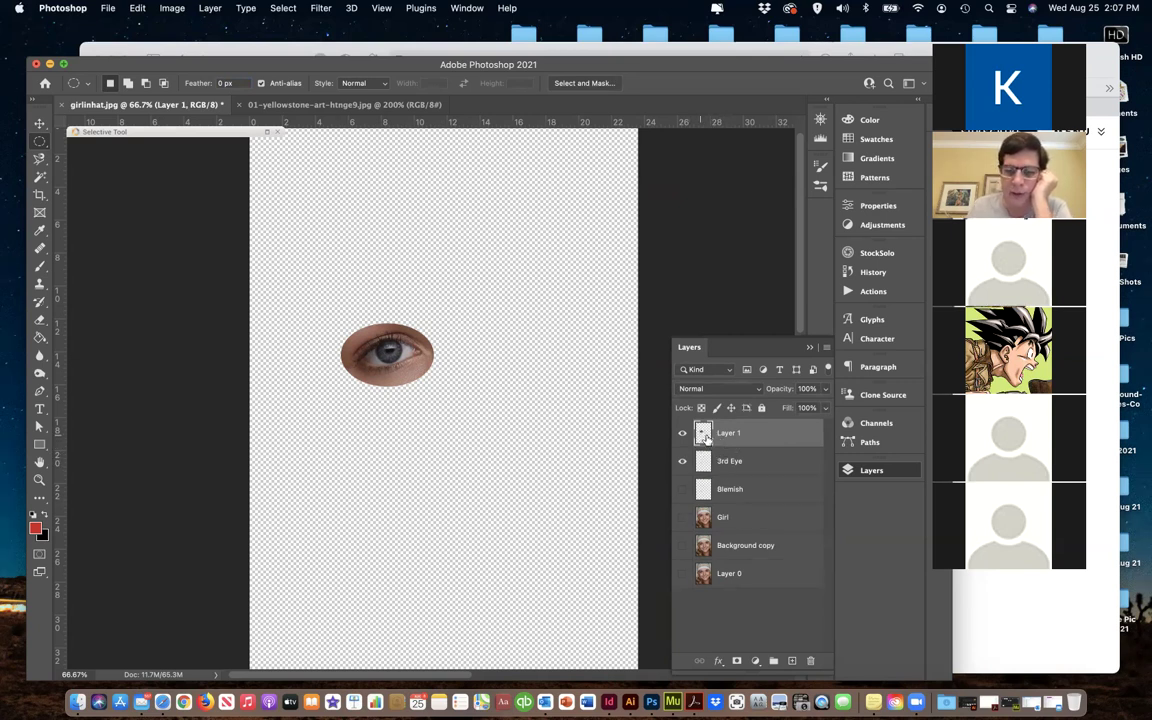
left_click(682, 461)
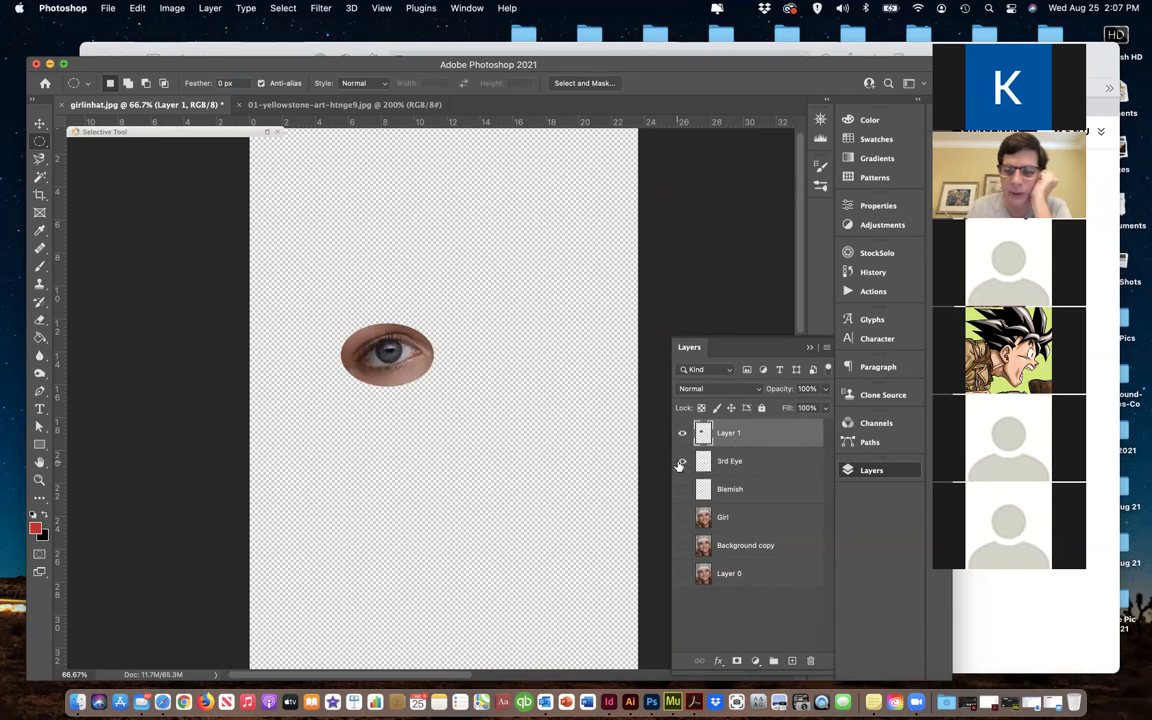
left_click(682, 517)
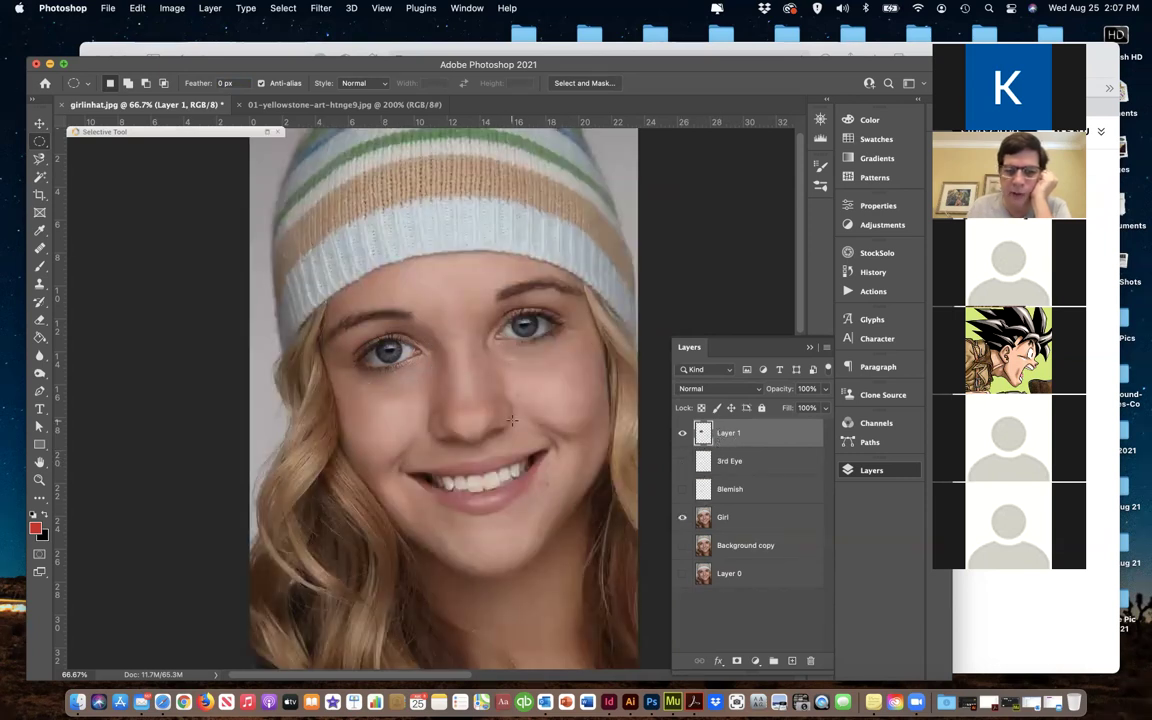
left_click(40, 124)
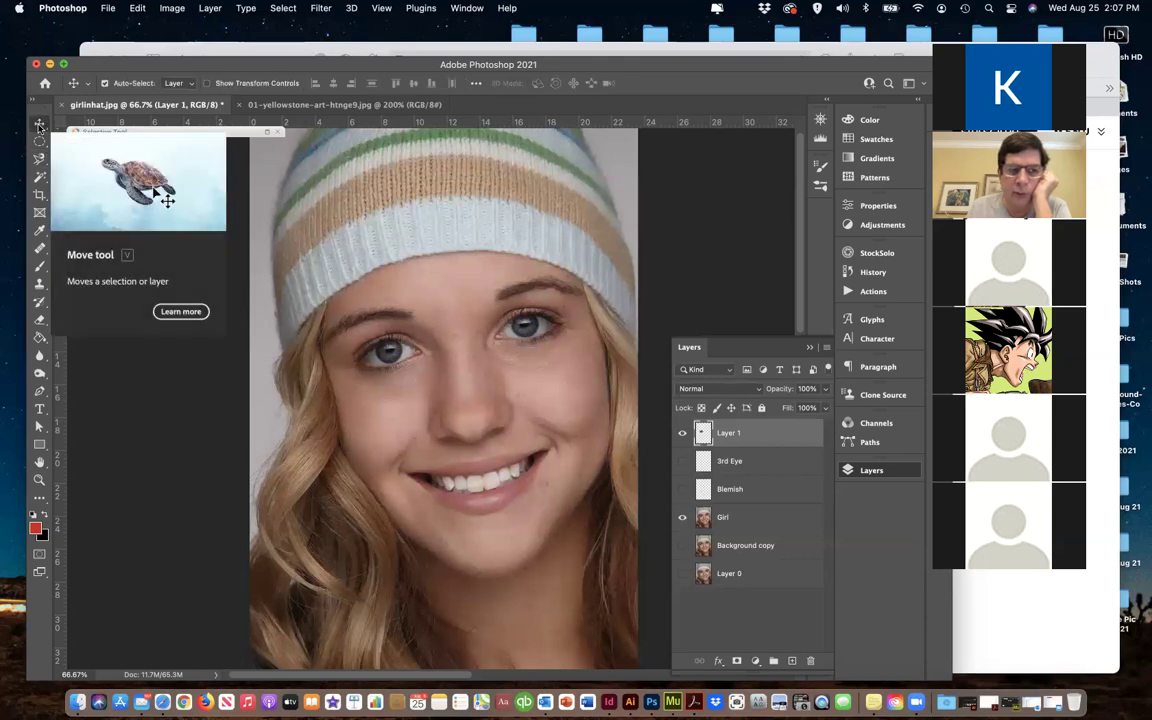
left_click_drag(441, 322, 450, 289)
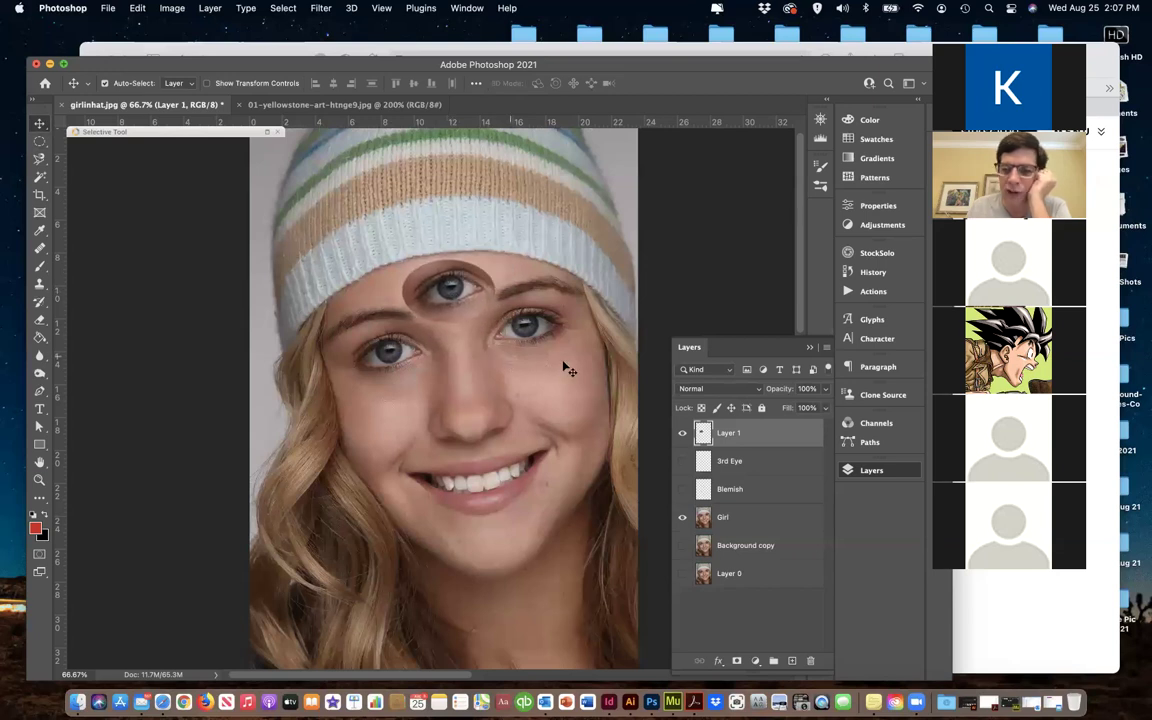
Compare the forehead at 200% zoom with the copied eye's layer hidden and shown
key("super+equal")
key("super+equal")
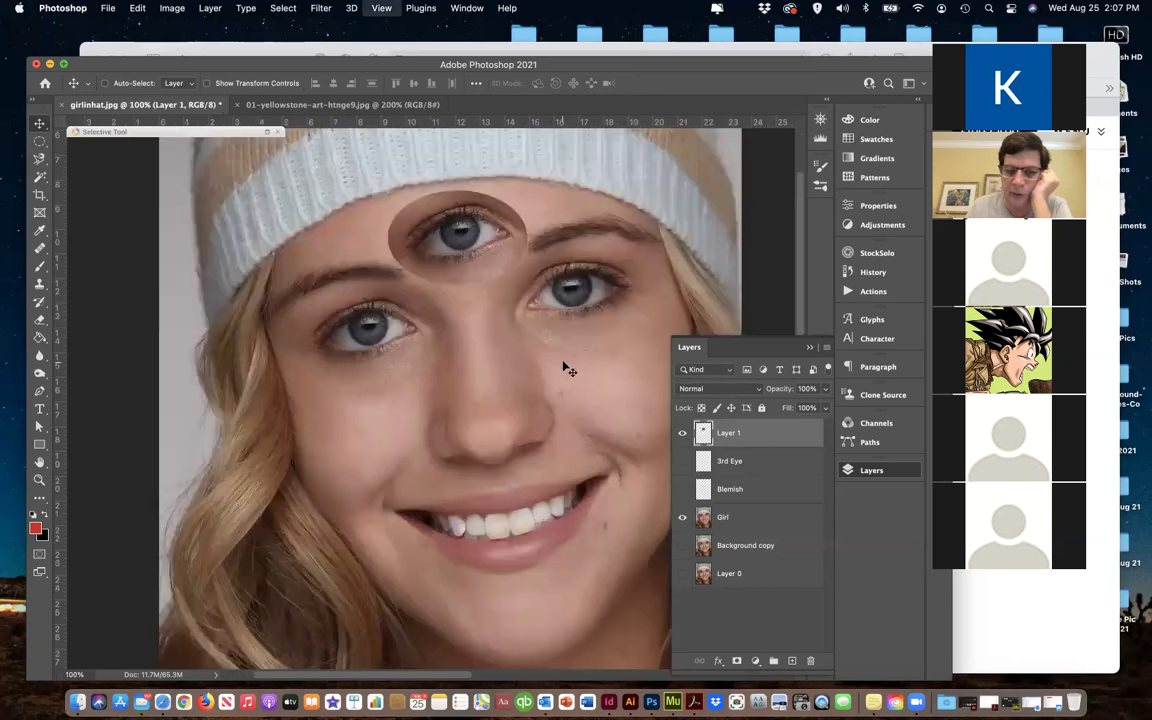
scroll(536, 369, "up", 5)
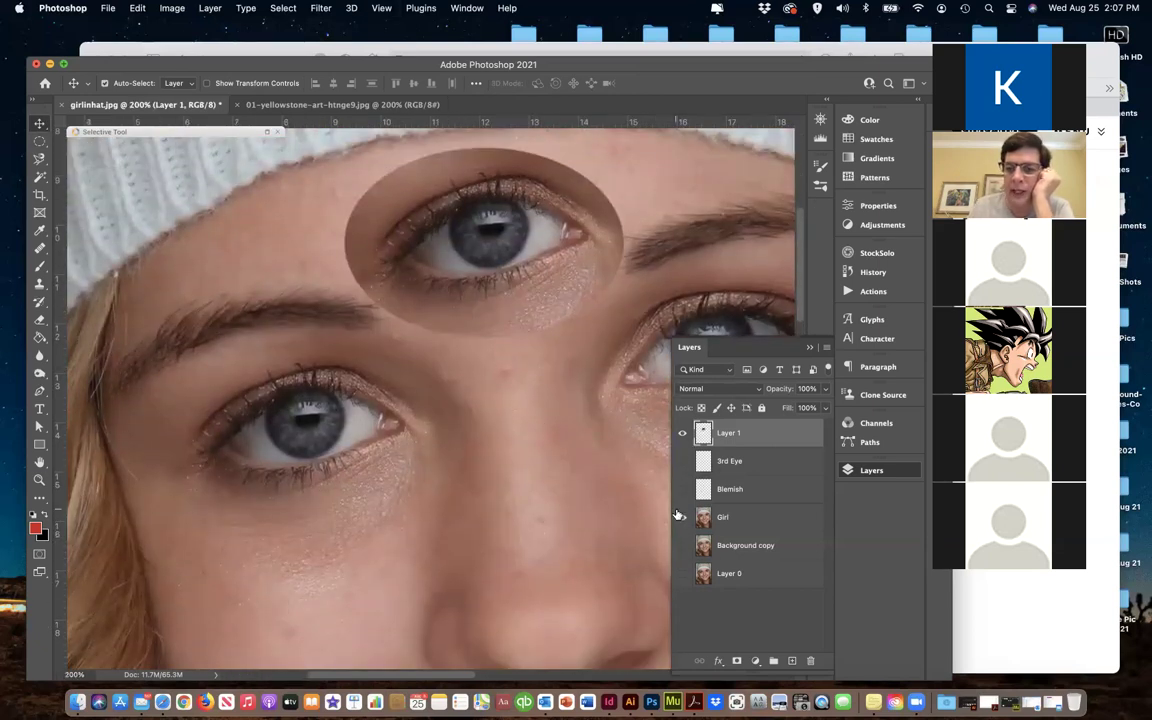
left_click(681, 433)
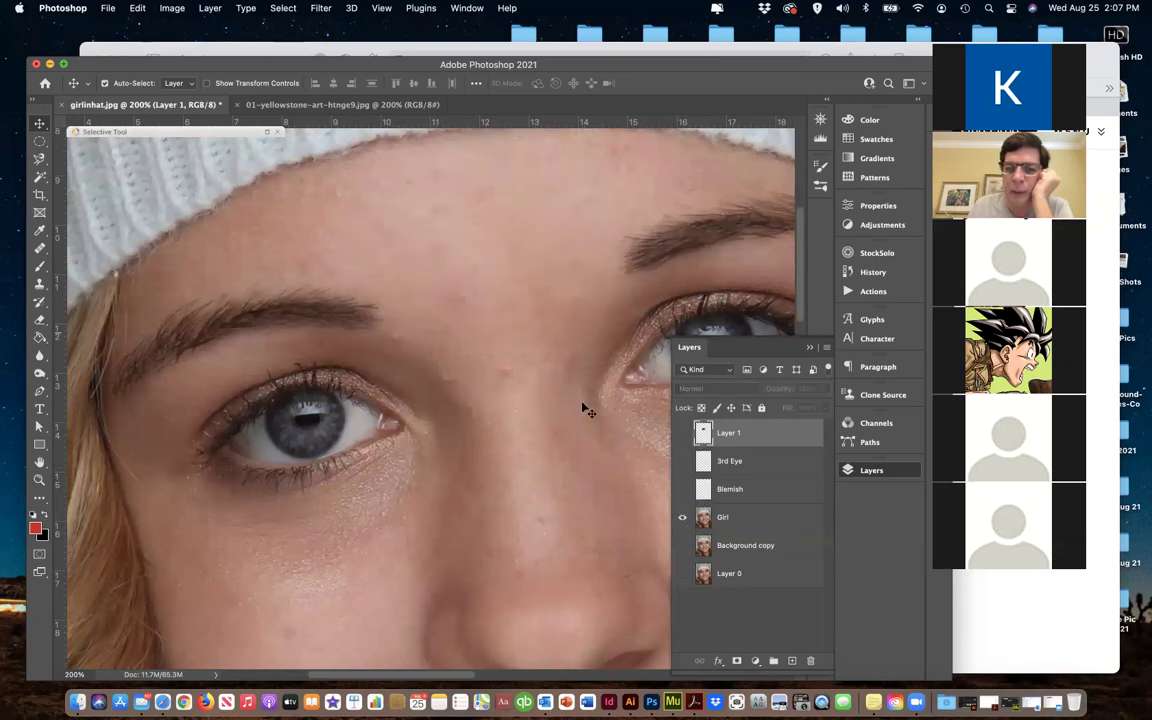
key("super+z")
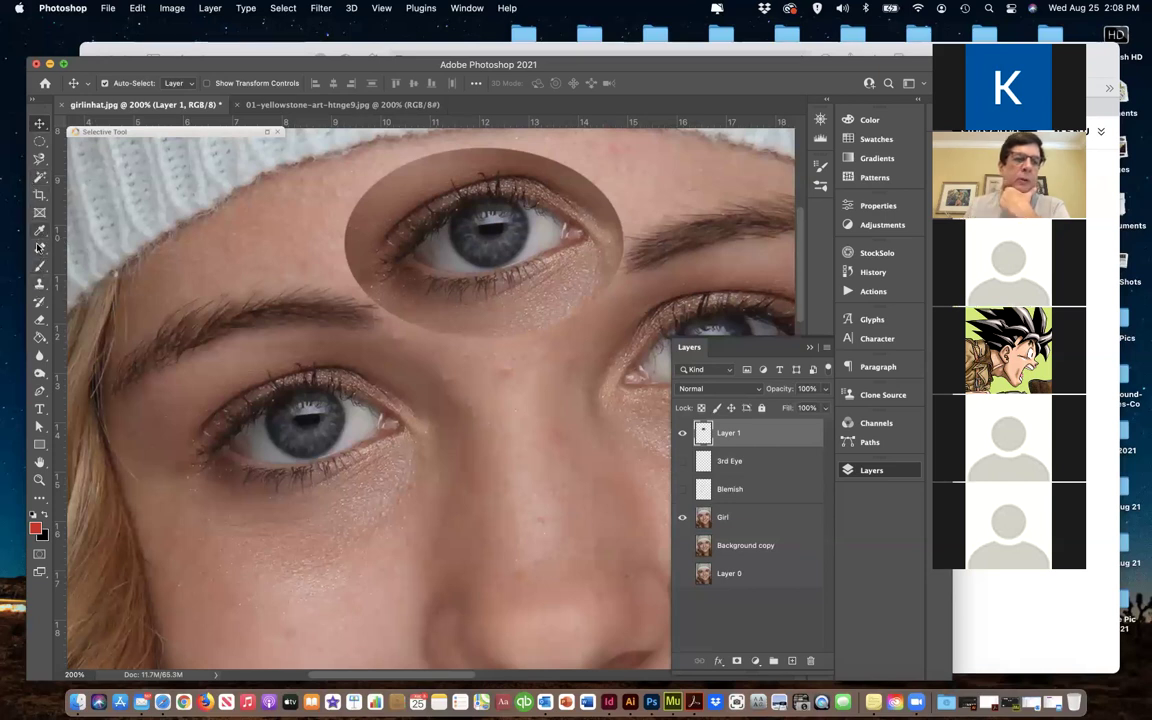
Choose the standard Eraser tool and set its opacity to 34%
left_click(38, 321)
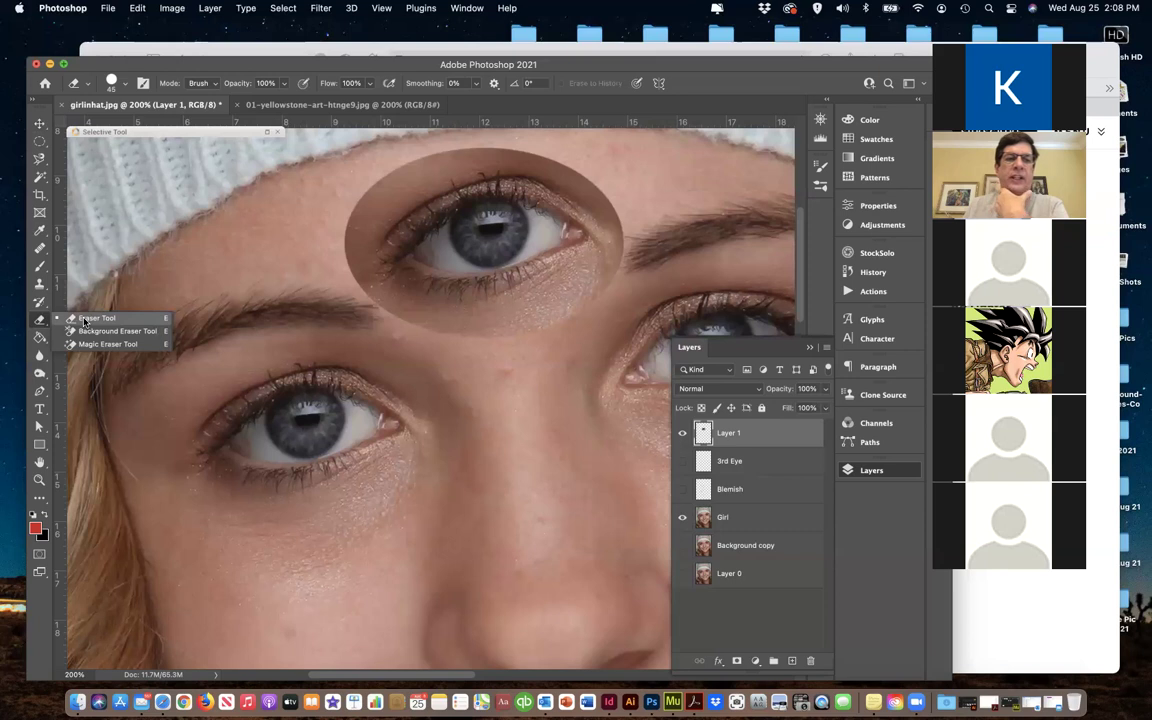
left_click(85, 320)
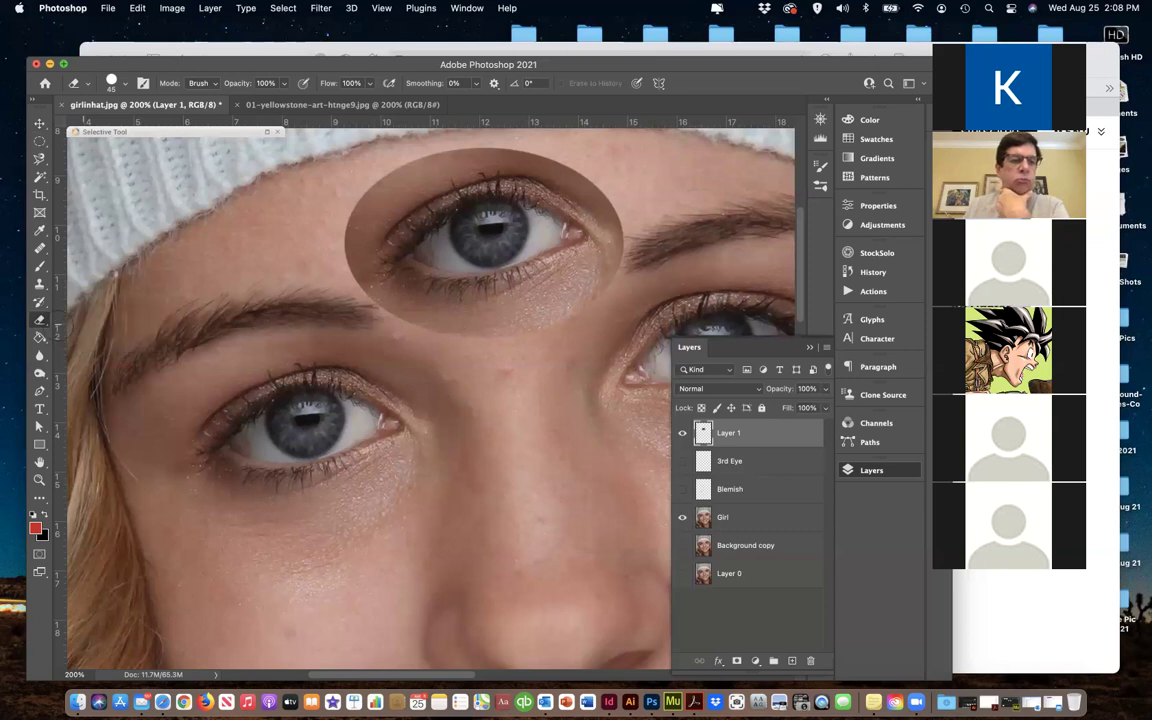
left_click(38, 323)
left_click(67, 320)
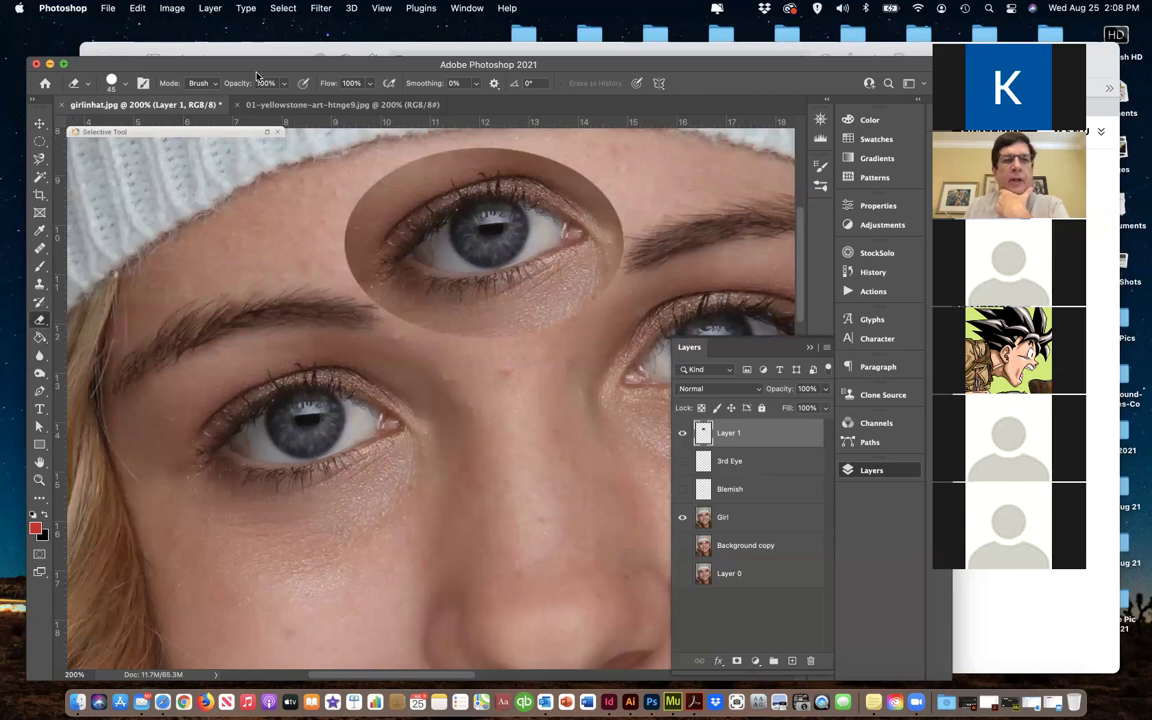
left_click(284, 84)
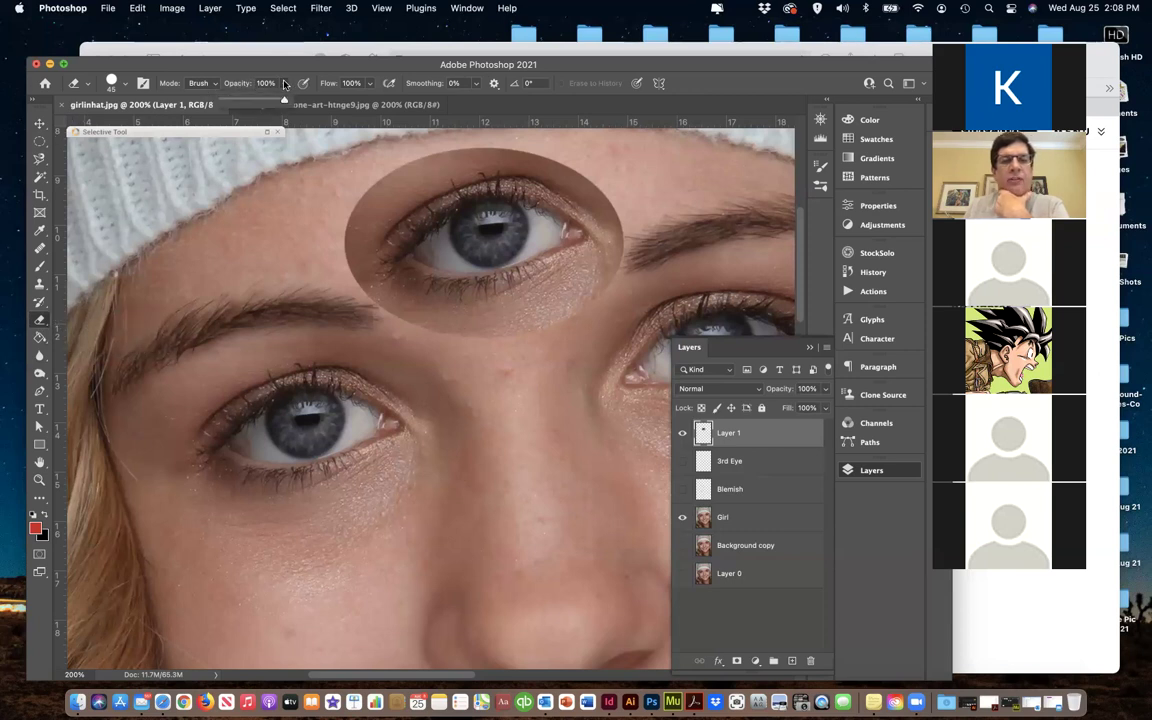
left_click_drag(292, 100, 249, 100)
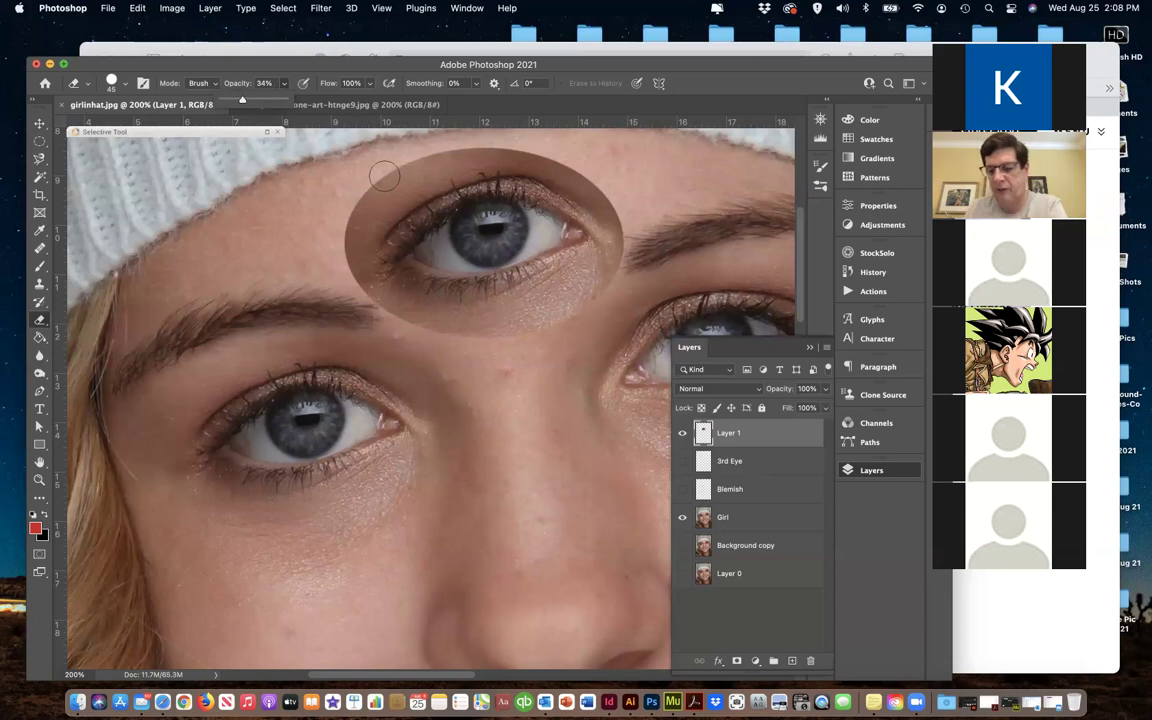
Reduce the eraser brush to 30 px and lower its hardness to a soft edge for blending the eye patch
key("bracketleft")
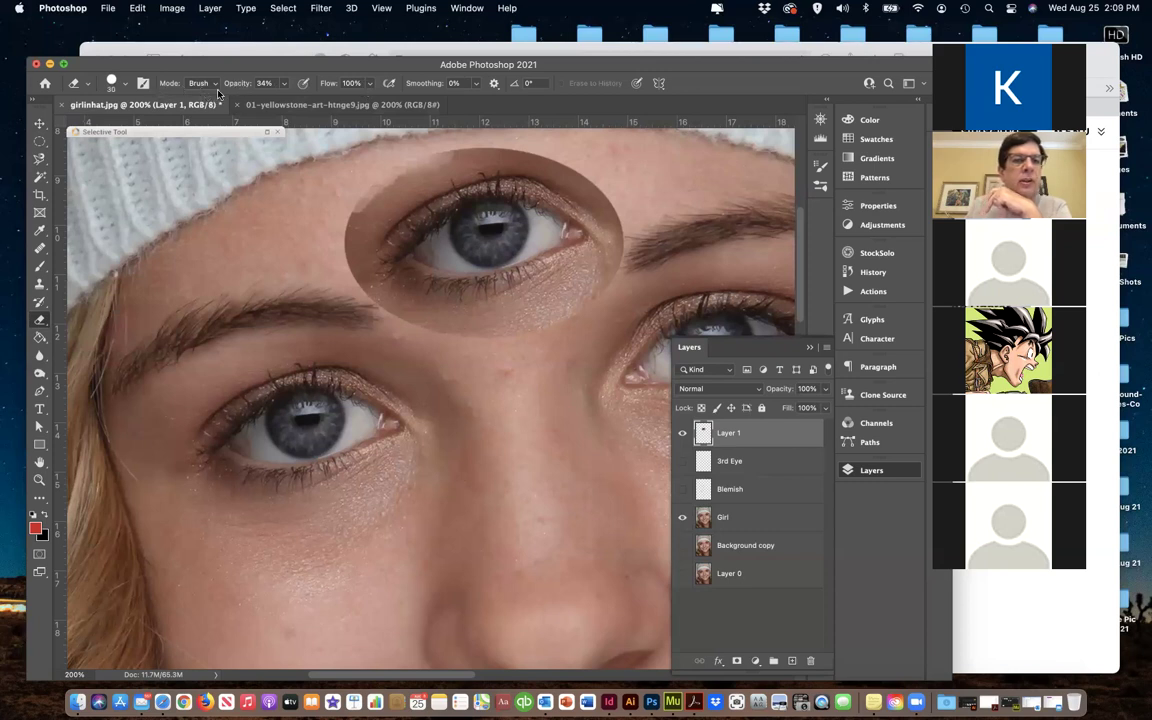
left_click(112, 80)
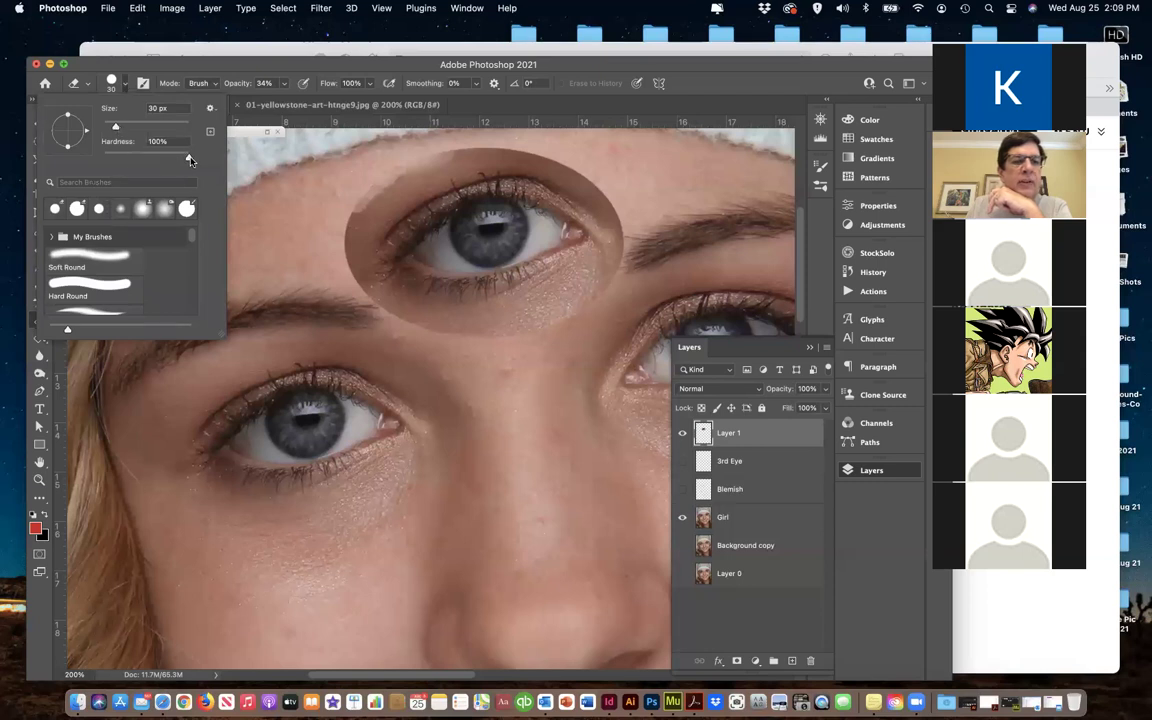
left_click(332, 170)
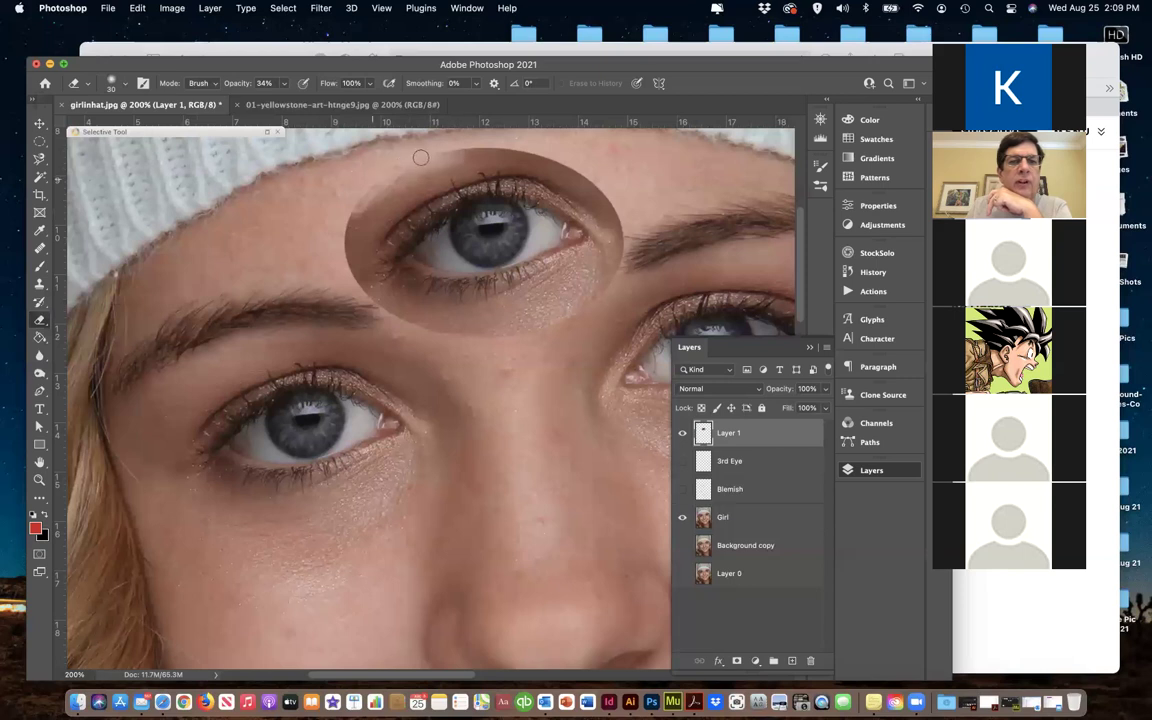
Raise the Eraser opacity to 68% and erase the upper and outer edges of the copied eye patch
left_click(284, 84)
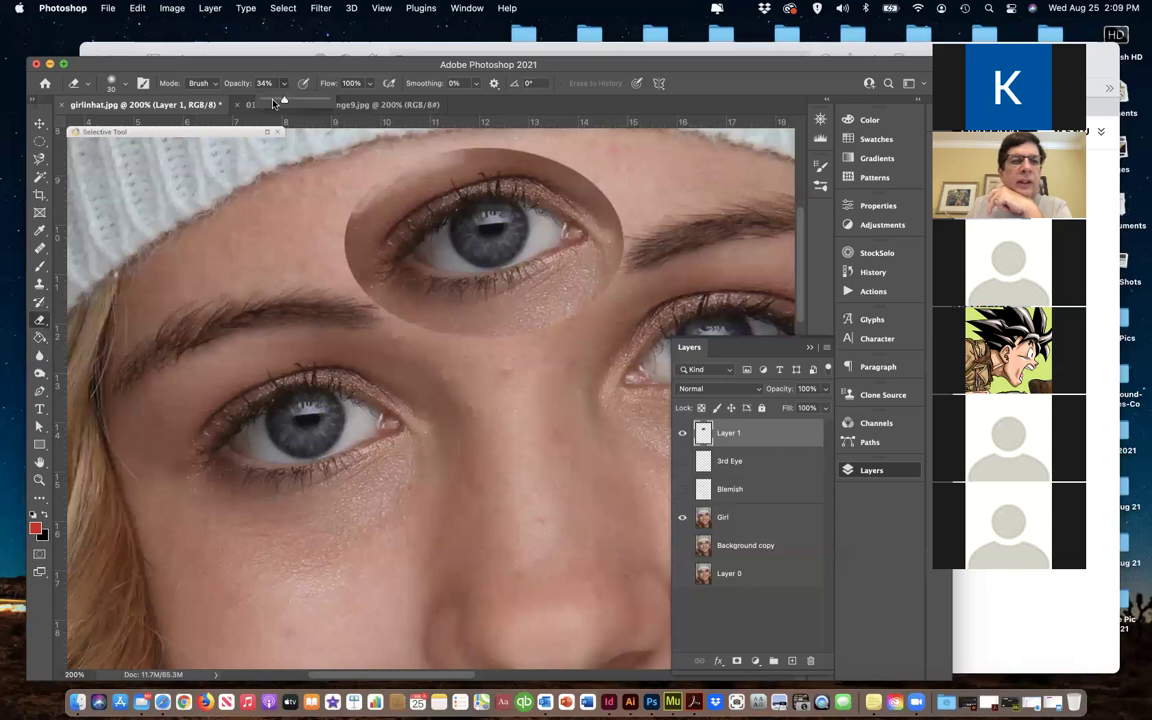
left_click_drag(302, 101, 311, 101)
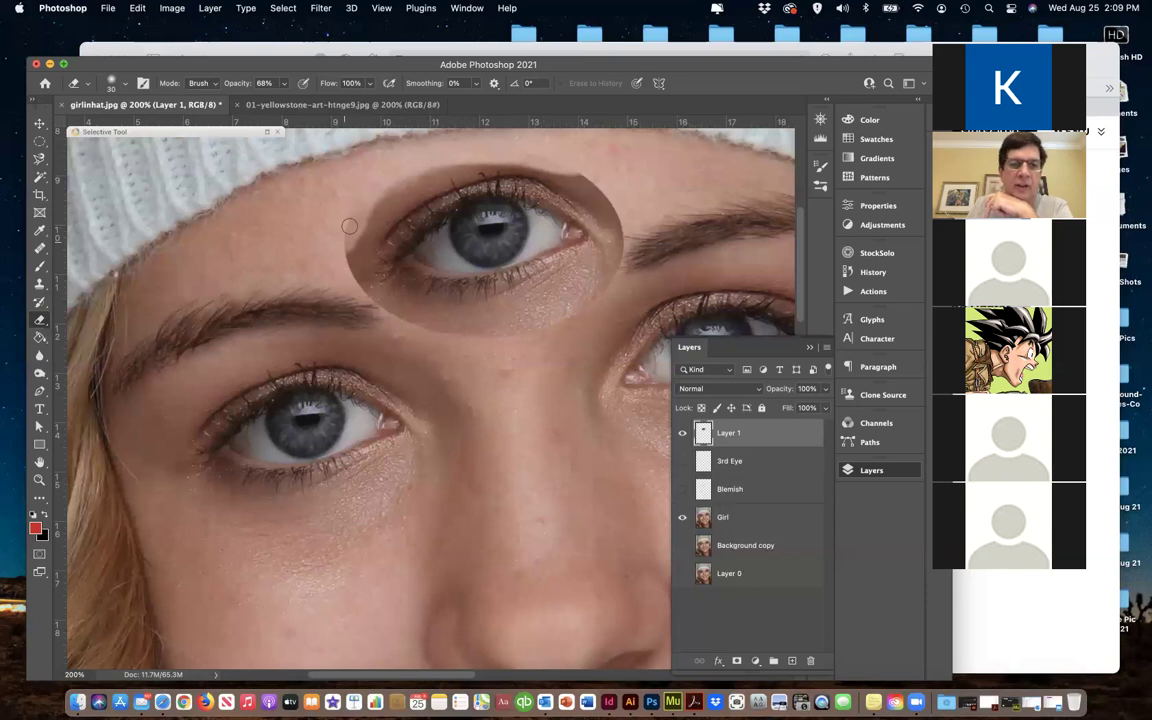
mouse_move(355, 200)
left_mouse_down()
mouse_move(342, 249)
mouse_move(334, 219)
mouse_move(356, 277)
mouse_move(333, 261)
mouse_move(377, 301)
mouse_move(362, 285)
mouse_move(372, 298)
mouse_move(355, 294)
left_mouse_up()
Hide the Girl layer, soften the remaining rim of the isolated eye patch with the Eraser, and show the Girl layer again
left_click(682, 517)
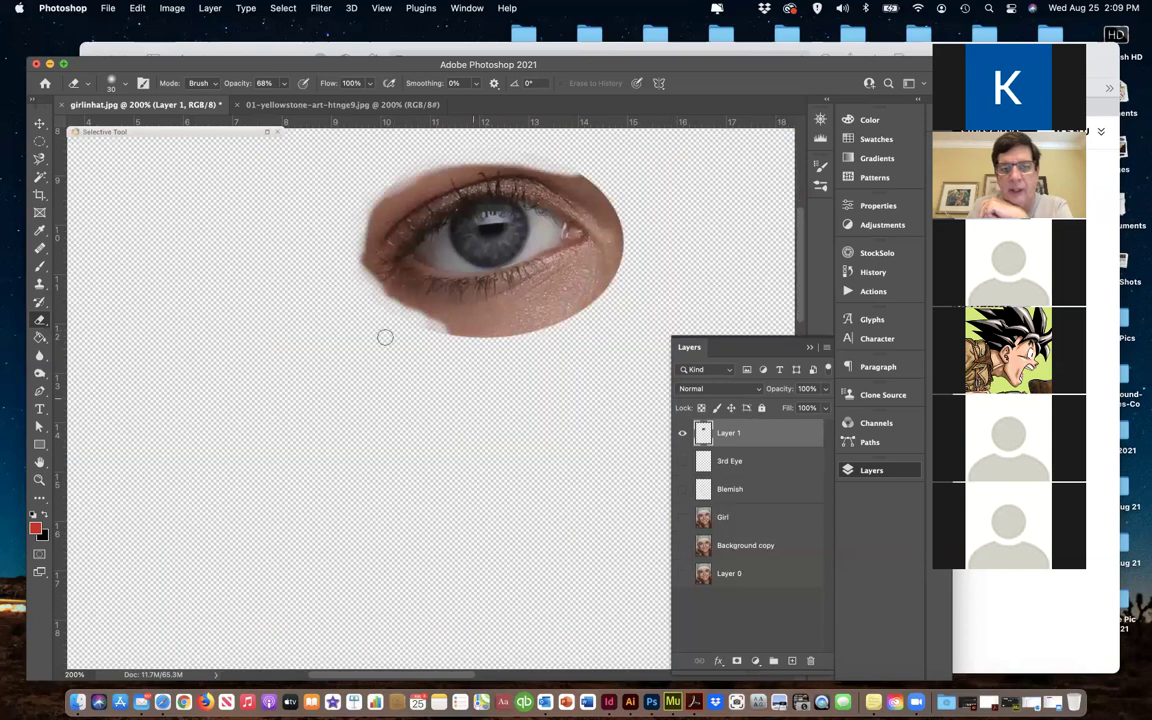
mouse_move(427, 329)
left_mouse_down()
mouse_move(489, 337)
mouse_move(415, 337)
mouse_move(505, 344)
mouse_move(428, 342)
mouse_move(542, 324)
mouse_move(418, 334)
mouse_move(529, 328)
mouse_move(577, 310)
mouse_move(541, 330)
mouse_move(459, 344)
mouse_move(456, 360)
mouse_move(520, 353)
mouse_move(555, 315)
mouse_move(609, 286)
mouse_move(563, 335)
mouse_move(577, 336)
mouse_move(610, 286)
mouse_move(619, 243)
mouse_move(628, 260)
mouse_move(561, 162)
mouse_move(622, 211)
mouse_move(624, 232)
mouse_move(619, 208)
mouse_move(580, 170)
left_mouse_up()
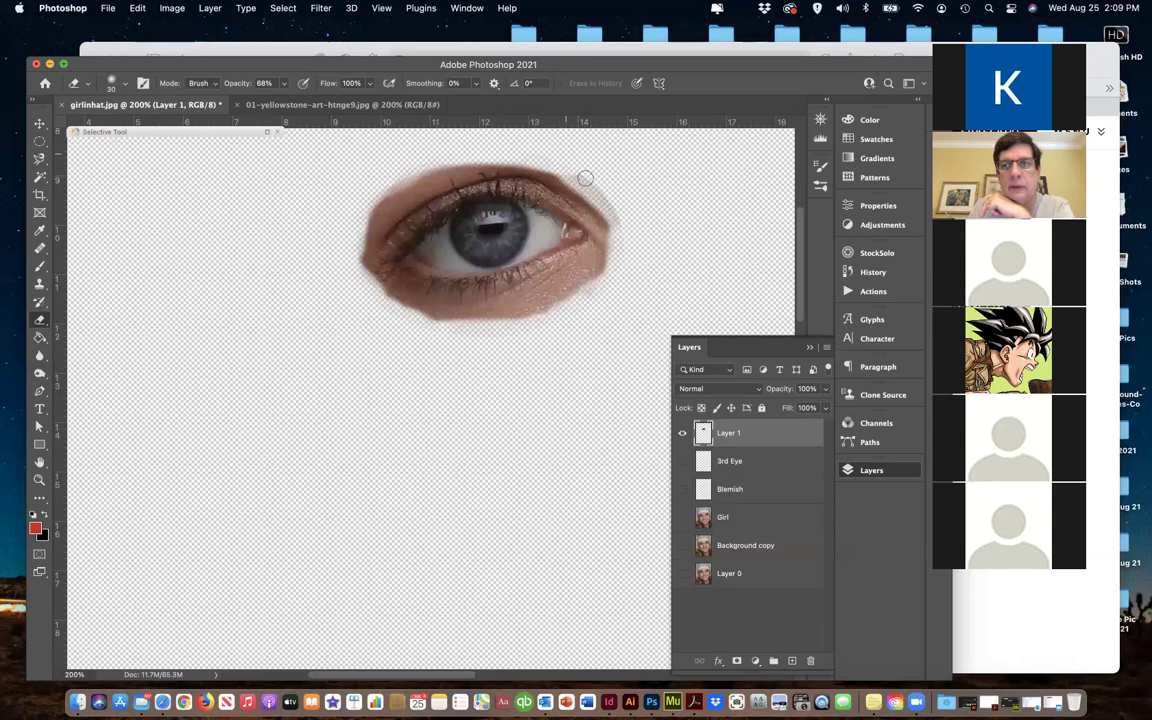
mouse_move(630, 213)
left_mouse_down()
mouse_move(566, 162)
mouse_move(533, 153)
left_mouse_up()
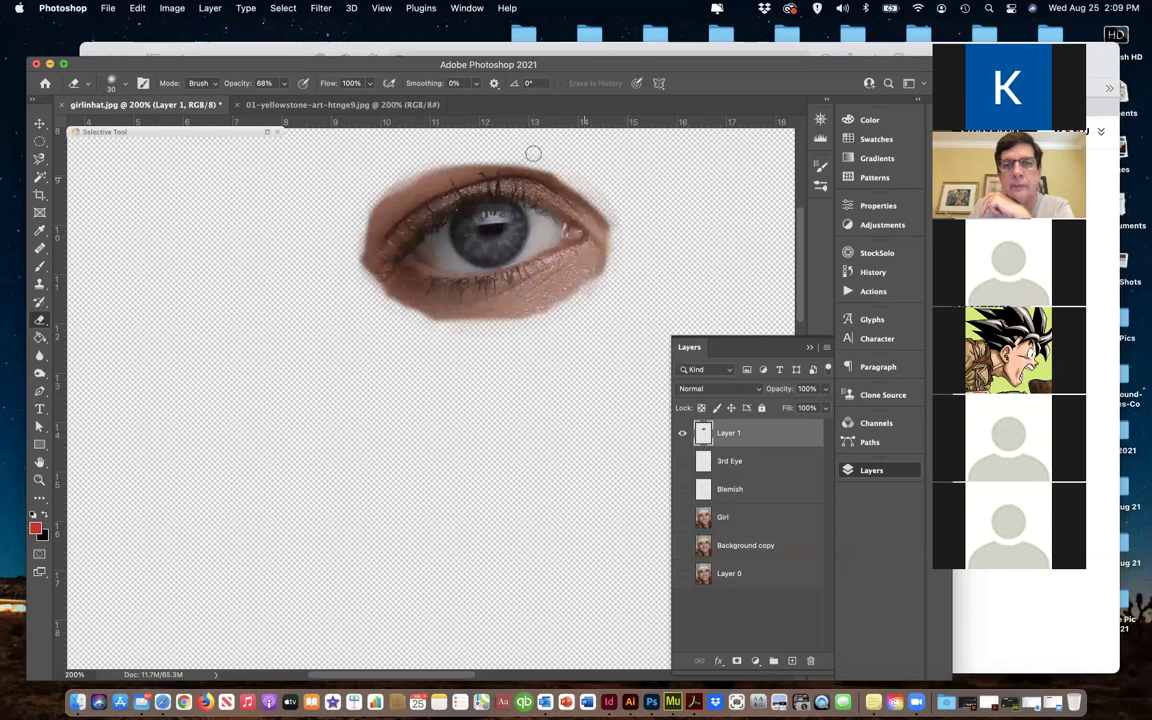
left_click(682, 518)
scroll(580, 310, "up", 2)
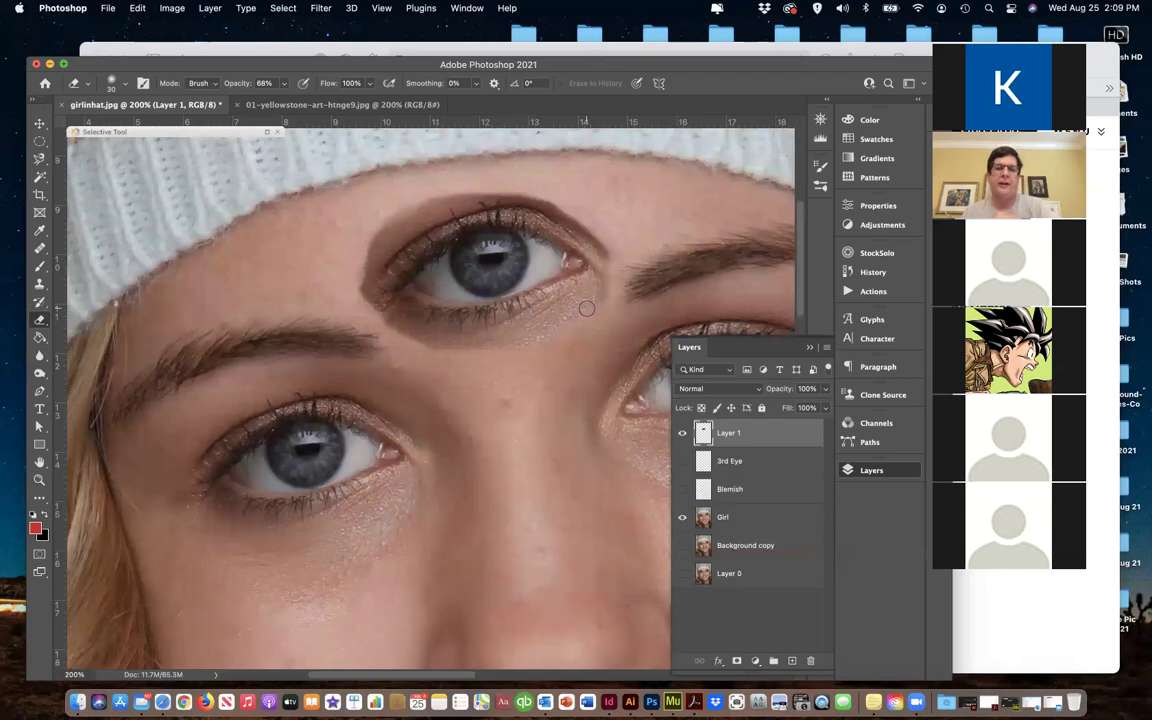
Reposition the copied eye on the forehead and scale it down proportionally to about 84% with Free Transform
left_click(40, 123)
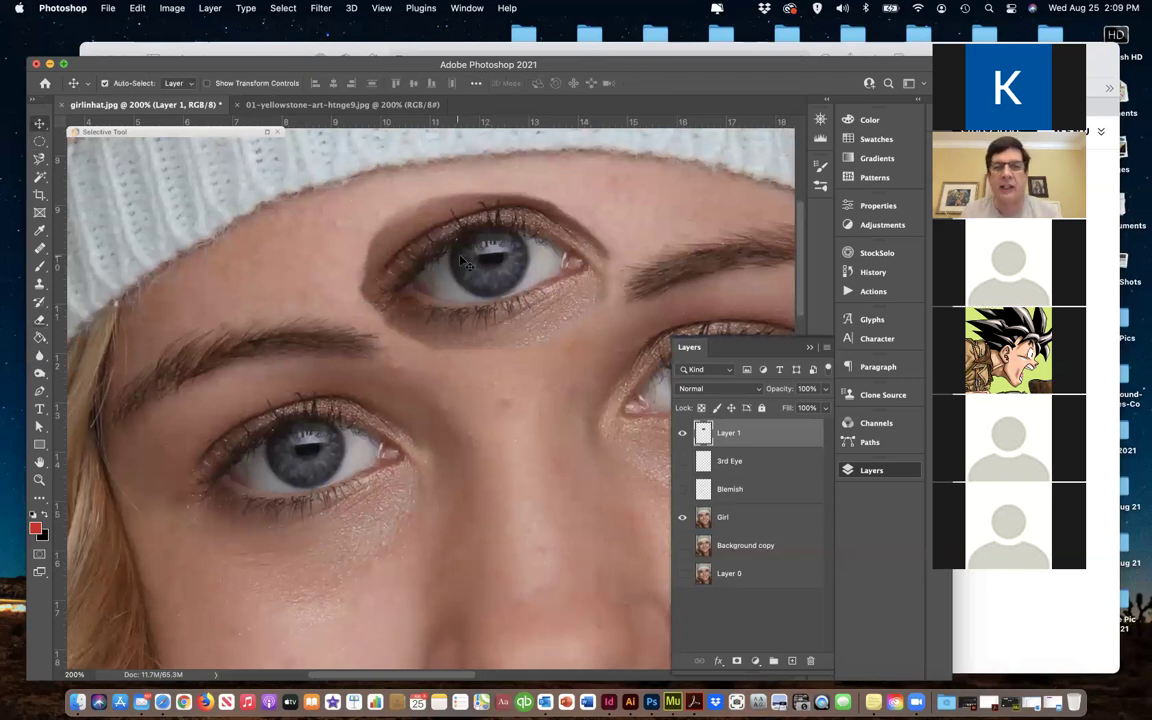
mouse_move(490, 265)
left_mouse_down()
mouse_move(458, 207)
mouse_move(520, 342)
mouse_move(450, 212)
mouse_move(432, 231)
mouse_move(487, 252)
left_mouse_up()
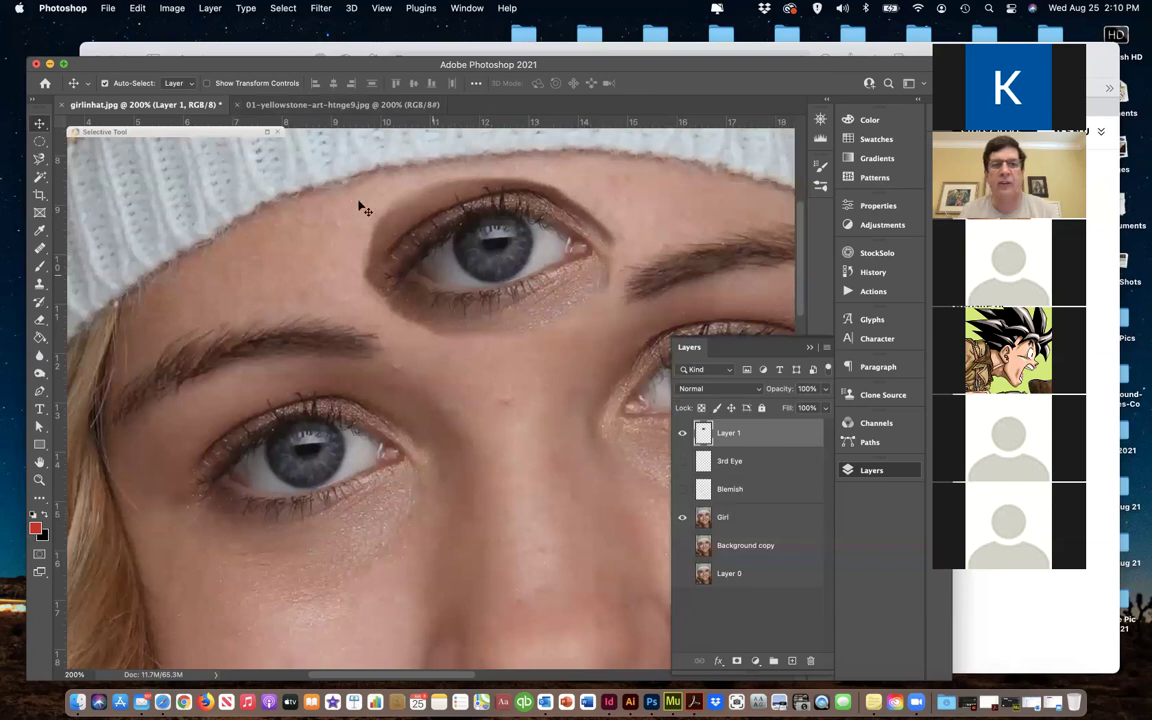
left_click(173, 8)
mouse_move(137, 8)
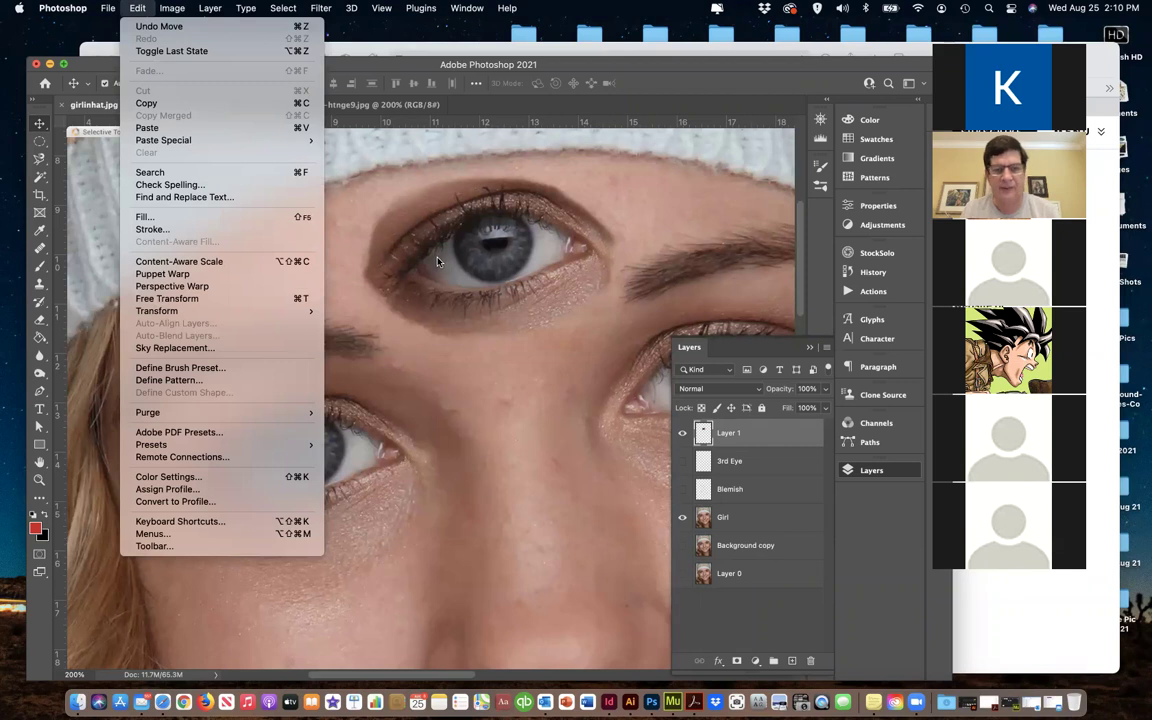
key("super+t")
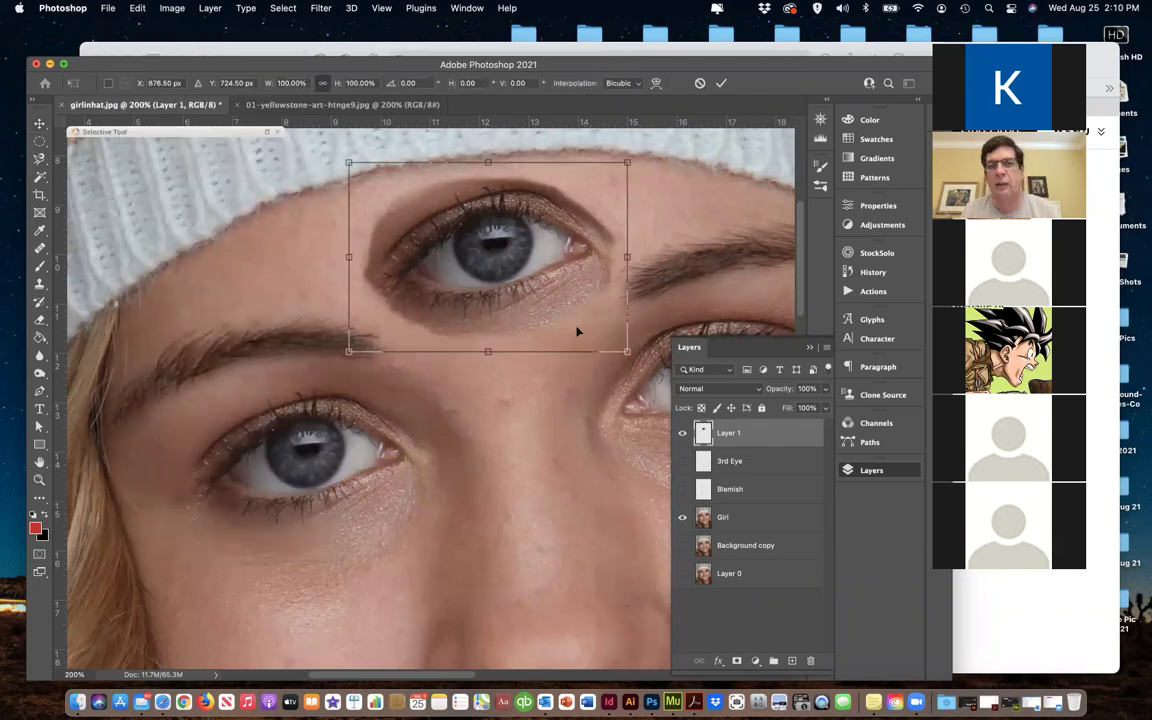
left_click_drag(626, 350, 558, 357)
left_click_drag(466, 238, 493, 263)
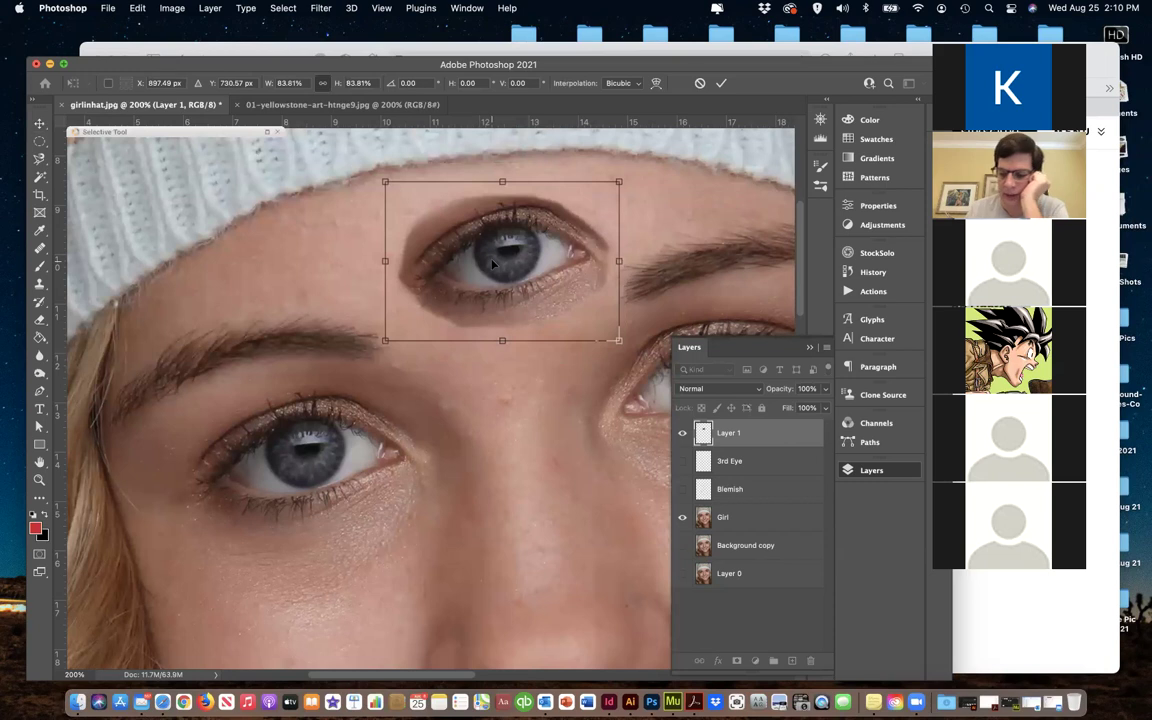
key("Return")
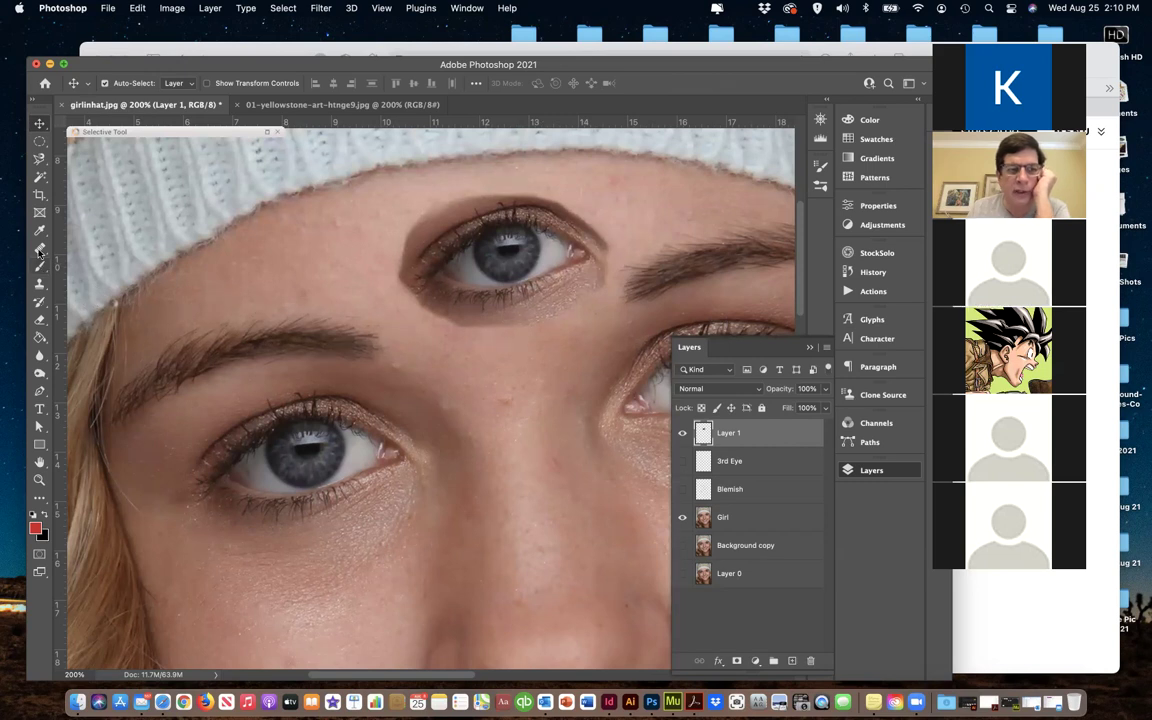
Erase the dark skin around the scaled eye, raising the Eraser opacity to 100%, and check the result against the whole face
left_click(39, 319)
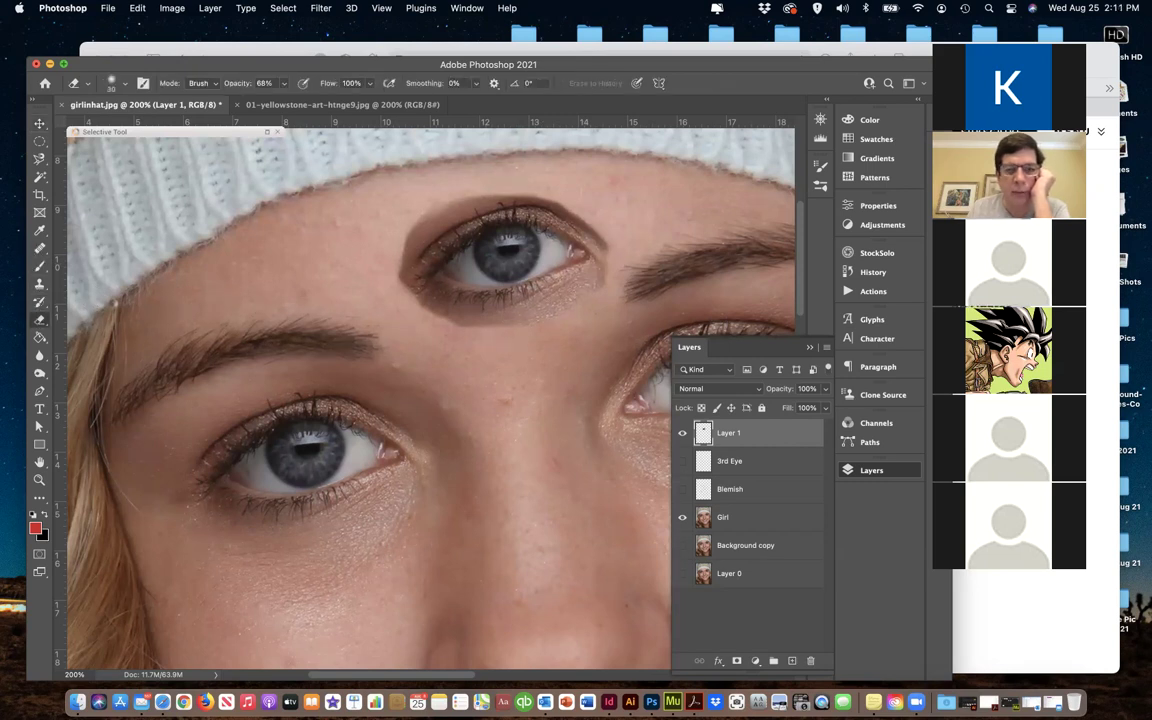
mouse_move(571, 196)
left_mouse_down()
mouse_move(622, 258)
mouse_move(614, 239)
mouse_move(604, 297)
mouse_move(513, 334)
mouse_move(429, 327)
mouse_move(374, 288)
mouse_move(410, 225)
left_mouse_up()
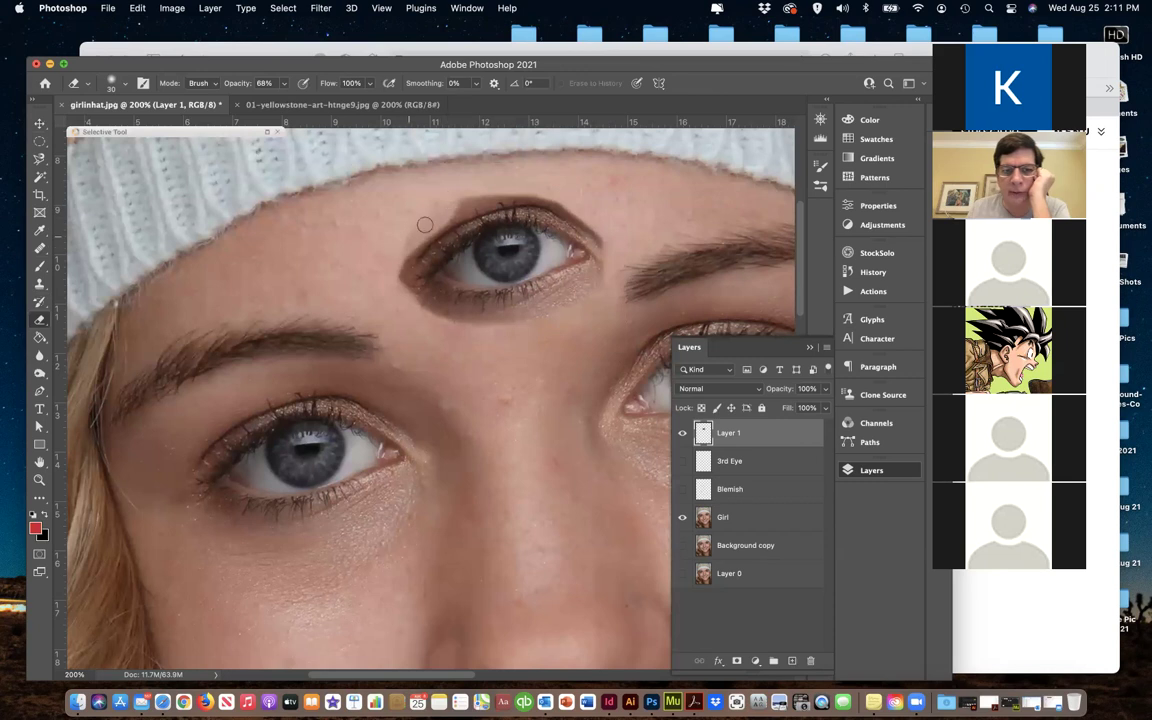
left_click(284, 83)
left_click_drag(284, 100, 332, 106)
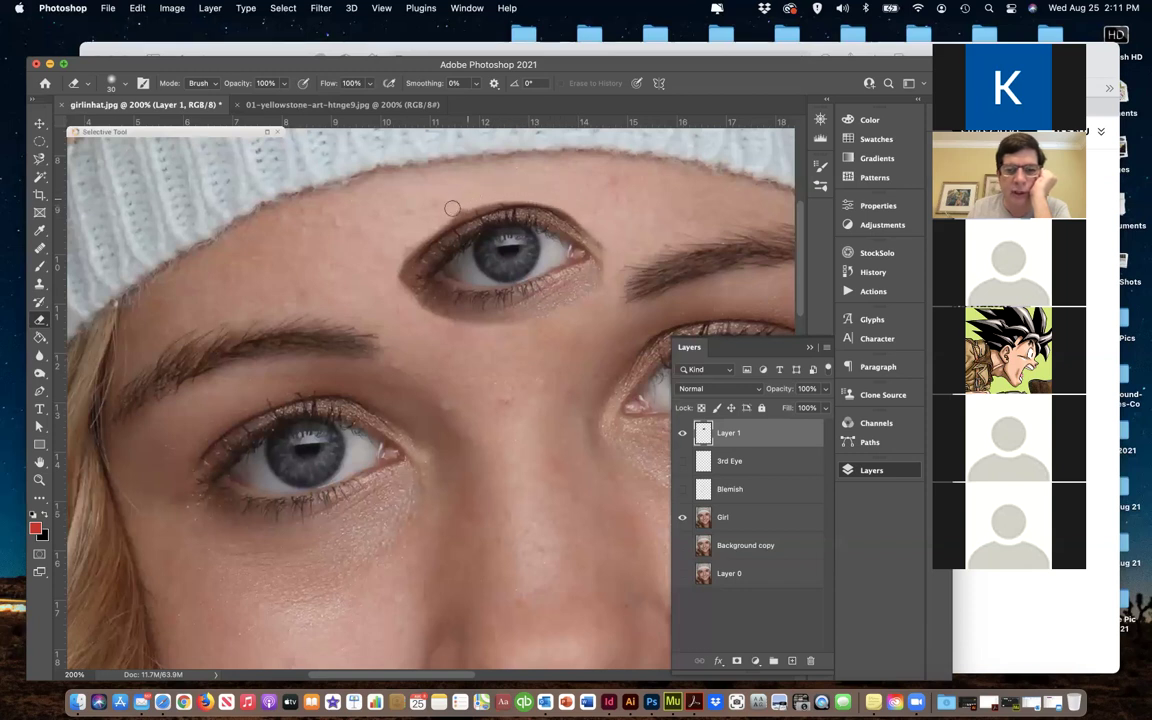
mouse_move(469, 200)
left_mouse_down()
mouse_move(400, 195)
mouse_move(373, 212)
mouse_move(364, 237)
mouse_move(415, 233)
mouse_move(402, 282)
left_mouse_up()
mouse_move(416, 330)
left_mouse_down()
mouse_move(378, 275)
mouse_move(461, 319)
mouse_move(470, 295)
mouse_move(505, 292)
mouse_move(515, 335)
mouse_move(530, 310)
left_mouse_up()
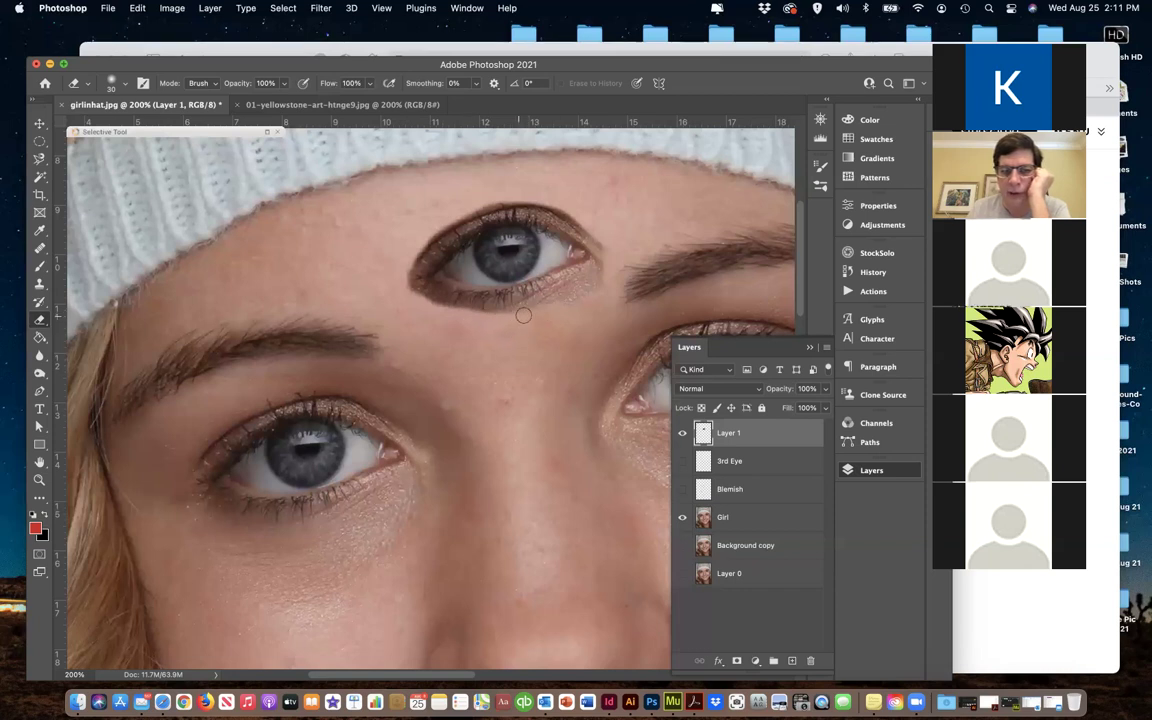
mouse_move(616, 251)
left_mouse_down()
mouse_move(607, 231)
mouse_move(612, 257)
mouse_move(552, 305)
mouse_move(401, 283)
mouse_move(404, 297)
left_mouse_up()
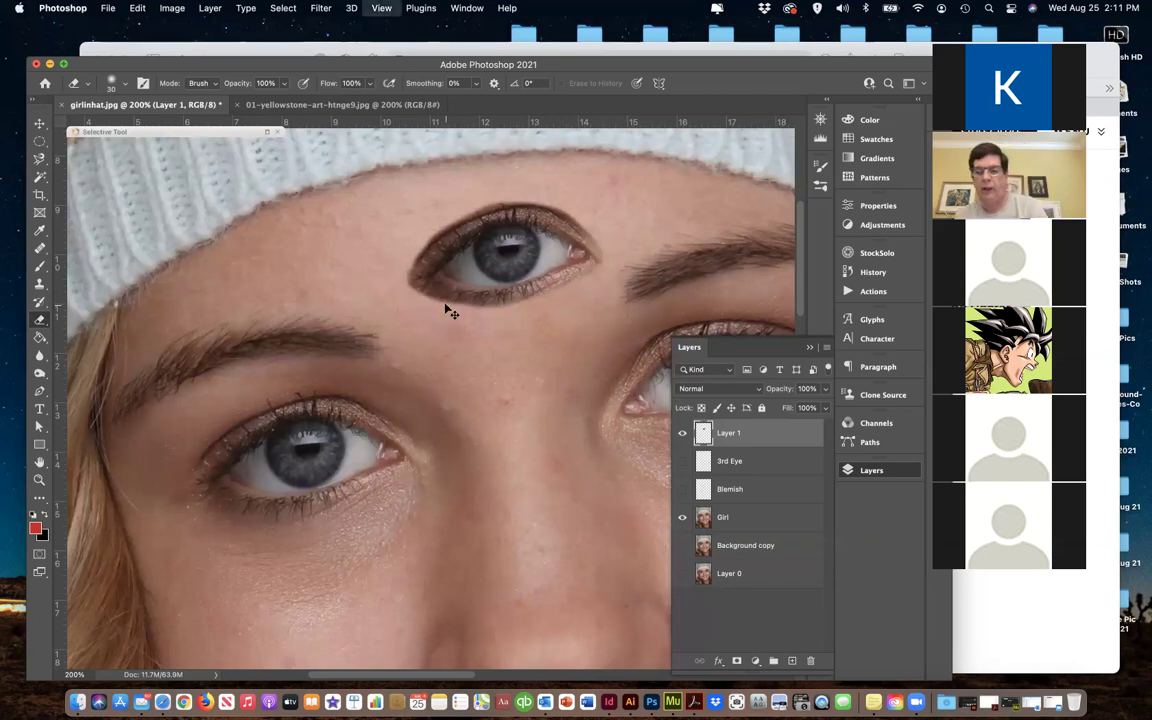
key("super+minus")
key("super+minus")
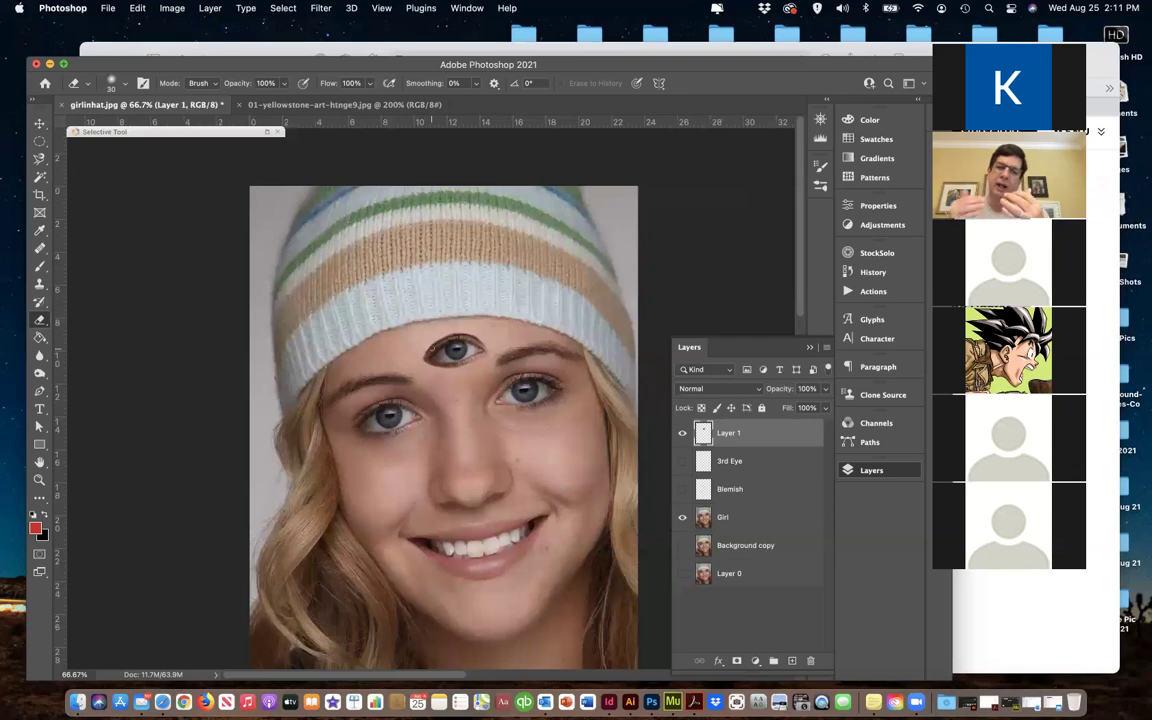
key("super+plus")
key("super+plus")
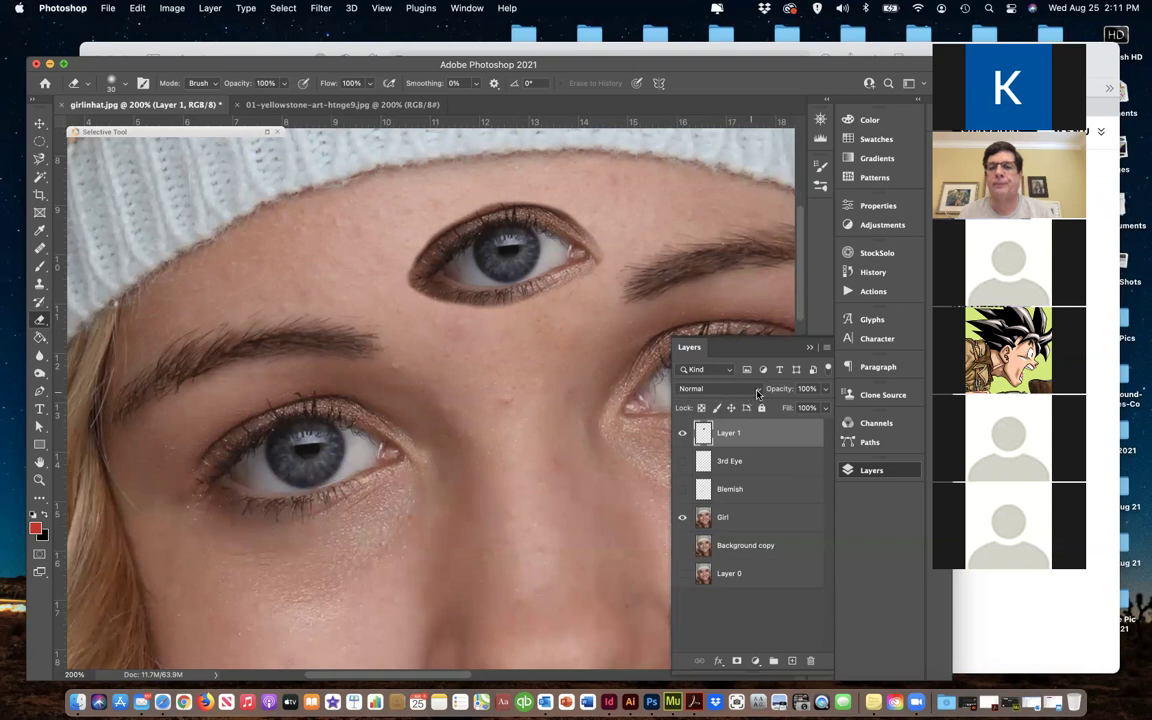
Try the Darken blend mode and a 46% opacity on Layer 1, restoring Normal and 100%
left_click(757, 392)
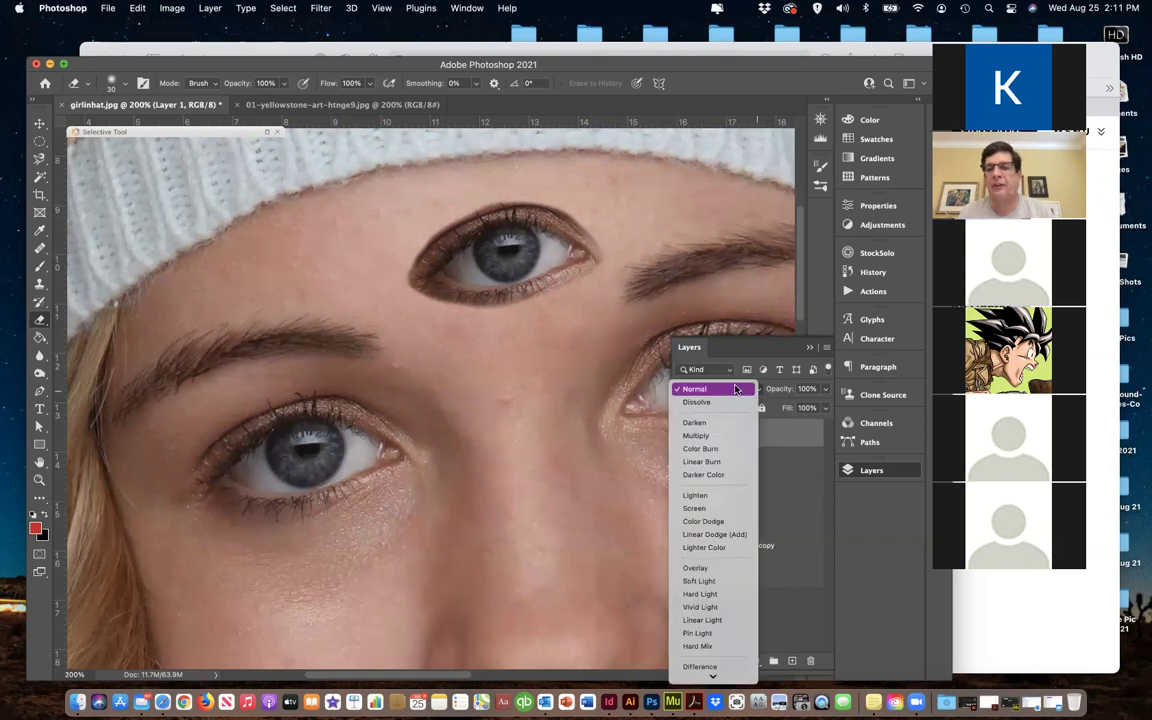
left_click(703, 390)
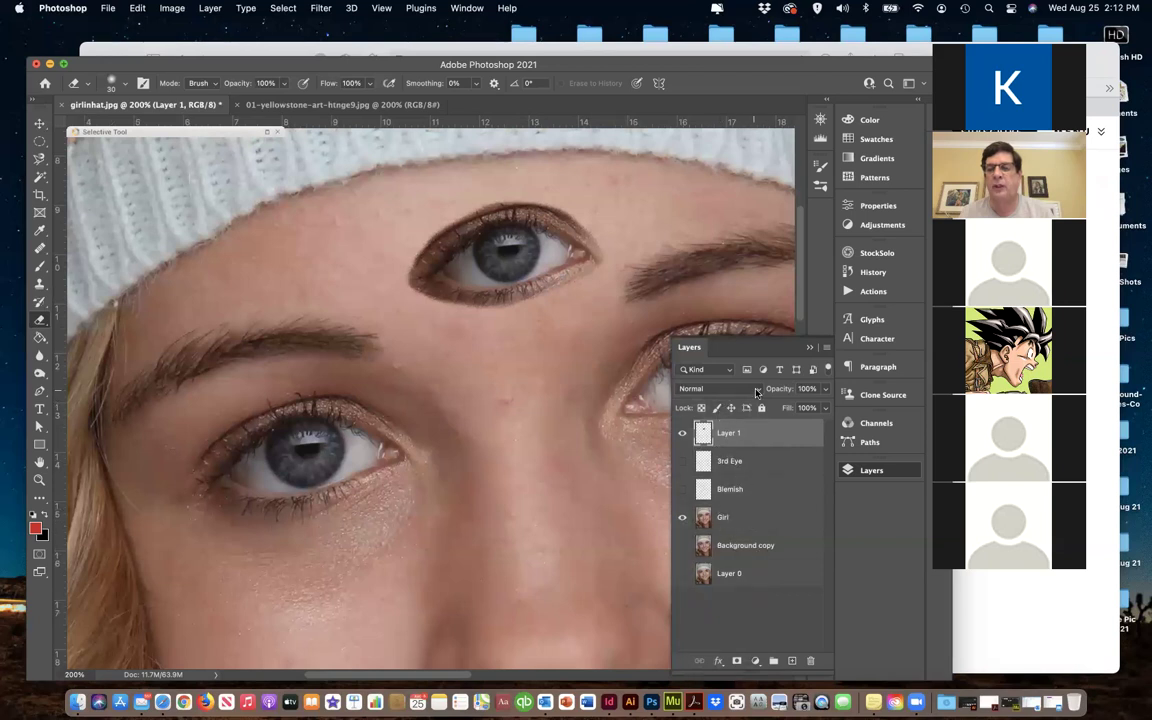
left_click(759, 389)
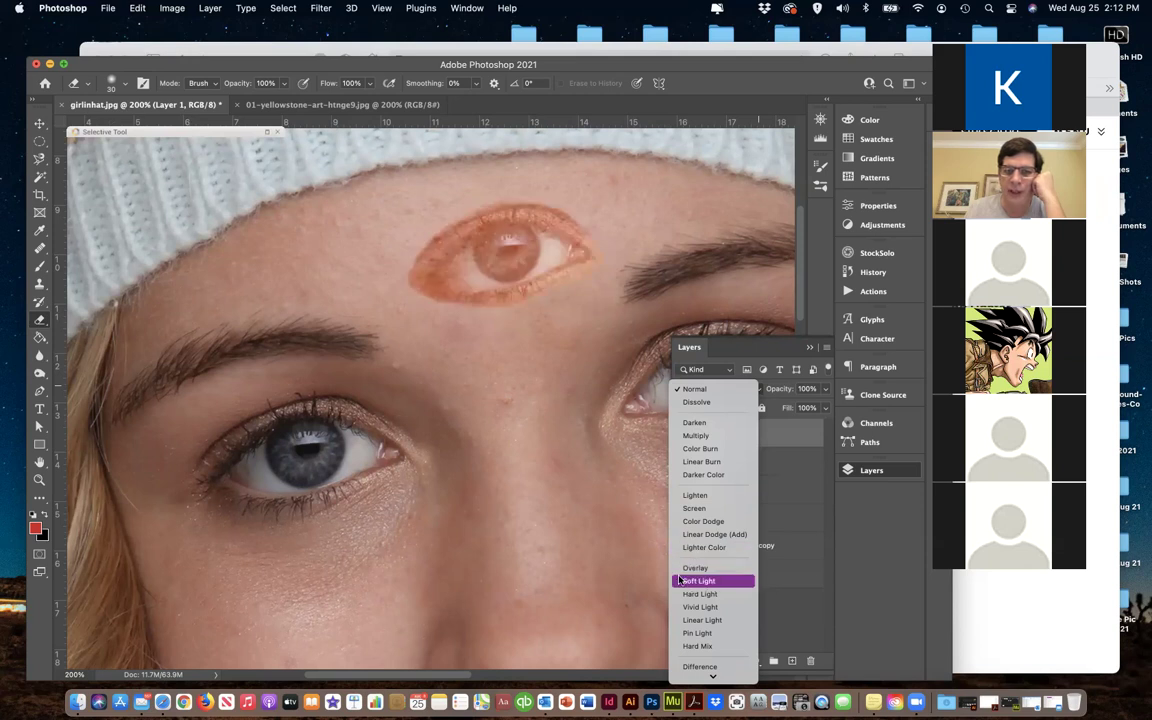
scroll(684, 587, "down", 1)
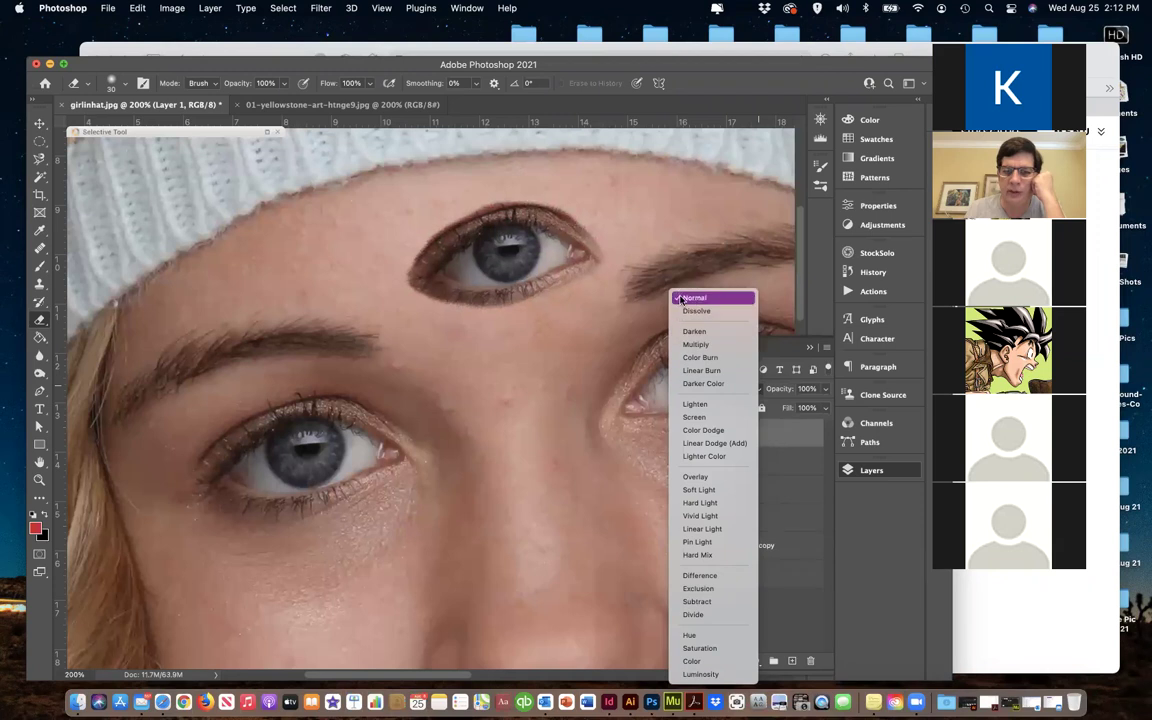
left_click(681, 333)
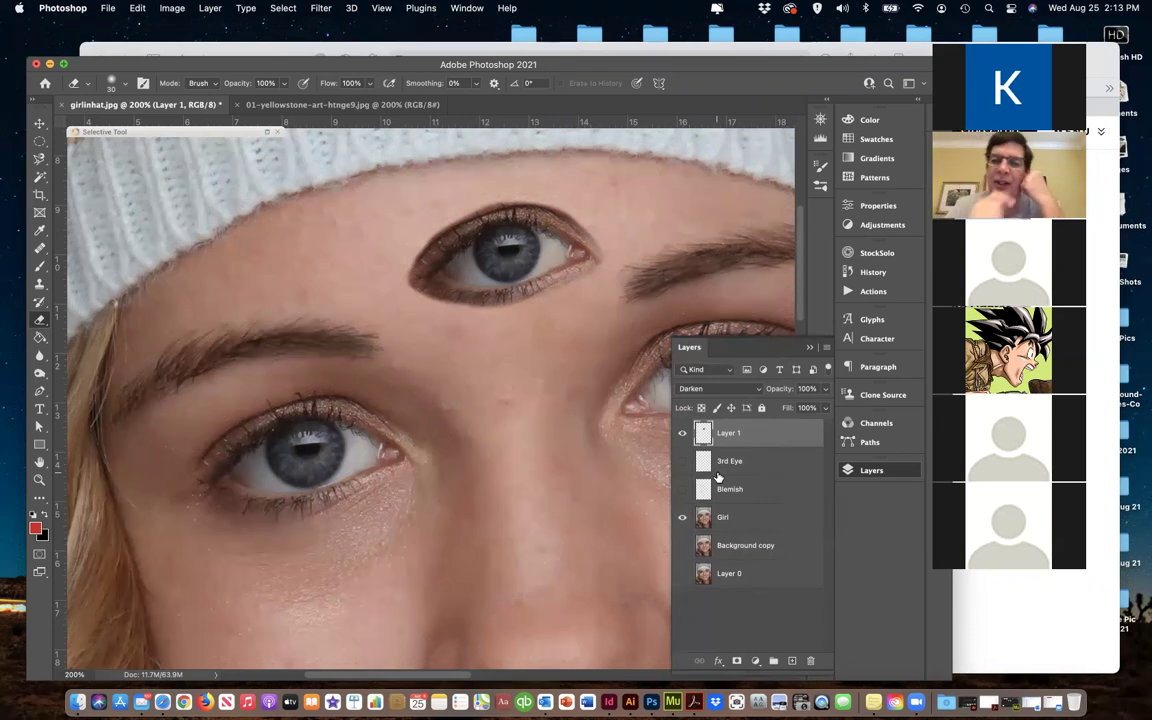
left_click(750, 389)
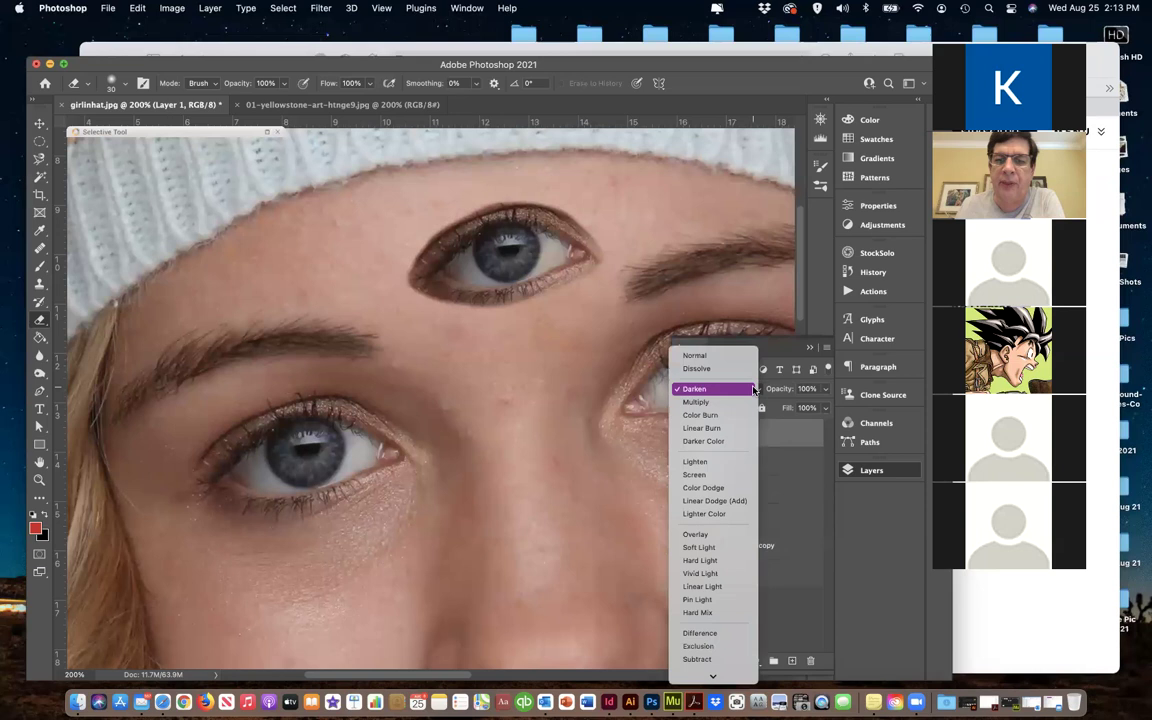
left_click(723, 355)
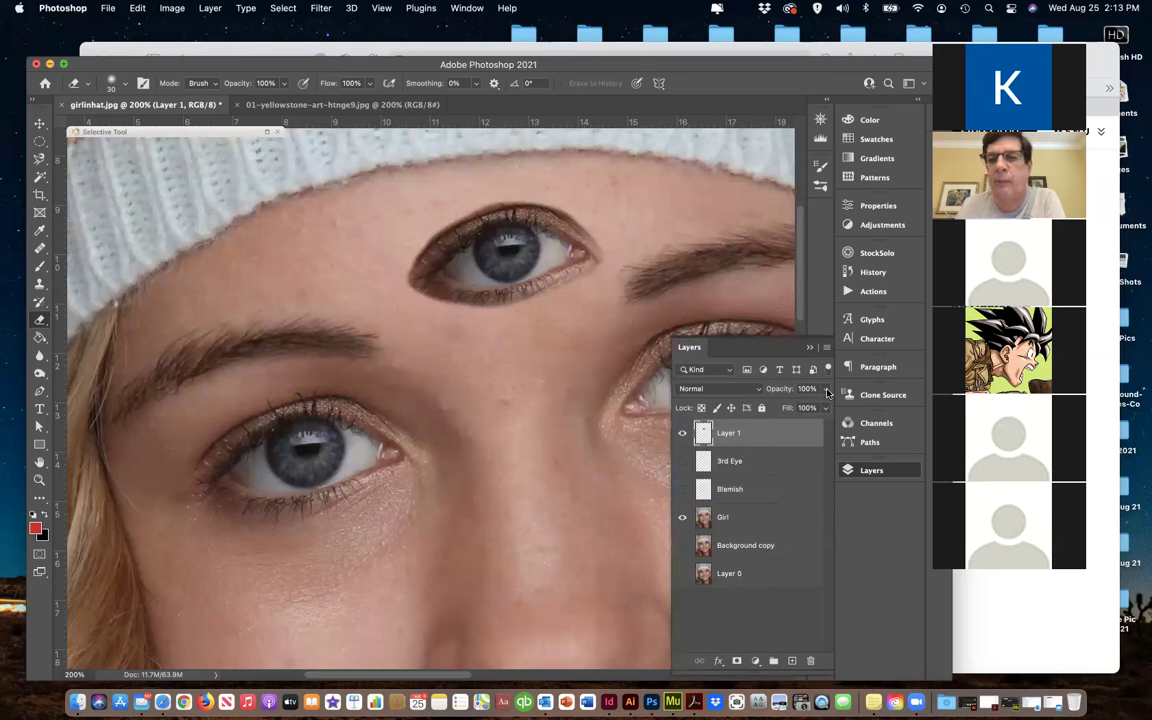
left_click_drag(826, 389, 789, 408)
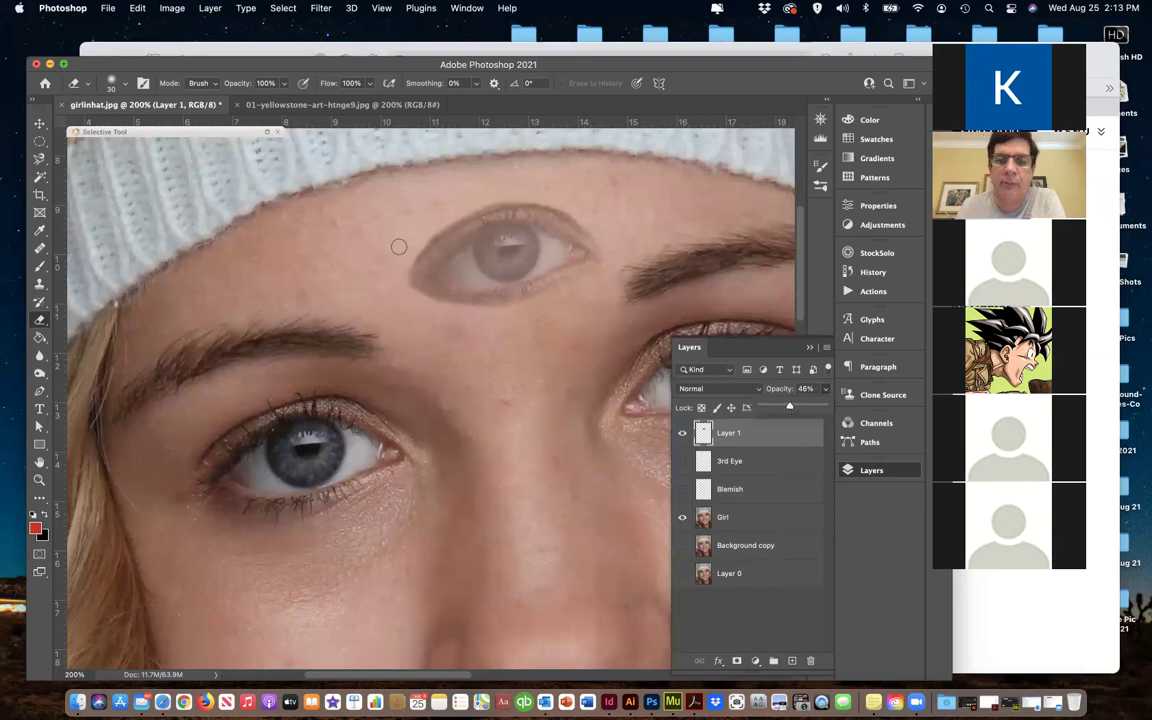
left_click(822, 407)
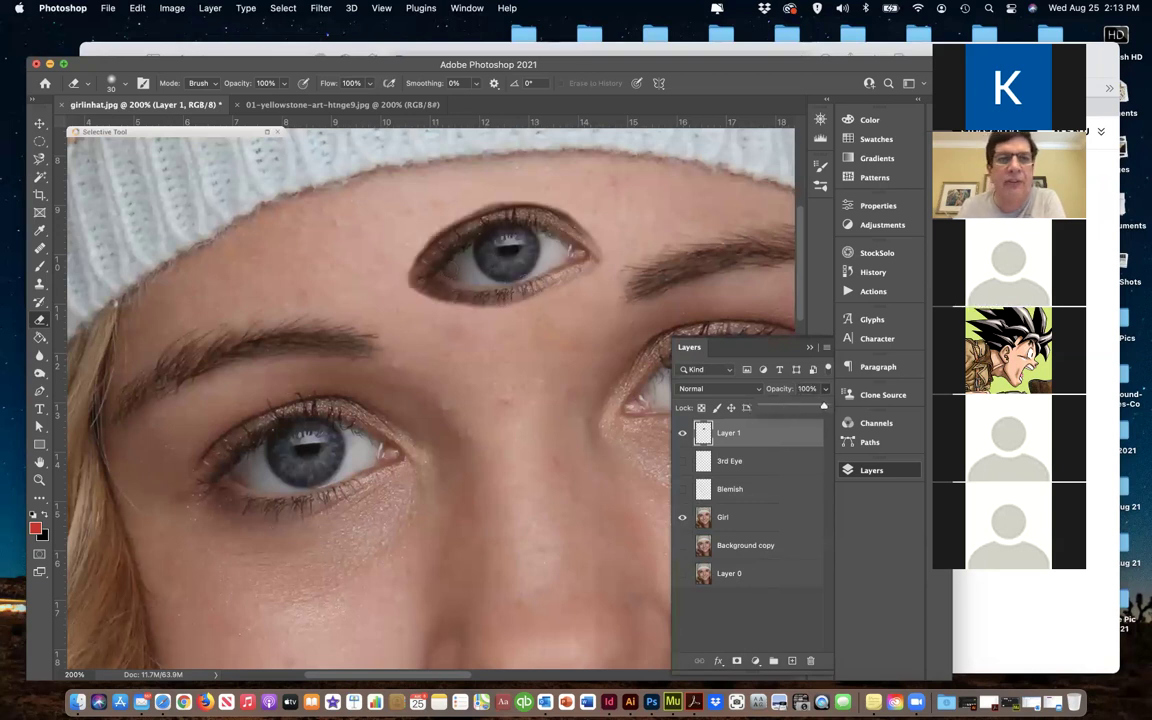
Apply a Brightness/Contrast adjustment to the copied eye with brightness 33 and contrast -16, comparing it with the preview off and on
left_click(170, 8)
mouse_move(153, 47)
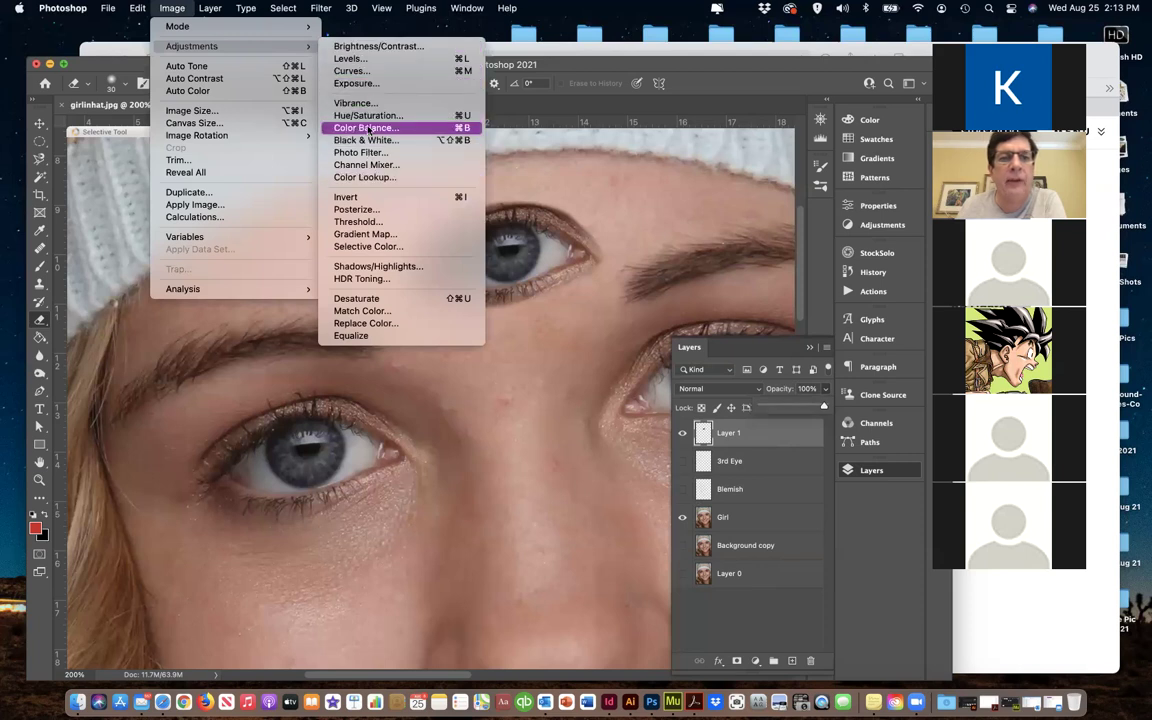
left_click(360, 47)
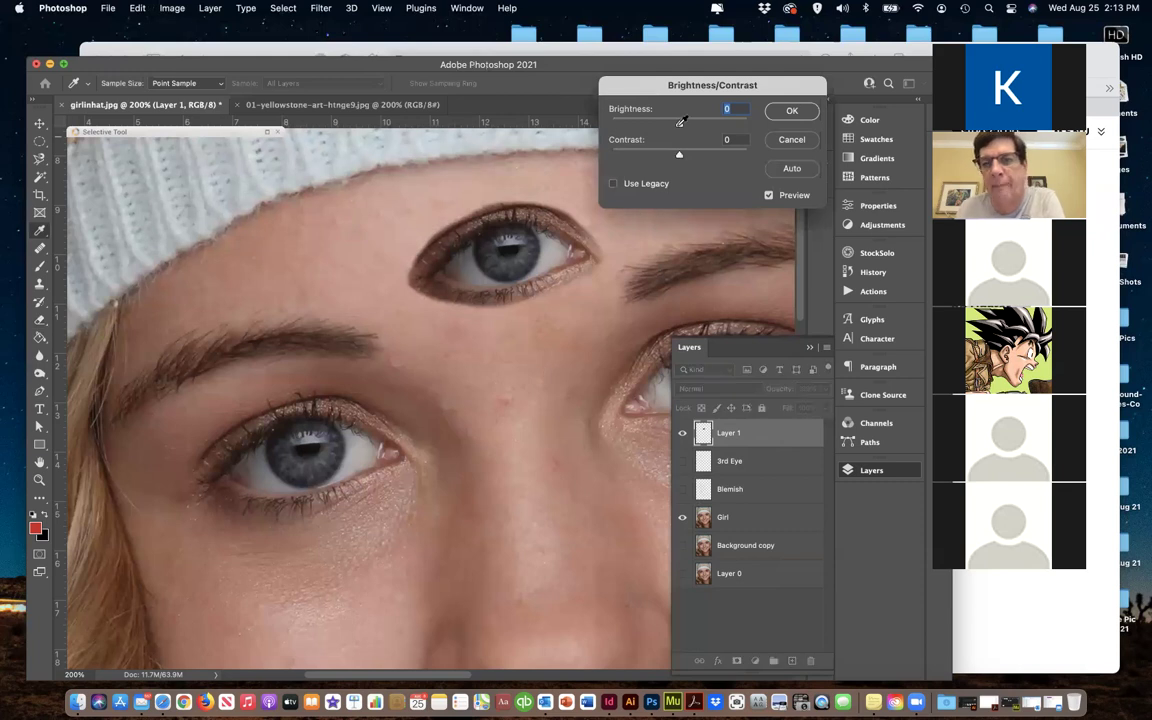
left_click_drag(679, 126, 669, 156)
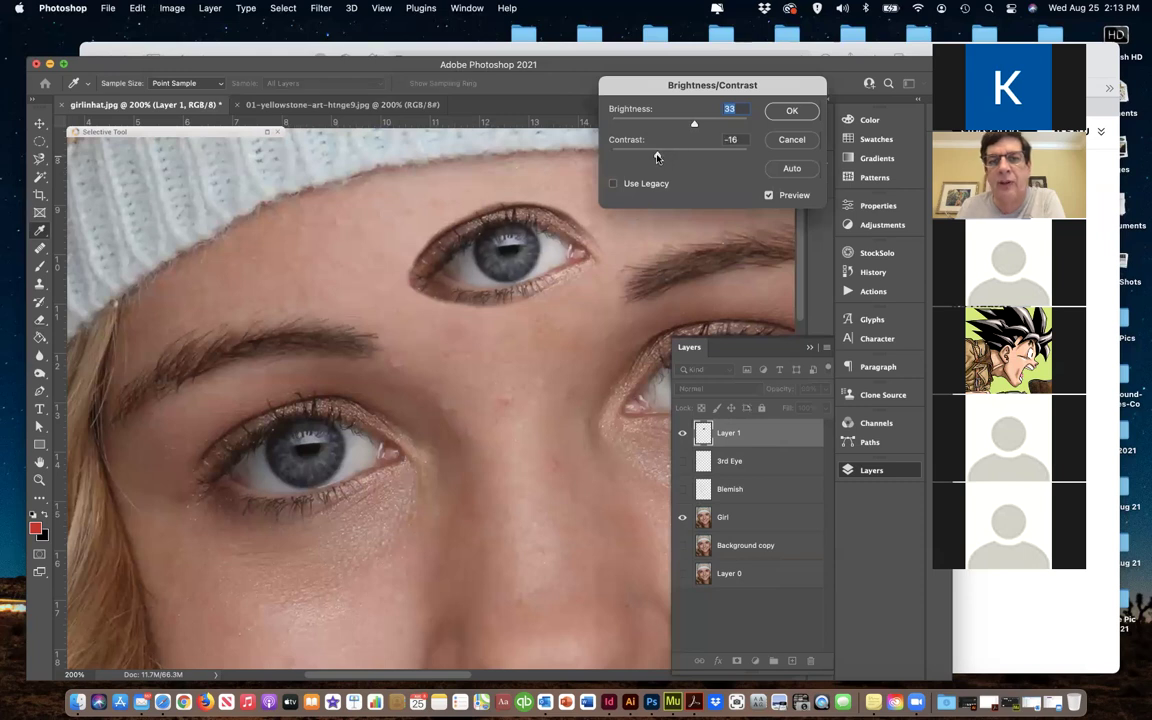
key("Tab")
left_click(769, 196)
left_click(769, 196)
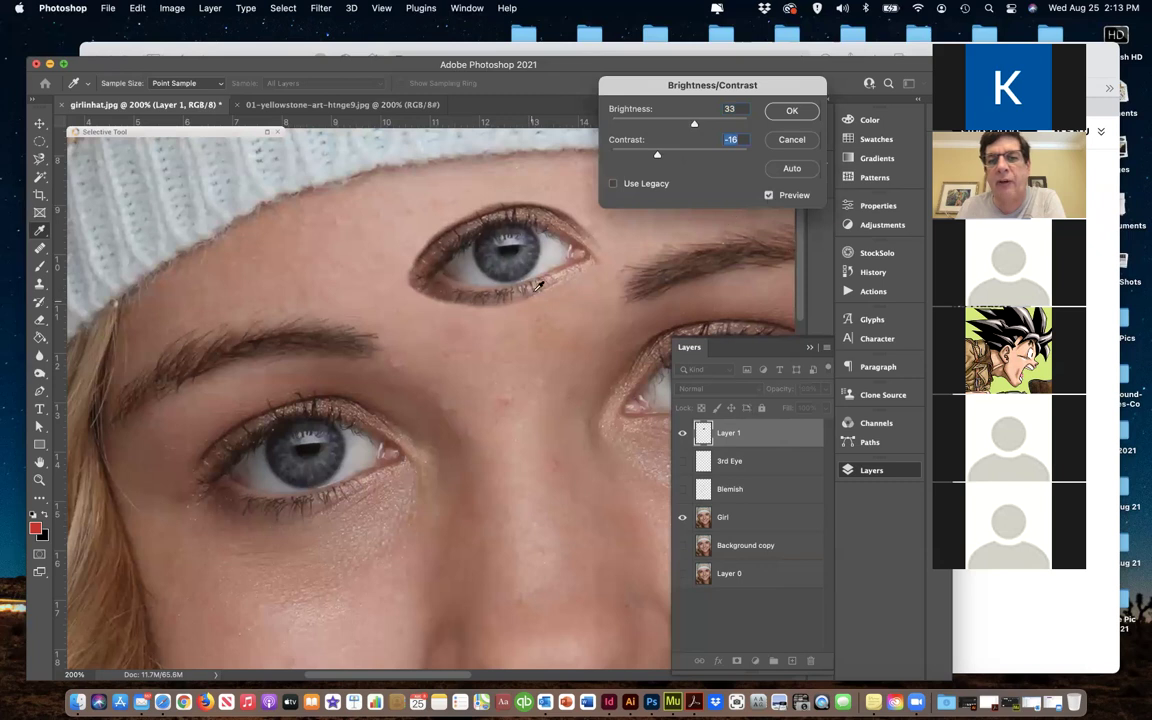
left_click(769, 196)
left_click(769, 196)
left_click(769, 196)
left_click(769, 196)
Set the copied eye's brightness to 52 and contrast to -21, comparing with the preview off and on, and apply the adjustment
left_click_drag(694, 123, 702, 125)
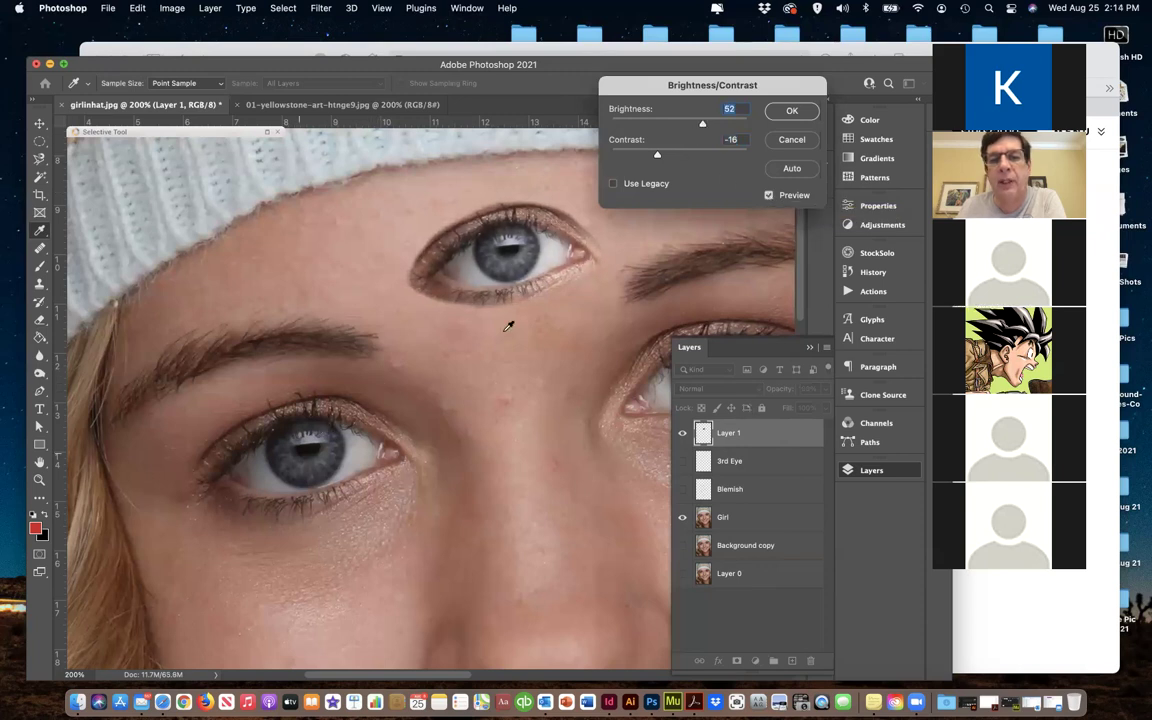
left_click_drag(658, 157, 649, 157)
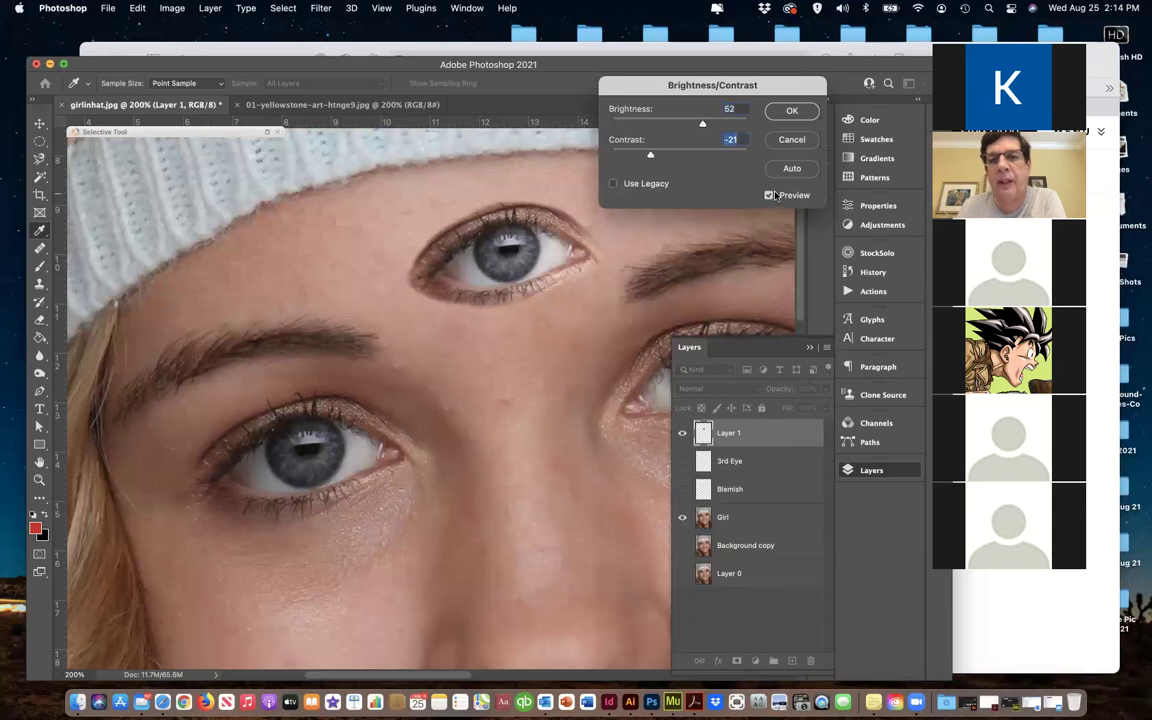
left_click(768, 195)
left_click(768, 195)
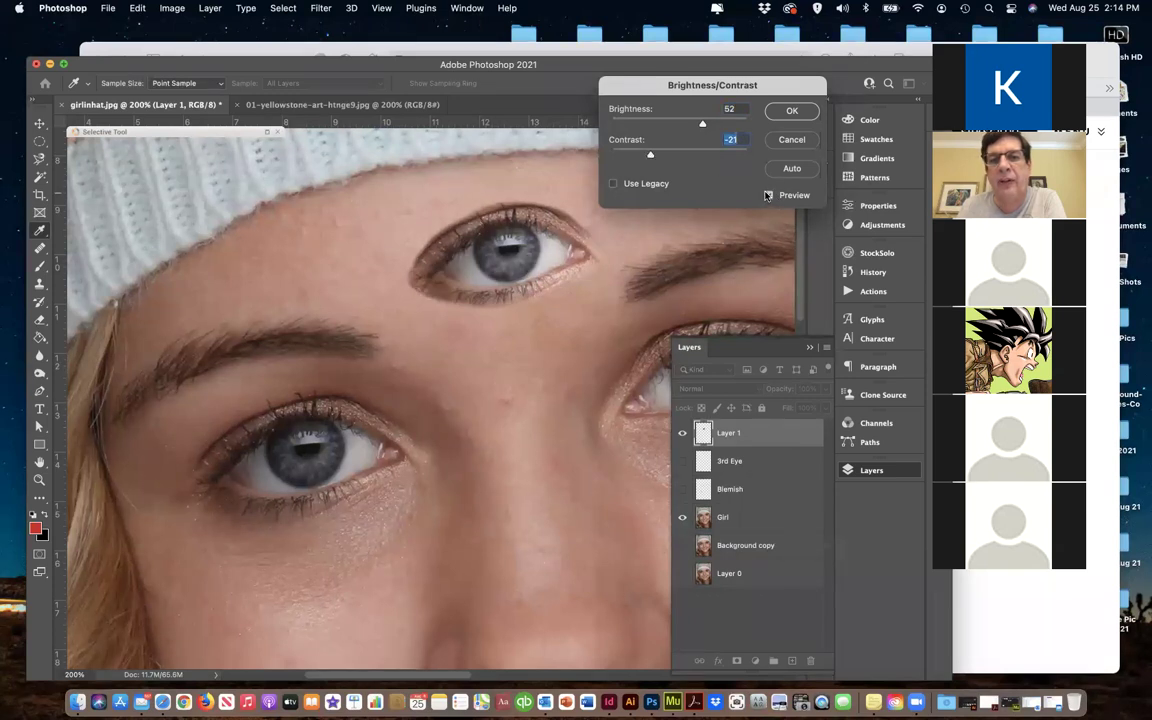
left_click(768, 195)
left_click(768, 195)
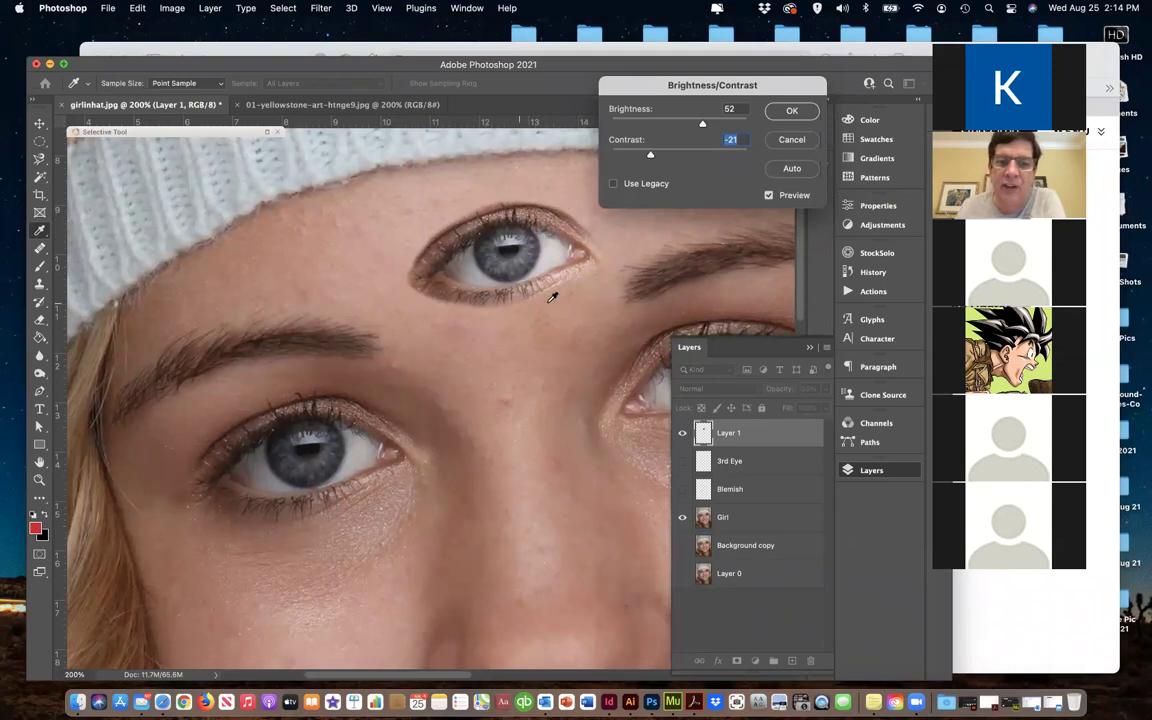
scroll(622, 265, "right", 3)
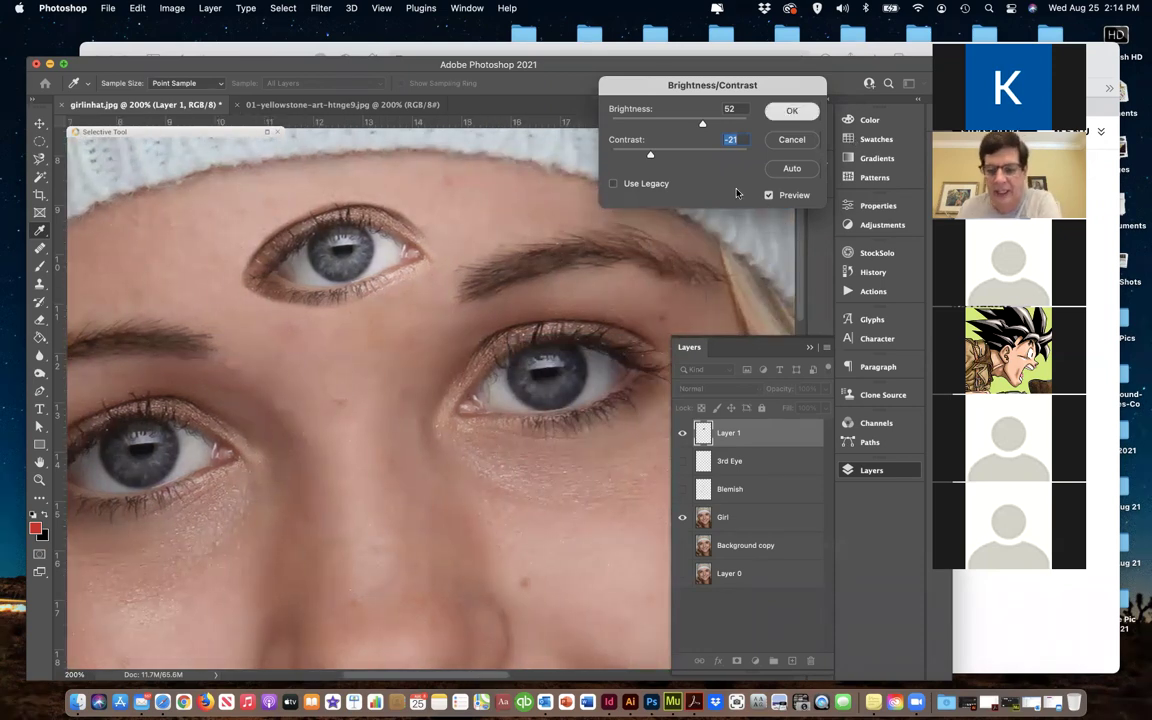
left_click(790, 113)
Set up the Eraser with a 30 px soft brush and 68% smoothing for close-up work on the forehead eye
key("e")
key("super+plus")
key("super+plus")
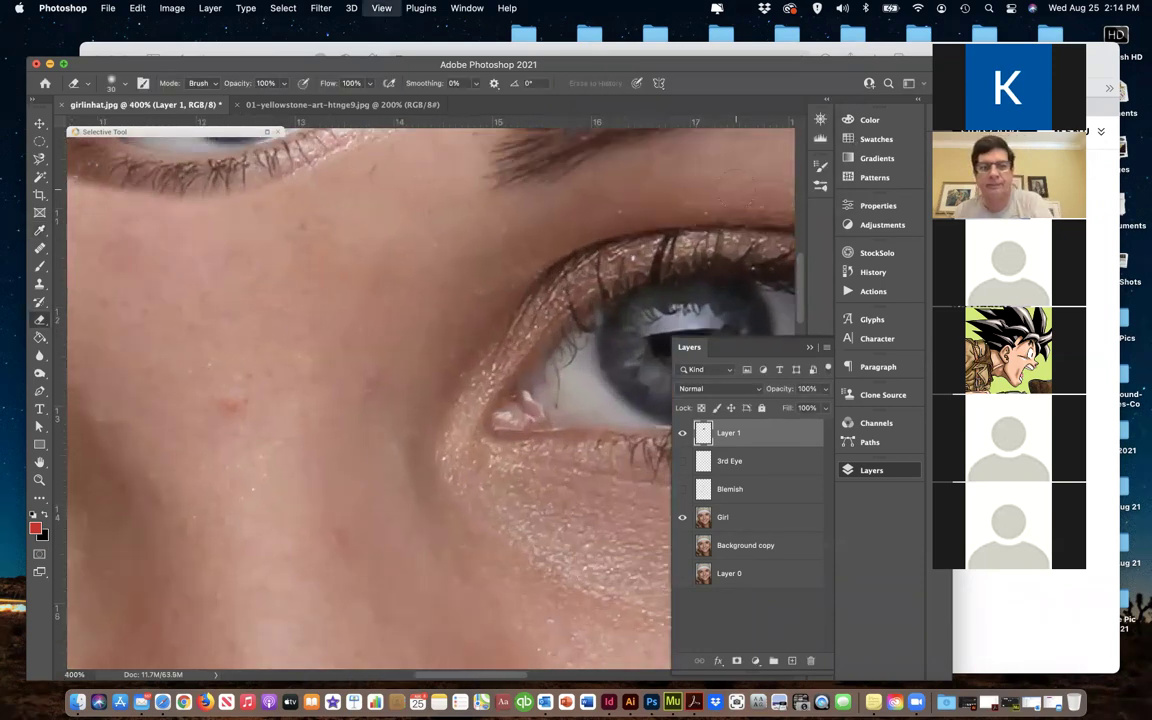
key("super+plus")
left_click_drag(519, 315, 600, 425)
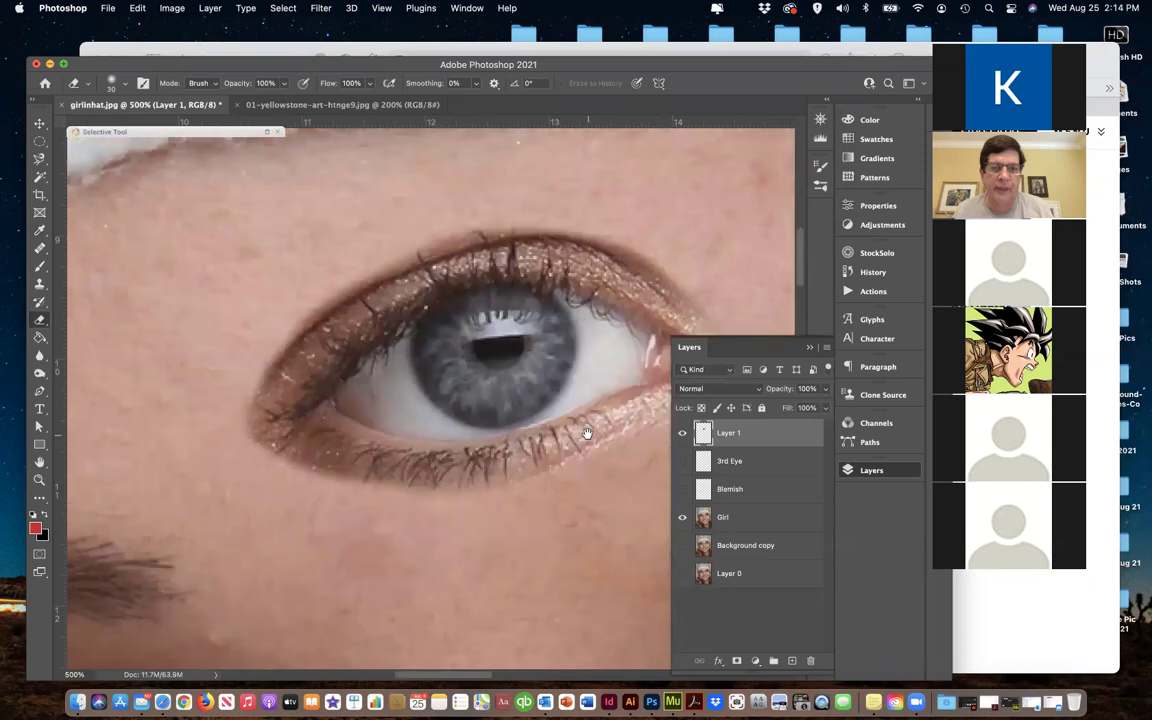
left_click(41, 320)
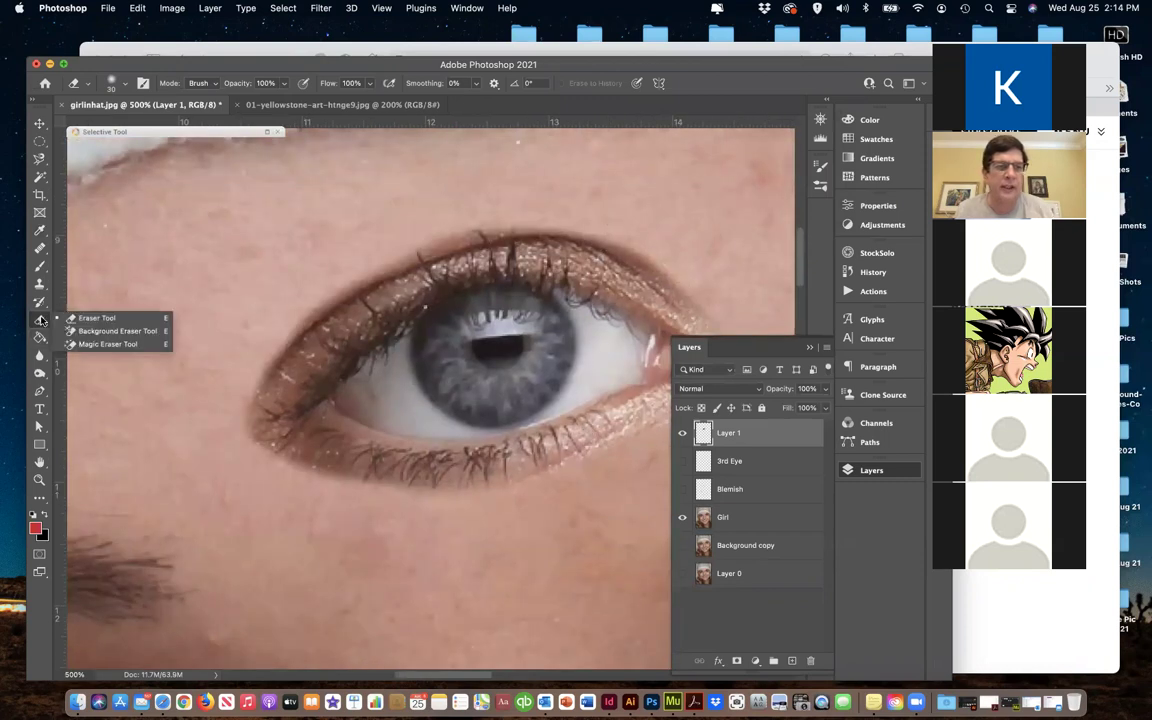
left_click(95, 318)
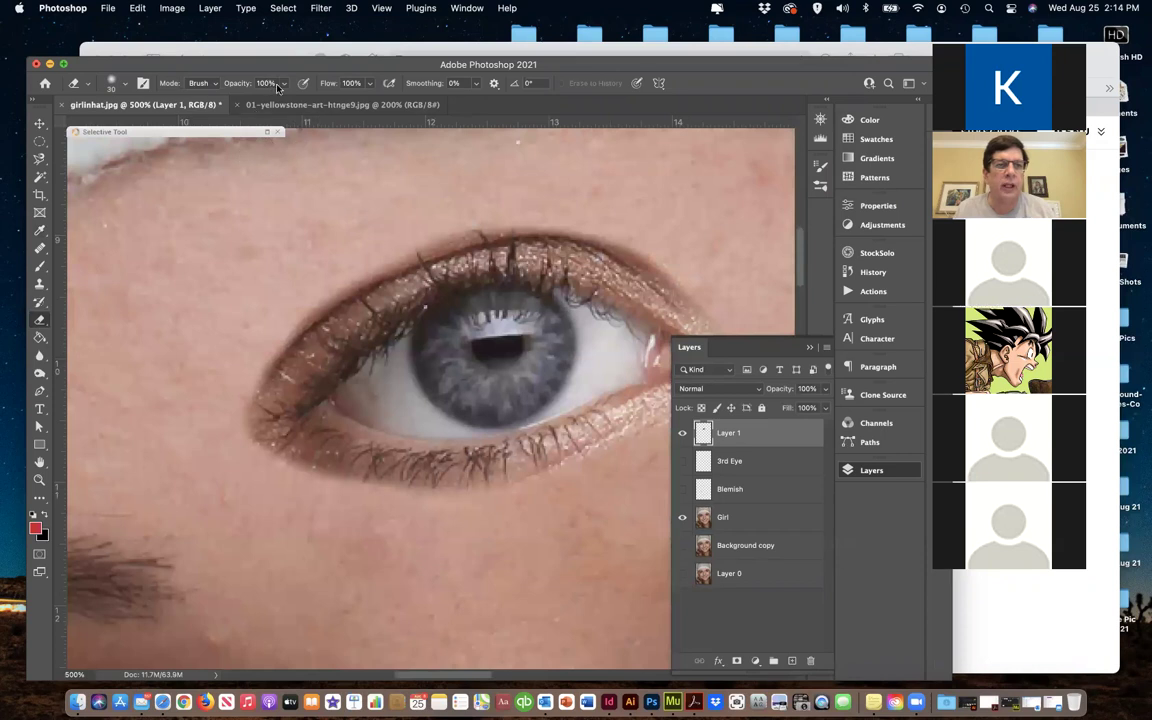
left_click(124, 86)
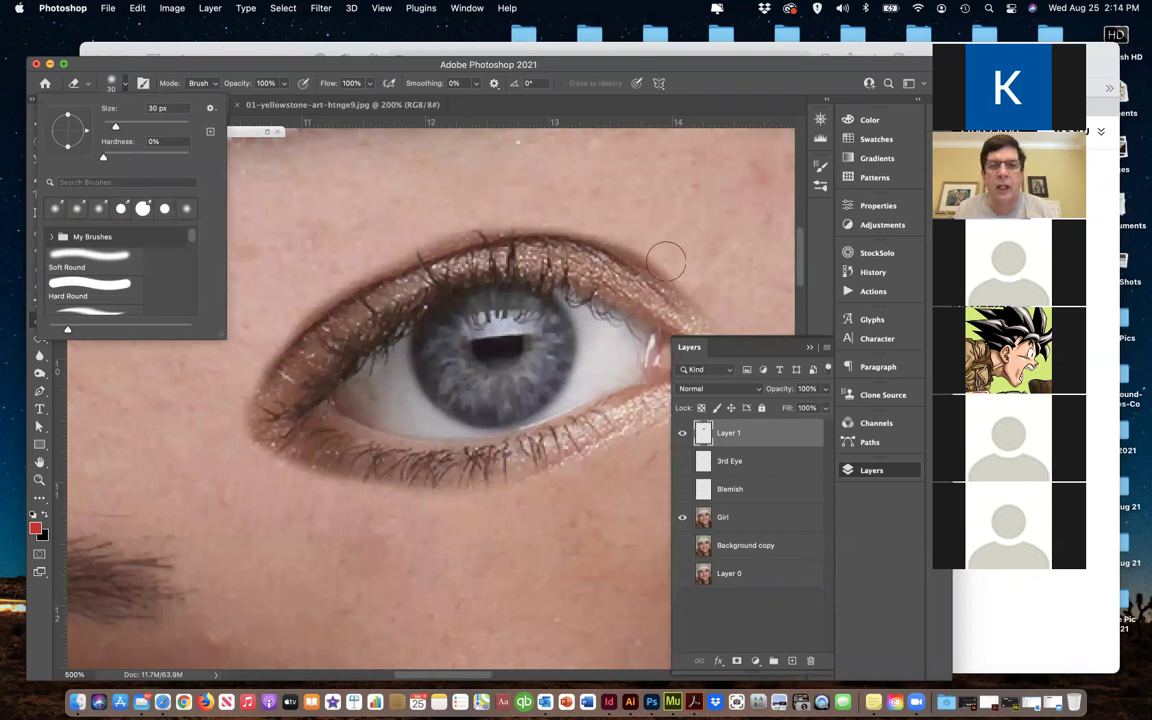
left_click(476, 85)
left_click_drag(488, 104, 518, 108)
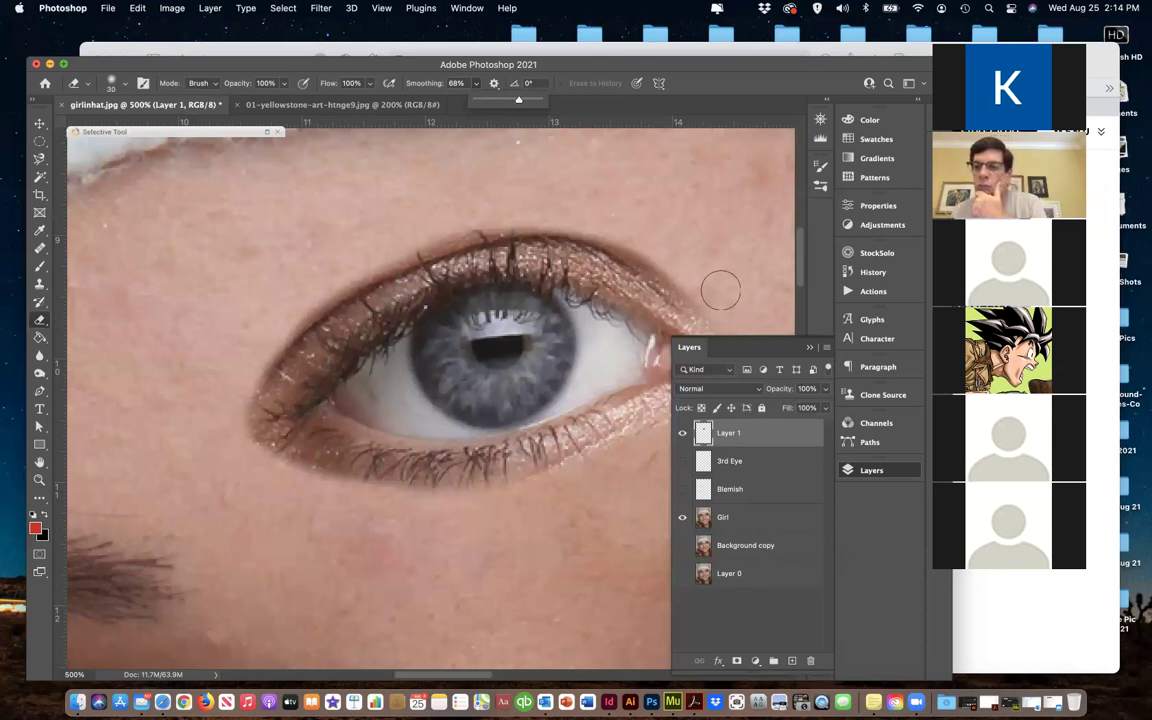
Erase the dark outer edge all around the forehead eye on Layer 1 and check it at 100% view
left_click(674, 263)
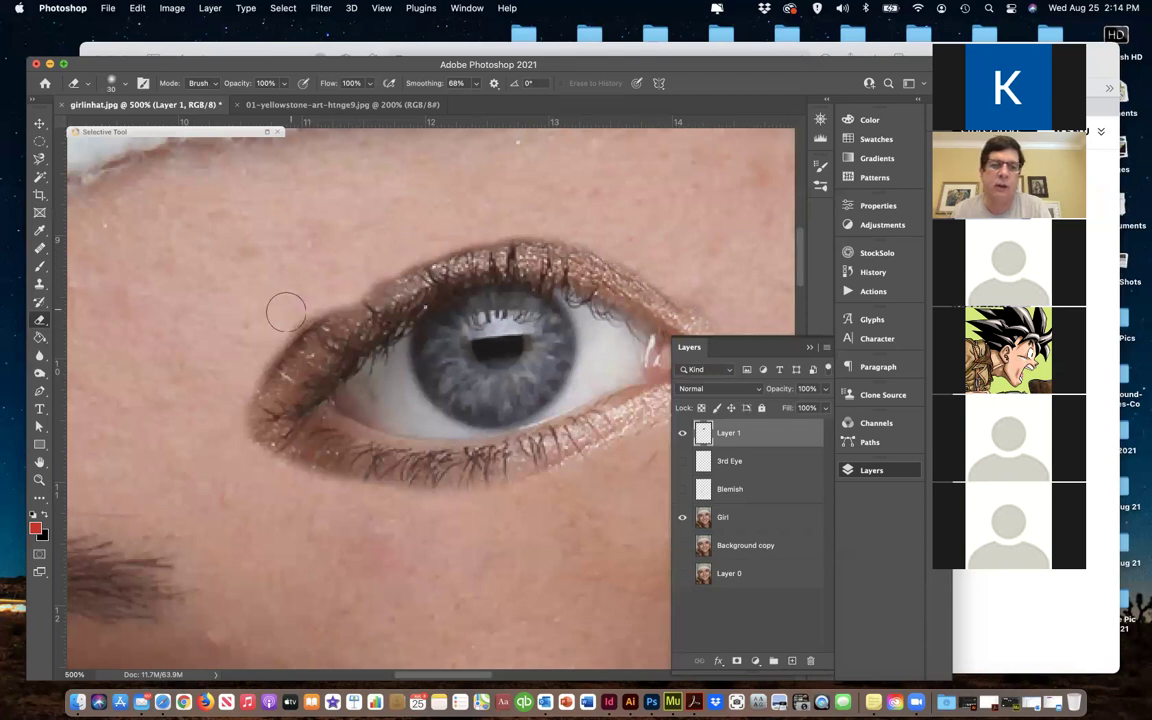
mouse_move(231, 398)
left_mouse_down()
mouse_move(297, 478)
mouse_move(376, 515)
mouse_move(327, 488)
mouse_move(433, 514)
mouse_move(407, 504)
mouse_move(500, 511)
mouse_move(463, 505)
mouse_move(591, 467)
left_mouse_up()
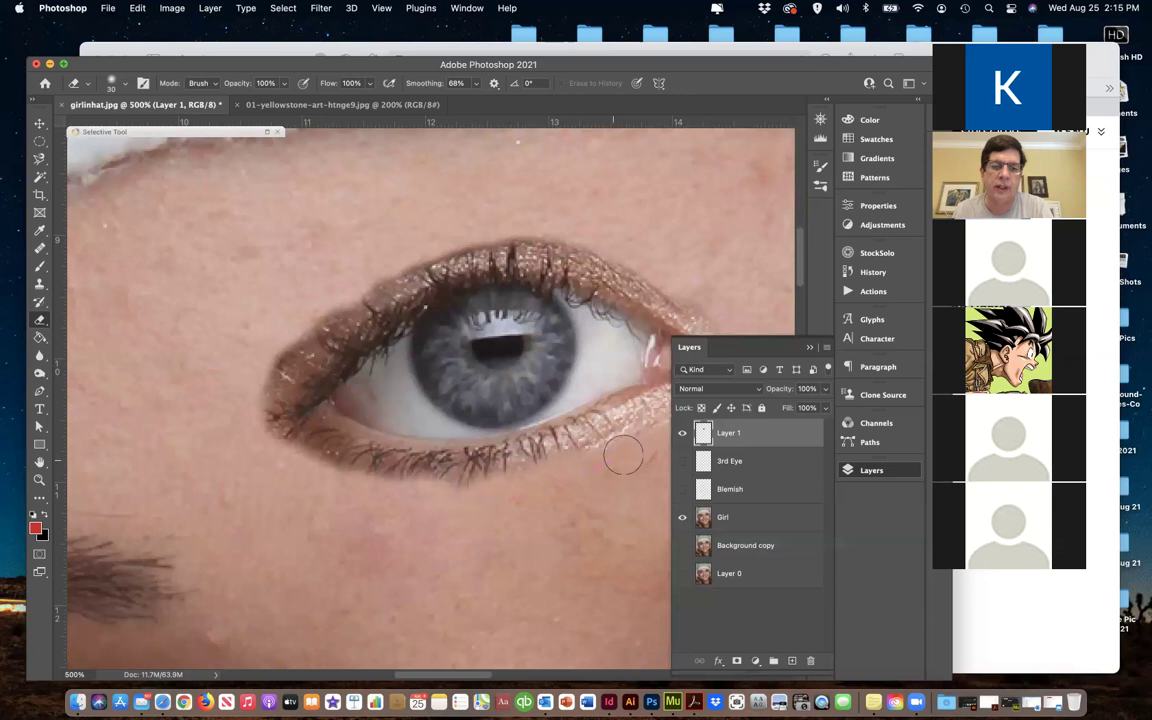
scroll(609, 465, "right", 3)
mouse_move(550, 398)
left_mouse_down()
mouse_move(457, 441)
mouse_move(534, 433)
mouse_move(462, 434)
mouse_move(434, 457)
mouse_move(378, 466)
mouse_move(598, 470)
mouse_move(591, 418)
mouse_move(533, 298)
mouse_move(521, 289)
mouse_move(564, 337)
mouse_move(464, 246)
mouse_move(501, 296)
mouse_move(427, 237)
mouse_move(364, 218)
mouse_move(304, 224)
mouse_move(400, 235)
mouse_move(335, 211)
mouse_move(328, 229)
mouse_move(264, 230)
mouse_move(169, 281)
mouse_move(197, 278)
mouse_move(142, 297)
mouse_move(80, 358)
left_mouse_up()
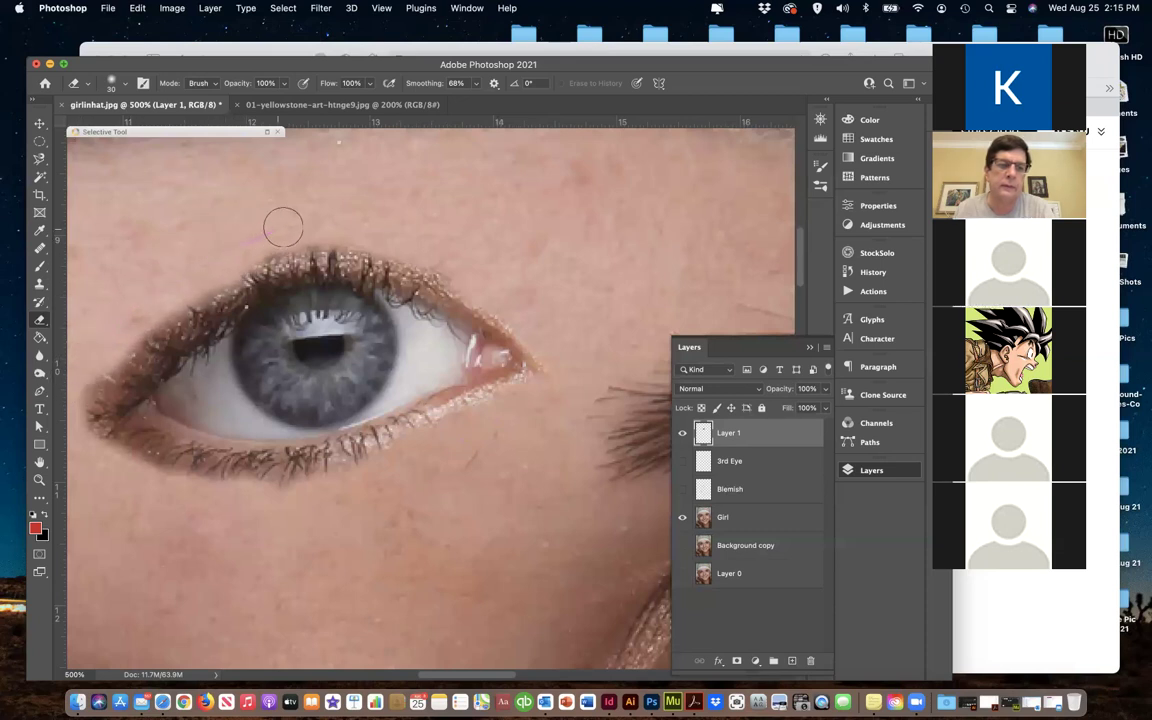
key("super+1")
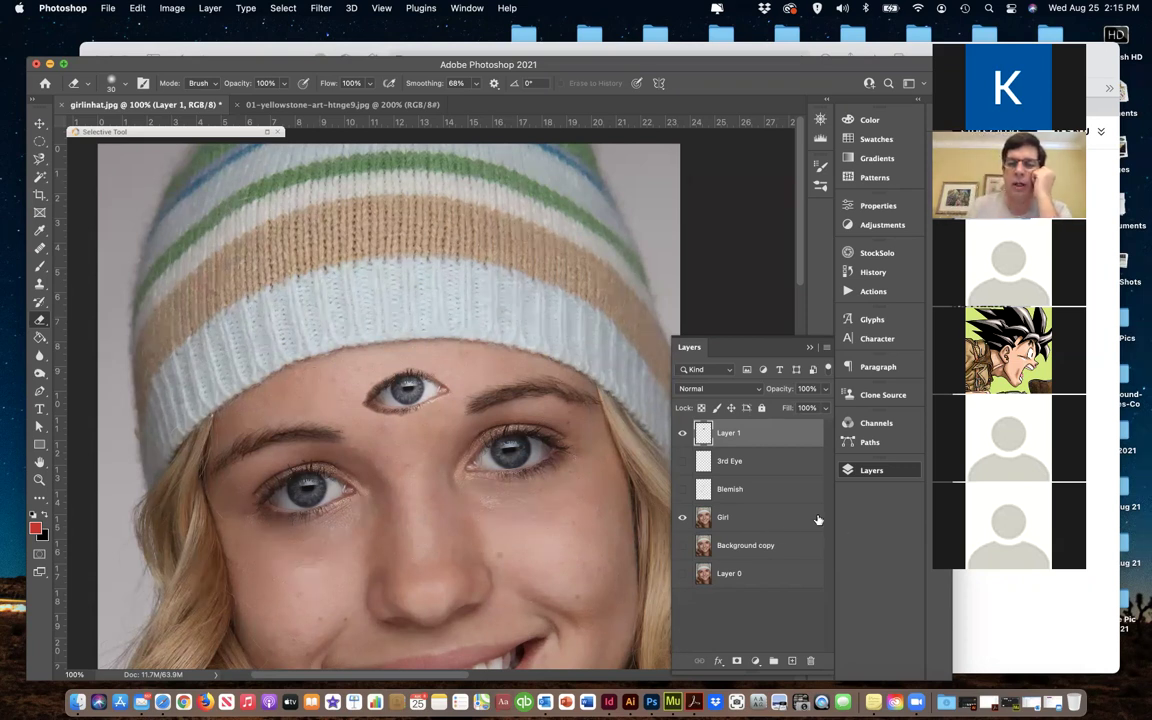
Hide Layer 1 and make the 3rd Eye layer visible and active, toggling the Girl layer to check that layer's contents
left_click(746, 518)
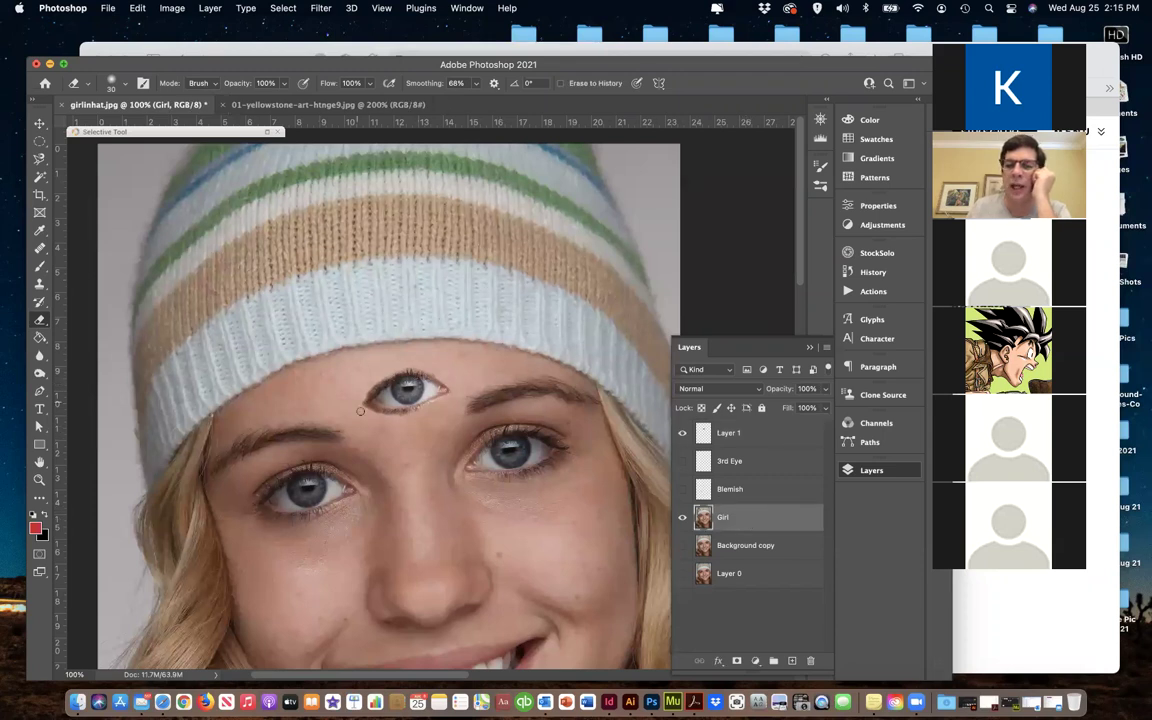
left_click(684, 437)
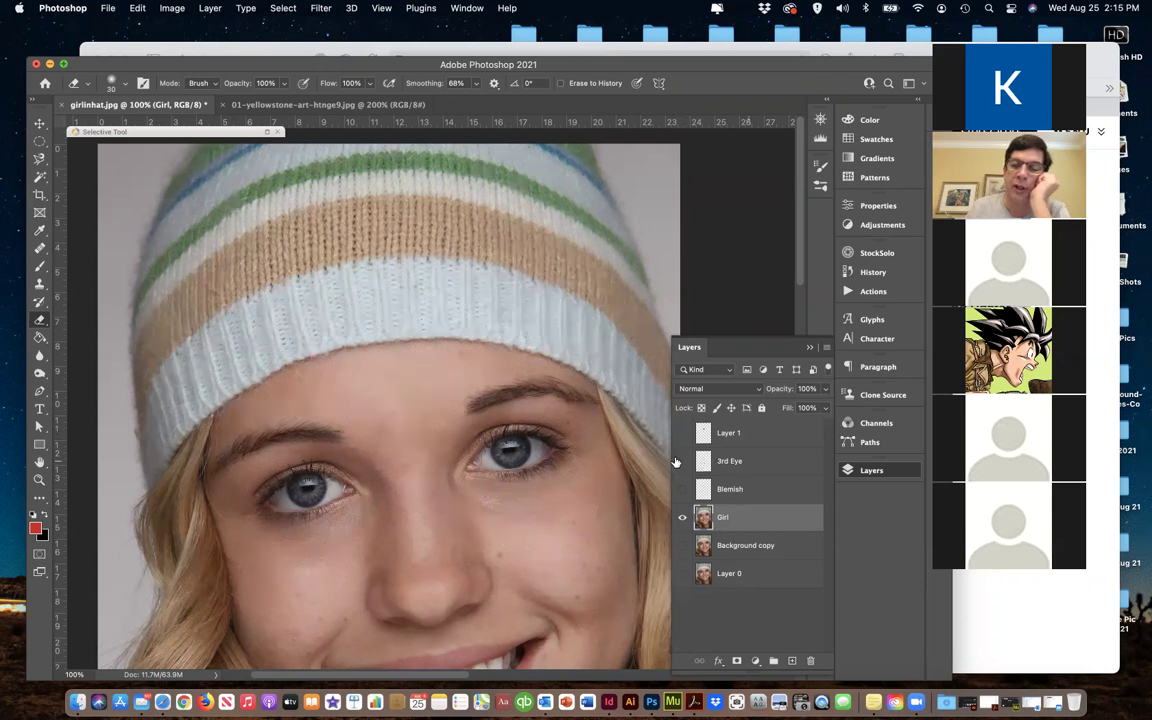
left_click(746, 466)
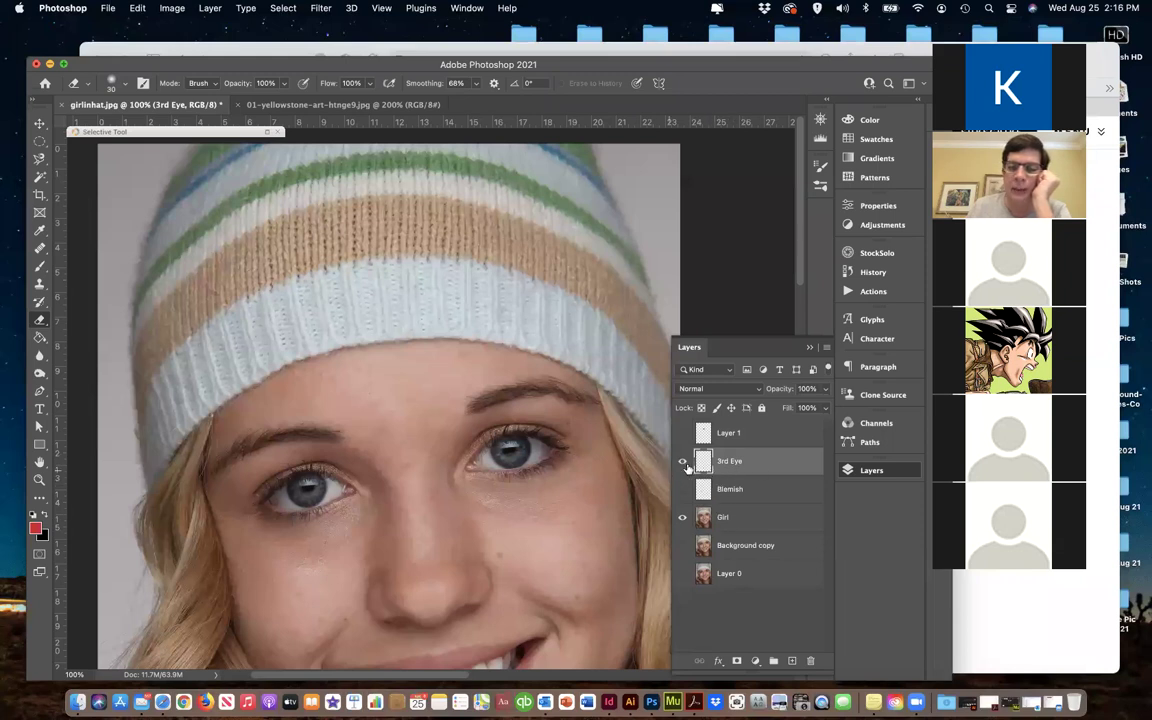
left_click(682, 517)
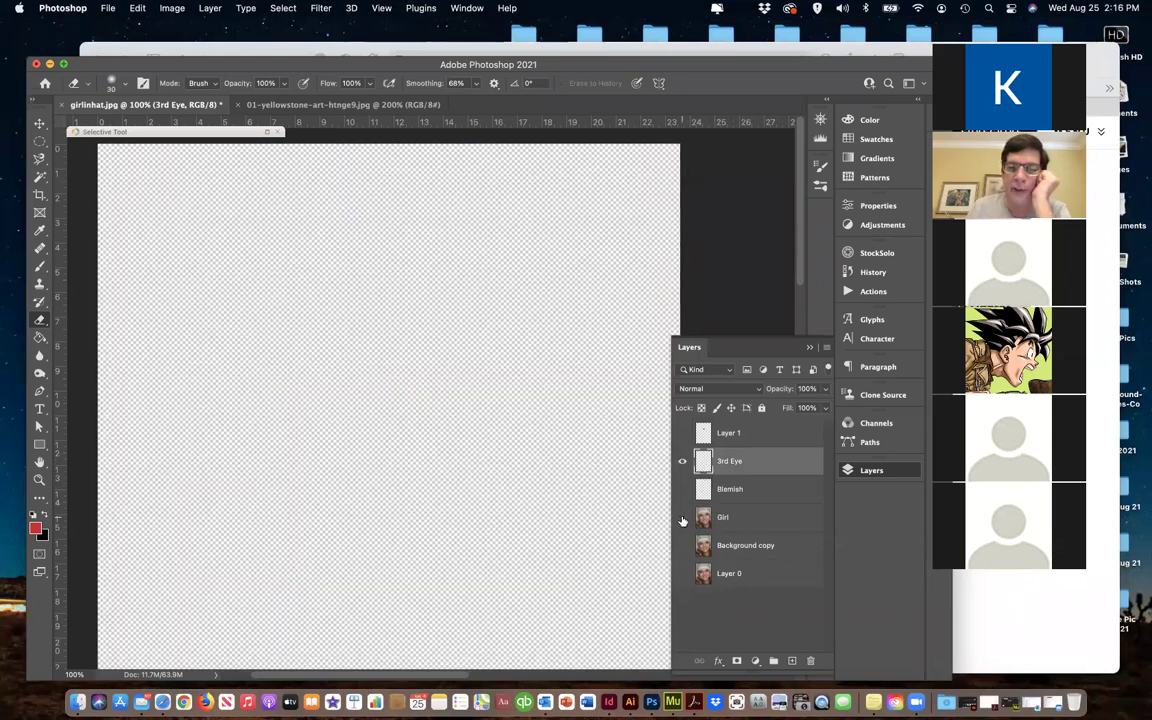
left_click(682, 517)
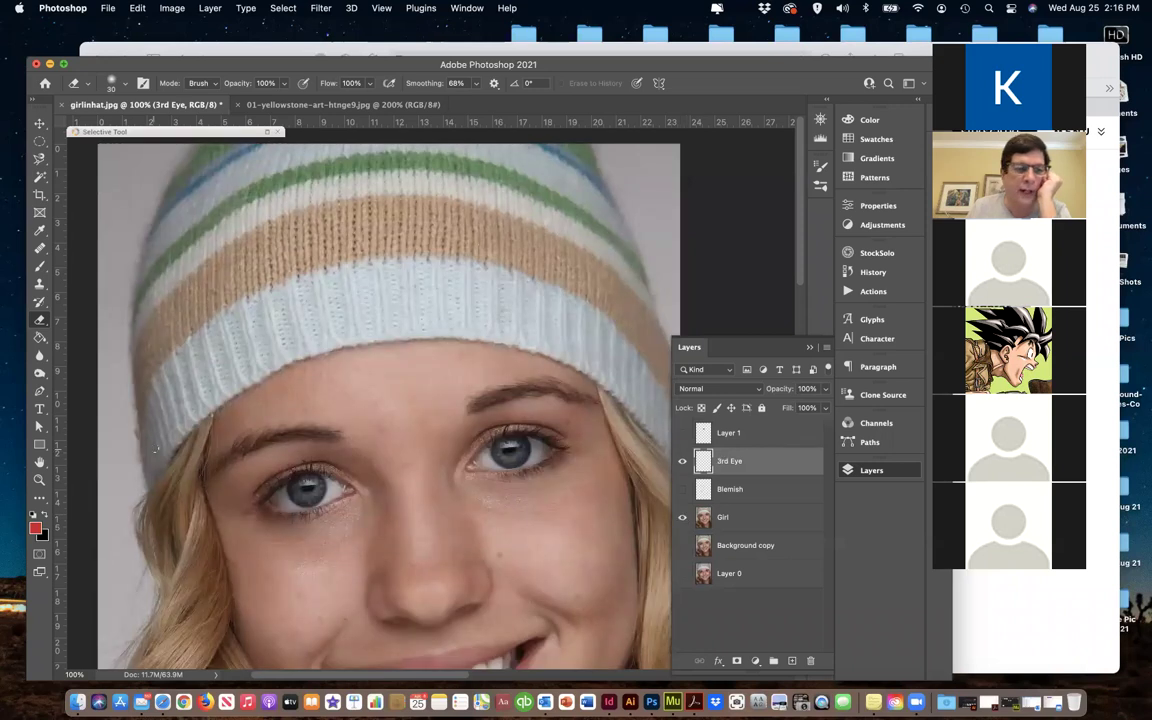
Clone the girl's eye beside the blond hair's parting-free side onto her forehead on the 3rd Eye layer, using a 400 px Clone Stamp
left_click(40, 285)
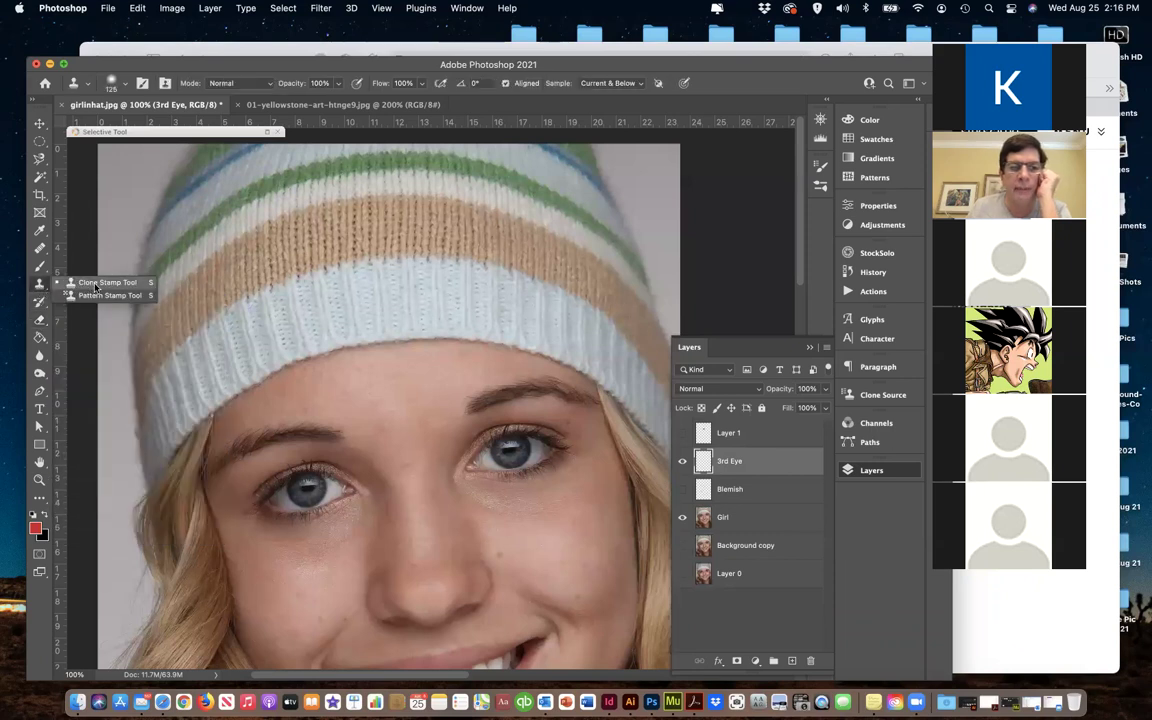
left_click(100, 283)
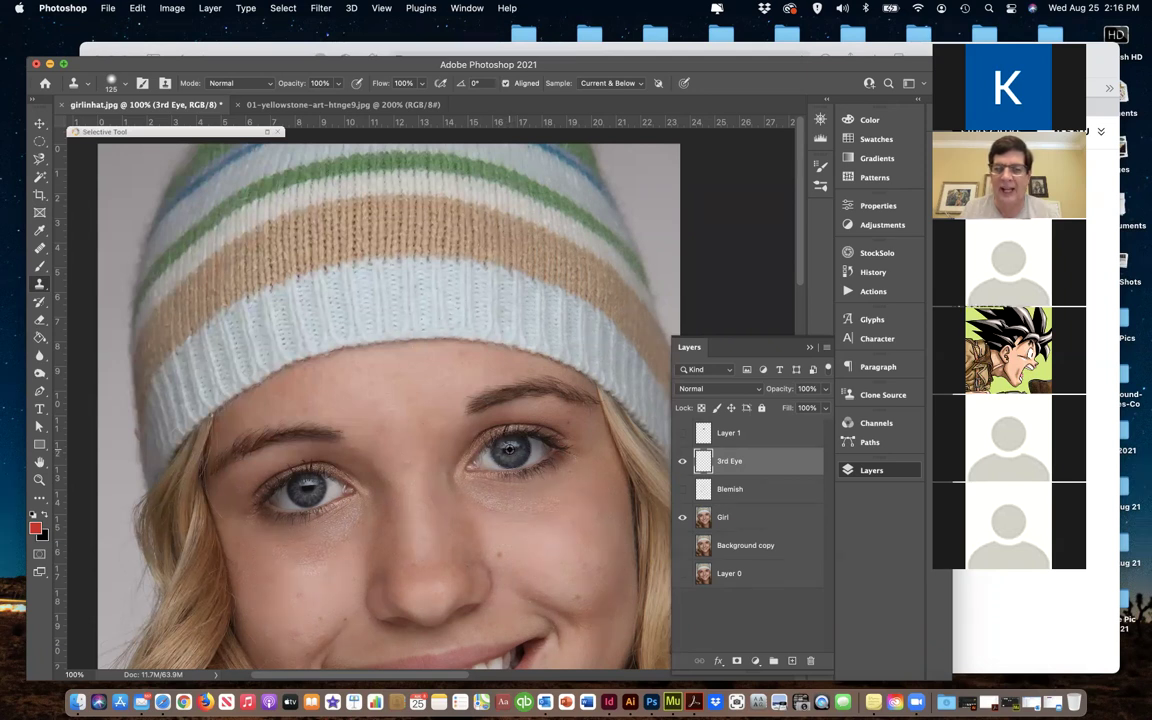
left_click(412, 404)
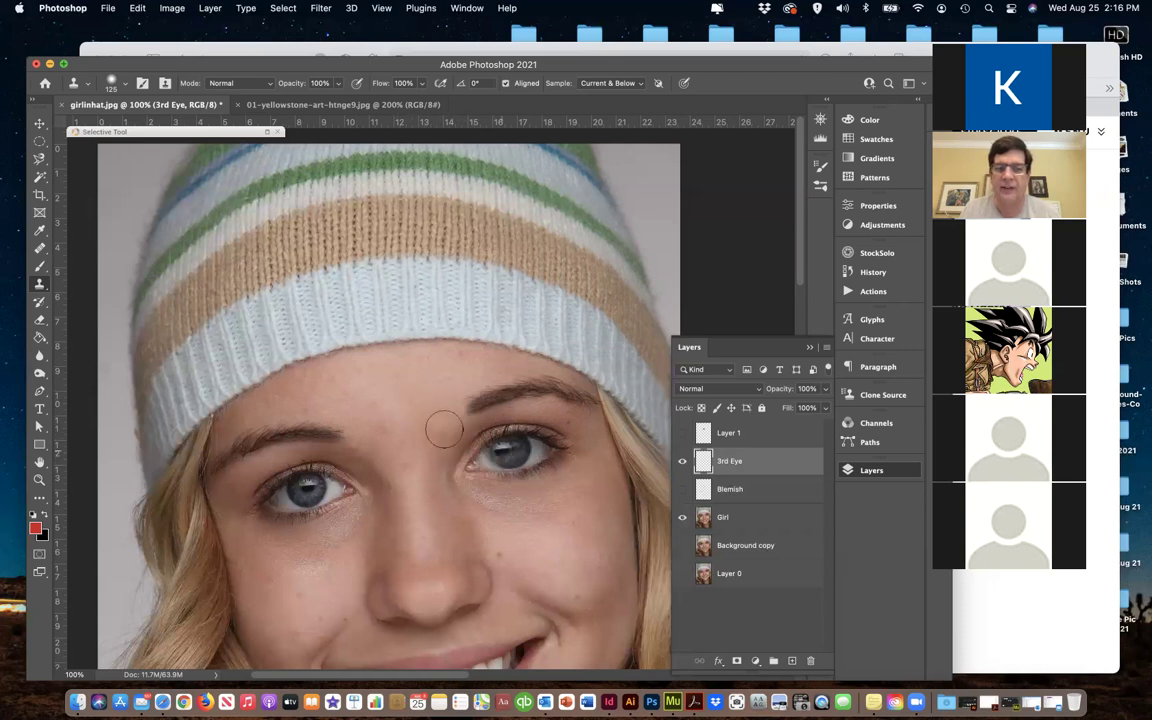
key("bracketright")
key("bracketright")
key("bracketright")
key("bracketright")
key("bracketright")
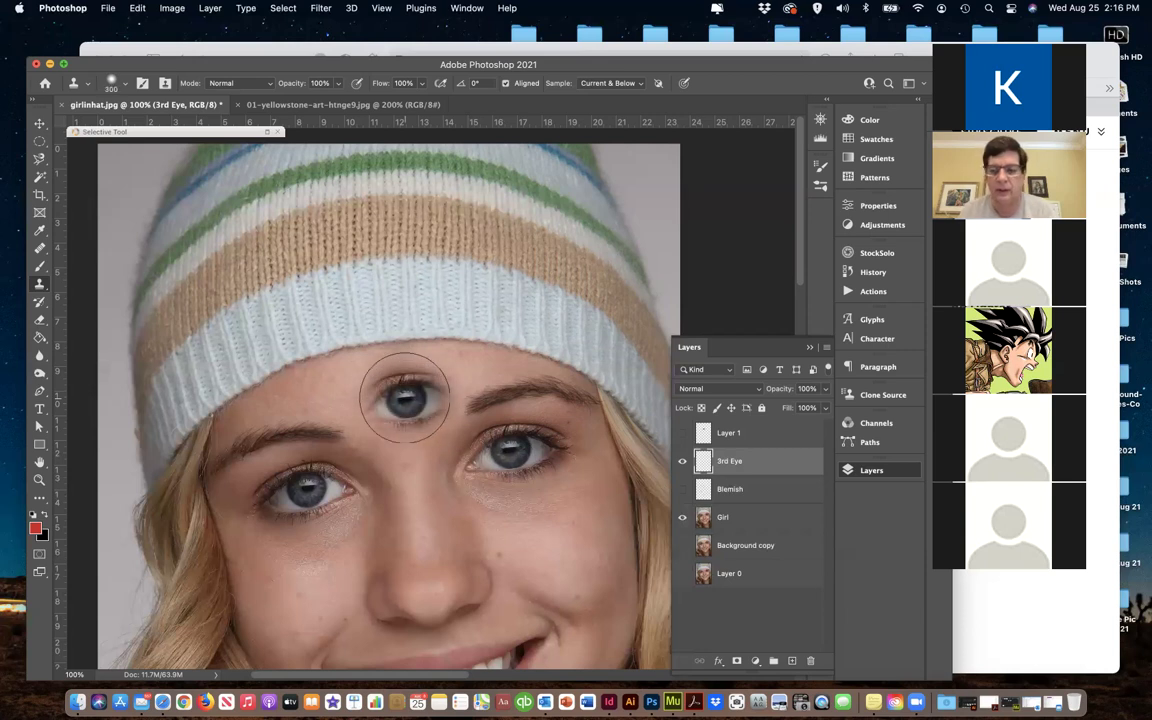
key("bracketright")
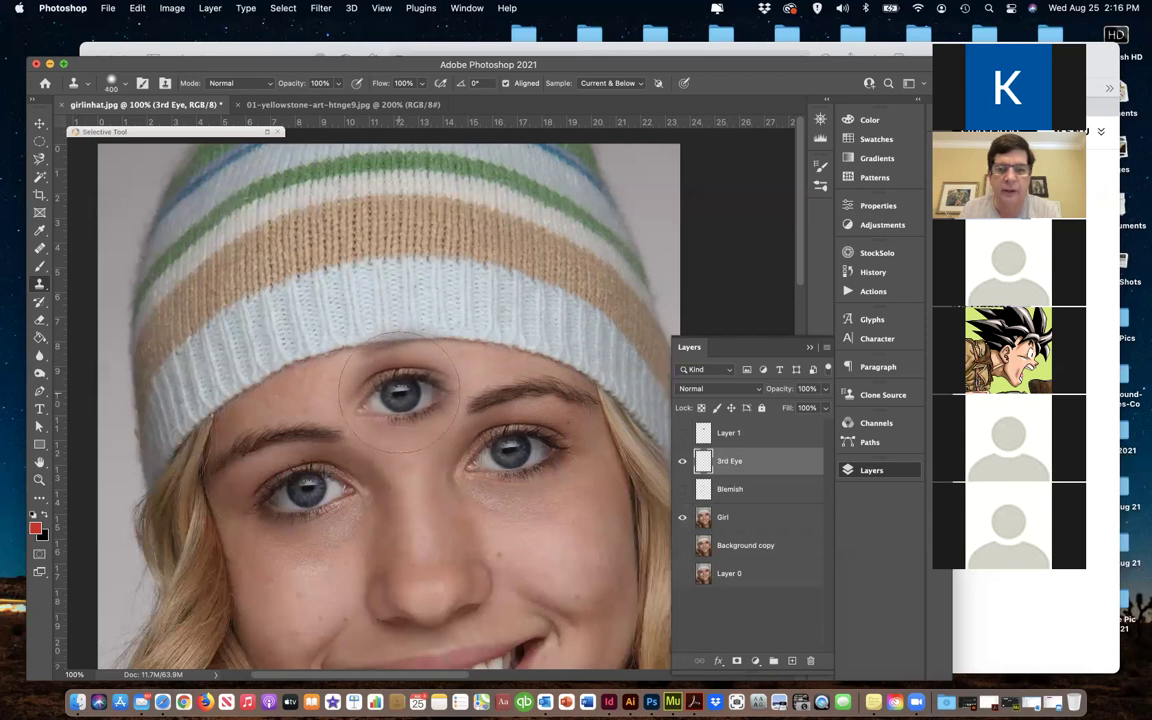
left_click(399, 392)
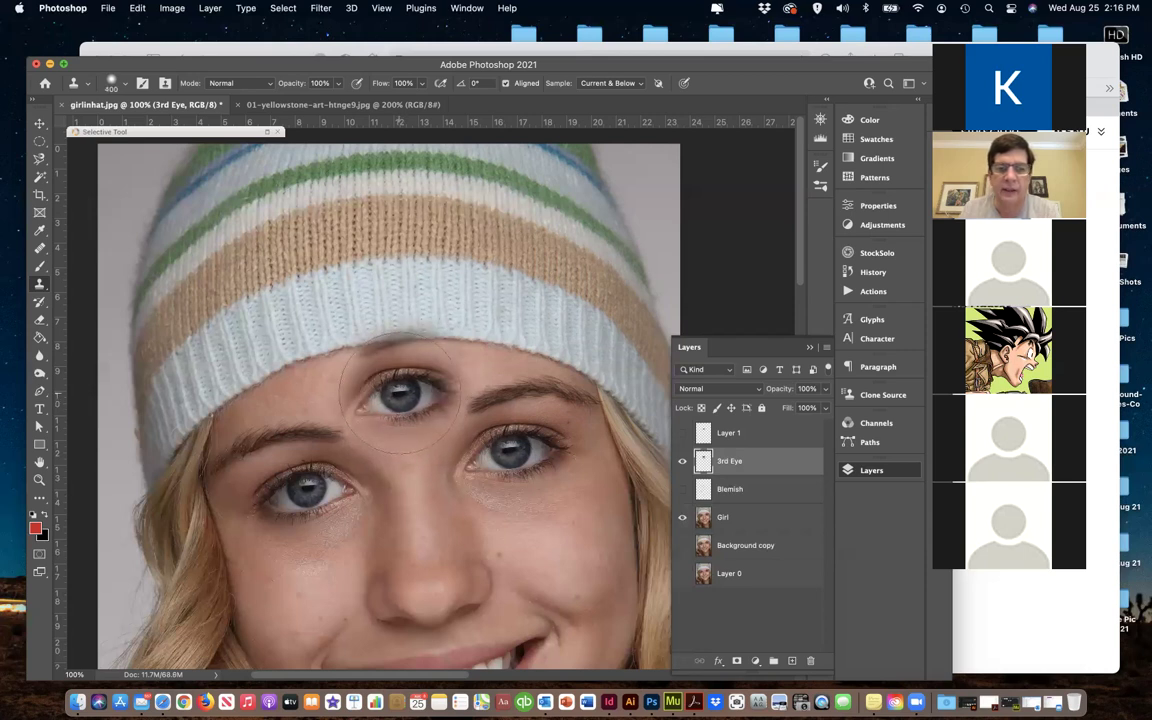
Inspect the cloned eye with the Girl layer hidden, check the Clone Stamp's brush size and hardness, and show the Girl layer again
left_click(683, 519)
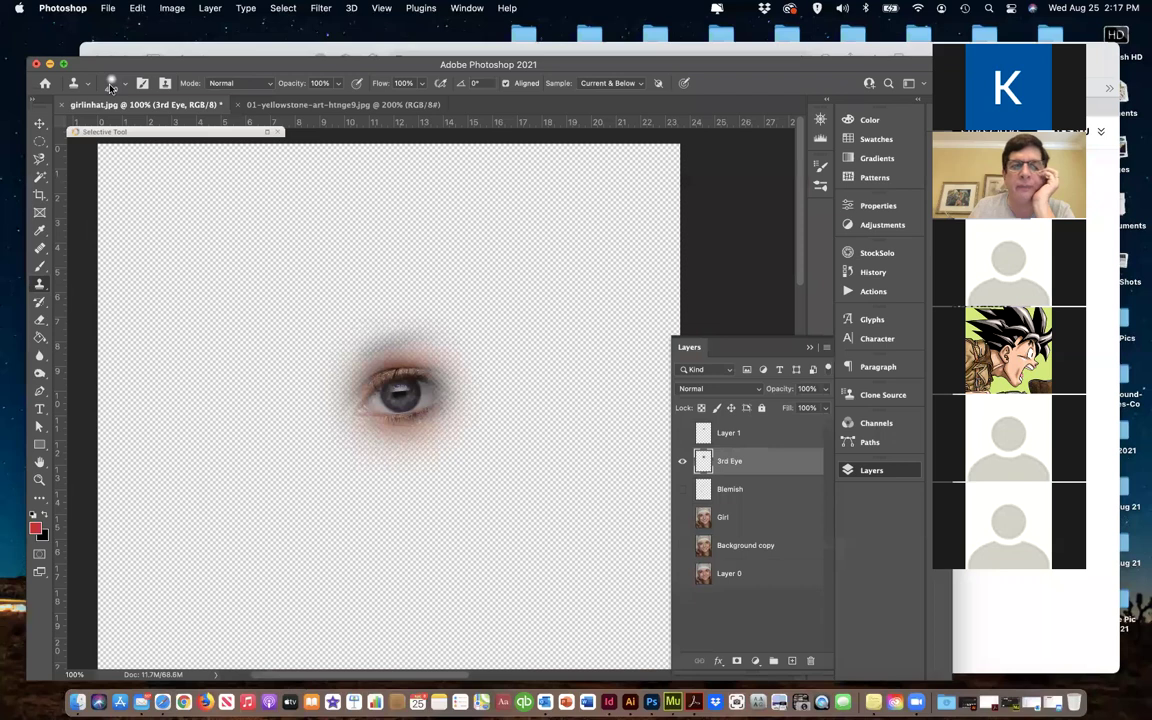
left_click(126, 86)
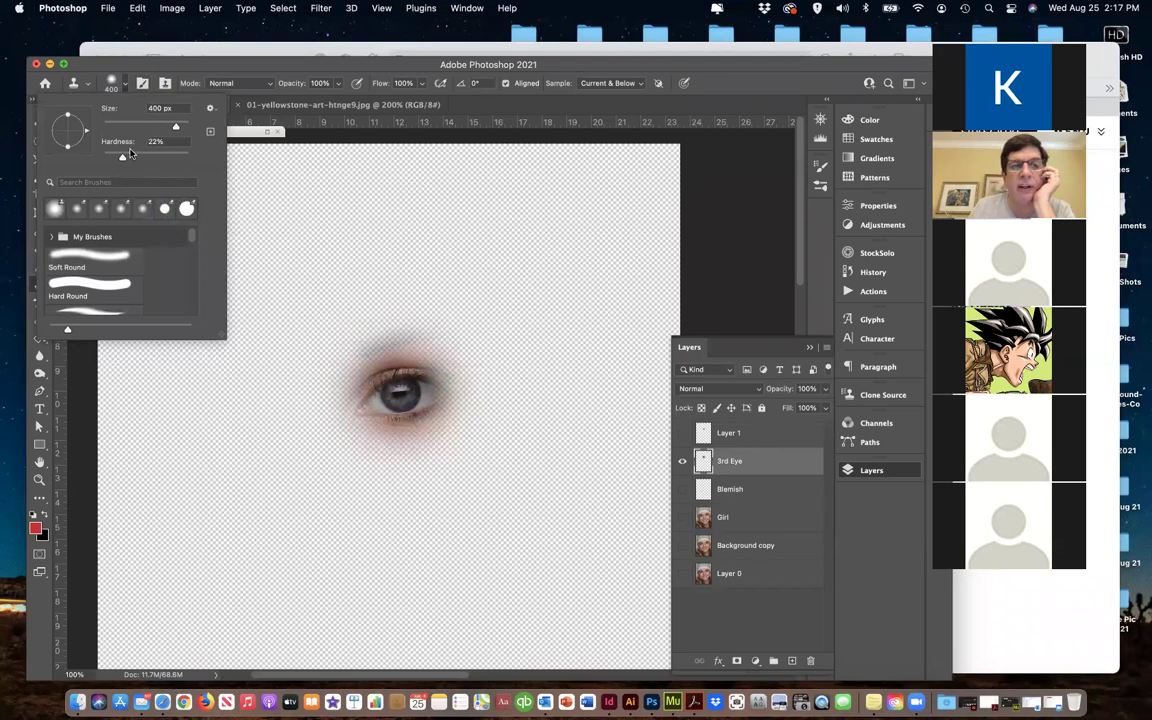
left_click(135, 64)
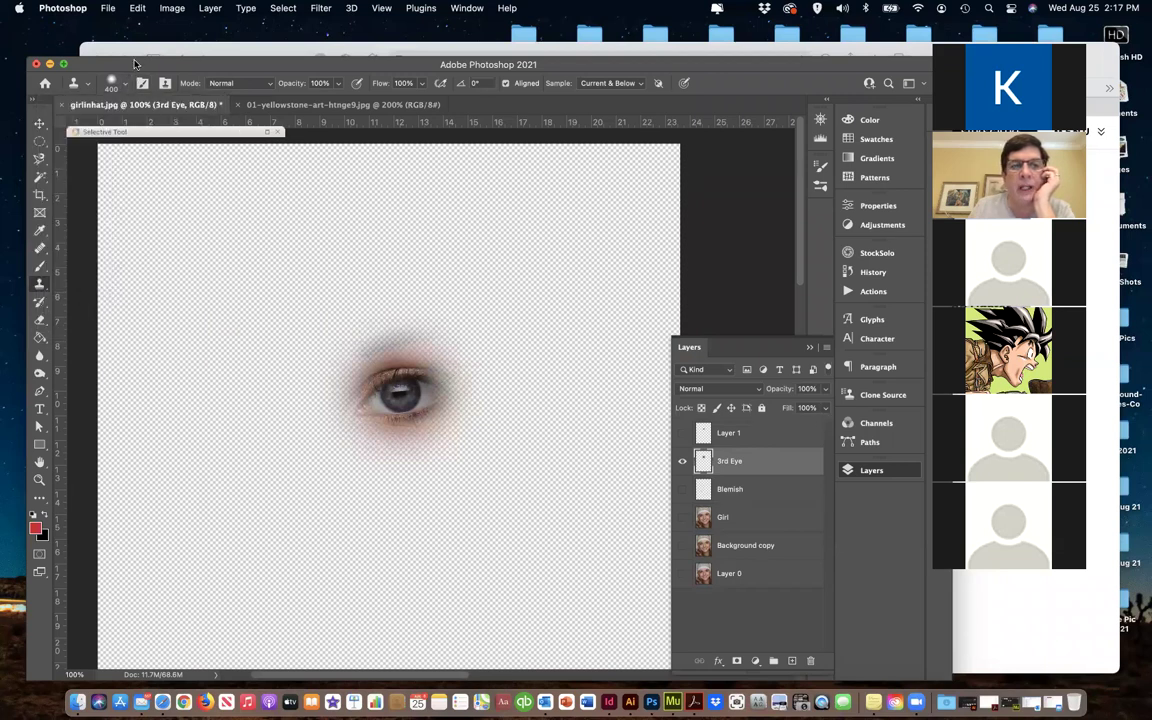
left_click(683, 517)
Try cloning strands of hair over the girl's eye and cheek, undoing each stroke
mouse_move(385, 311)
left_mouse_down()
mouse_move(285, 272)
mouse_move(390, 300)
mouse_move(372, 290)
mouse_move(404, 330)
left_mouse_up()
key("super+z")
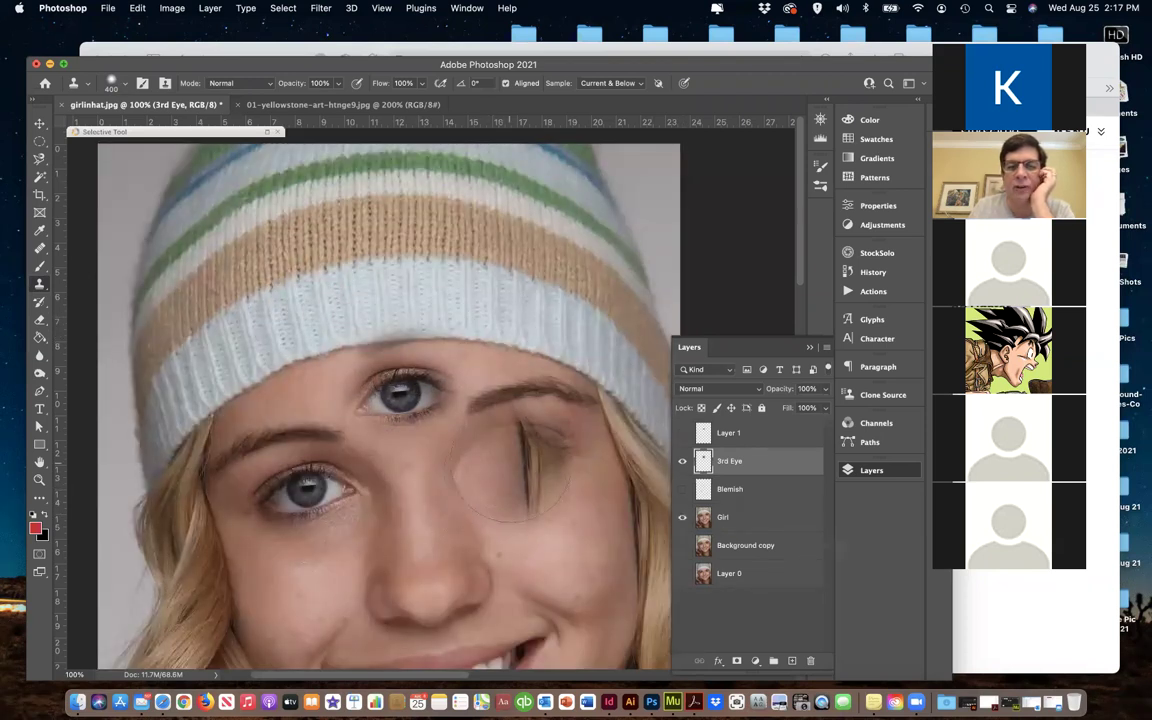
left_click_drag(290, 520, 380, 595)
key("super+z")
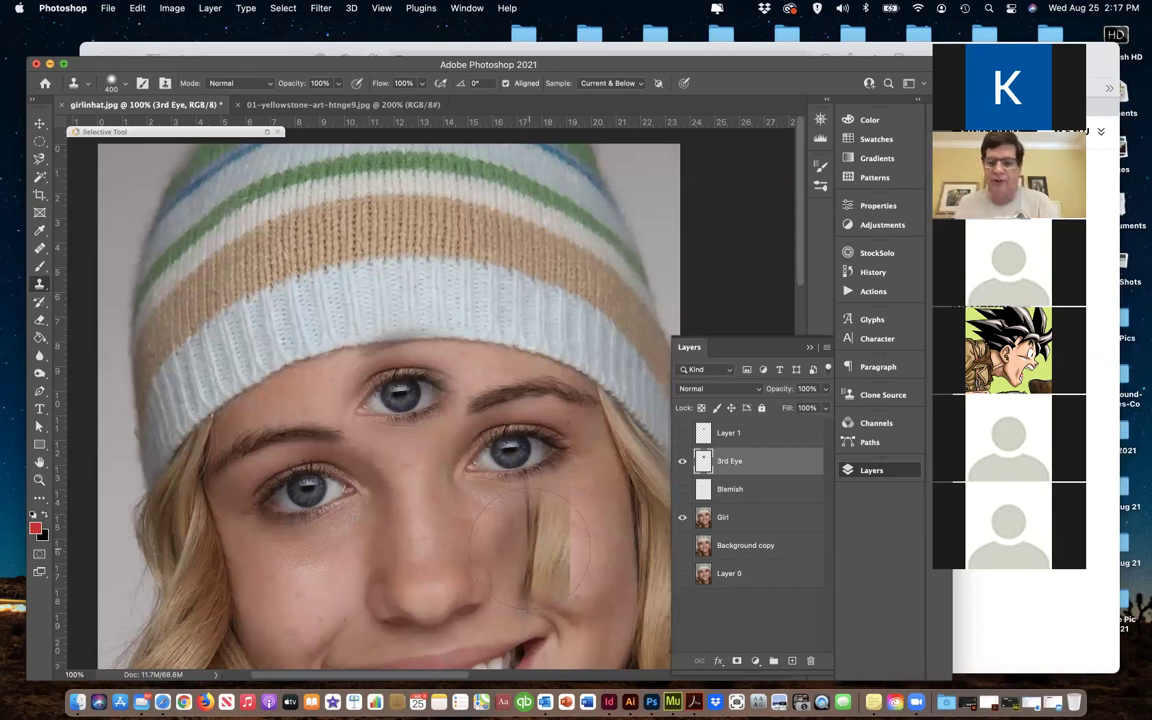
Clone the smiling mouth onto the girl's cheek with a 200 px brush, and hide the Girl layer to isolate the cloned parts
key("bracketleft")
key("bracketleft")
key("bracketleft")
key("bracketleft")
key("bracketleft")
key("bracketleft")
key("bracketleft")
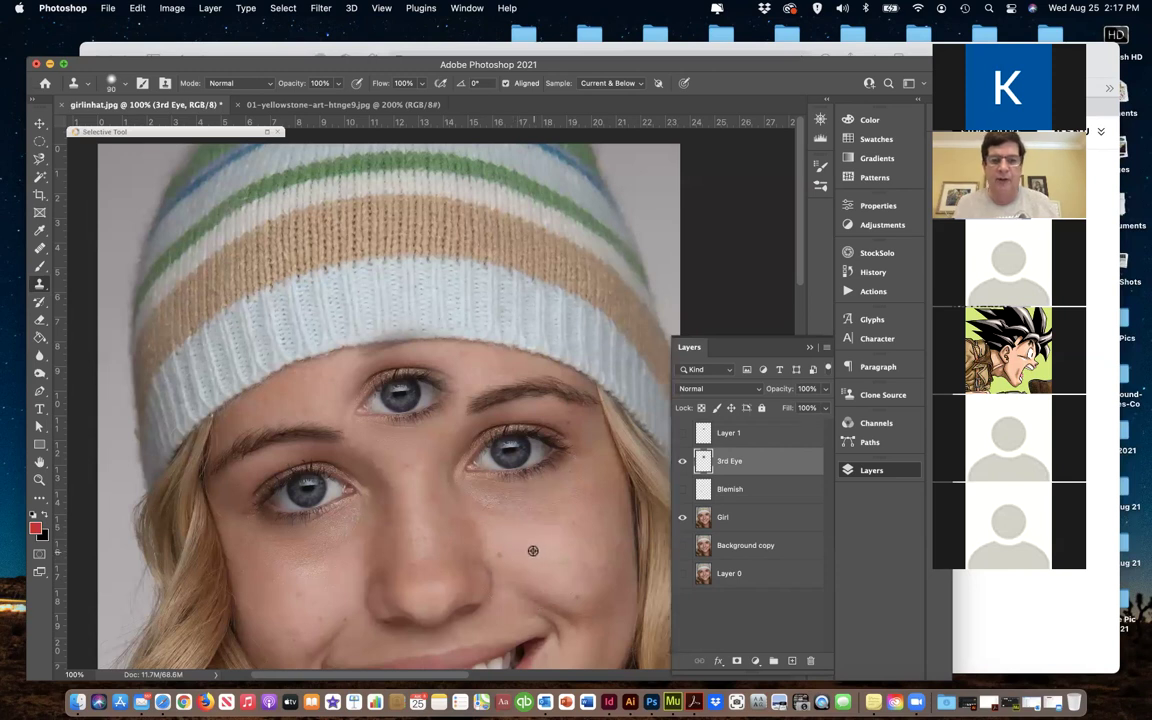
key("super+0")
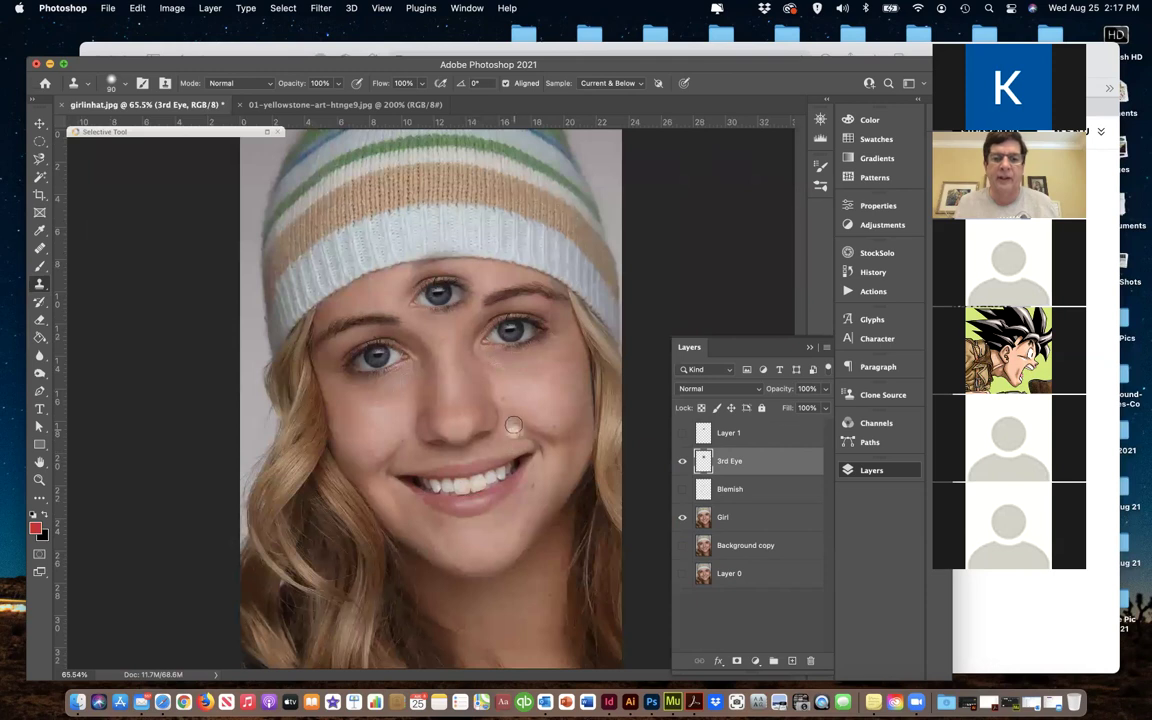
key("bracketright")
key("bracketright")
key("bracketright")
mouse_move(537, 388)
left_mouse_down()
mouse_move(500, 396)
mouse_move(524, 403)
mouse_move(573, 374)
left_mouse_up()
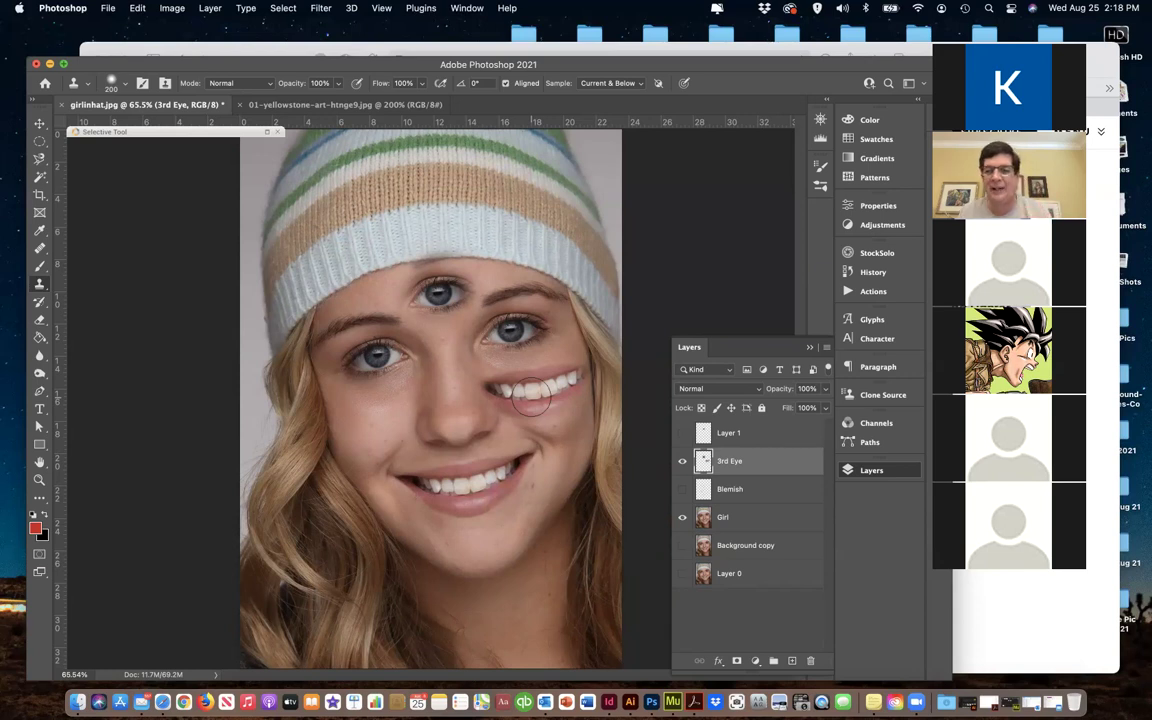
left_click(682, 517)
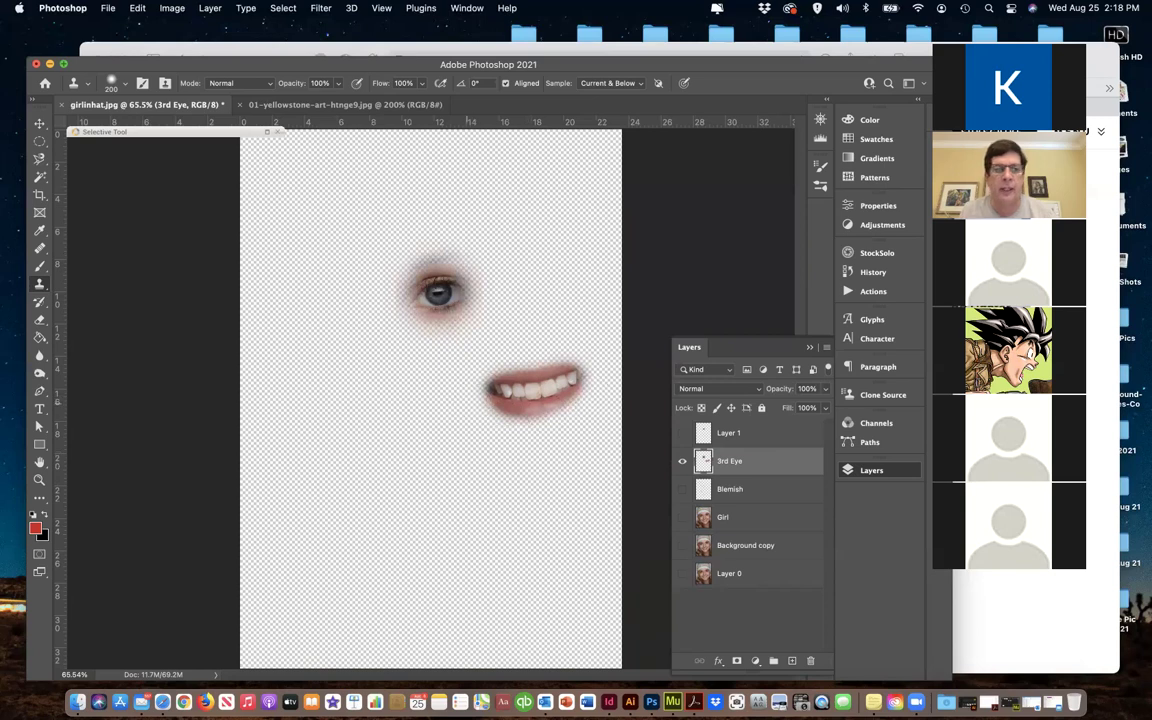
Erase the cloned mouth from the 3rd Eye layer with the Eraser at 125 px, and show the Girl layer again
left_click(40, 320)
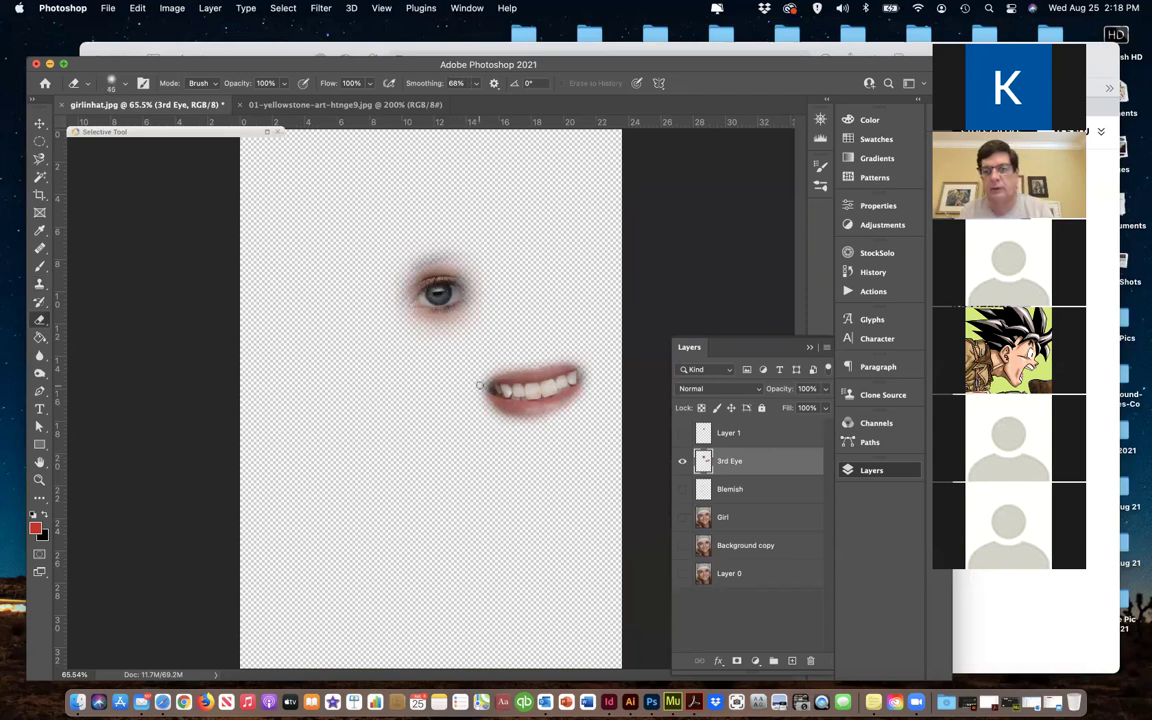
mouse_move(484, 385)
left_mouse_down()
mouse_move(512, 402)
mouse_move(545, 397)
mouse_move(570, 364)
mouse_move(544, 448)
mouse_move(571, 366)
mouse_move(490, 411)
mouse_move(461, 402)
mouse_move(476, 429)
left_mouse_up()
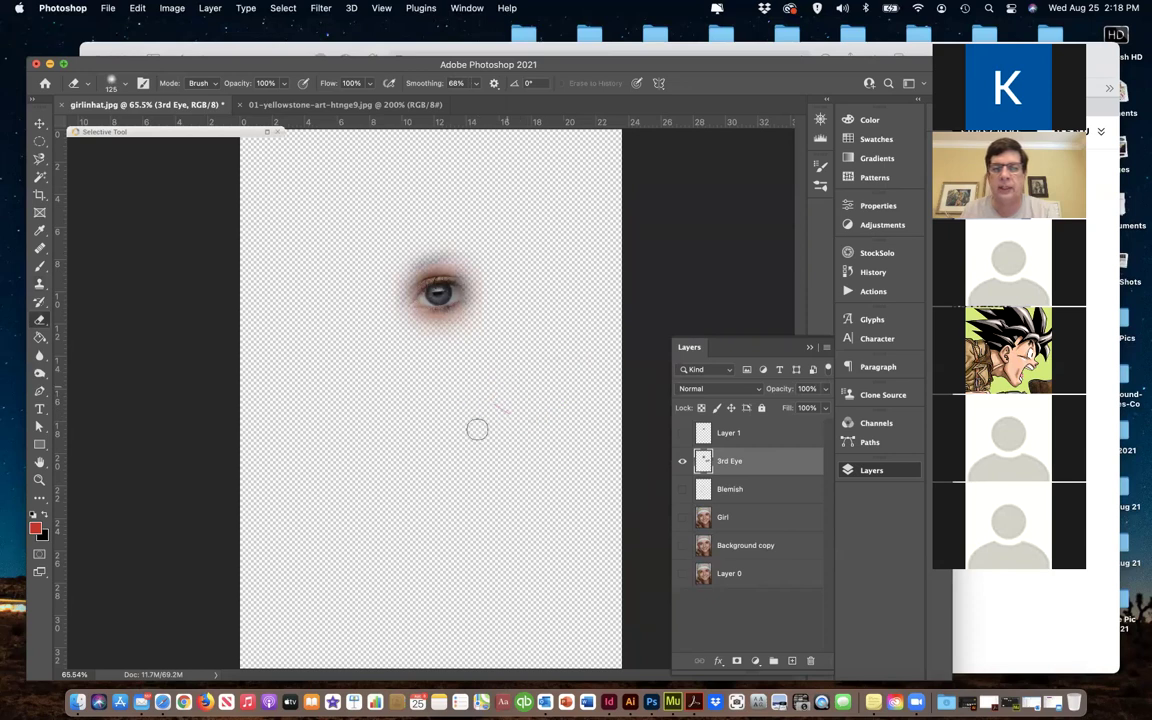
left_click(40, 124)
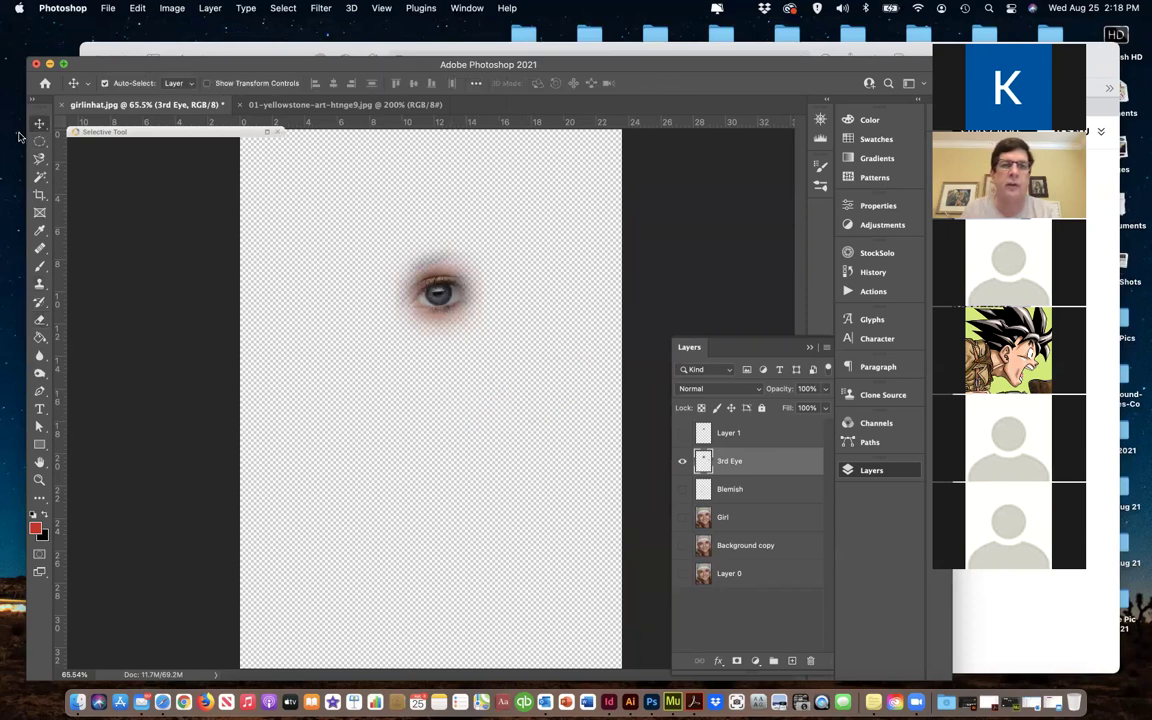
left_click(682, 519)
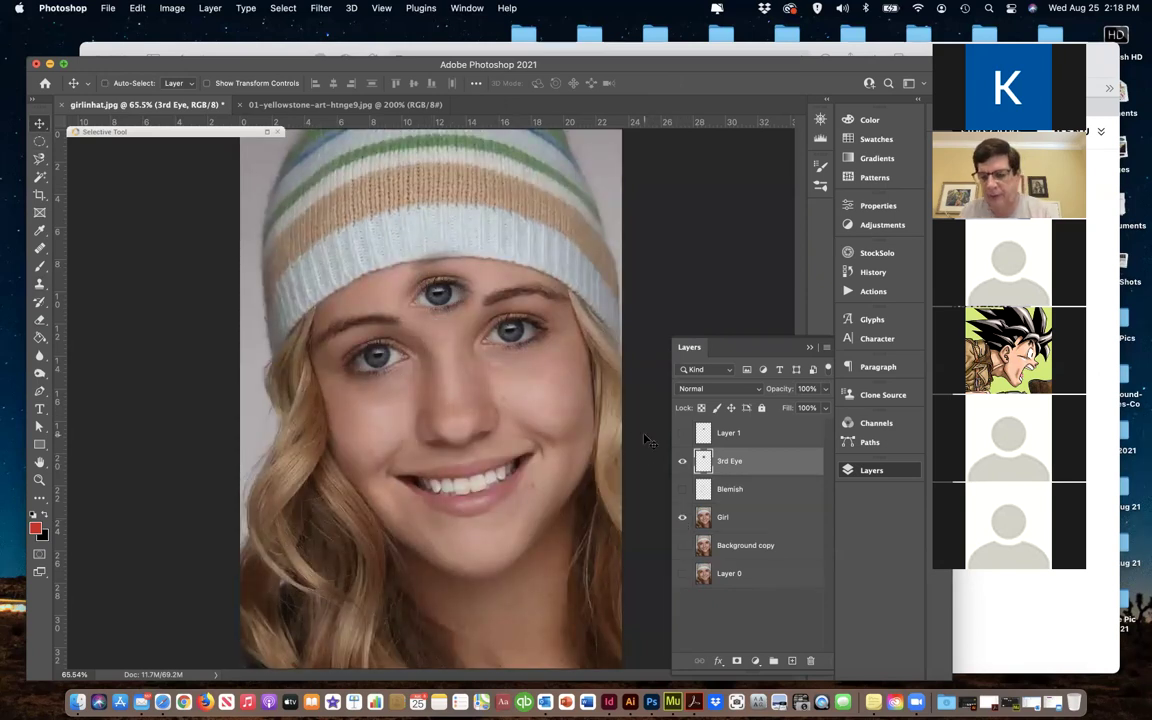
Erase the stray eyebrow fragment above the forehead eye on the 3rd Eye layer, and toggle that layer's visibility to compare
key("super+1")
key("super+equal")
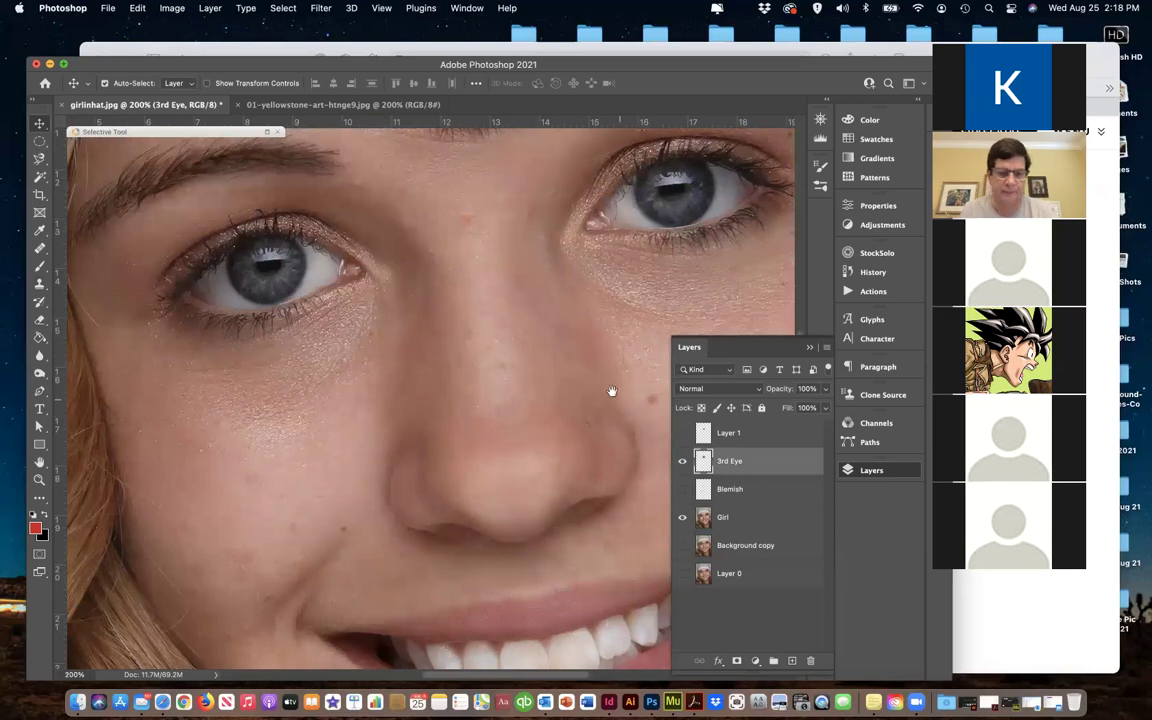
left_click_drag(545, 339, 473, 528)
scroll(473, 528, "up", 3)
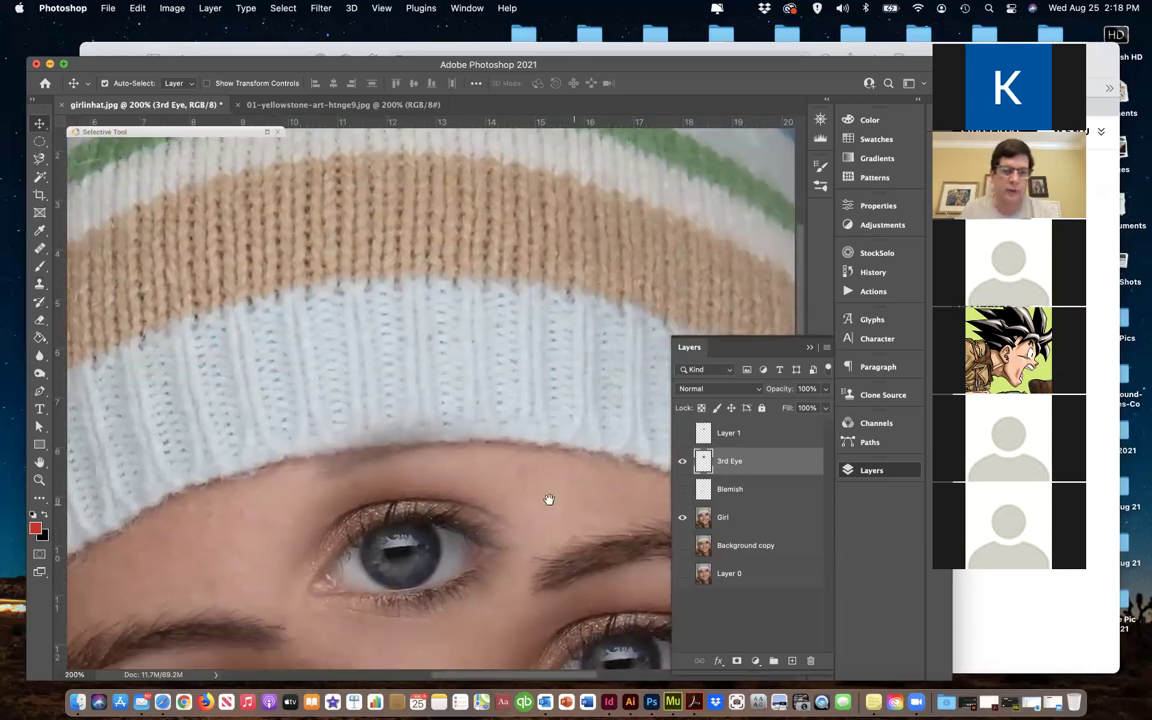
left_click(40, 320)
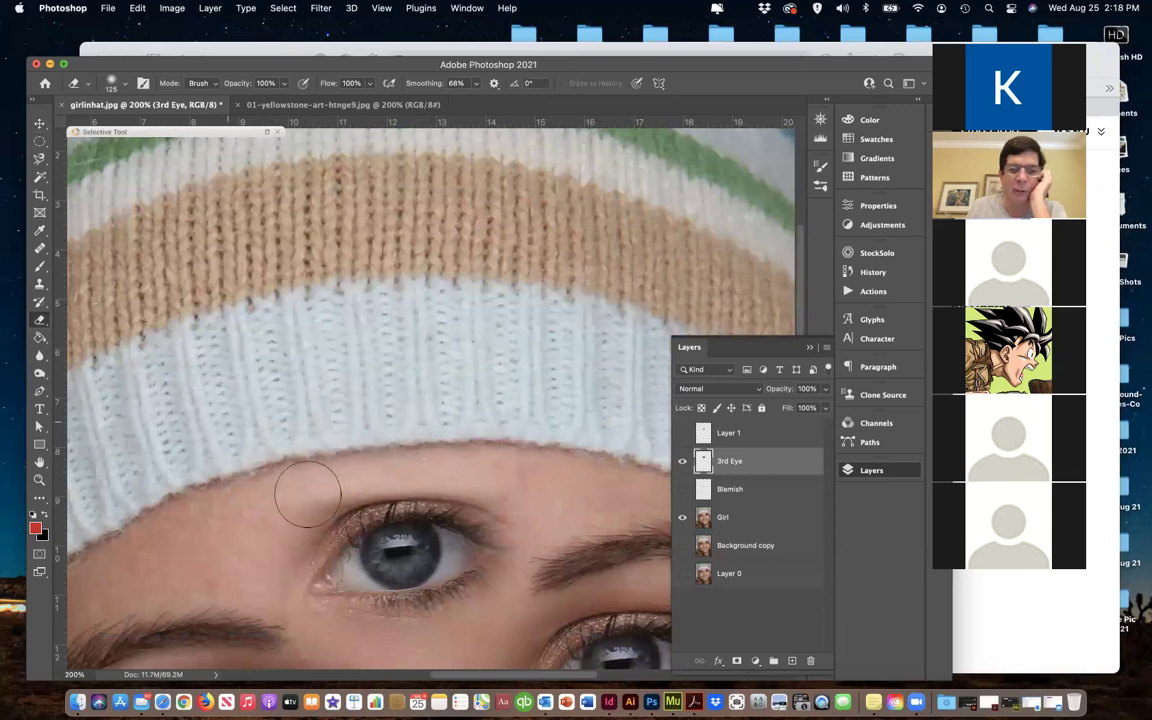
left_click(682, 461)
left_click(682, 461)
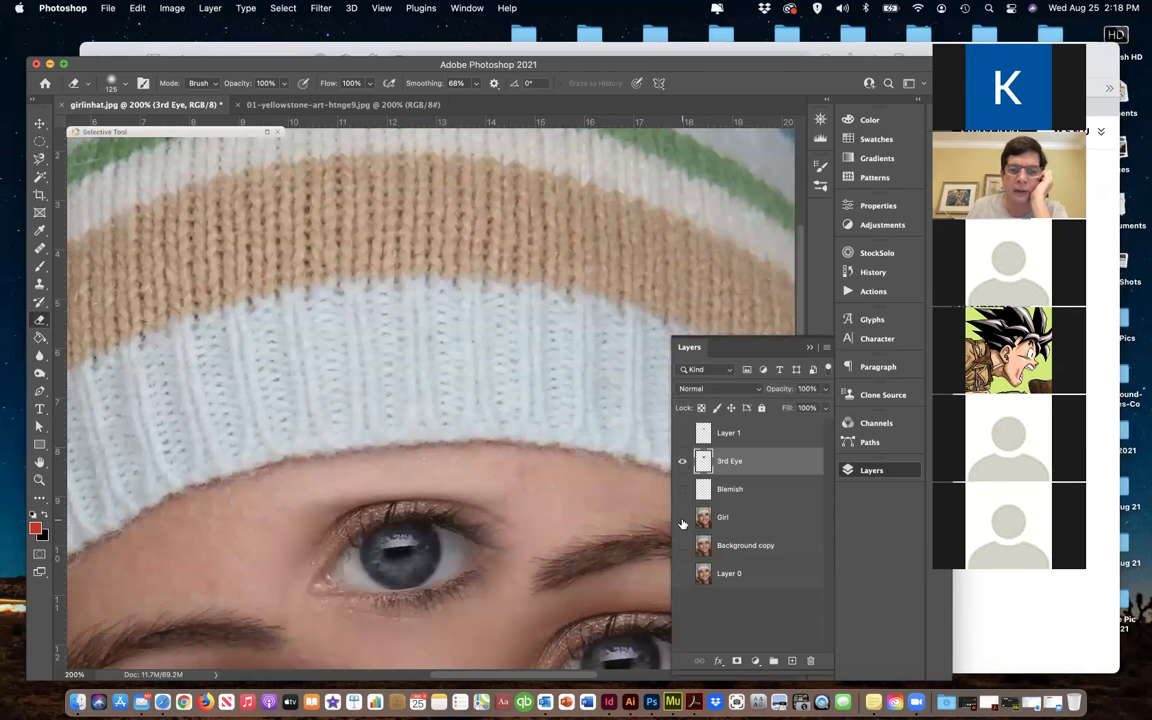
Hide the Girl layer, erase the soft skin fringe around the isolated eye with the 125 px Eraser, and show the Girl layer again
left_click(682, 521)
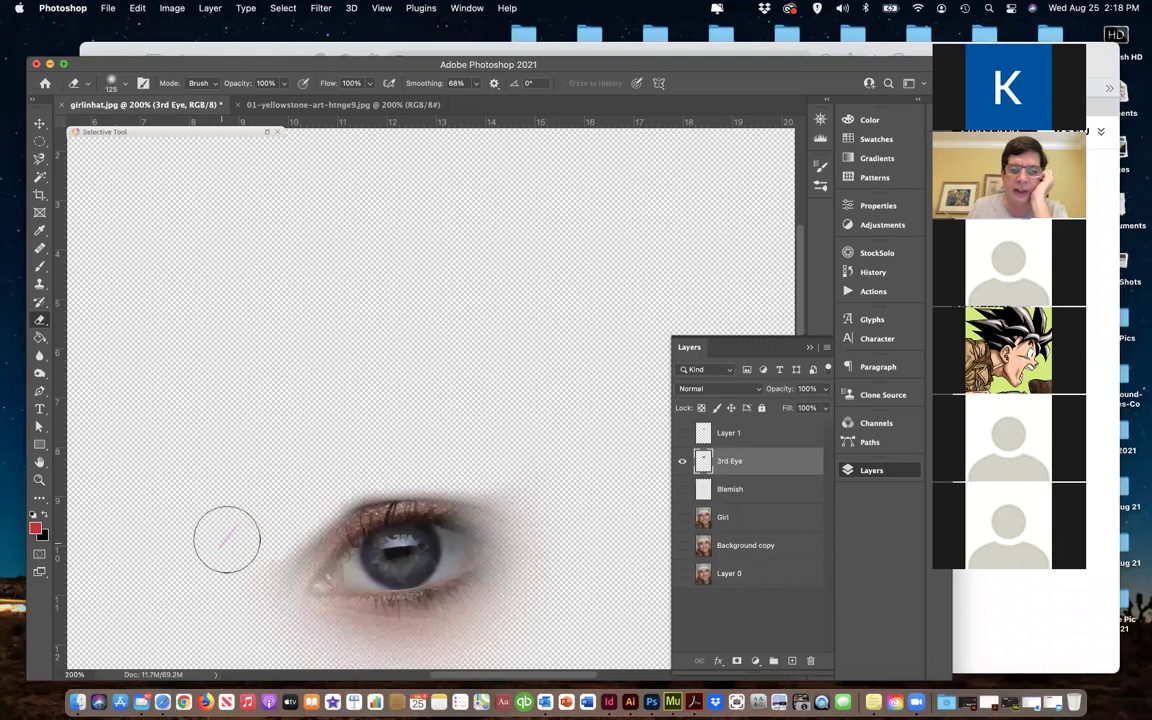
left_click_drag(393, 427, 558, 503)
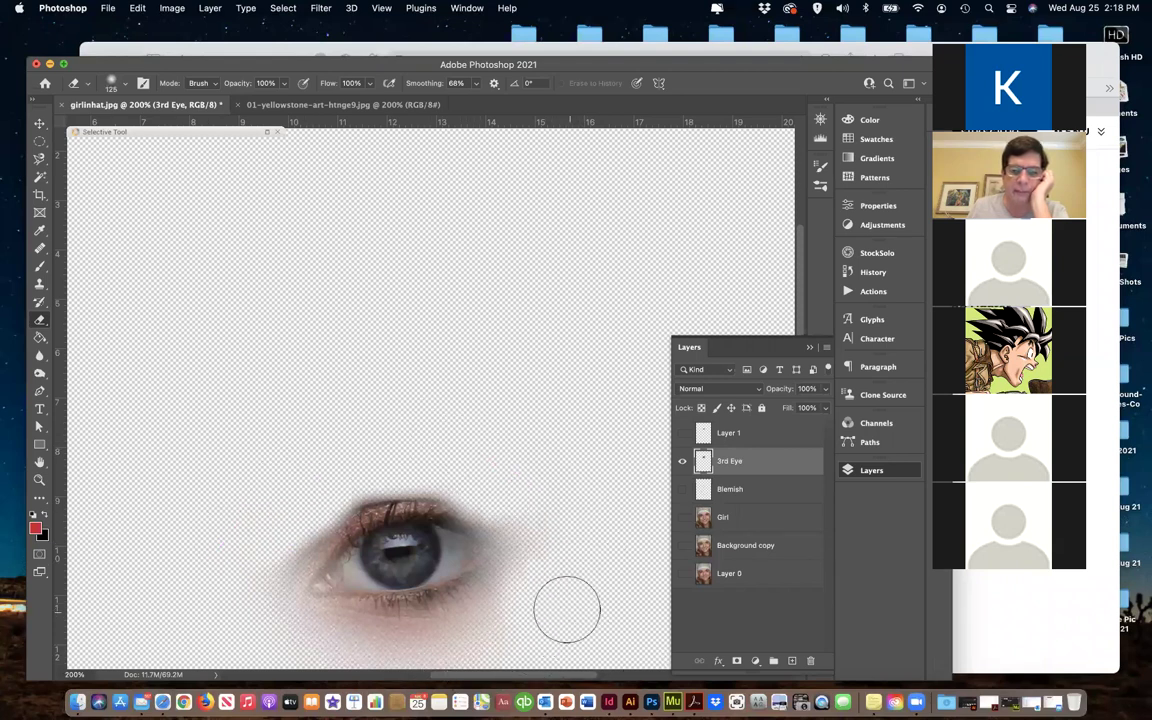
scroll(560, 600, "down", 3)
mouse_move(360, 587)
left_mouse_down()
mouse_move(212, 569)
mouse_move(369, 579)
mouse_move(226, 541)
mouse_move(199, 432)
left_mouse_up()
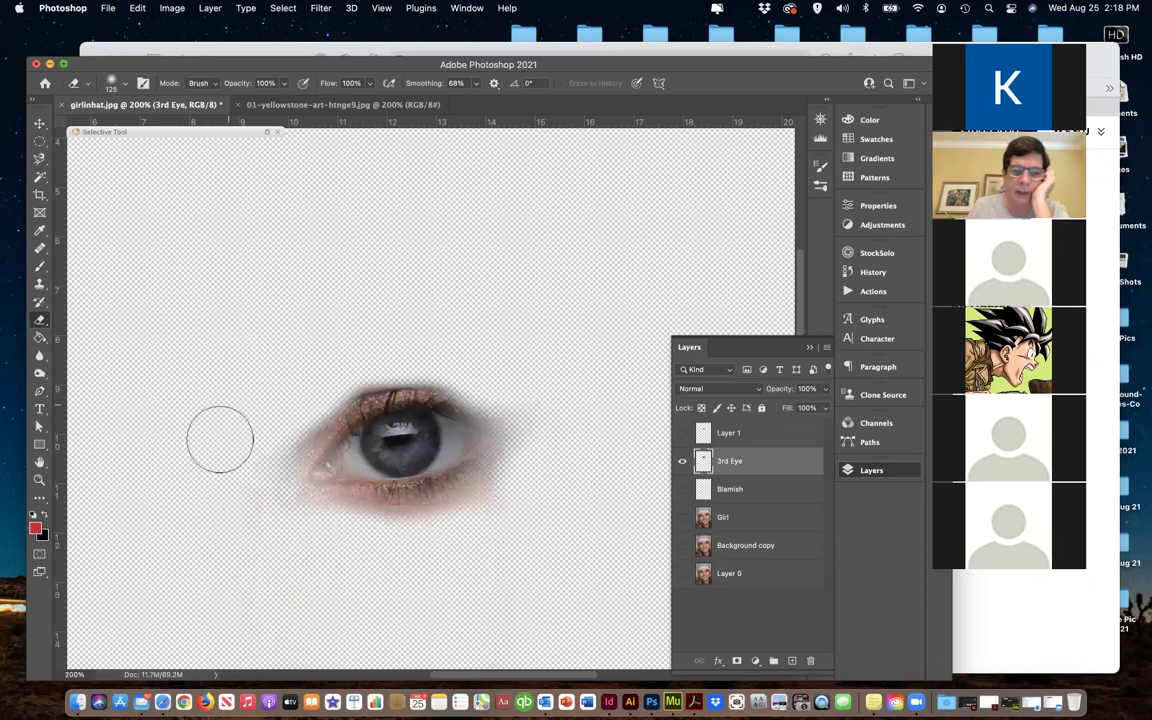
mouse_move(265, 375)
left_mouse_down()
mouse_move(224, 465)
mouse_move(297, 334)
left_mouse_up()
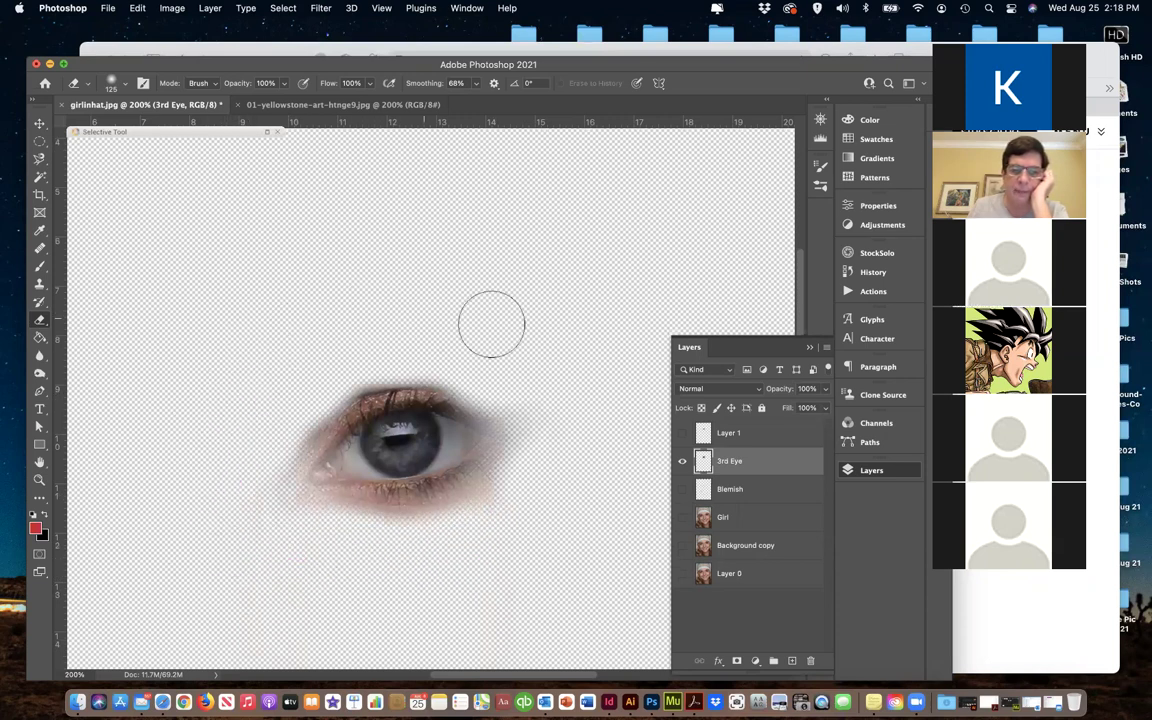
left_click(682, 517)
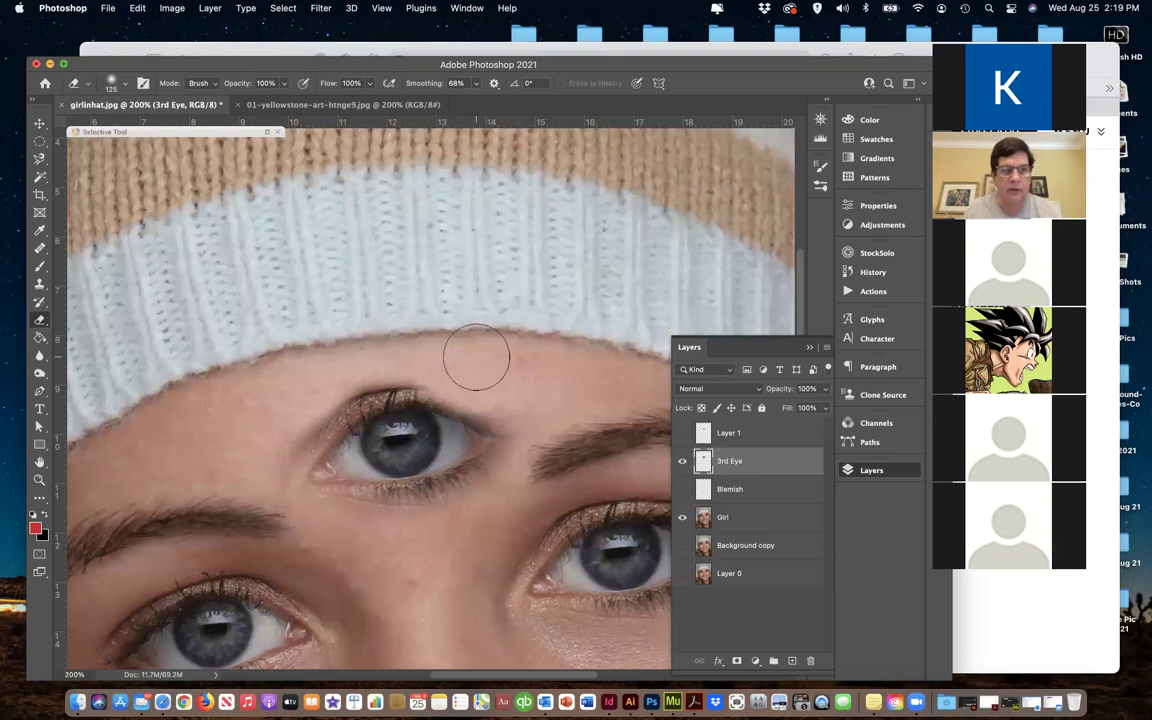
Reduce the Eraser size to 60 px and review the recorded history states from the first to the latest
key("bracketleft")
key("bracketleft")
key("bracketleft")
key("bracketleft")
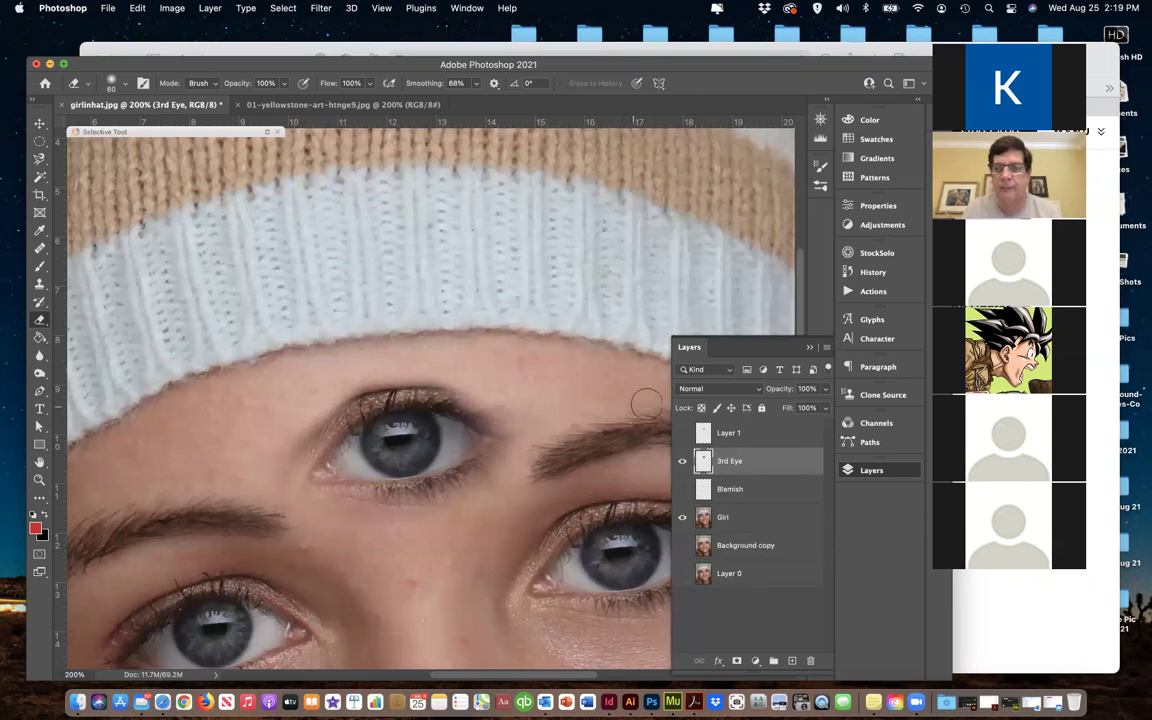
left_click(873, 272)
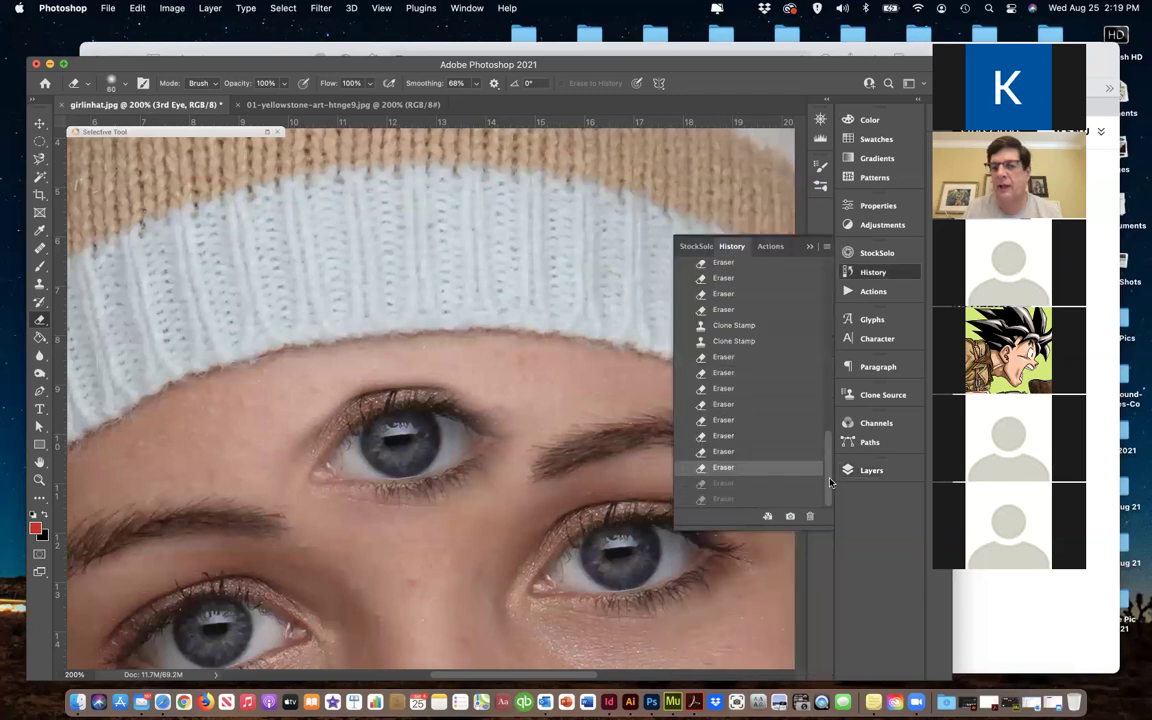
left_click_drag(829, 483, 822, 228)
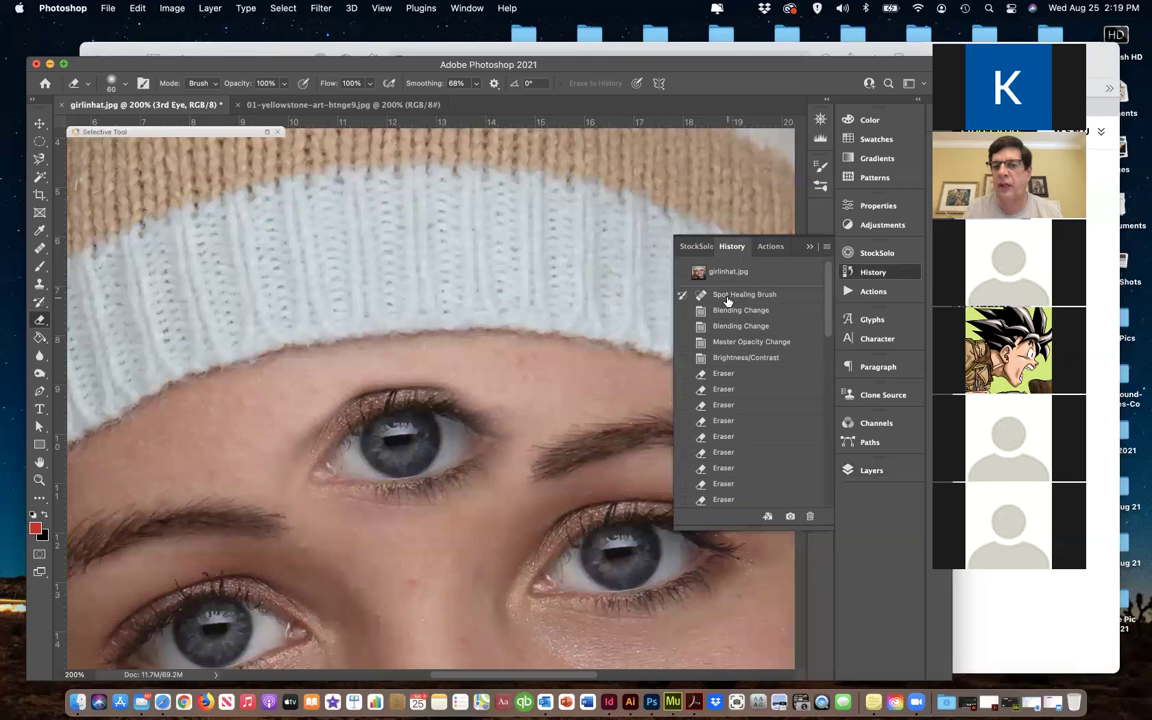
scroll(780, 400, "down", 10)
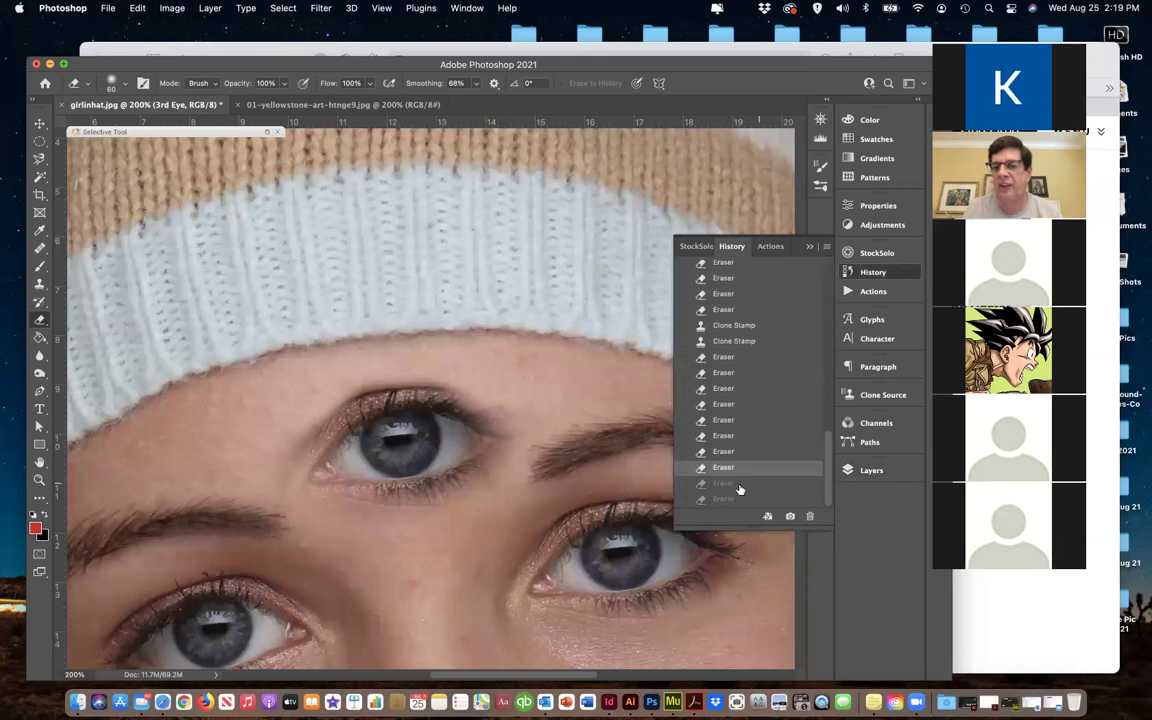
Erase leftover skin and shadow above, beside and below the forehead eye on the 3rd Eye layer with the 60 px Eraser
left_click(479, 382)
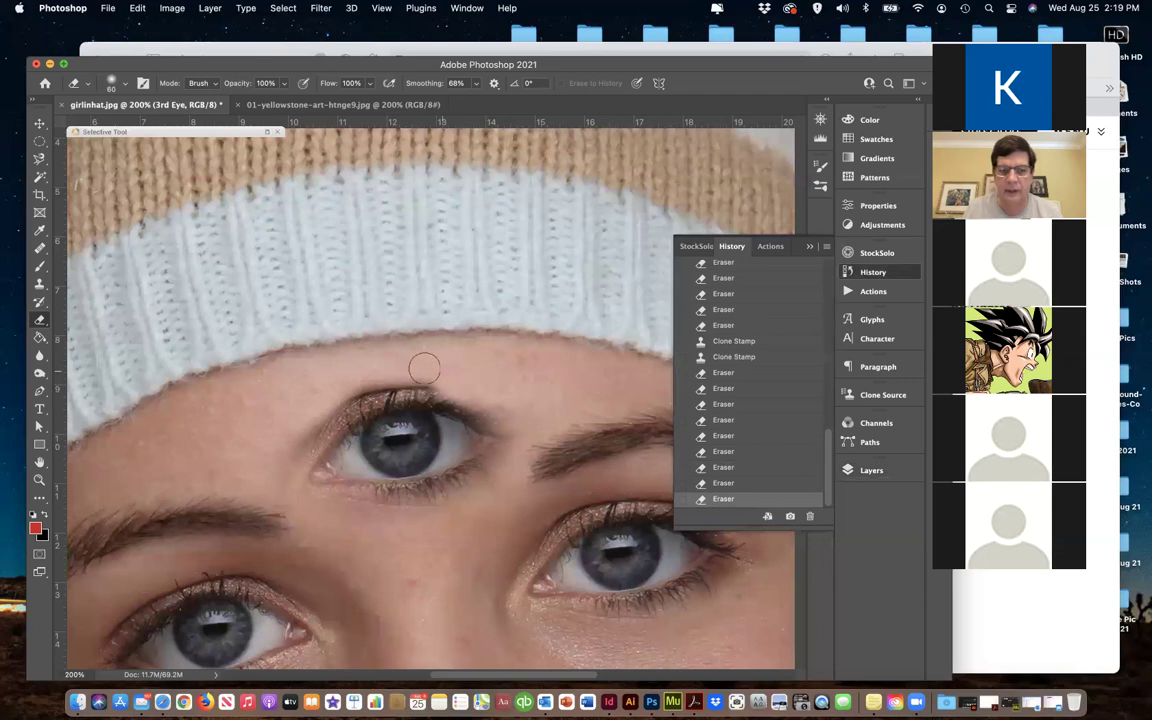
left_click(335, 398)
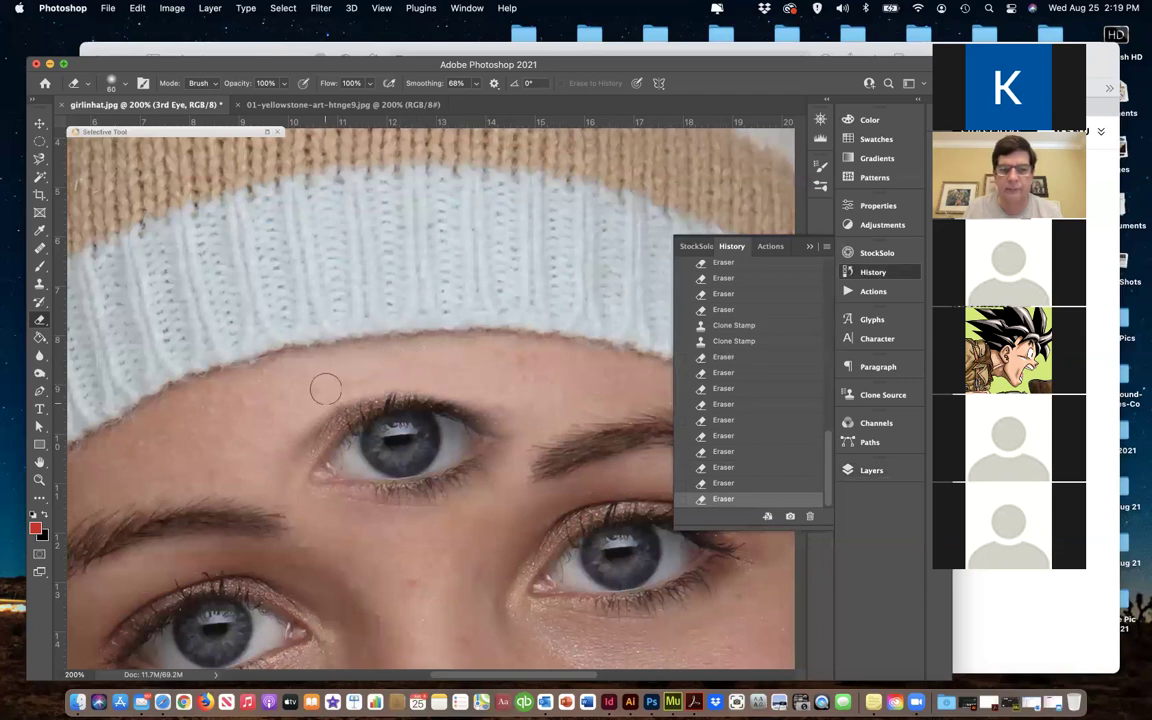
left_click(253, 414)
left_click(242, 450)
left_click(340, 540)
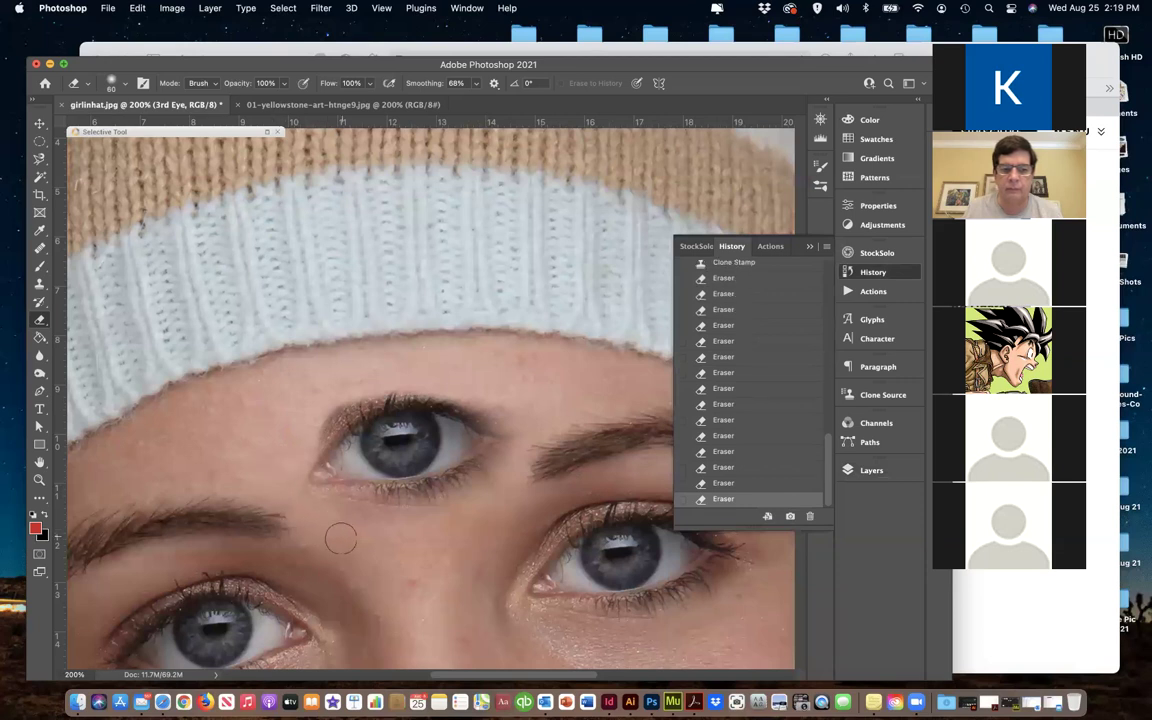
left_click(402, 554)
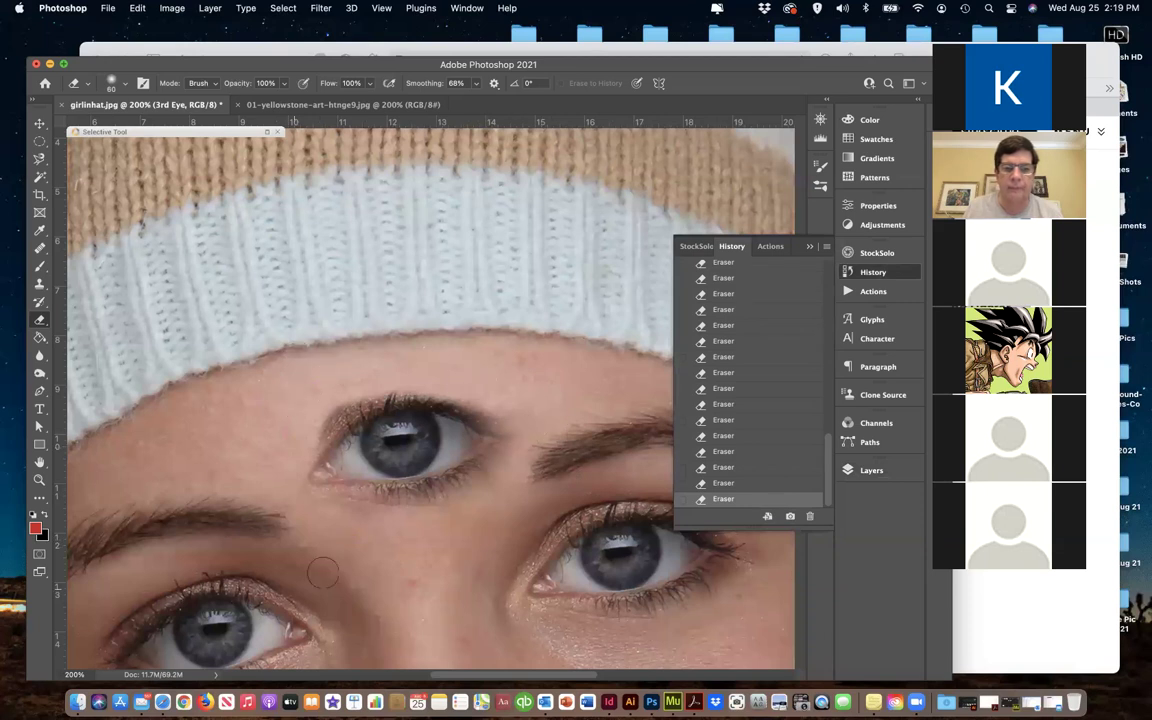
Show the Blemish layer and make it the active layer
left_click(866, 474)
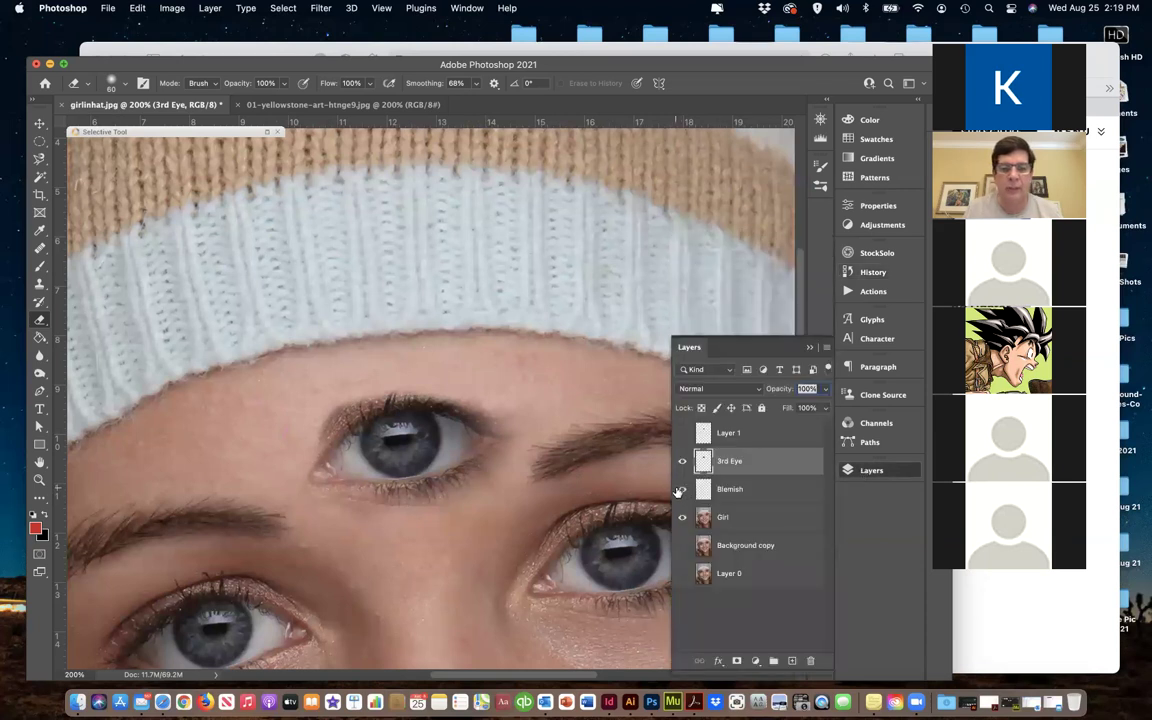
scroll(400, 470, "down", 5)
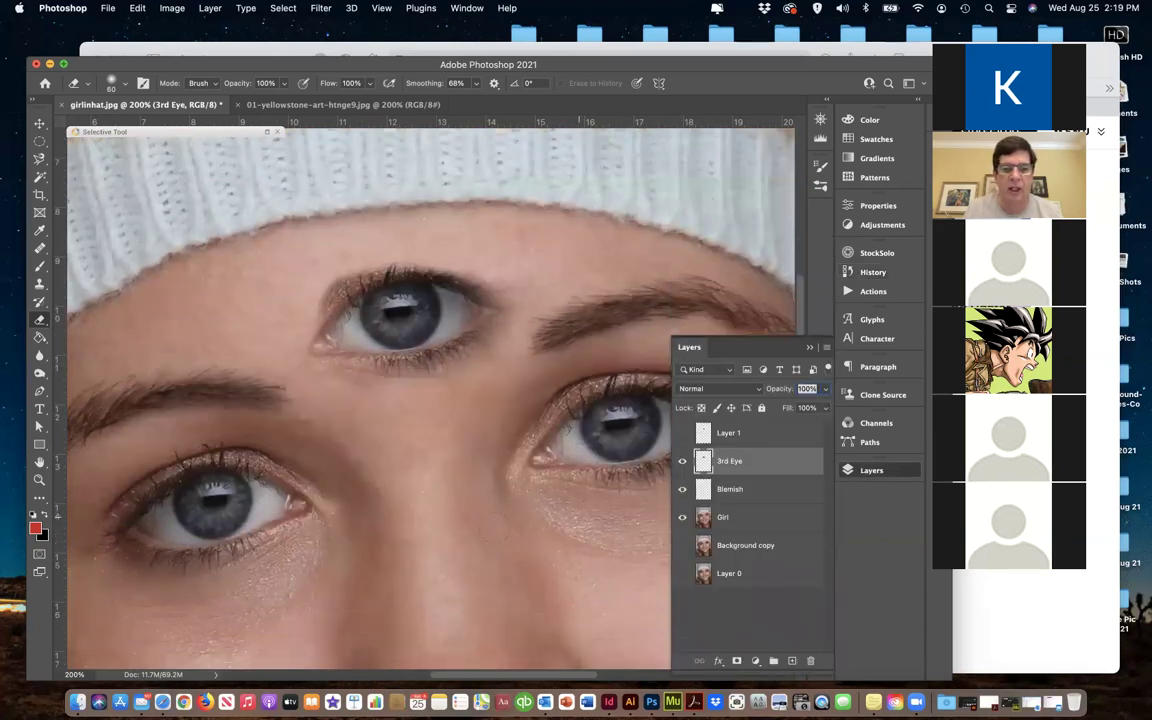
left_click(737, 488)
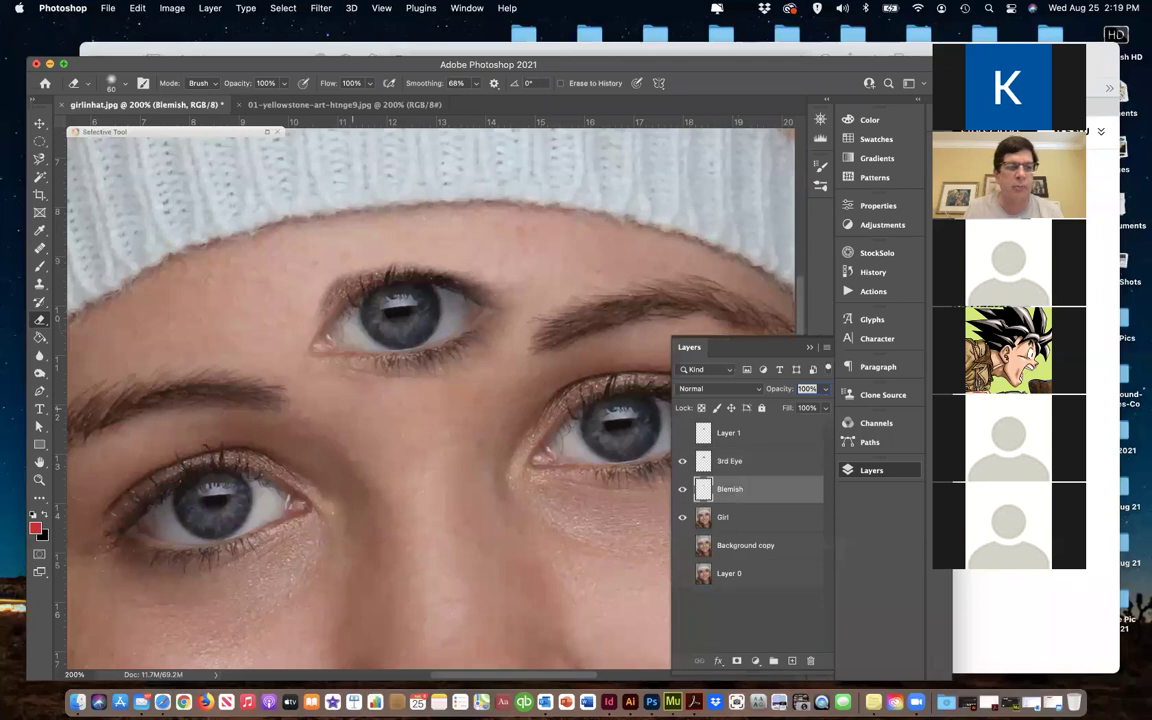
Heal spots near the bridge of the nose and on the forehead with the Spot Healing Brush at 30 px
left_click(40, 230)
right_click(40, 230)
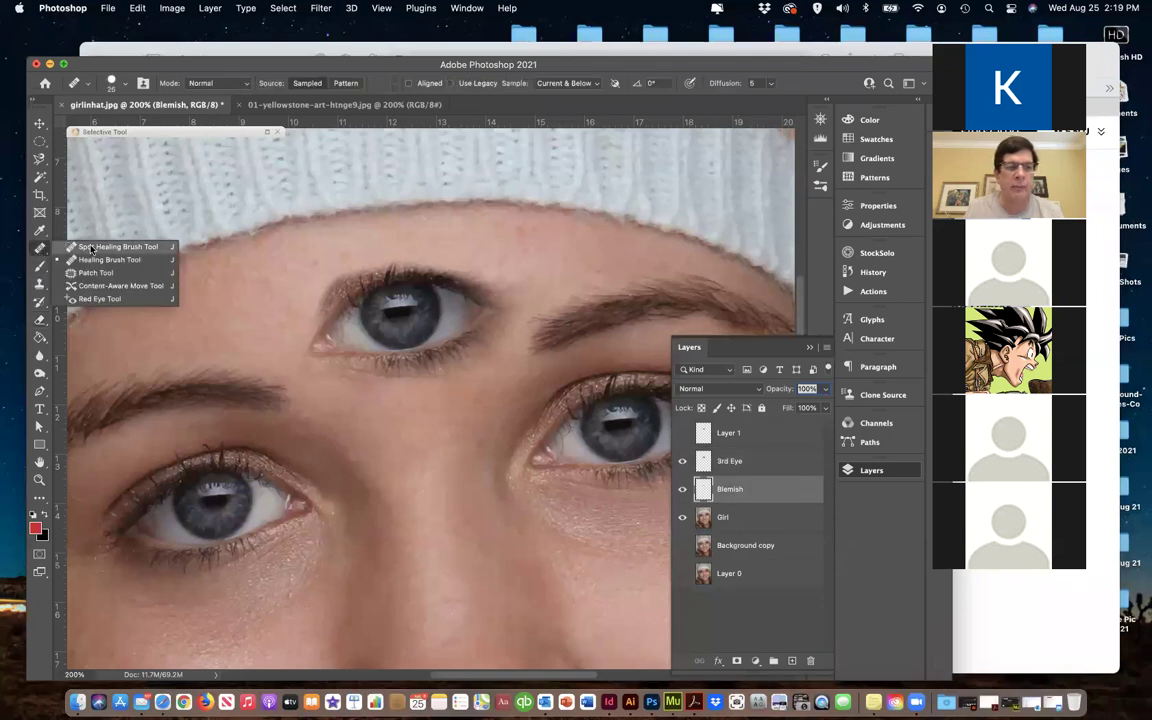
left_click(95, 222)
left_click(353, 457)
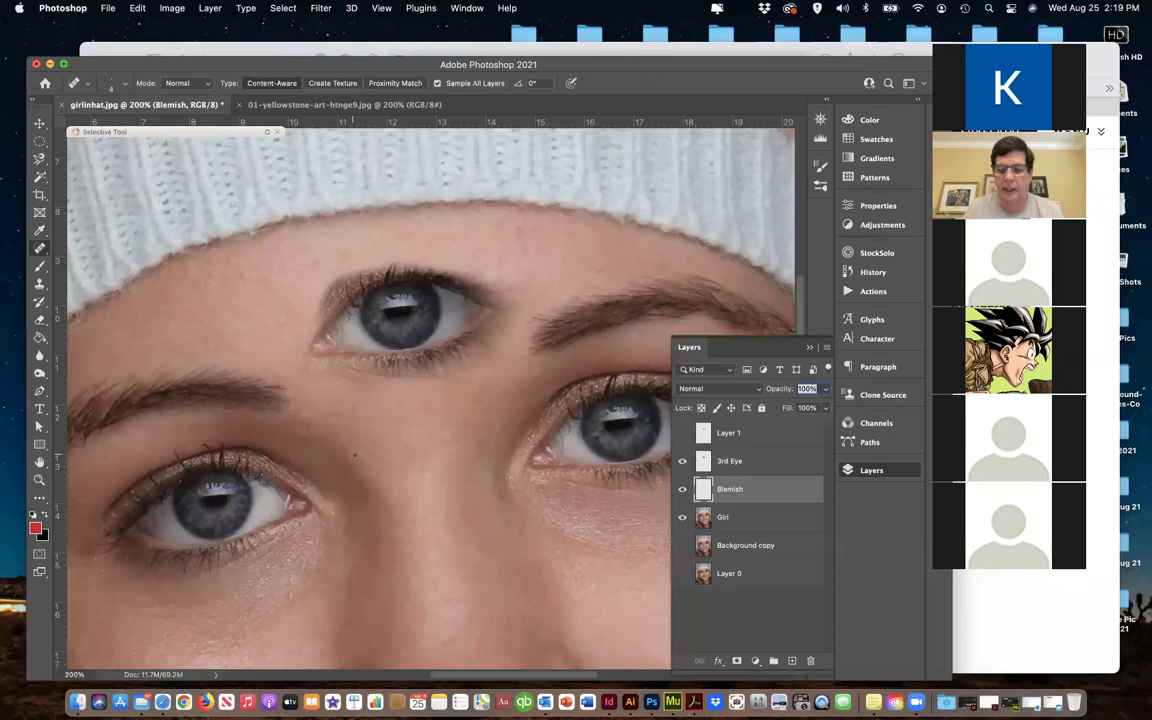
key("super+z")
left_click(343, 437)
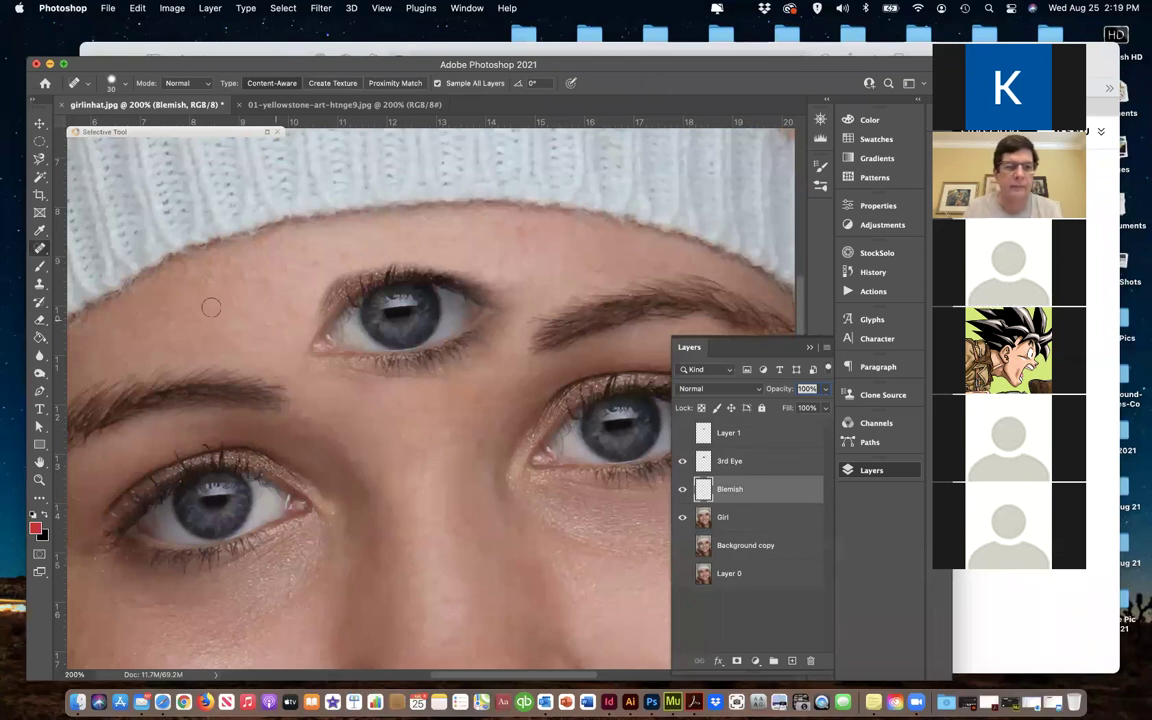
left_click_drag(128, 316, 150, 318)
Heal the skin spots on the cheek below the eye on the blond hair's side with the 30 px Spot Healing Brush
scroll(363, 480, "down", 5)
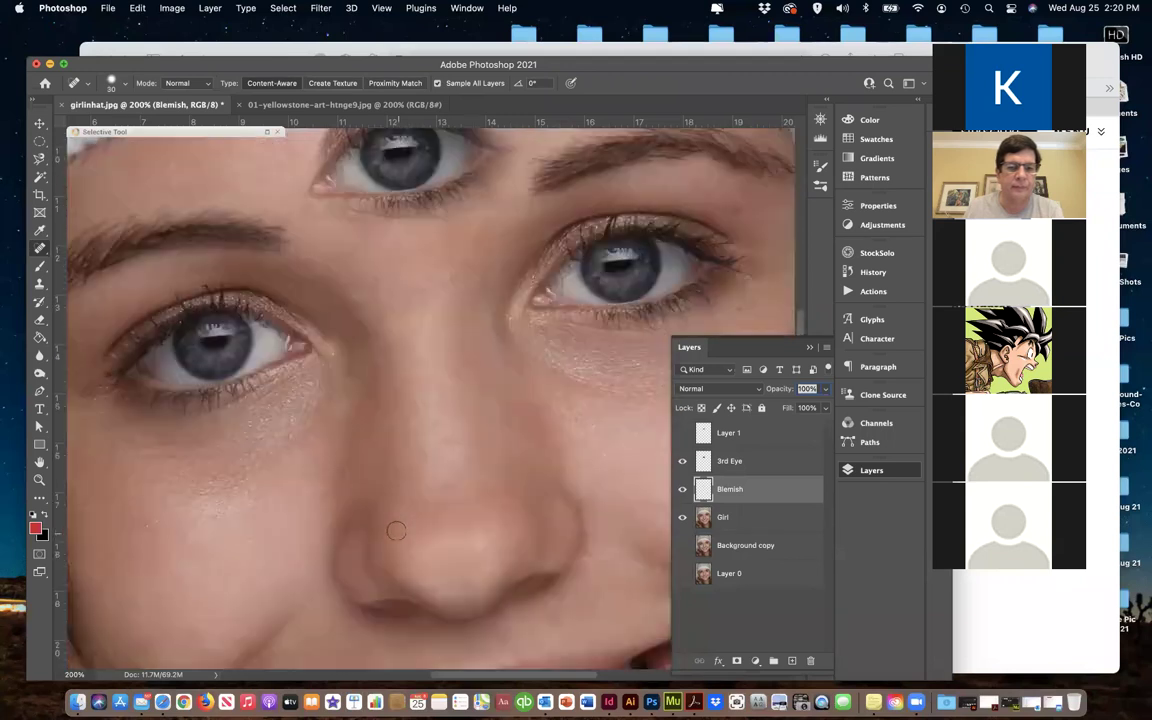
scroll(363, 400, "right", 5)
left_click(442, 326)
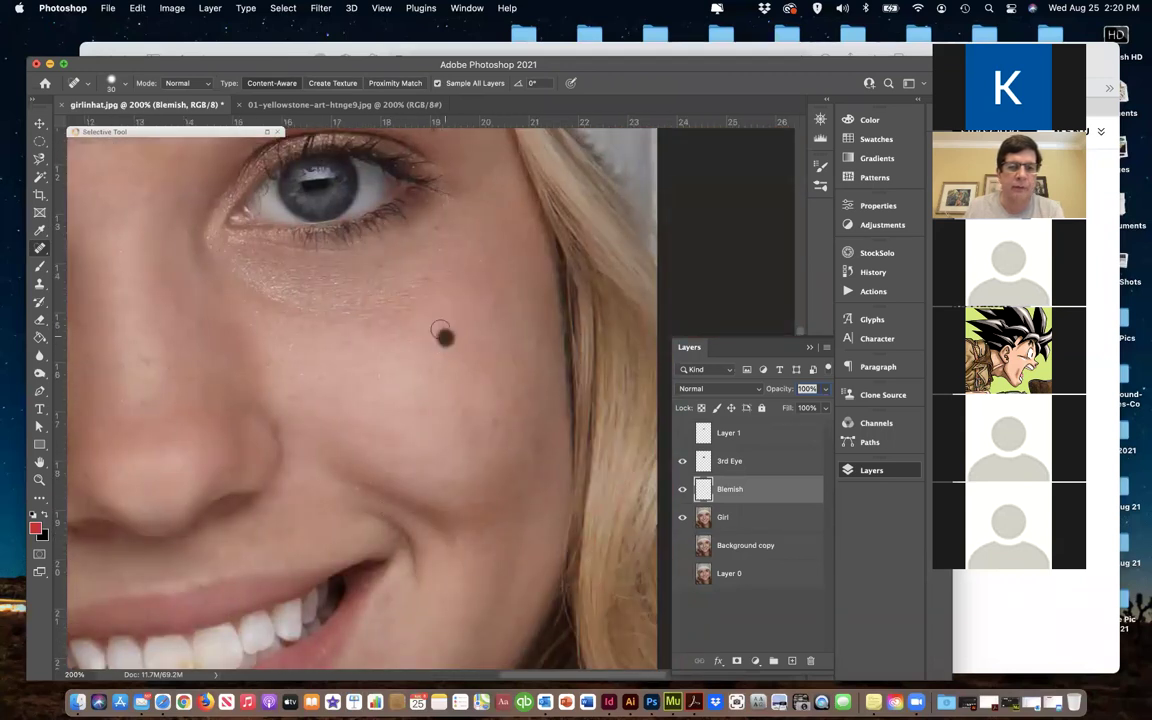
left_click_drag(403, 345, 416, 321)
left_click_drag(470, 417, 490, 390)
left_click(481, 419)
left_click(451, 397)
left_click_drag(405, 366, 447, 385)
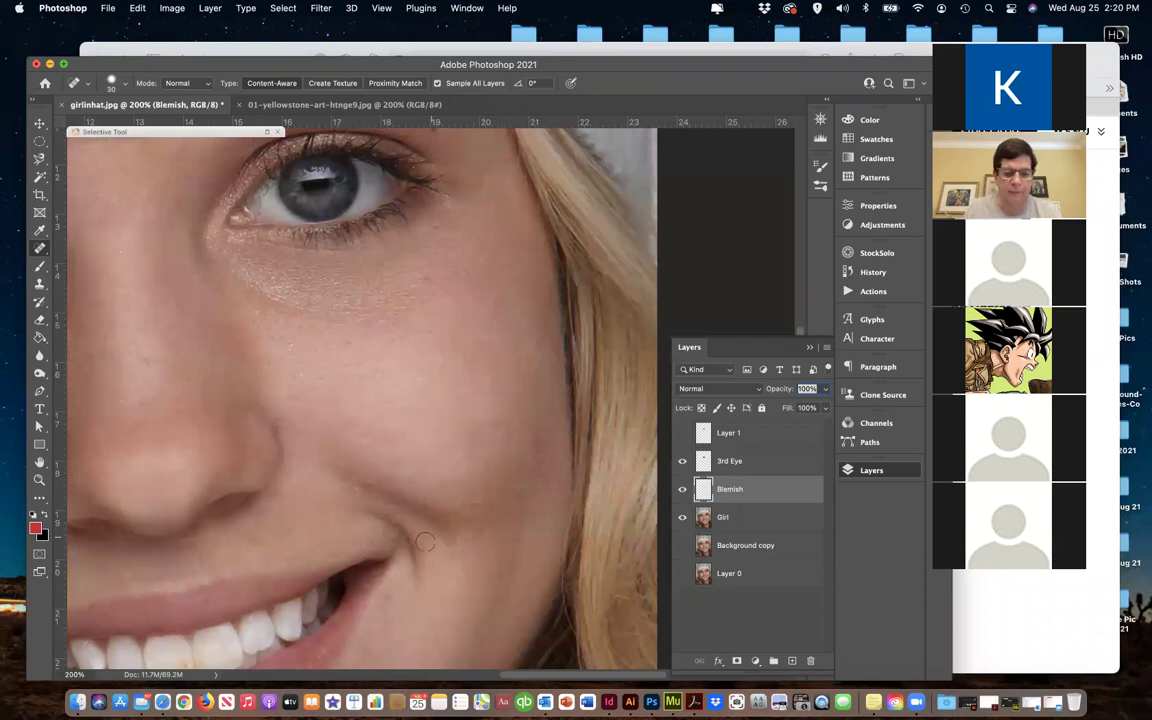
Heal the yellow spot on the girl's front tooth with the 30 px Spot Healing Brush, zoomed in to 400%
scroll(315, 528, "left", 5)
scroll(381, 550, "down", 4)
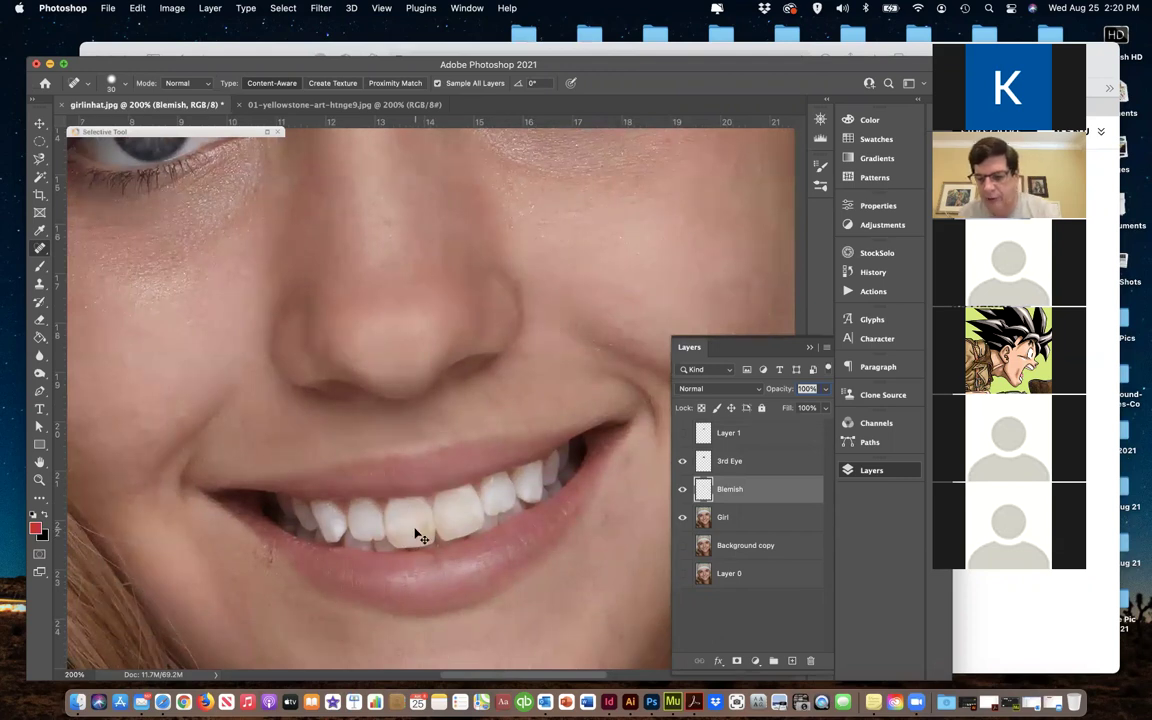
scroll(415, 535, "up", 3)
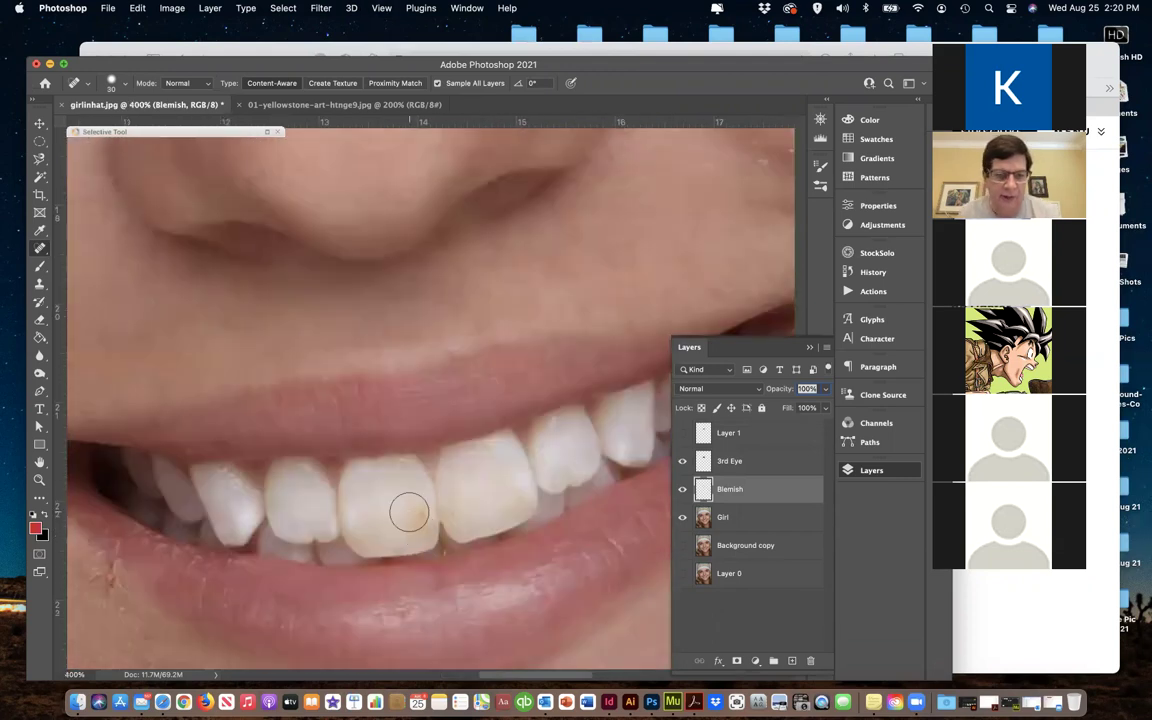
left_click_drag(409, 512, 411, 522)
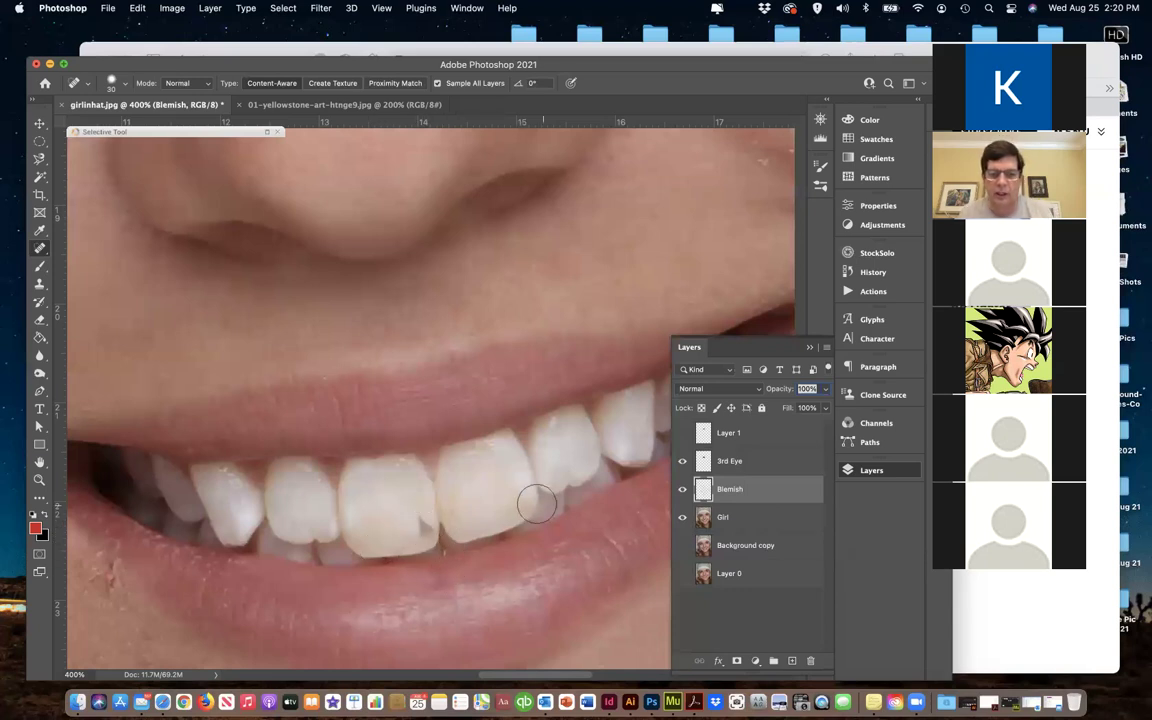
left_click_drag(401, 520, 411, 527)
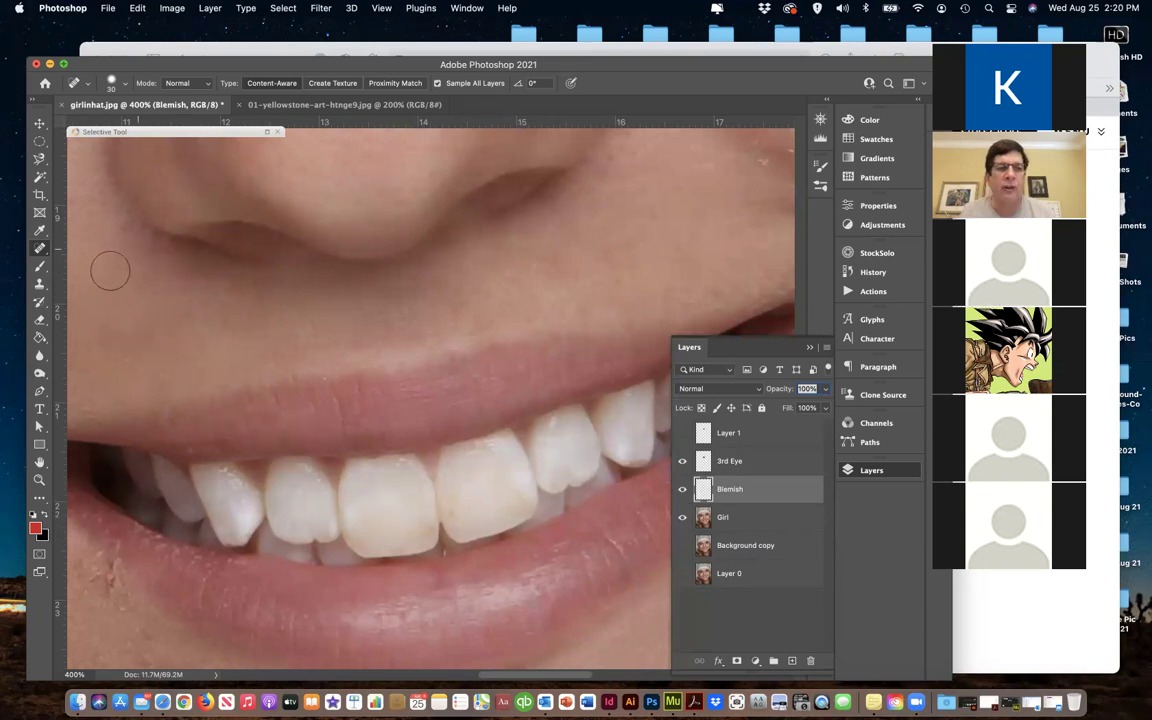
Switch to the Clone Stamp Tool for retouching the teeth on the Blemish layer
left_click(40, 283)
left_click(107, 283)
left_click(343, 476)
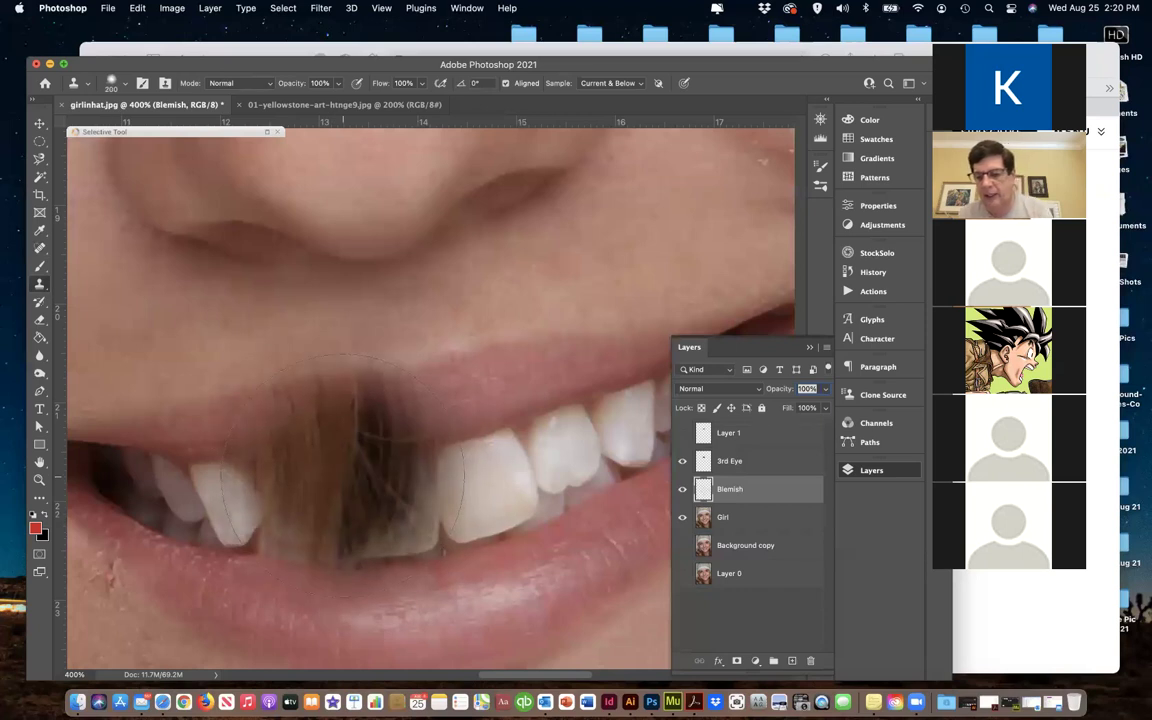
key("super+z")
key("super+z")
Reduce the Clone Stamp to 20 px and clone clean enamel over the yellow stain on the girl's front tooth
key("bracketleft")
key("bracketleft")
key("bracketleft")
key("bracketleft")
key("bracketleft")
left_click(381, 488)
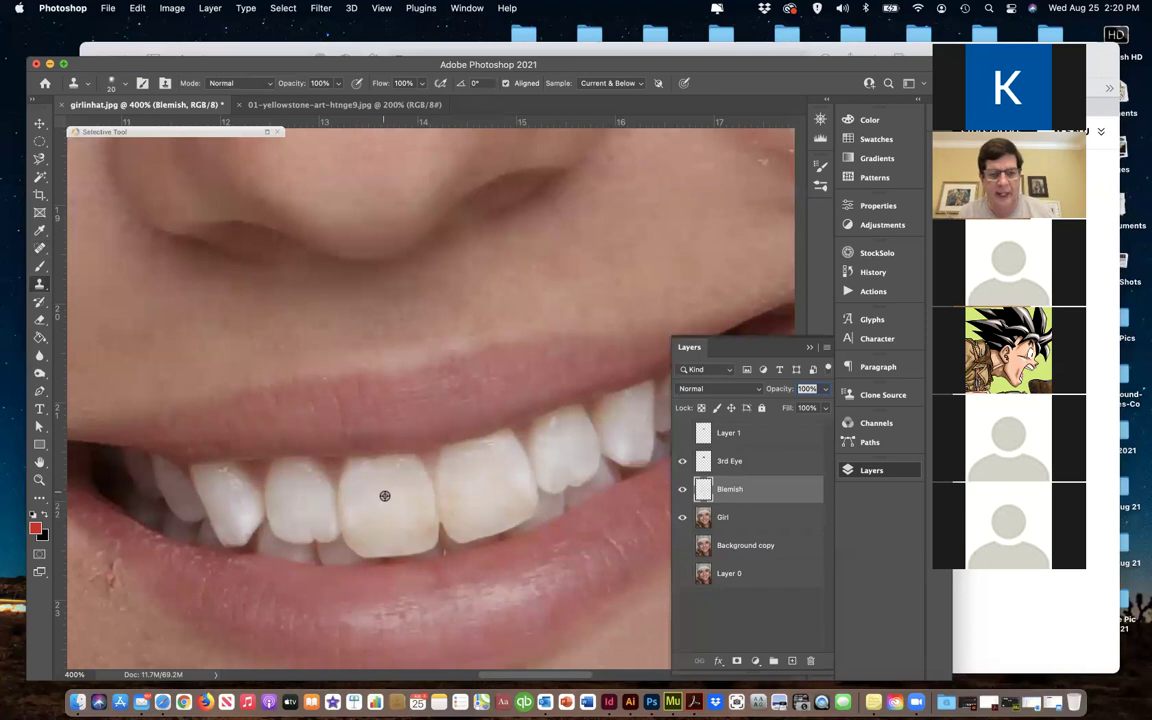
mouse_move(385, 509)
left_mouse_down()
mouse_move(427, 525)
mouse_move(398, 540)
mouse_move(380, 514)
mouse_move(368, 517)
mouse_move(391, 546)
mouse_move(363, 540)
left_mouse_up()
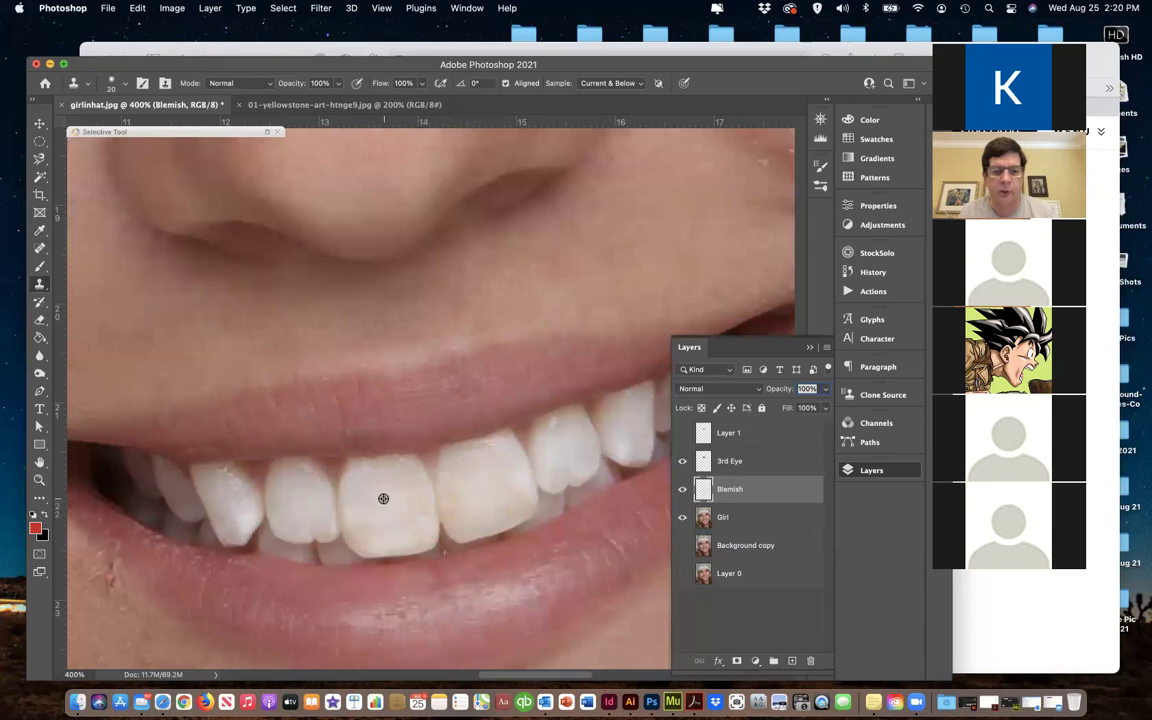
mouse_move(385, 530)
left_mouse_down()
mouse_move(363, 525)
mouse_move(378, 540)
mouse_move(361, 540)
mouse_move(355, 522)
mouse_move(378, 531)
mouse_move(363, 516)
left_mouse_up()
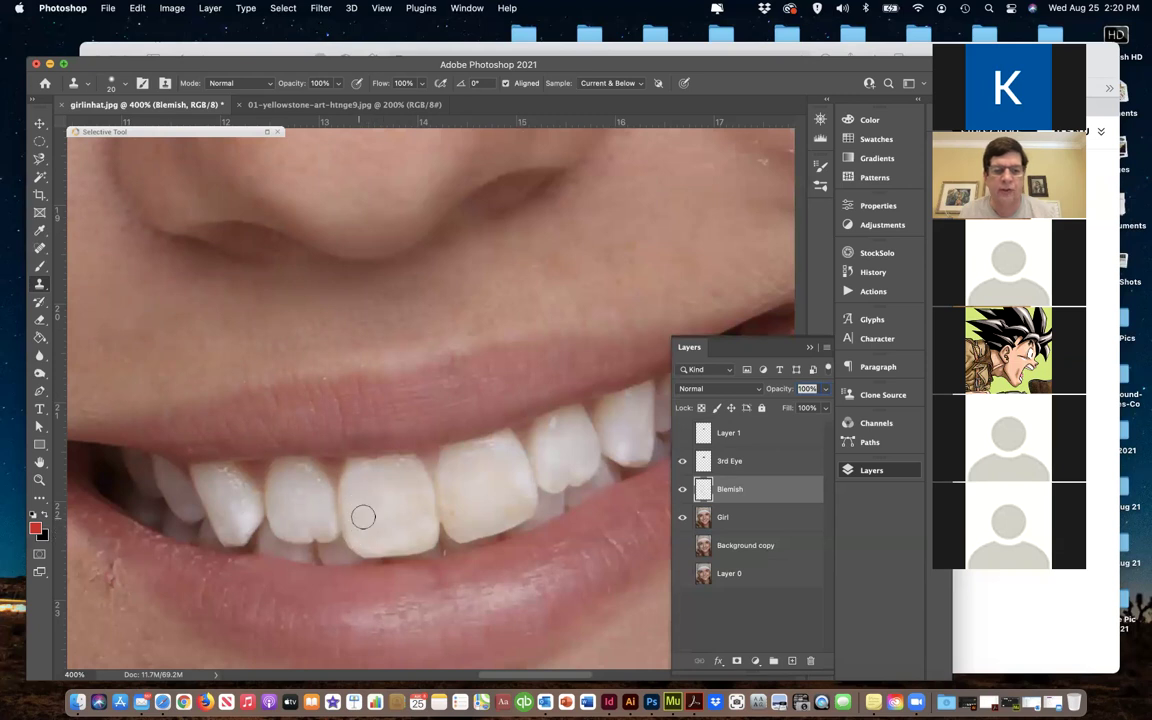
Clone clean enamel over the spots on the second front tooth and the smaller tooth beside it with the 20 px Clone Stamp
mouse_move(476, 493)
left_mouse_down()
mouse_move(482, 482)
mouse_move(455, 506)
mouse_move(473, 519)
mouse_move(455, 489)
mouse_move(476, 489)
mouse_move(453, 493)
left_mouse_up()
left_click(480, 513, "alt")
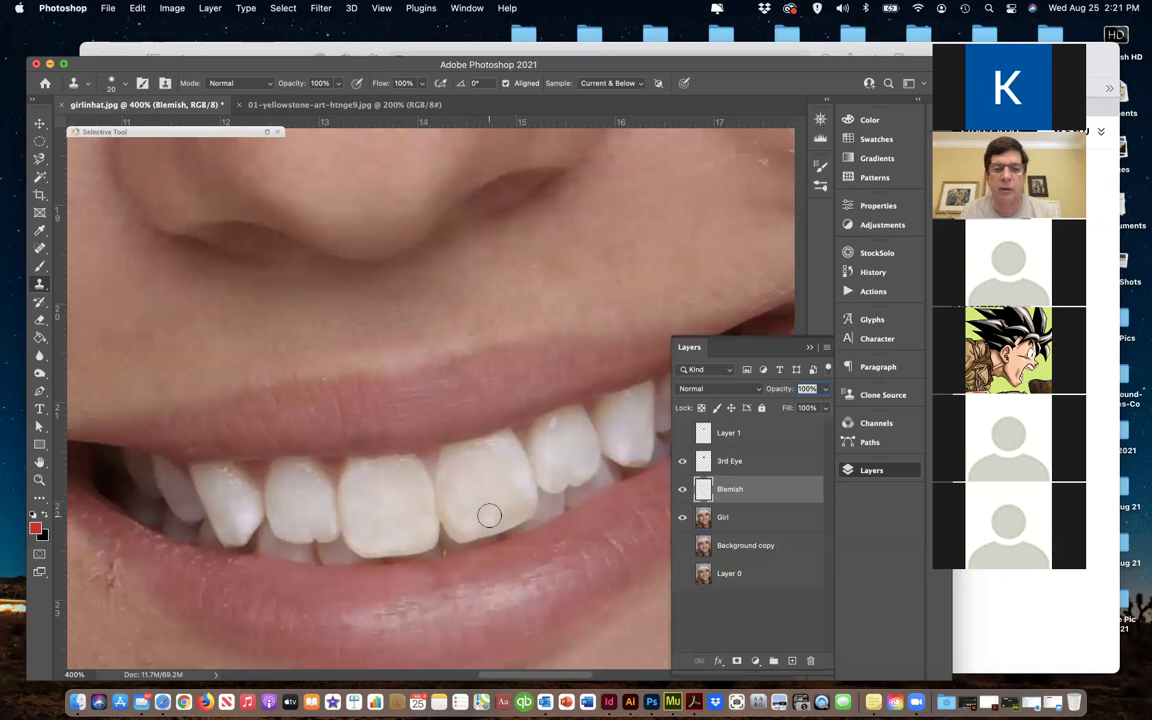
mouse_move(499, 508)
left_mouse_down()
mouse_move(514, 494)
mouse_move(476, 519)
mouse_move(492, 490)
mouse_move(486, 465)
mouse_move(481, 494)
left_mouse_up()
left_click(567, 451, "alt")
left_click_drag(560, 468, 561, 471)
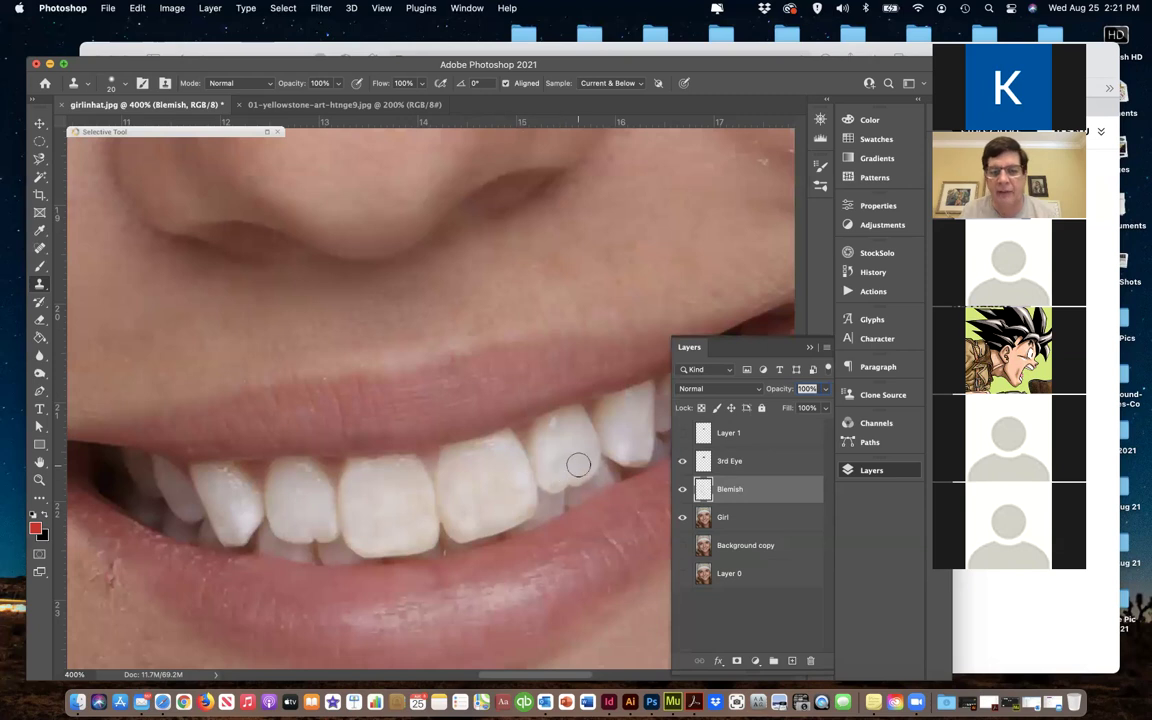
left_click(561, 452, "alt")
left_click_drag(571, 471, 558, 472)
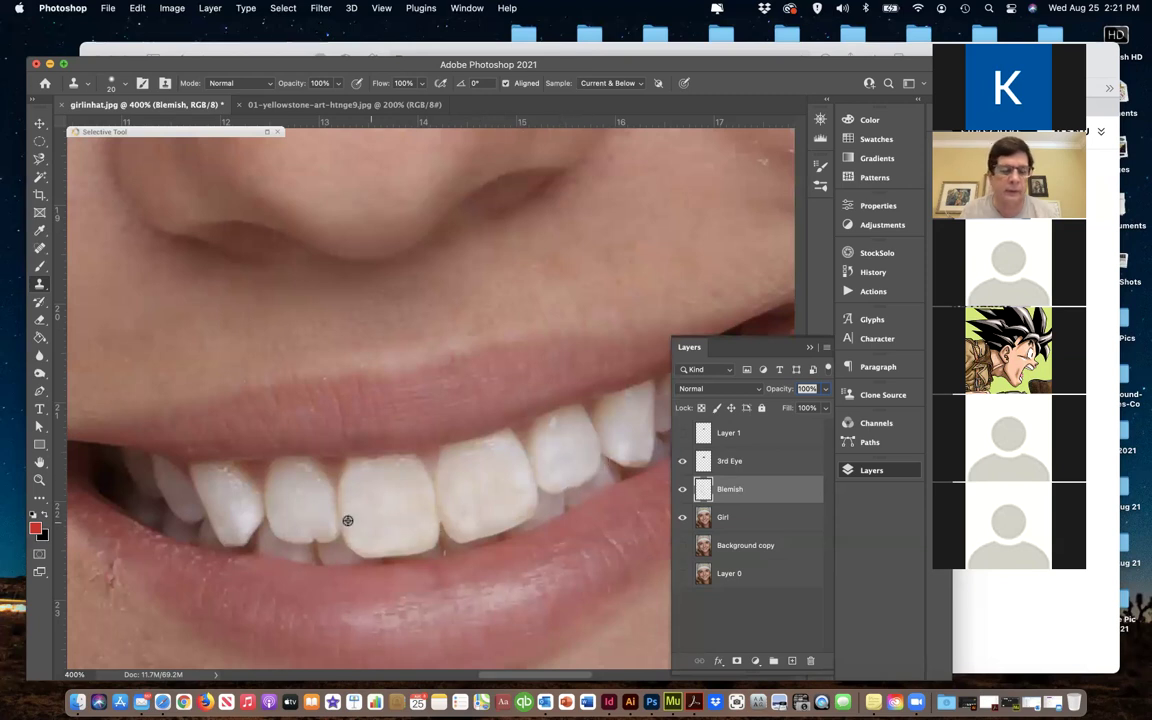
Clone clean enamel over the marks on the two teeth beside the first retouched front tooth with the 20 px Clone Stamp
left_click(299, 507, "alt")
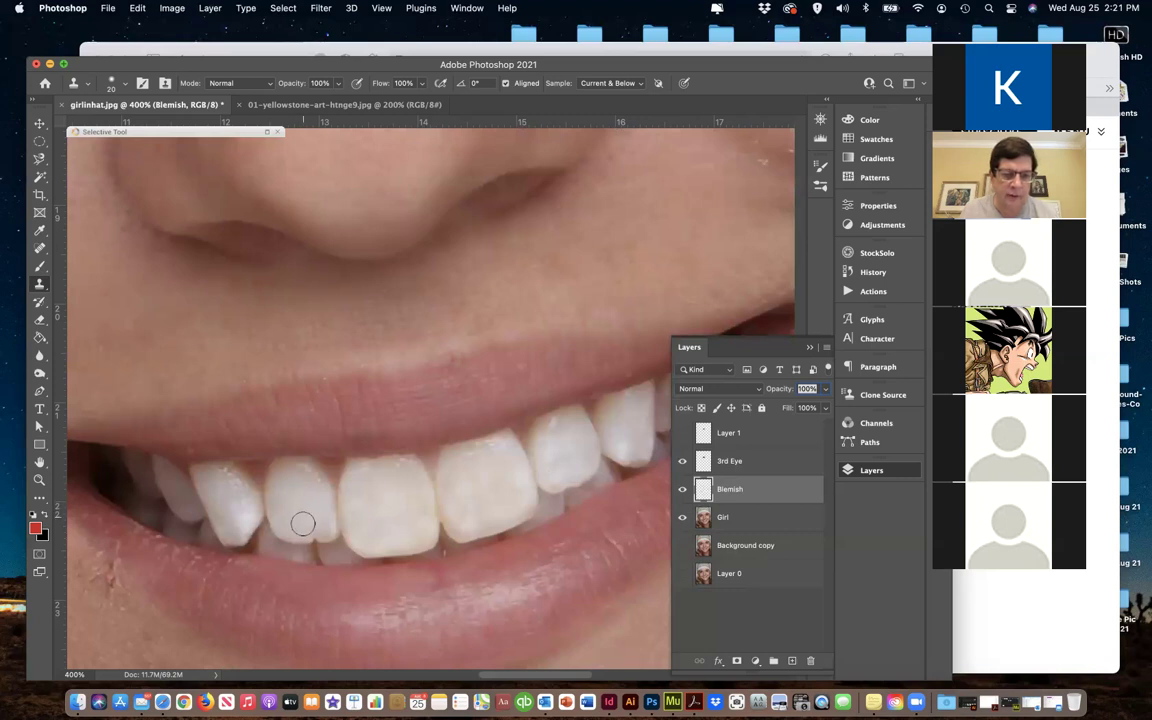
mouse_move(306, 530)
left_mouse_down()
mouse_move(321, 527)
mouse_move(304, 526)
left_mouse_up()
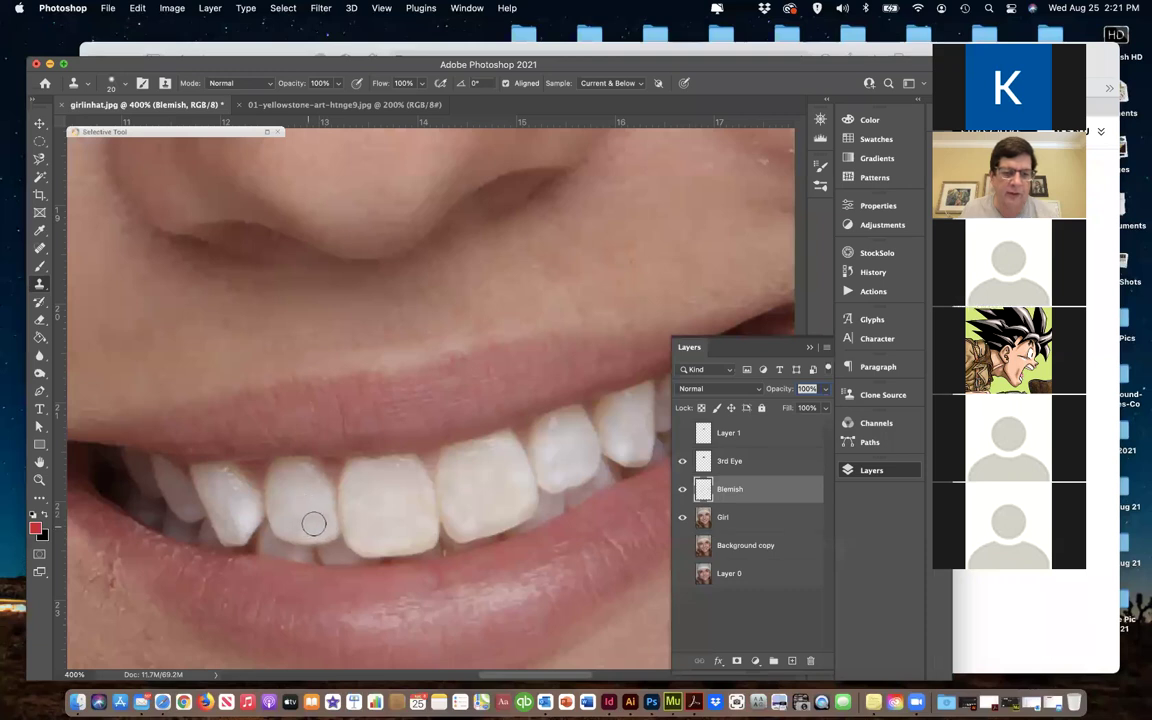
left_click(219, 481, "alt")
mouse_move(224, 516)
left_mouse_down()
mouse_move(239, 515)
mouse_move(219, 478)
mouse_move(245, 535)
mouse_move(226, 501)
mouse_move(230, 512)
left_mouse_up()
left_click(229, 515, "alt")
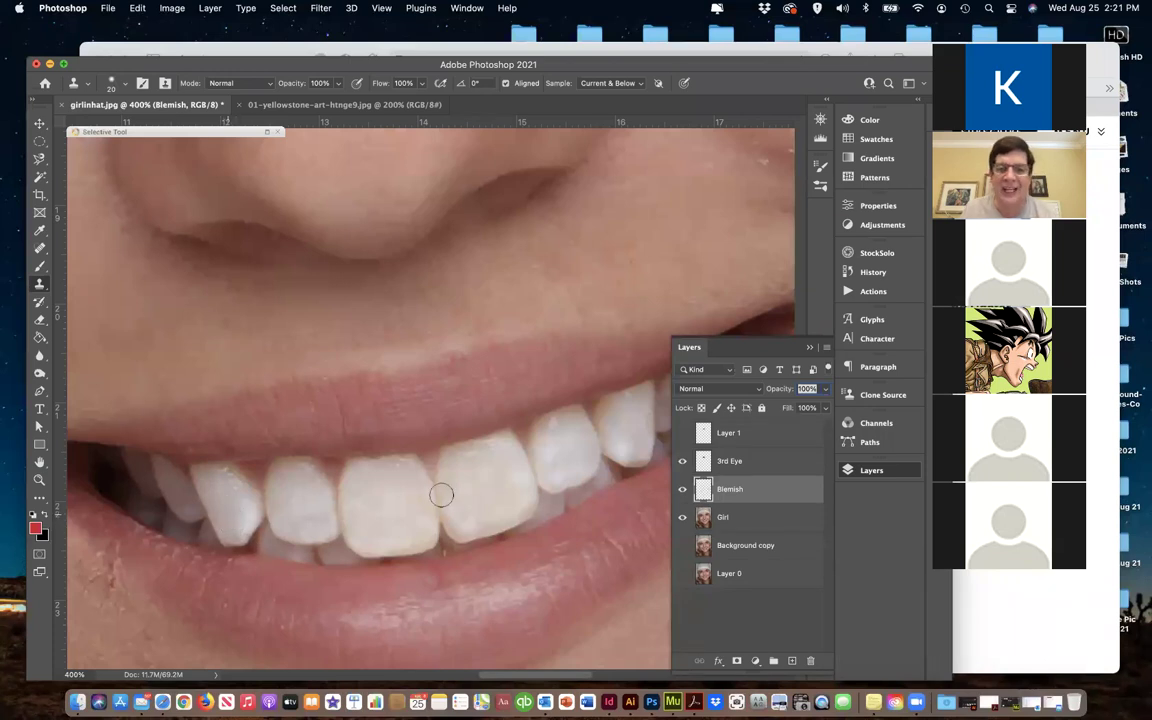
Clone clean enamel over the lower part of the pointed tooth nearest the far mouth corner with the 20 px Clone Stamp
left_click(631, 431, "alt")
mouse_move(620, 443)
left_mouse_down()
mouse_move(636, 450)
mouse_move(625, 440)
mouse_move(620, 452)
mouse_move(632, 437)
mouse_move(626, 451)
left_mouse_up()
left_click(624, 428, "alt")
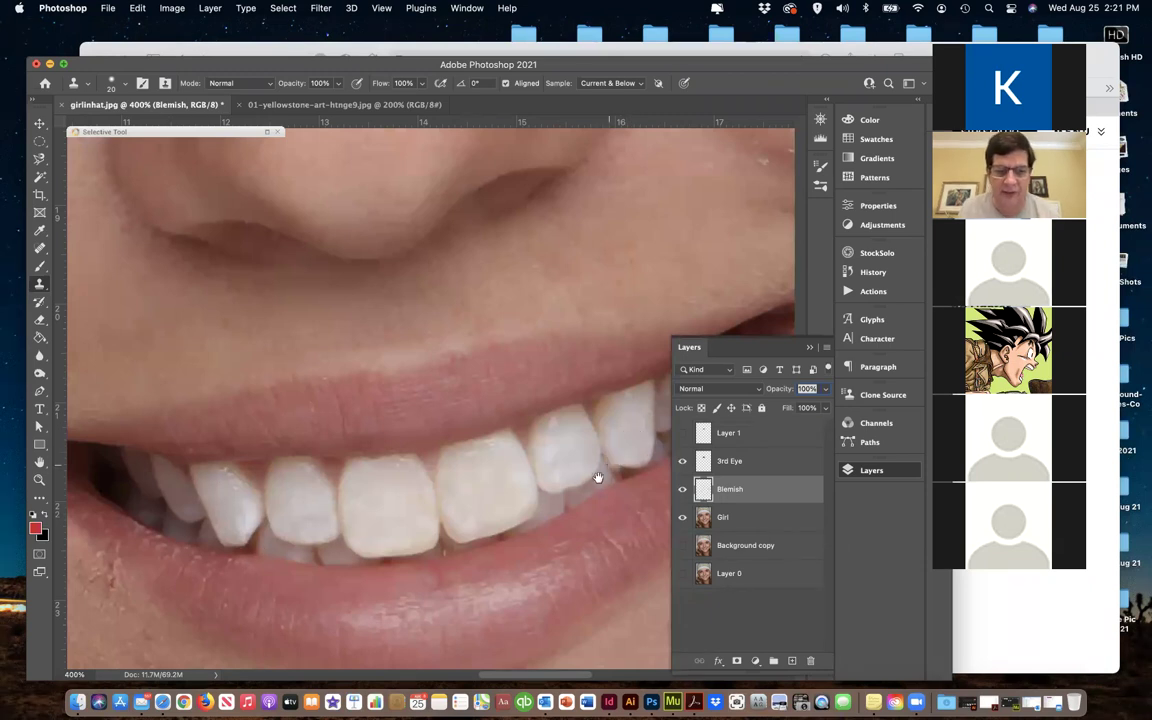
Compare the teeth before and after retouching by hiding the Blemish layer and showing it again
scroll(576, 494, "right", 5)
scroll(576, 496, "right", 1)
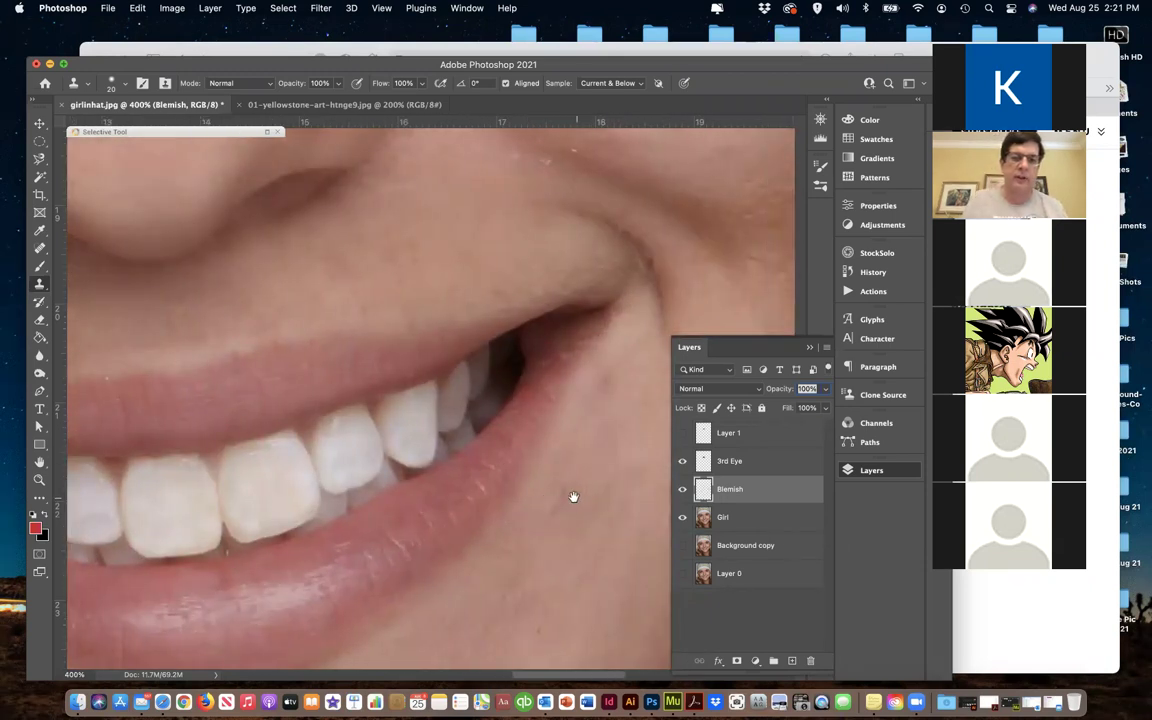
left_click(682, 489)
scroll(668, 492, "left", 2)
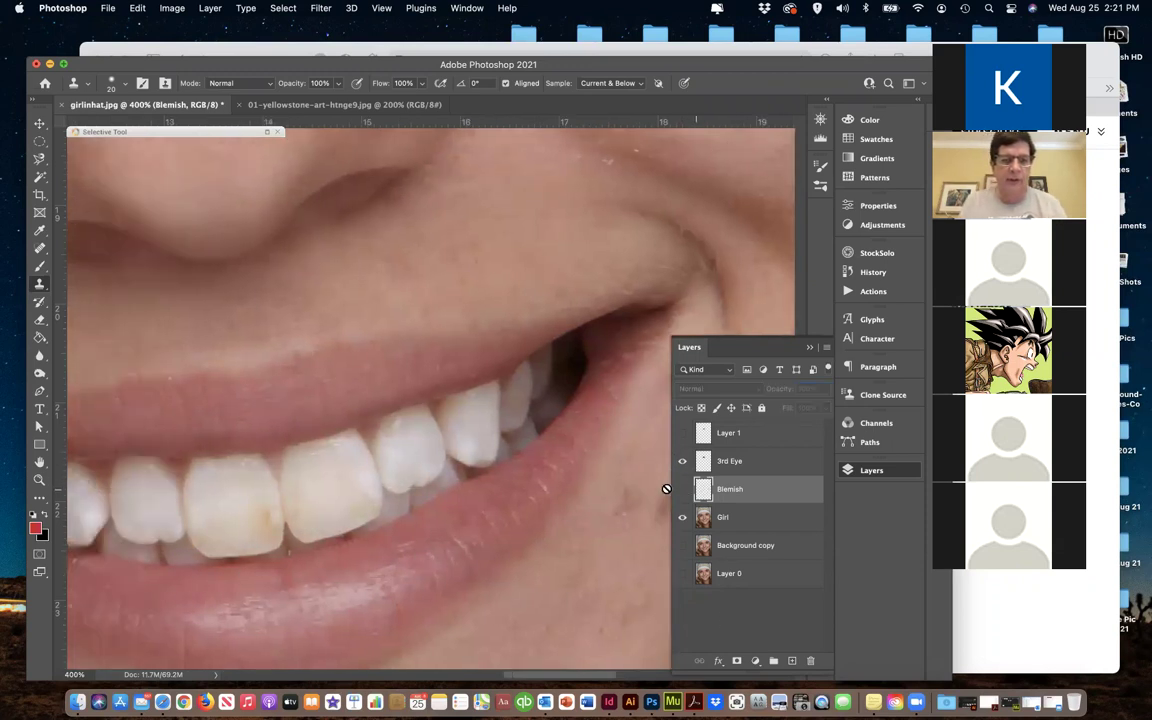
left_click(682, 489)
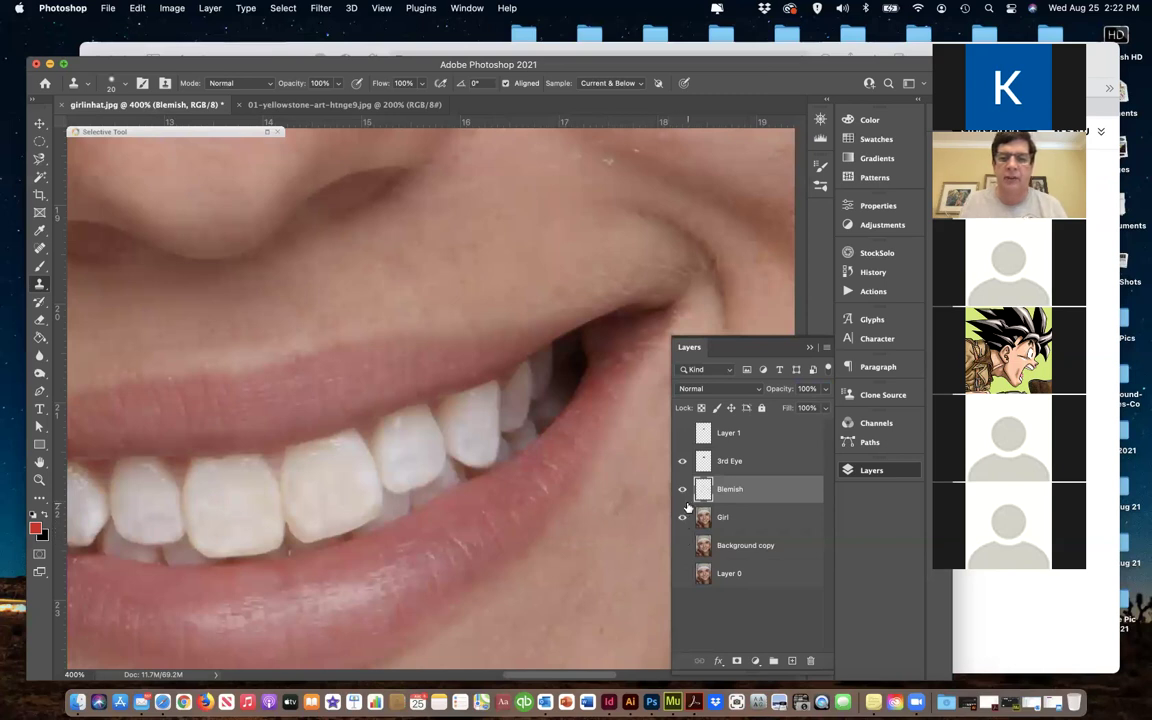
View the whole portrait at 50% with the 3rd Eye layer hidden, and show the layer again
key("super+1")
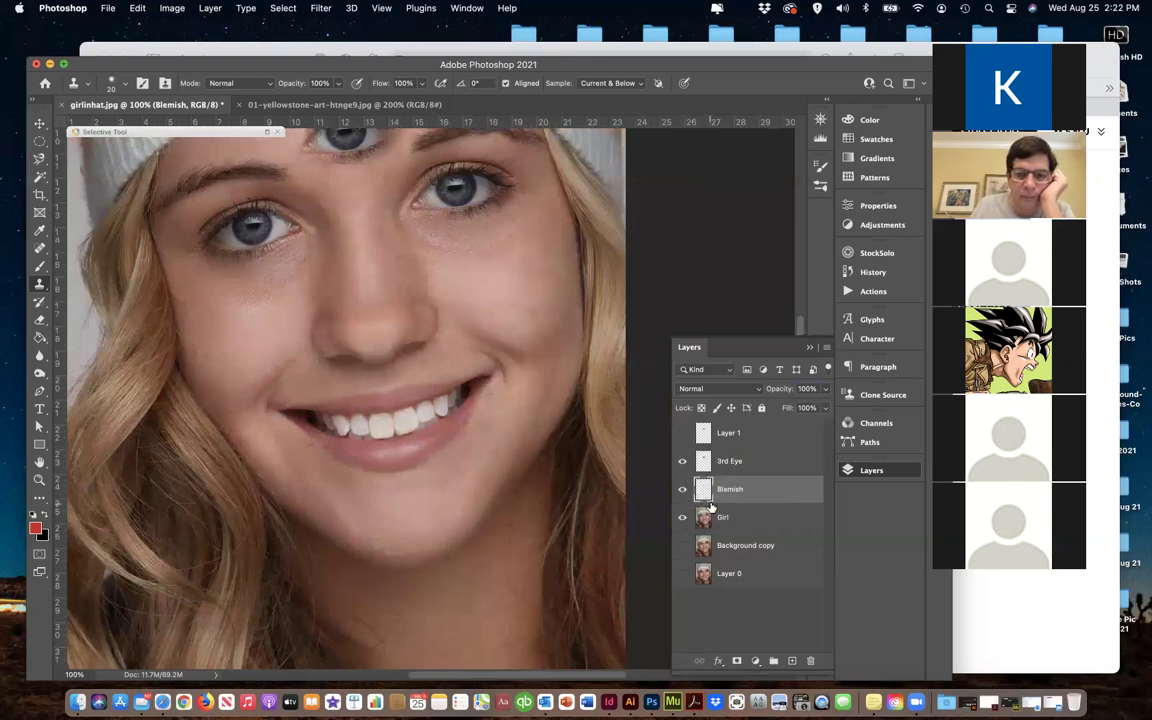
key("super+minus")
key("super+minus")
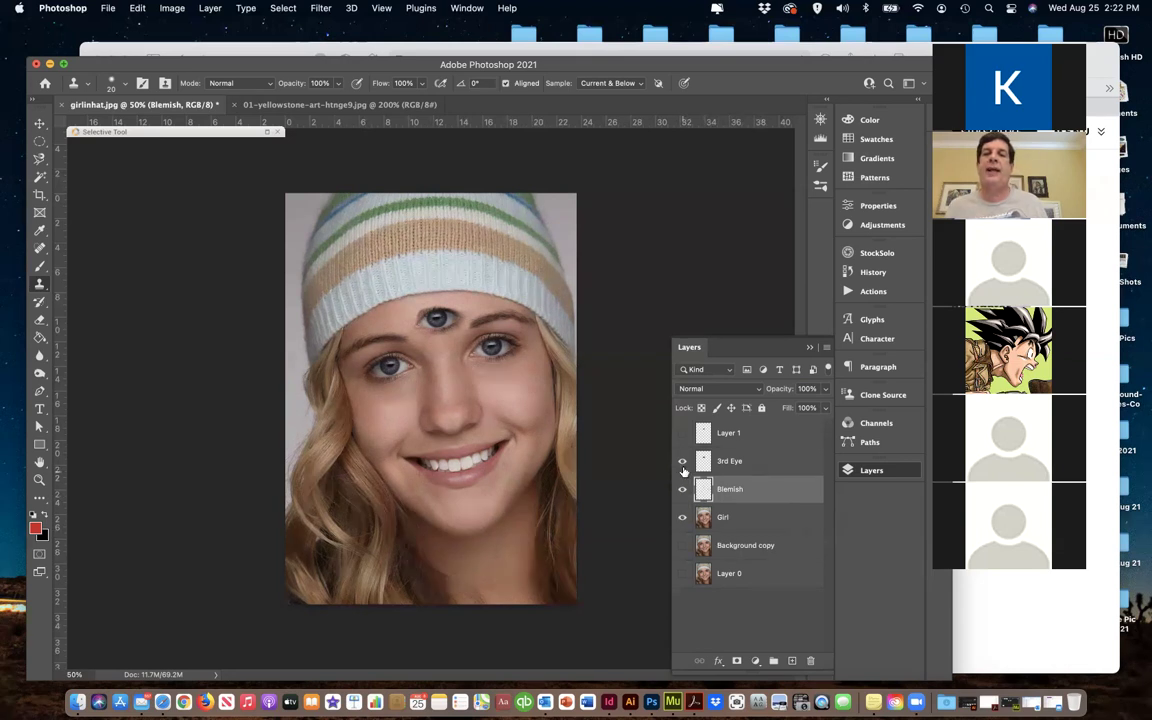
left_click(682, 464)
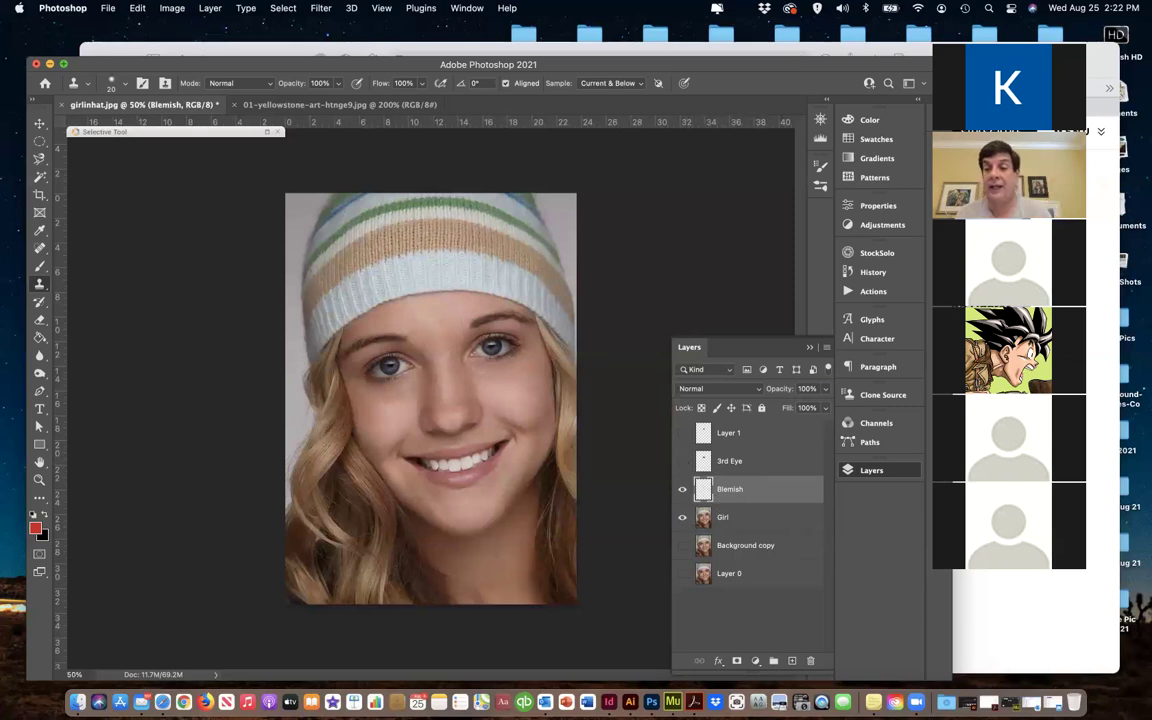
left_click(682, 464)
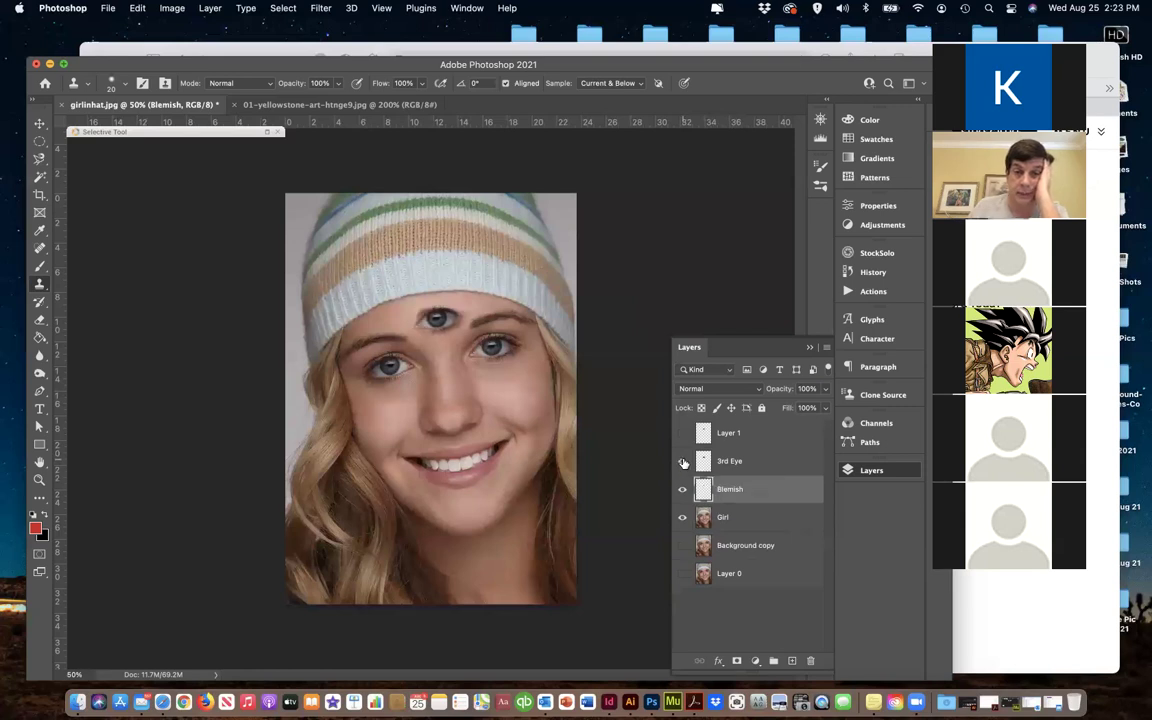
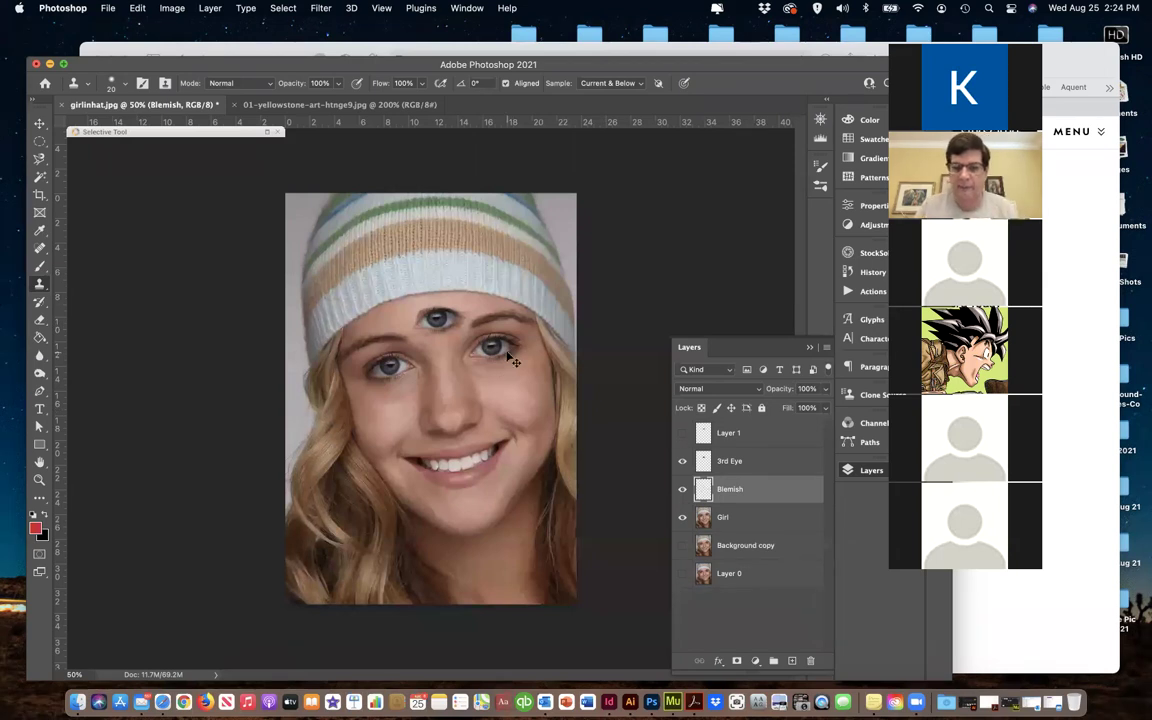
Add a new layer at the top of the stack and hide the 3rd Eye and Blemish layers
left_click(40, 122)
left_click(245, 291)
key("super+plus")
key("super+plus")
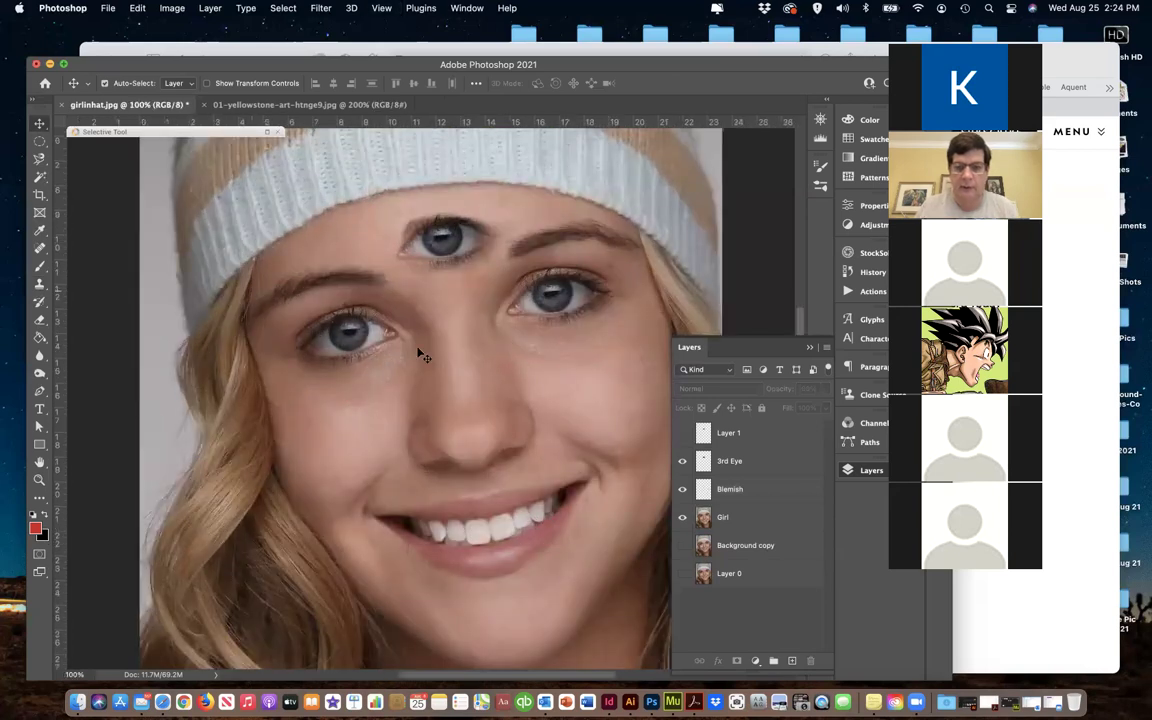
left_click(791, 661)
left_click(682, 461)
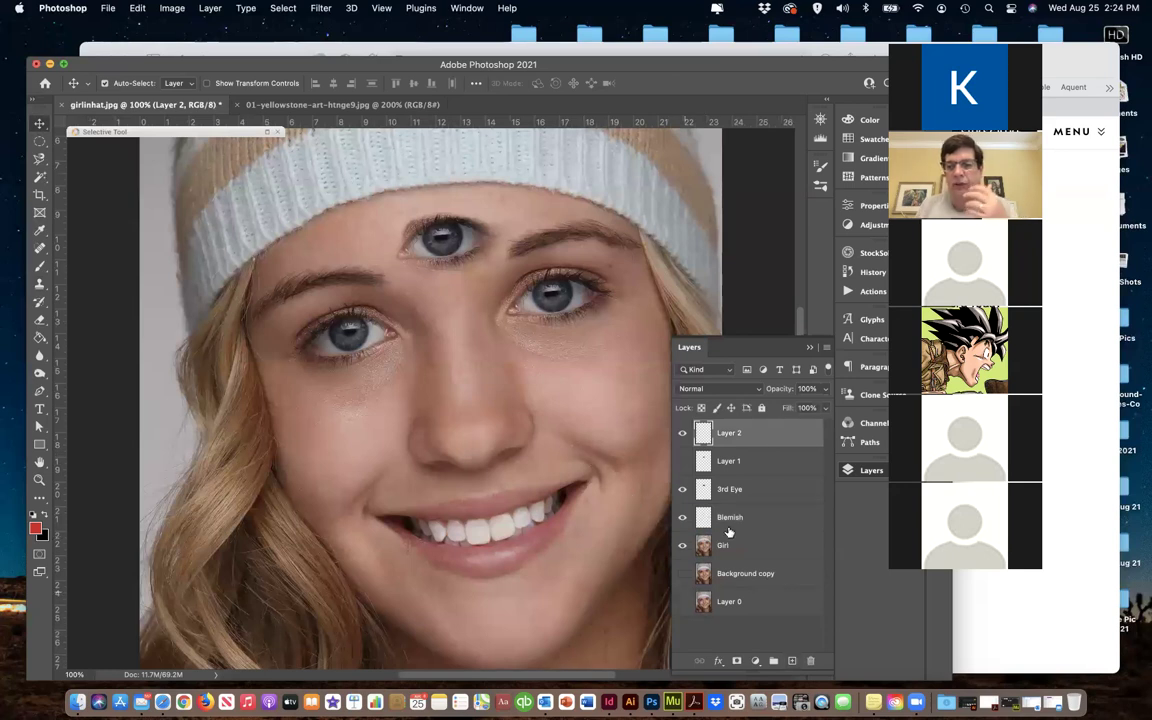
left_click(682, 489)
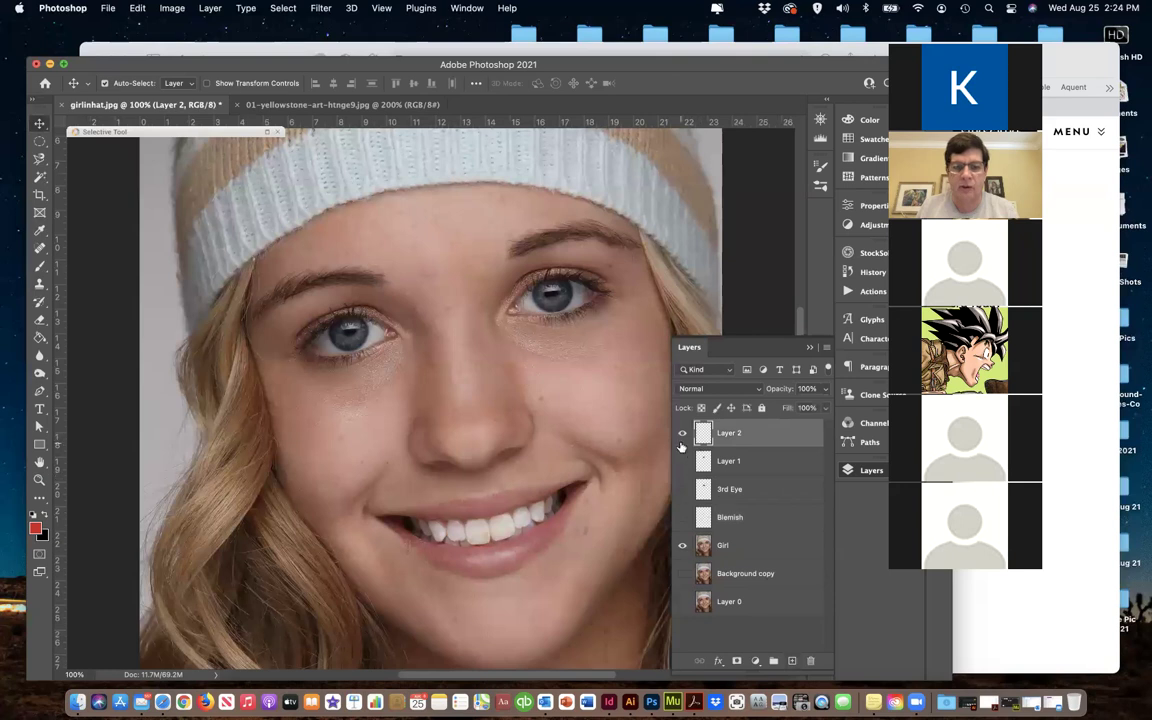
Clone the girl's nose onto her neighbouring cheek on Layer 2 with the Clone Stamp Tool, enlarging the brush to 700 px
left_click(40, 285)
left_click_drag(40, 287, 97, 289)
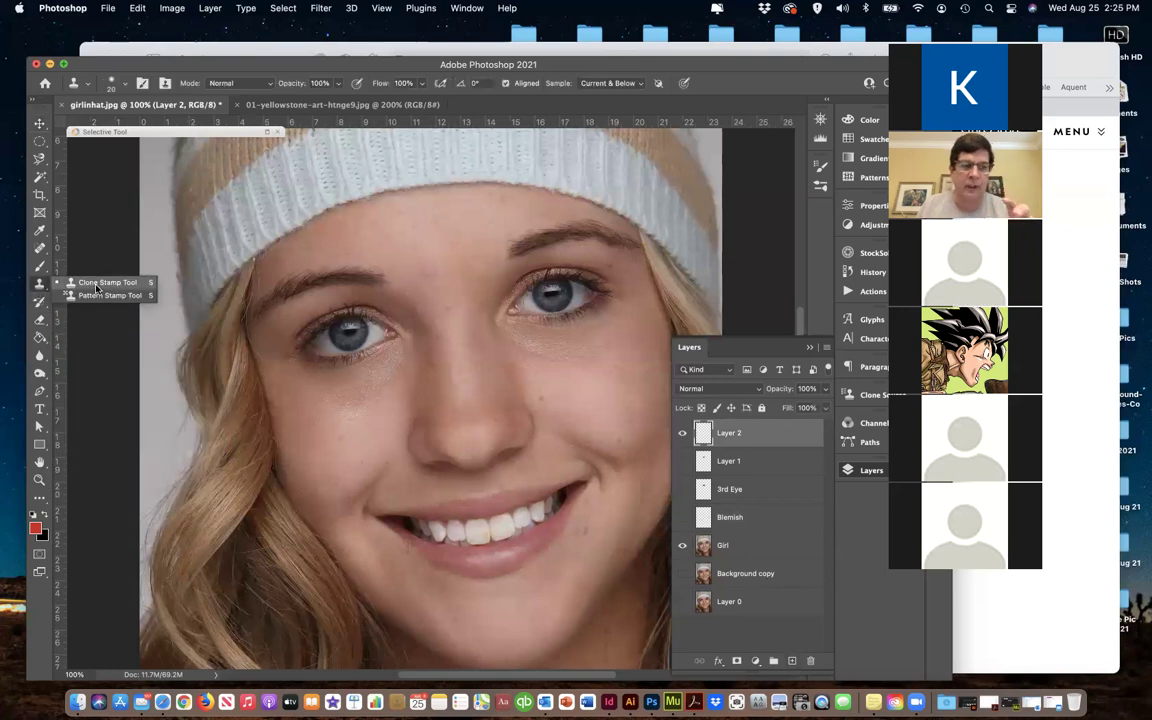
left_click(97, 289)
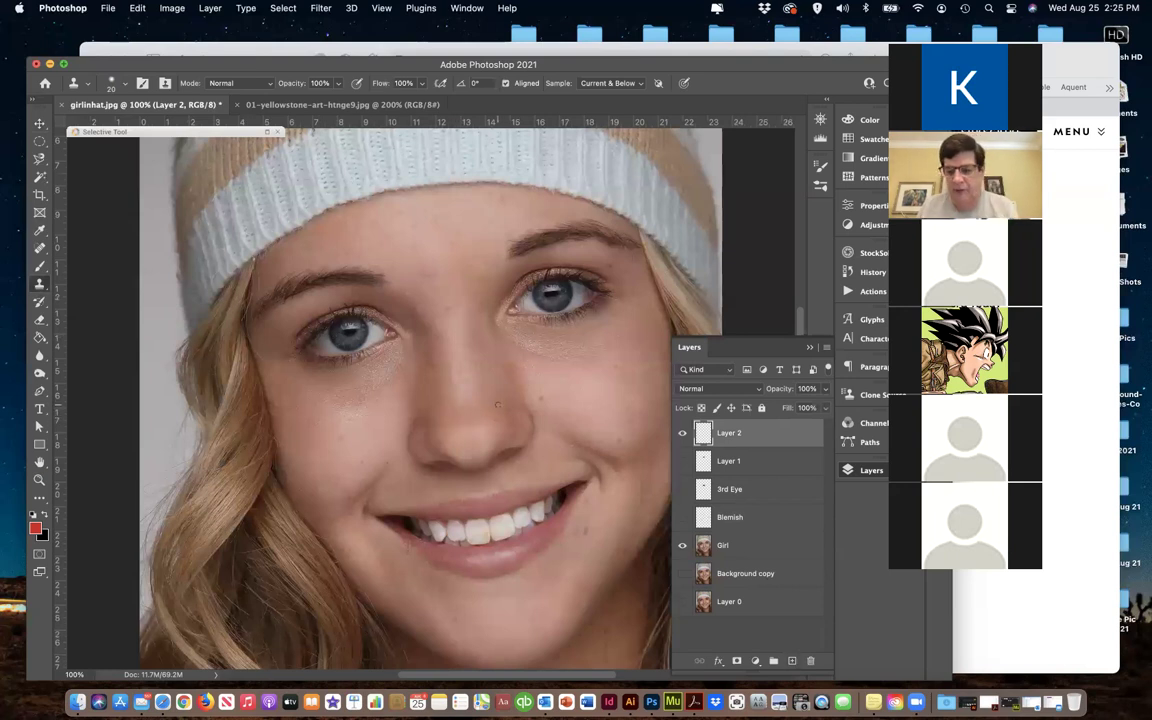
key("bracketright")
key("bracketright")
key("bracketright")
key("bracketright")
key("bracketright")
key("bracketright")
key("bracketright")
key("bracketright")
key("bracketright")
key("bracketright")
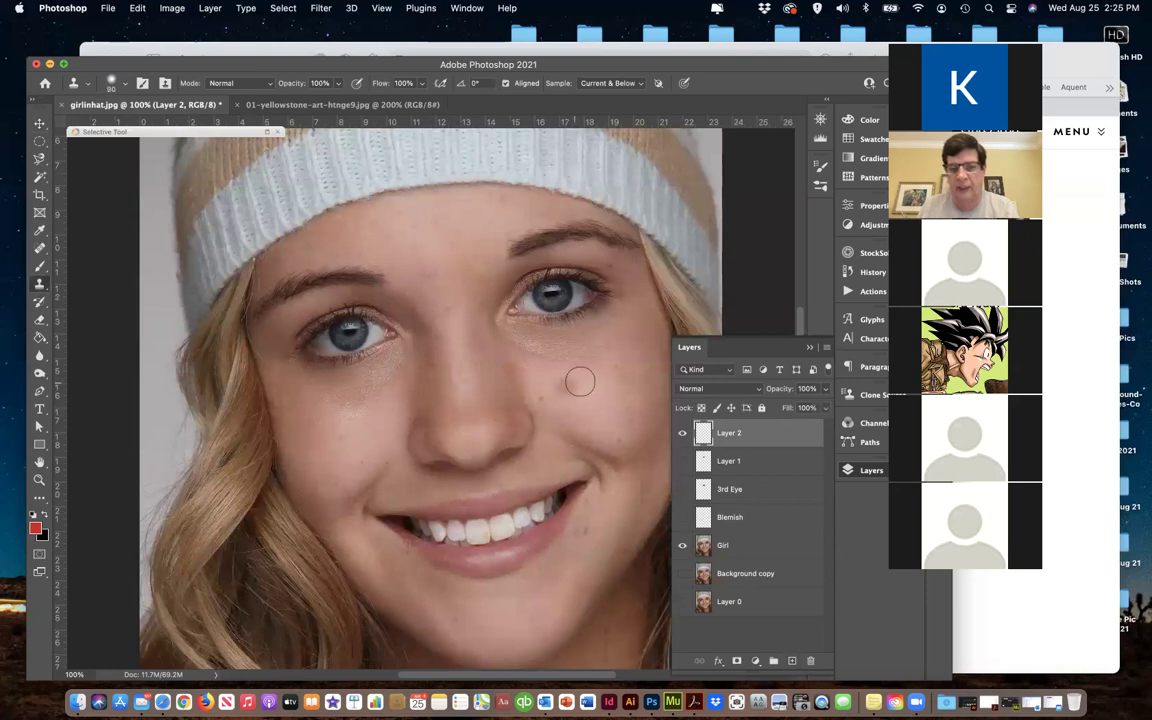
key("bracketright")
key("bracketright")
key("bracketright")
key("bracketright")
key("bracketright")
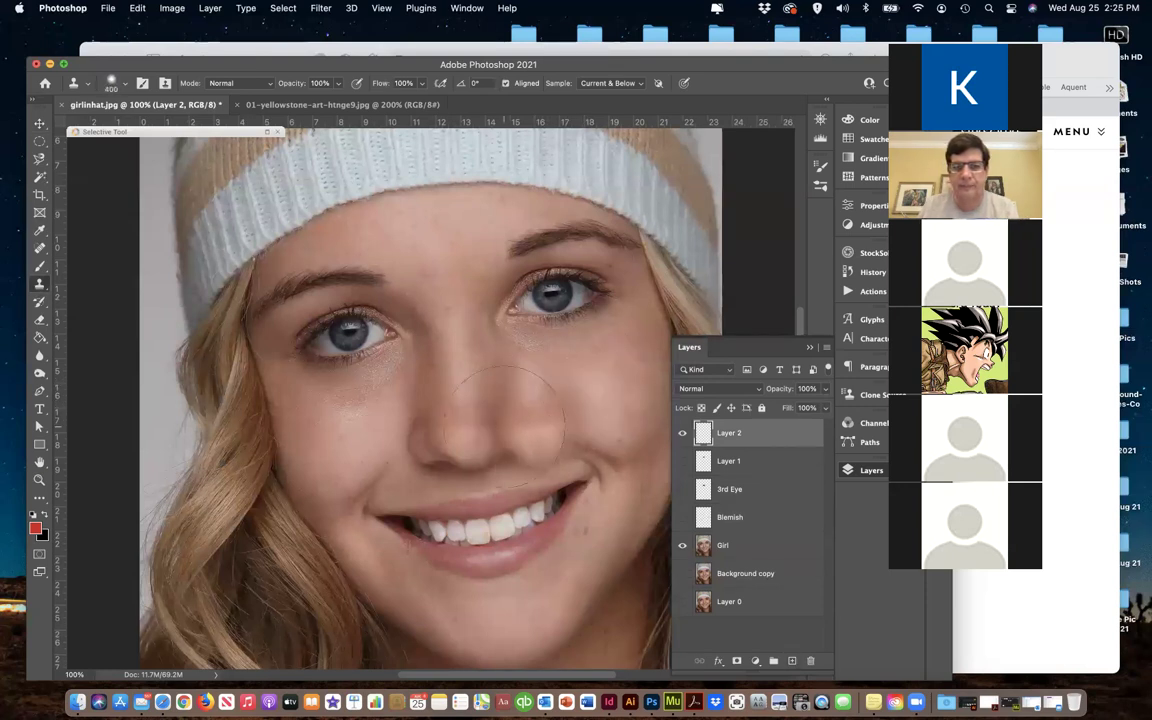
key("bracketright")
key("bracketright")
key("bracketright")
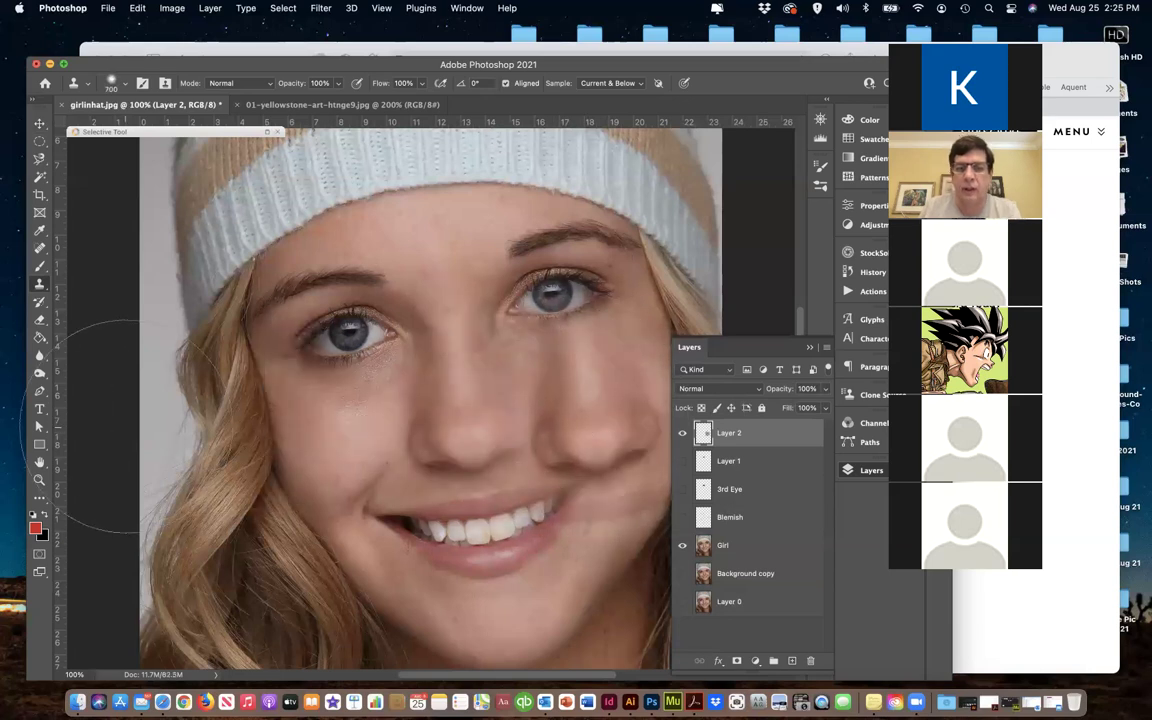
scroll(85, 425, "right", 5)
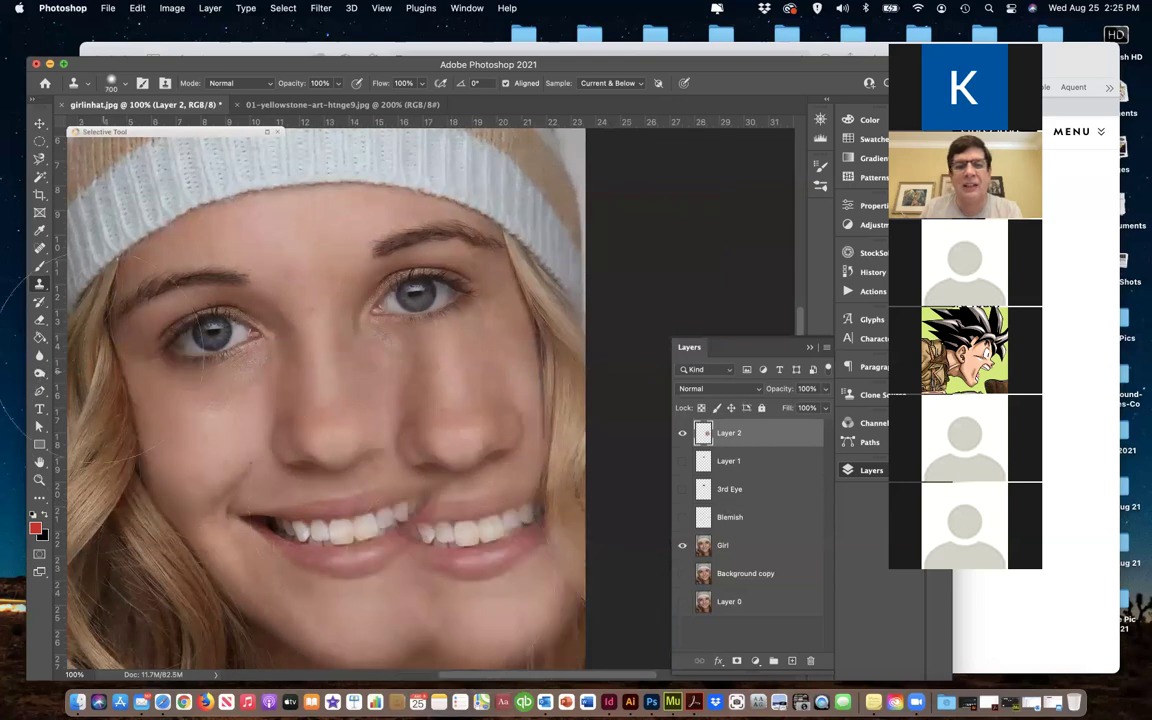
Erase the cloned lip and skin remnants beneath the second nose on Layer 2 with the 100 px Eraser
left_click(40, 124)
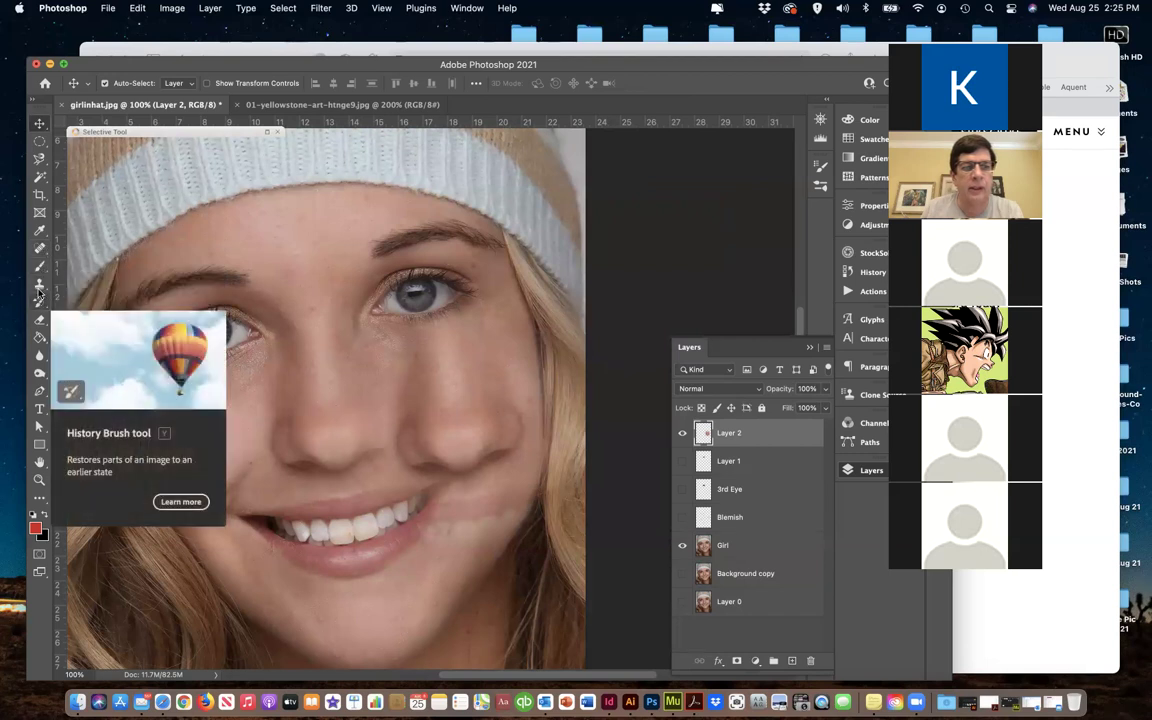
left_click(40, 320)
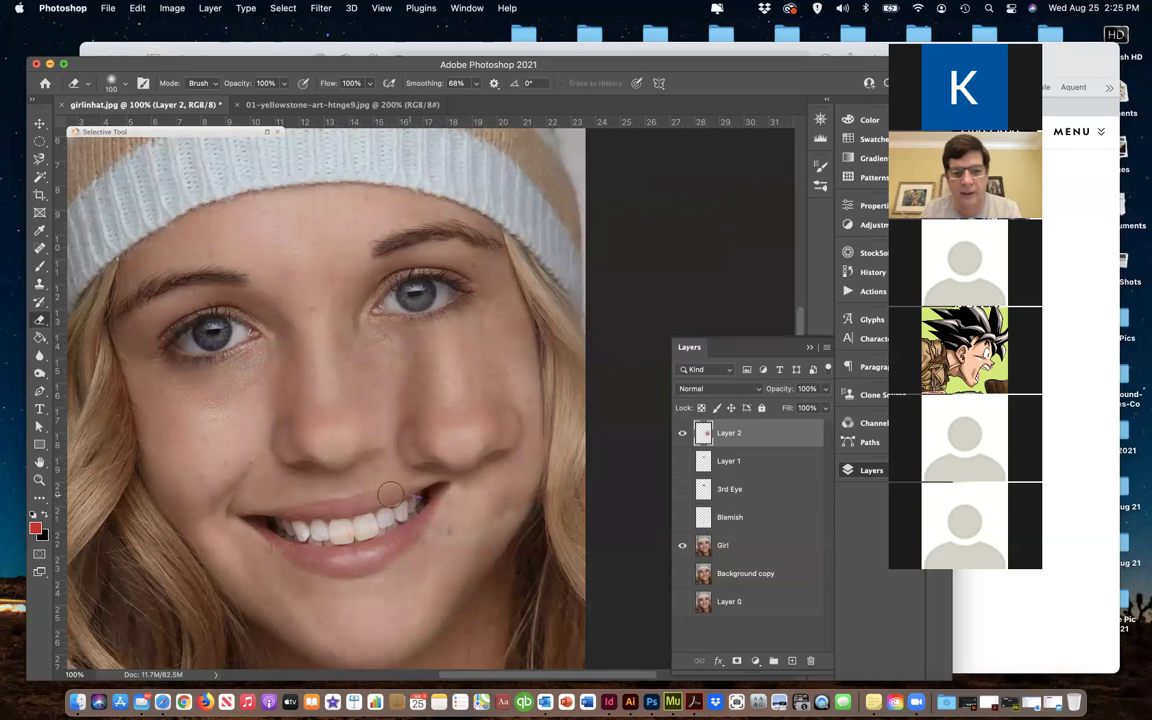
mouse_move(423, 467)
left_mouse_down()
mouse_move(470, 494)
mouse_move(541, 490)
left_mouse_up()
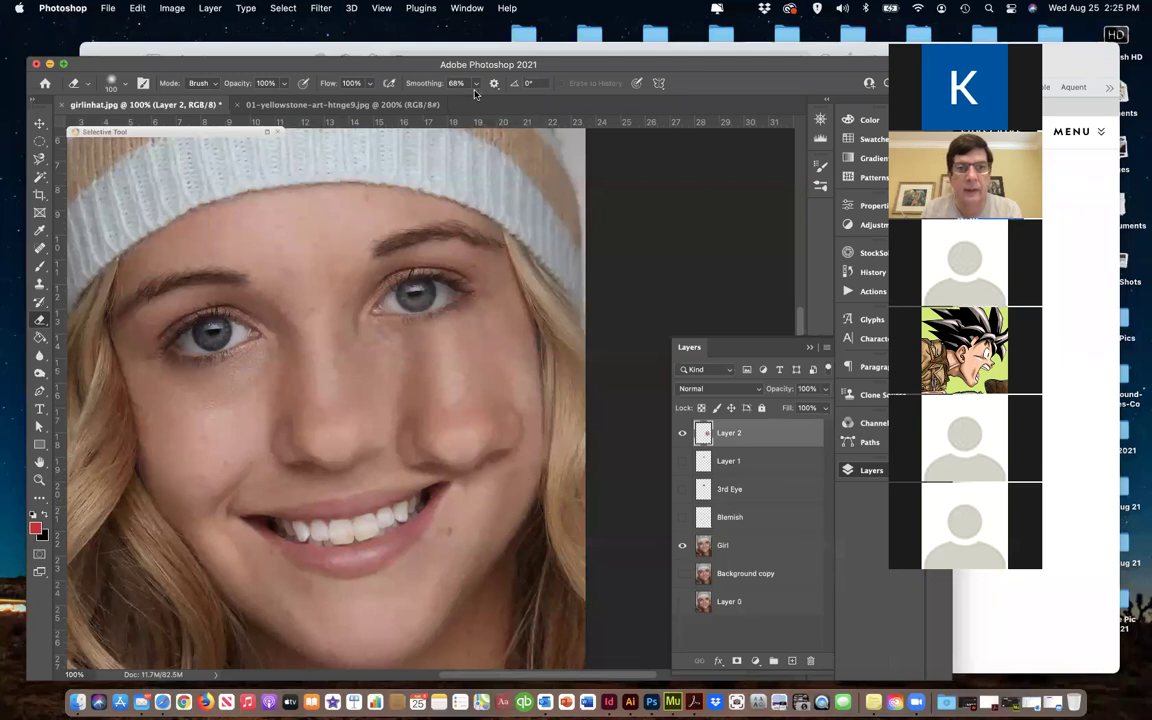
Set the Eraser's smoothing to 0% and erase more of the cloned skin around the second nose
left_click(476, 85)
left_click_drag(377, 97, 380, 98)
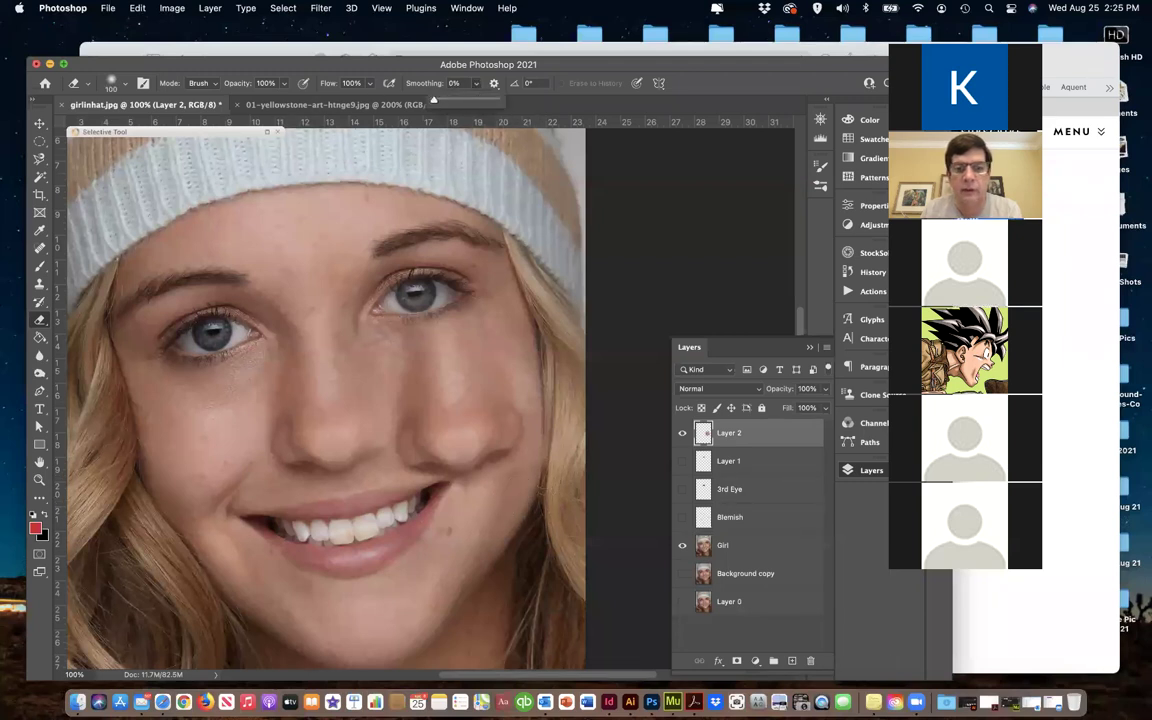
key("Return")
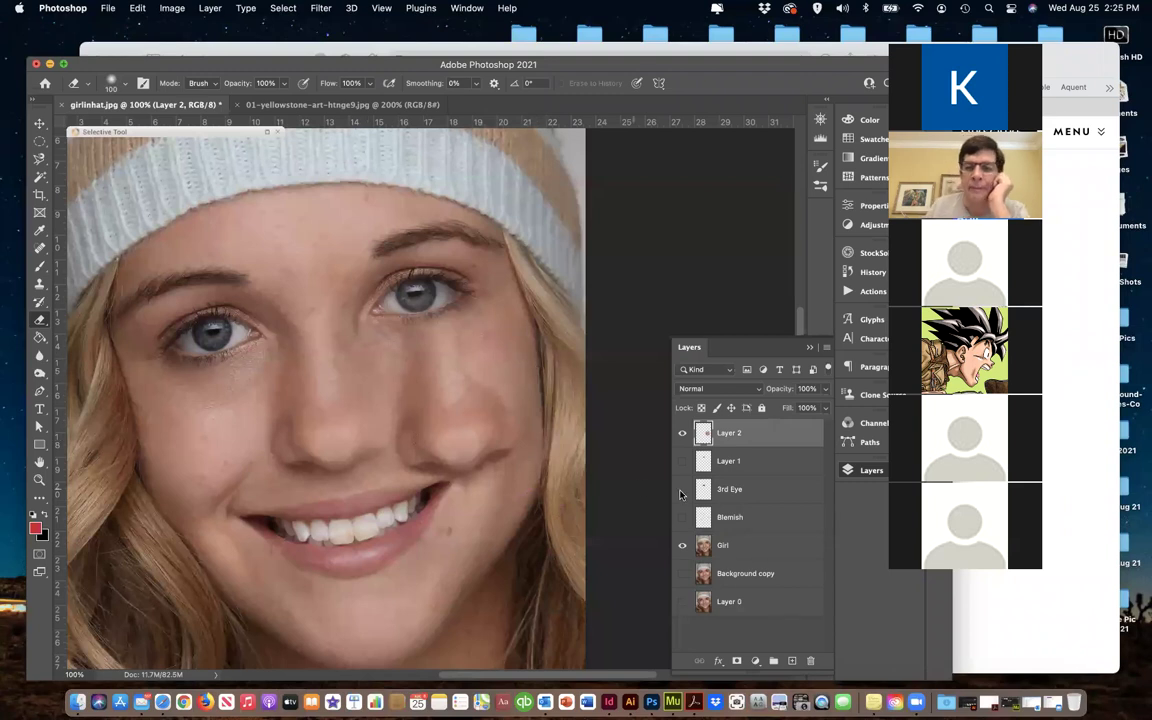
Add a new layer above Layer 2, set the Brush Tool's foreground to black, and undo a trial stroke between the noses
left_click(792, 661)
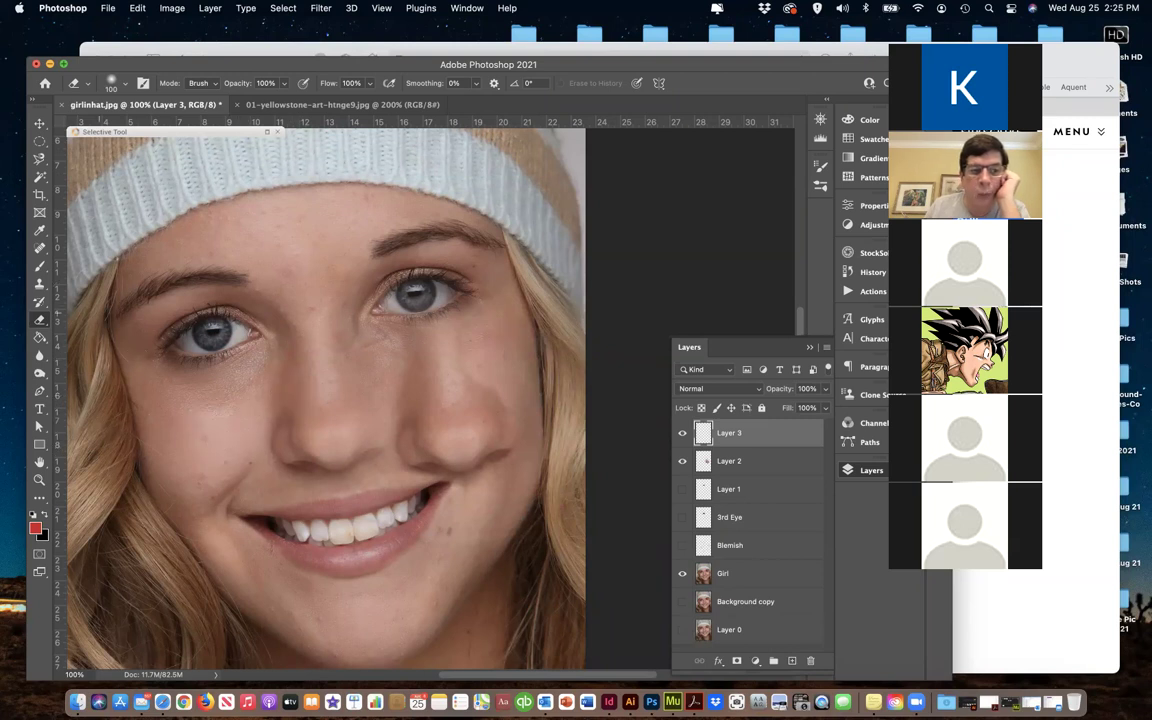
left_click_drag(40, 265, 80, 265)
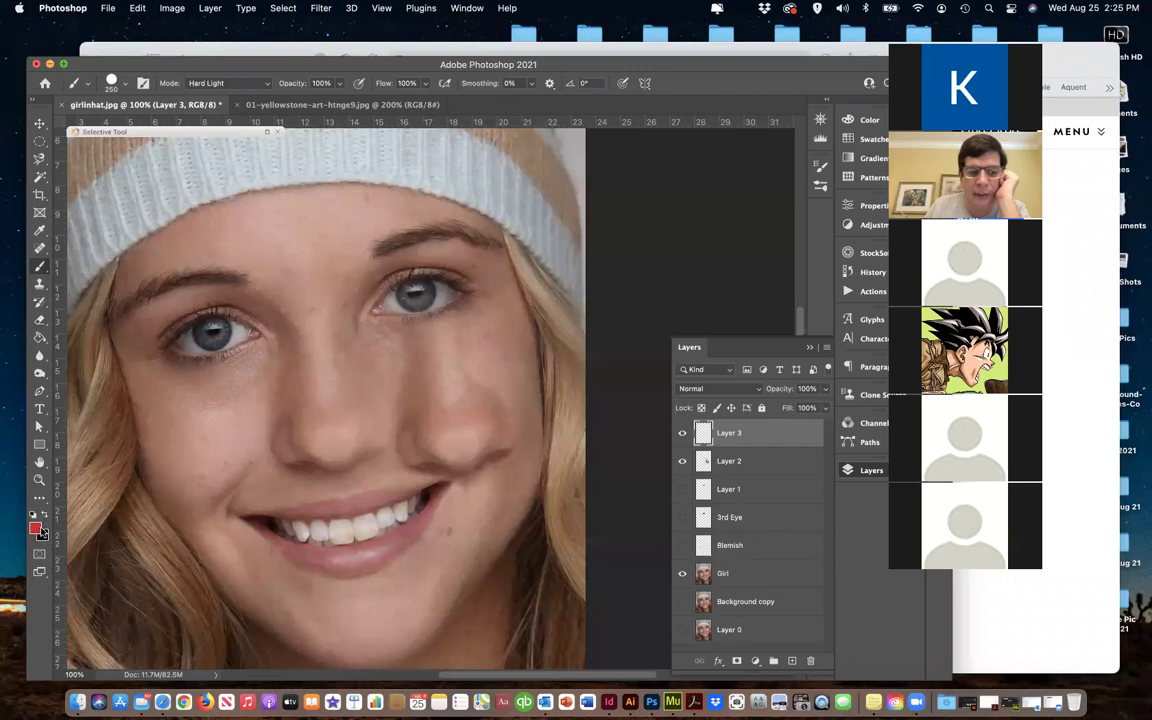
left_click(44, 516)
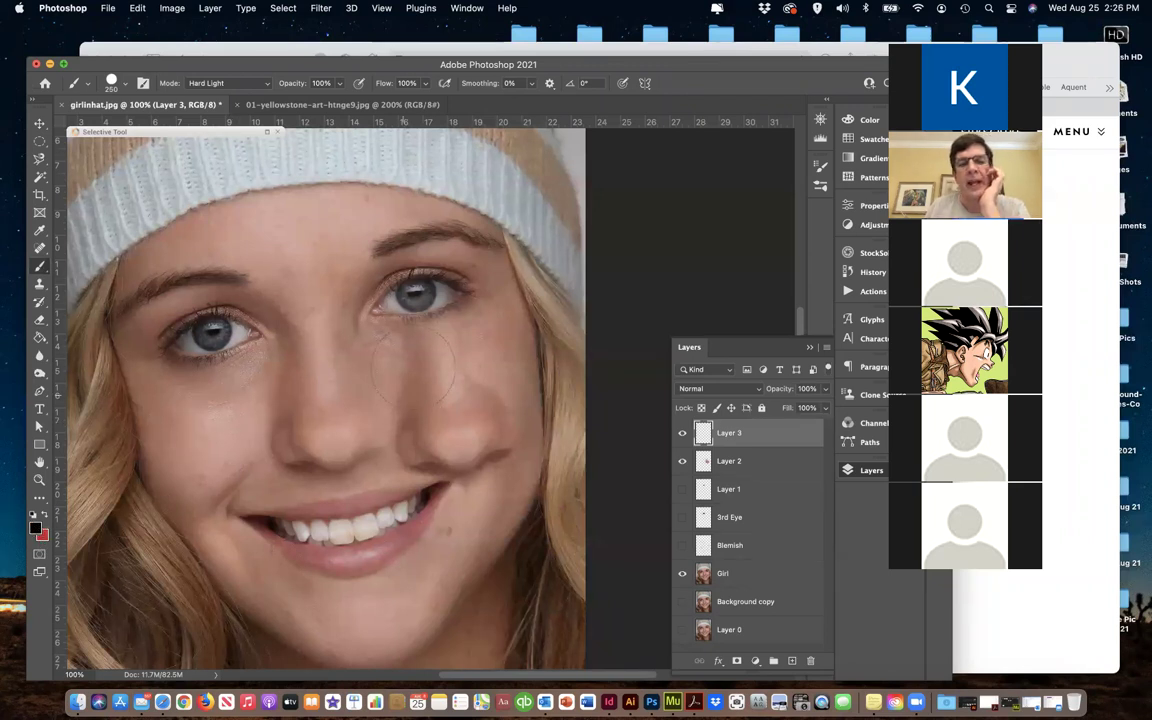
left_click_drag(408, 355, 386, 460)
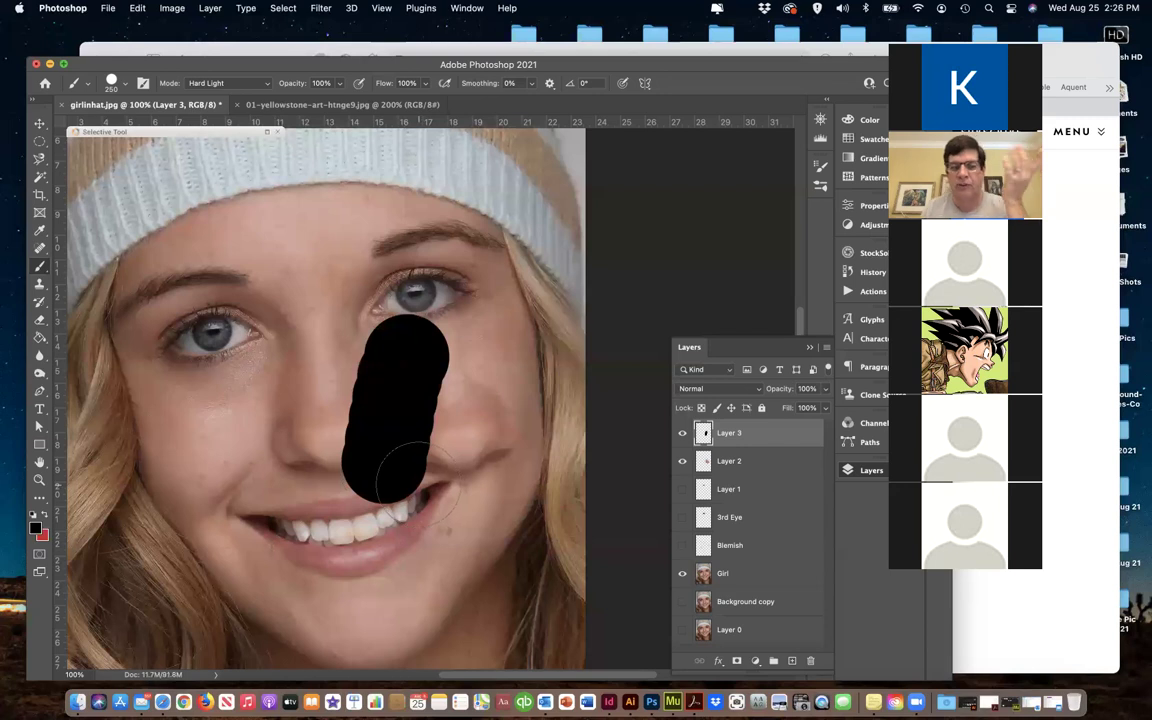
key("super+z")
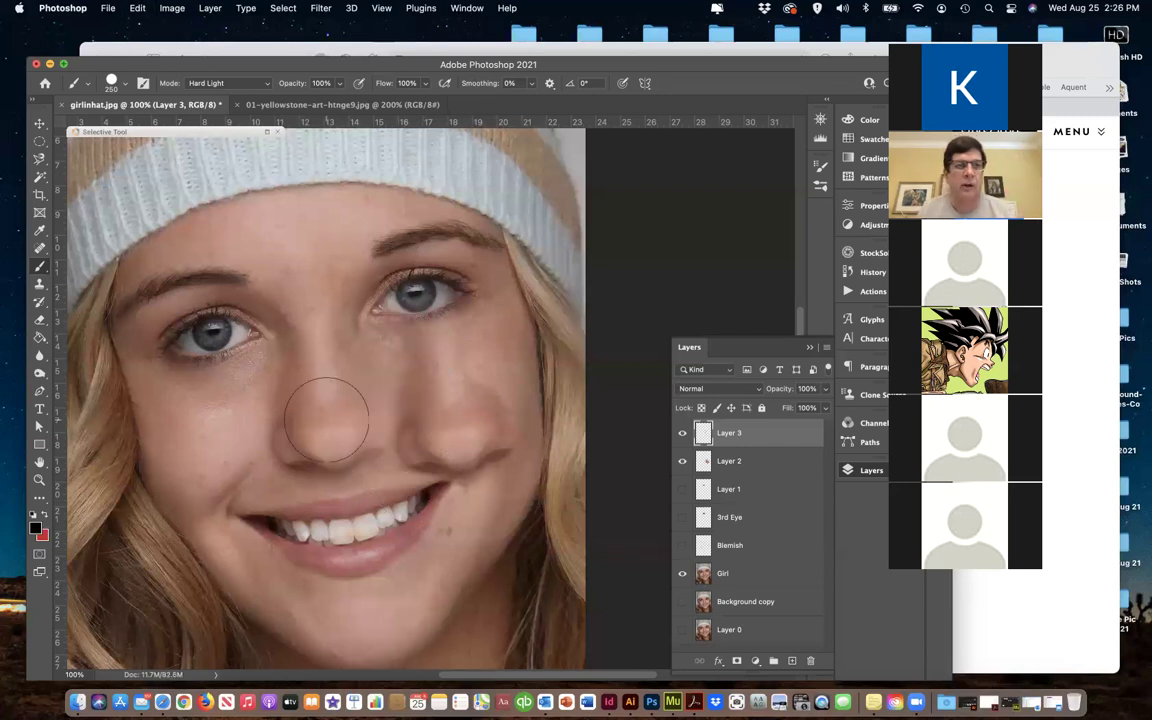
Paint a soft black stroke between the two noses on Layer 3 with a 71 px brush at 0% hardness and 53% flow
left_click(121, 85)
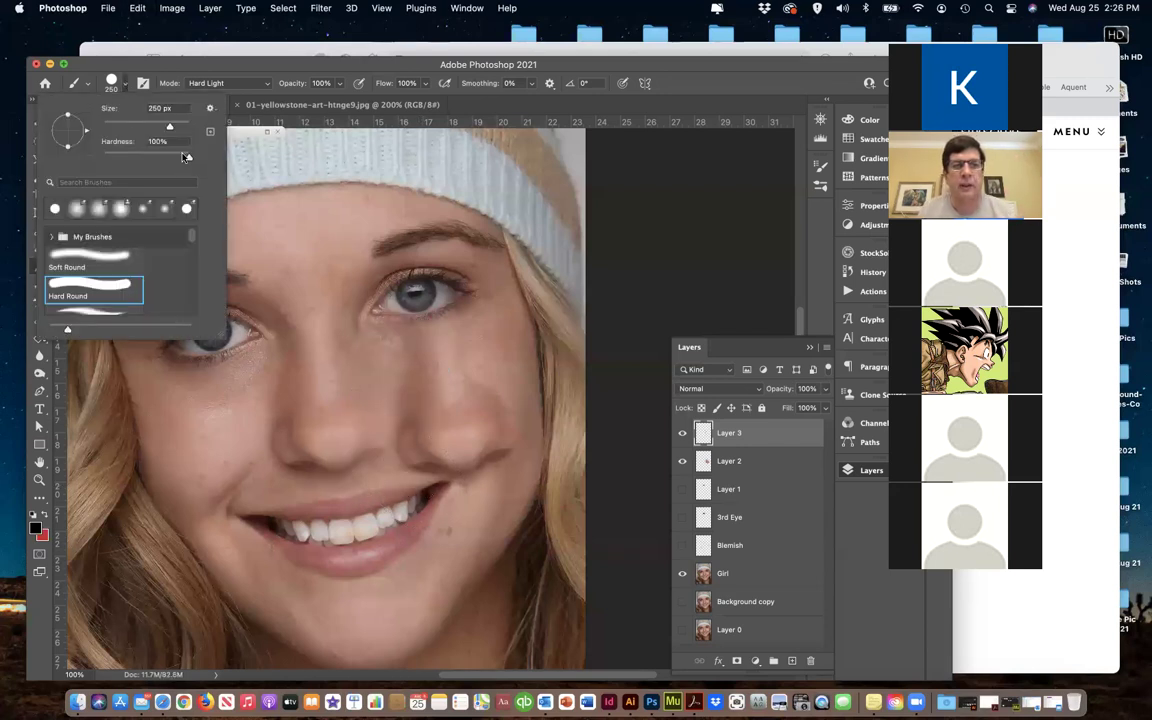
left_click_drag(189, 157, 100, 157)
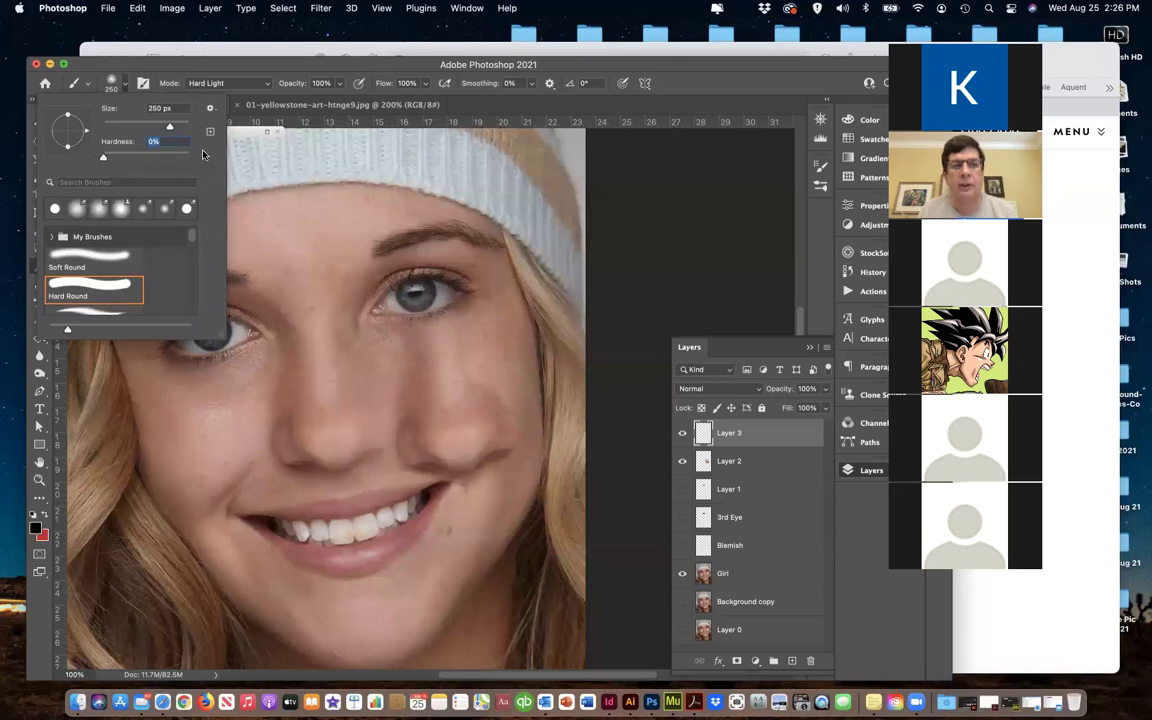
left_click_drag(167, 127, 133, 127)
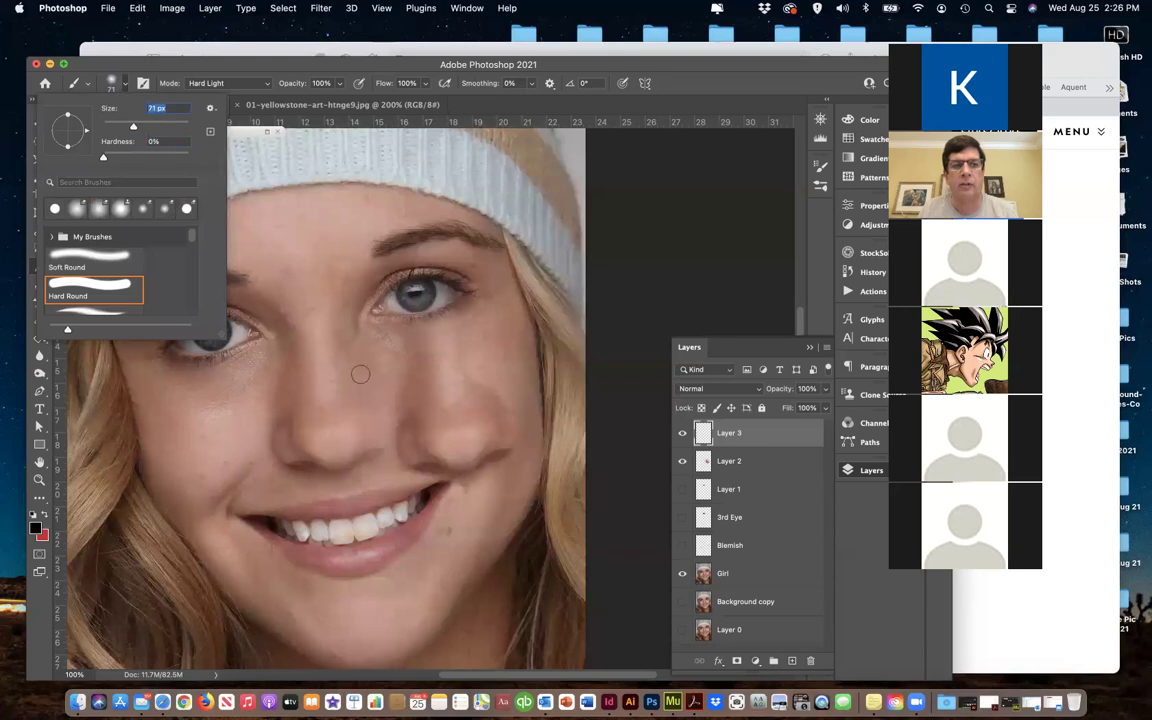
left_click(427, 86)
left_click_drag(426, 86, 396, 101)
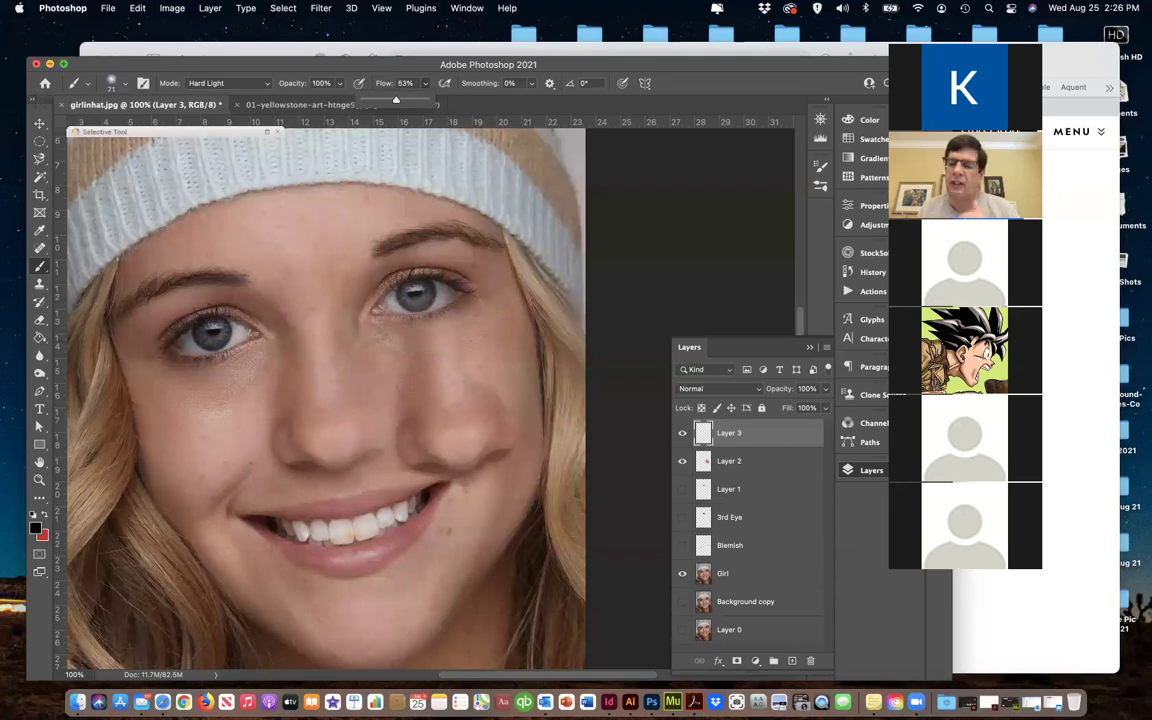
mouse_move(407, 360)
left_mouse_down()
mouse_move(395, 397)
mouse_move(407, 362)
mouse_move(390, 439)
mouse_move(412, 475)
left_mouse_up()
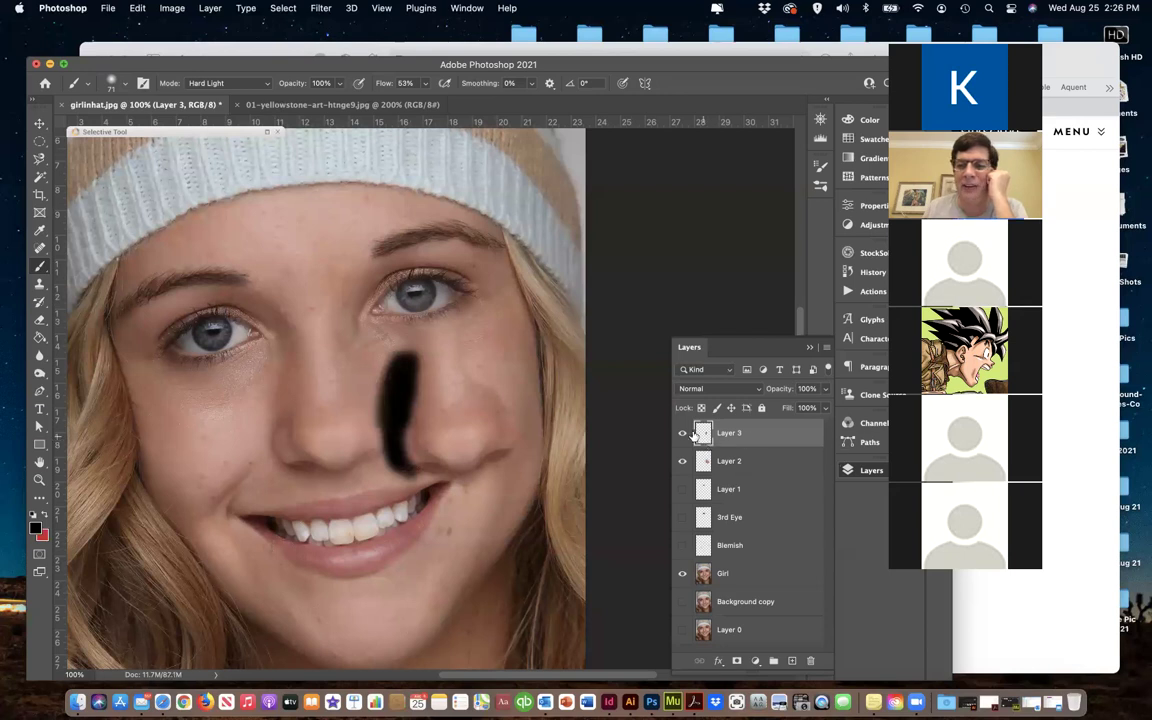
Set Layer 3's opacity to 53% and its blend mode to Soft Light
left_click(824, 408)
mouse_move(824, 408)
left_mouse_down()
mouse_move(765, 408)
mouse_move(783, 408)
left_mouse_up()
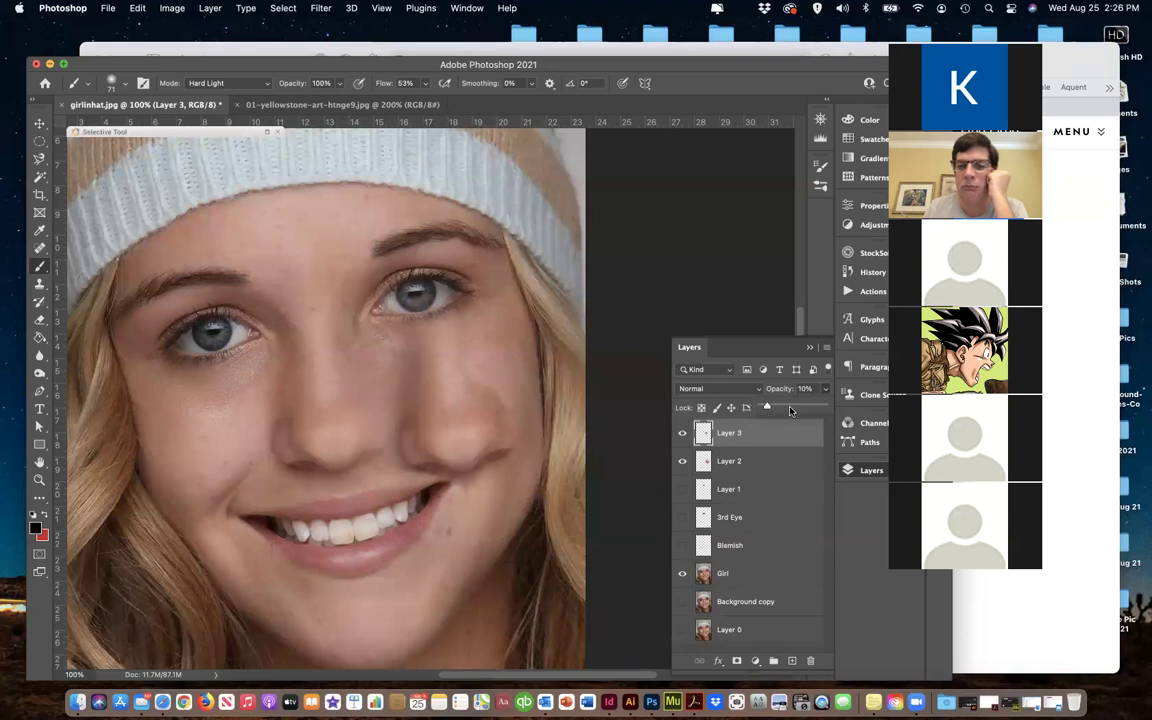
left_click_drag(769, 408, 796, 408)
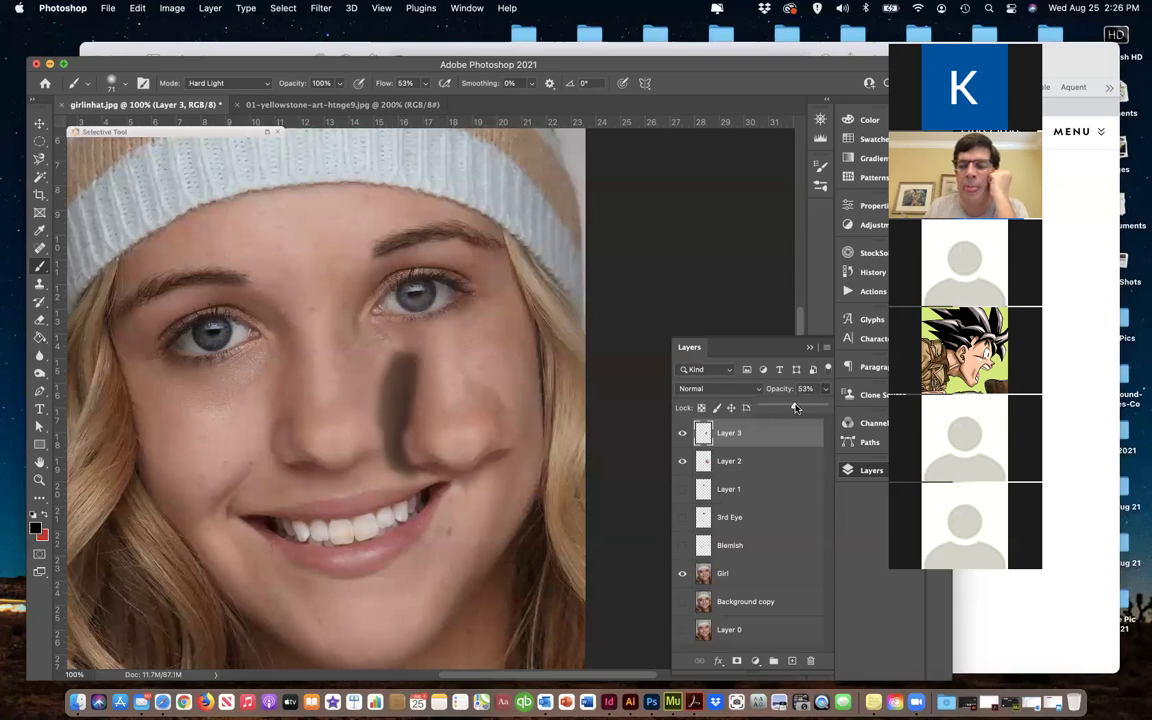
left_click(712, 390)
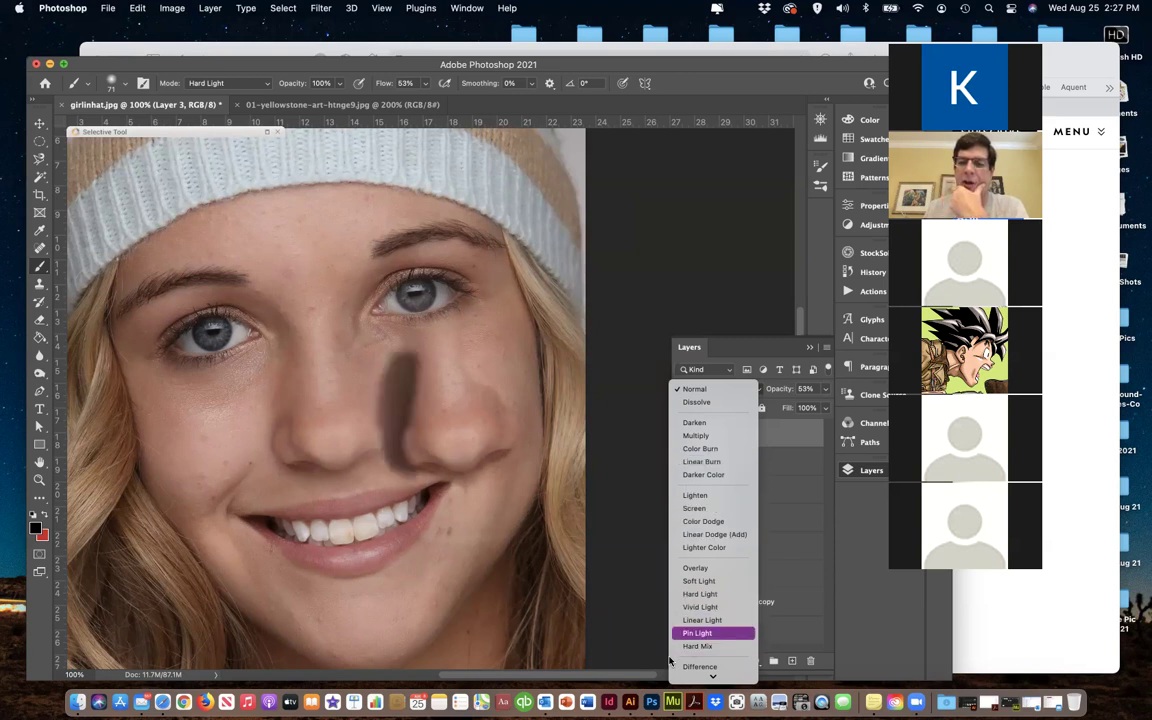
scroll(680, 656, "down", 3)
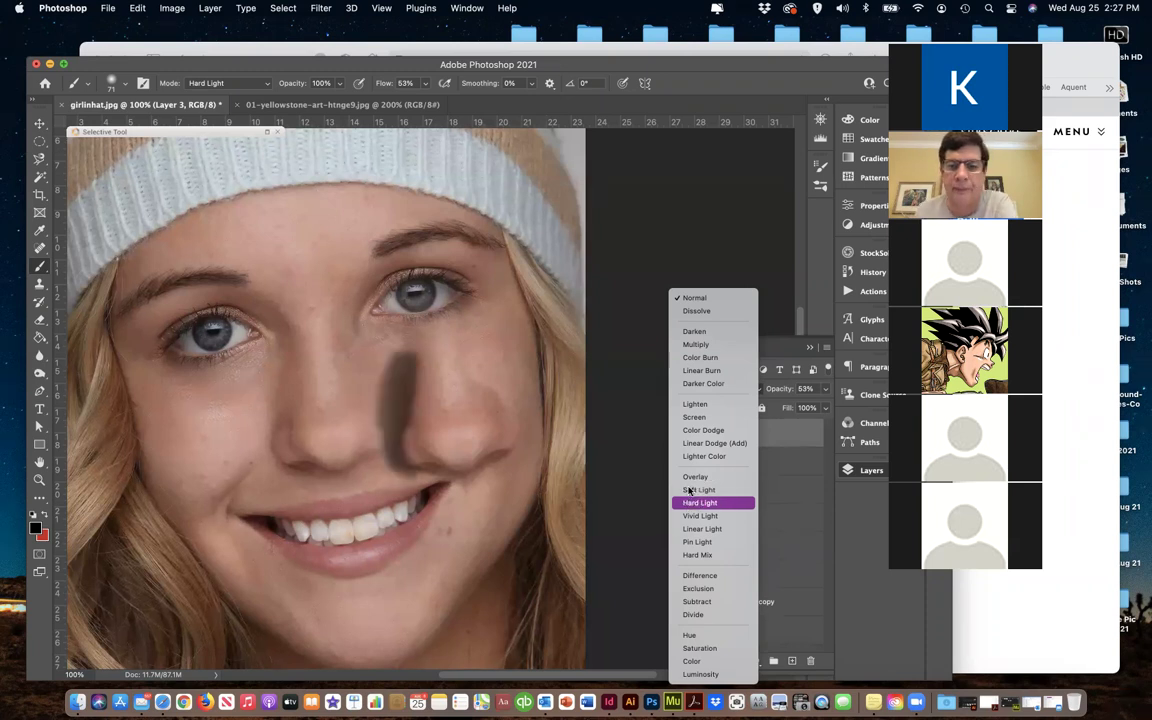
left_click(690, 490)
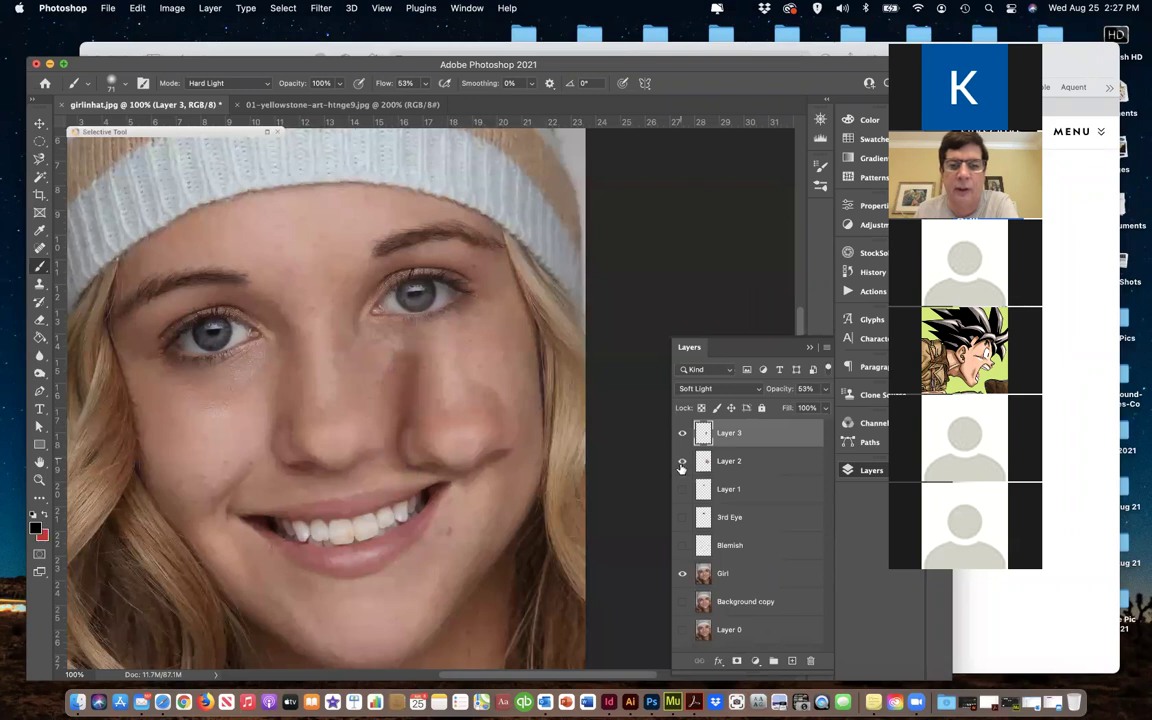
Toggle the visibility of Layer 2 and Layer 3 to compare the face with and without the second nose and its shading
left_click(683, 464)
left_click(683, 464)
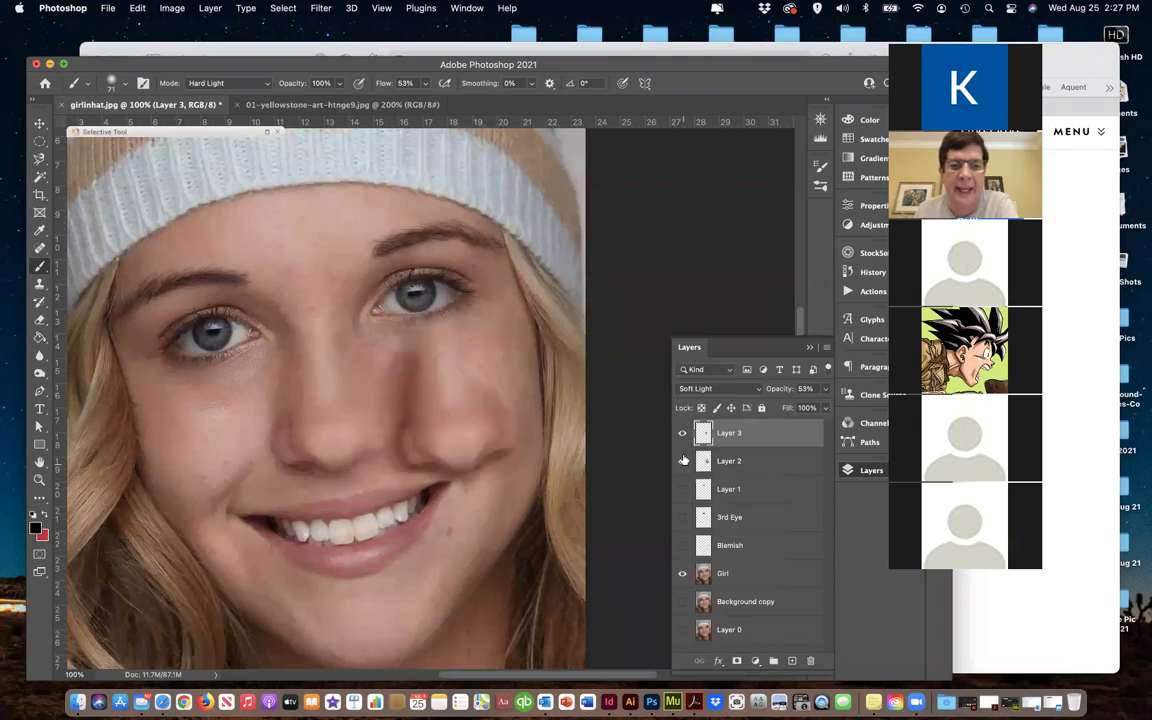
left_click(683, 432)
left_click(683, 432)
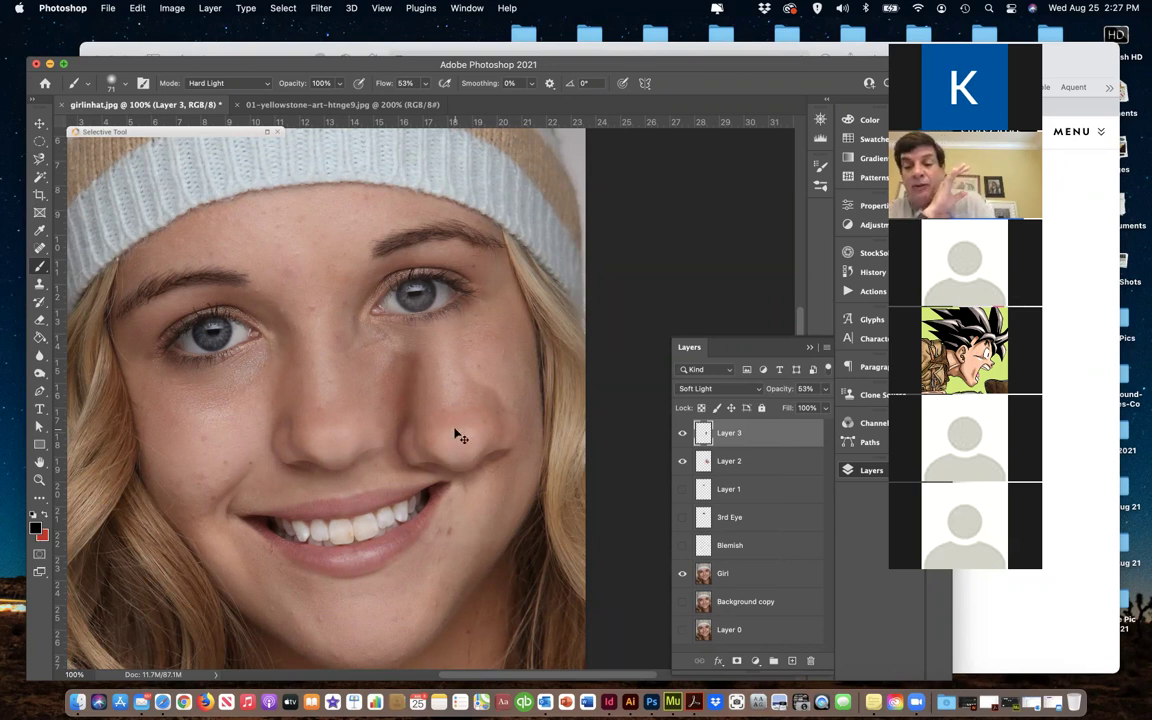
Hide Layer 3 and Layer 2 and show the Blemish layer over the Girl layer
key("super+minus")
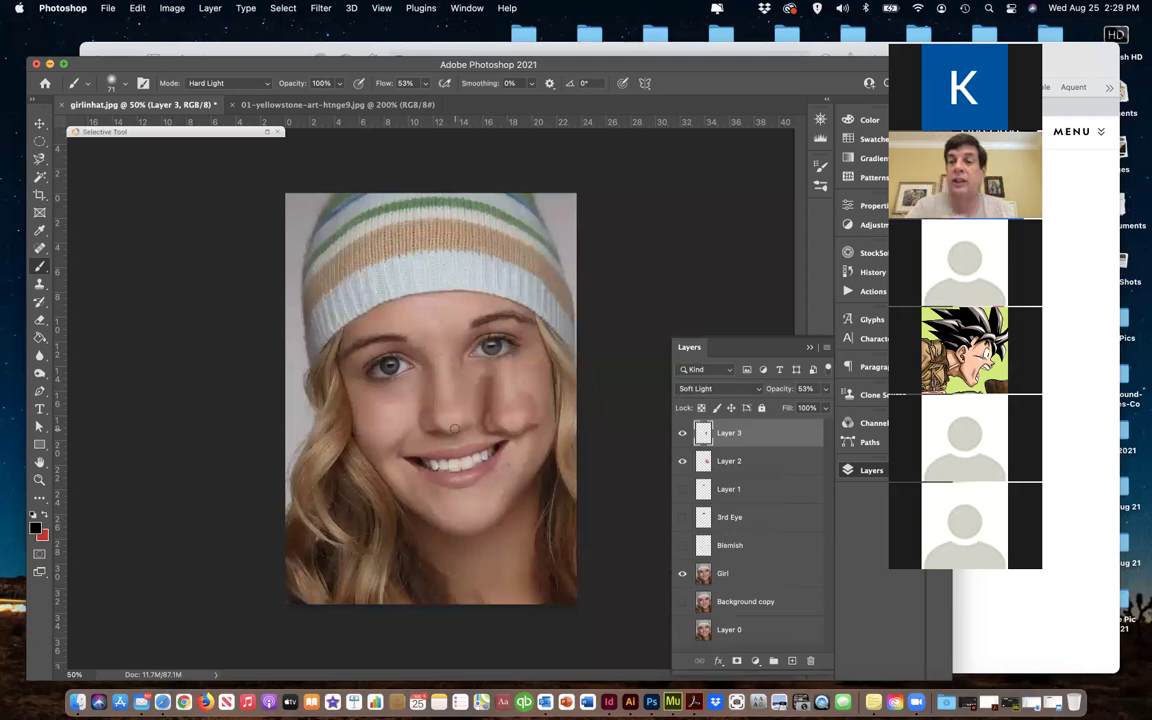
left_click(681, 433)
left_click(682, 461)
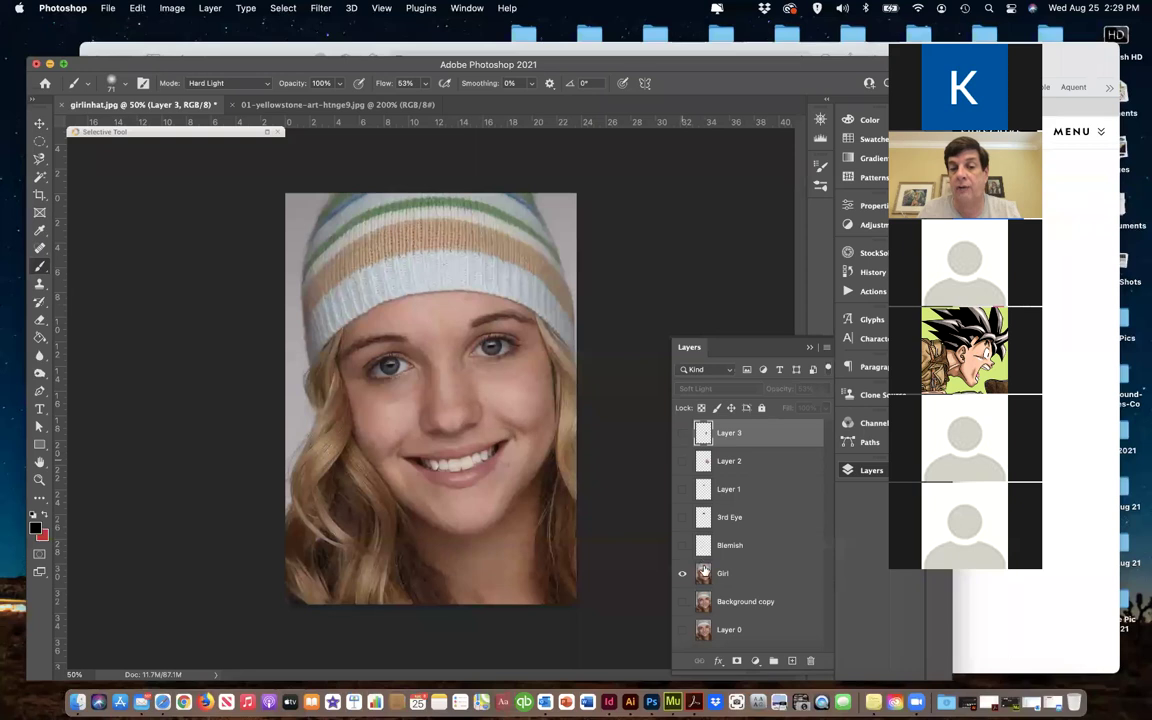
left_click(682, 545)
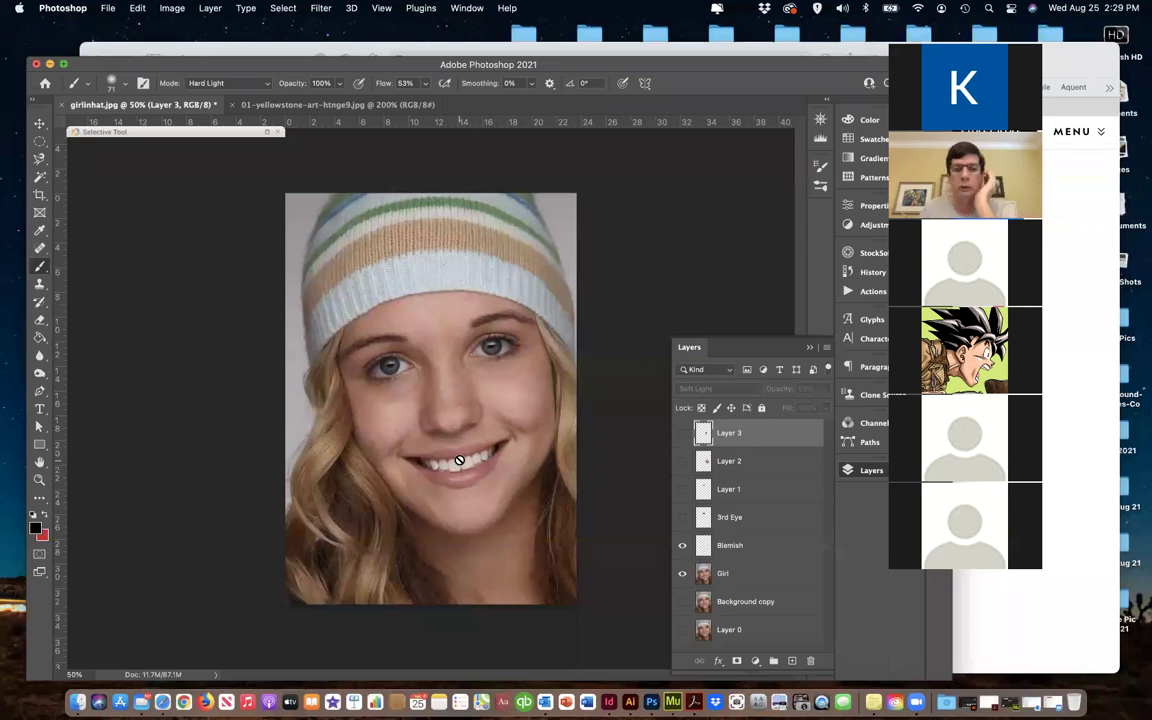
Show only Layer 0, compare it with and without the Blemish layer, and leave Blemish shown over it
left_click(680, 631, "alt")
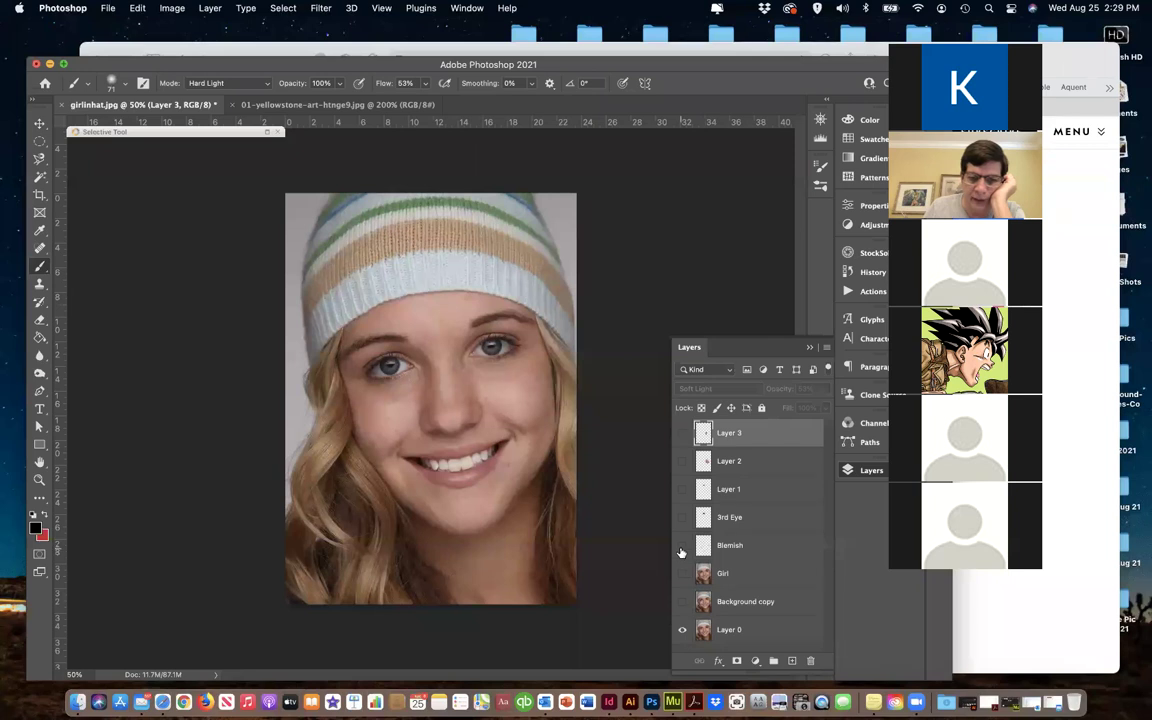
left_click(681, 546)
left_click(682, 574)
left_click(682, 574)
left_click(681, 546)
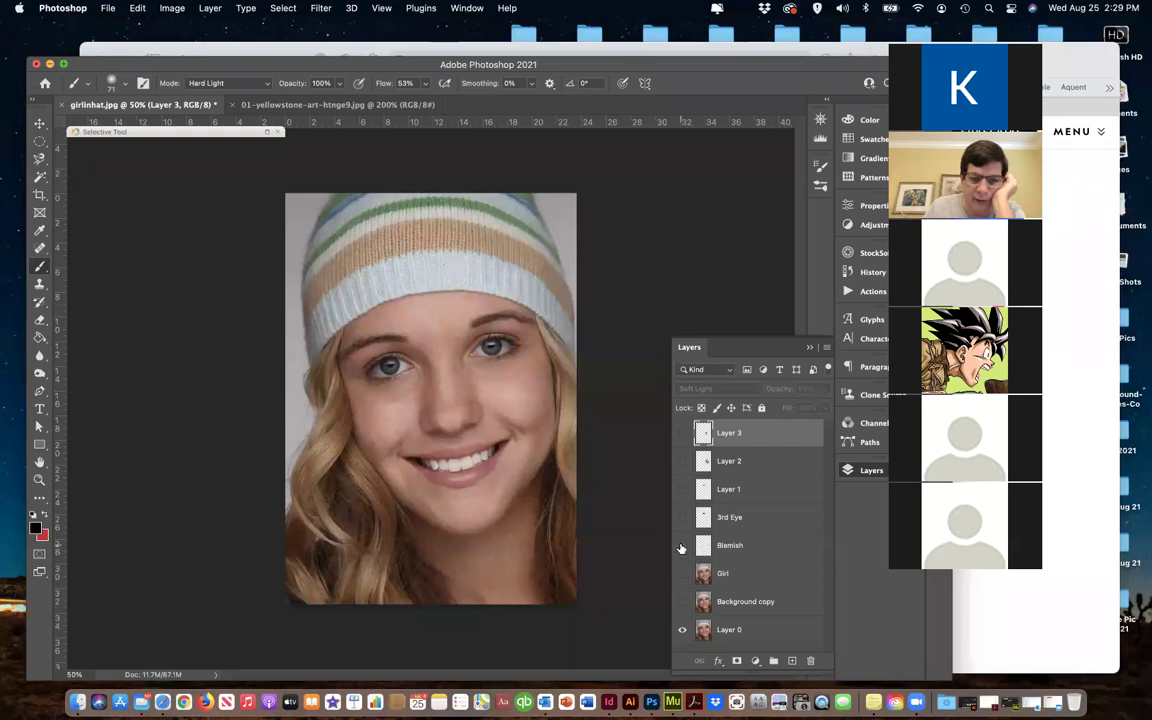
left_click(682, 546)
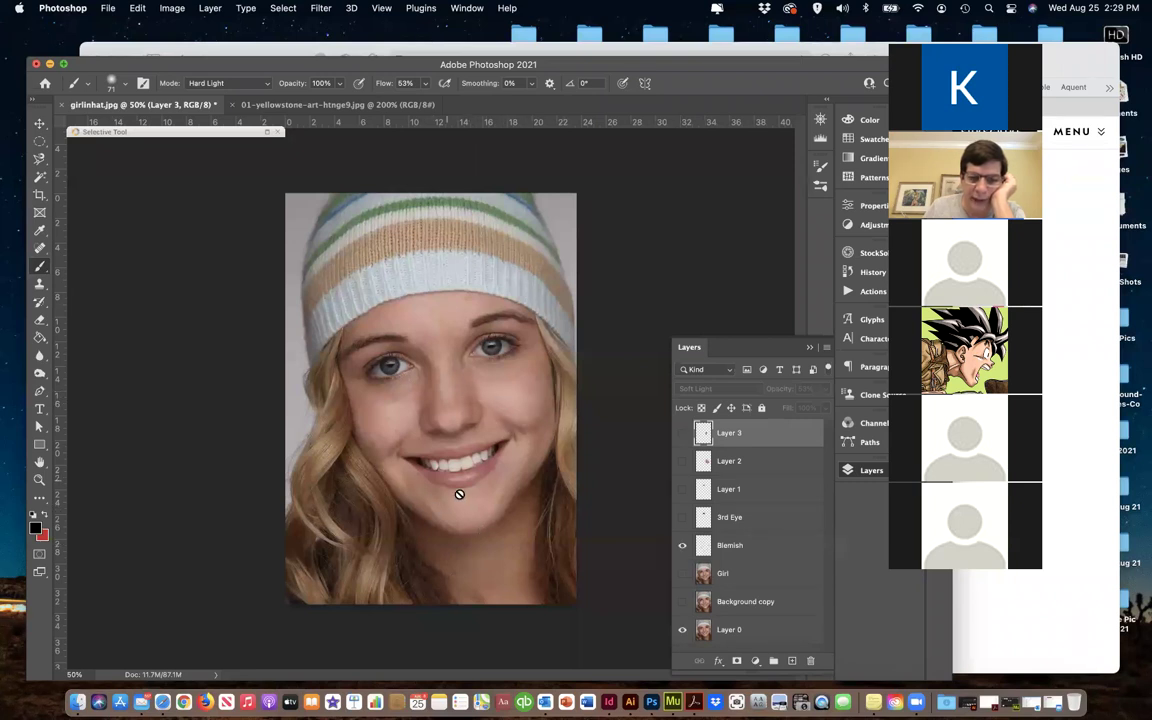
left_click(682, 546)
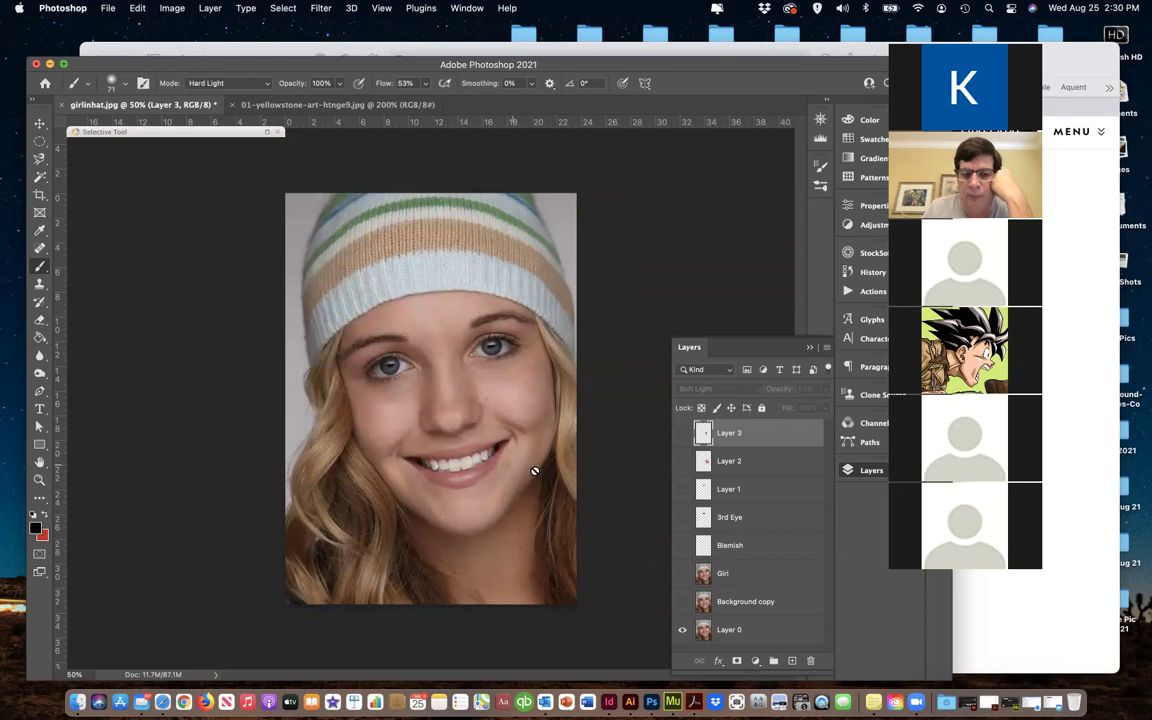
left_click(682, 546)
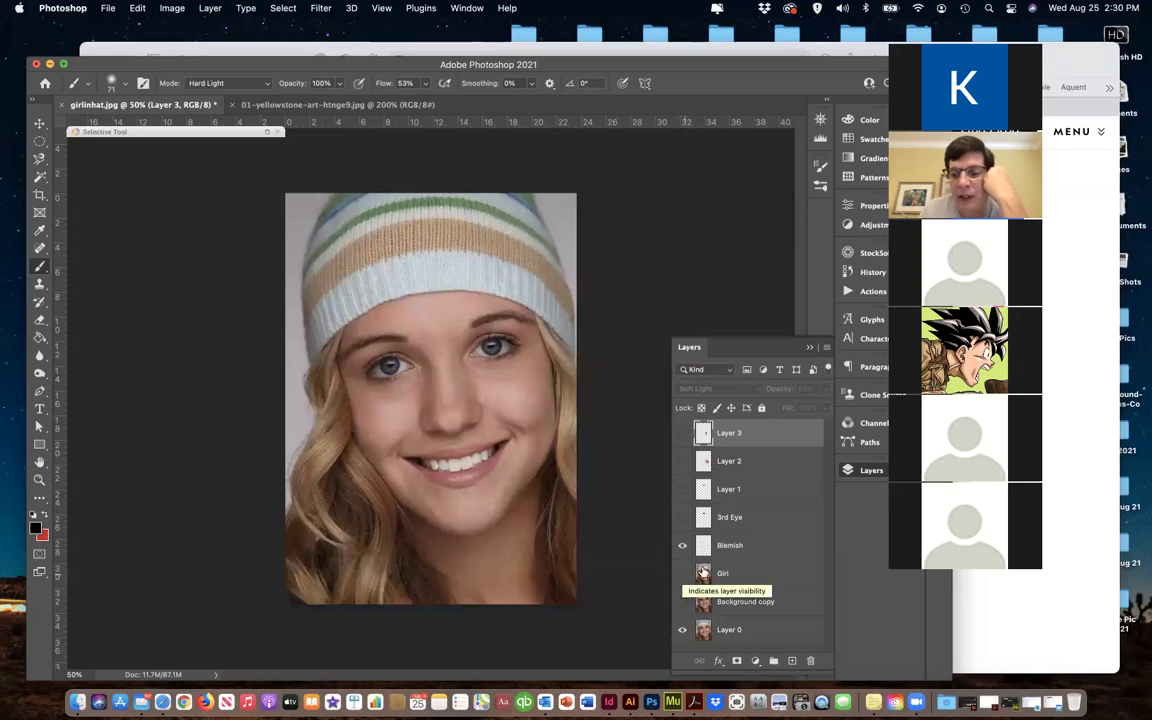
Add a new layer and place it between the 3rd Eye and Blemish layers
left_click(794, 661)
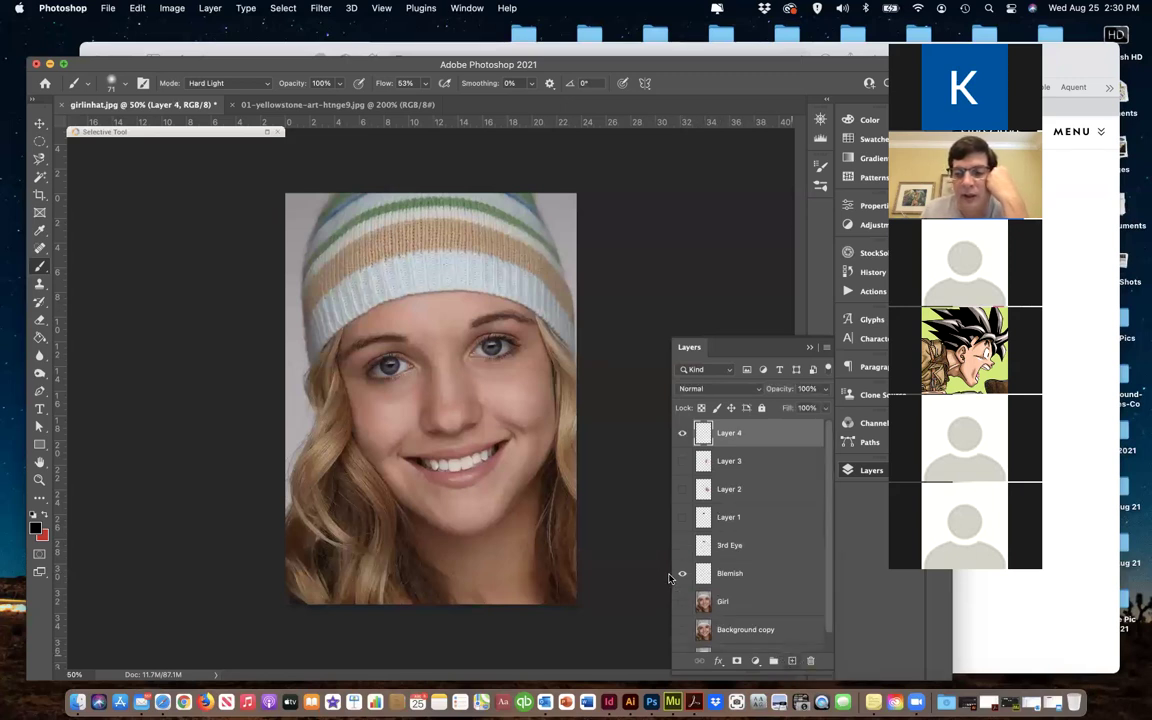
left_click_drag(705, 432, 725, 561)
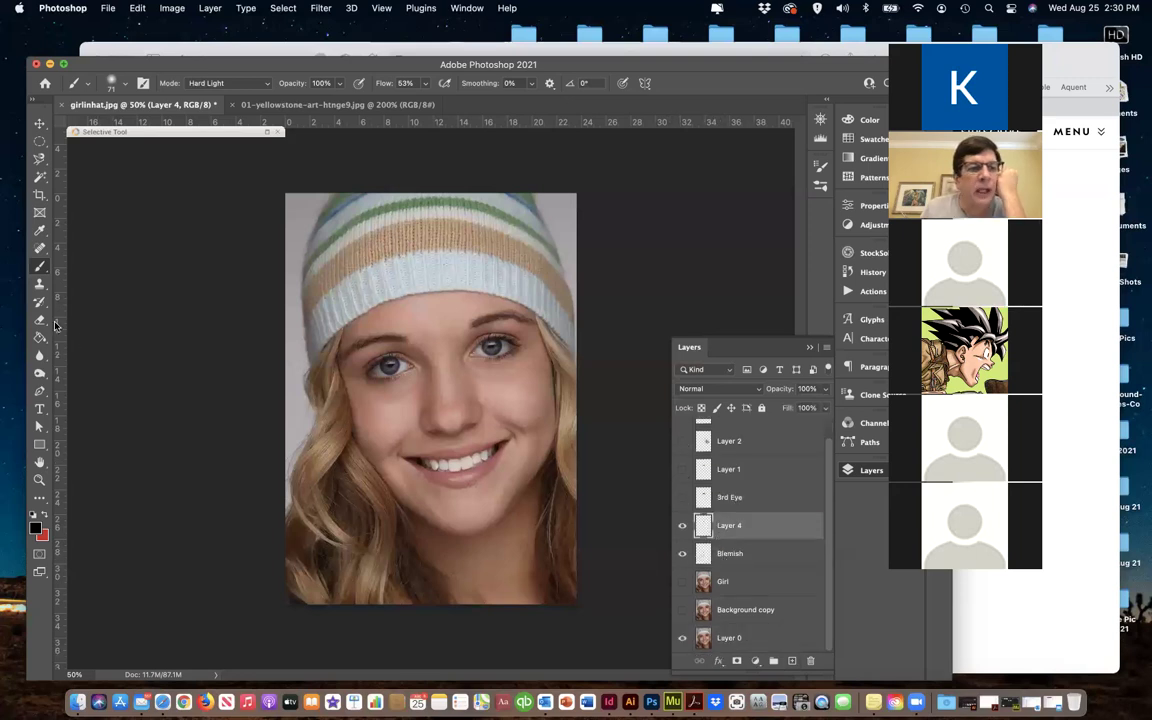
left_click(137, 8)
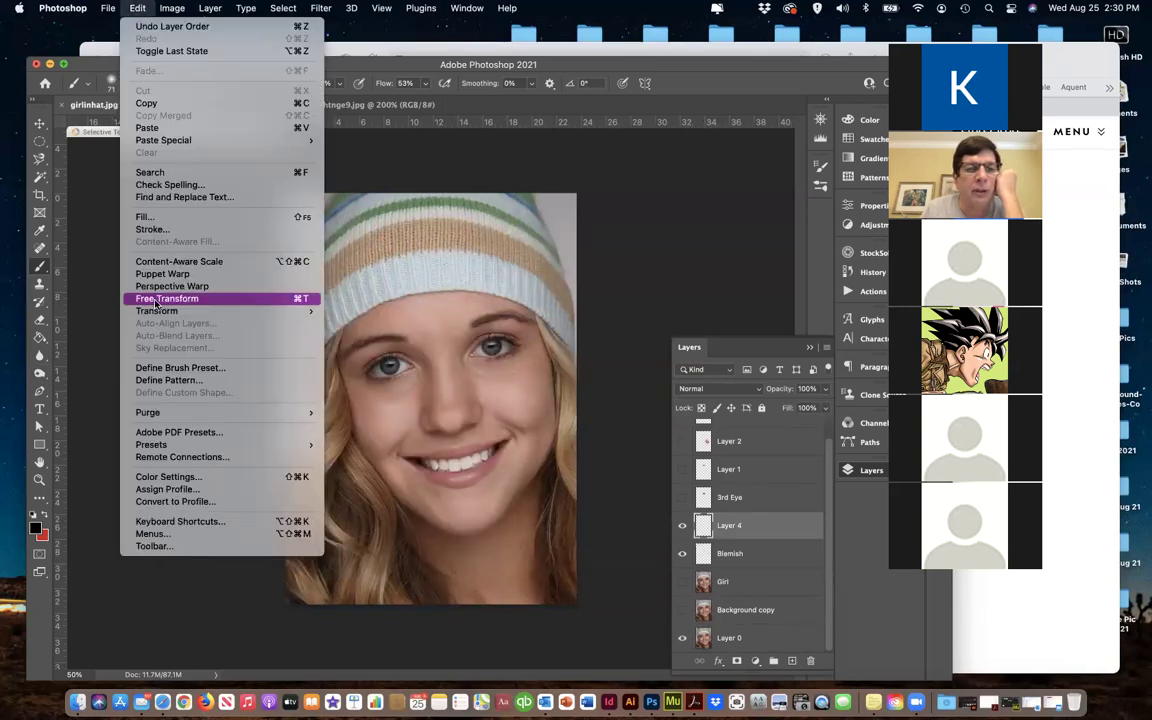
mouse_move(156, 311)
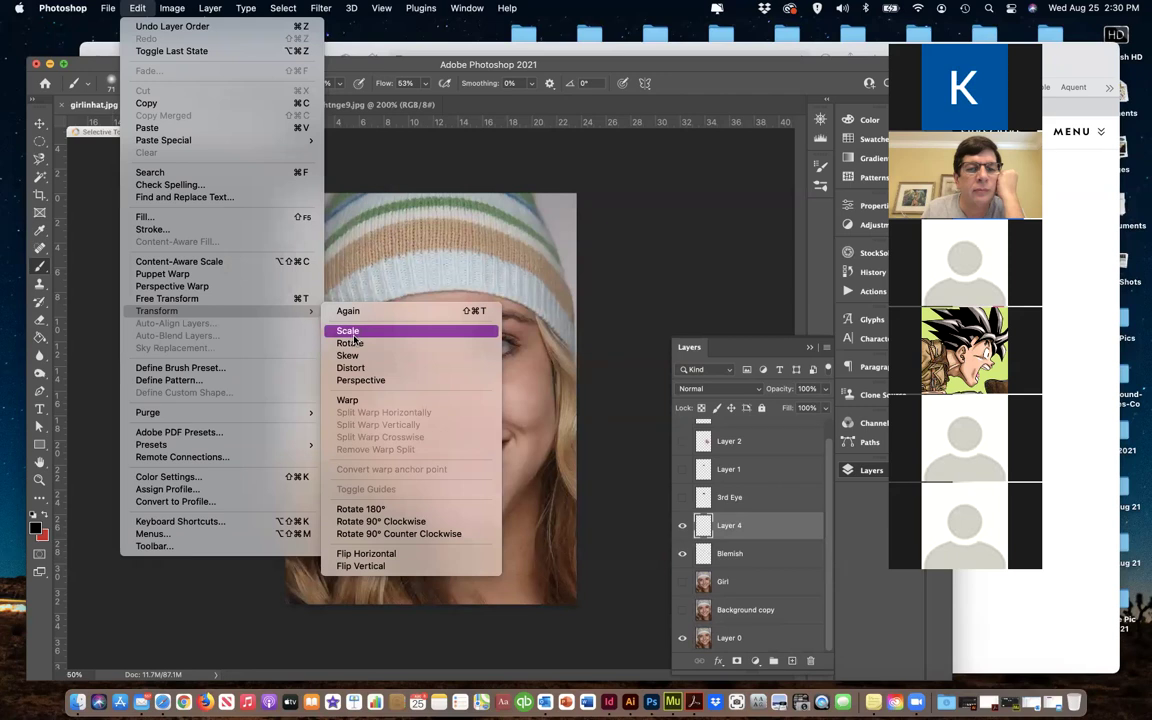
left_click(89, 313)
left_click_drag(40, 372, 92, 381)
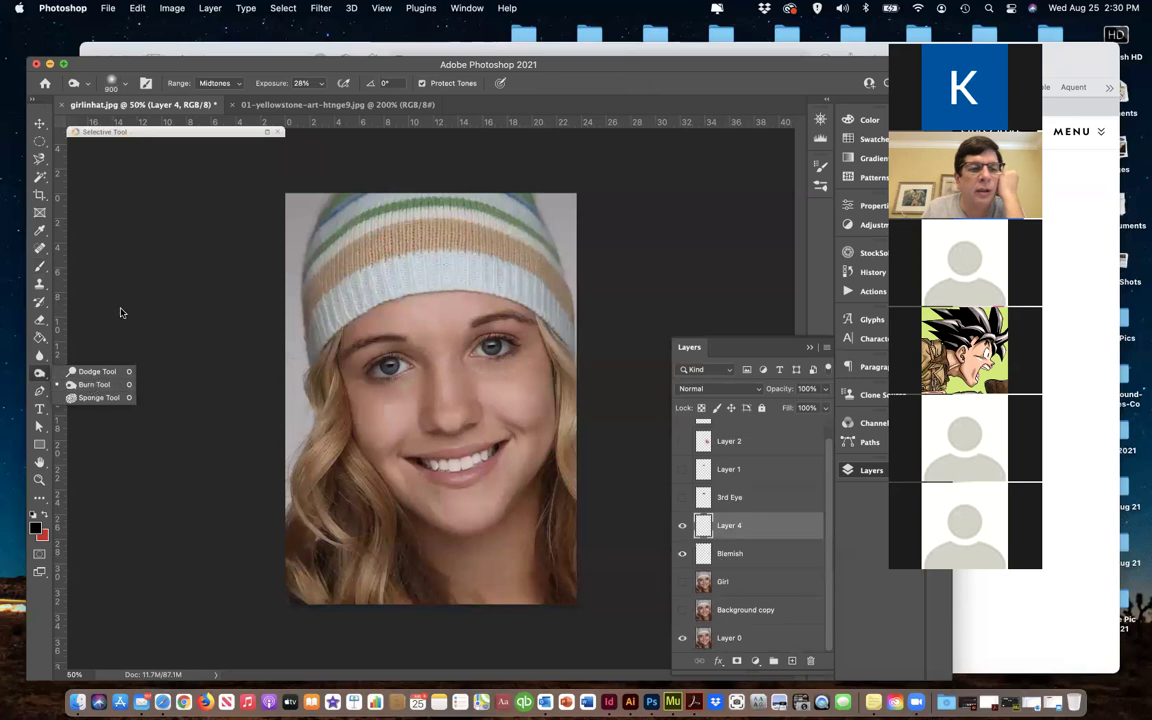
Smudge the skin around the girl's nose on Layer 4 using the Smudge Tool at 50 px with Sample All Layers enabled
left_click(40, 354)
left_click_drag(40, 354, 90, 380)
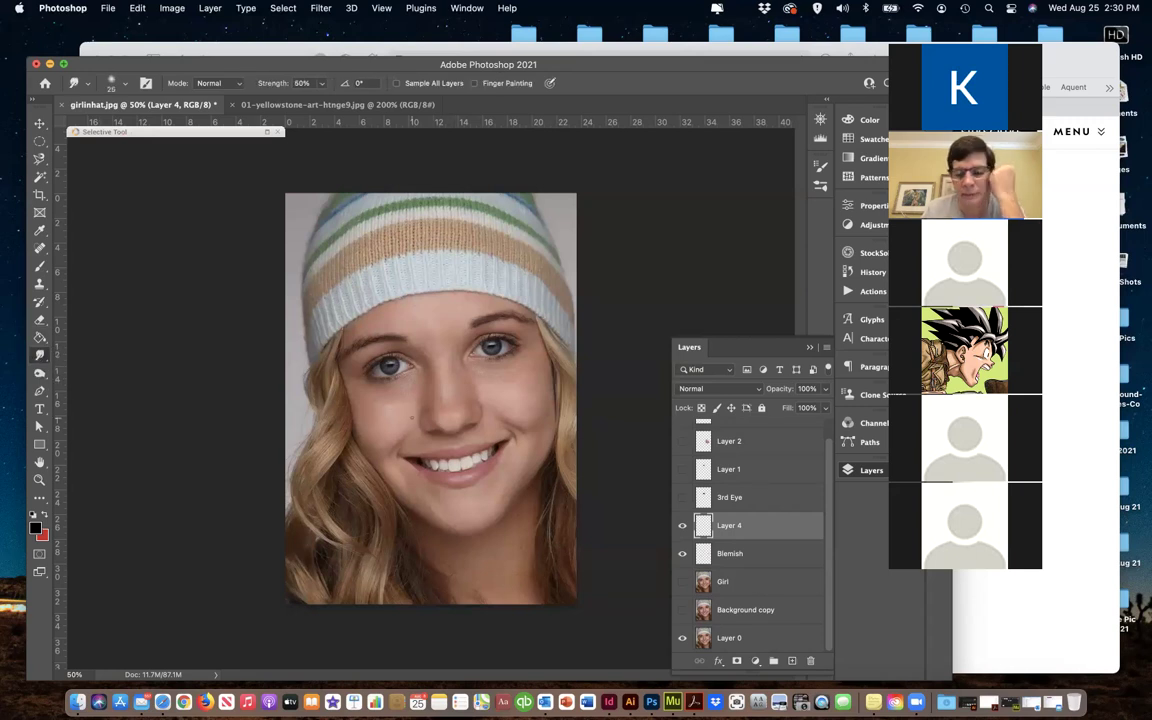
key("super+plus")
key("super+plus")
key("super+plus")
key("super+plus")
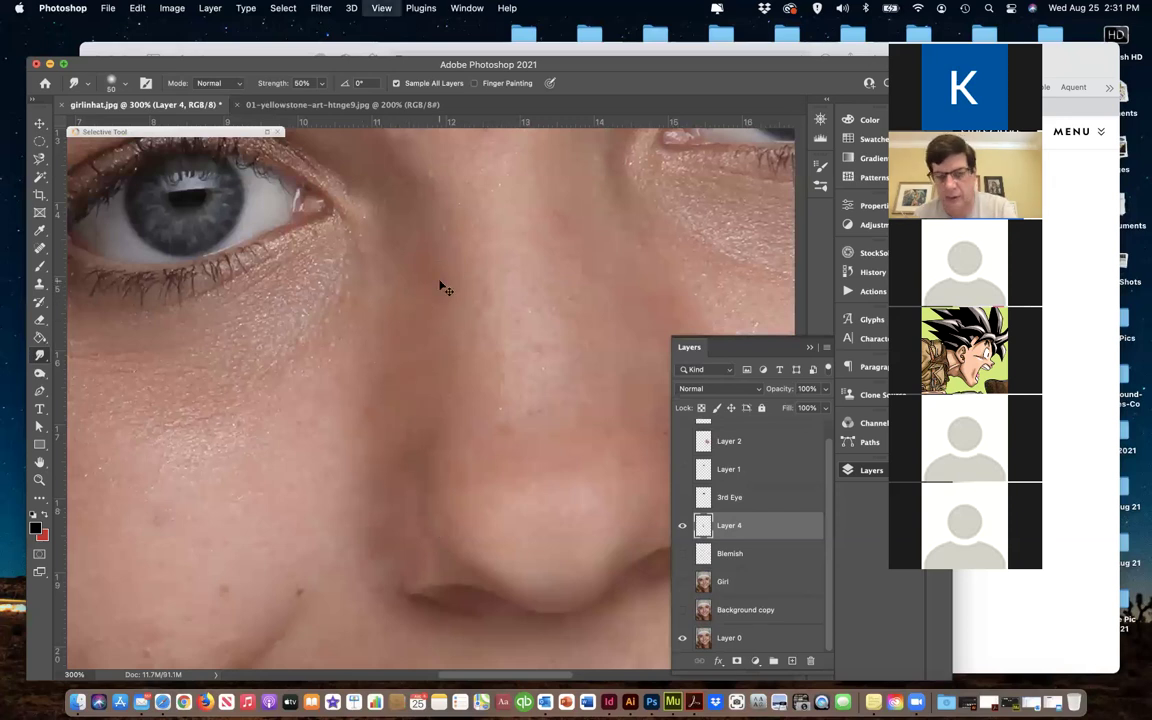
Enlarge the Smudge brush to 125 px, smooth more facial skin on Layer 4, and toggle that layer to compare the result
scroll(440, 287, "down", 3)
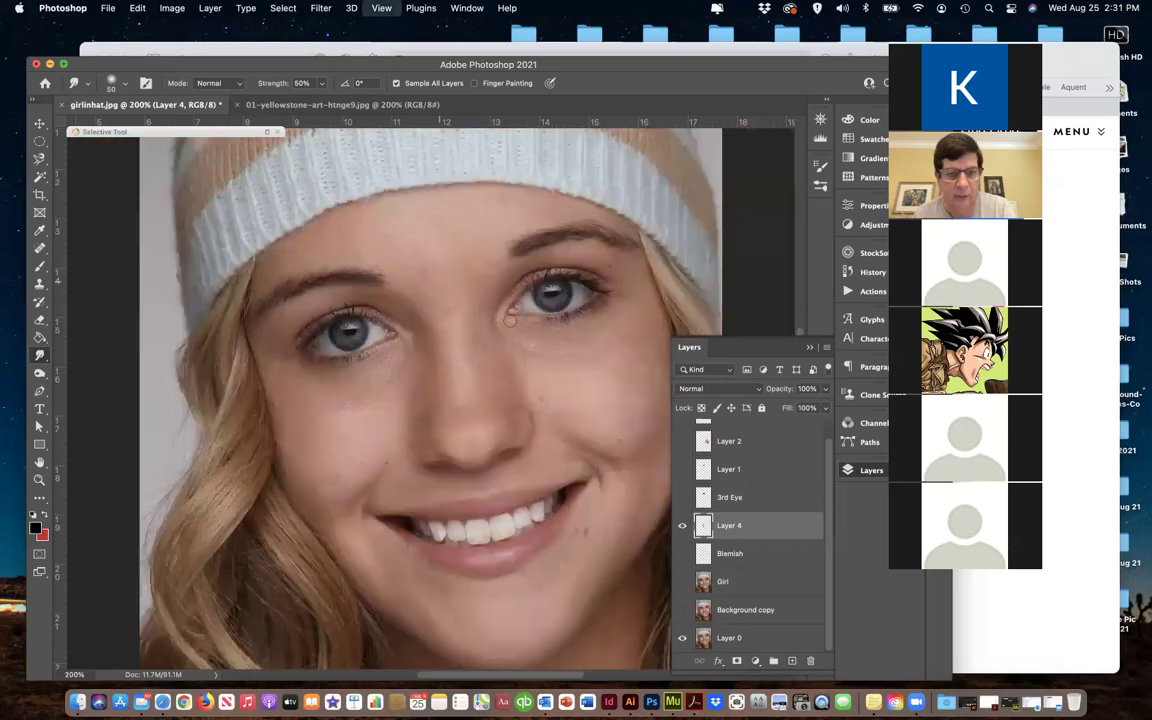
key("super+minus")
key("bracketright")
key("bracketright")
key("bracketright")
key("bracketright")
key("bracketright")
key("bracketright")
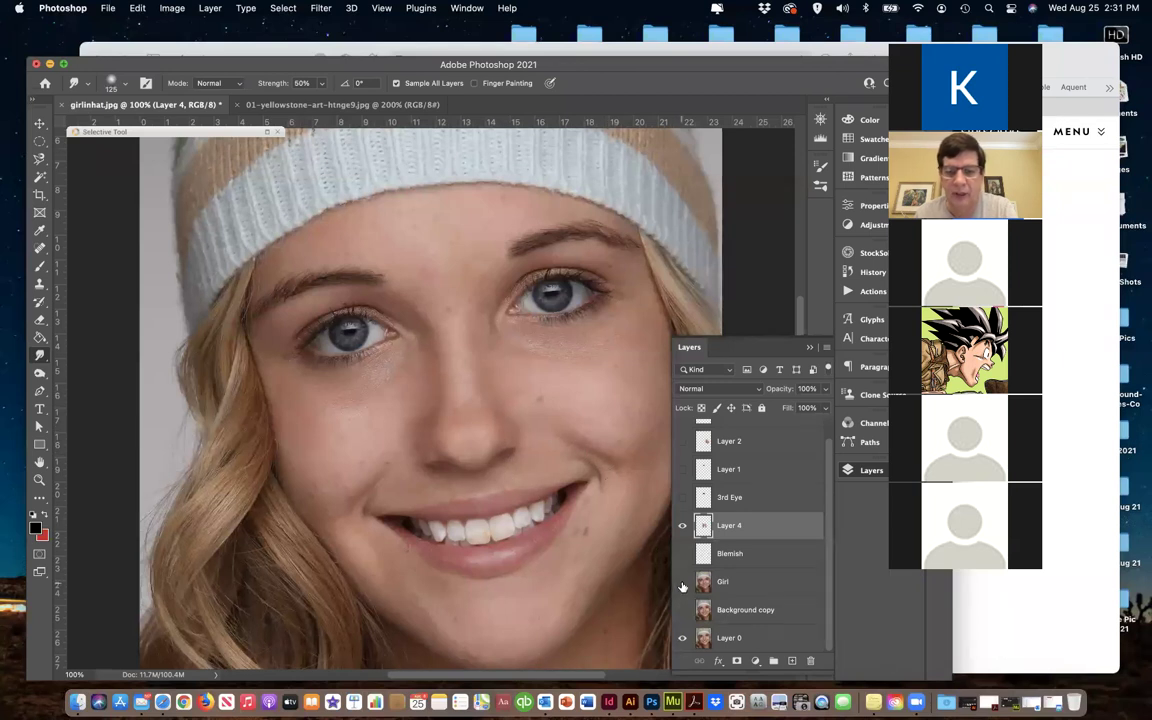
left_click(682, 526)
left_click(682, 526)
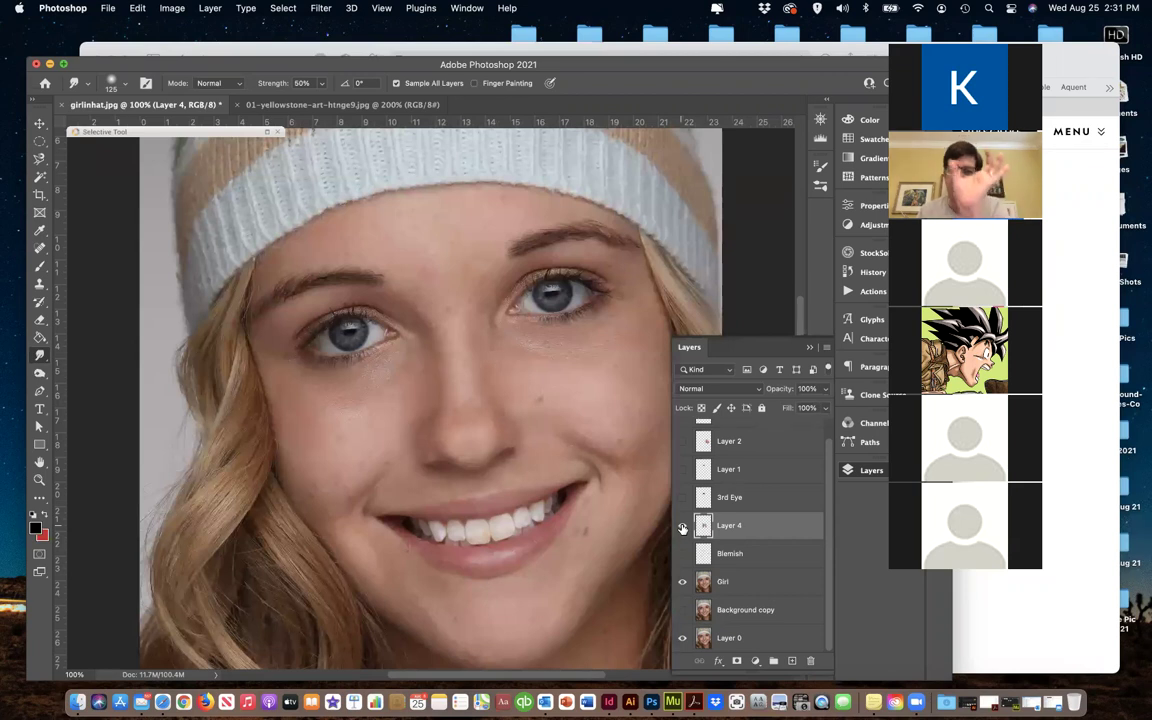
Show the Blemish layer and compare the portrait with and without the smudging on Layer 4
left_click(682, 527)
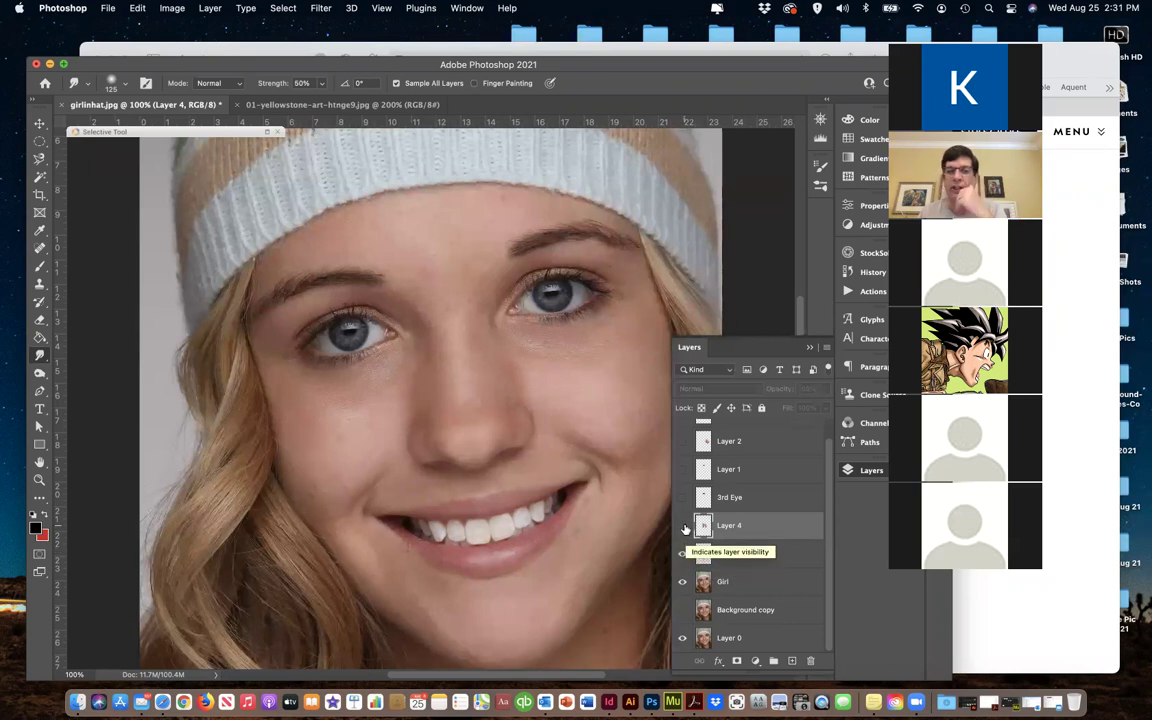
left_click(683, 526)
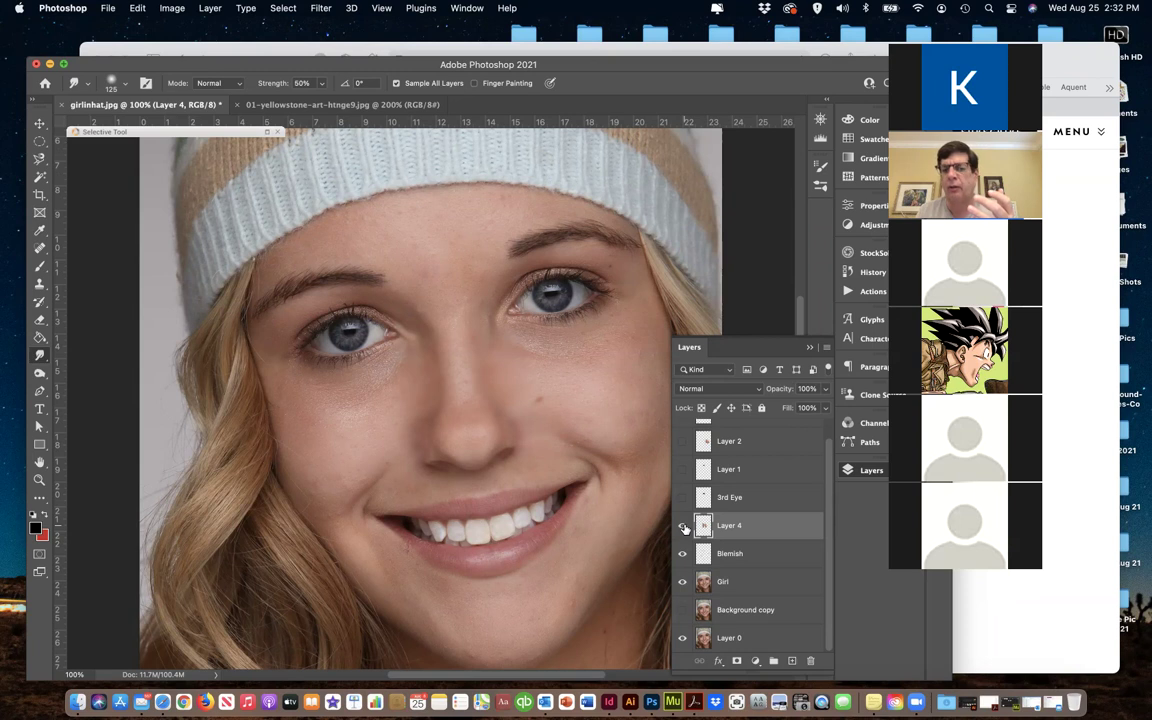
left_click(683, 526)
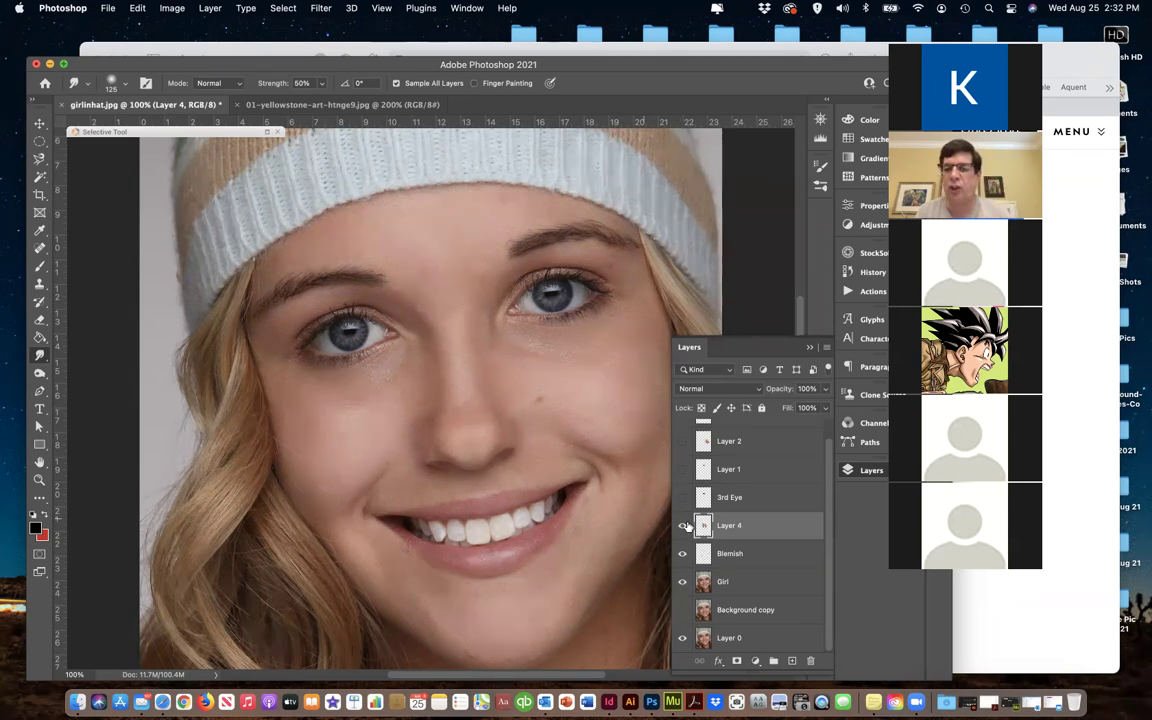
Hide the Girl and Blemish layers, compare Layer 4 on and off over Layer 0, and show Blemish again
left_click(683, 553)
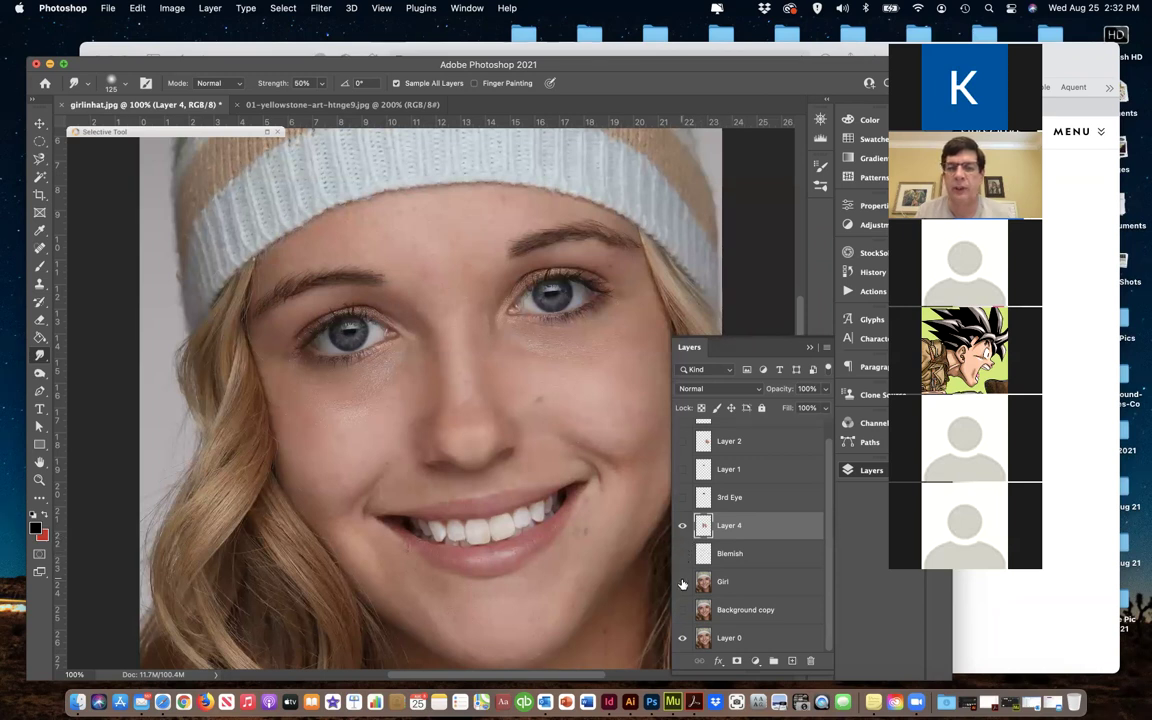
left_click(681, 526)
left_click(681, 526)
left_click(681, 526)
left_click(681, 526)
left_click(681, 526)
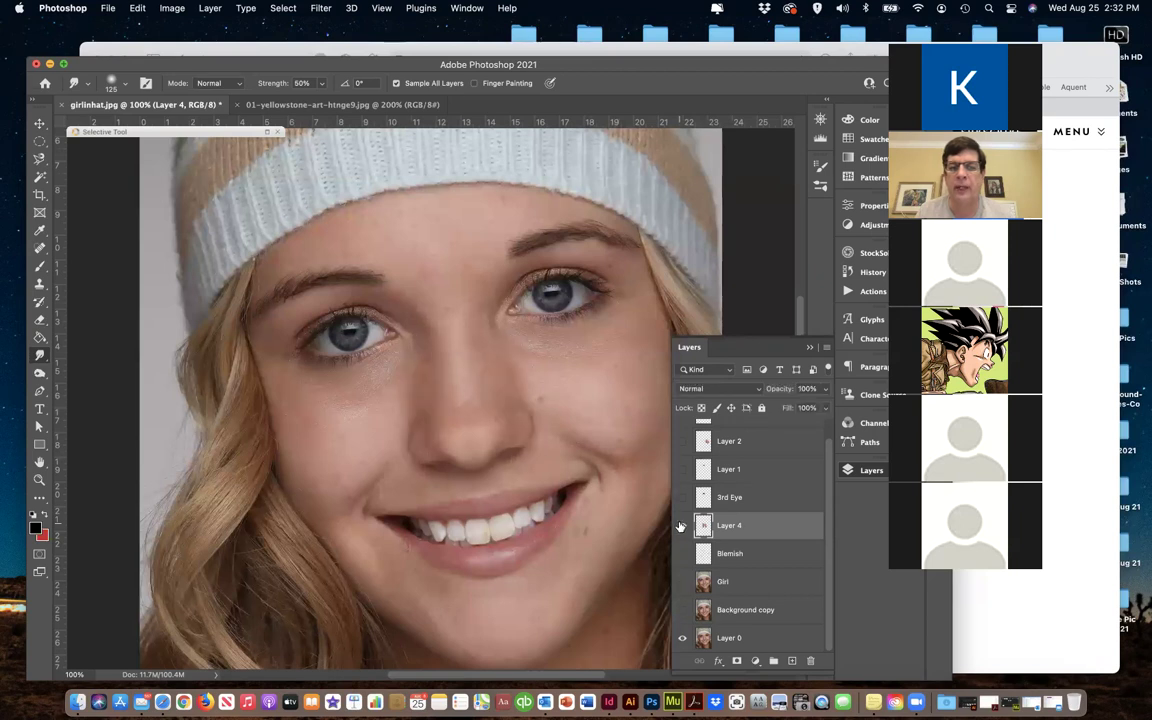
left_click(681, 526)
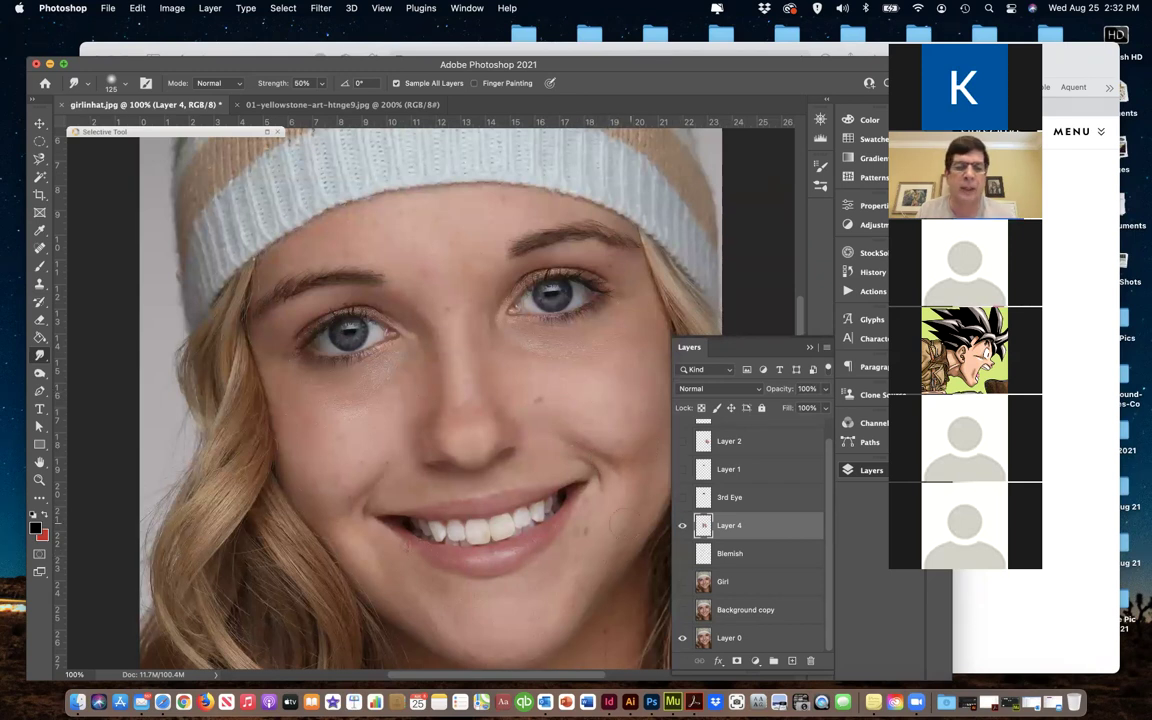
left_click(683, 554)
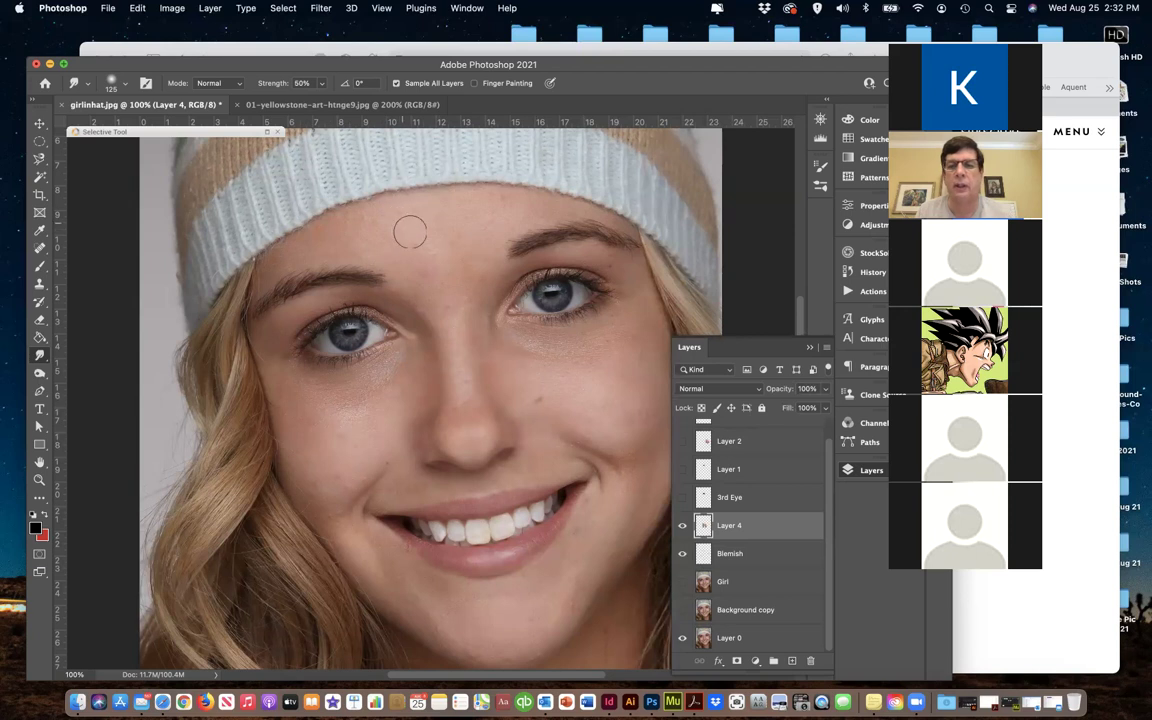
Switch to the Blur Tool and reduce its brush size to 150 px
left_click(42, 357)
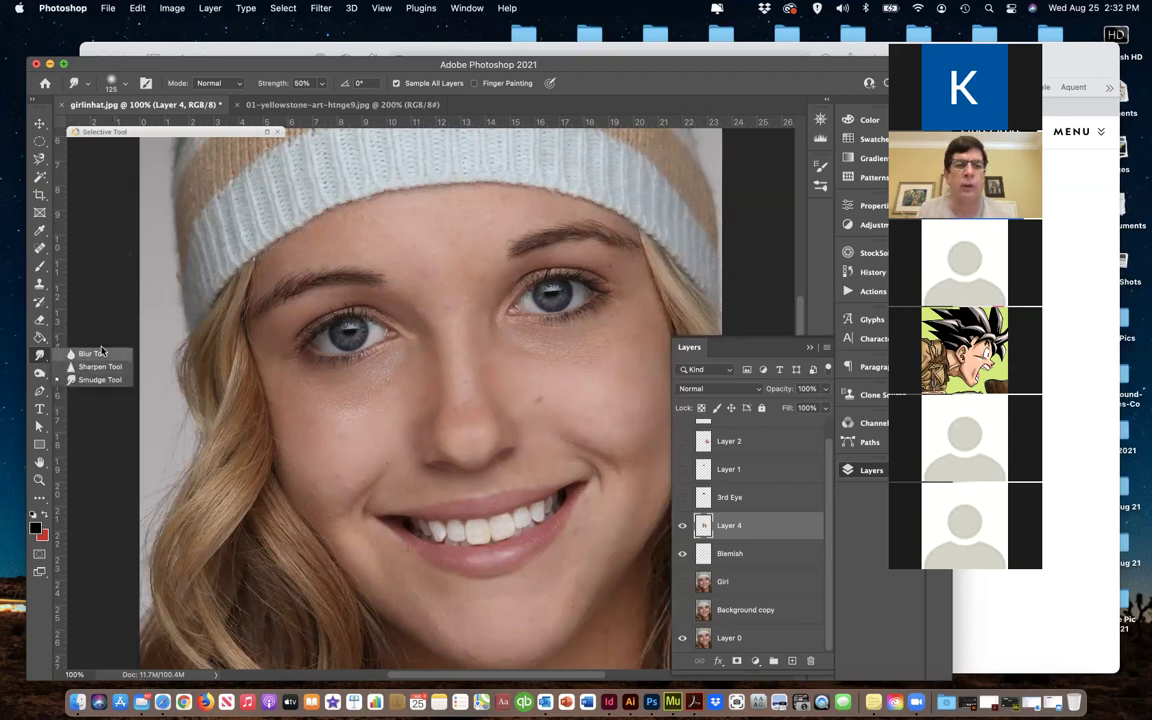
left_click(92, 354)
key("bracketleft")
key("bracketleft")
key("bracketleft")
key("bracketleft")
key("bracketleft")
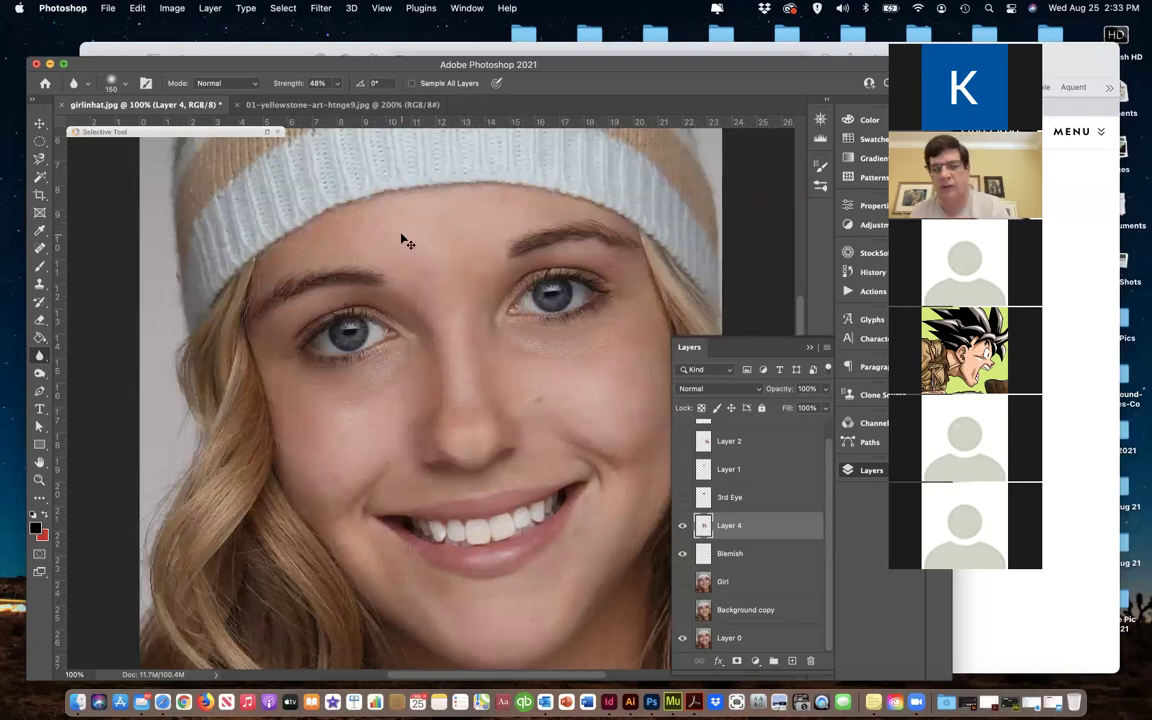
View the whole portrait at 33.3% and compare it with and without Layer 4
key("super+minus")
key("super+minus")
key("super+minus")
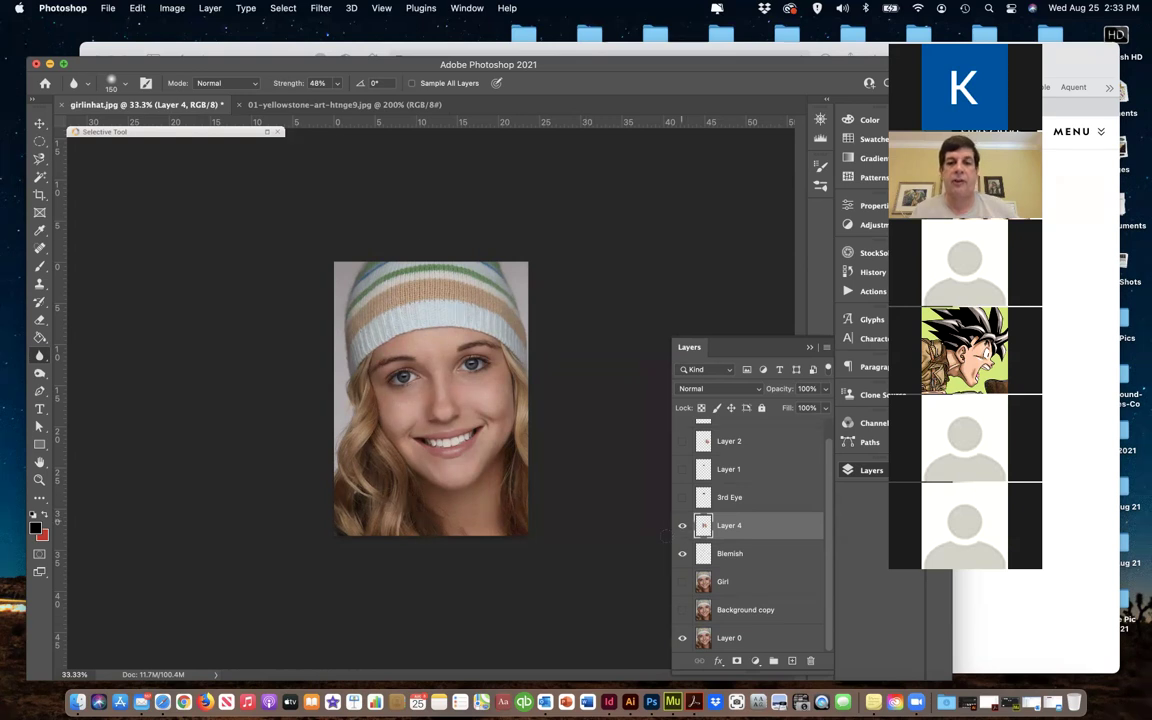
left_click(682, 526)
left_click(682, 526)
left_click(682, 526)
left_click(682, 526)
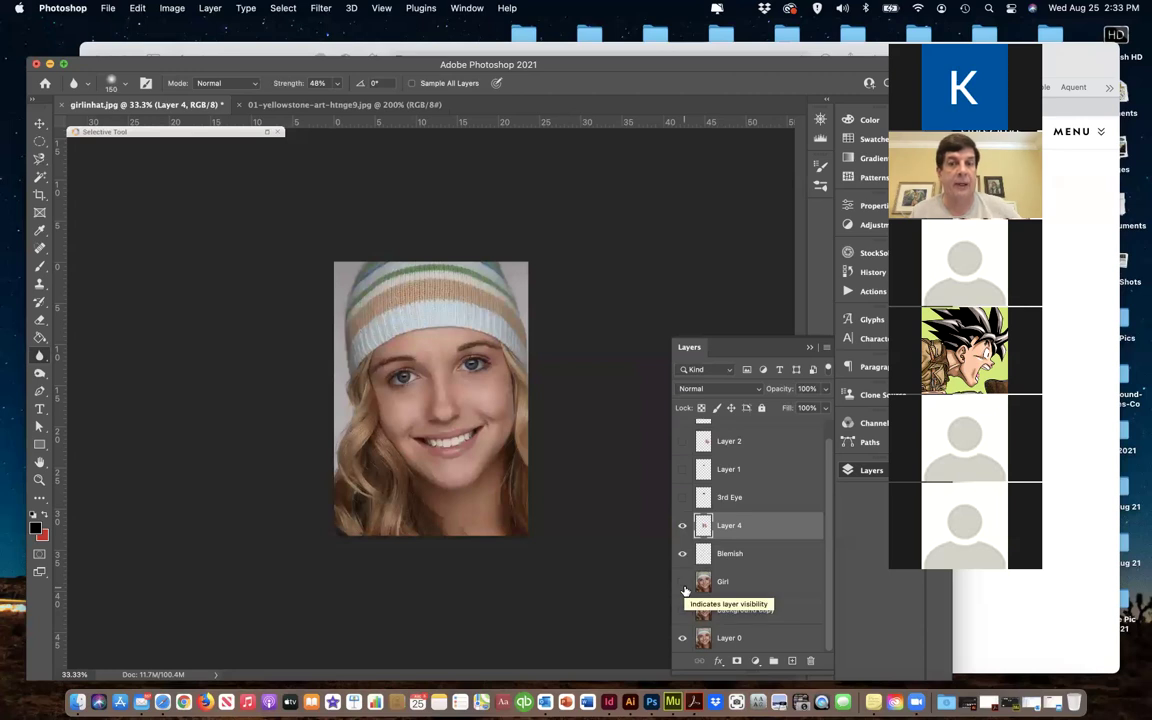
Hide Layer 4 and show the 3rd Eye layer over the portrait
left_click(682, 525)
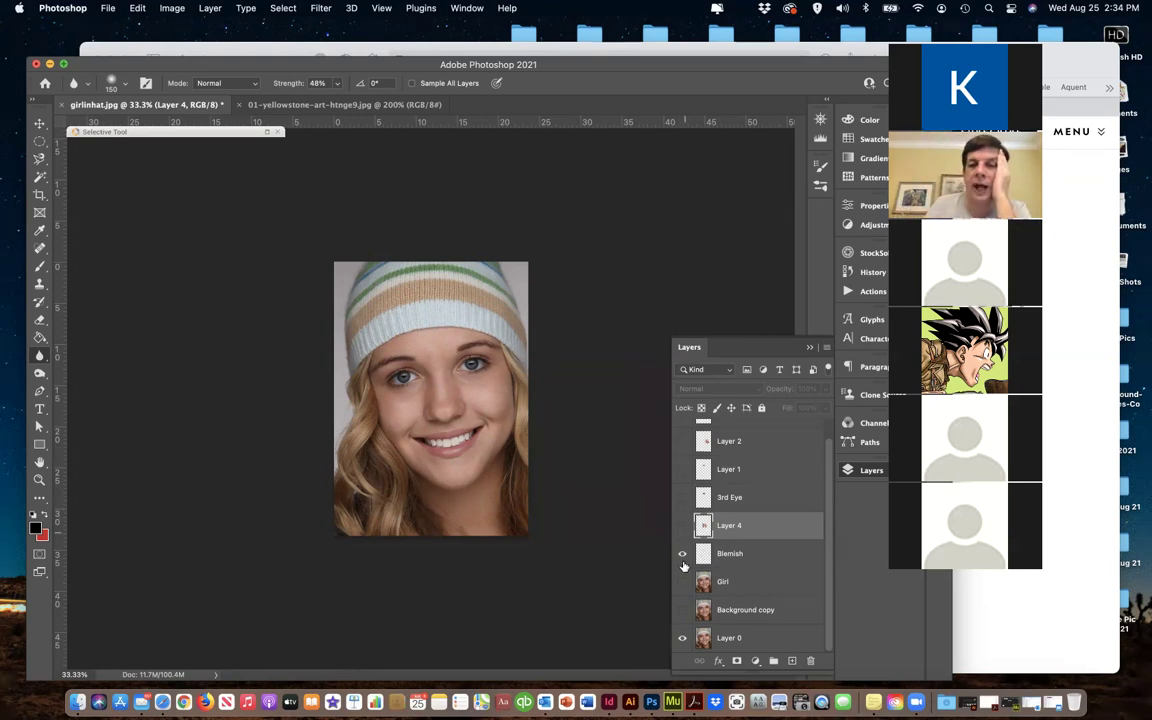
left_click(683, 553)
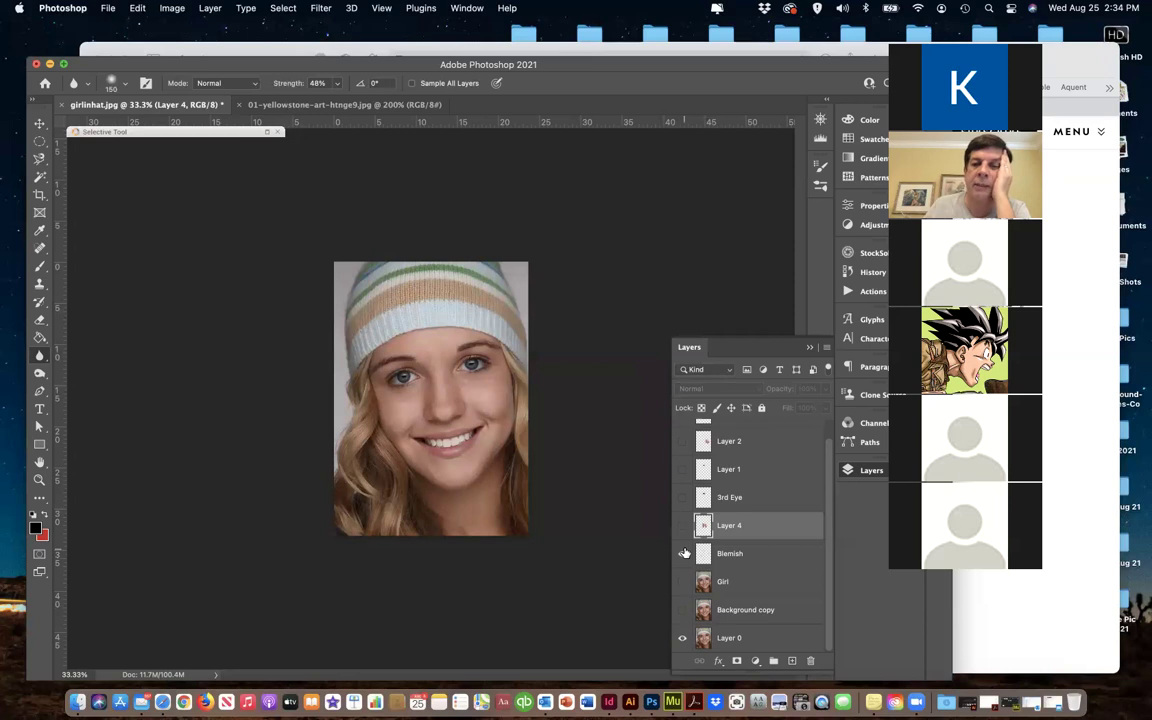
left_click(683, 497)
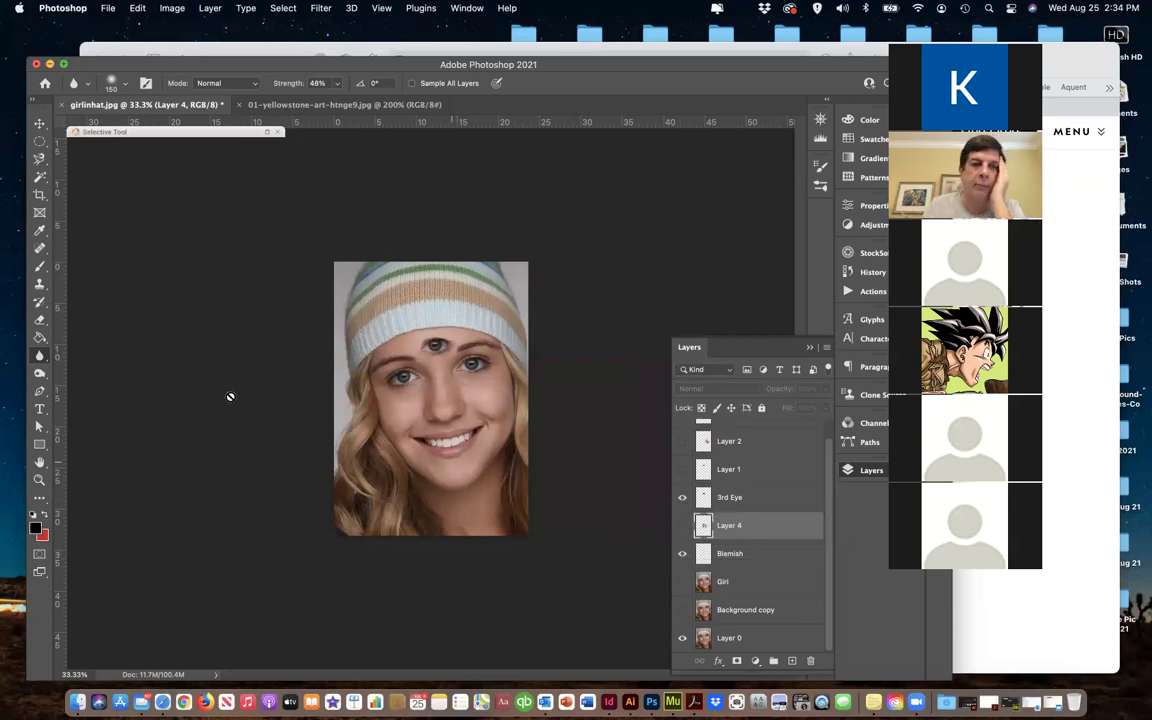
Choose the Healing Brush Tool and view the portrait at 100%
left_click(41, 250)
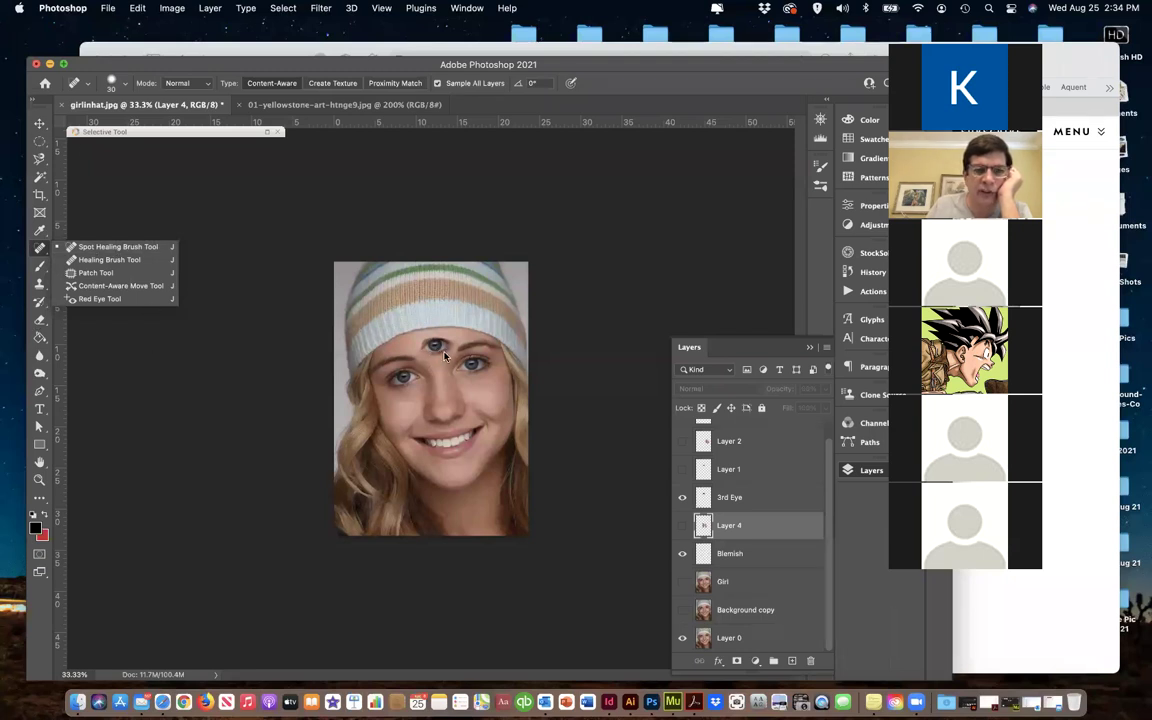
left_click(100, 259)
left_click(38, 248)
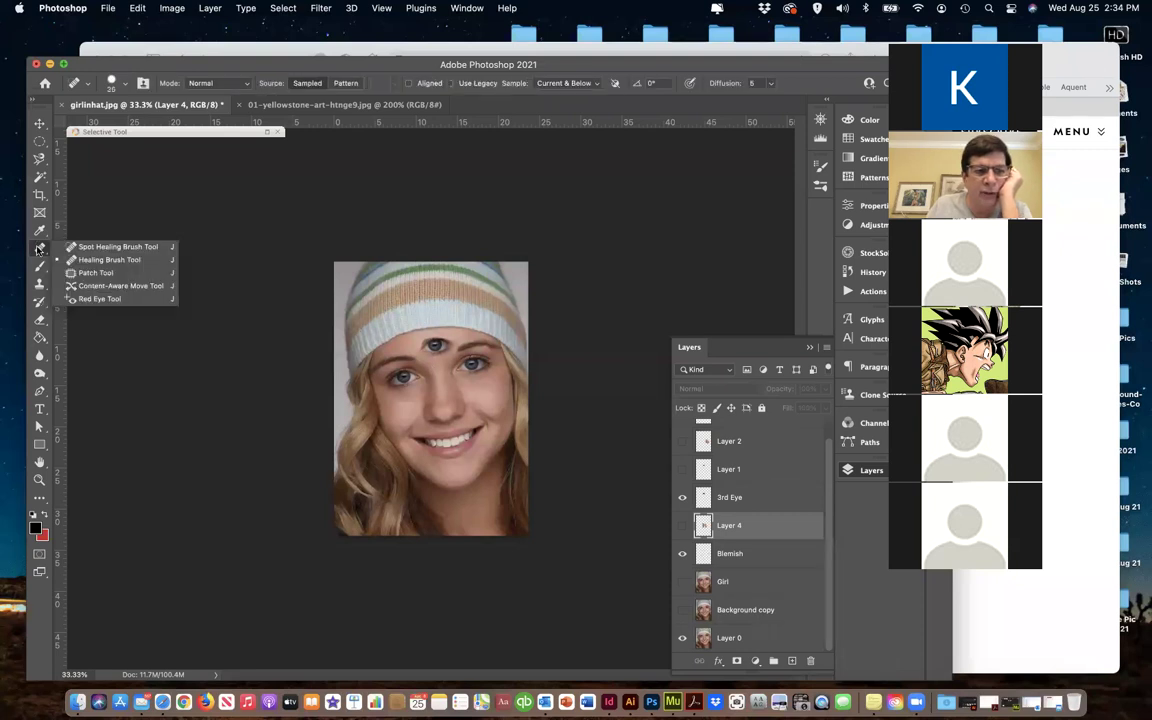
left_click(90, 259)
key("super+1")
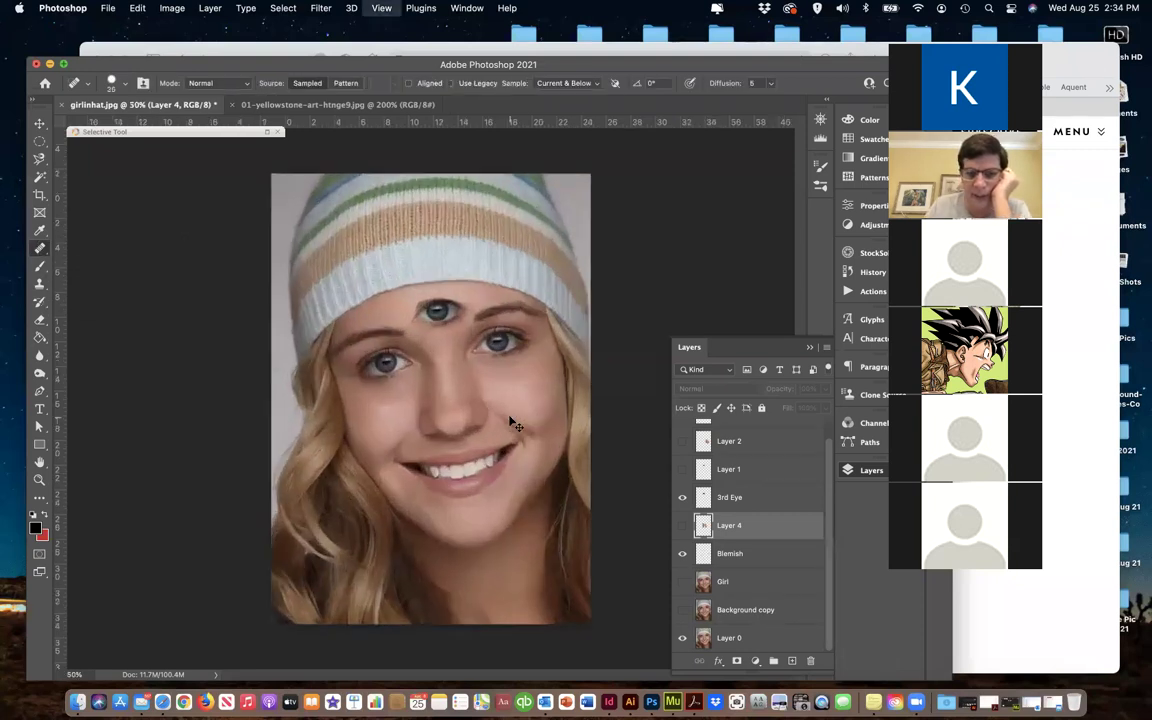
Hide the 3rd Eye and Blemish layers and add a new layer above Layer 4
left_click(683, 498)
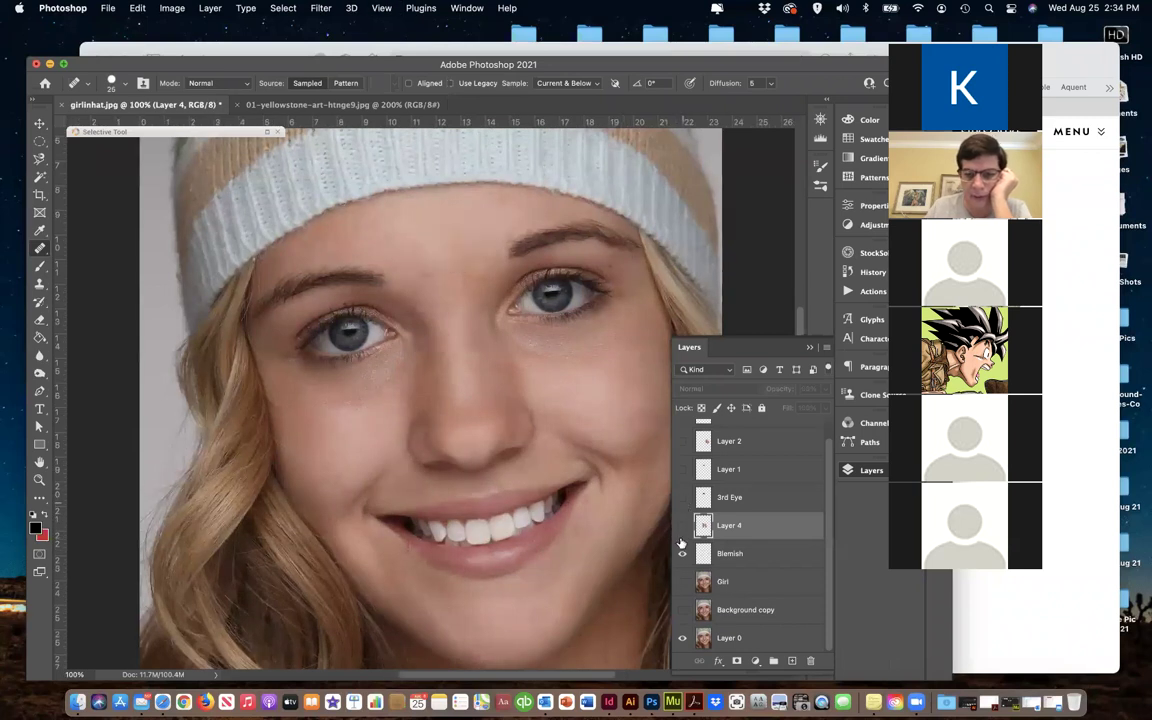
left_click(683, 554)
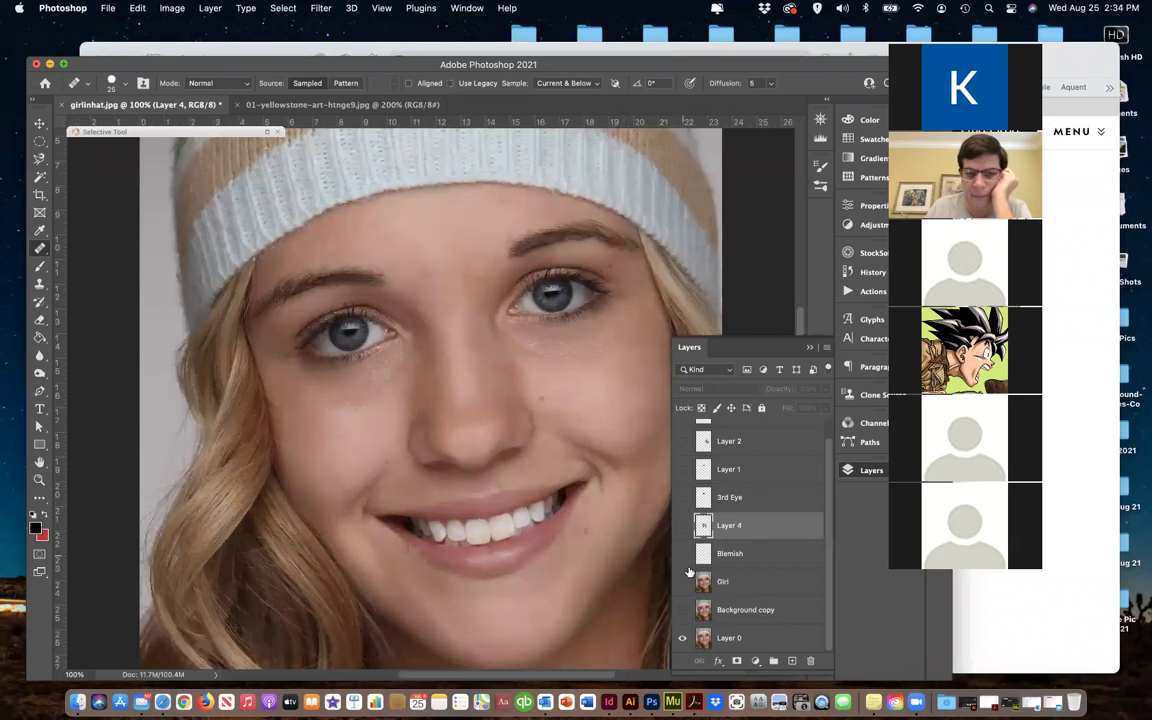
left_click(790, 661)
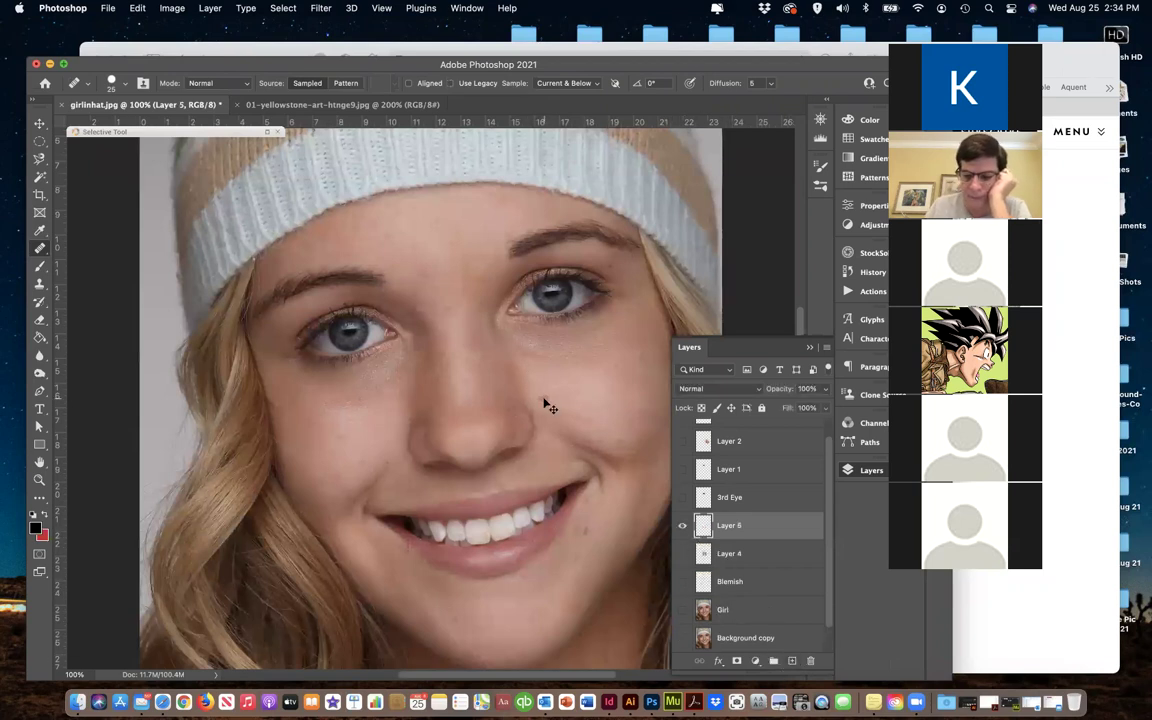
Heal the blemish on the cheek beside the nose on Layer 5 using the Healing Brush at 25 px
key("super+equal")
key("super+equal")
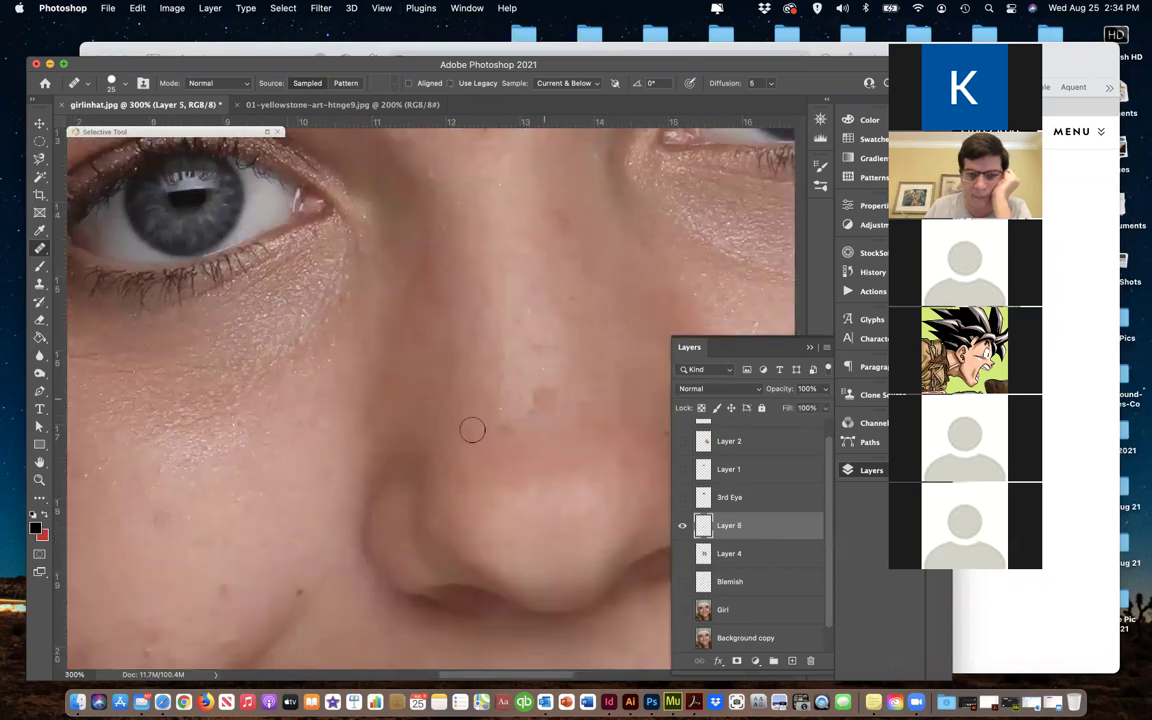
scroll(481, 435, "right", 5)
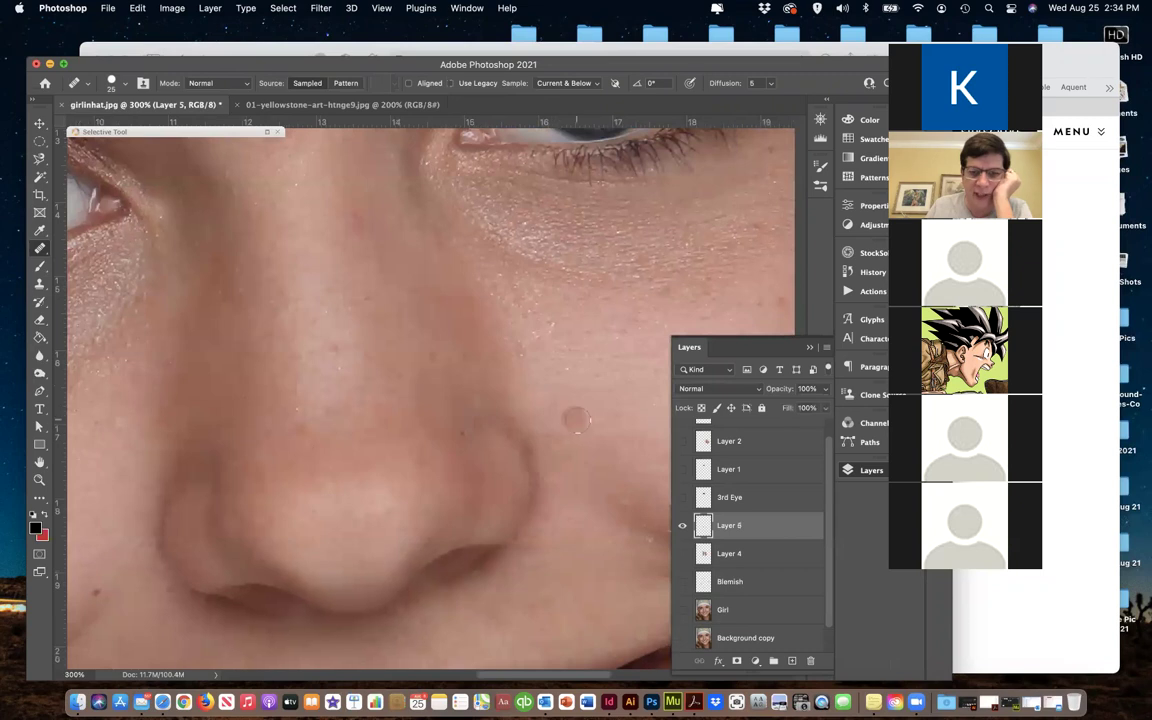
mouse_move(556, 407)
left_mouse_down()
mouse_move(535, 373)
mouse_move(532, 388)
mouse_move(543, 381)
mouse_move(536, 361)
mouse_move(537, 375)
mouse_move(522, 360)
left_mouse_up()
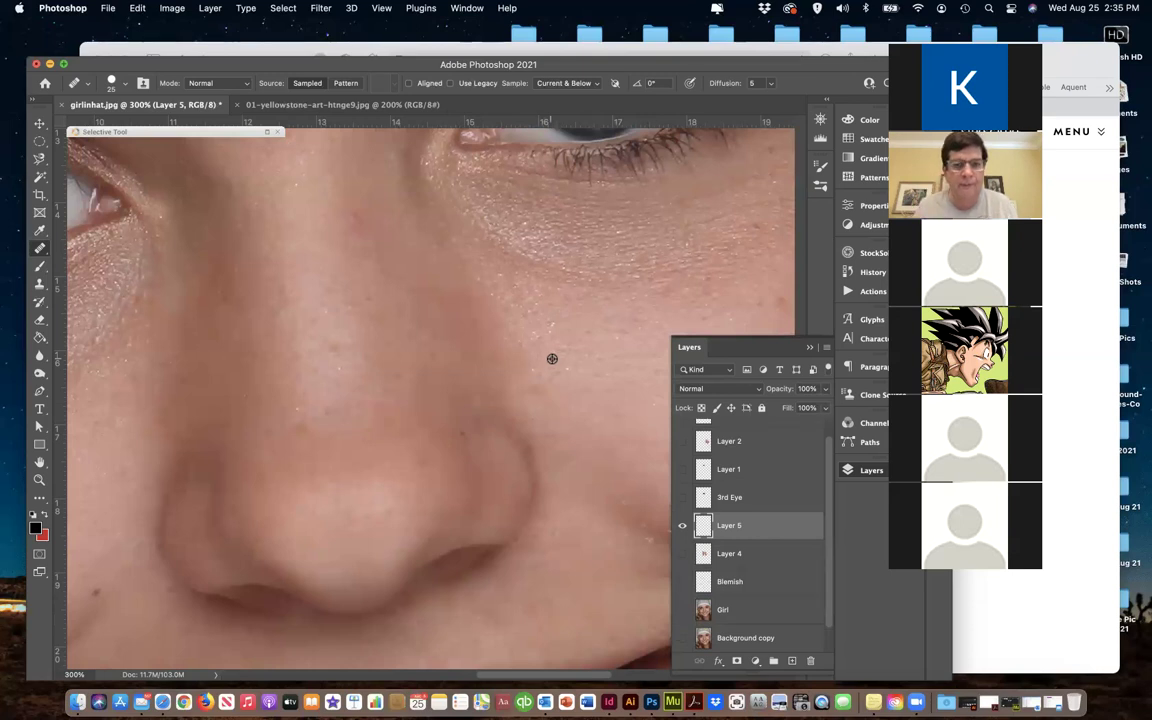
Sample clean skin and heal the spots on the nose bridge and between the eyebrows on Layer 5
scroll(552, 358, "down", 5)
scroll(551, 358, "up", 3)
scroll(550, 358, "up", 3)
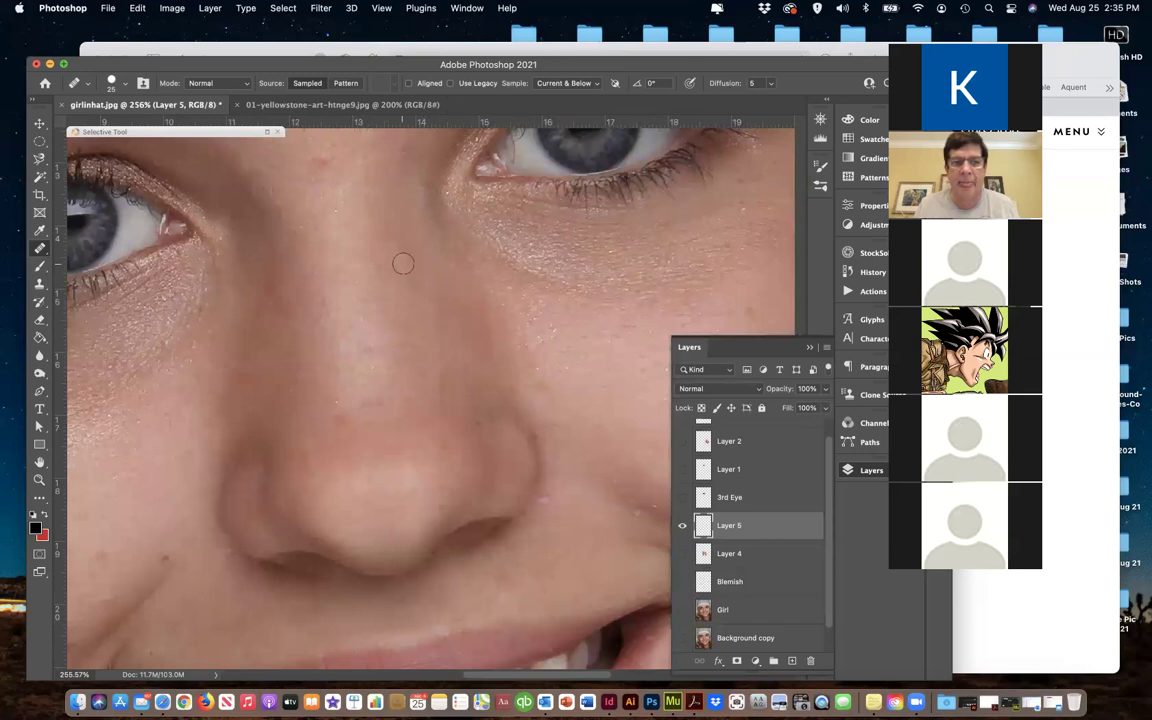
scroll(395, 280, "up", 5)
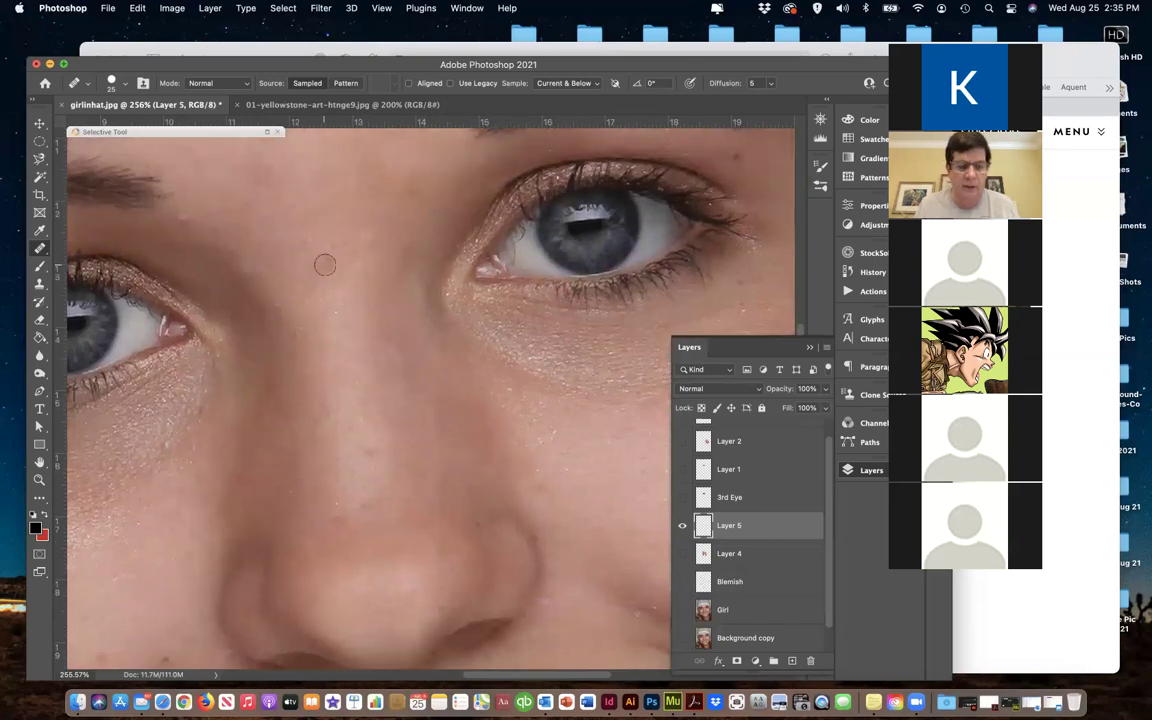
left_click(294, 244, "alt")
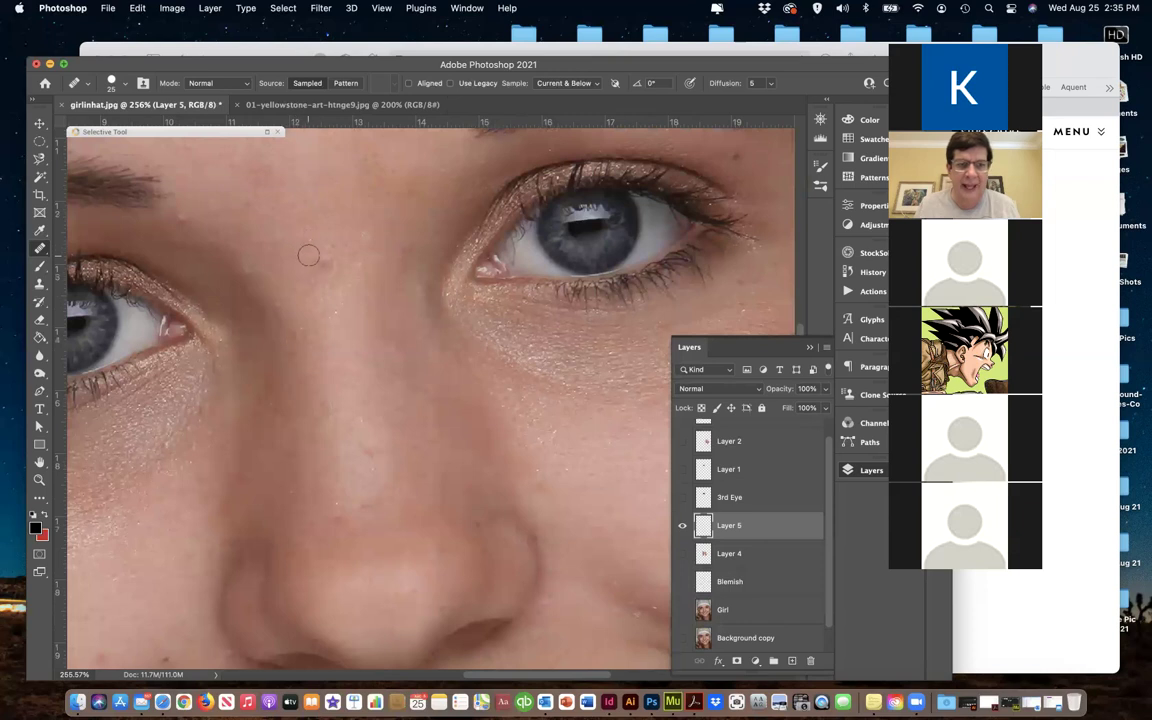
mouse_move(316, 257)
left_mouse_down()
mouse_move(333, 264)
mouse_move(321, 262)
left_mouse_up()
scroll(326, 267, "up", 2)
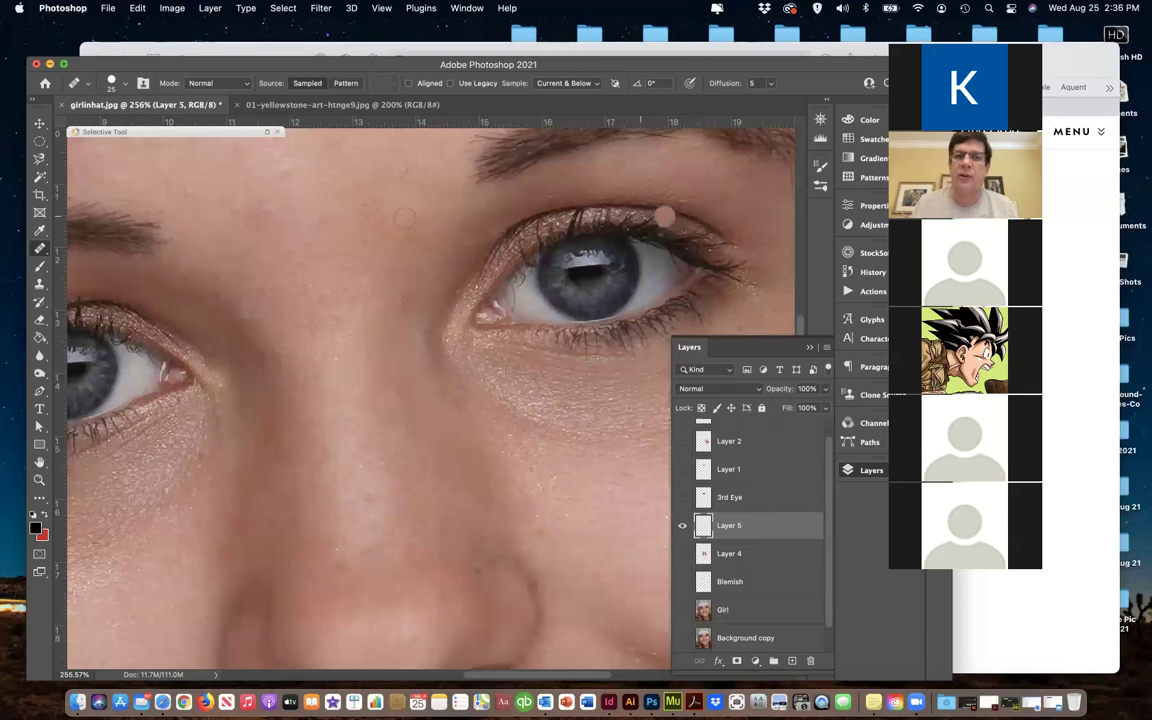
mouse_move(405, 178)
left_mouse_down()
mouse_move(411, 162)
mouse_move(391, 198)
left_mouse_up()
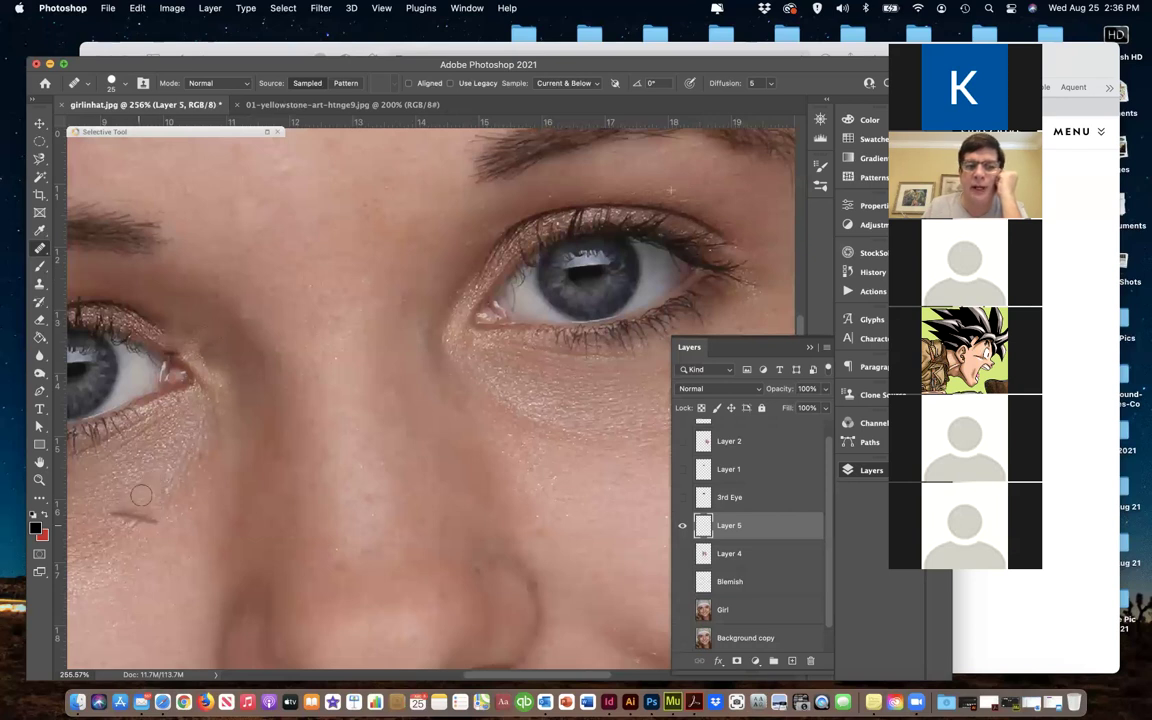
Try healing the skin below the eye on the image's left side with the Healing Brush, and undo those strokes
mouse_move(98, 530)
left_mouse_down()
mouse_move(142, 536)
mouse_move(100, 505)
mouse_move(72, 515)
mouse_move(110, 568)
mouse_move(77, 520)
mouse_move(101, 489)
mouse_move(98, 467)
mouse_move(92, 476)
left_mouse_up()
scroll(110, 530, "left", 3)
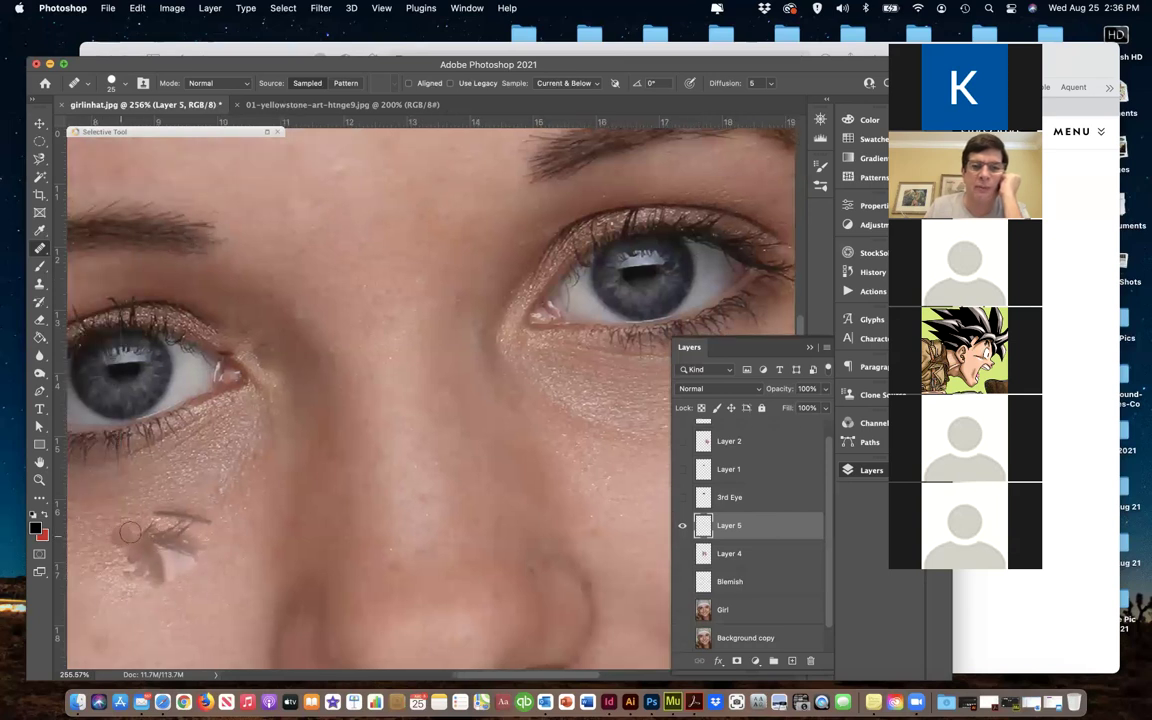
mouse_move(133, 533)
left_mouse_down()
mouse_move(140, 540)
mouse_move(123, 537)
mouse_move(168, 577)
left_mouse_up()
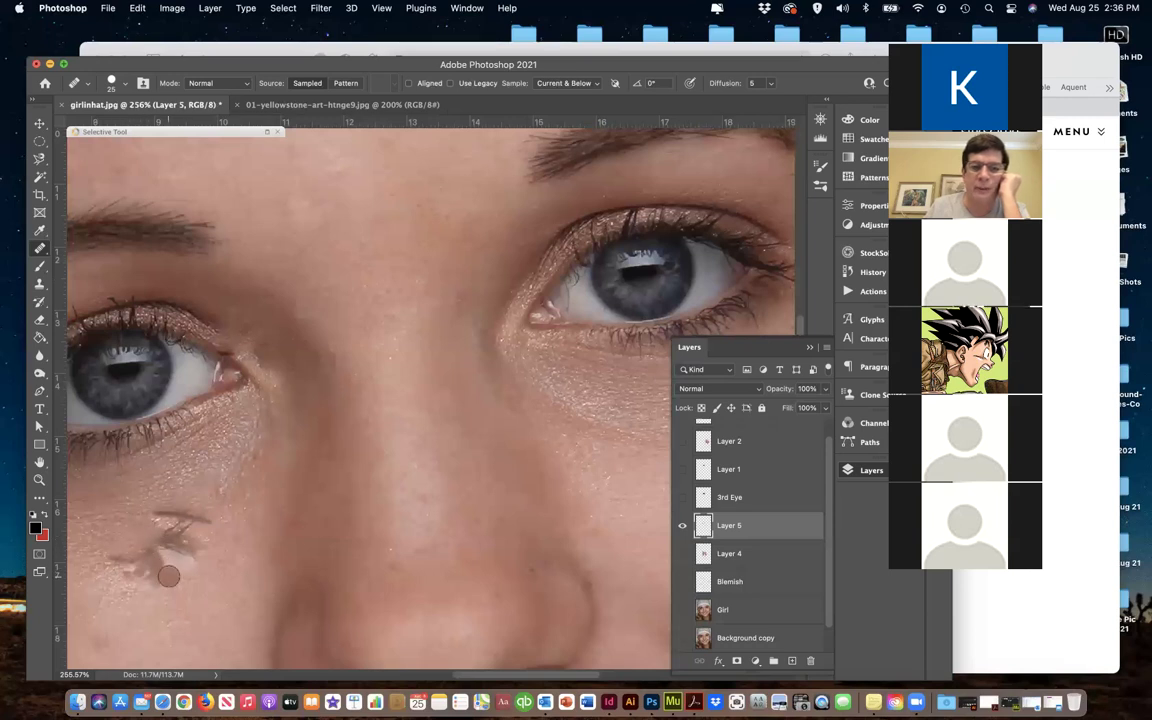
left_click_drag(168, 575, 197, 553)
key("super+z")
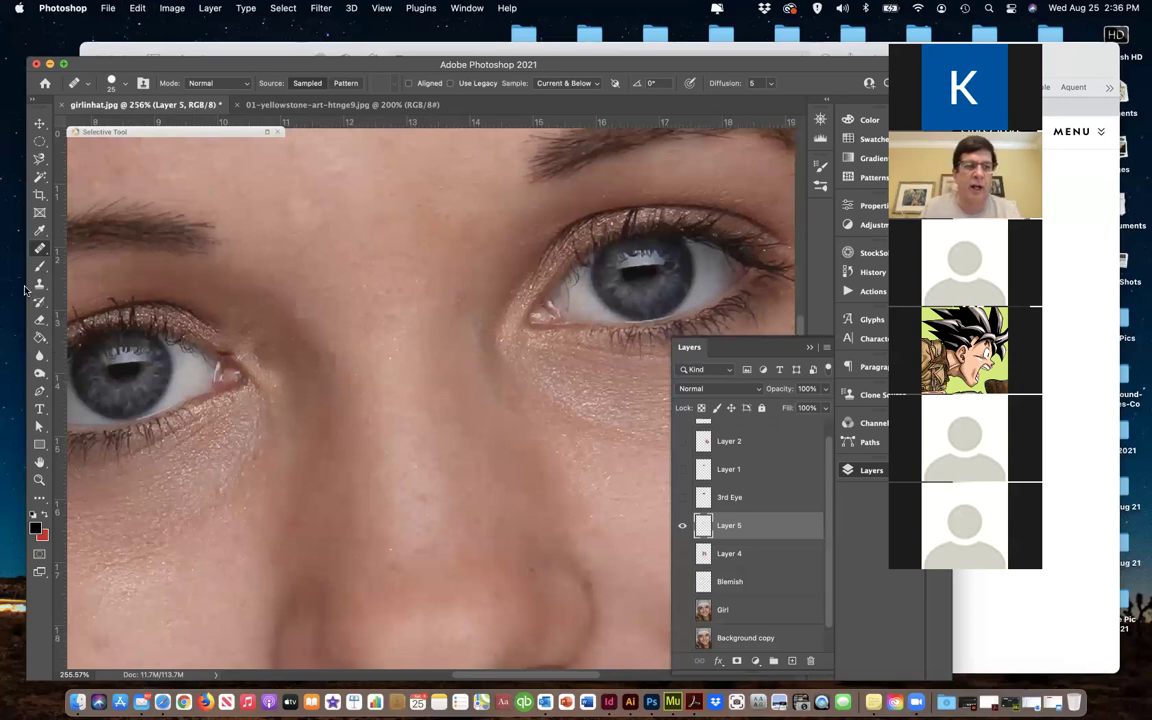
Remove small marks between the eyebrows and around the nose bridge on Layer 5 using the Content-Aware Spot Healing Brush
left_click(40, 250)
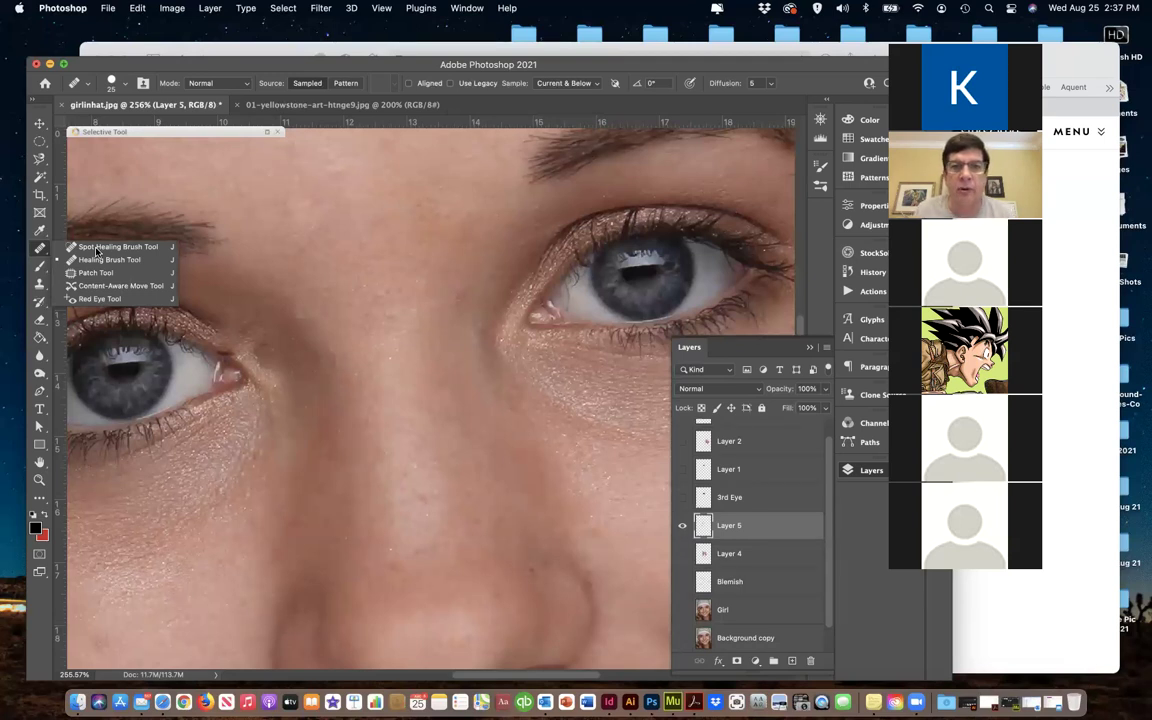
left_click(110, 247)
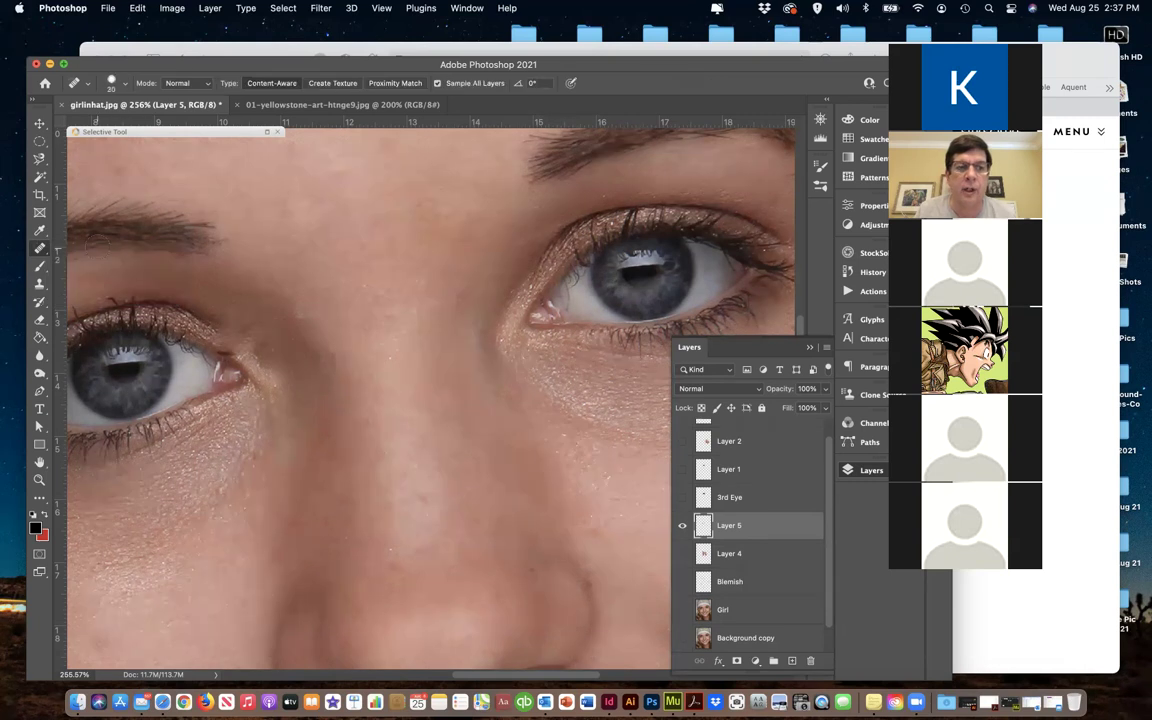
left_click(436, 180)
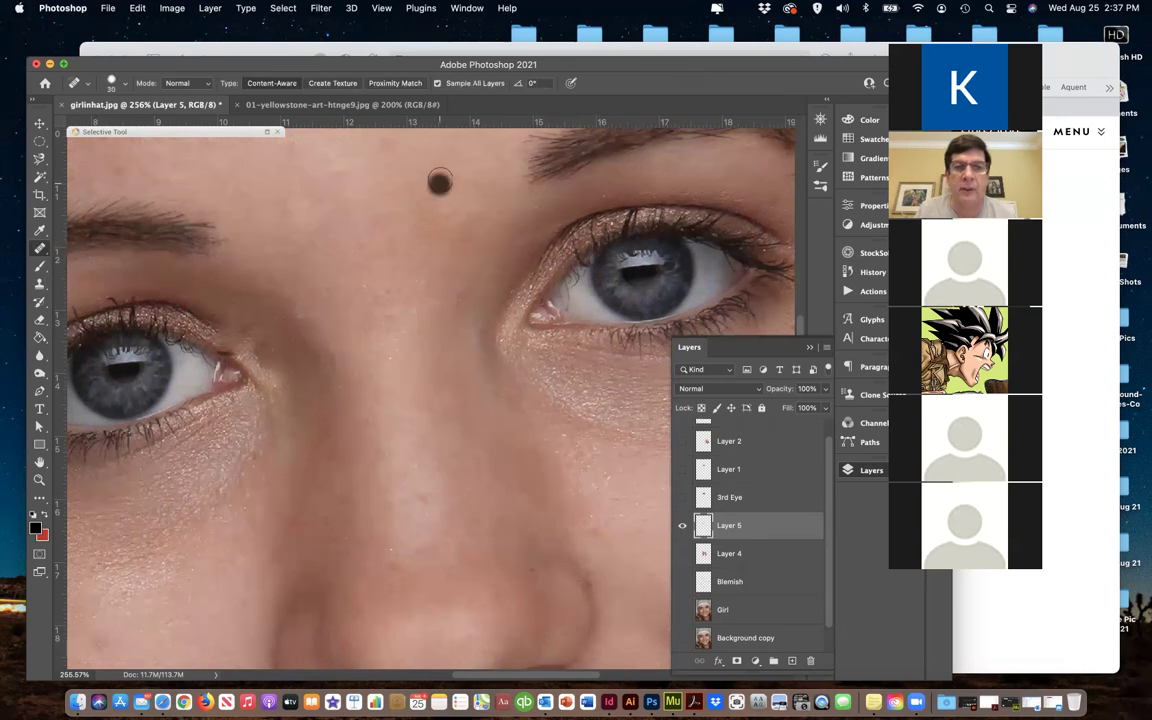
left_click(350, 280)
left_click(274, 281)
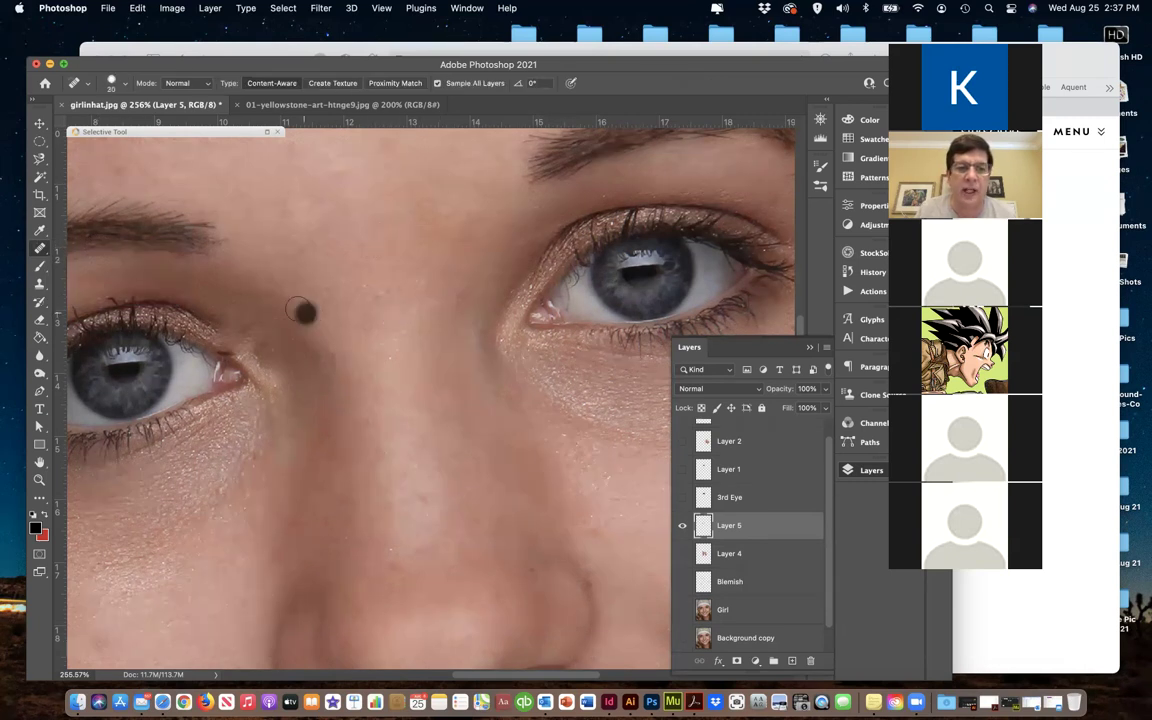
Remove the small blemishes across the forehead on Layer 5 using the Content-Aware Spot Healing Brush at 30 px
scroll(350, 300, "up", 5)
scroll(350, 300, "left", 3)
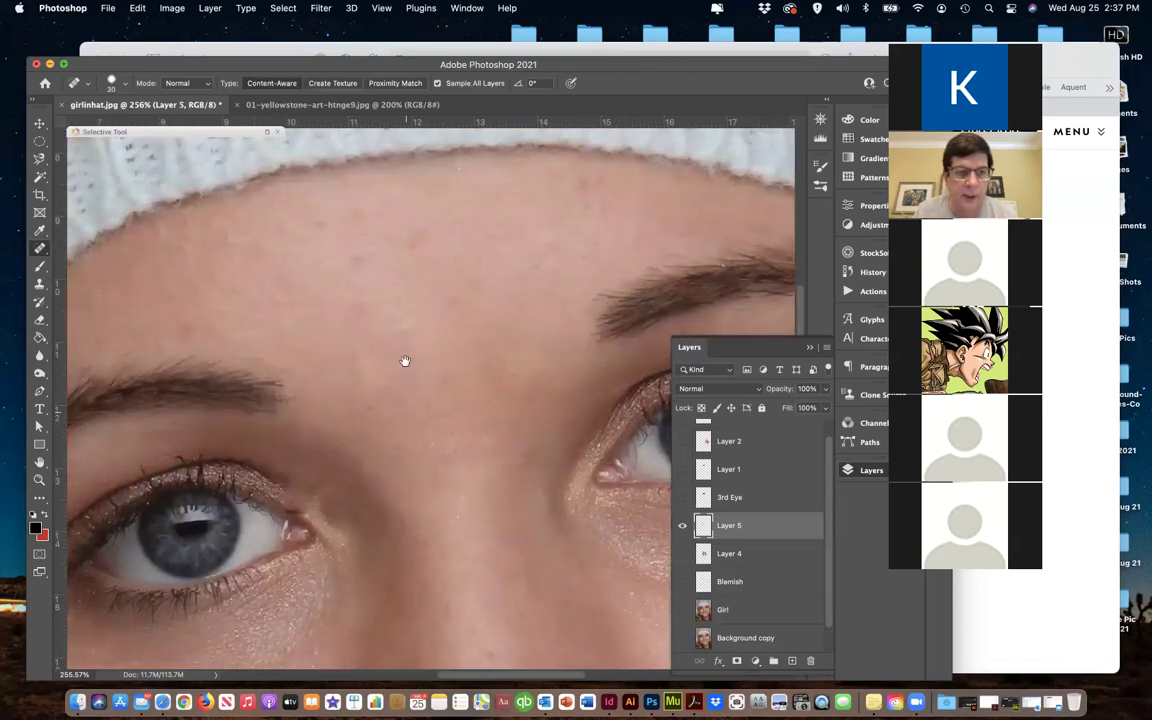
left_click(250, 390)
left_click(199, 346)
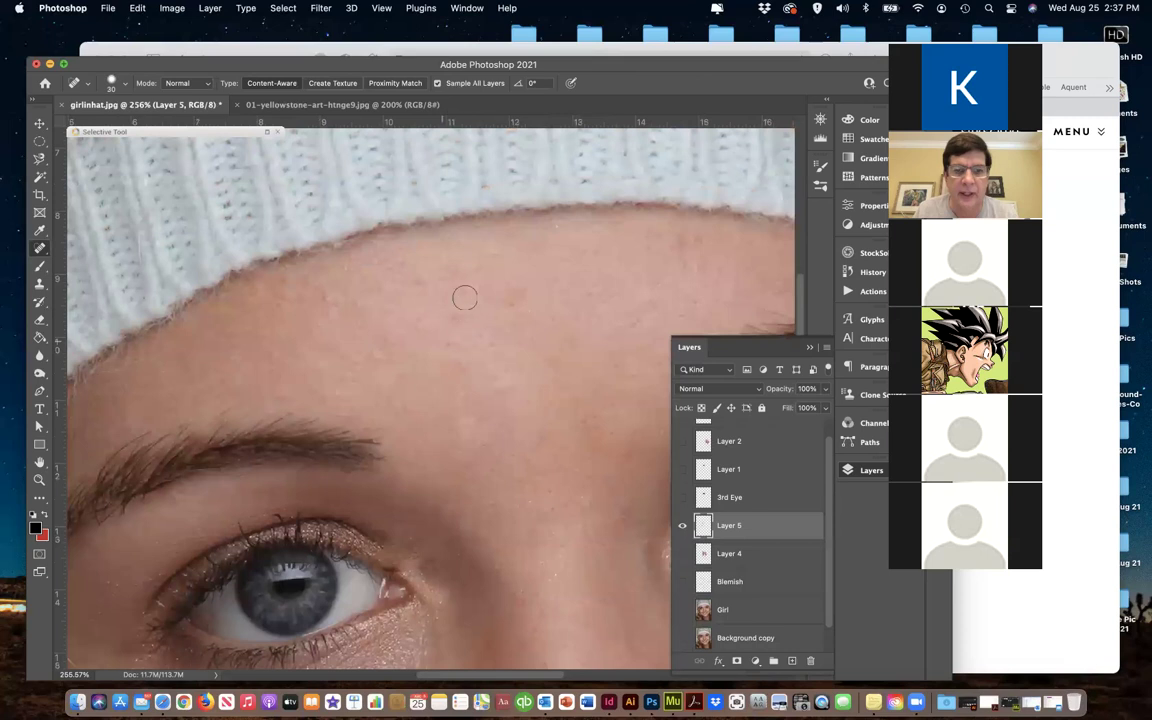
mouse_move(459, 272)
left_mouse_down()
mouse_move(404, 296)
mouse_move(356, 244)
left_mouse_up()
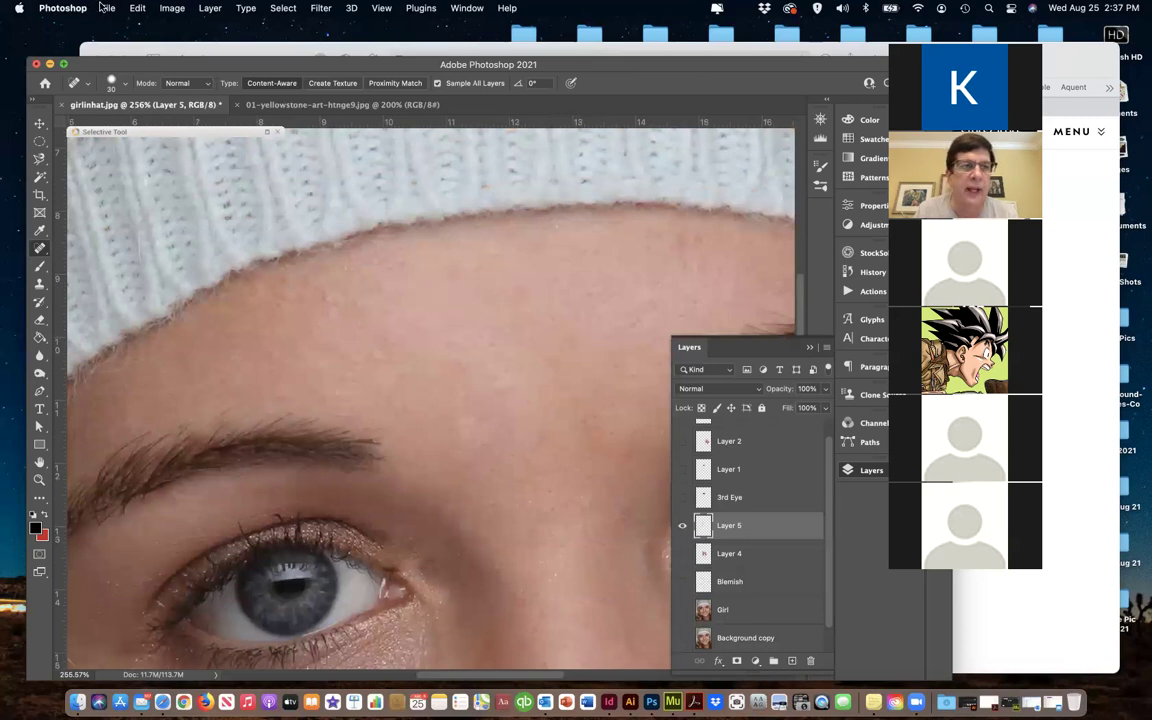
Browse the Desktop folder in the Open dialog for another photo to retouch
left_click(103, 8)
left_click(315, 224)
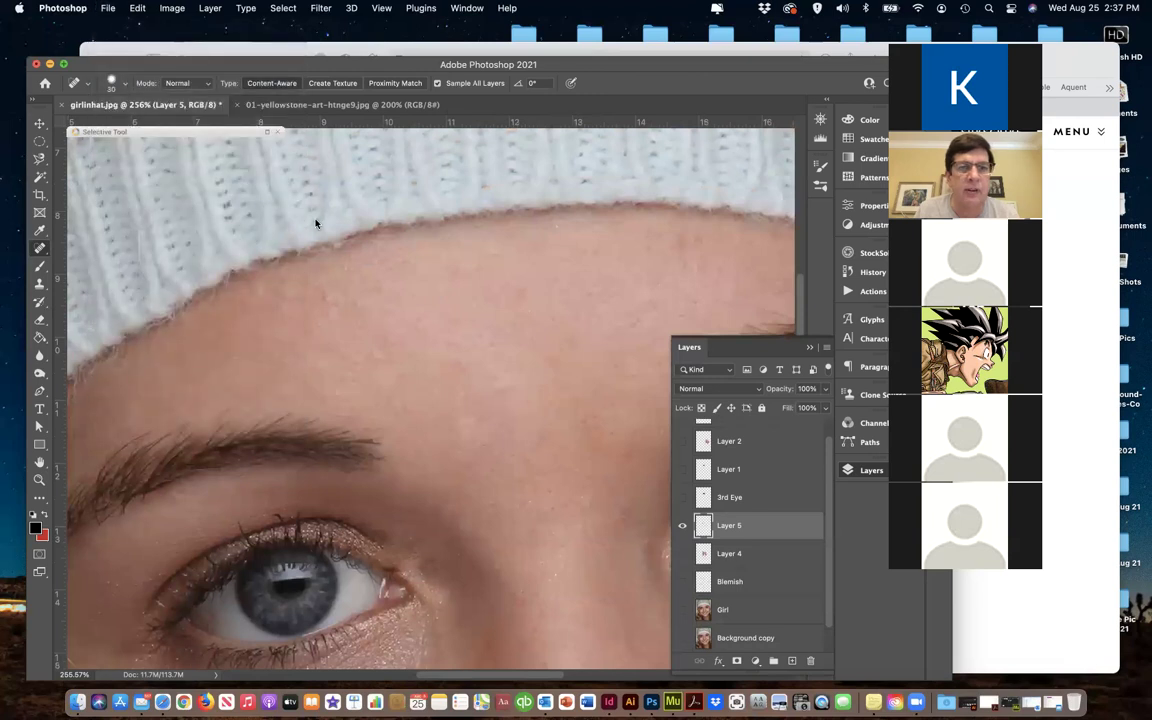
key("super+o")
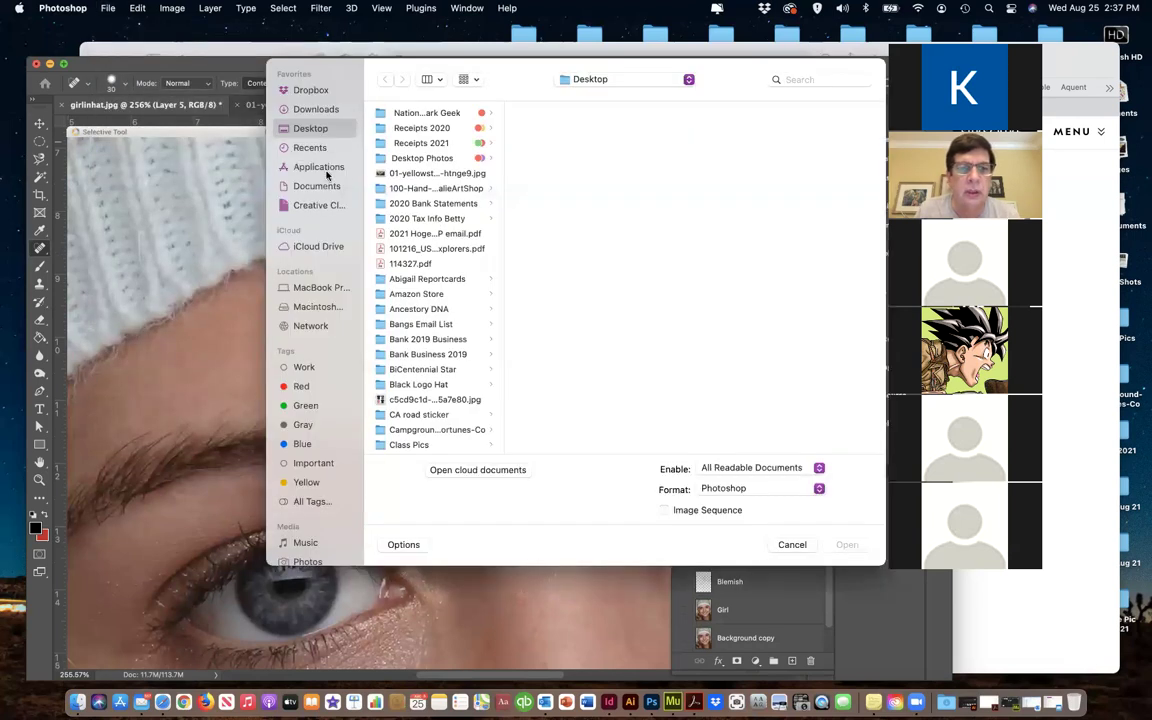
scroll(418, 311, "down", 10)
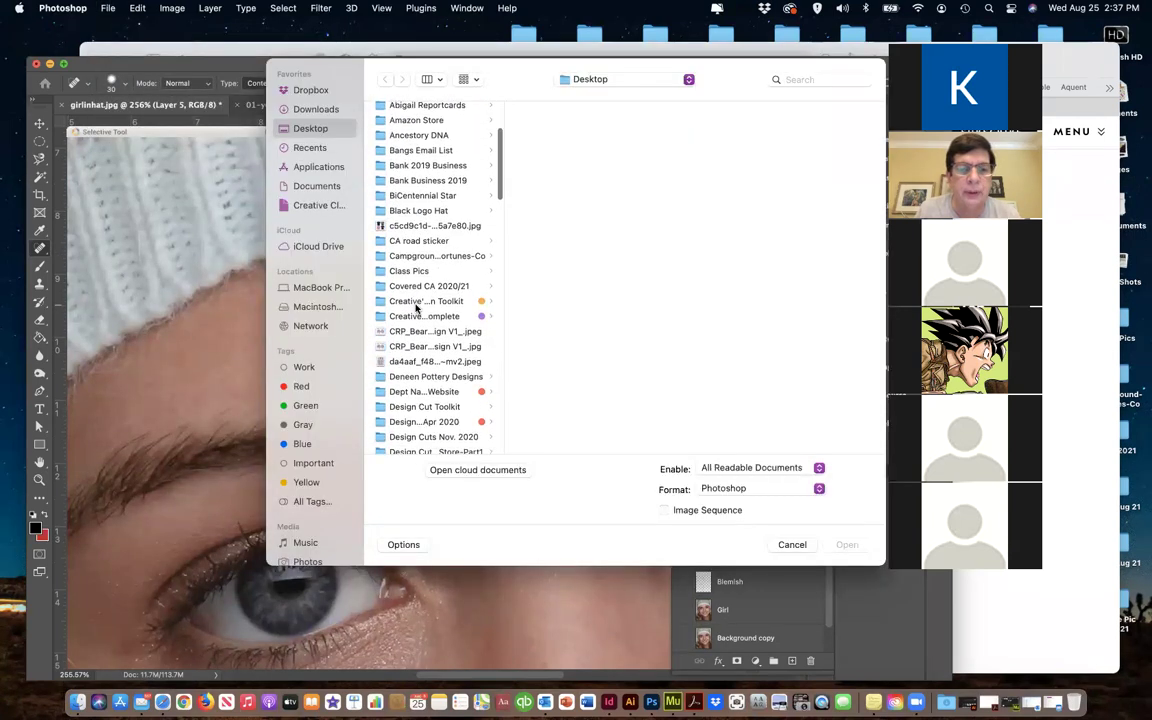
scroll(418, 309, "down", 15)
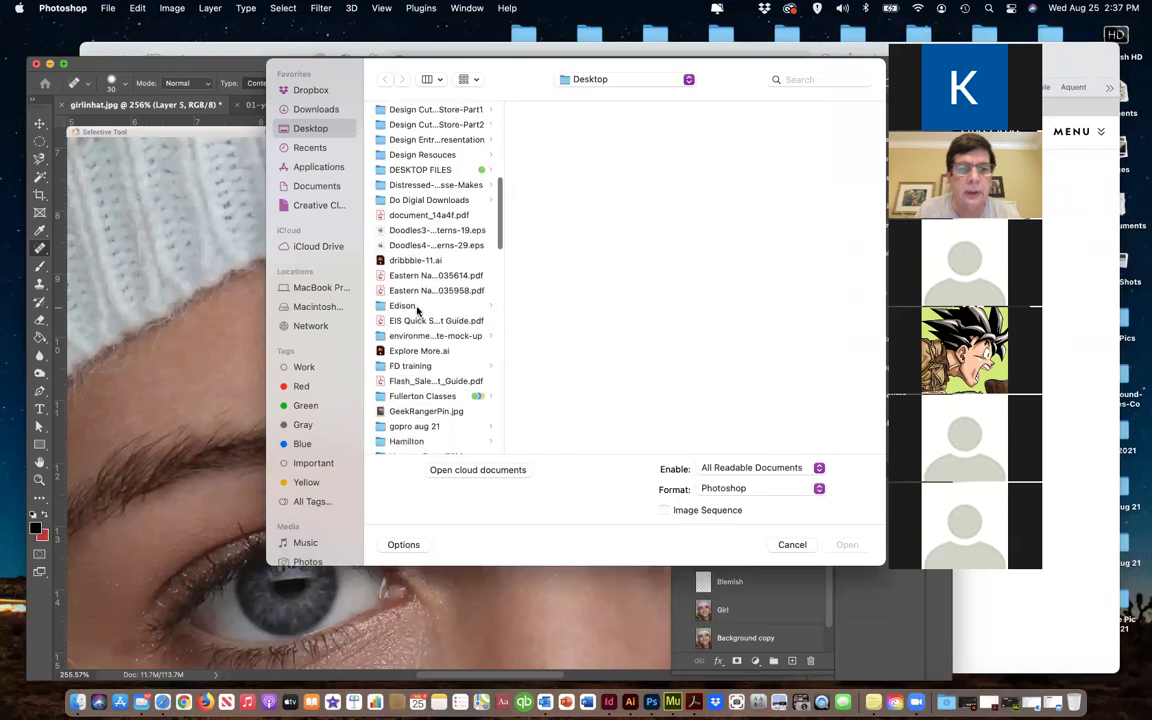
scroll(418, 311, "down", 15)
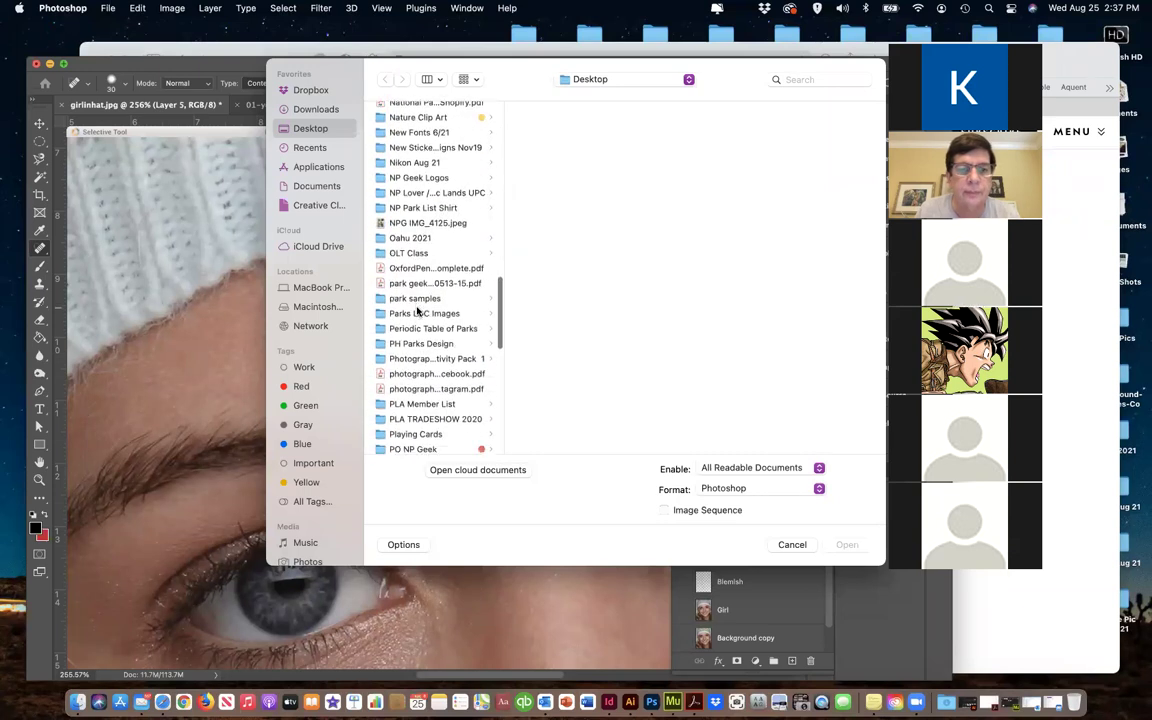
scroll(424, 328, "down", 10)
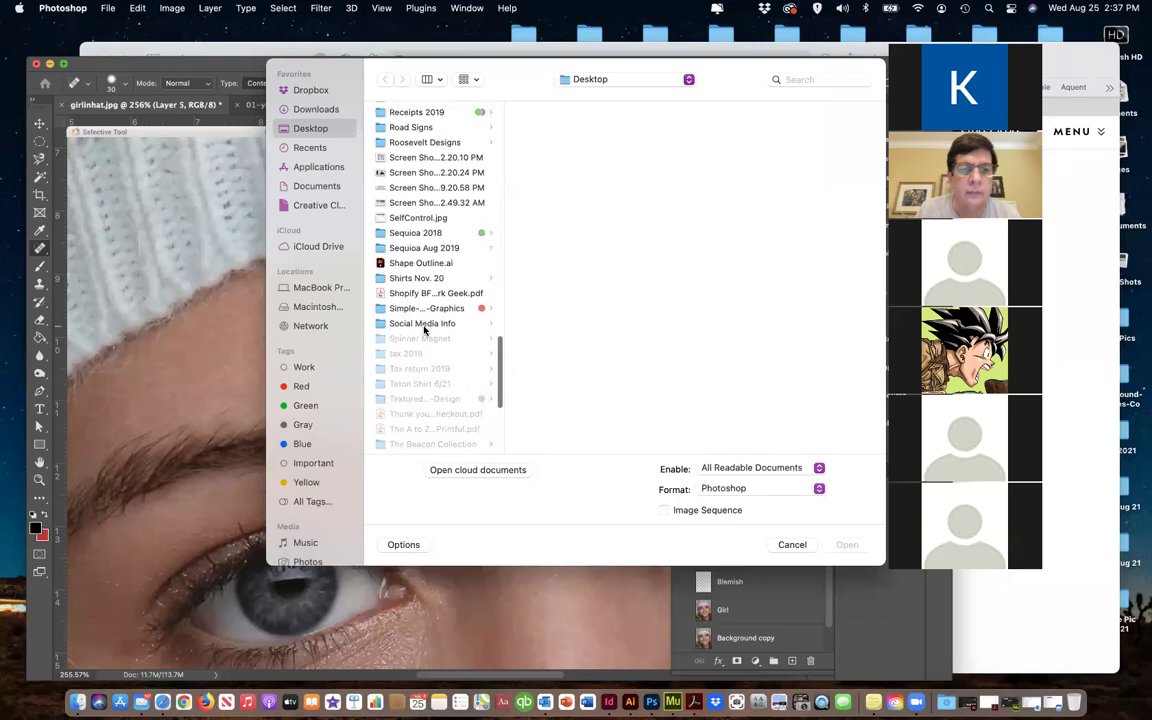
scroll(424, 328, "up", 10)
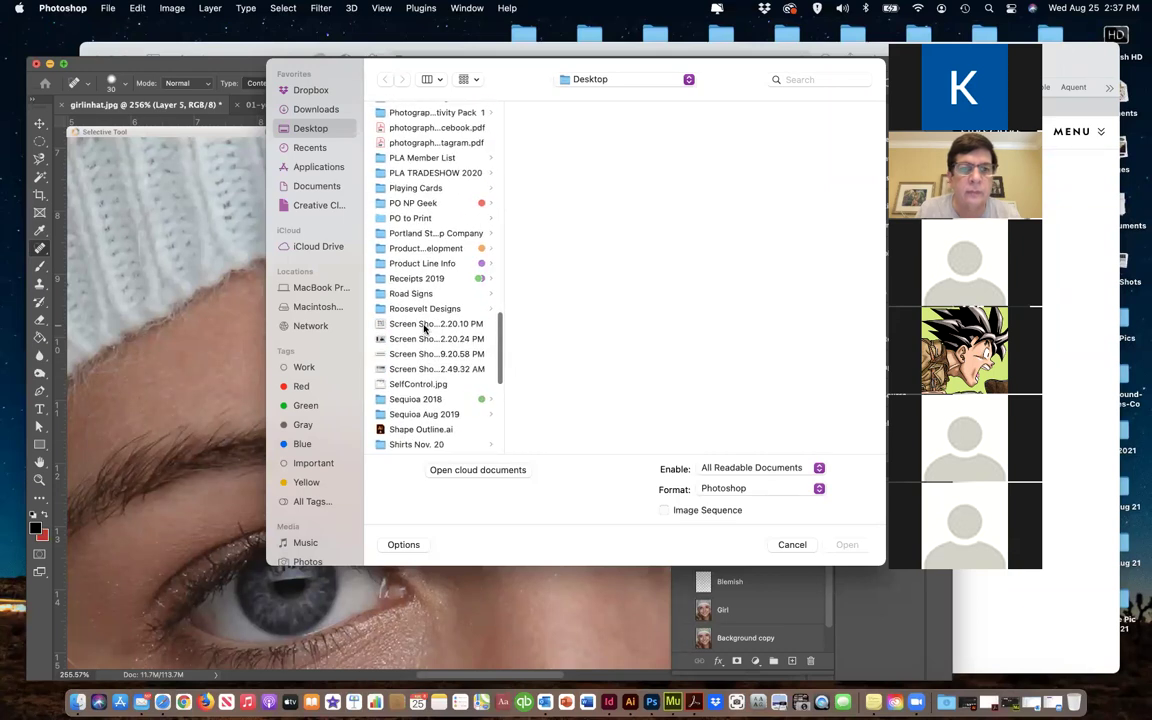
scroll(424, 328, "up", 1)
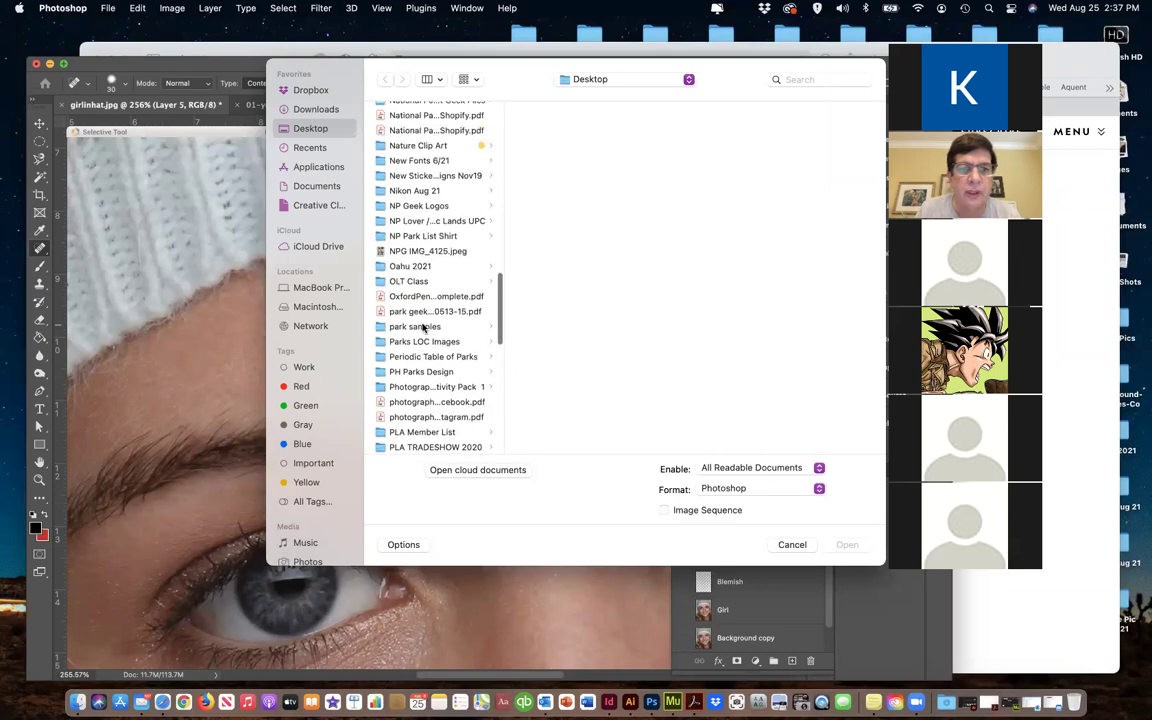
scroll(424, 328, "up", 3)
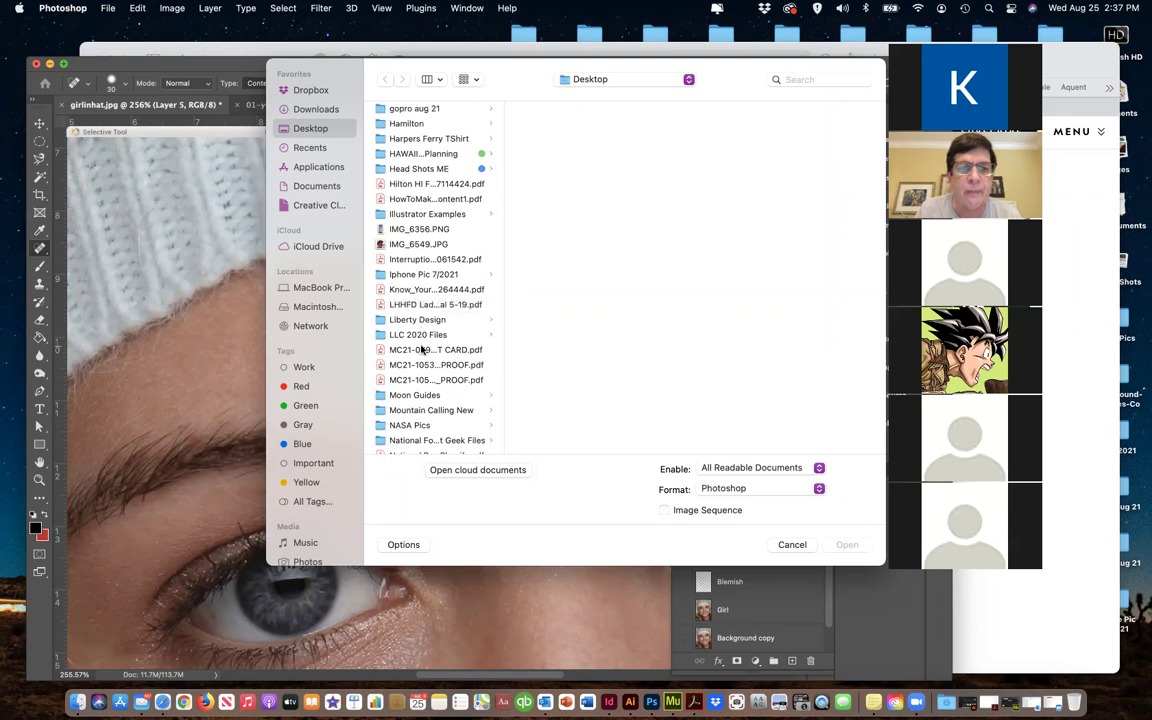
scroll(420, 385, "down", 2)
scroll(420, 383, "up", 5)
scroll(418, 372, "down", 15)
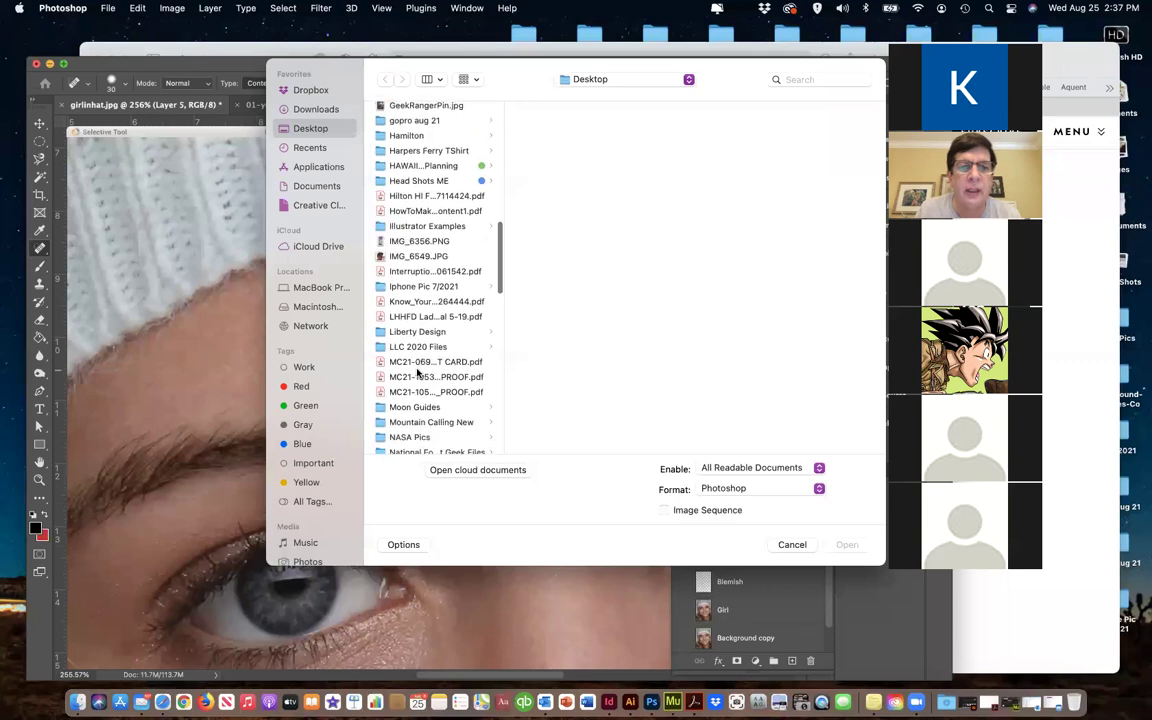
scroll(418, 372, "down", 5)
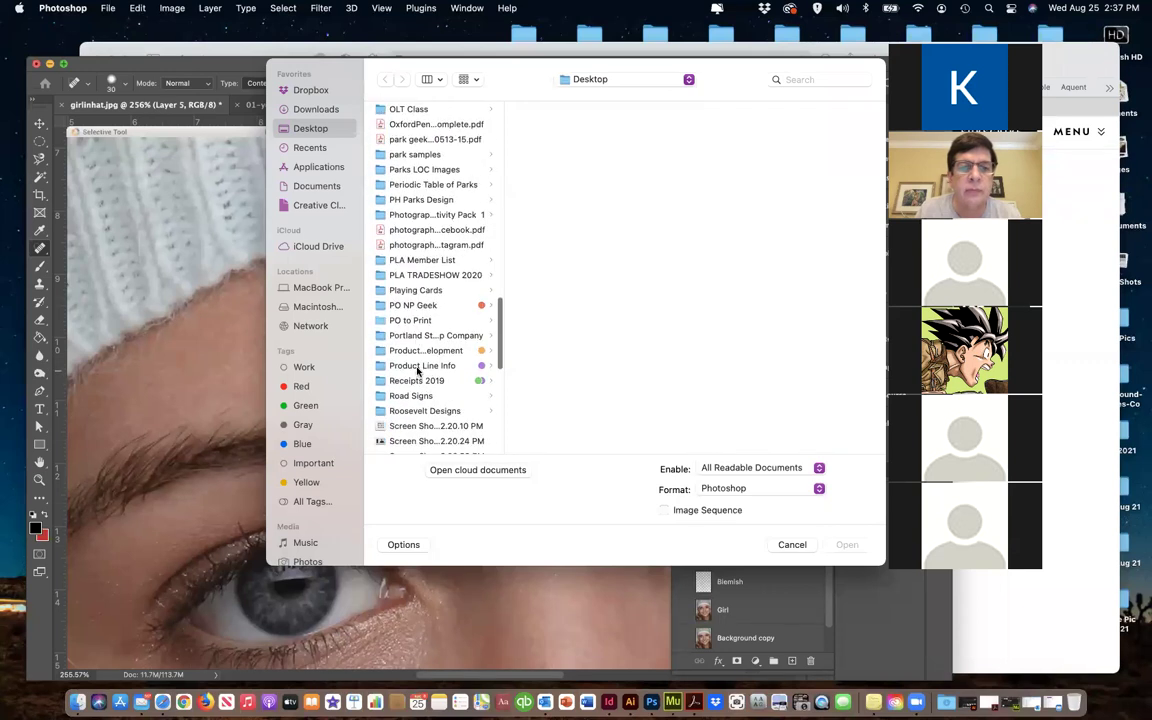
scroll(420, 372, "down", 4)
scroll(420, 375, "down", 4)
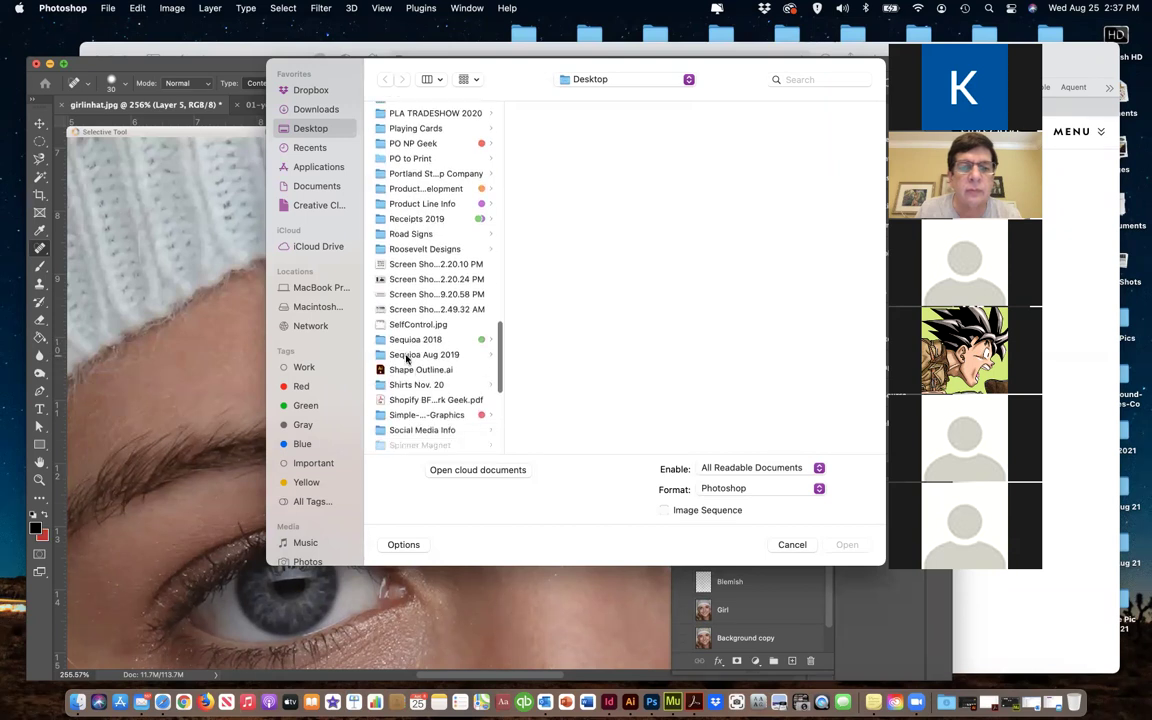
Preview photos in the Sequioa Aug 2019 folder and open DSC_7356.JPG
left_click(407, 358)
left_click(543, 265)
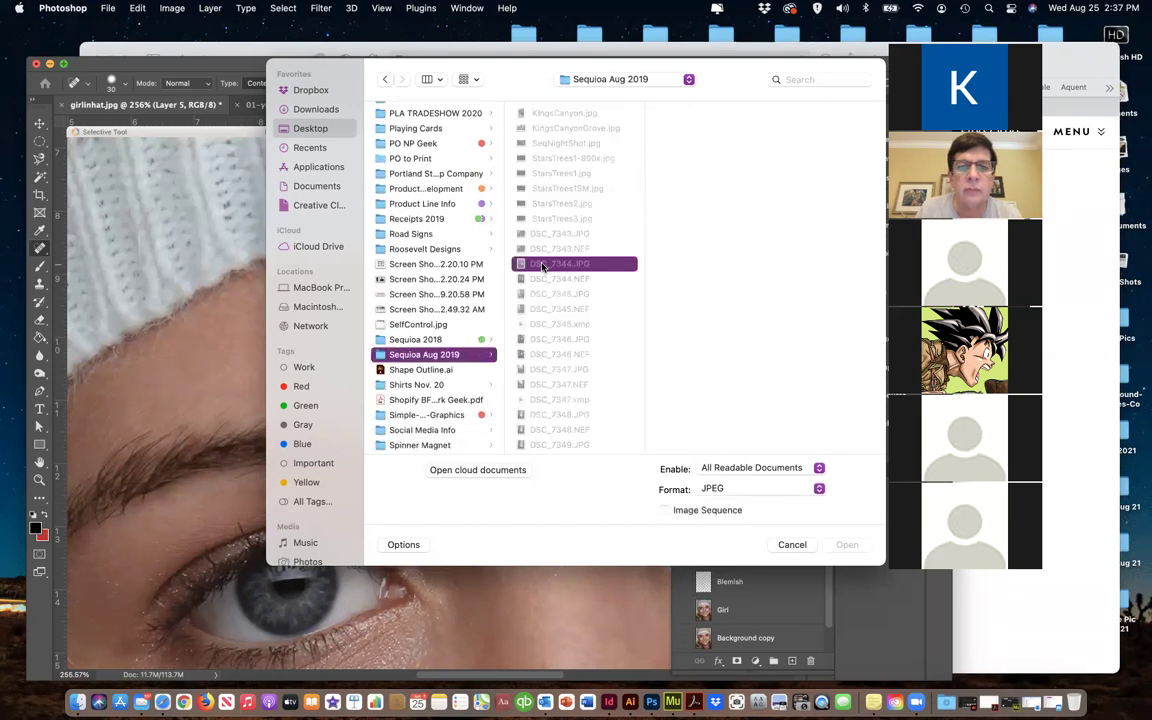
scroll(537, 330, "down", 8)
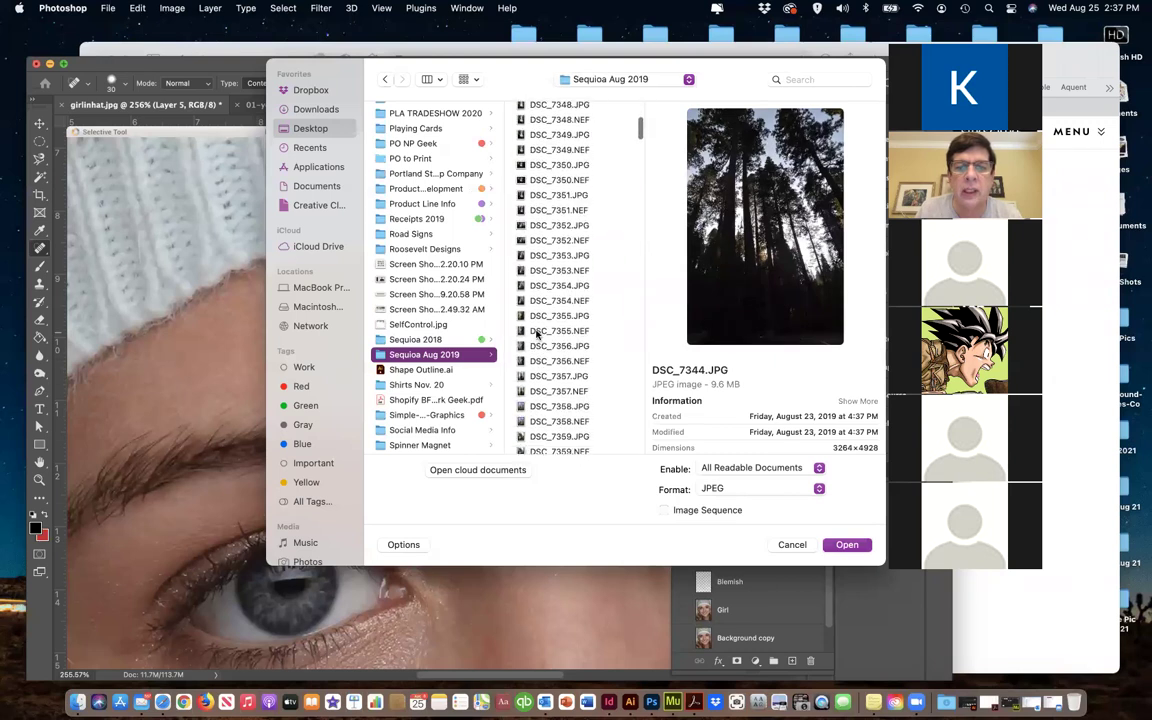
left_click(537, 331)
left_click(536, 346)
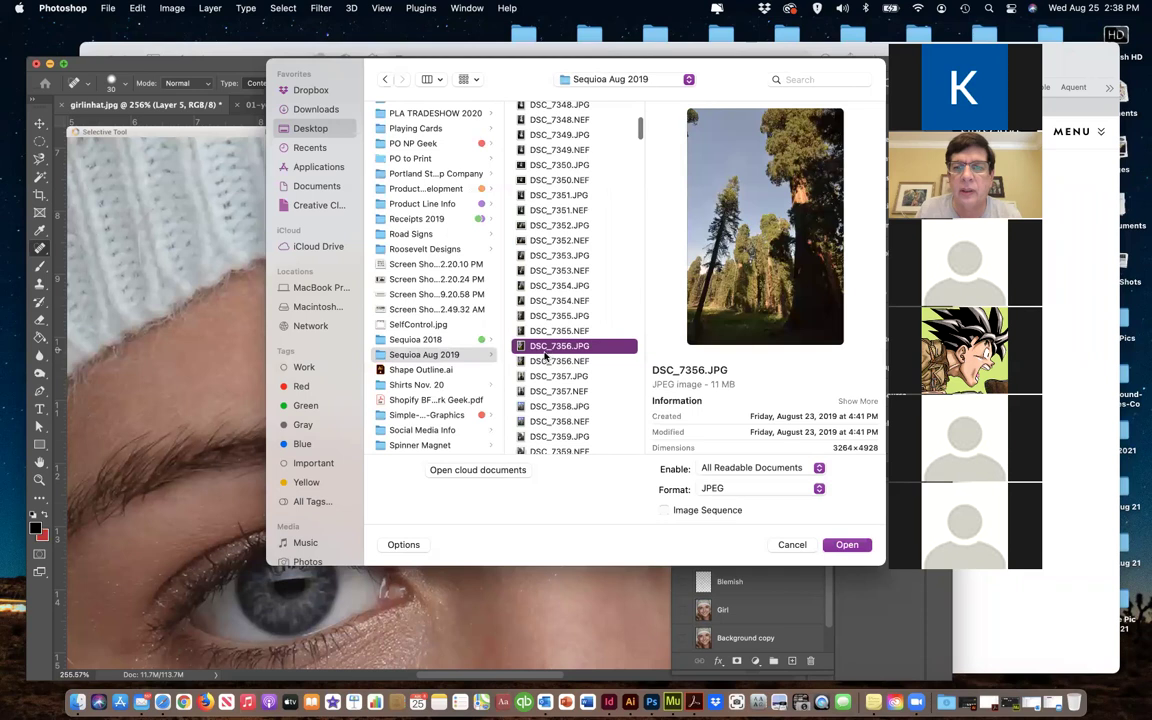
scroll(555, 360, "down", 3)
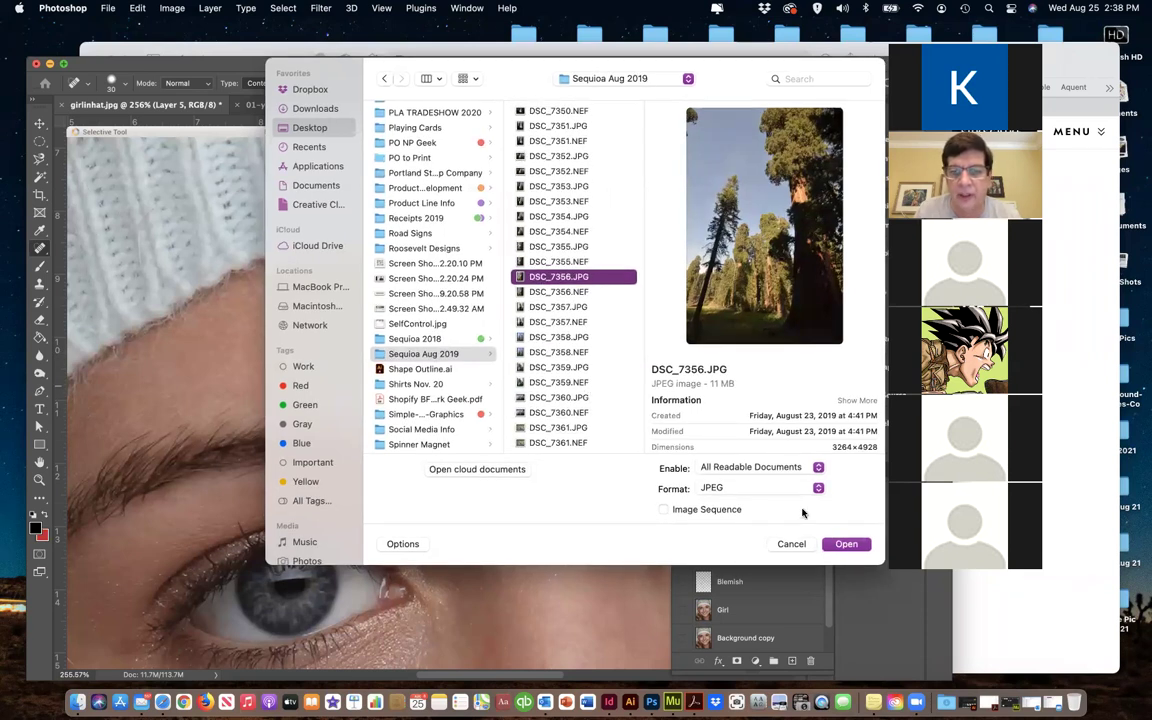
left_click(846, 544)
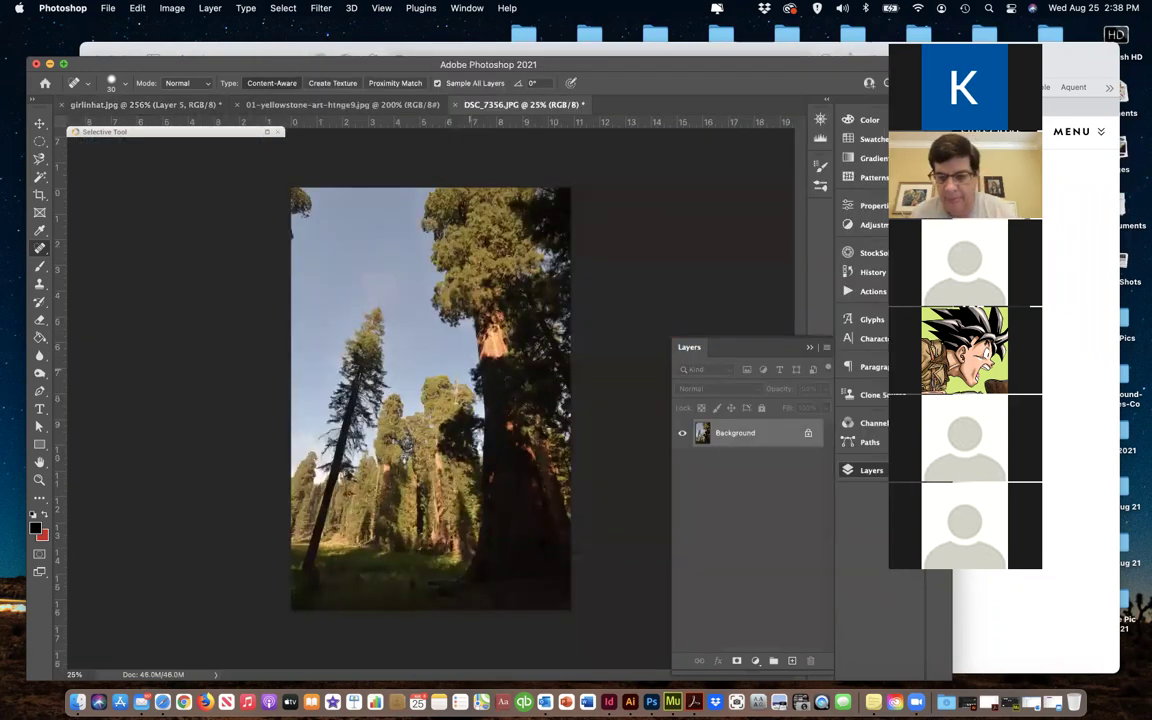
Examine the sky between the trees at 100% zoom for dust spots
key("super+equal")
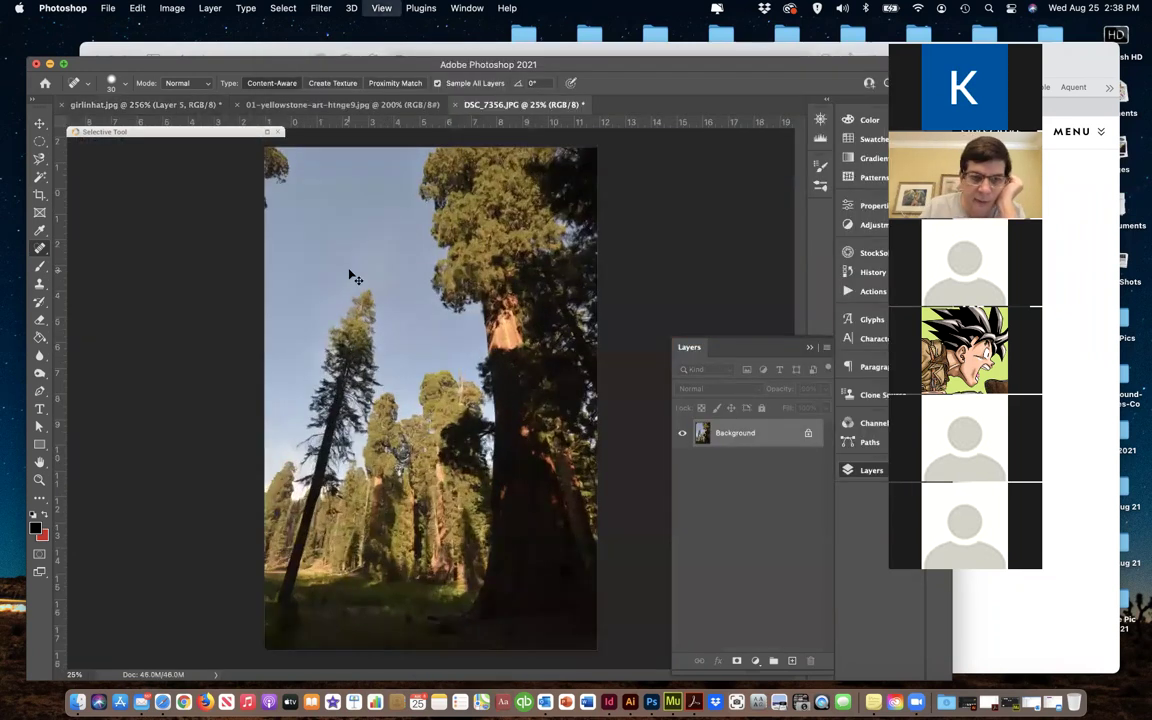
key("super+equal")
key("super+equal")
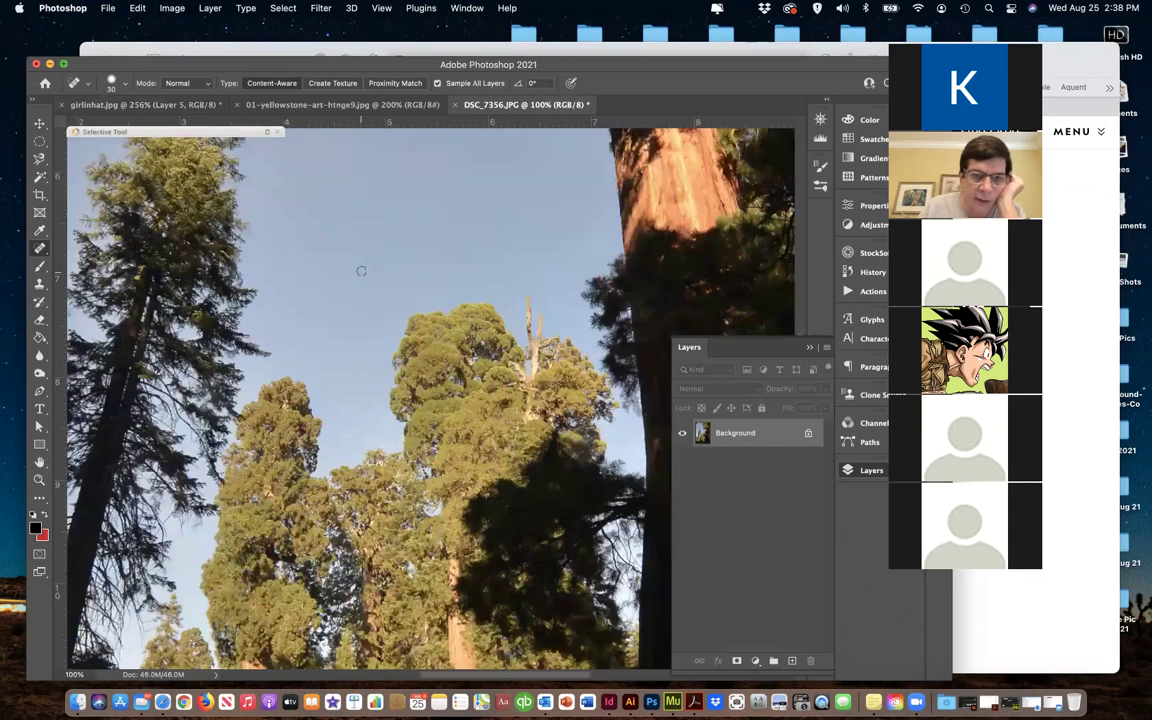
scroll(361, 270, "up", 5)
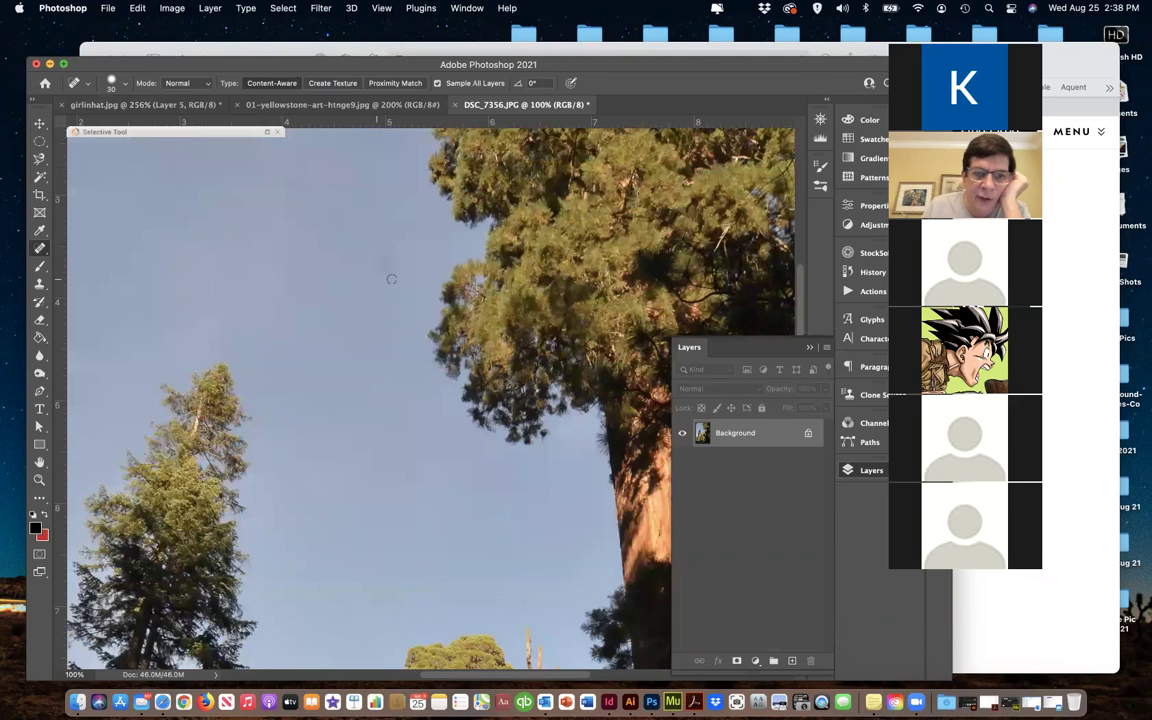
scroll(398, 294, "up", 3)
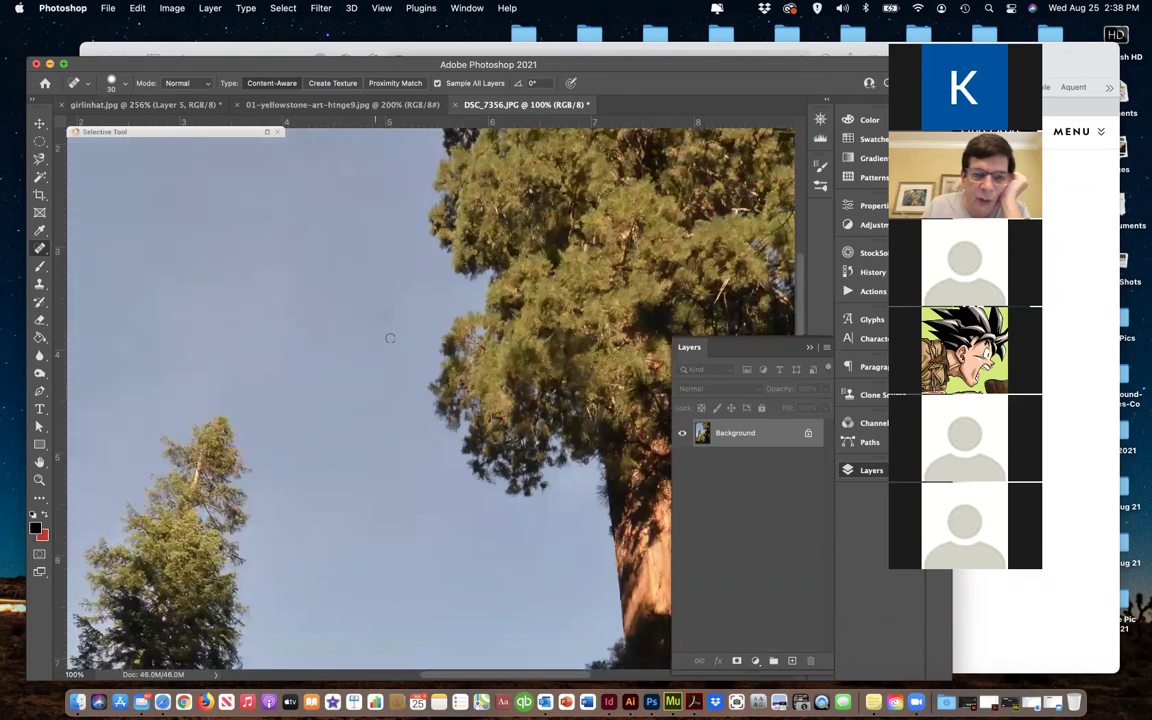
scroll(375, 286, "up", 3)
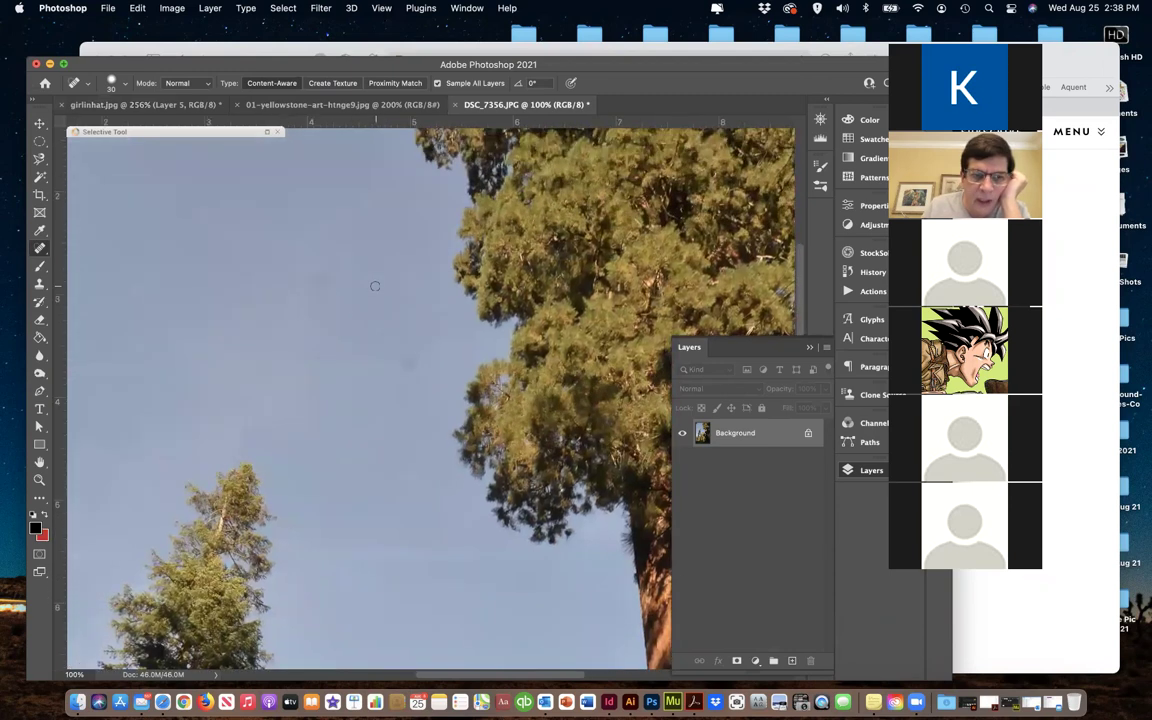
scroll(377, 302, "up", 2)
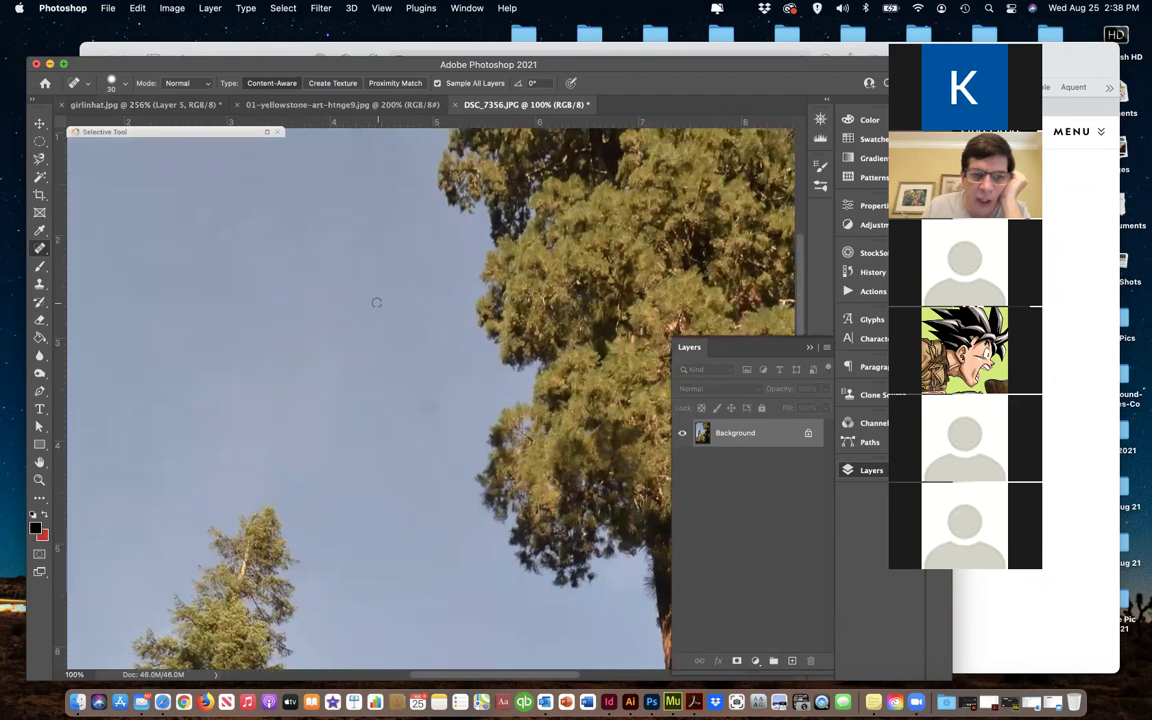
scroll(289, 457, "up", 2)
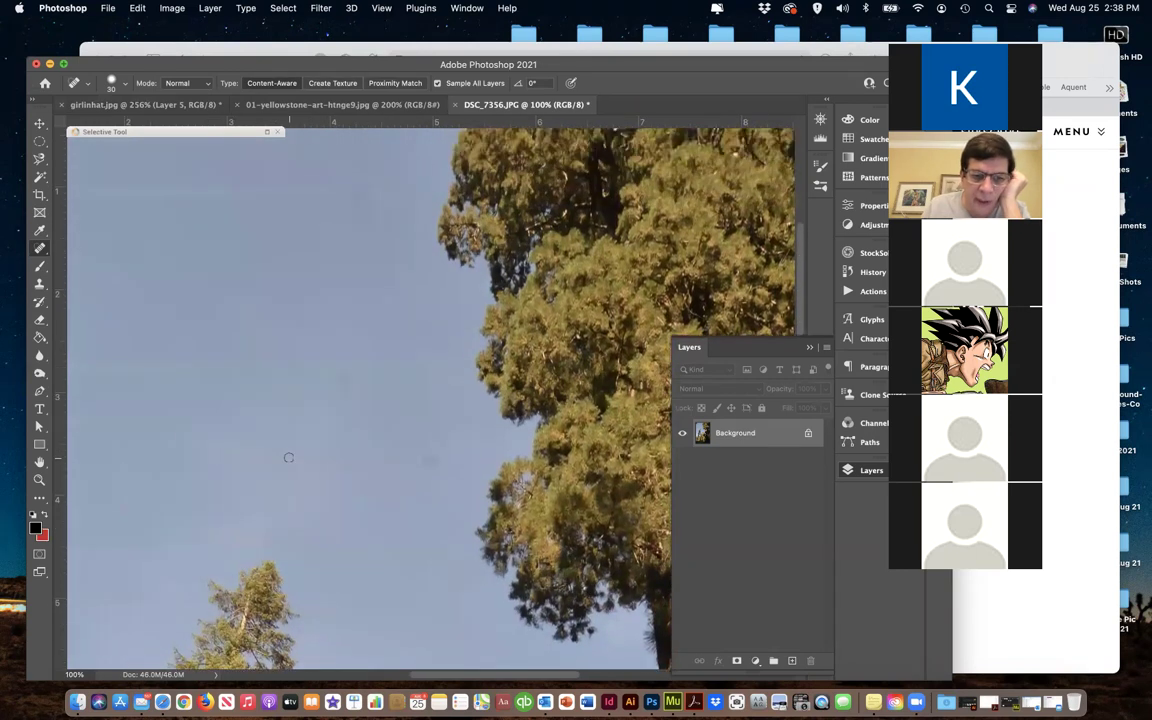
scroll(296, 456, "up", 1)
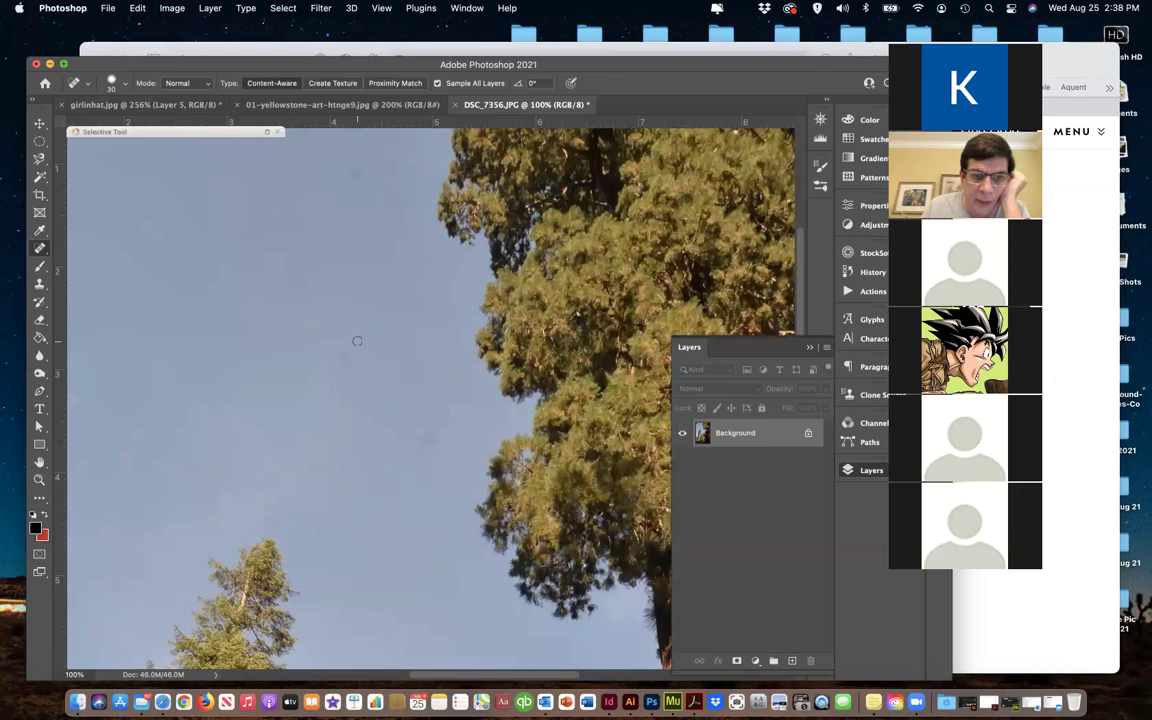
scroll(379, 327, "up", 2)
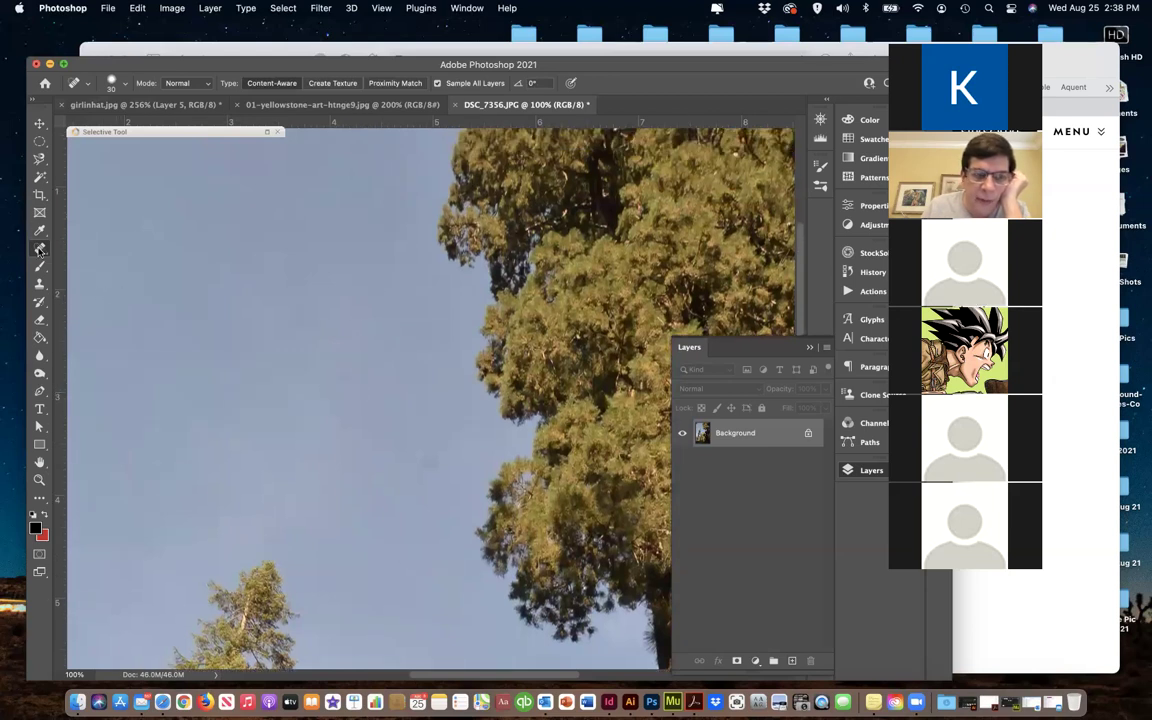
Enlarge the Spot Healing Brush to 150 px and paint out the dark spots in the sky beside the large tree
key("bracketright")
key("bracketright")
key("bracketright")
key("bracketright")
key("bracketright")
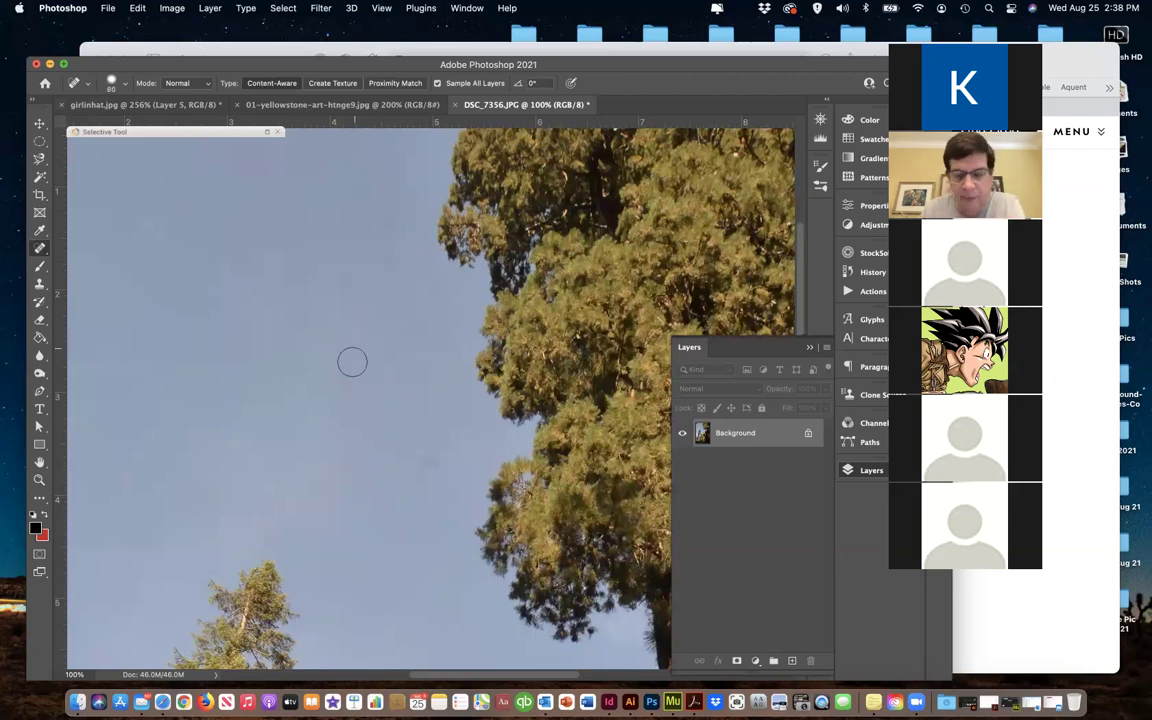
key("bracketright")
key("bracketright")
key("bracketright")
key("bracketright")
left_click_drag(430, 468, 422, 445)
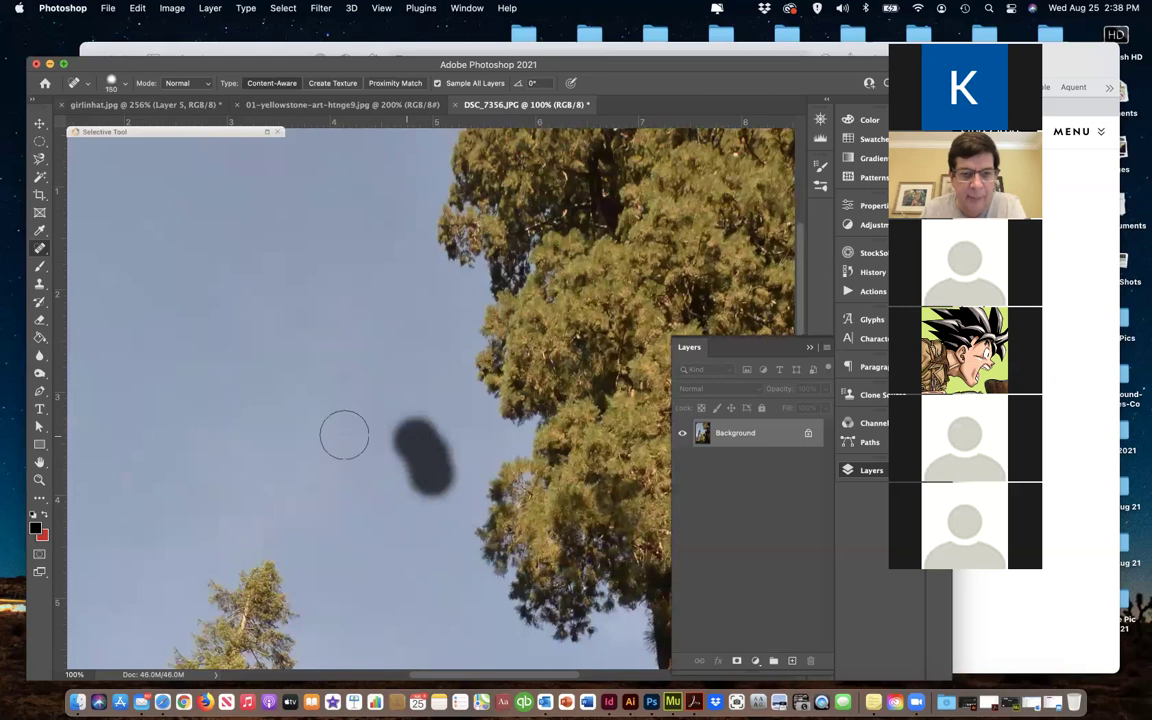
left_click_drag(337, 391, 335, 372)
left_click_drag(320, 312, 322, 268)
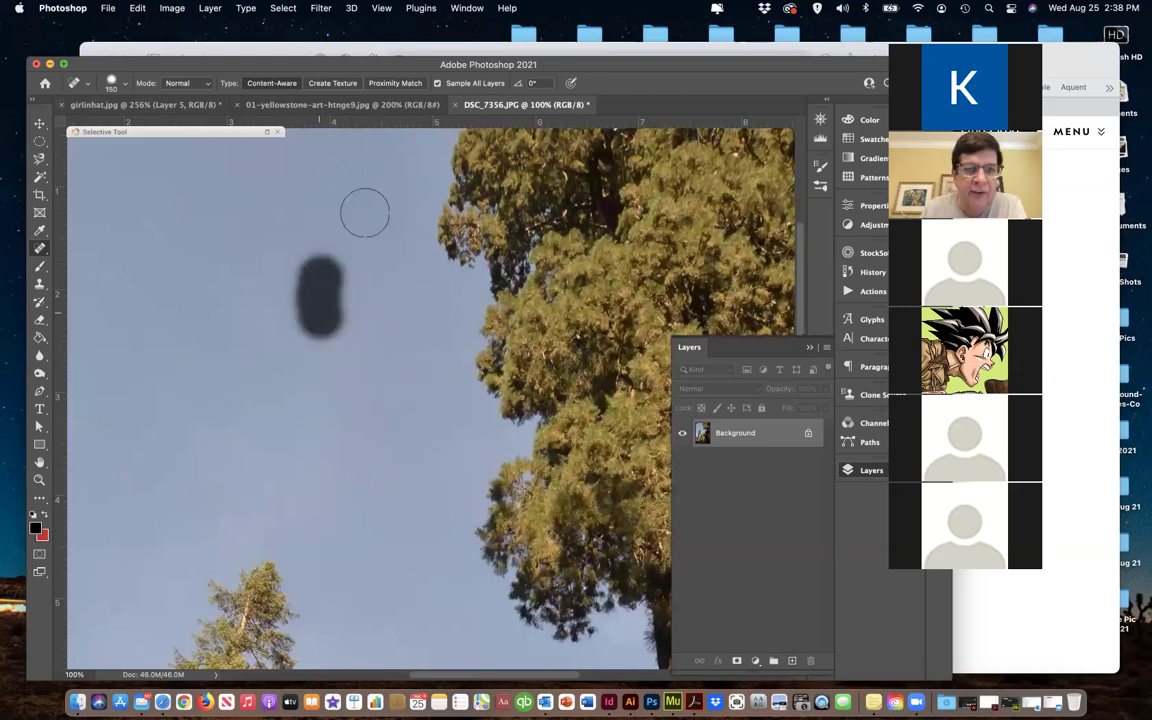
left_click_drag(363, 211, 355, 200)
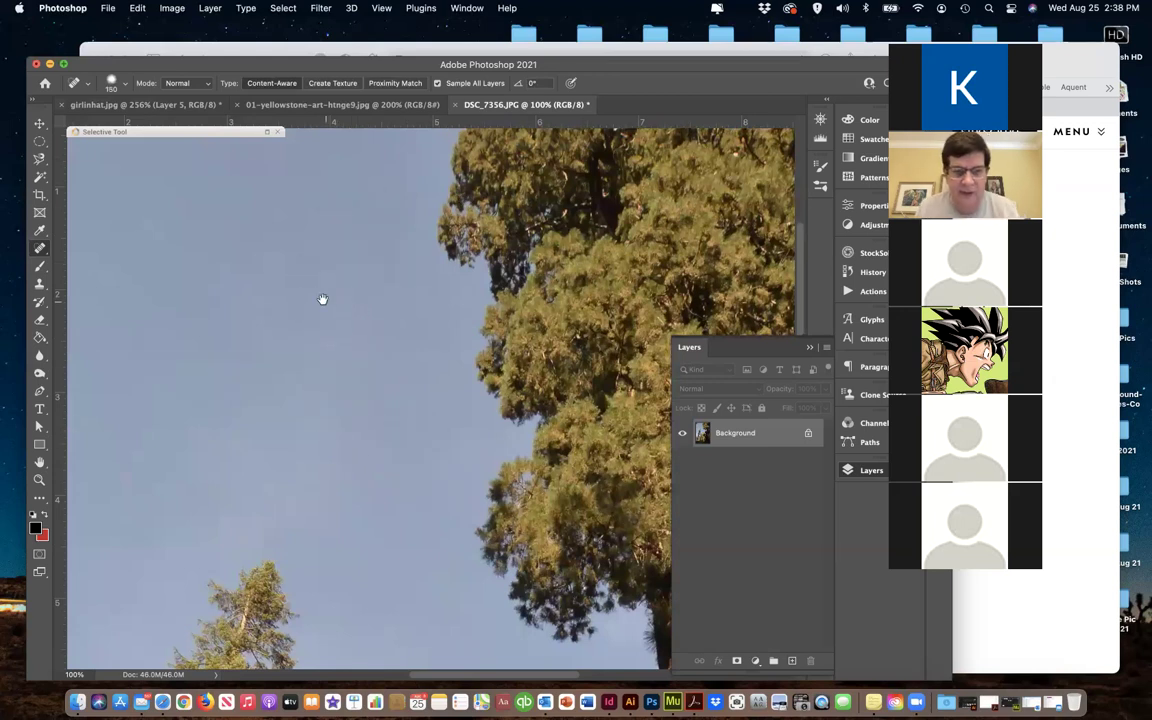
Heal the remaining spots in the sky near the photo's upper edge with the 150 px Spot Healing Brush
left_click_drag(321, 301, 381, 543)
left_click(383, 432)
mouse_move(337, 420)
left_mouse_down()
mouse_move(386, 393)
mouse_move(265, 429)
mouse_move(211, 463)
mouse_move(316, 478)
left_mouse_up()
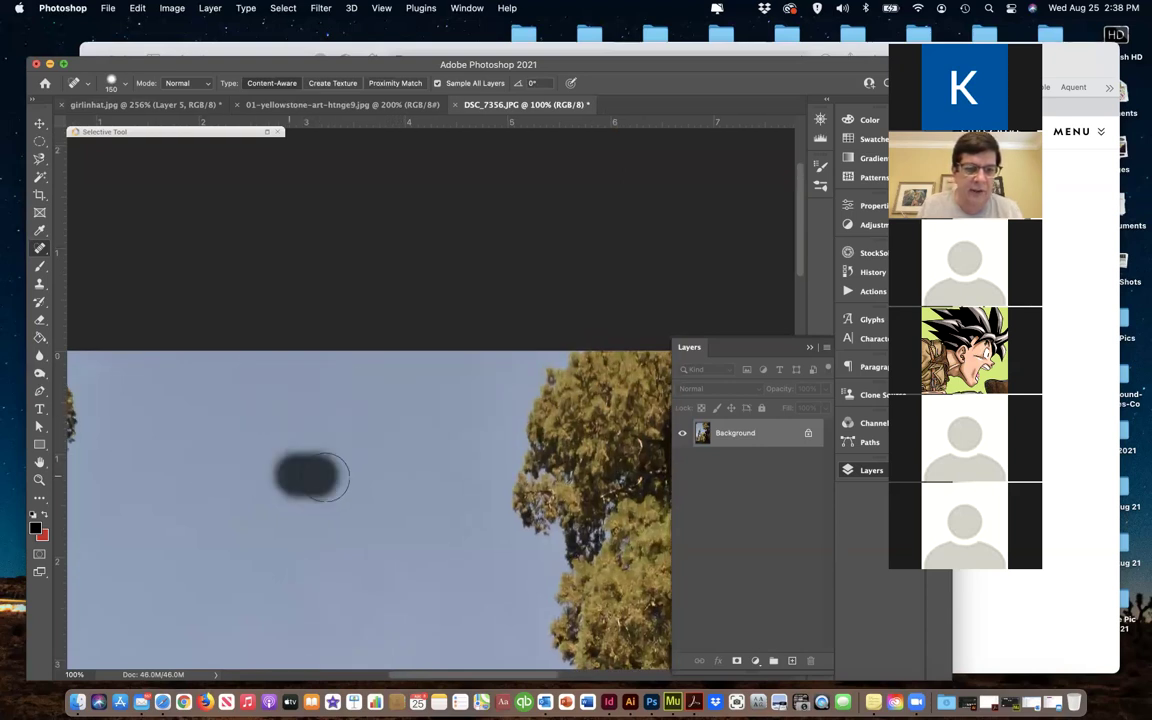
left_click(503, 380)
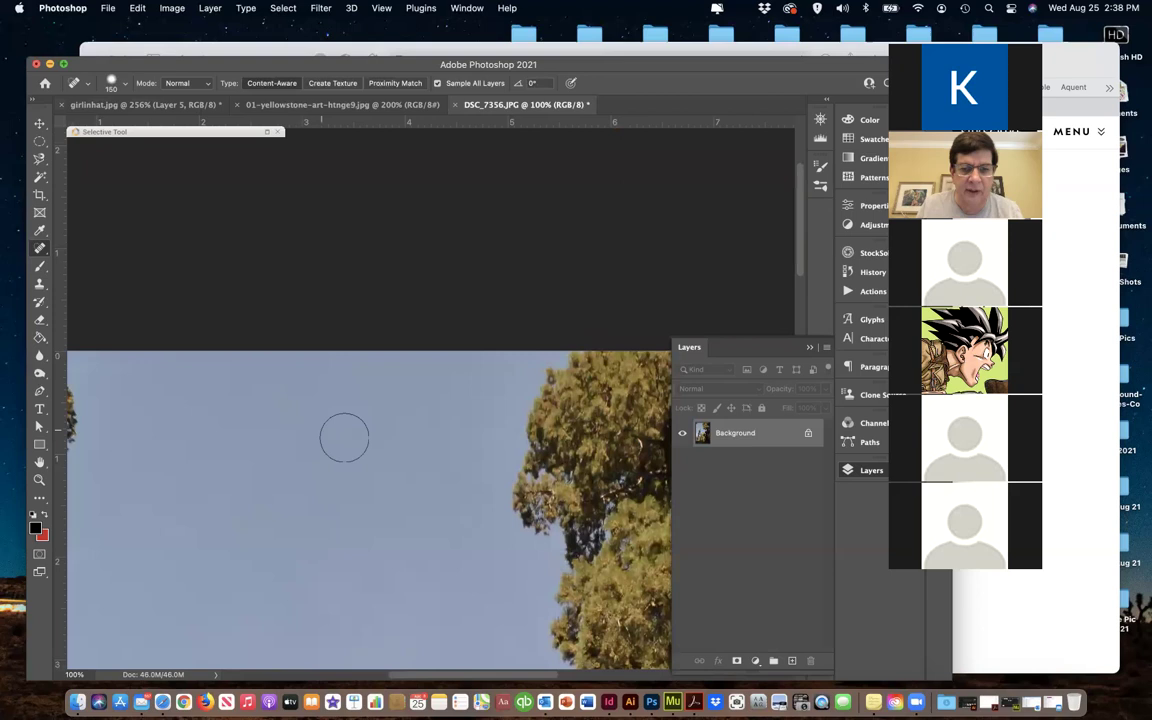
Paint out the stray branches along the edge of the sky in the photo's upper-left corner with the 150 px Spot Healing Brush
left_click_drag(303, 473, 411, 347)
left_click_drag(373, 413, 262, 300)
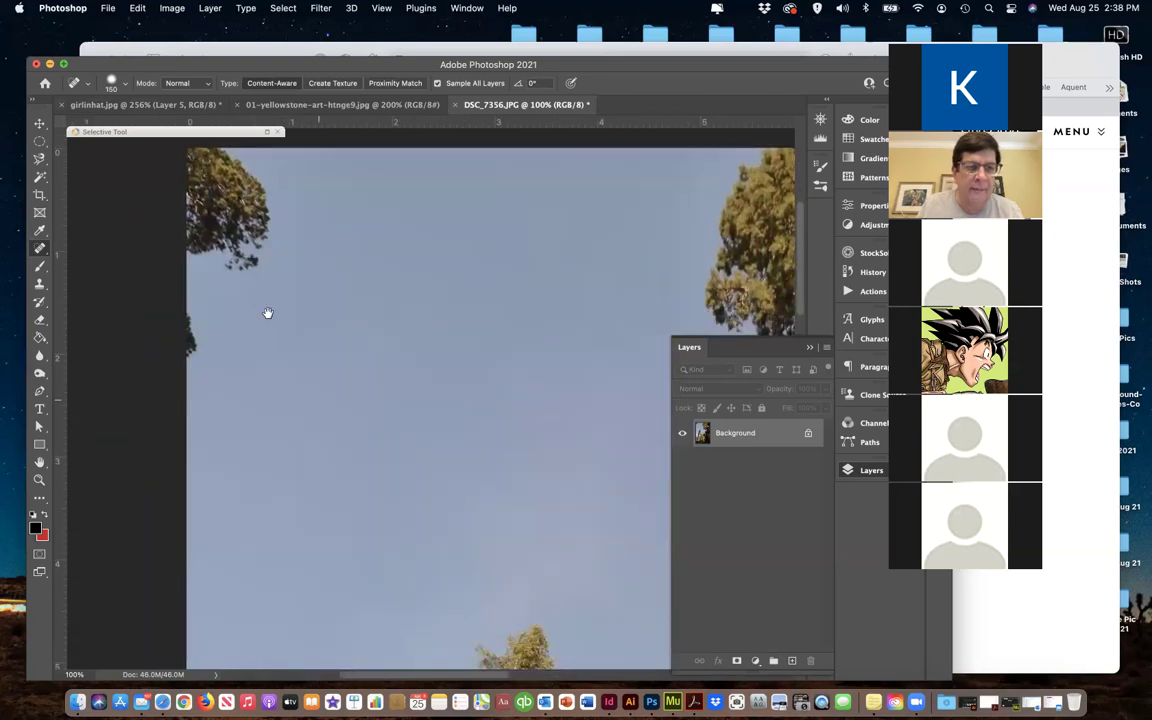
mouse_move(275, 348)
left_mouse_down()
mouse_move(345, 440)
mouse_move(311, 425)
mouse_move(334, 424)
left_mouse_up()
left_click_drag(322, 340, 314, 240)
mouse_move(357, 355)
left_mouse_down()
mouse_move(326, 265)
mouse_move(348, 288)
mouse_move(272, 258)
mouse_move(379, 325)
left_mouse_up()
mouse_move(310, 255)
left_mouse_down()
mouse_move(380, 322)
mouse_move(300, 245)
mouse_move(259, 242)
left_mouse_up()
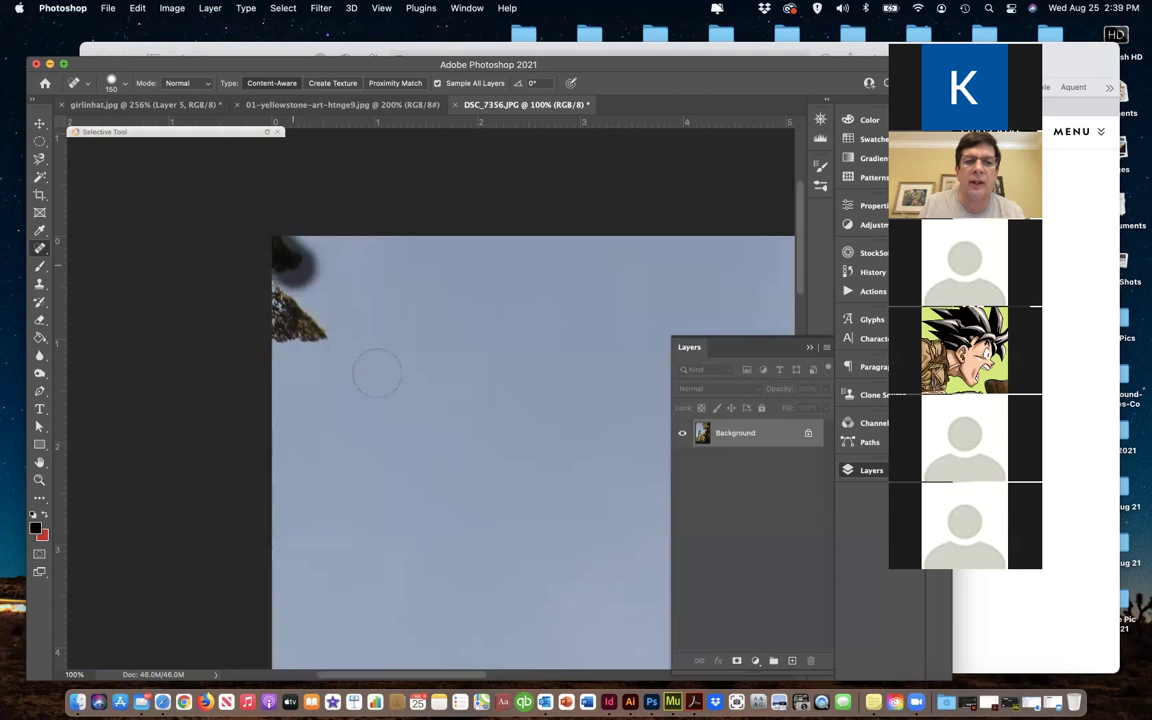
left_click_drag(340, 335, 272, 295)
mouse_move(292, 348)
left_mouse_down()
mouse_move(288, 330)
mouse_move(312, 383)
left_mouse_up()
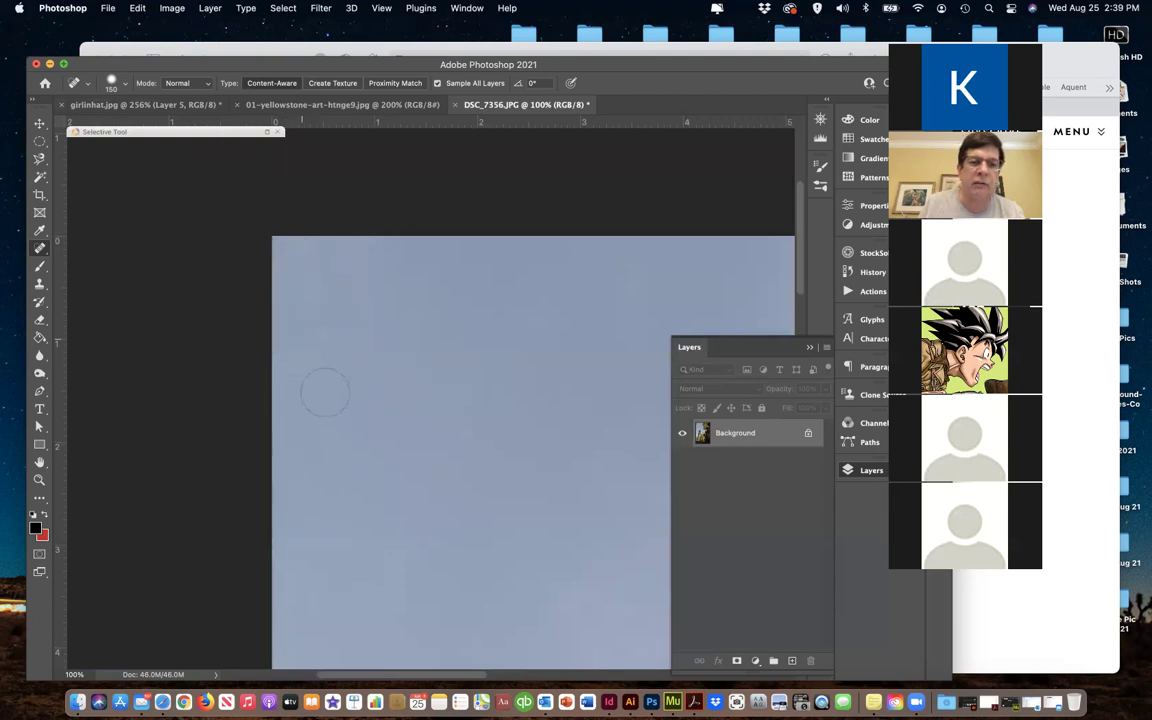
left_click_drag(320, 263, 322, 305)
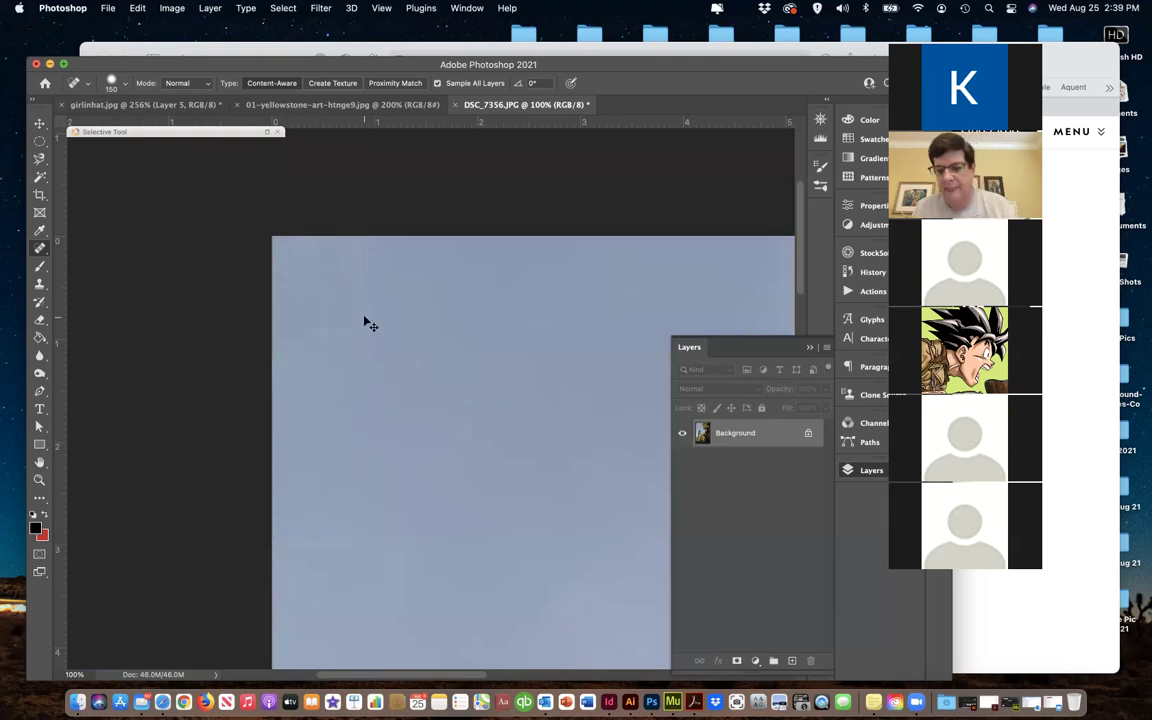
View the whole photo at 25% and compare its original Open history state with the latest Spot Healing Brush state
scroll(368, 323, "down", 5)
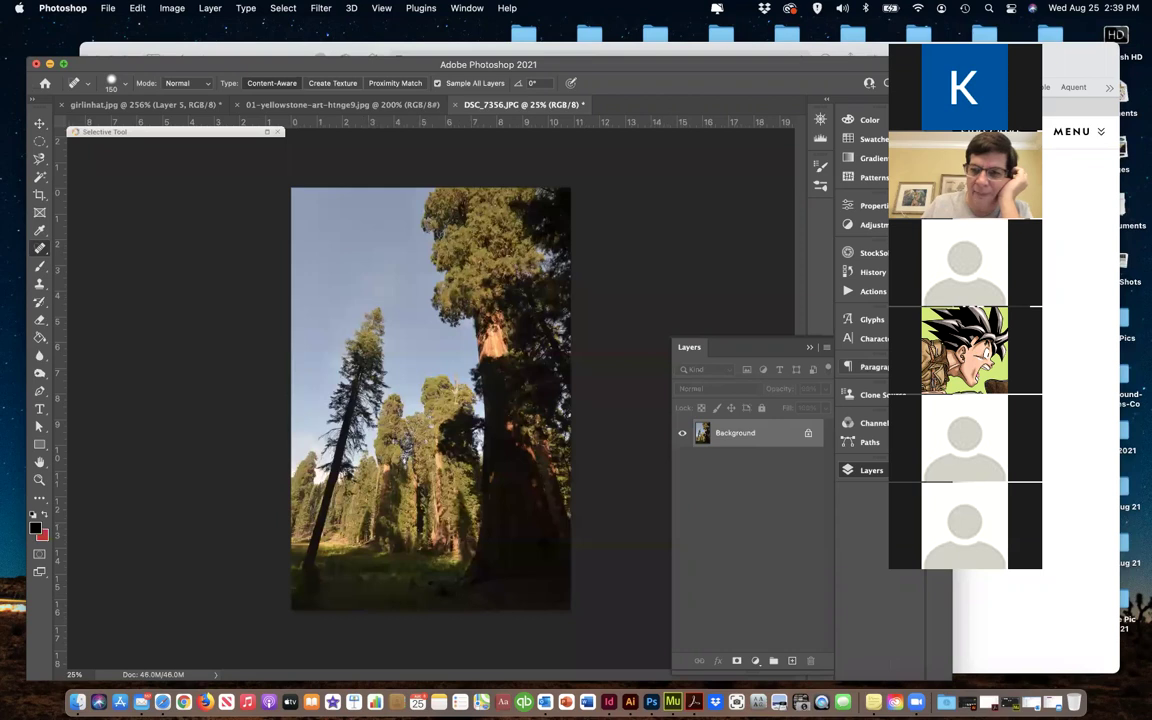
left_click(861, 281)
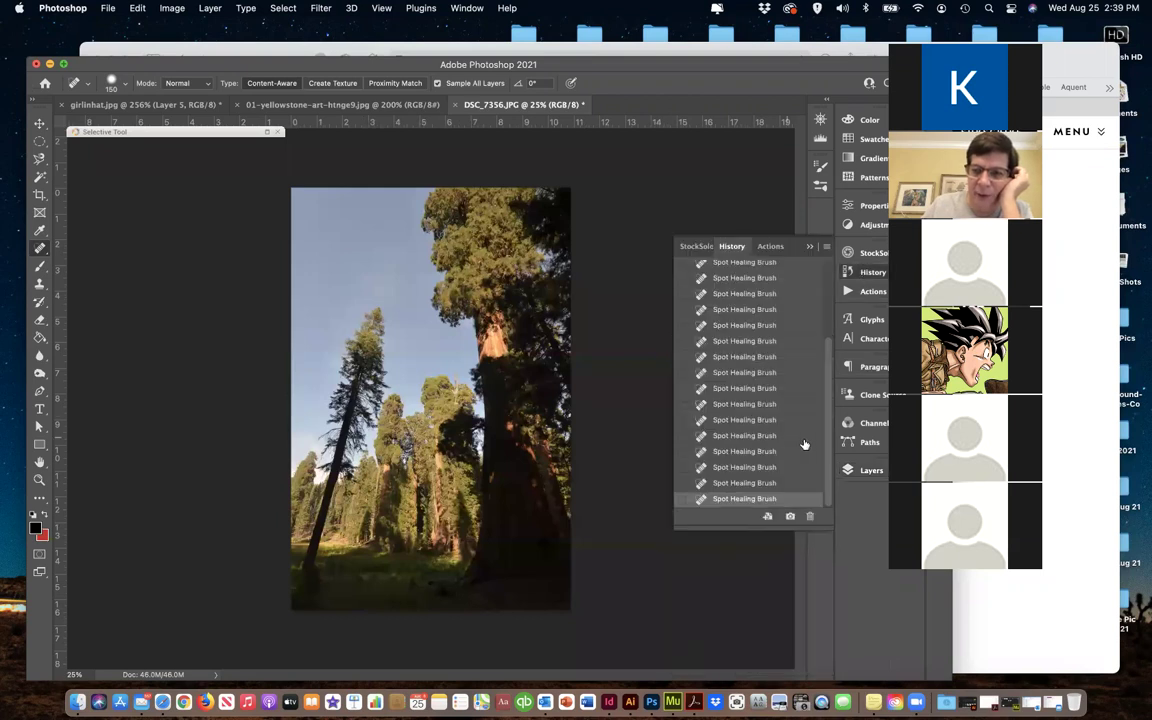
scroll(745, 400, "up", 5)
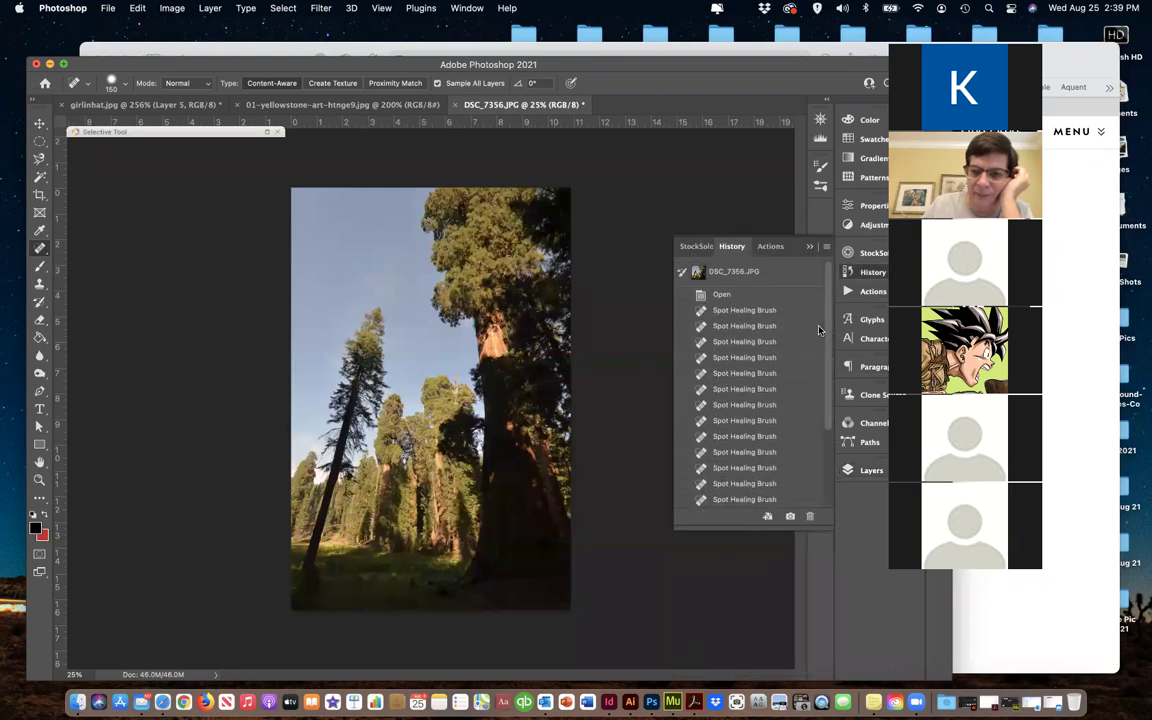
left_click(683, 294)
left_click(733, 296)
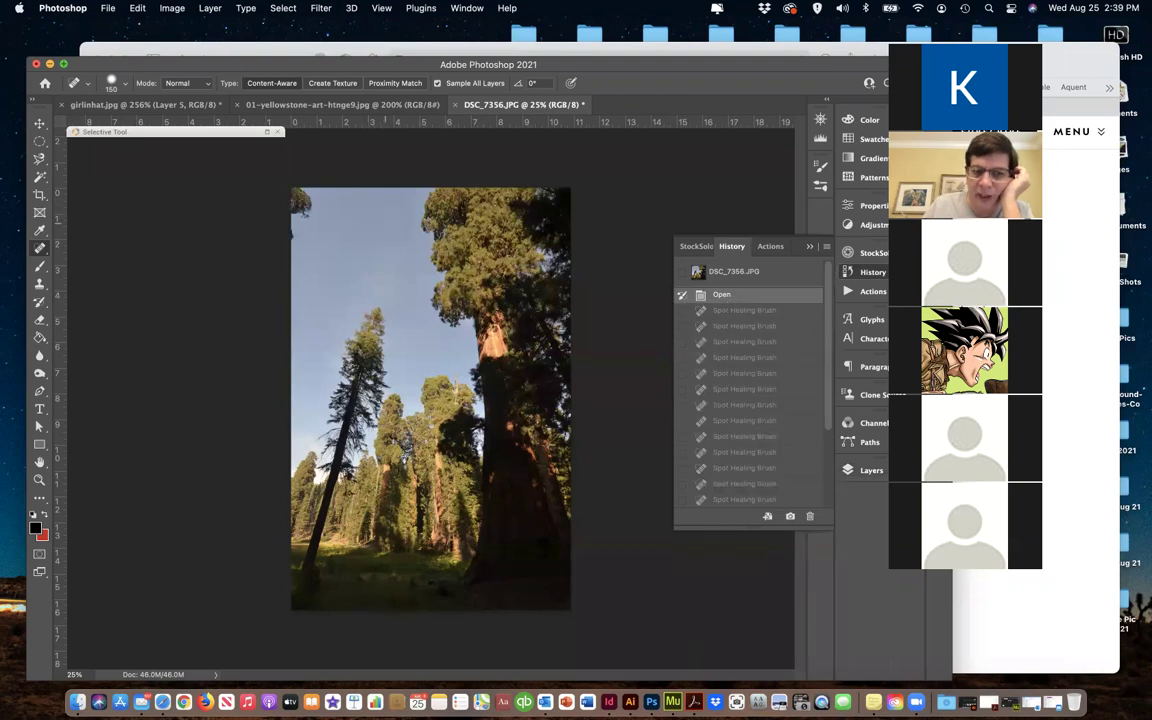
scroll(745, 335, "down", 3)
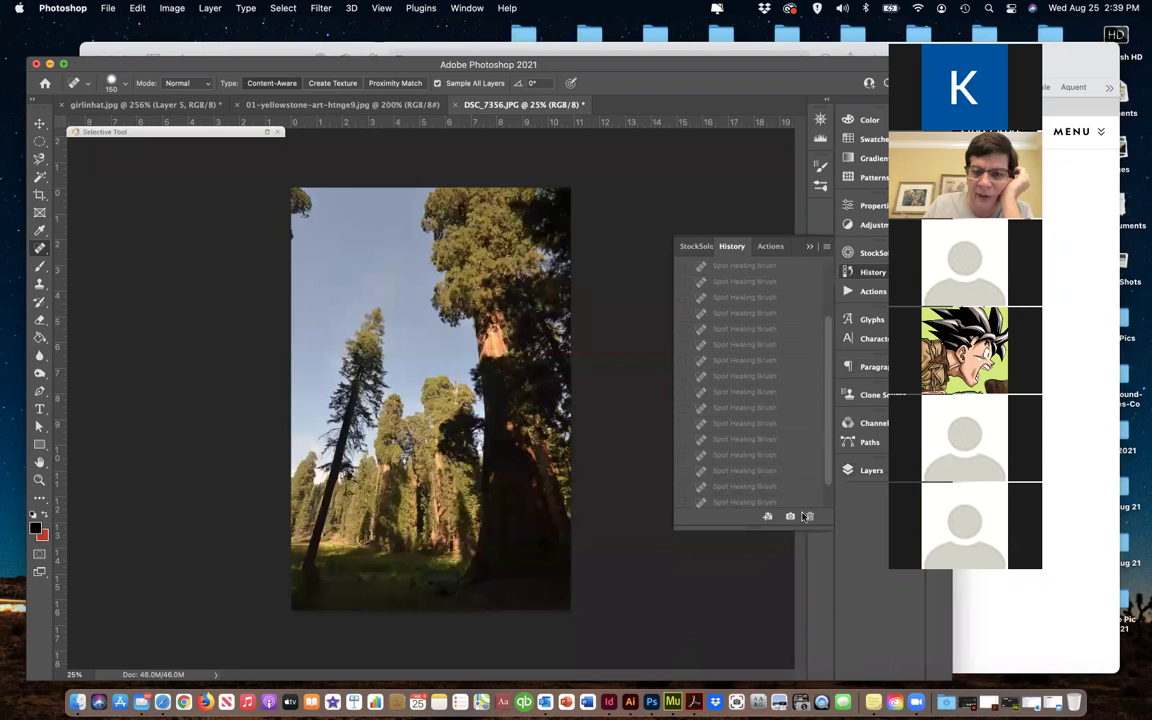
left_click(730, 503)
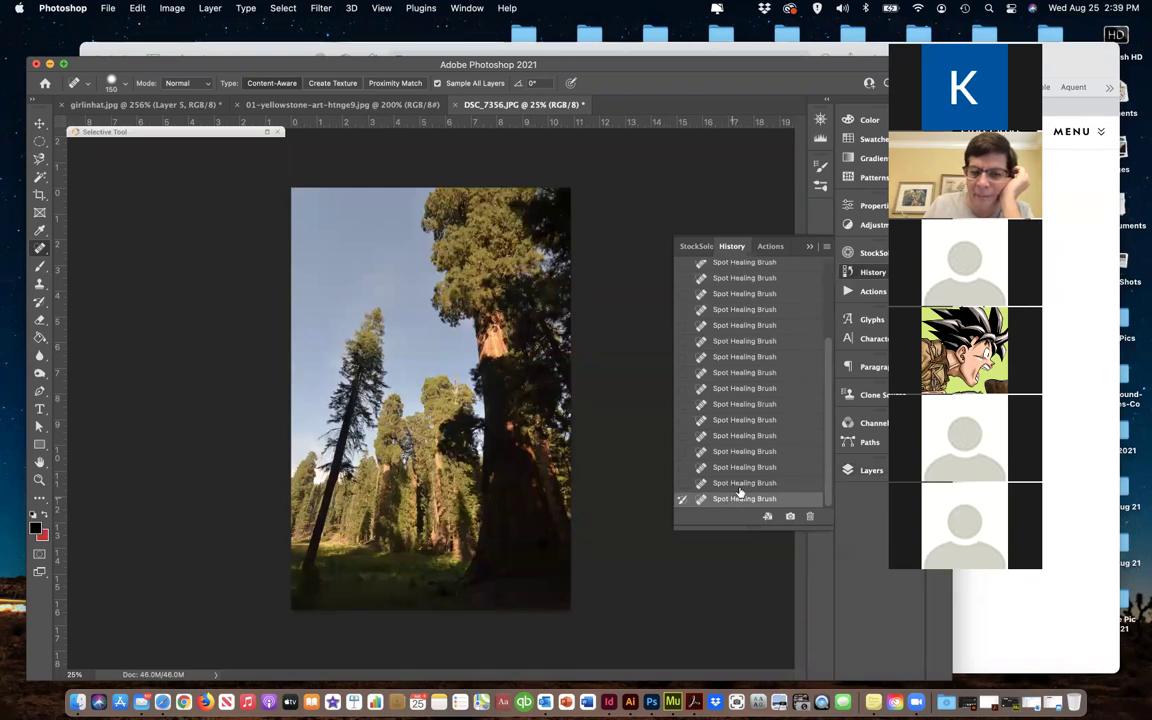
scroll(815, 314, "up", 5)
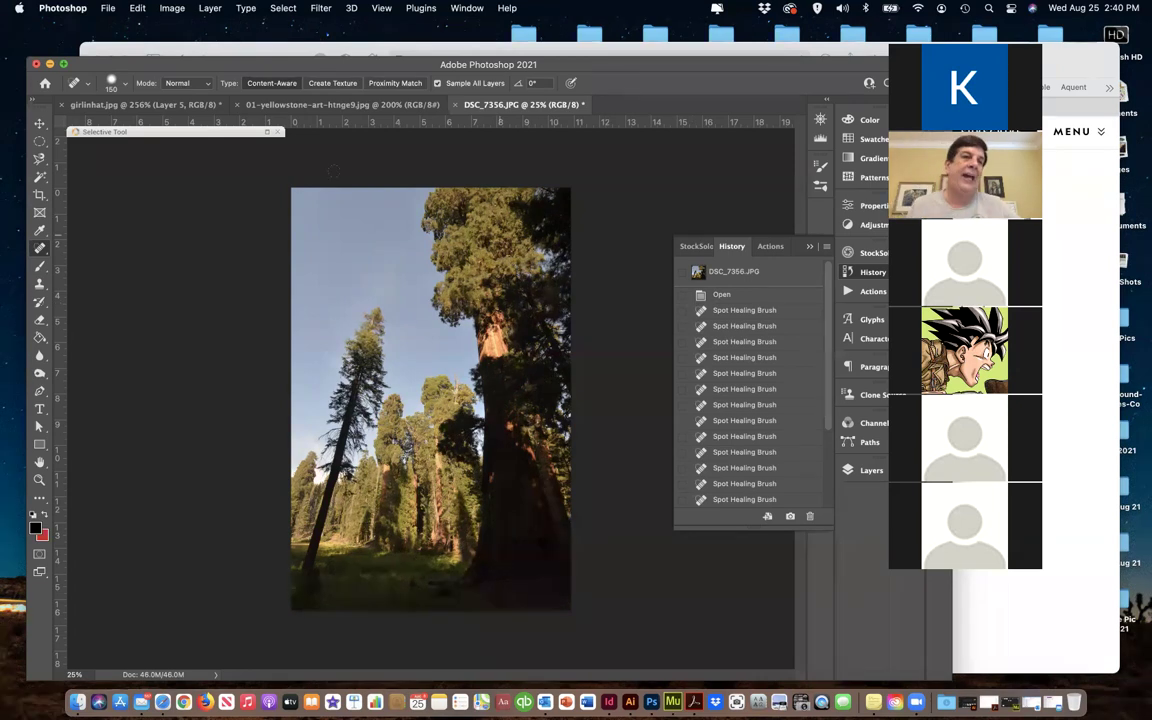
Switch to girlinhat.jpg, show the 3rd Eye layer, view the whole portrait at 50% and activate the Move tool
left_click(127, 102)
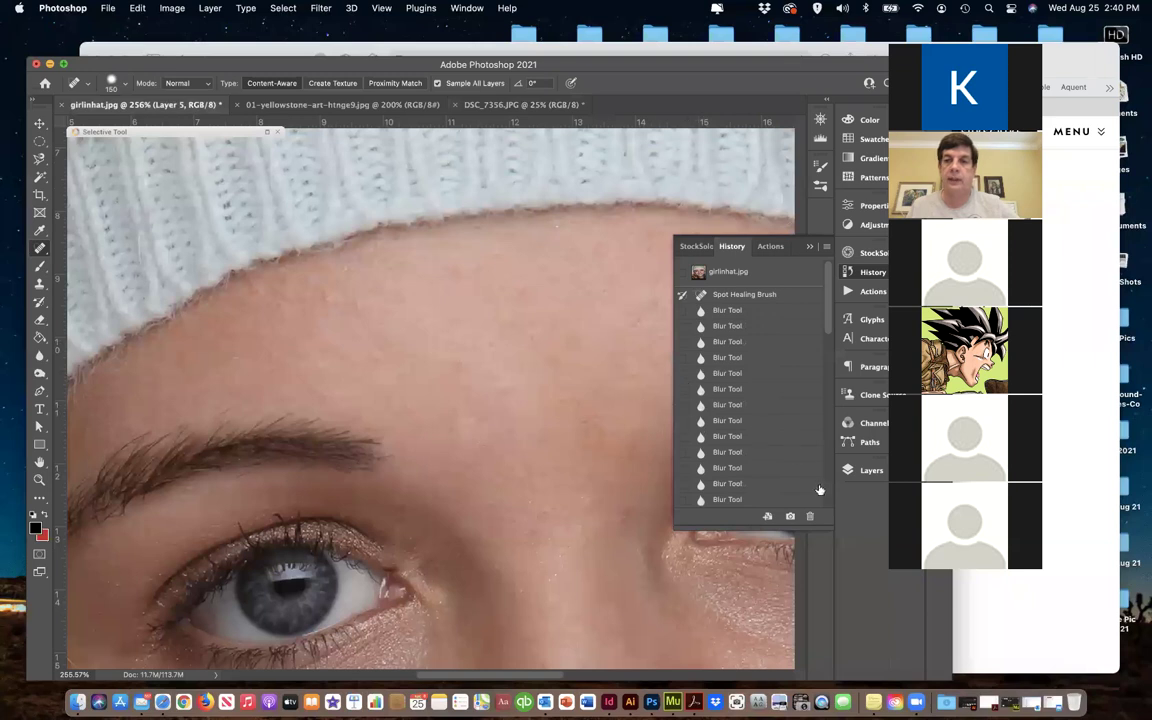
left_click(871, 474)
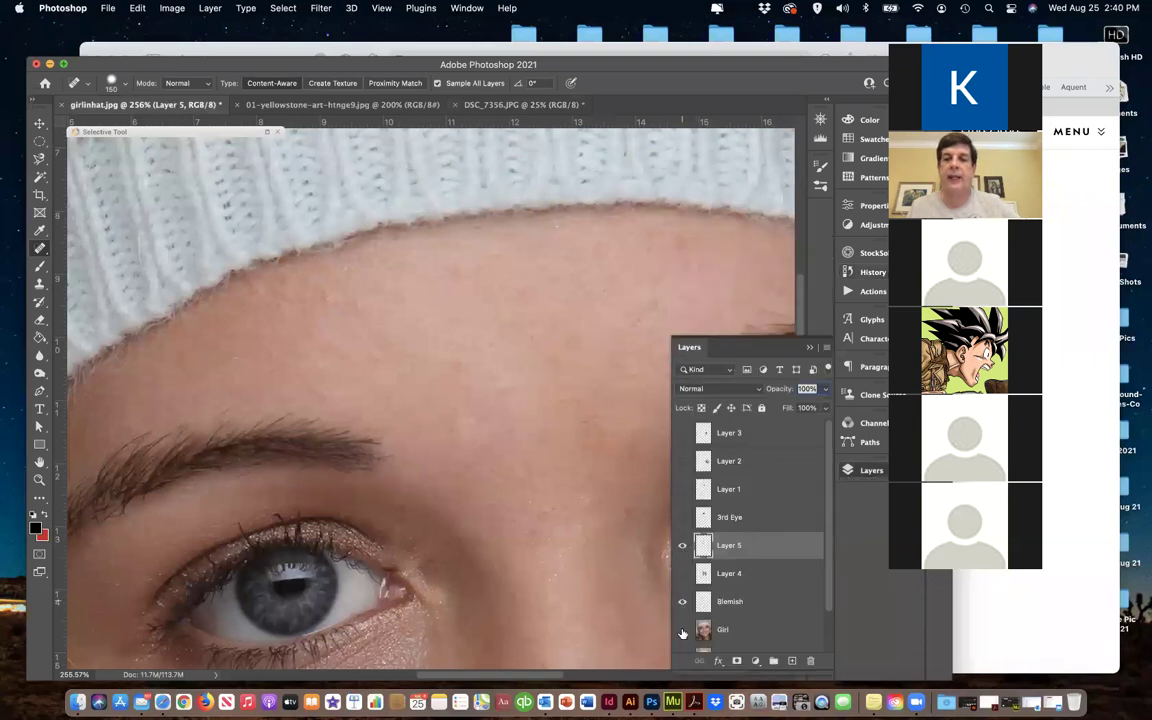
left_click(682, 544)
left_click(683, 518)
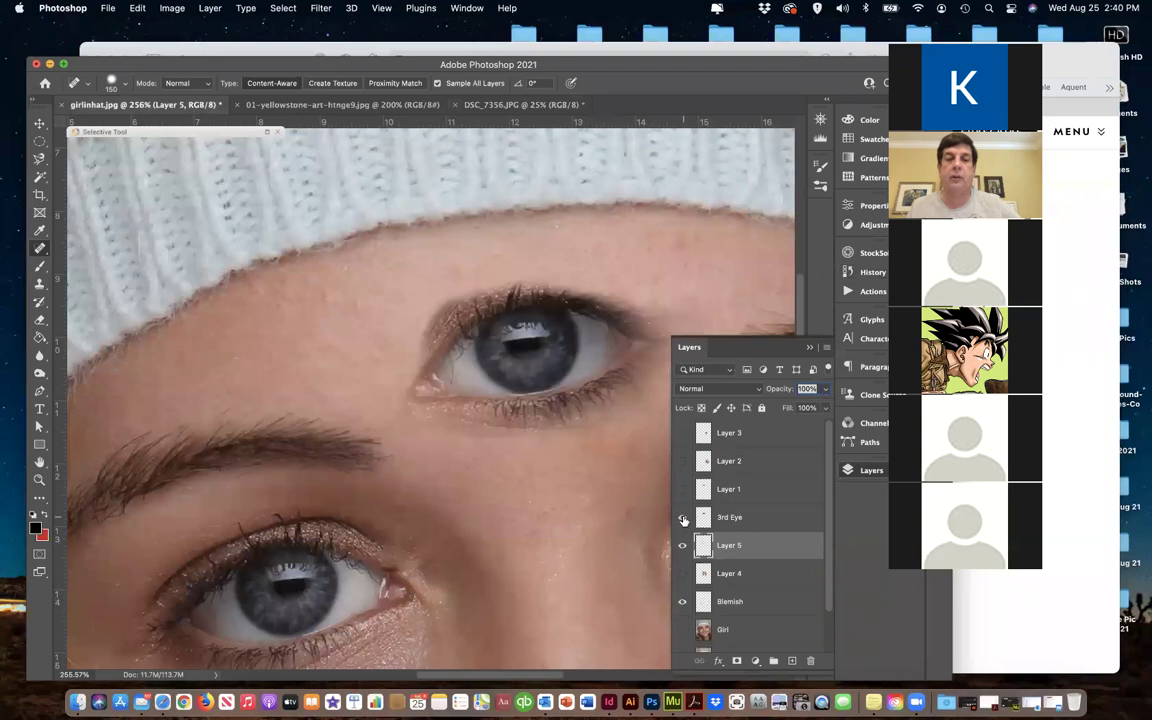
key("ctrl+minus")
key("ctrl+minus")
key("ctrl+minus")
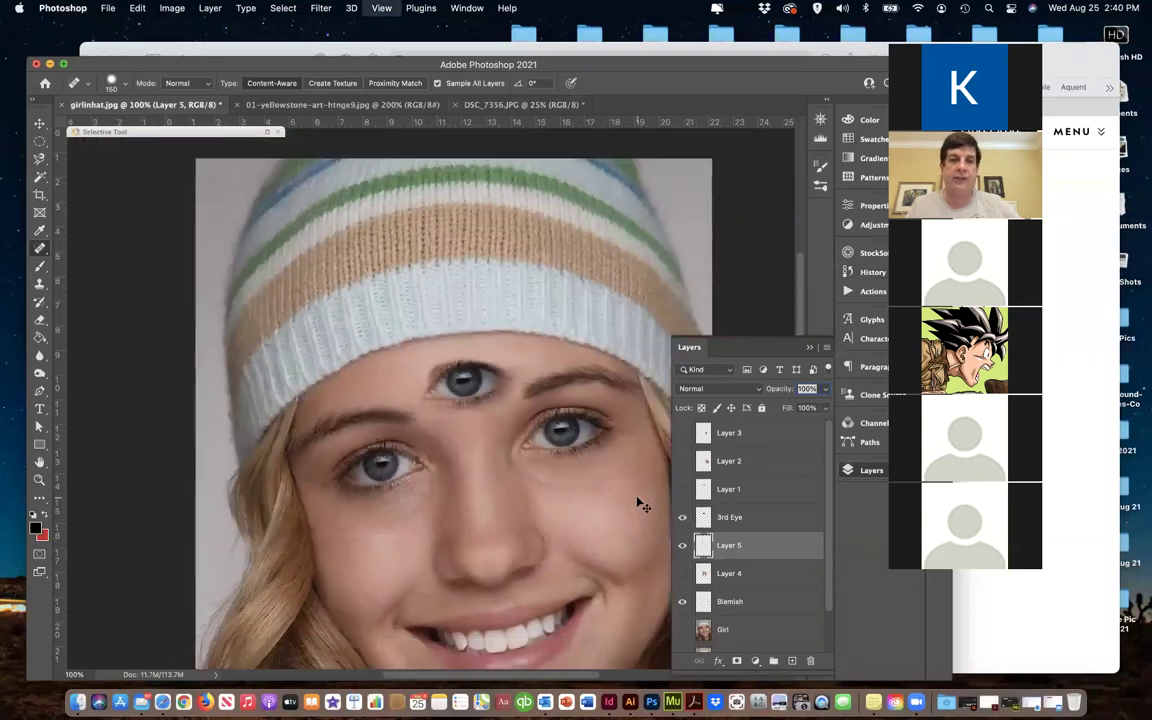
key("ctrl+minus")
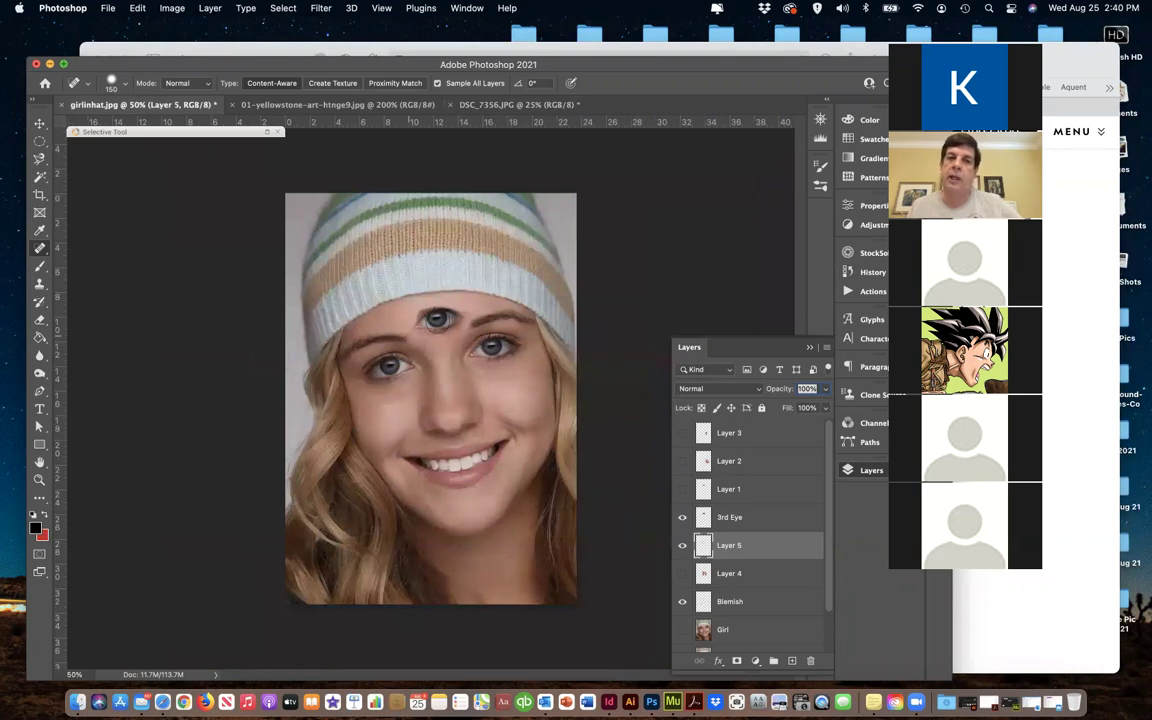
left_click(40, 122)
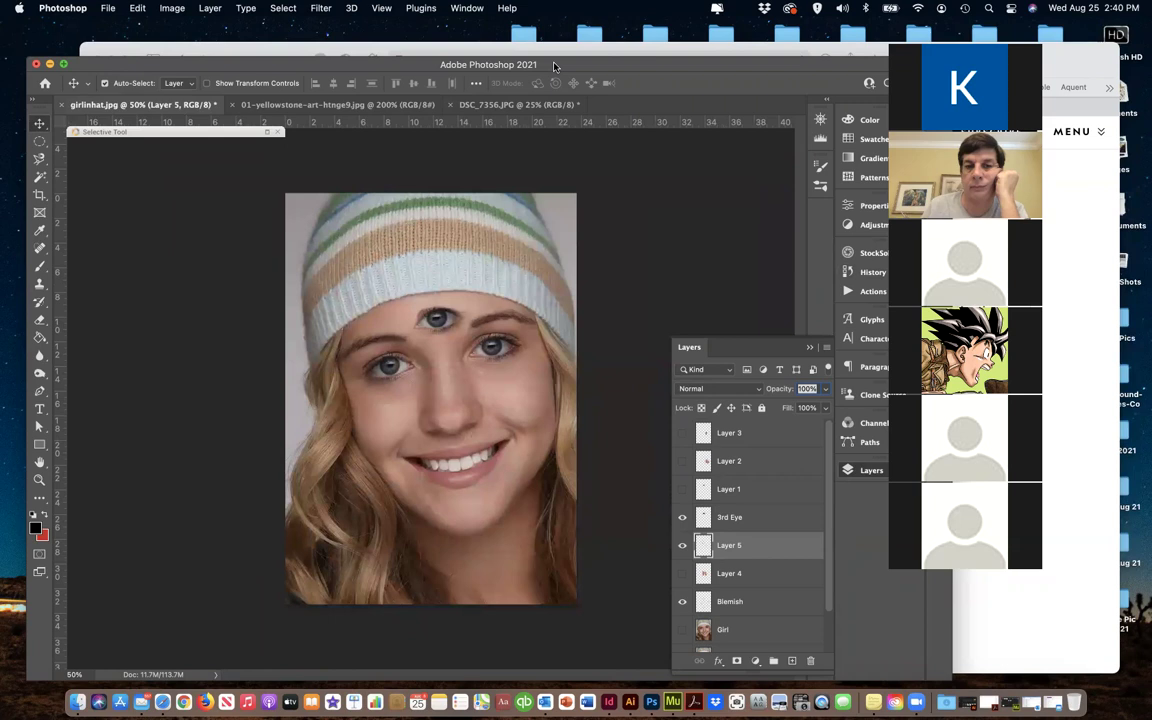
Hide the 3rd Eye layer and compare the portrait with and without Layer 5, leaving Layer 5 shown
key("super+equal")
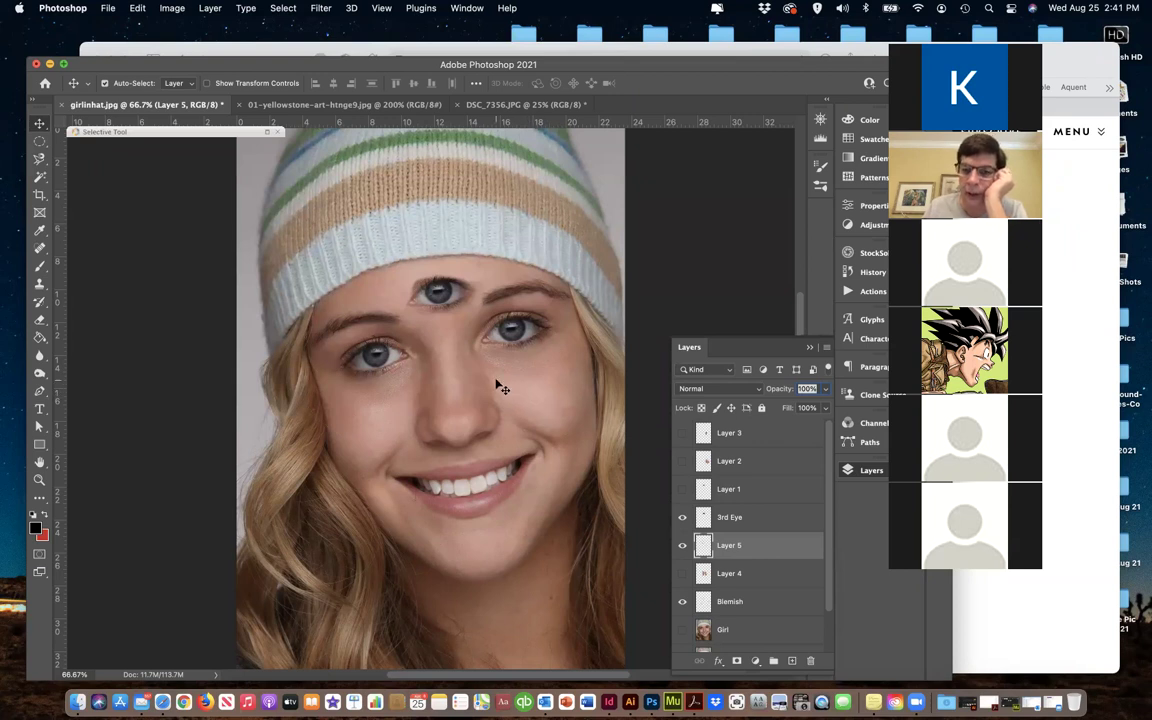
left_click(682, 545)
left_click(682, 517)
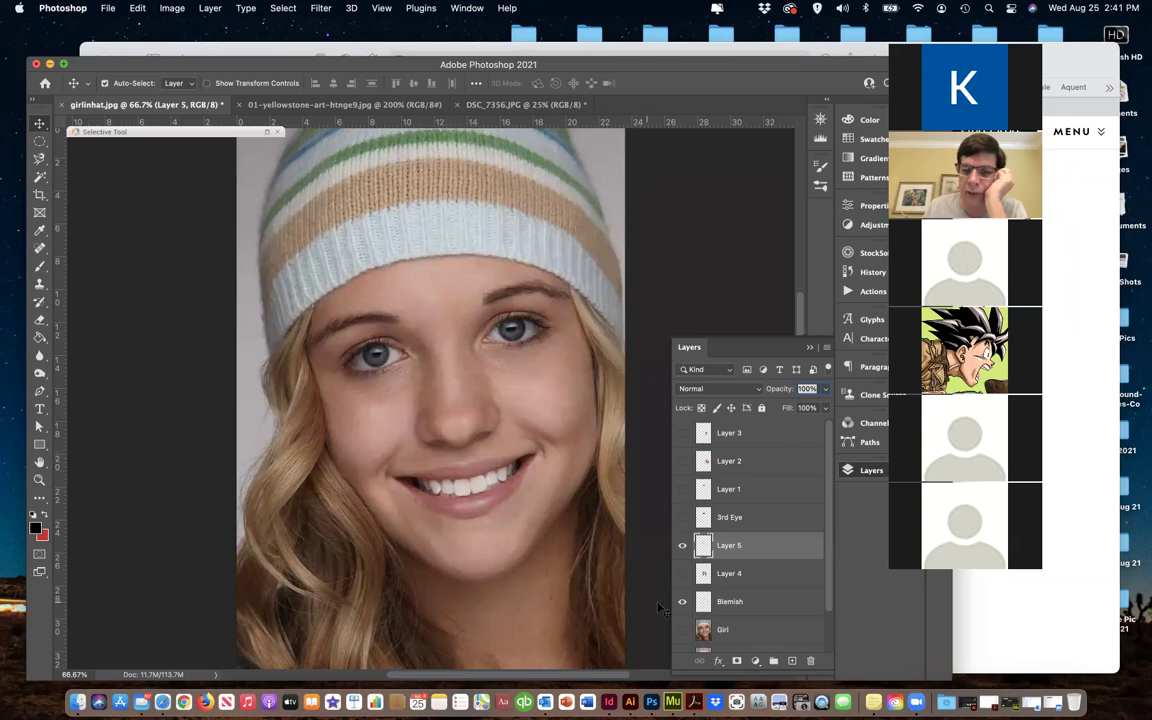
left_click(682, 545)
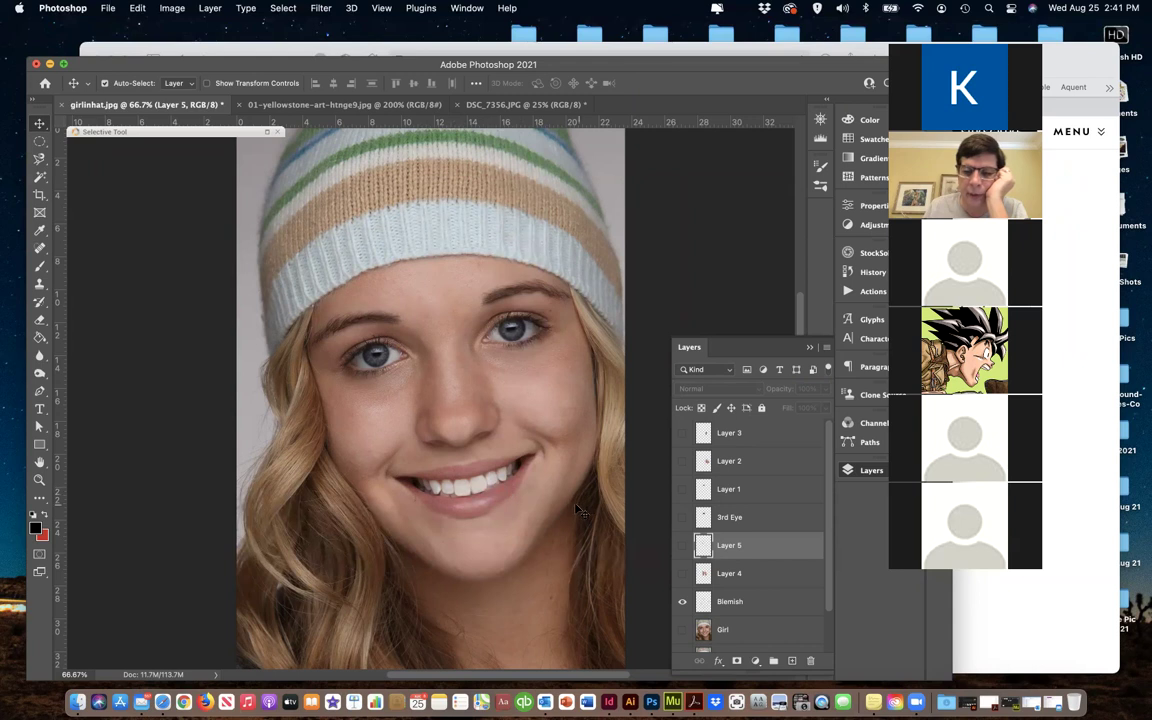
left_click(683, 546)
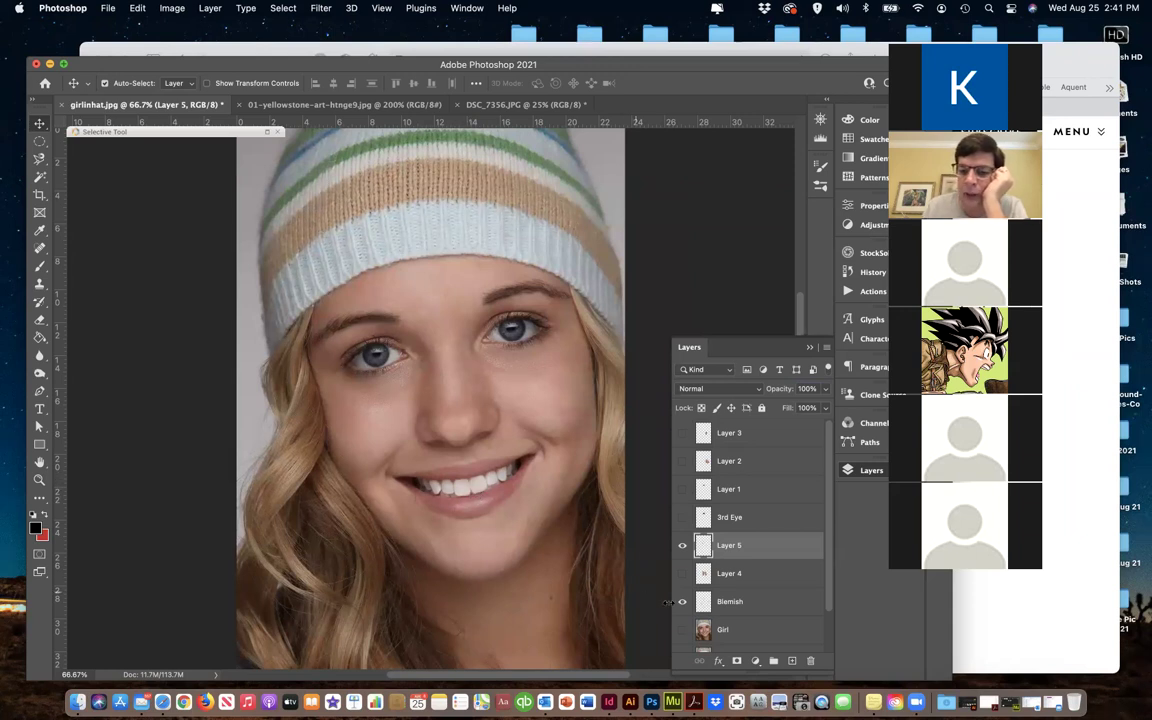
Compare the girl's face with and without the Layer 4 retouching by repeatedly showing and hiding that layer
scroll(682, 600, "down", 1)
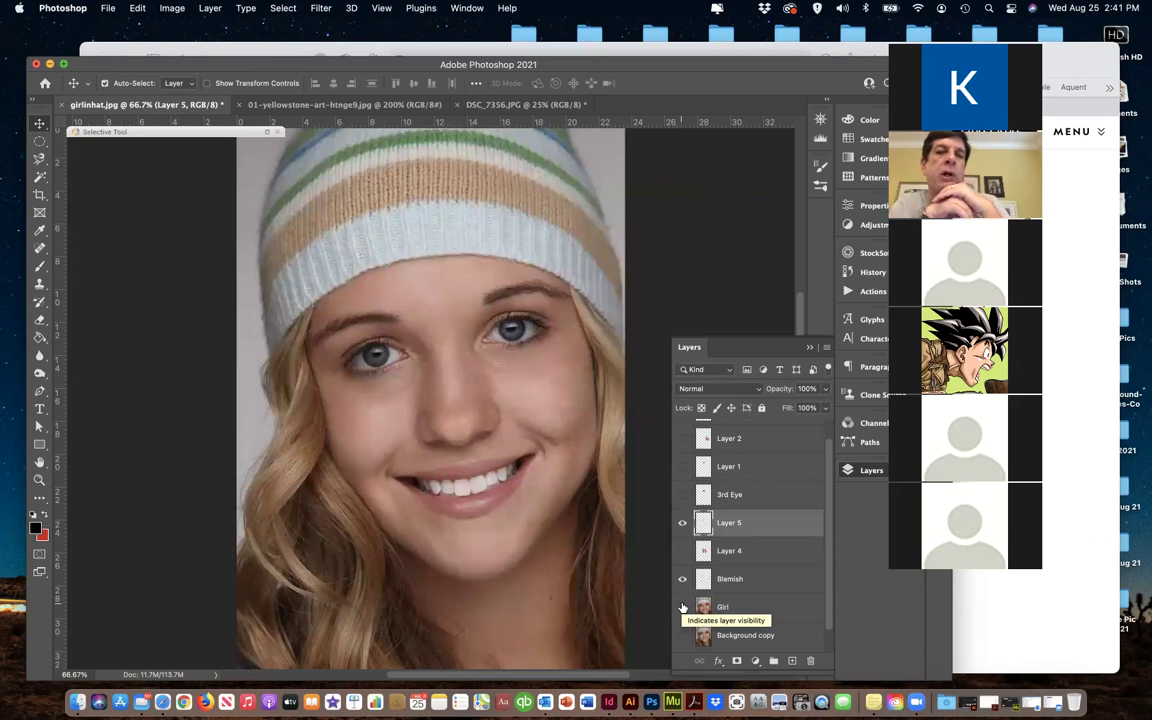
left_click(685, 485)
left_click(685, 484)
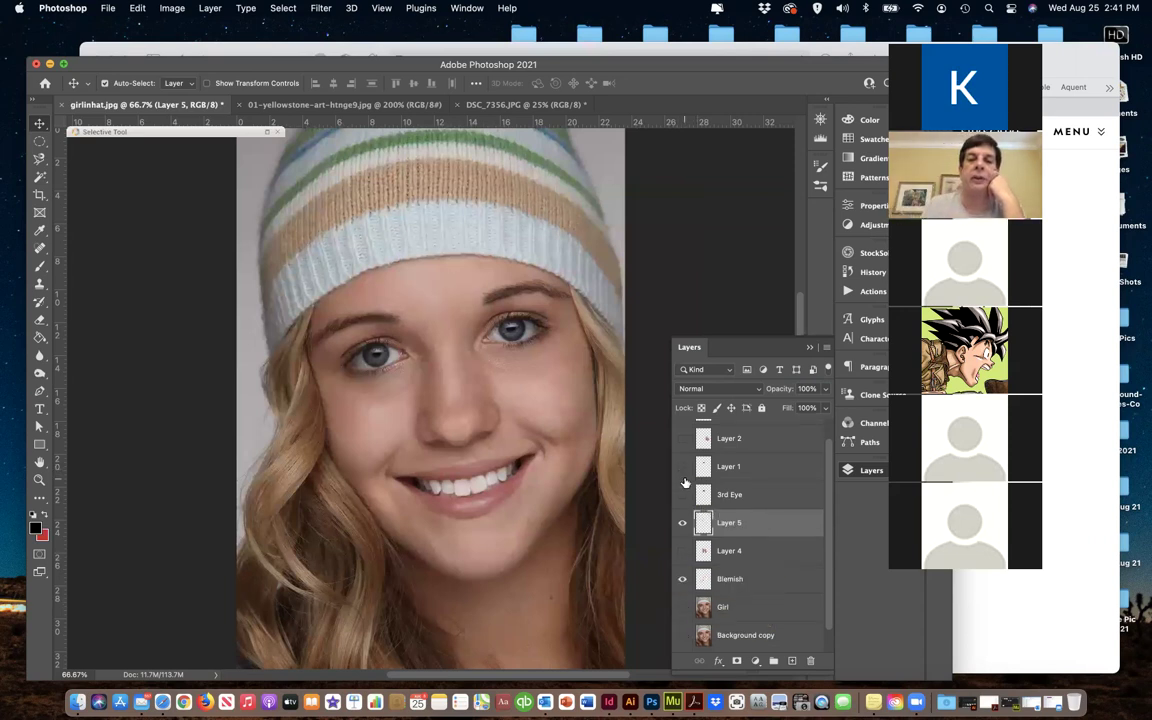
left_click(683, 552)
left_click(683, 553)
left_click(683, 553)
left_click(683, 553)
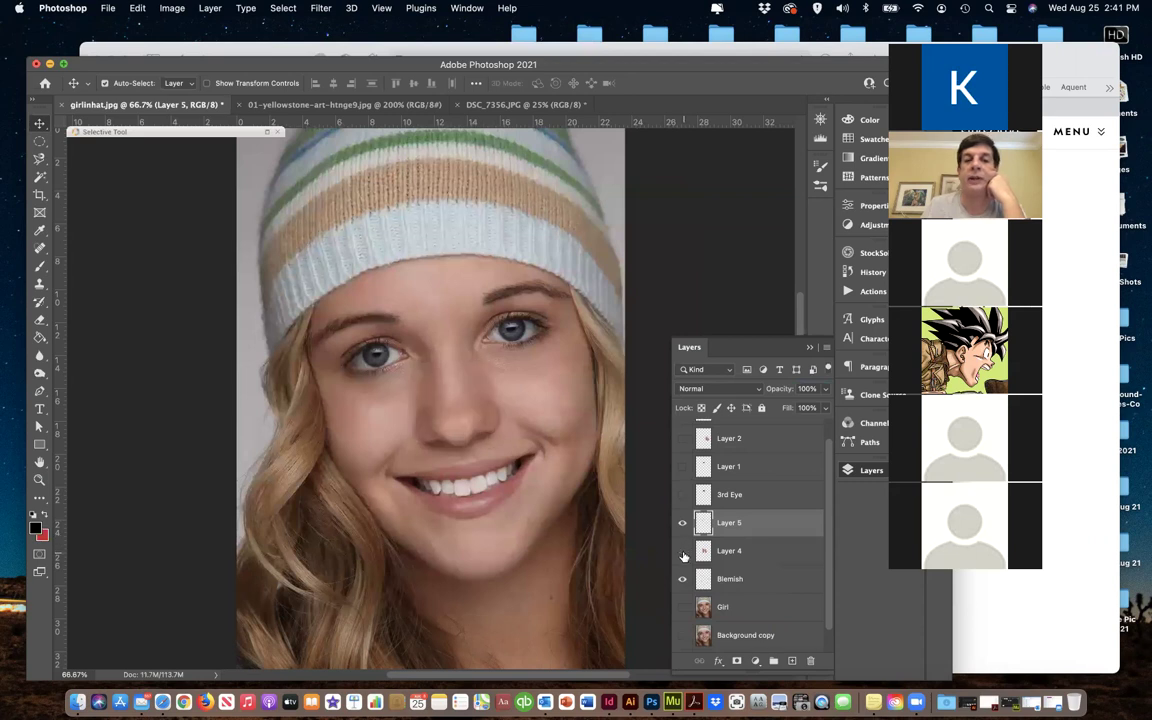
left_click(683, 553)
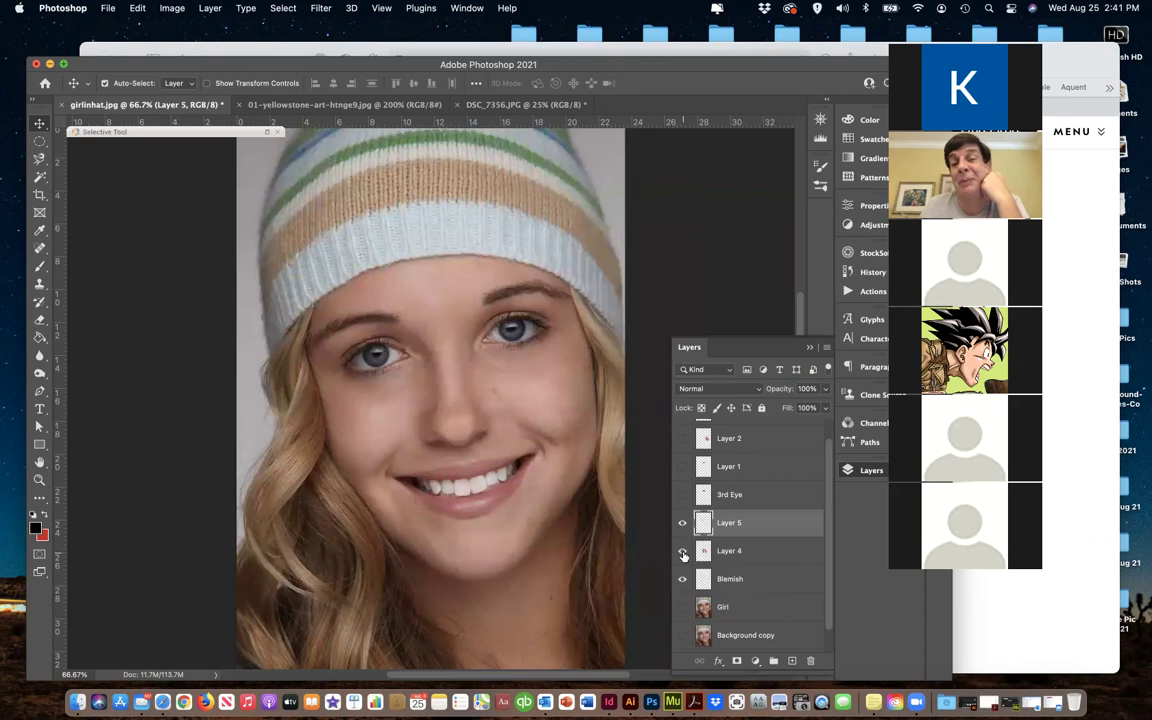
left_click(683, 553)
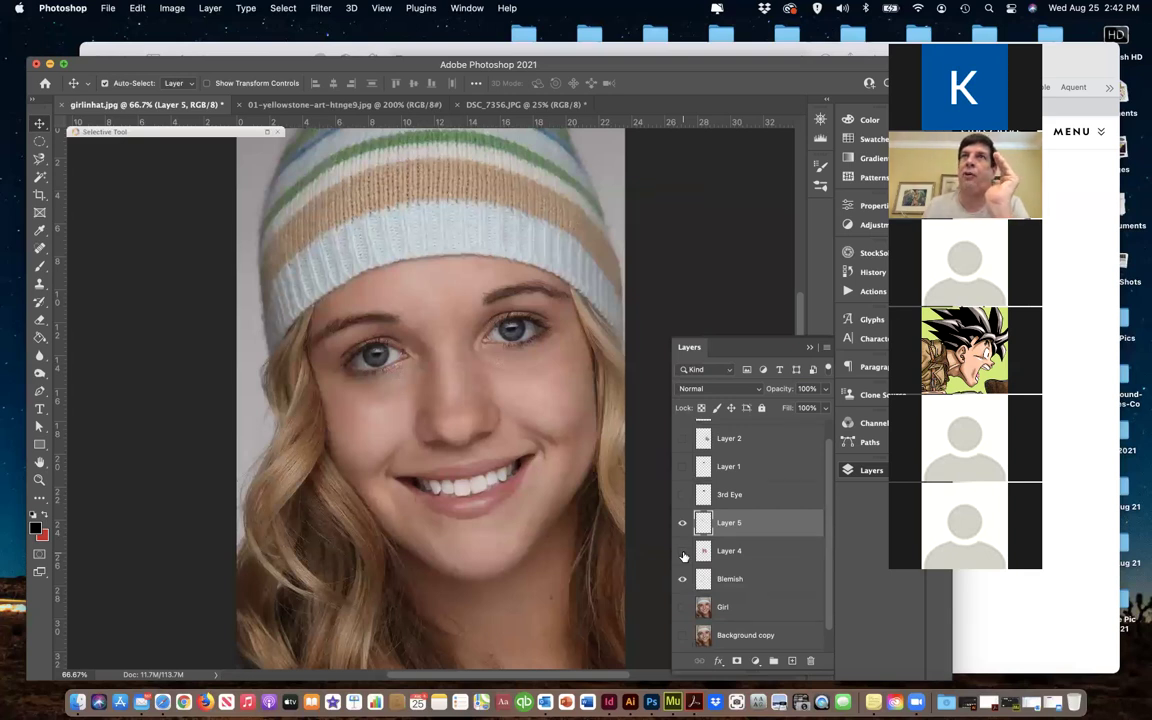
left_click(683, 553)
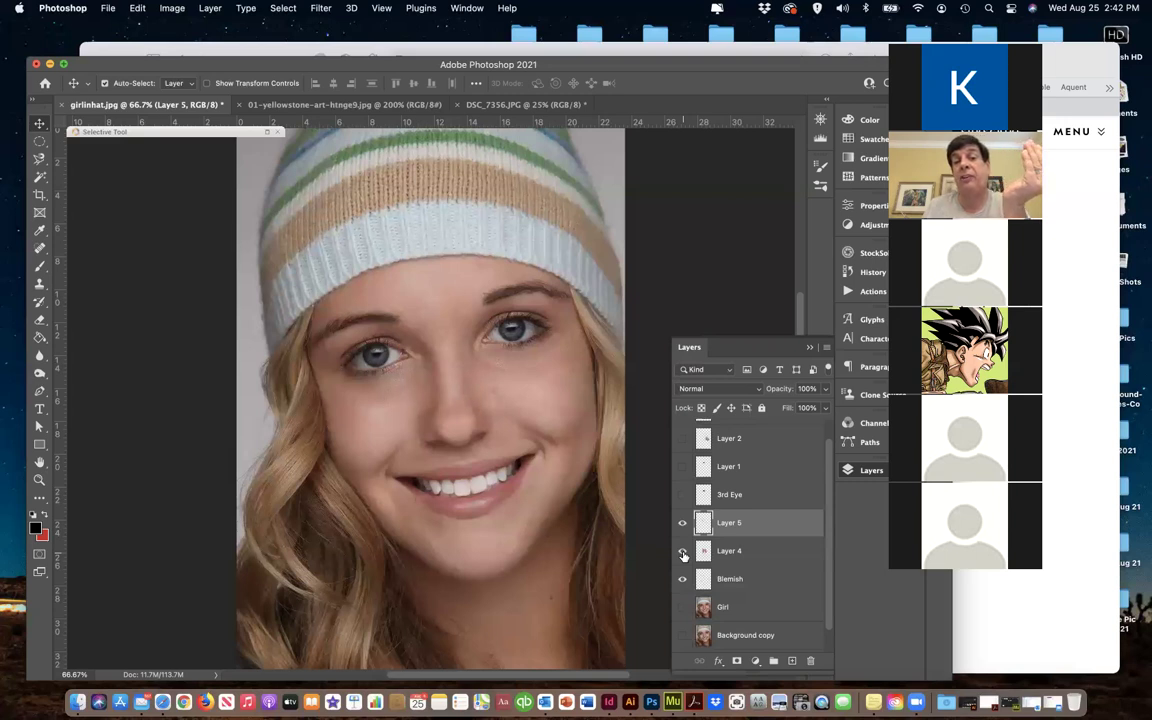
left_click(683, 553)
left_click(683, 553)
left_click(683, 553)
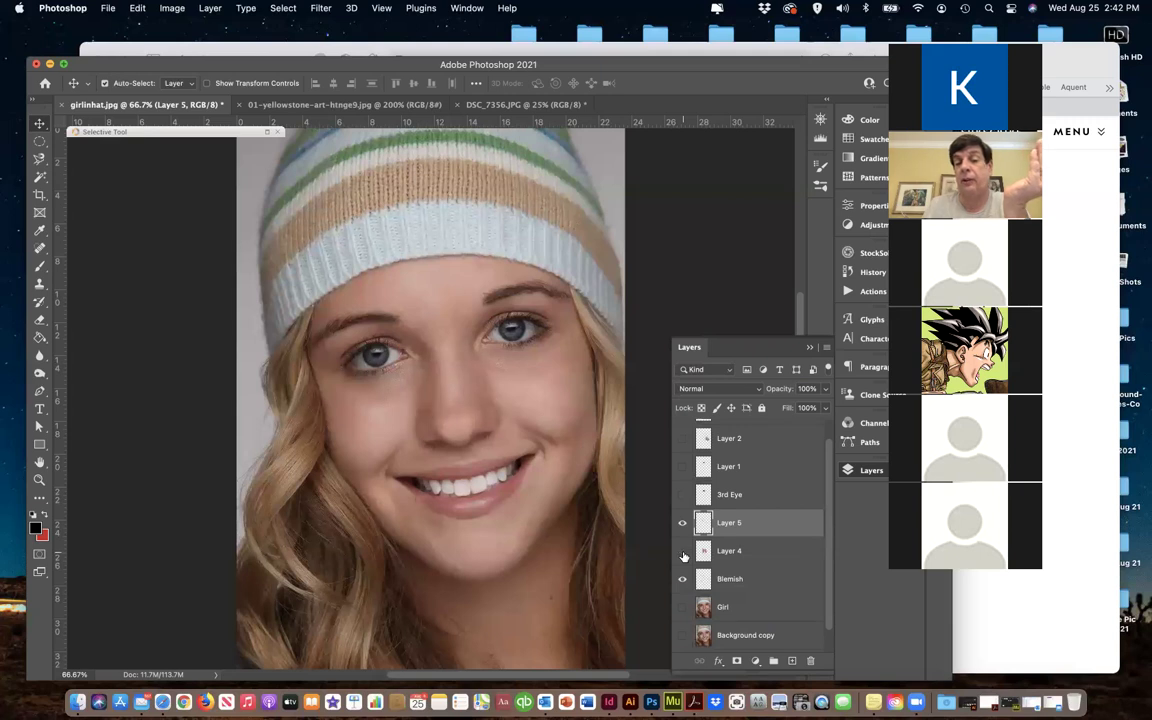
left_click(683, 553)
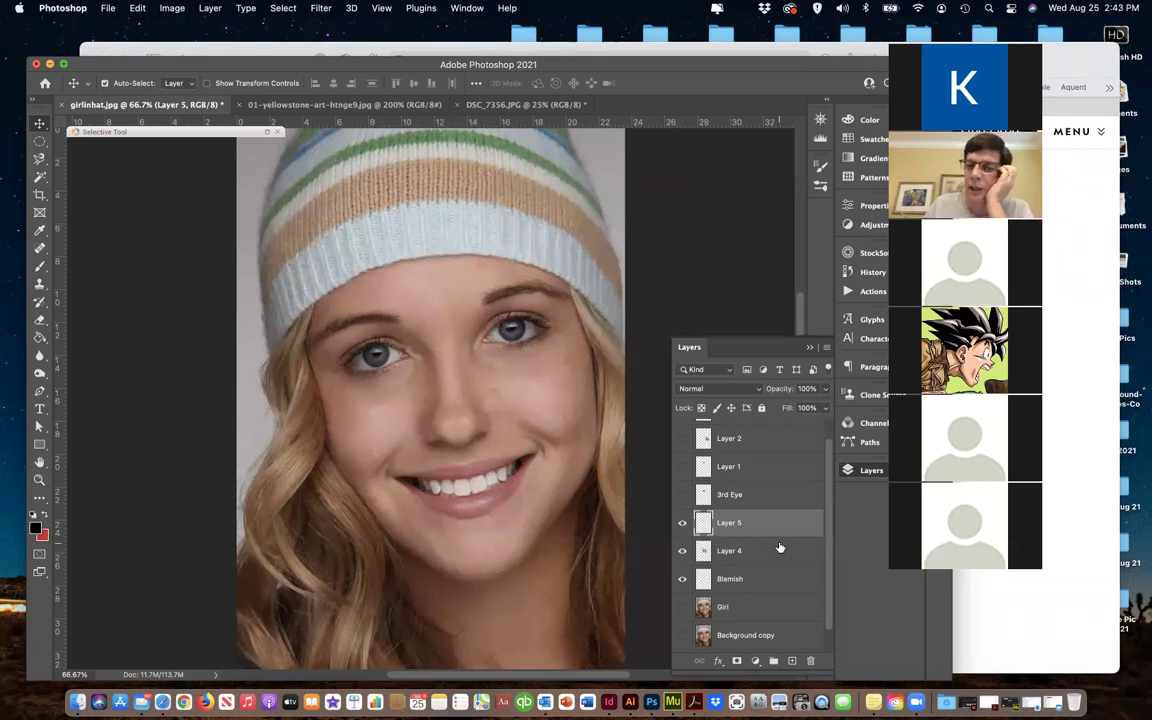
left_click(682, 551)
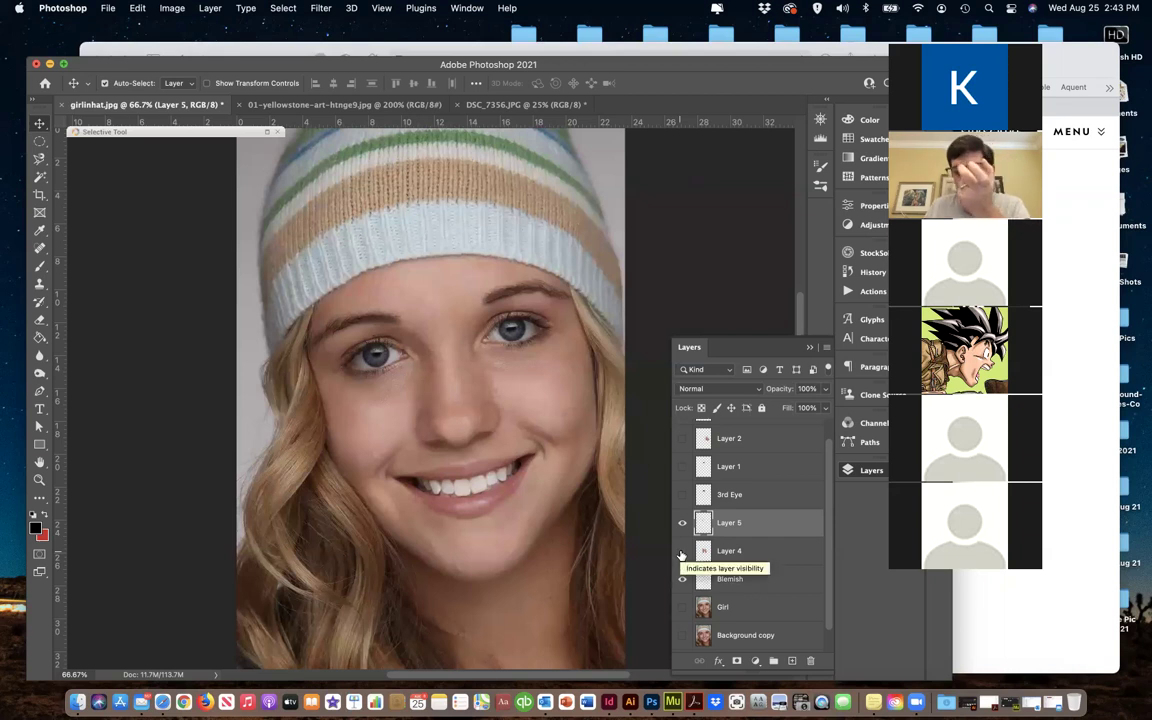
left_click(682, 551)
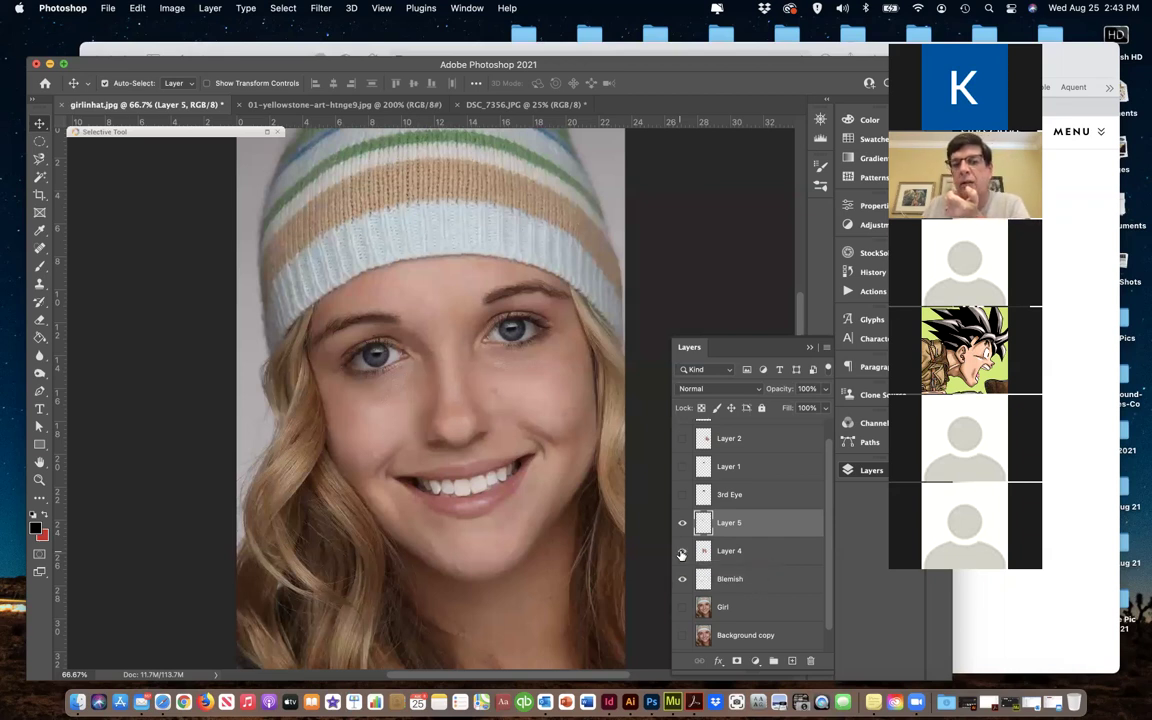
left_click(682, 551)
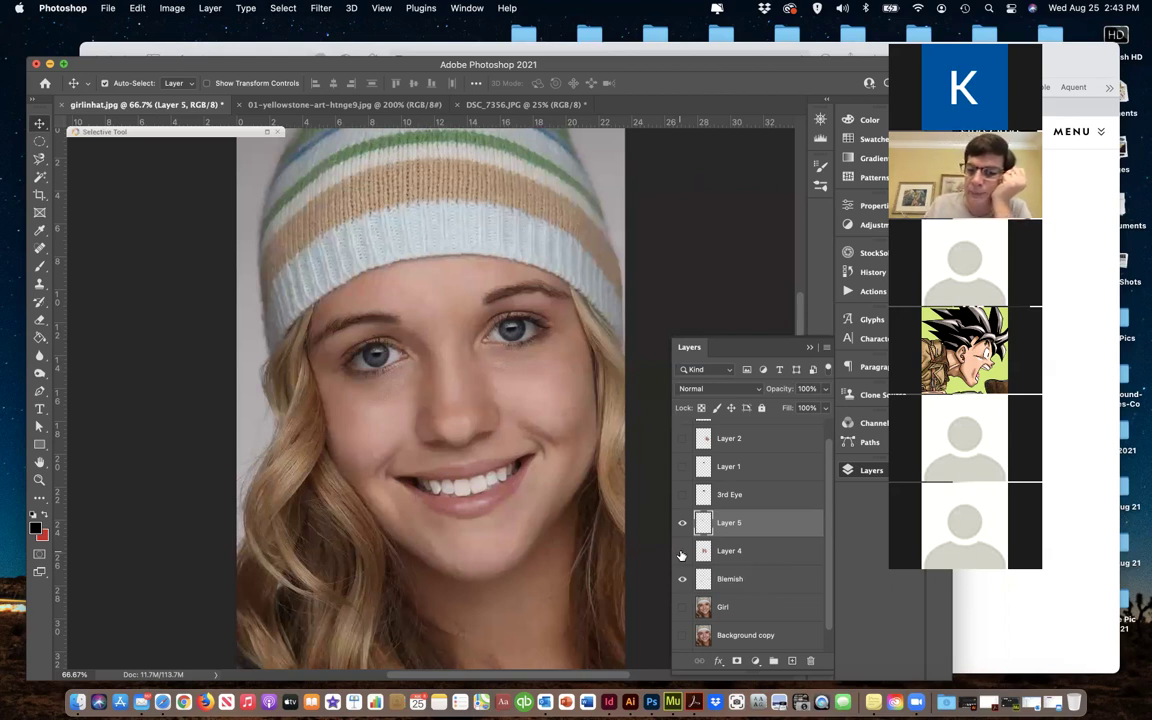
scroll(765, 565, "down", 1)
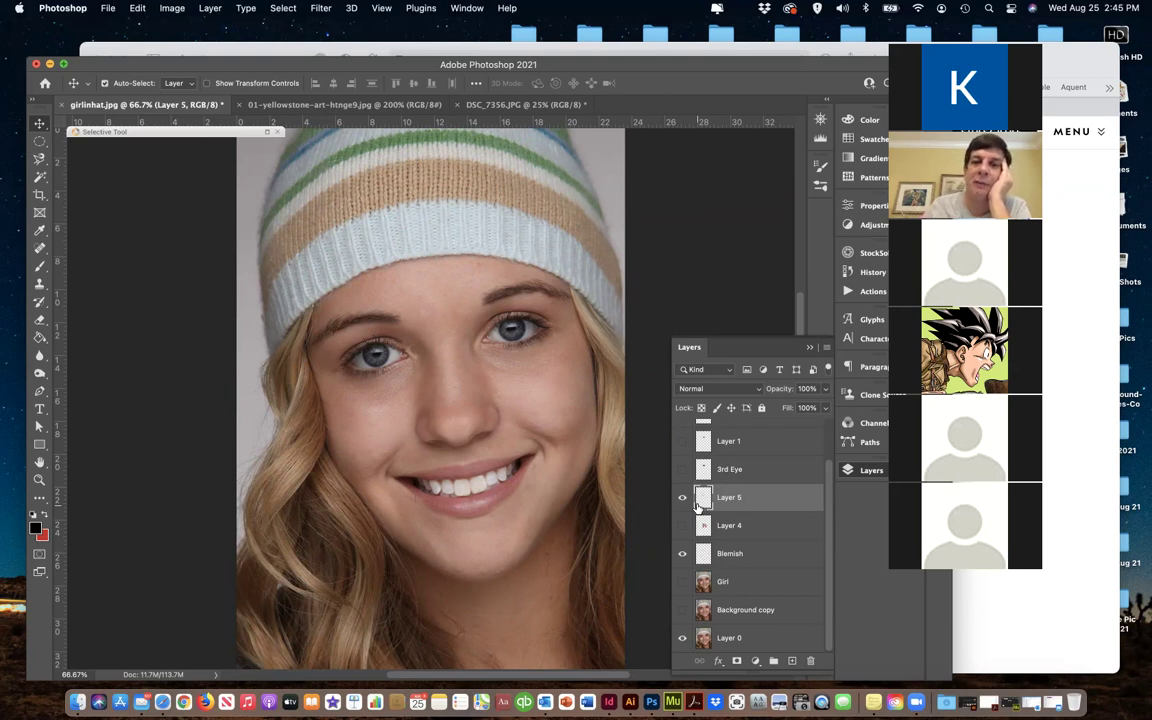
left_click(683, 526)
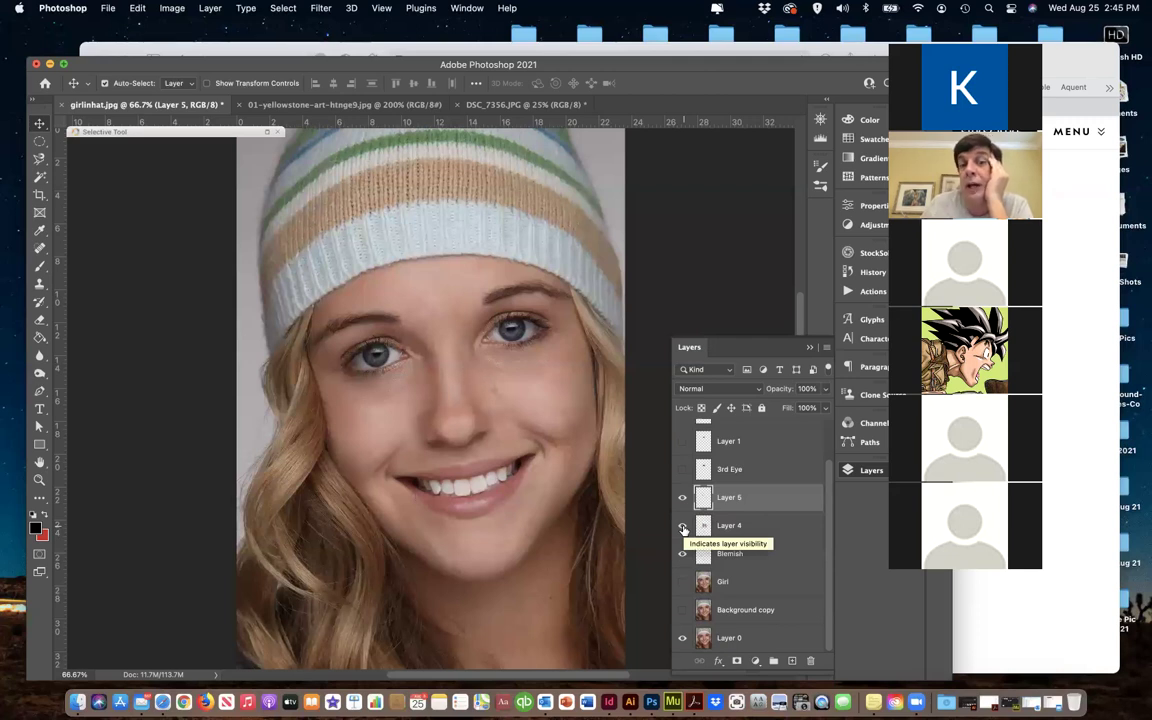
left_click(682, 527)
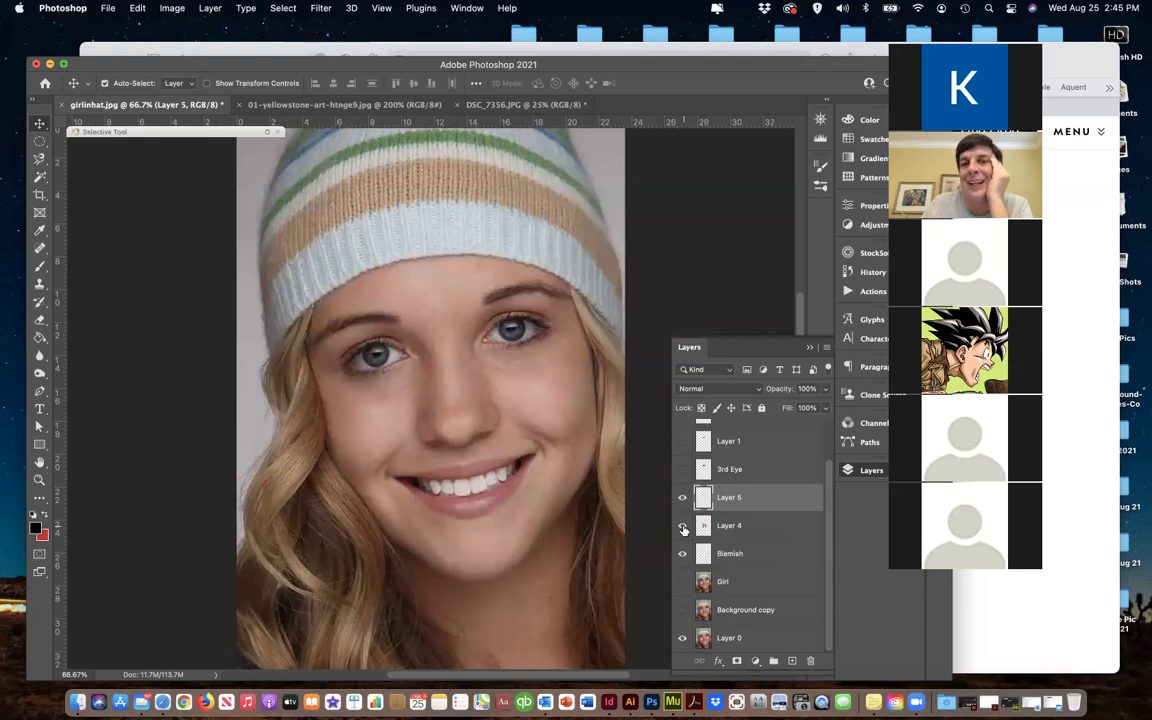
Compare the portrait with and without the Layer 4 retouching again, leaving Layer 4 hidden
left_click(682, 527)
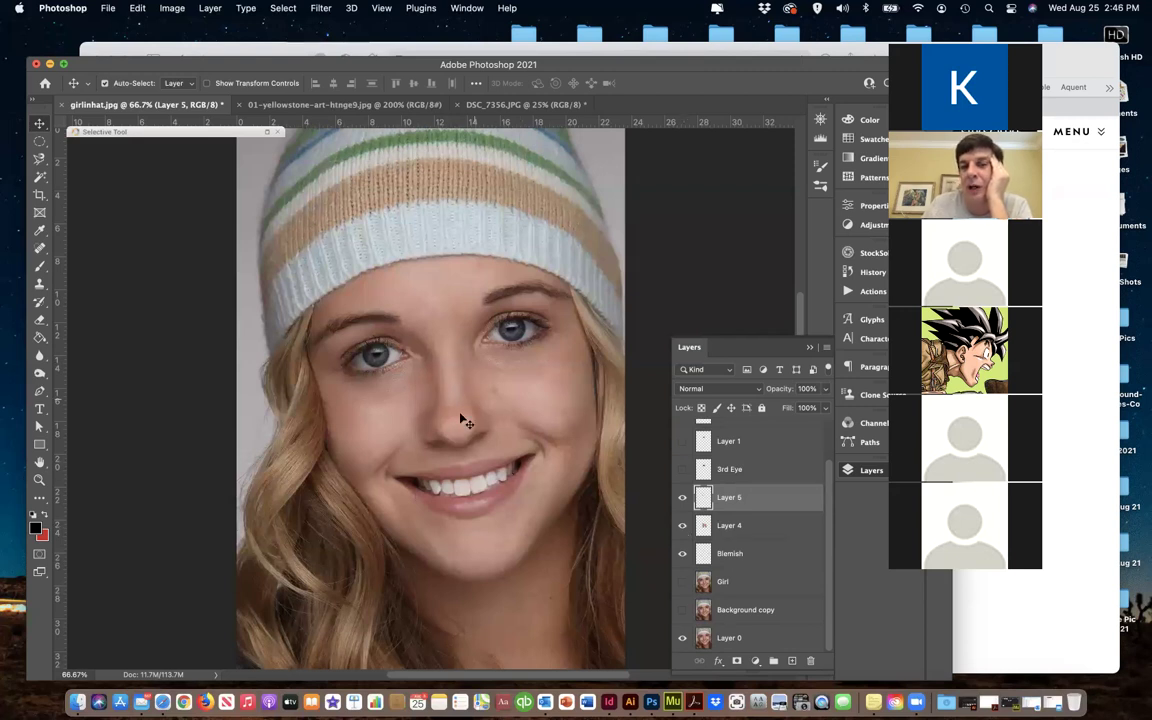
left_click(682, 527)
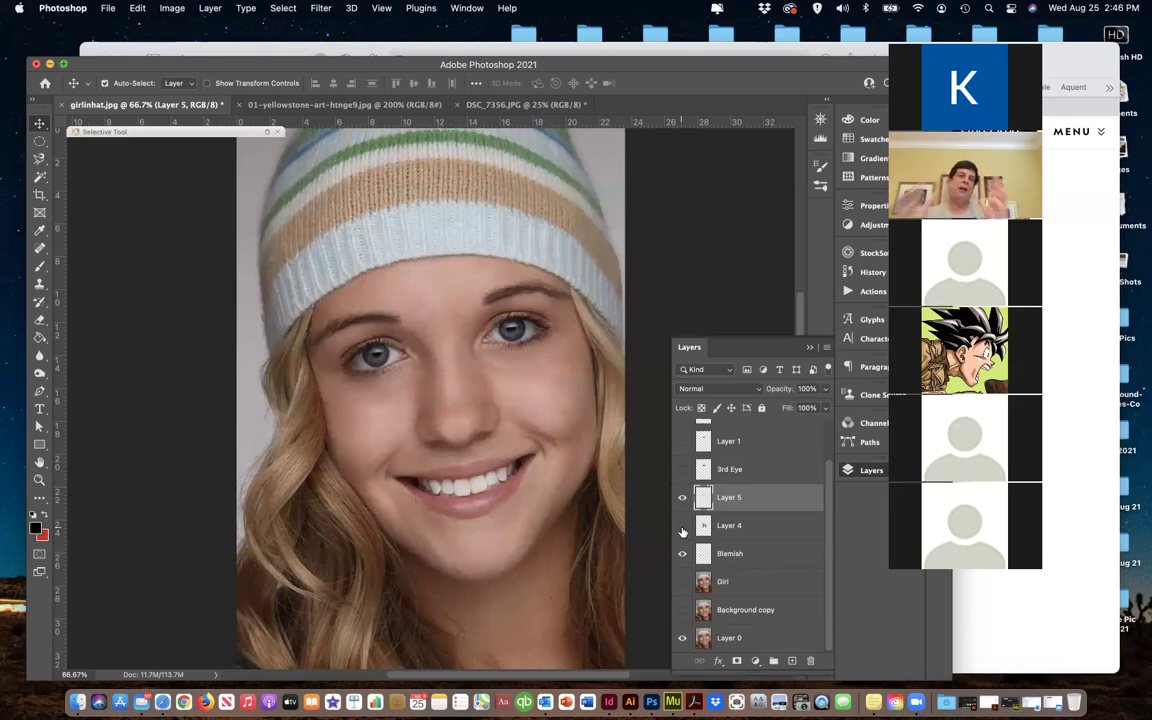
left_click(682, 529)
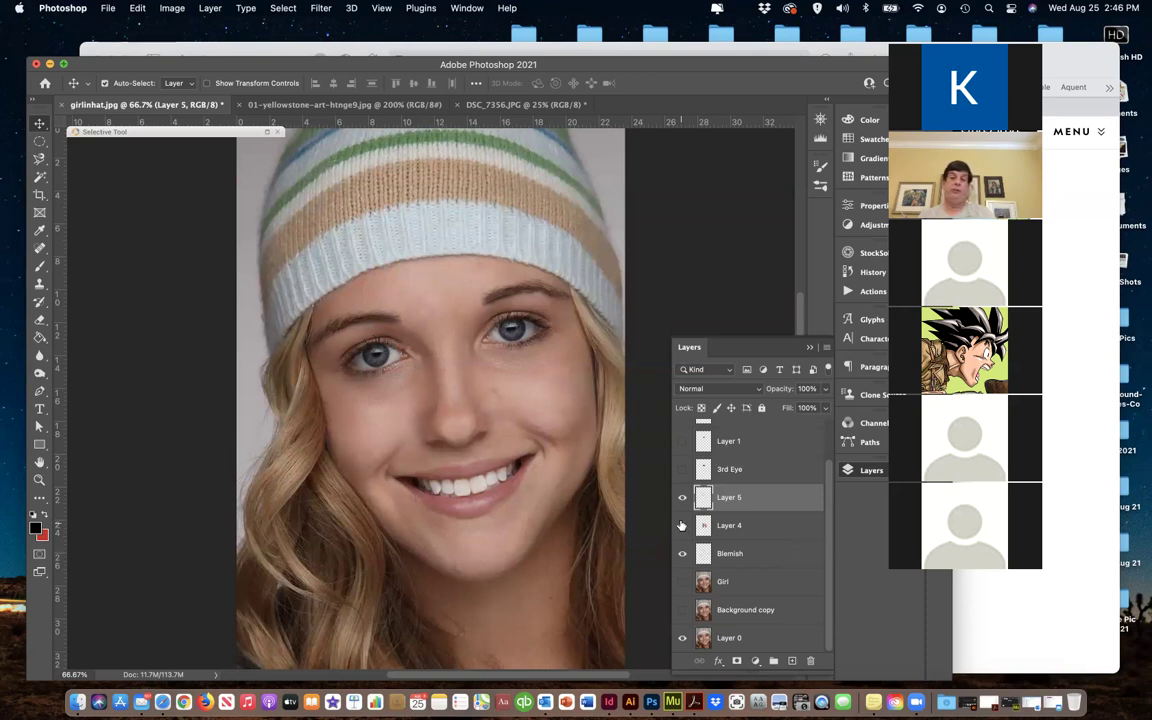
left_click(683, 526)
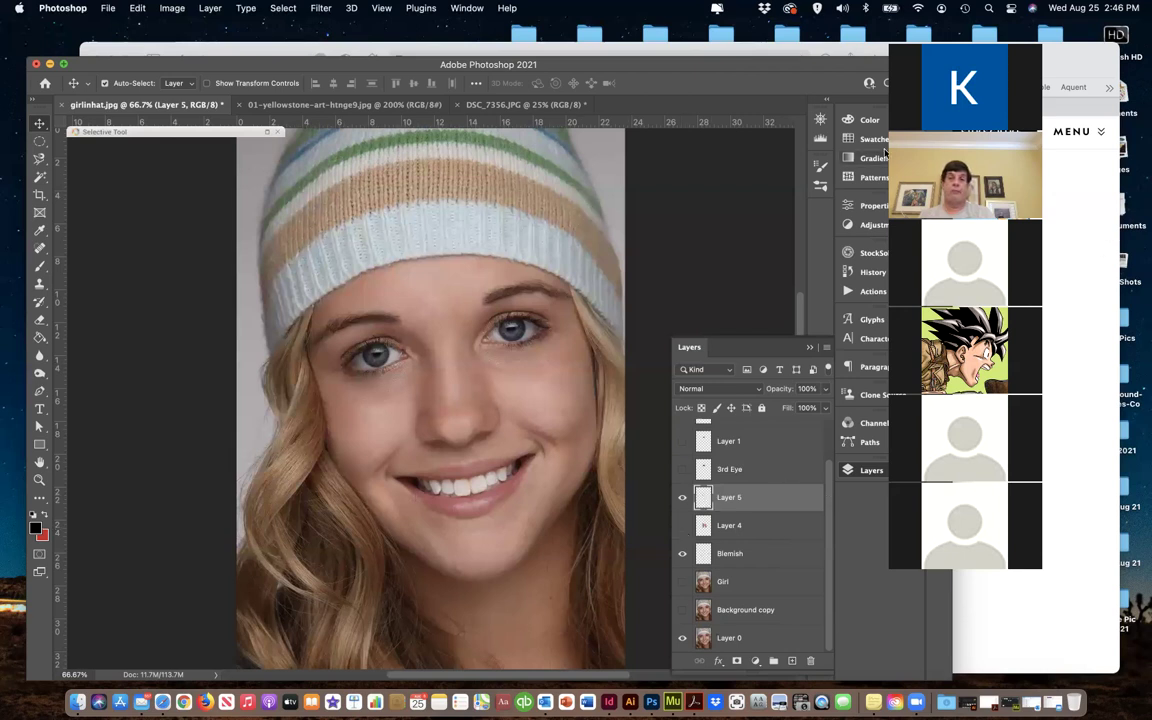
left_click_drag(1008, 37, 208, 95)
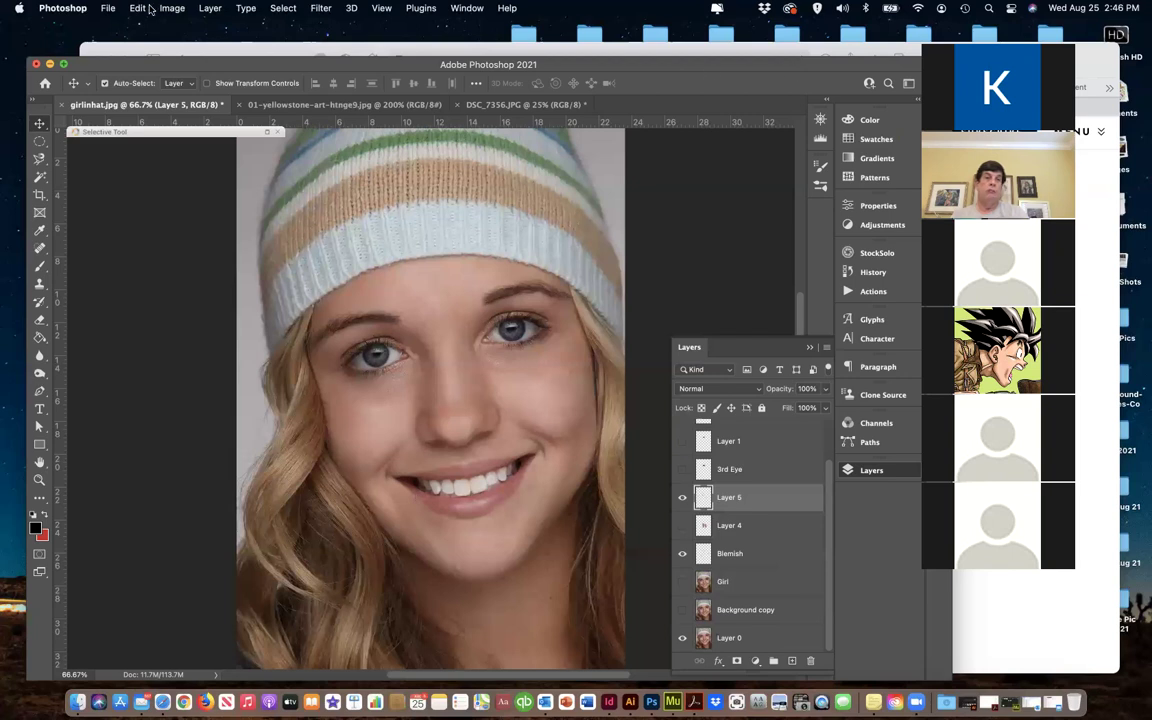
left_click(210, 8)
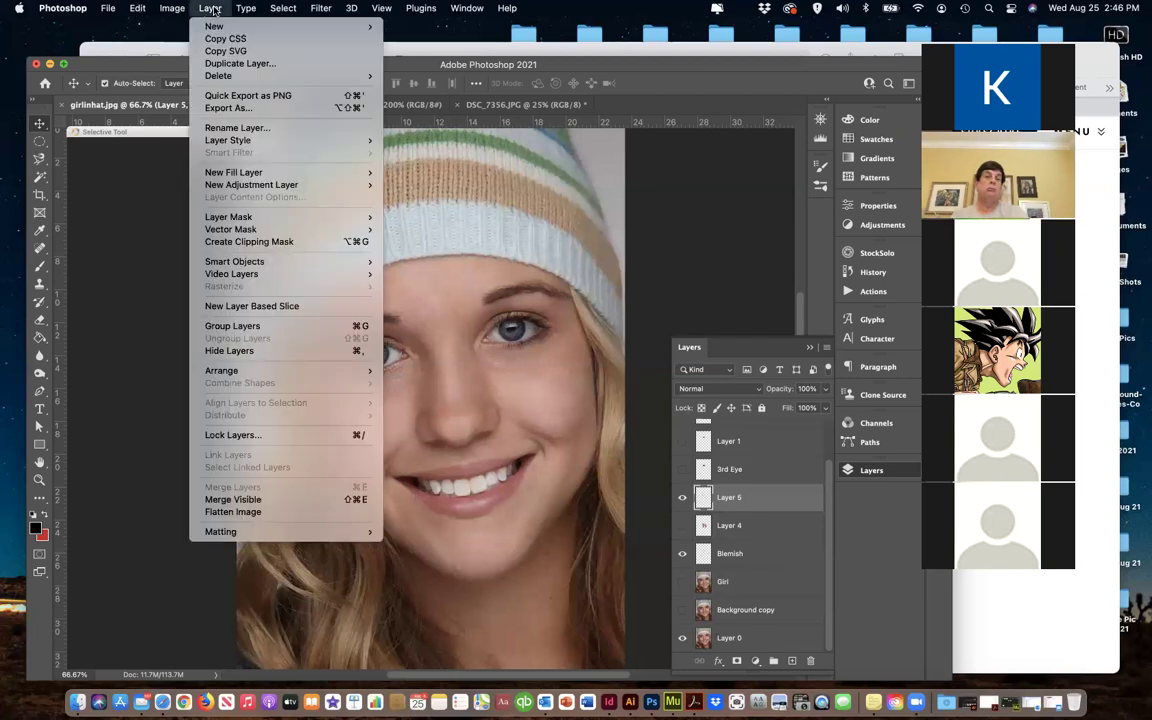
mouse_move(194, 28)
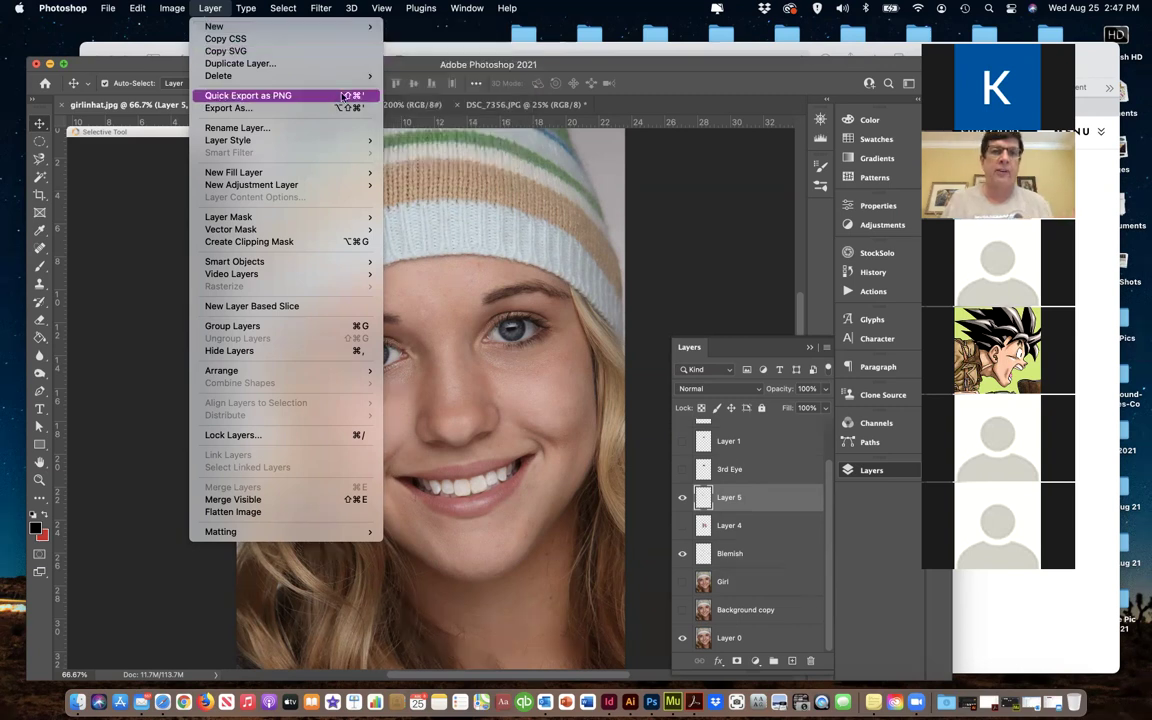
mouse_move(372, 24)
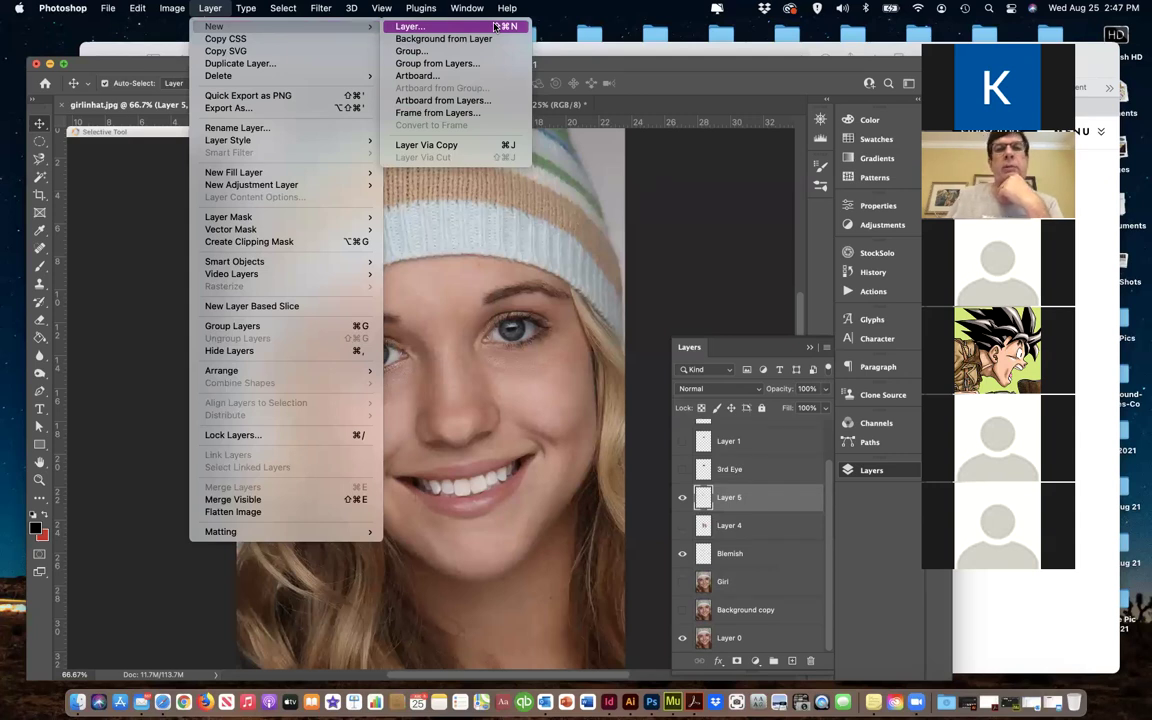
left_click(496, 27)
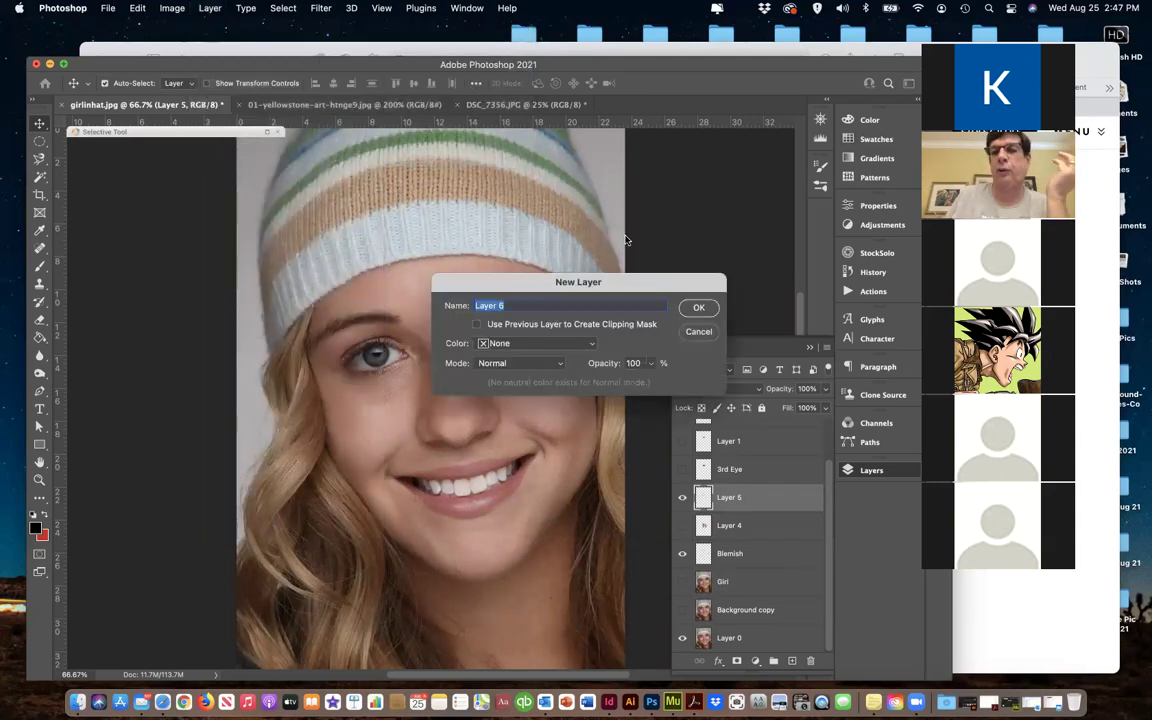
key("Escape")
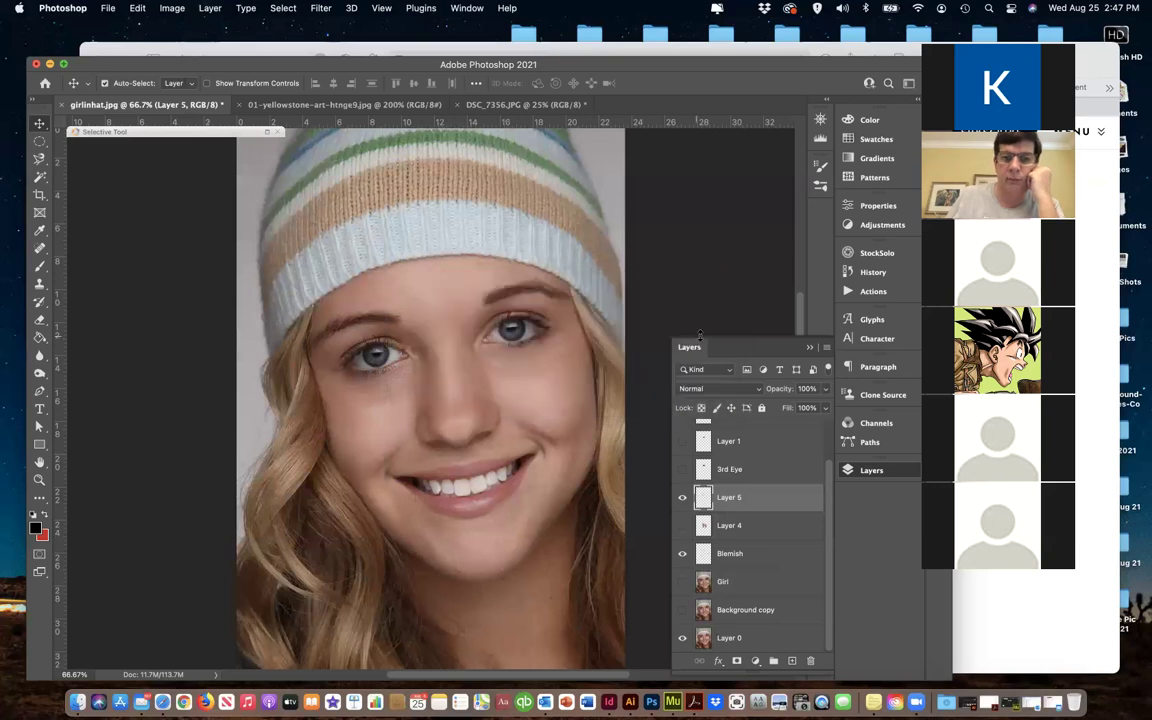